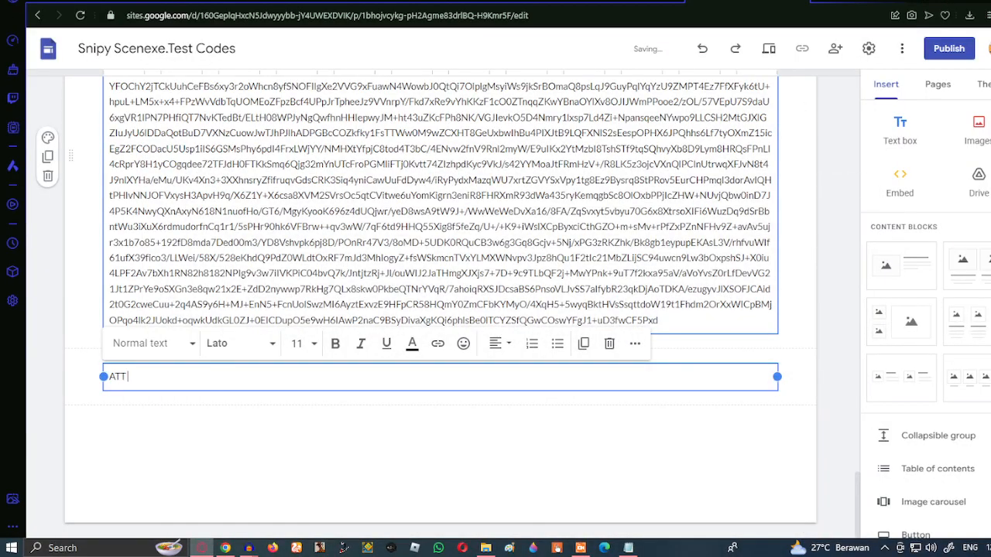
Add the ATT build code on a new line beneath the "ATT" title in the text box
key(Return)
text(eJztVlFv2jAQ/iuTXxeiEFpa8jbK6/owmLZp2sOBj2DNiSPboWOI/76zk5CEUbSqqlRVe4sv952/z/edkz2zuwJZwtallCxgW9RGqJwlwyhgKfAUrWHJ932dNgqYWq8N2q8sicPrZVWNJZT+lLjdEDJgFvKfLNmzJWiNslsgDphW1qdX0BOkxDytHzlkkBJkGN5M8P0ouIUoSgWcIKFbcZSw83hTlPKKMxeGdl+hjxeYo9VgK0VtHVNodHWGVw75jWKMV2elGKyUk1TgEDfPxPzKPwpsO95Zzp/rfxC/yPvzotolWhKY2ueeDJ+UTF54lCcrg17zWFzVSZ2hxVZVzsbKgqDF3SirtI7bU+fzlZQkGPzmtE5csOJpKdmlRz0+XvyvKgkuc4ga2oi7Z8GrLkryN0shPlHdanol8djyH4bXX0gZiClIEjGzYtqXryMF/S755Sw5eryd7x/AYyXGfpDPsBkHazcdSWIFlgbrXmKXiu5lv3SMJnnT33agC3UGGGtw2PaDnP3VFtcodlSfJ5X8uUg0c78H5jk3pvFlwZlqi2nOTs6aLwnHn8ML44sicsZ87jroLV08enHYwGpKDV83yJS6eDjXX2CdfPc+6ZW5f4JZ5QChUfsnMX3xGY+c4ajB9Q98r7gwtcYvSI40fwPrLsDjaBriAvJJYzbWTTX9FmsZ3QZl1uQ+5Fe/cmh3+AFw04Dw=)
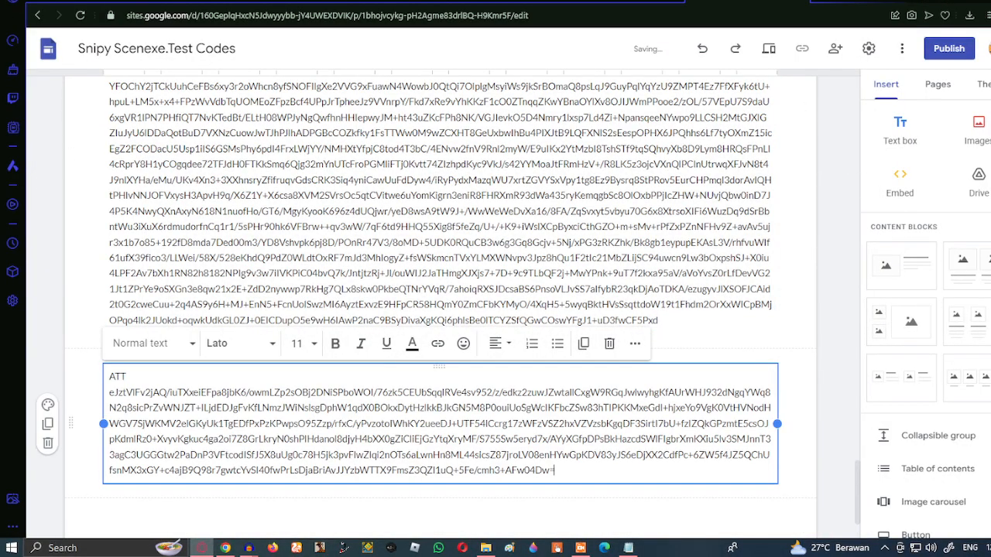
Copy the full code from the "Scenexe.Test Barin Damage ATMG" file in the ANTI TANKS folder and return to the Google Sites page
click(486, 548)
double_click(291, 241)
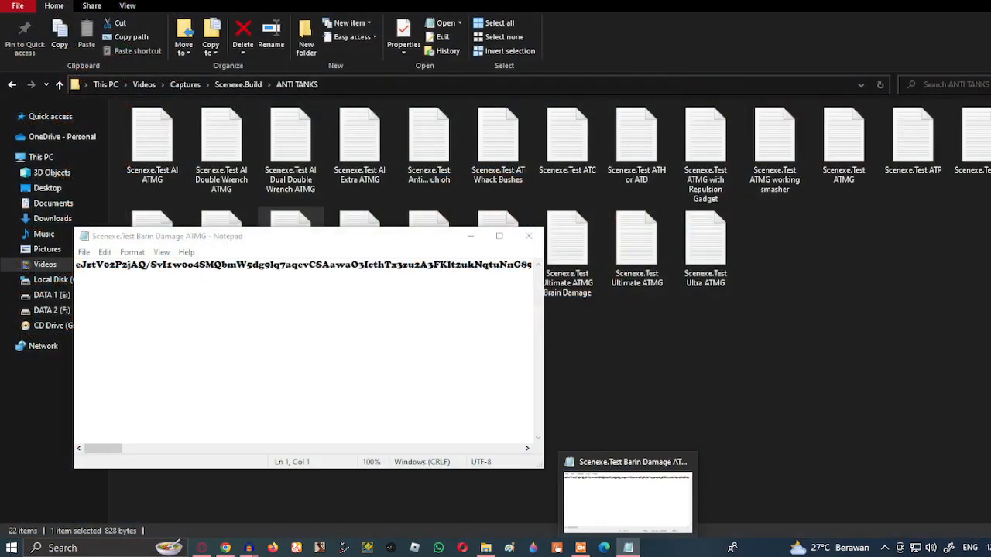
key(ctrl+a)
click(470, 236)
key(alt+Tab)
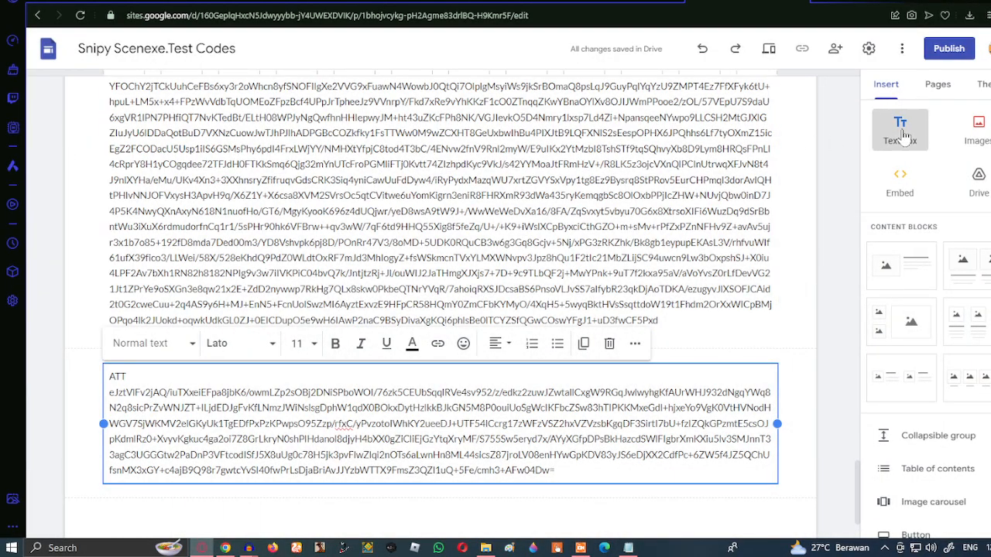
Insert a text box titled "Brain Damage ATMG" with the copied code pasted on the line beneath the title
click(902, 133)
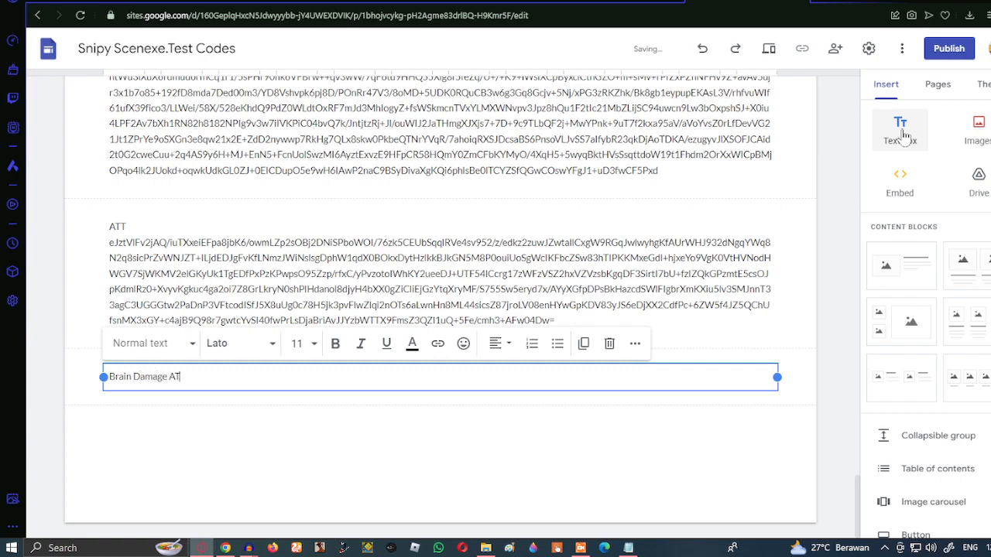
text(Brain Damage ATMG)
key(Return)
key(ctrl+v)
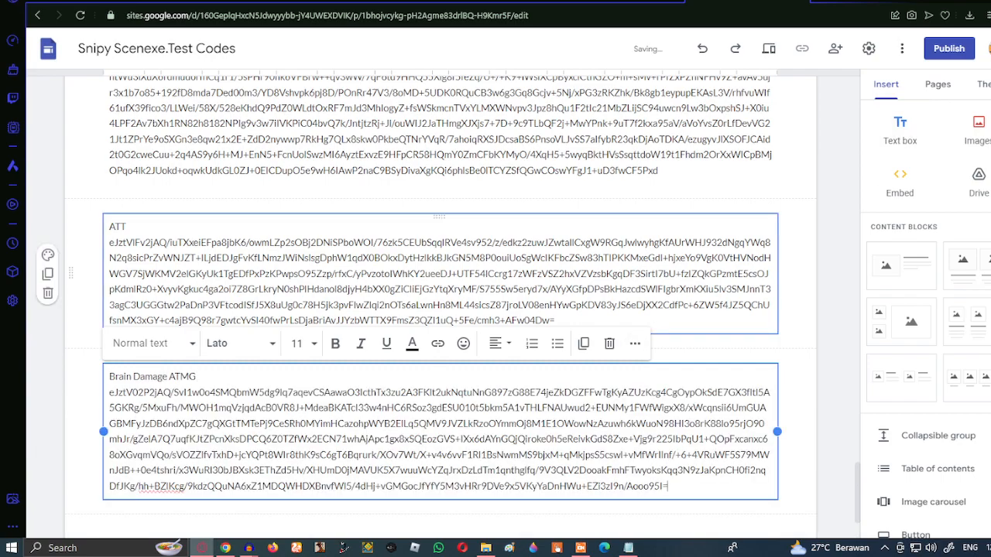
Insert an empty text box below the Brain Damage ATMG block and copy the full code from the "Scenexe.Test Elite ATMG" file
click(921, 157)
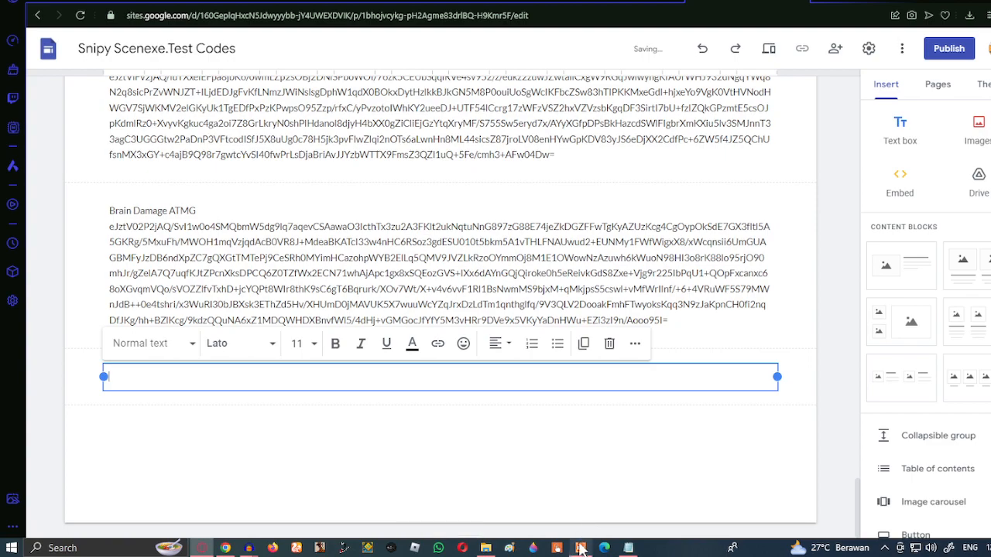
click(488, 549)
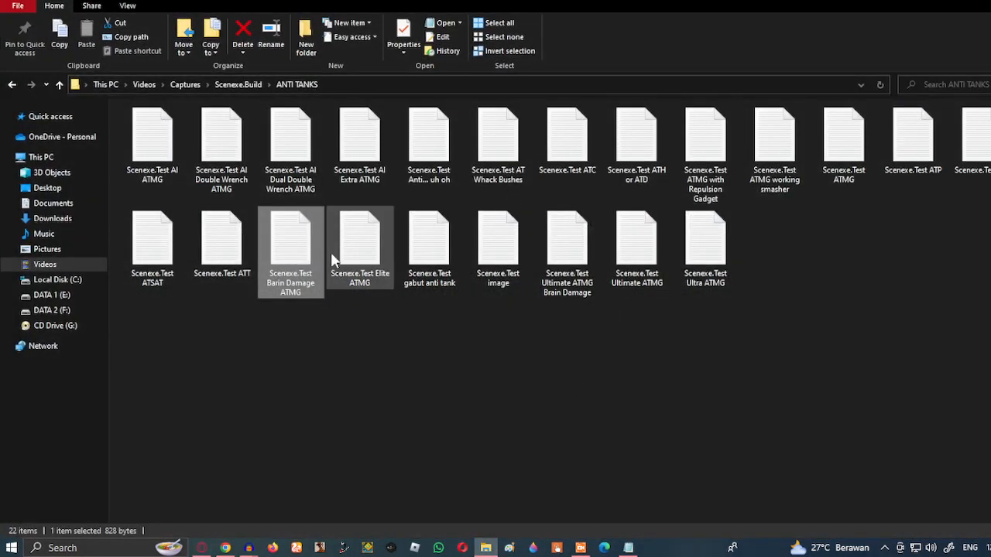
double_click(351, 249)
key(ctrl+a)
click(528, 235)
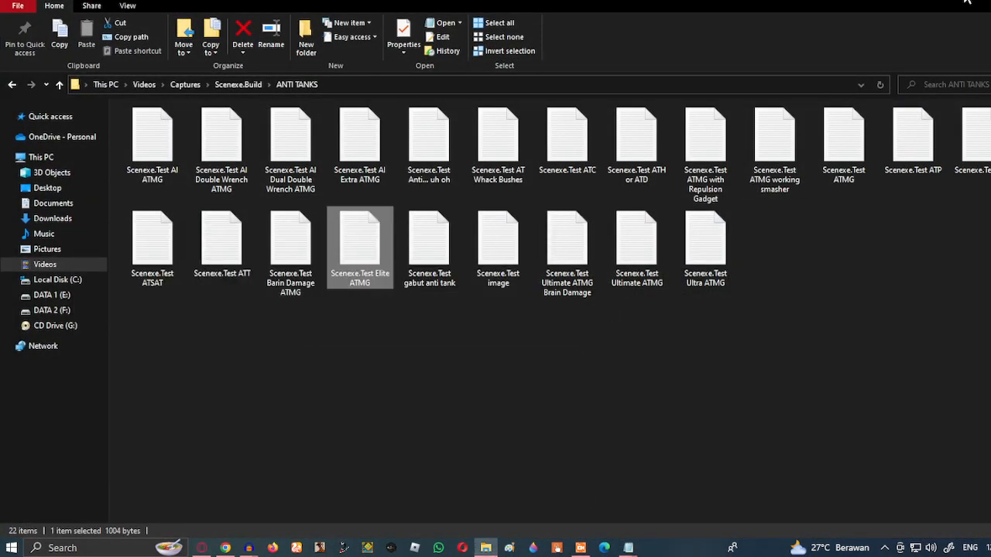
click(957, 3)
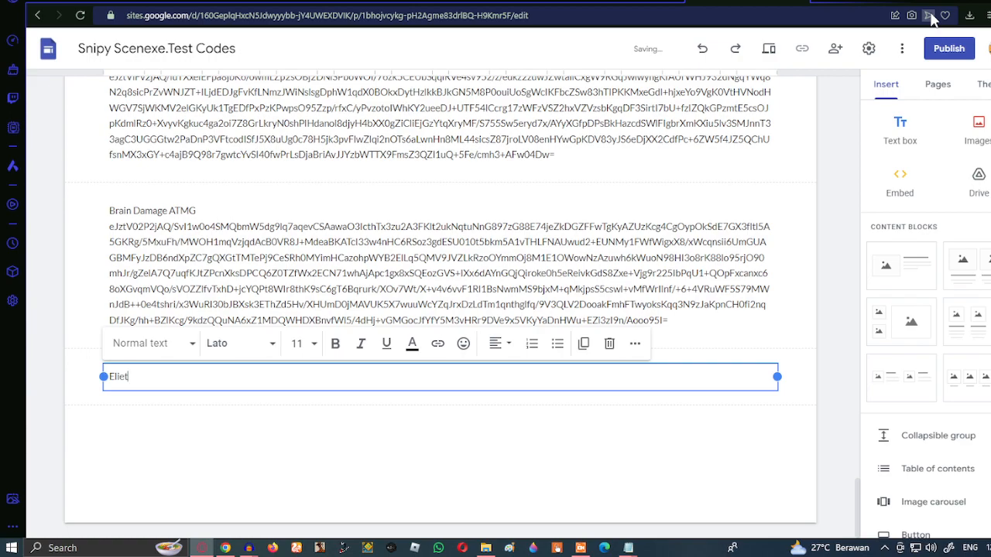
Title the empty text box "Elite ATMG" and paste the copied code on the line beneath
key(Return)
key(ctrl+v)
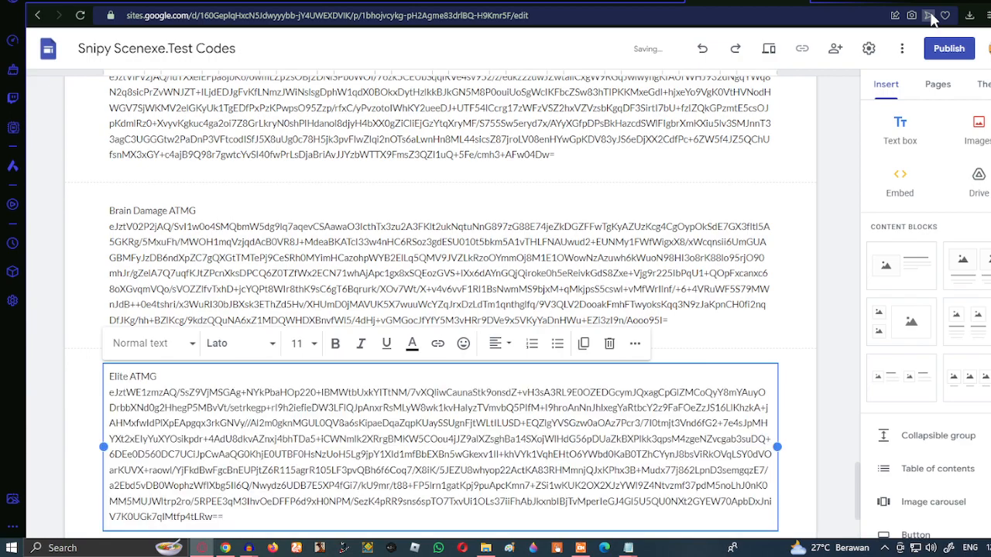
scroll(918, 215, down, 5)
scroll(919, 140, up, 5)
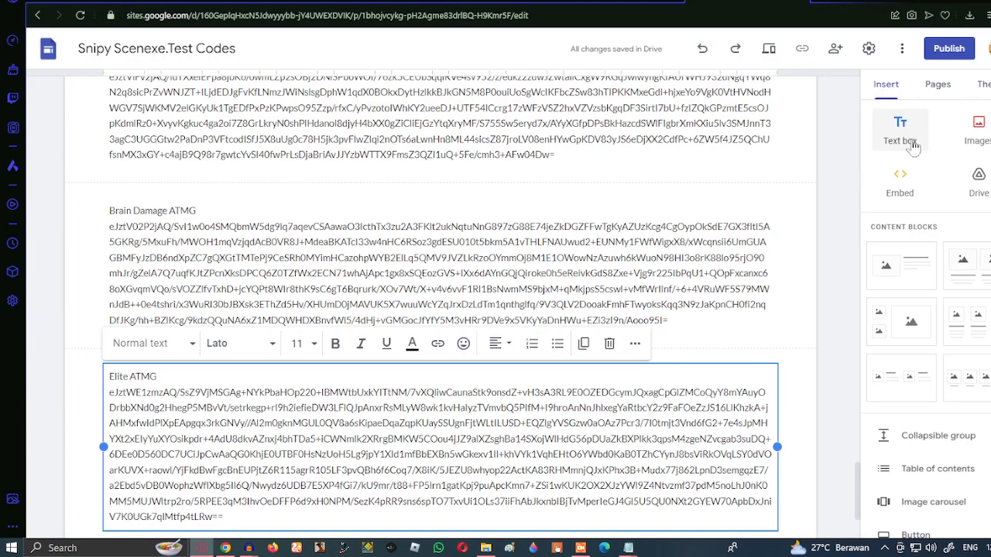
Insert another text box on the page and copy the full code from the "Scenexe.Test gabut anti tank" file
click(899, 132)
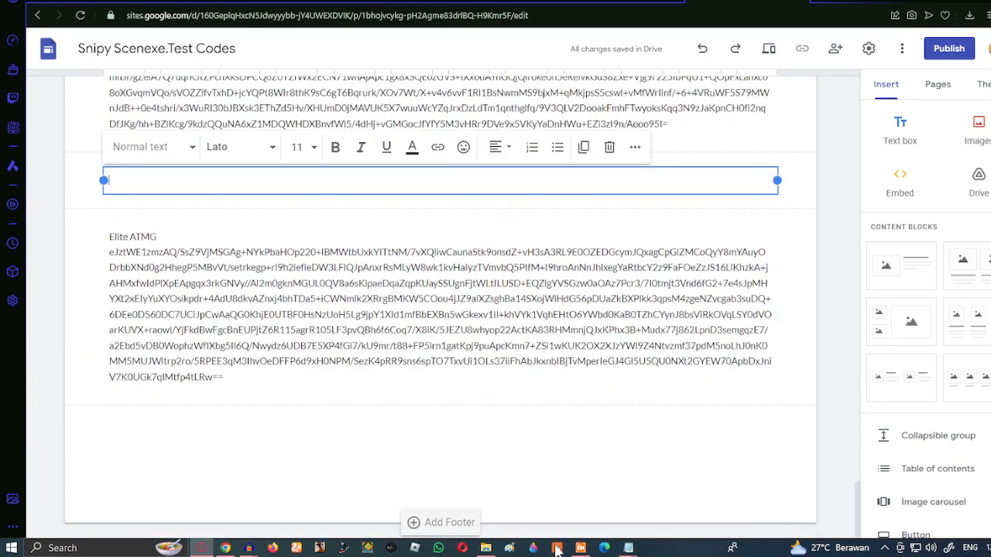
click(485, 548)
double_click(429, 240)
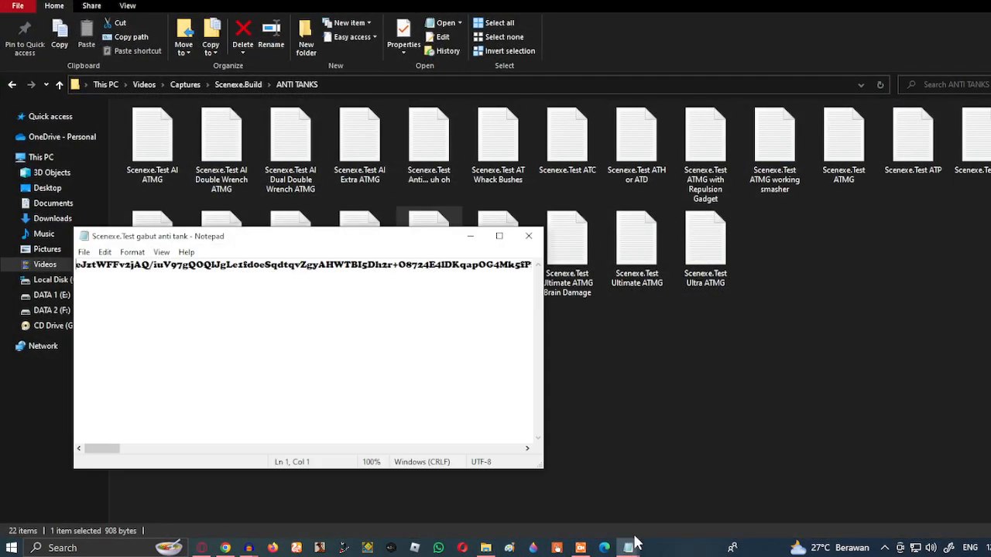
mouse_move(628, 548)
click(689, 462)
click(624, 462)
click(650, 496)
key(ctrl+a)
click(943, 2)
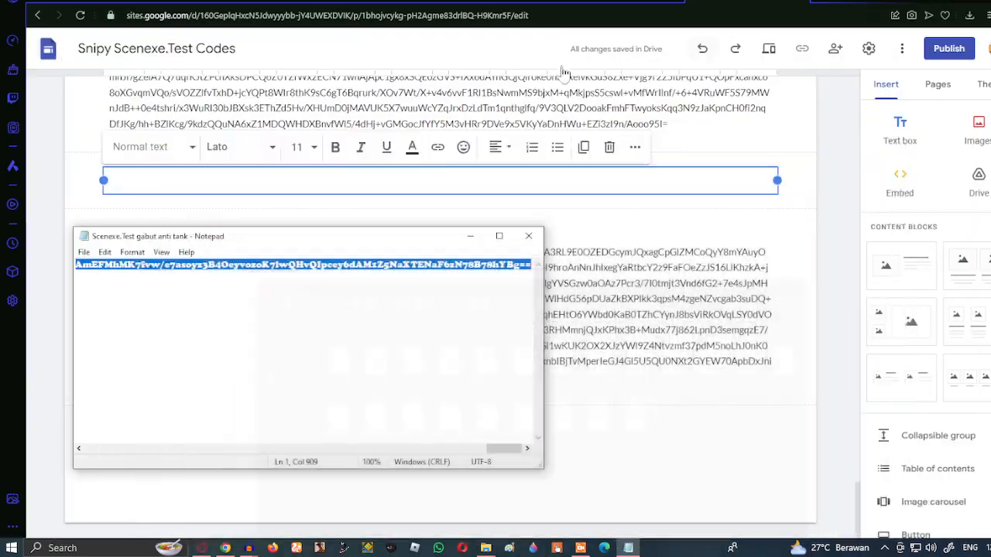
Fill the empty text box above the Elite ATMG block with the title "gabut anti tank" and the copied code, underlined
click(379, 157)
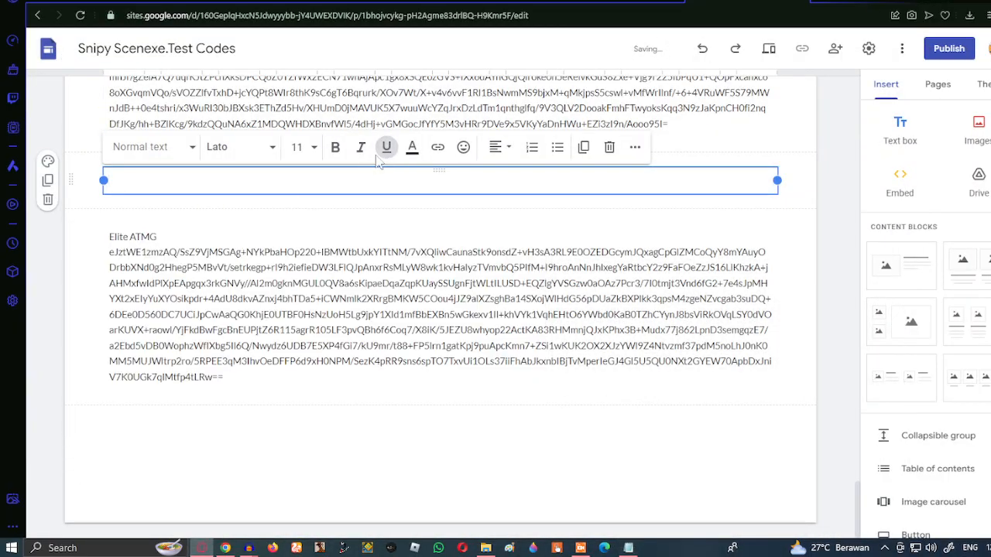
click(412, 148)
click(386, 152)
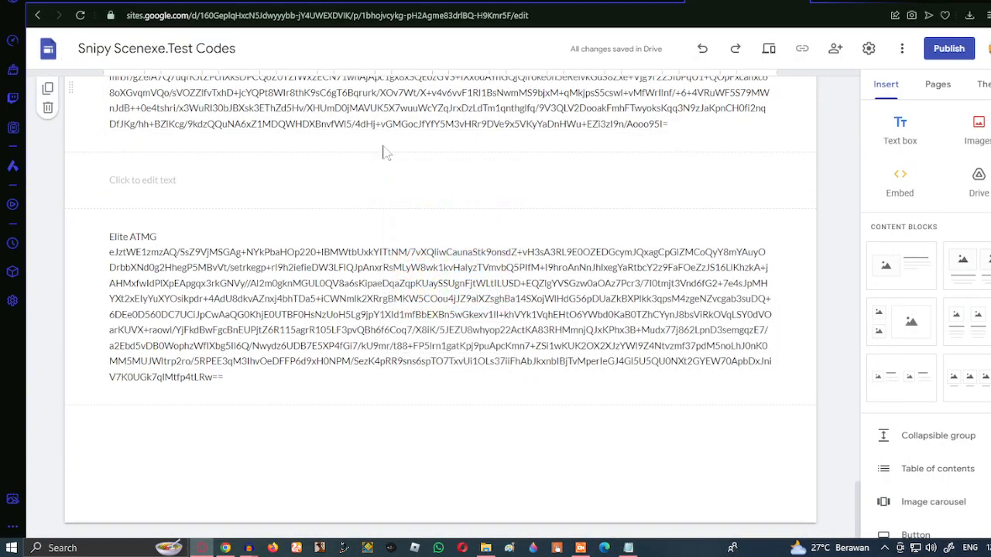
click(295, 183)
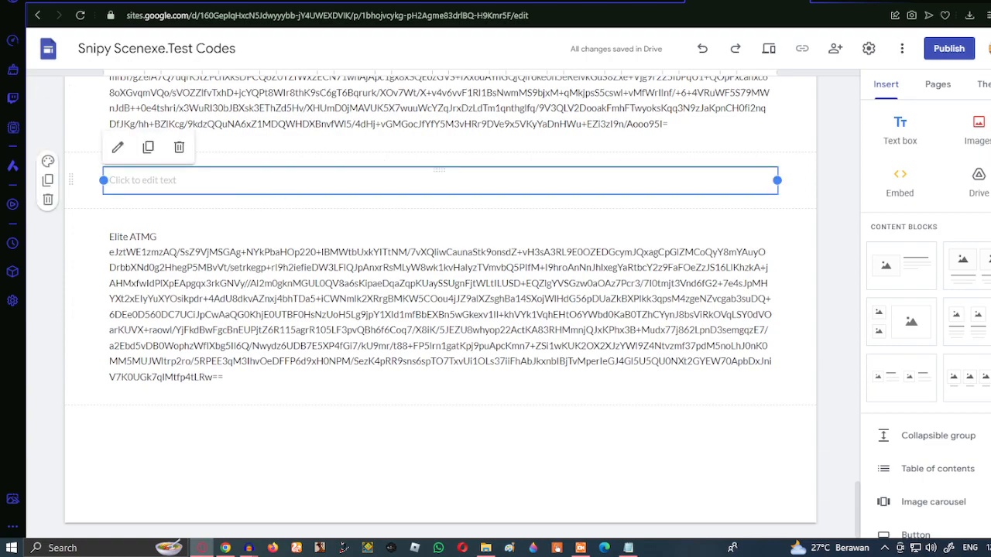
click(294, 179)
text(gabut)
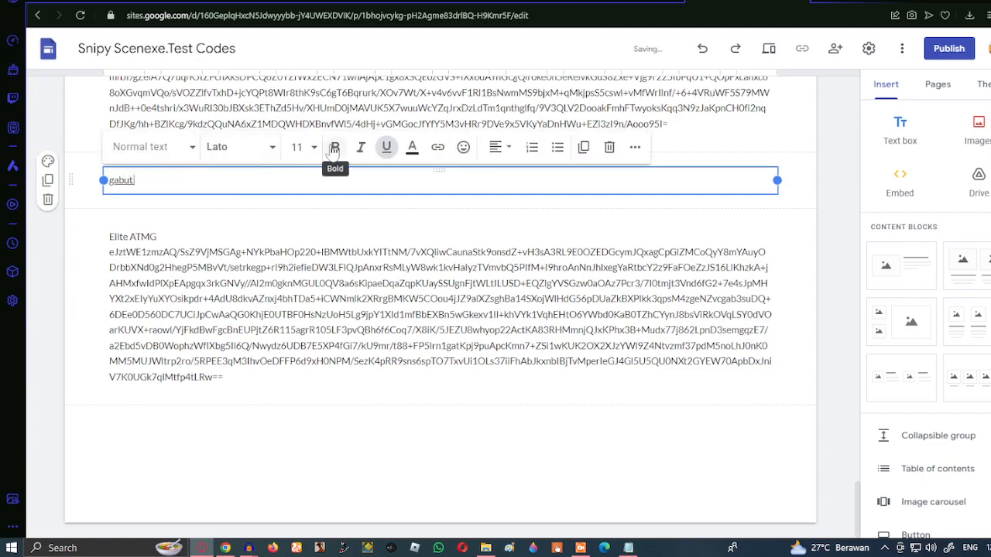
text( anti tank)
key(Return)
key(ctrl+v)
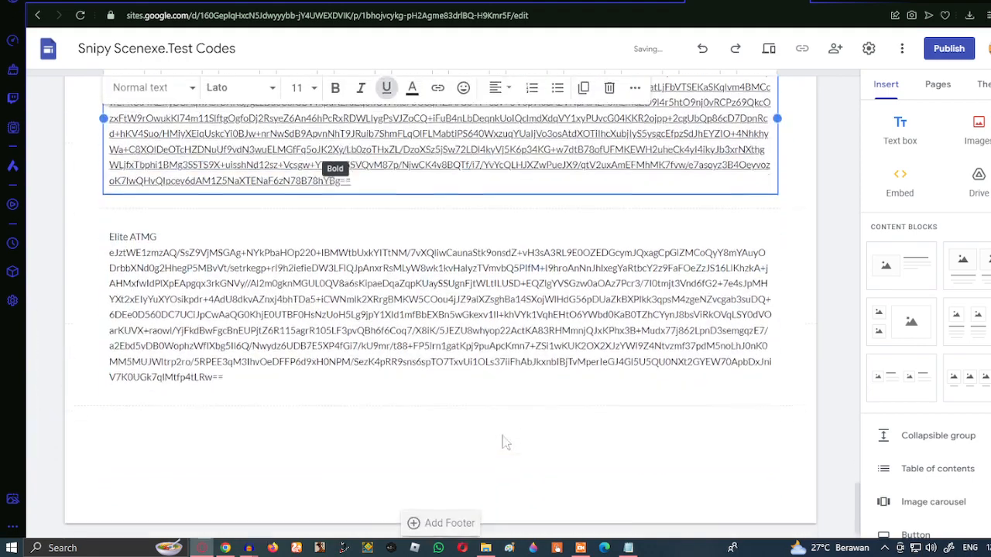
click(774, 364)
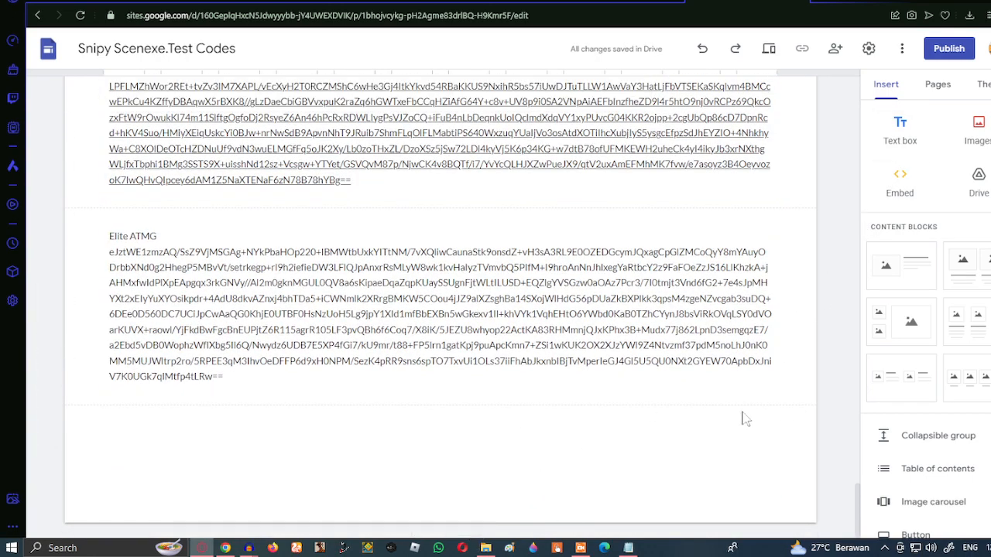
Delete the text box newly inserted above the Elite ATMG block and insert an empty one below that block instead
click(895, 142)
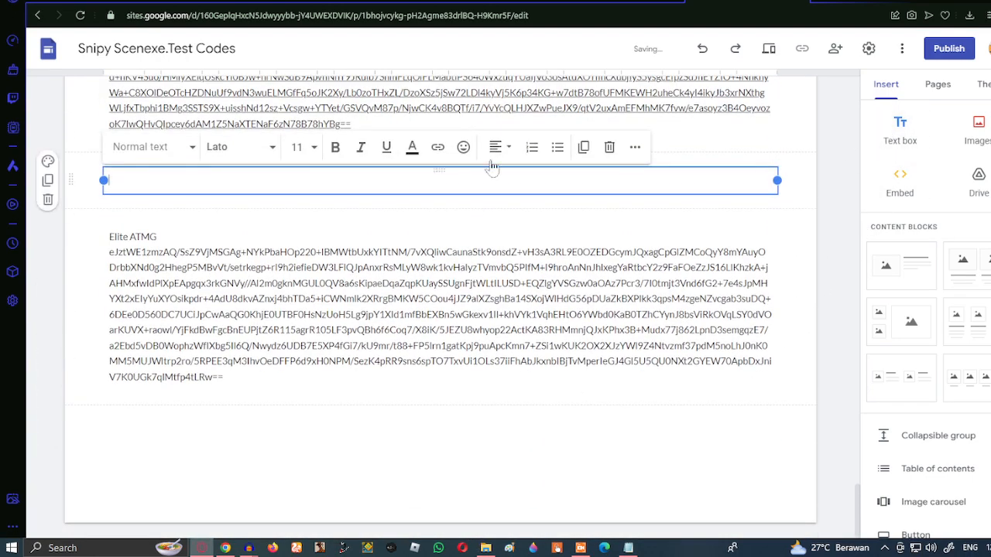
click(609, 146)
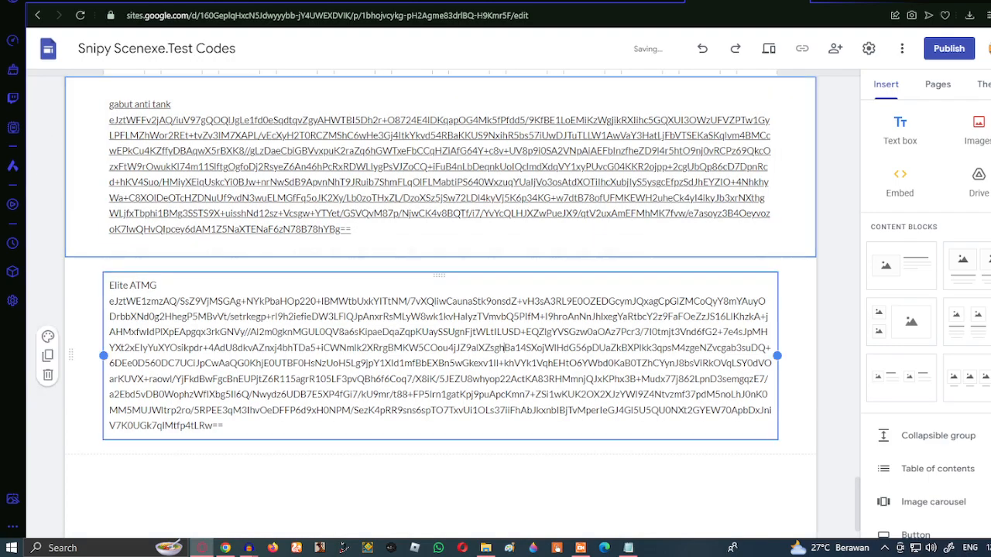
click(898, 140)
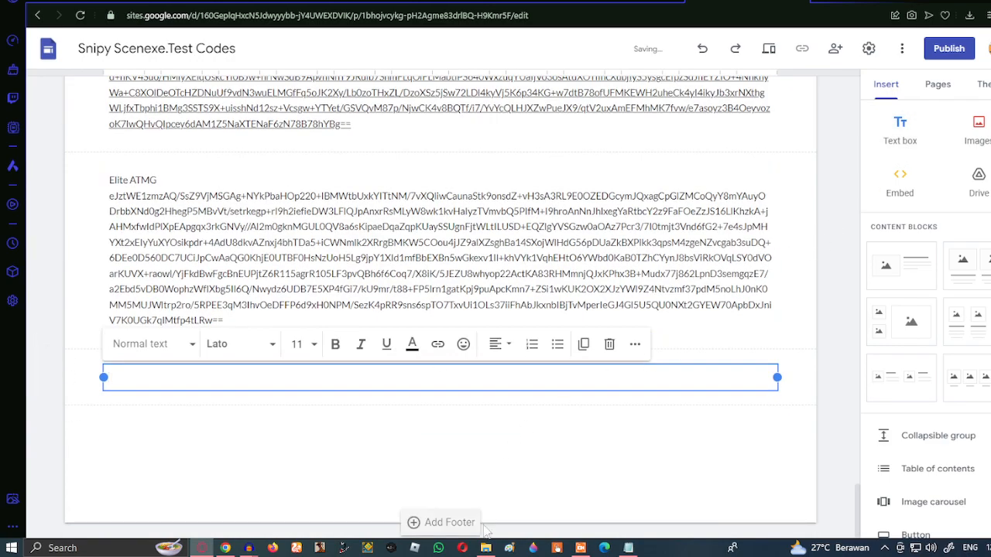
Switch to File Explorer, open the "Scenexe.Test image" text file and close the open Notepad windows
click(486, 548)
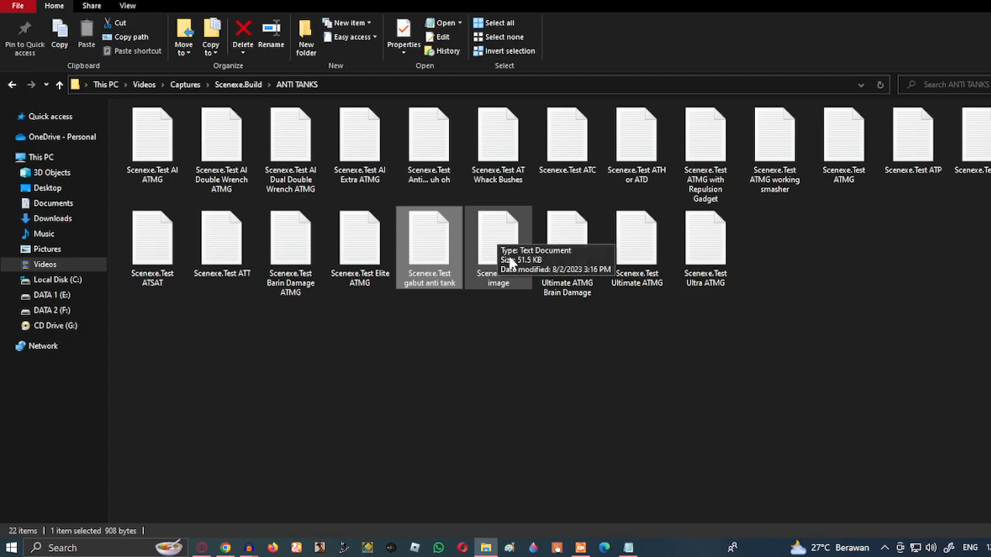
double_click(500, 247)
click(531, 237)
click(628, 548)
click(528, 237)
Copy the full code from the "Scenexe.Test Ultimate ATMG Brain Damage" file and return to the Google Sites page
double_click(567, 247)
key(ctrl+a)
click(528, 236)
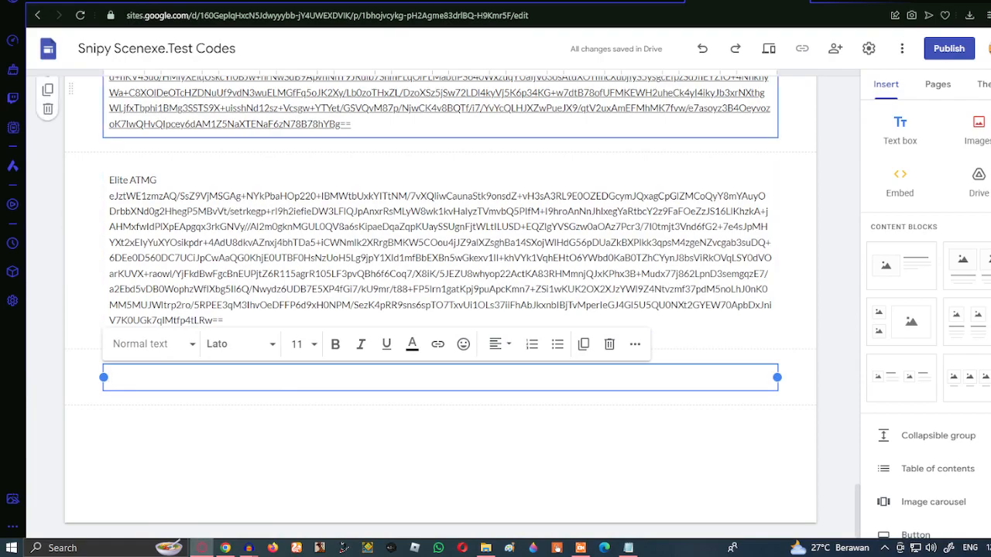
click(487, 548)
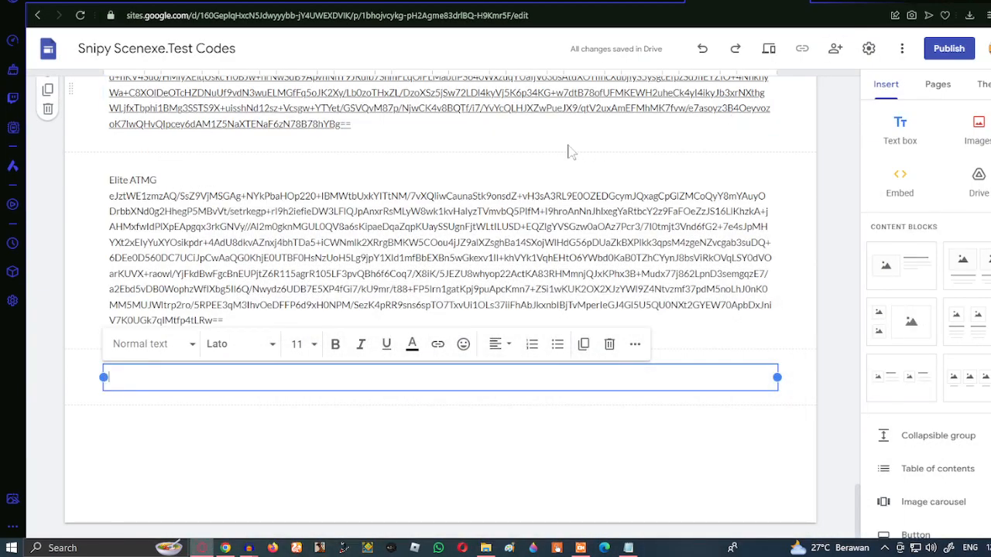
Title the empty text box "Ultimate ATMG Brain Damage" and paste the copied code on the line beneath
text(Tu)
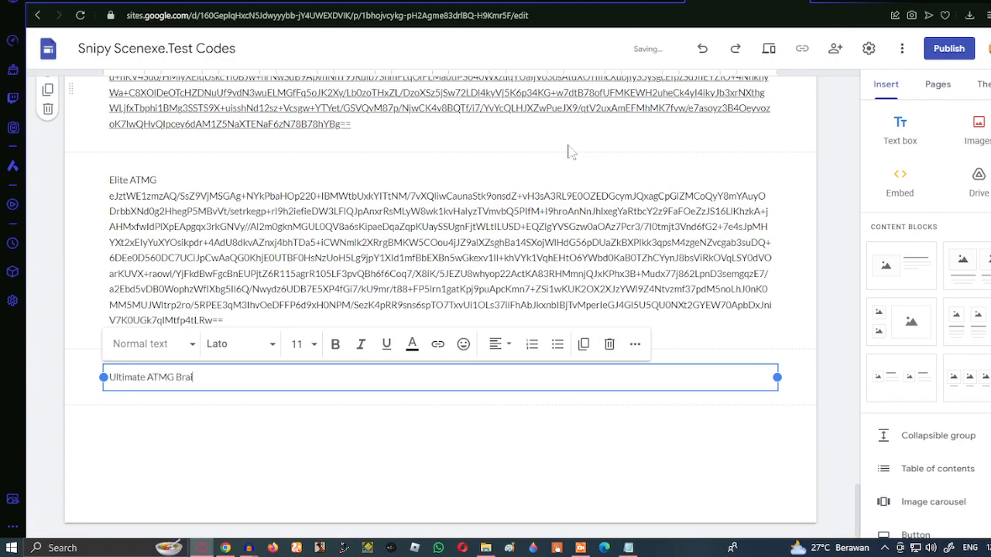
key(Return)
key(ctrl+v)
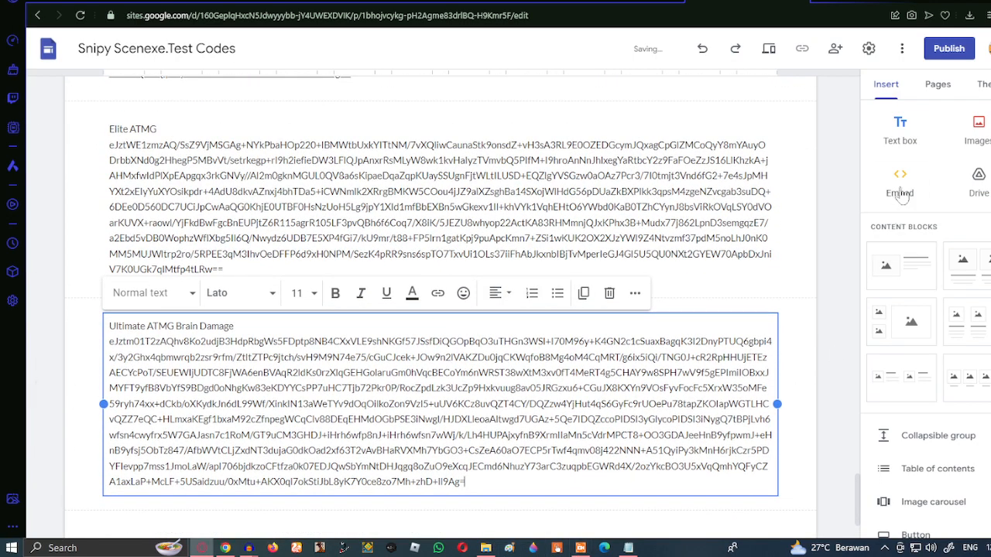
Insert an empty text box below the last block, copy the full "Scenexe.Test Ultimate ATMG" file code, and return to Google Sites
click(900, 128)
click(487, 549)
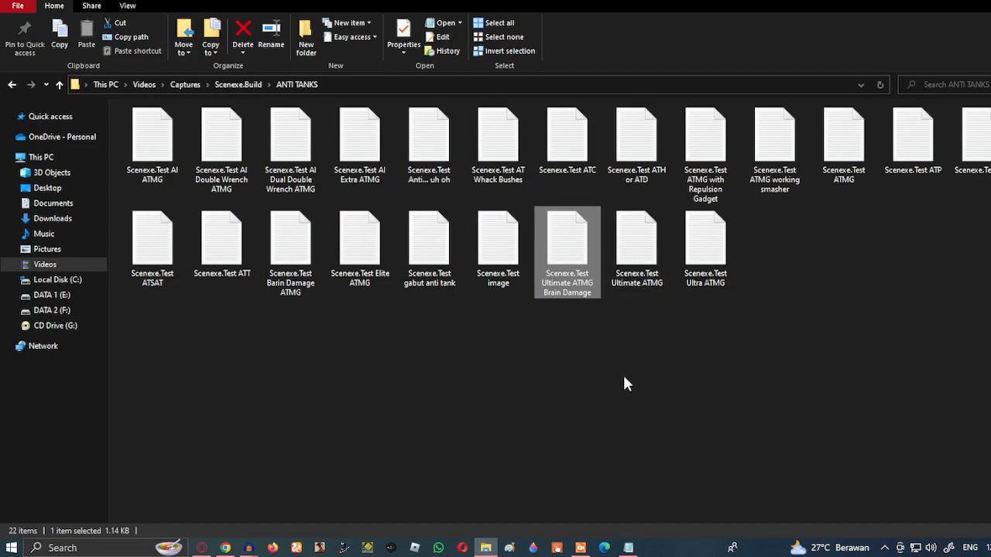
click(581, 548)
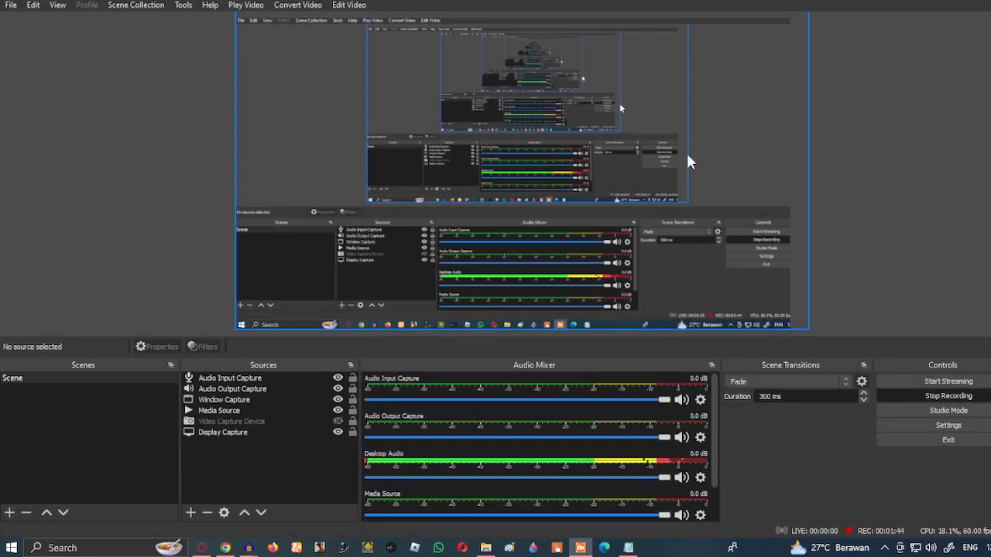
click(951, 0)
click(628, 548)
click(531, 235)
double_click(624, 246)
key(ctrl+a)
click(529, 235)
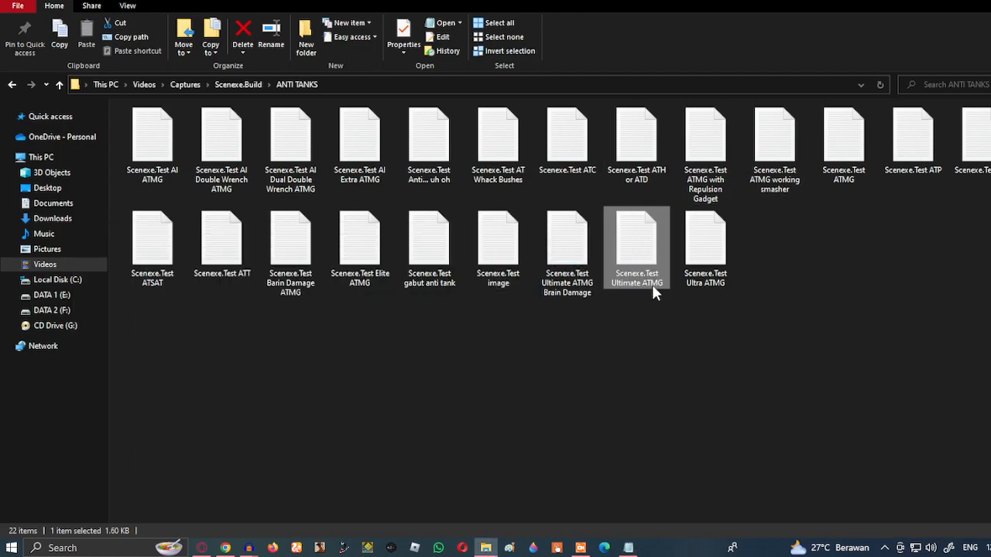
key(alt+Tab)
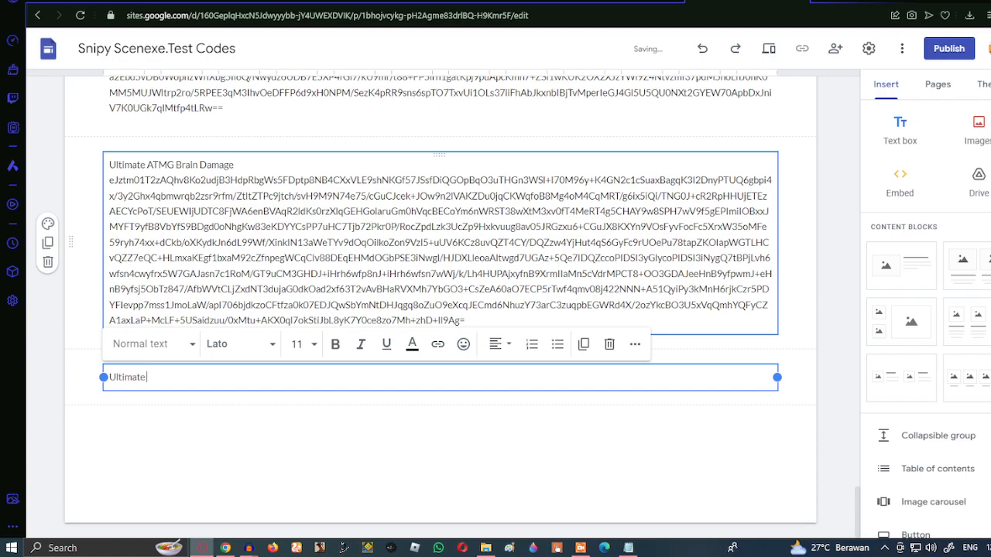
Title the empty text box "Ultimate ATMG" and paste the copied code on the line beneath
key(Return)
key(ctrl+v)
Delete the text box newly inserted above the Ultimate ATMG block and insert another text box on the page
click(901, 145)
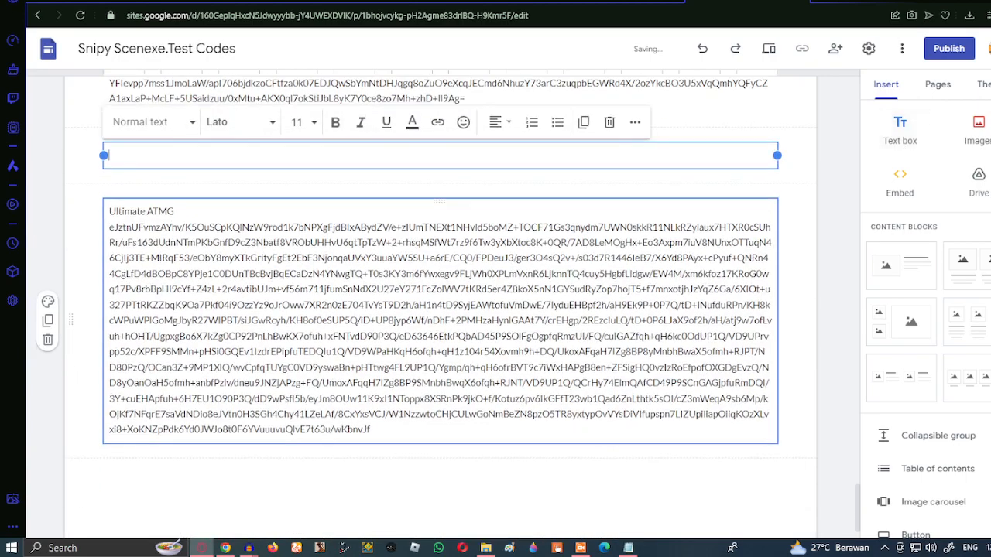
click(609, 122)
click(901, 130)
Close the Ultimate ATMG file, copy the full code from "Scenexe.Test Ultra ATMG", and return to Google Sites
click(486, 548)
click(628, 549)
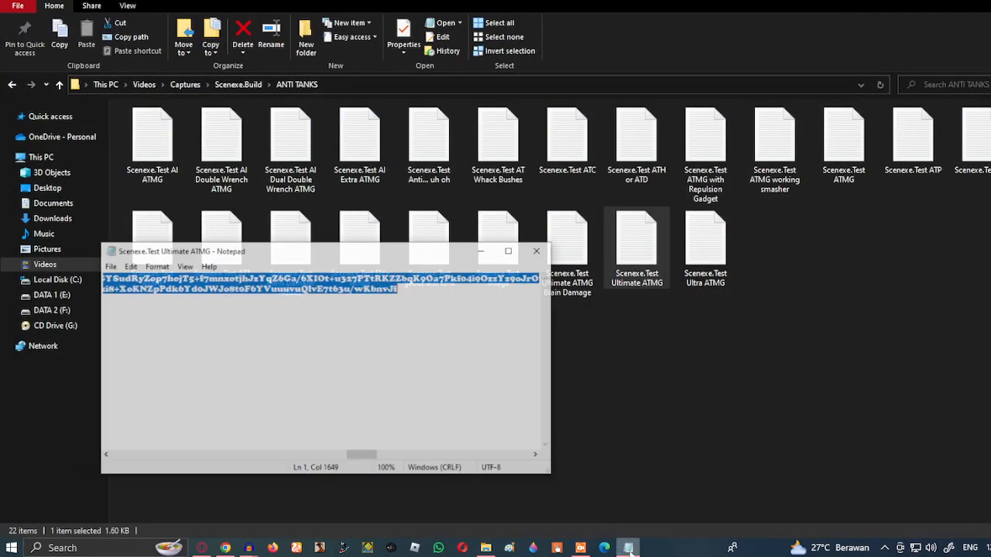
click(531, 236)
click(718, 268)
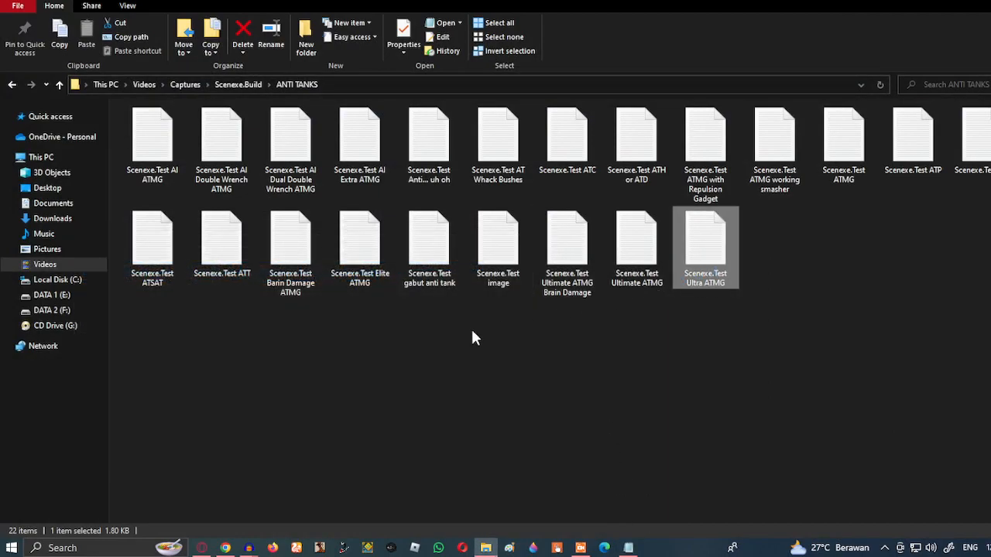
key(ctrl+a)
click(469, 237)
click(961, 2)
Title the empty text box "Ultra ATMG" and paste the copied code on the line beneath
text(Ult)
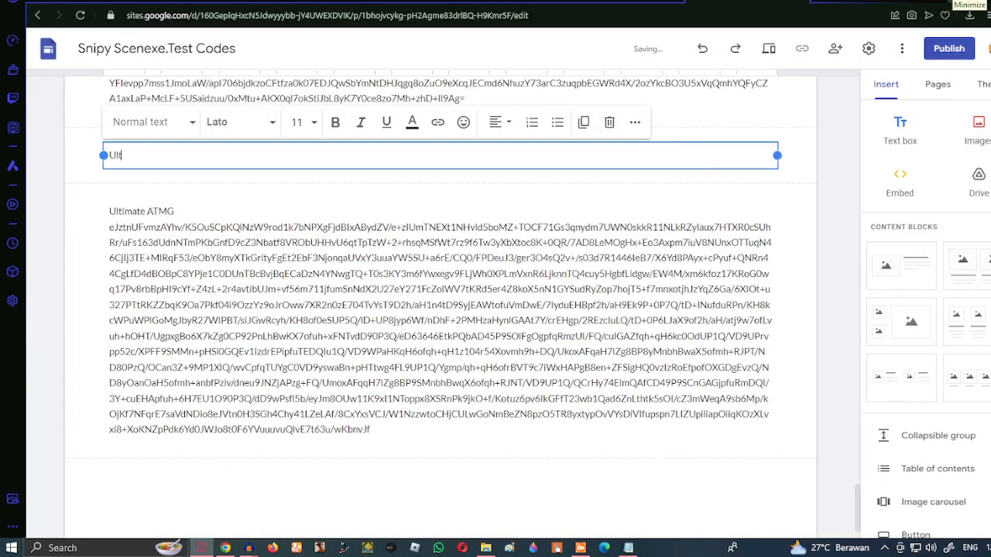
text(ra ATMG)
key(Return)
key(ctrl+v)
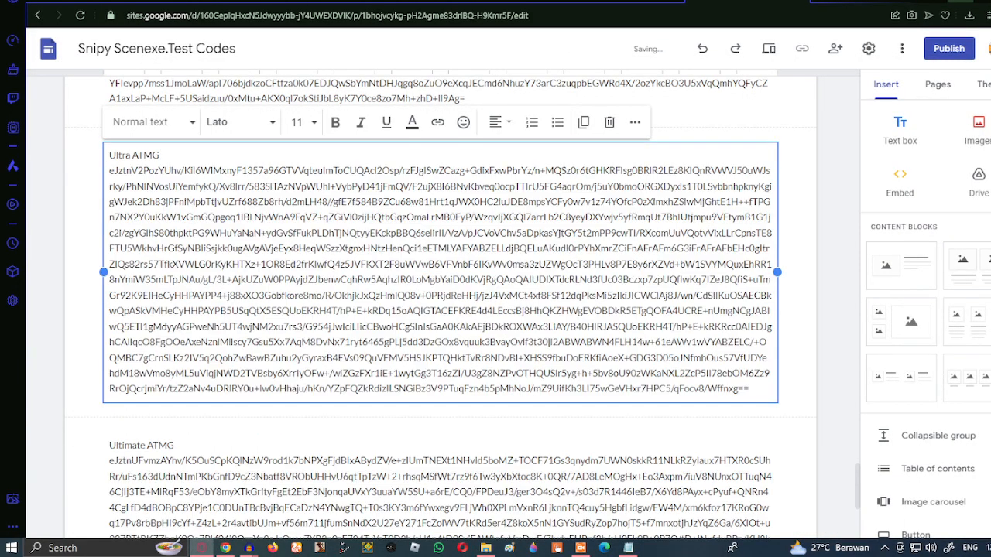
Open the Beeshooter Upgrades folder in File Explorer and add a new page named "Beeshooter" to the Google Sites site
scroll(791, 197, up, 15)
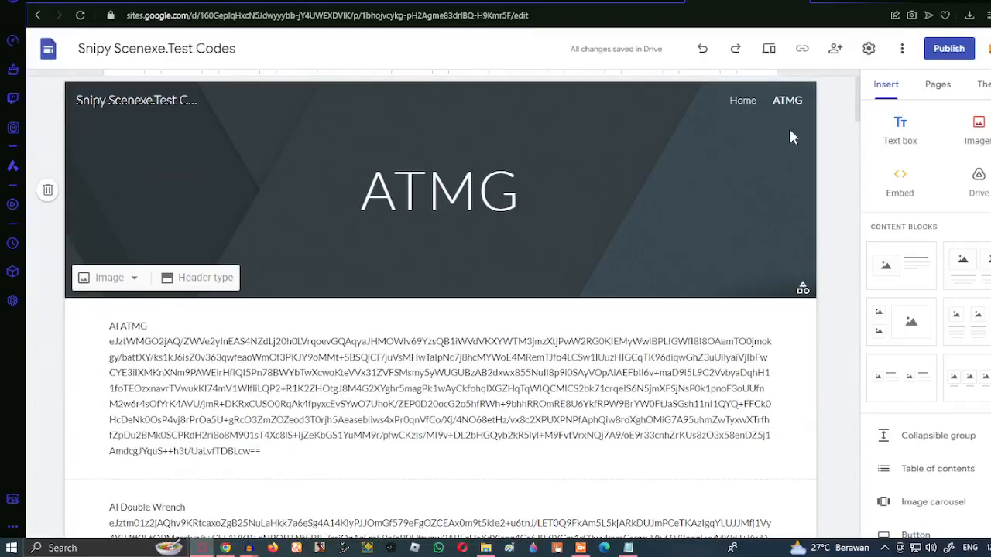
click(938, 84)
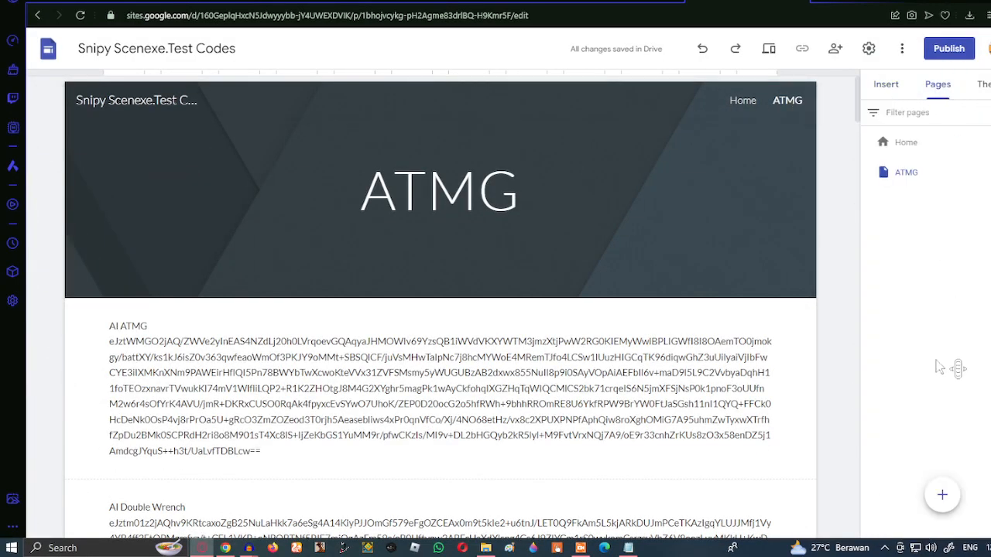
click(942, 494)
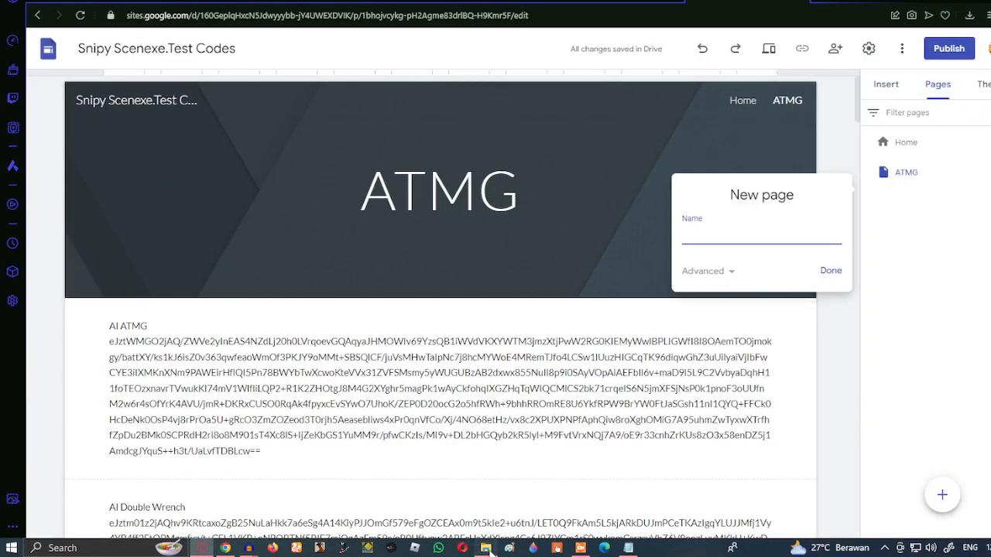
click(488, 550)
click(10, 88)
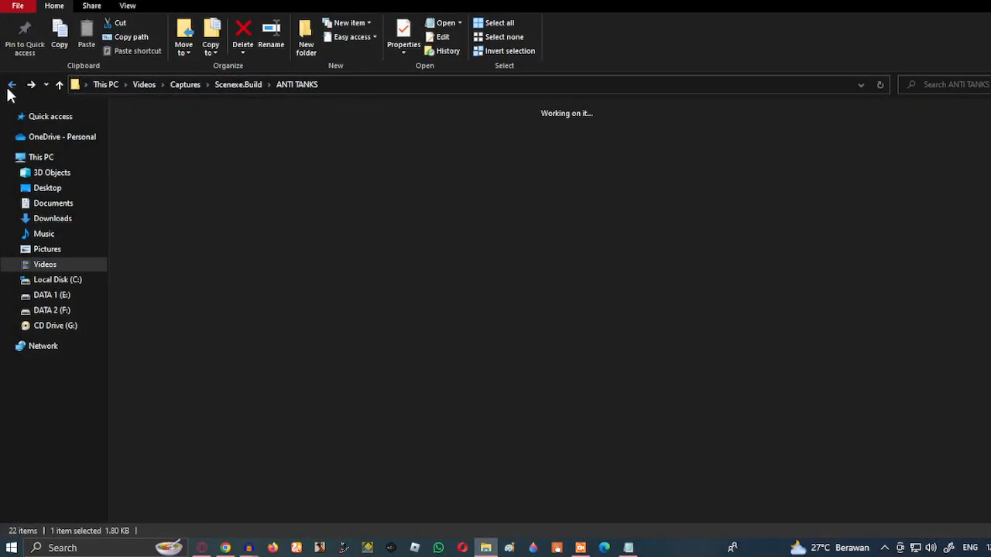
double_click(221, 151)
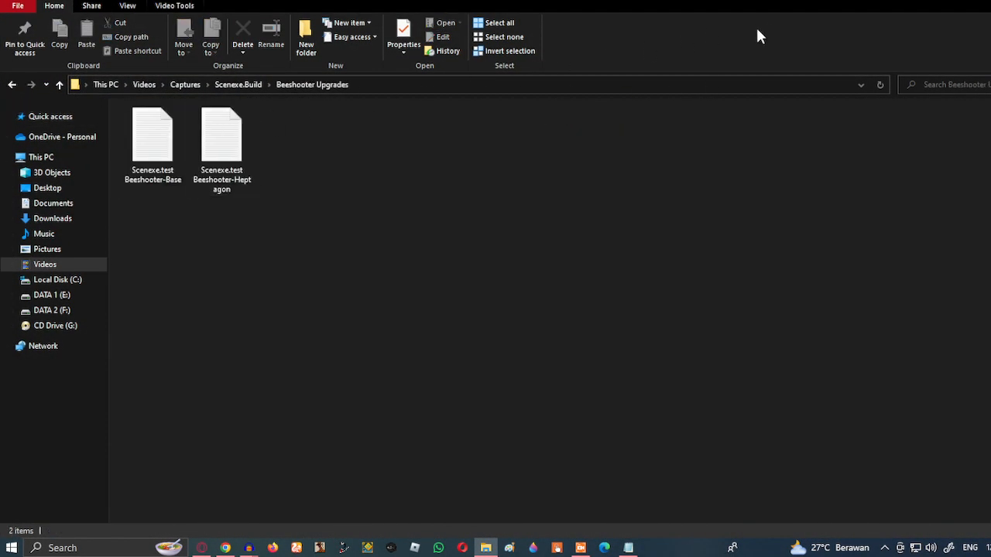
key(alt+Tab)
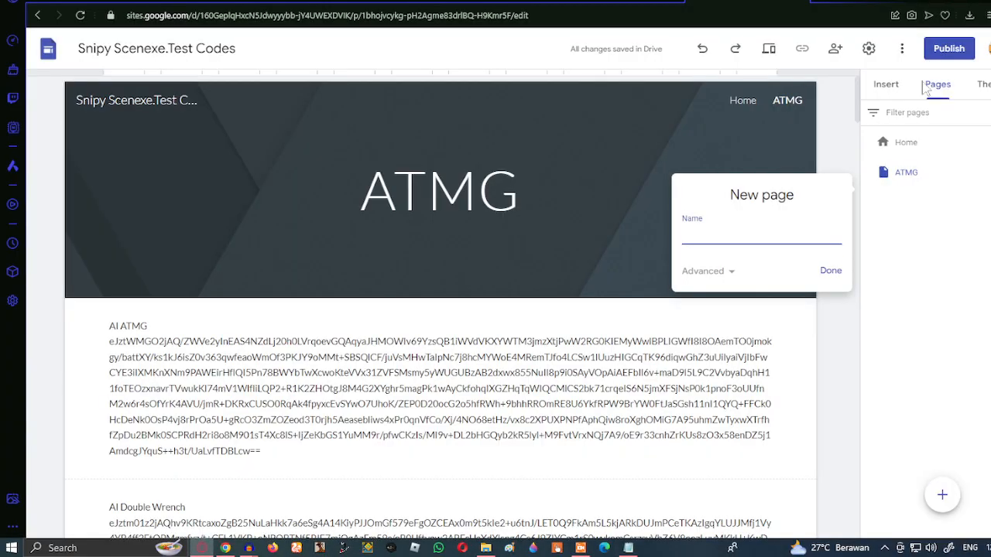
text(Beeshooter)
key(Return)
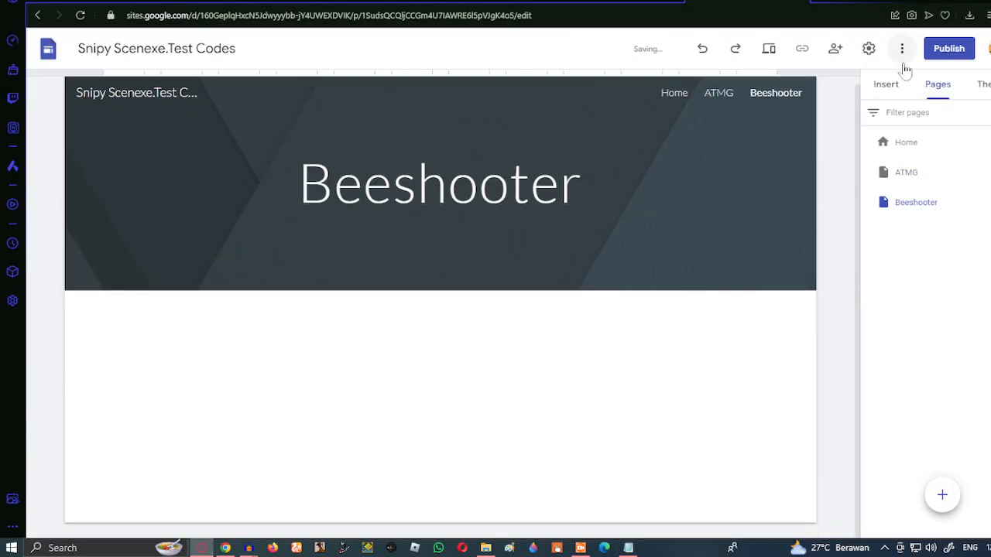
Insert a text box on the Beeshooter page, copy the full "Scenexe.test Beeshooter-Base" file code, and return to Google Sites
click(888, 84)
click(898, 132)
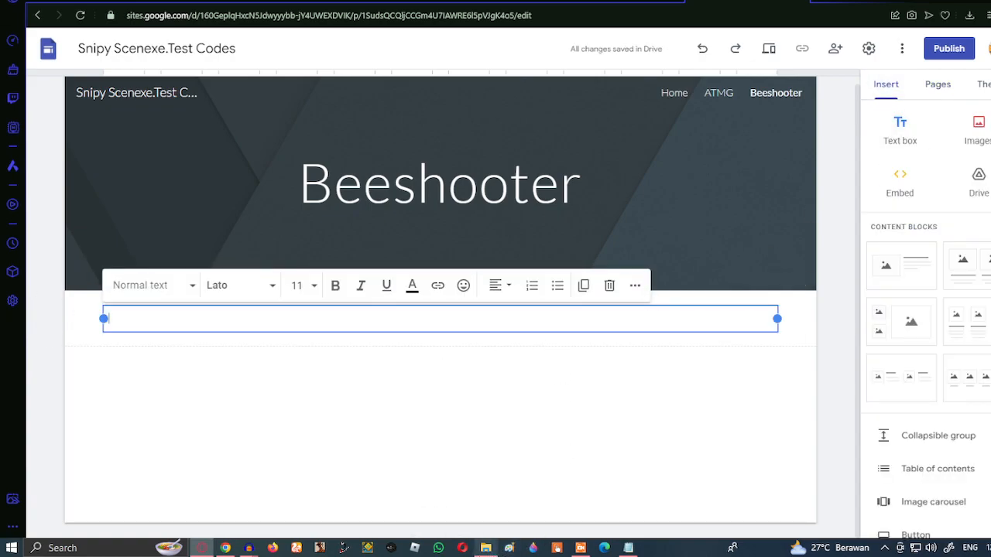
click(485, 547)
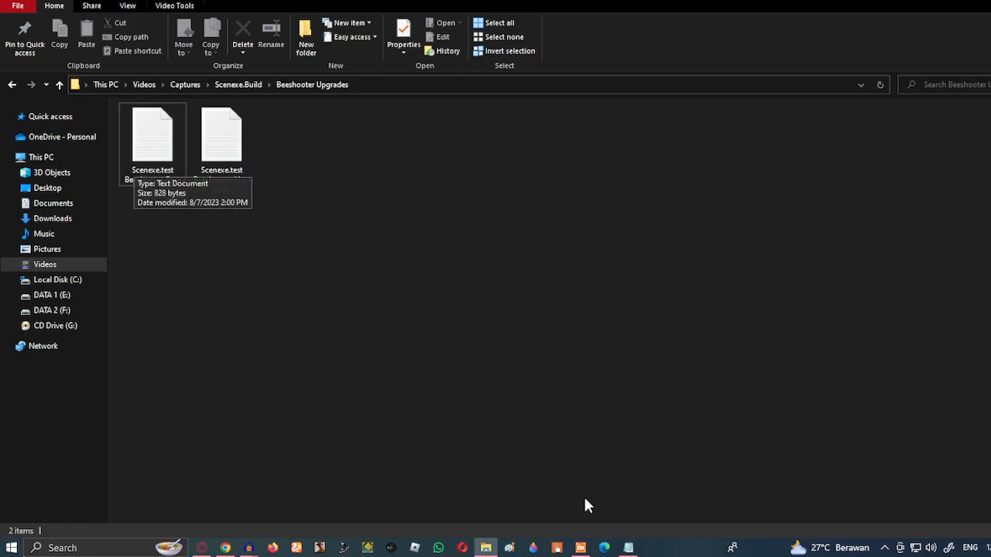
click(628, 547)
click(528, 236)
double_click(152, 140)
key(ctrl+a)
click(471, 236)
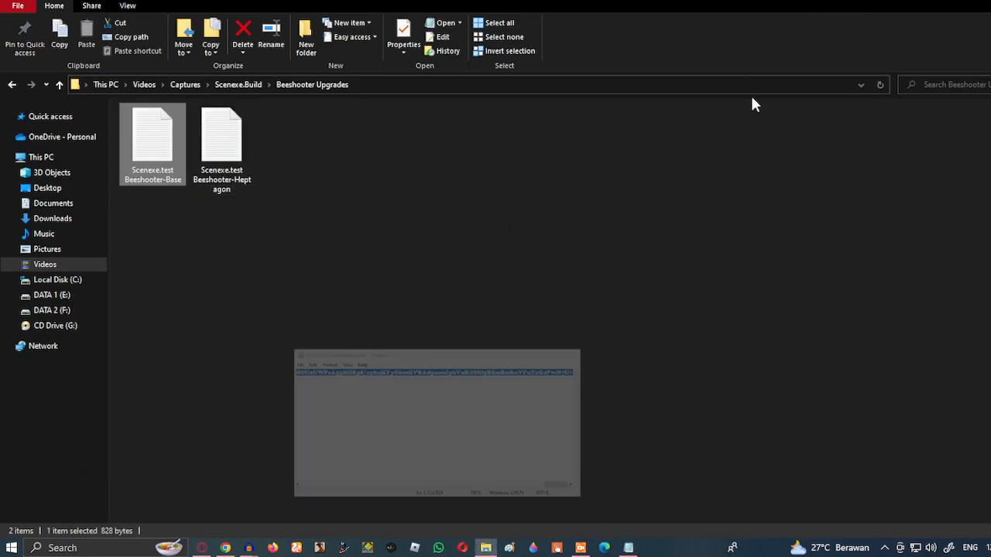
key(alt+Tab)
Title the empty text box "Beeshooter-Base" and paste the copied code on the line beneath
text(B)
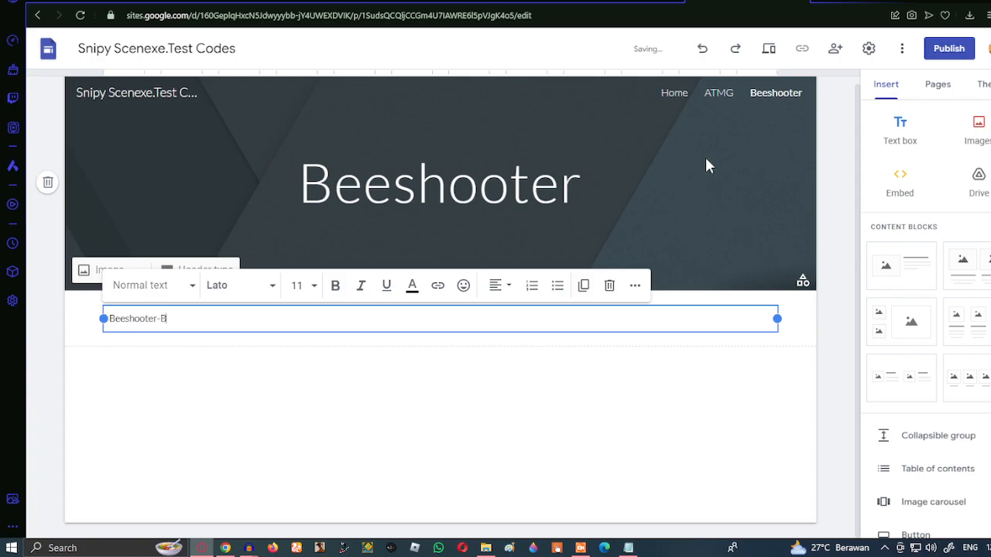
text(Eeshooter-Base)
key(Return)
text(eJztWMGOmzAQ/RefWQShpCHHbK7toUnVVlUOTpiAVQcjY7JNo/x7xzYBlpBsu9pLG25j4xm/eX7PQj4SdciBTMm25Jw4ZA+yYClJU99zSELjBFRBpt9XDuH0gN9sXLAYMMQlolQgF93hLzCfChX6YeSK5ZzBhKrOmQt4sOc7mgCnQ9FDhD3LH6kO5BUF+183NGfM11MikxvH9jln/NE0hg+Yha2NaMFYFtrKiVwjf5YNTx2iBTKgt5uC8DwwXNDhzyxWKU4r2MOWalHvjtySGxAm52xlqCxCWNAYkwZg9/OsULRbGNJyCEDJamyrOrcjWDcZqRCqKVkSal7QvycbUGxHVR8SNCb6IWGUf/k3ED/74Cf9IBvQR9dgT5qoHvuplYctNu4Cb4BaPi5gOi5QdOh1hfLTOrxT/WOgvwCNBdZS5I9lq21uGpb7MxOcGbla4uhb22KkAhs8ocGdqIrryI3cP13fhiNxmEQTqL3UdBHtt9Q7fVqxHtJlw9RFF0y/Vwbo4bV4LS6eq2cDHJTZGlasRZftI7JhHNQsGm2KnOcLYpHwYU0q1Qps0UNdY0XwKdKbdUxBi8cl4s5zCCleybsRXOG1VTF5IMhle7wUuvWiGdesxRacTQTY+/U7X3PipLy5fkQn1Po3XRP5+J6vYHcIBg8NHjoHj30ZhYajwcLDRa6Swv1G8gYZTDQYKDBQK/+j/tbDw3/cYOH7tNDb2WhwT+Df/5X/+DyJ6OtK0+rrt+vP5vUeWAFMOUxUWPeA55MOKpf/ay8aiSYyGhmGRAdyao0JphVnKOHO5BSmR0ibnVPuT0G4PwN7U=)
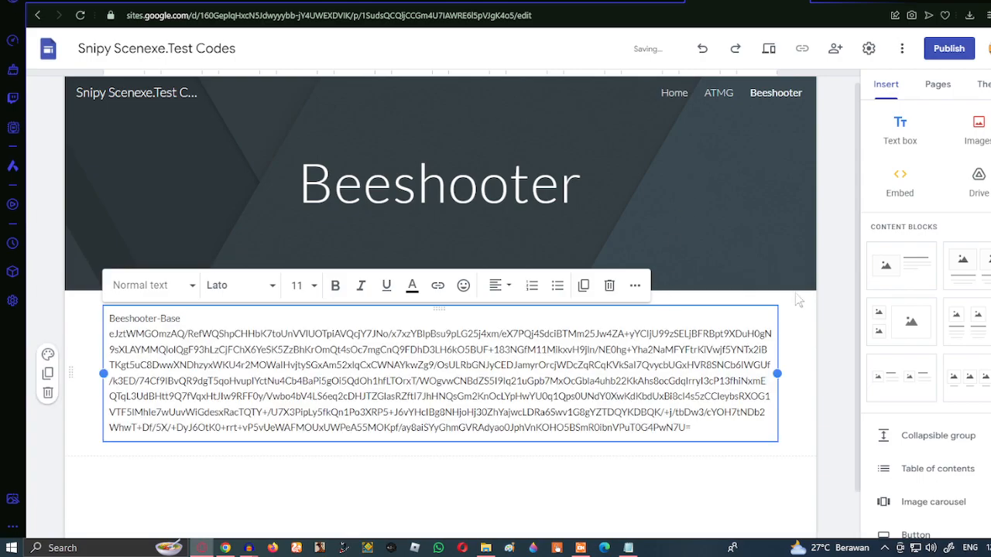
Insert a text box below the Beeshooter-Base block, copy the full "Scenexe.test Beeshooter-Heptagon" file code, and return to Google Sites
click(900, 127)
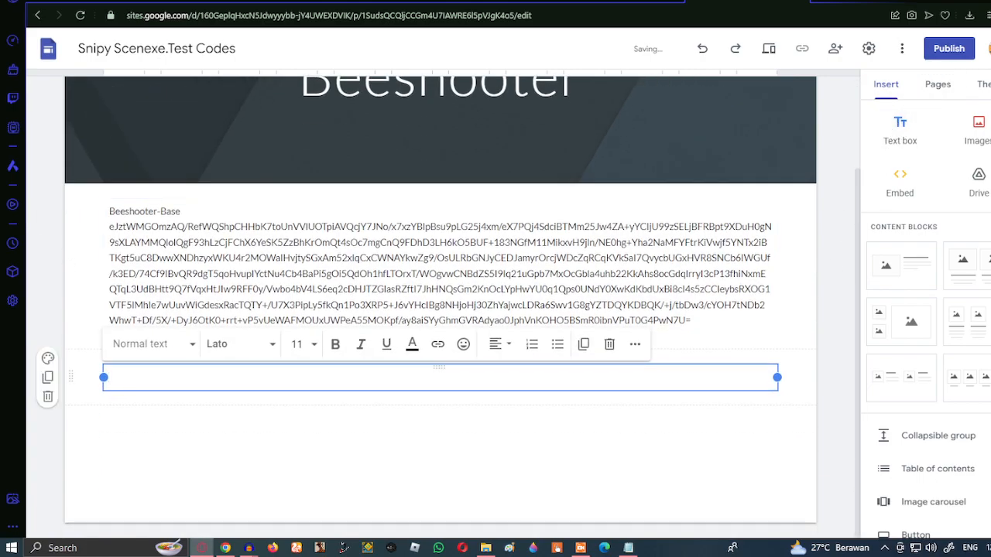
key(alt+Tab)
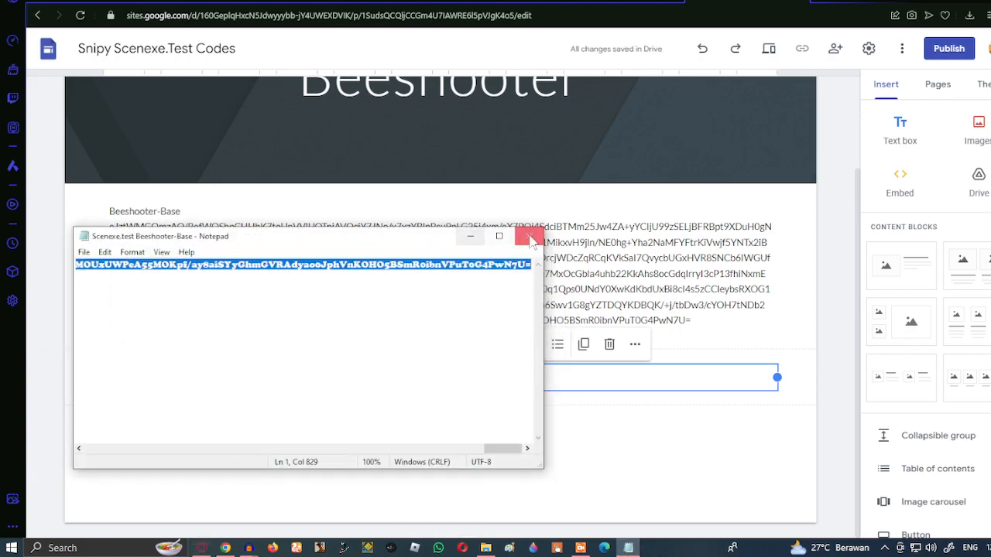
click(528, 238)
click(485, 547)
double_click(222, 139)
key(ctrl+a)
key(ctrl+c)
click(466, 237)
key(alt+Tab)
Title the empty text box "Beeshooter-Heptagon" and paste the copied code on the line beneath
text(B)
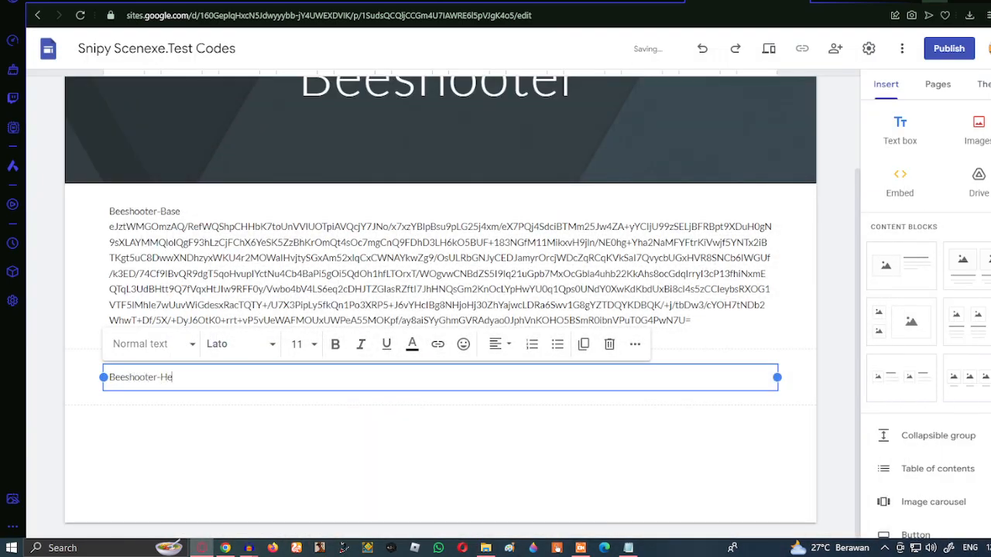
key(Return)
key(ctrl+v)
Open the Crashers folder in File Explorer and add a new page named "Crashers" to the Google Sites site
scroll(820, 299, up, 5)
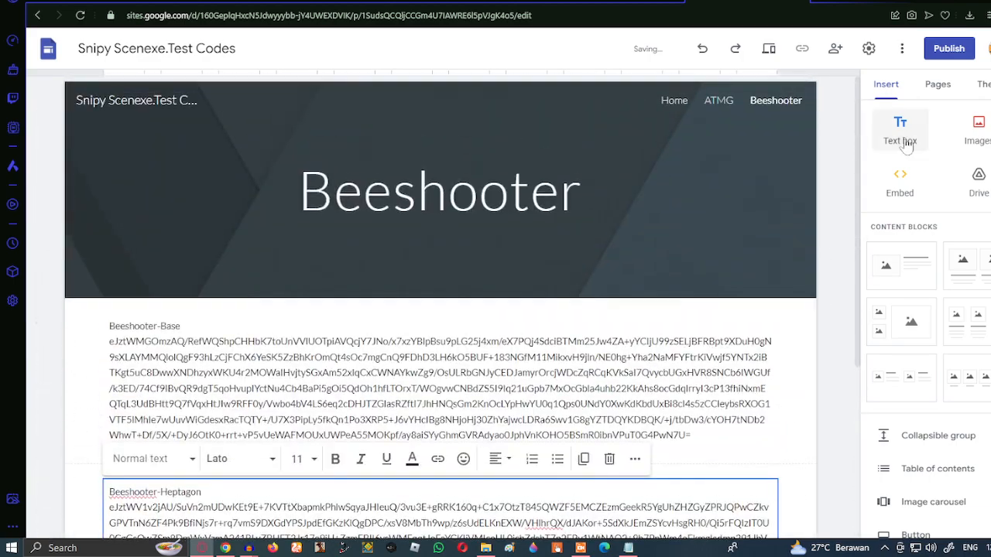
click(938, 84)
click(942, 496)
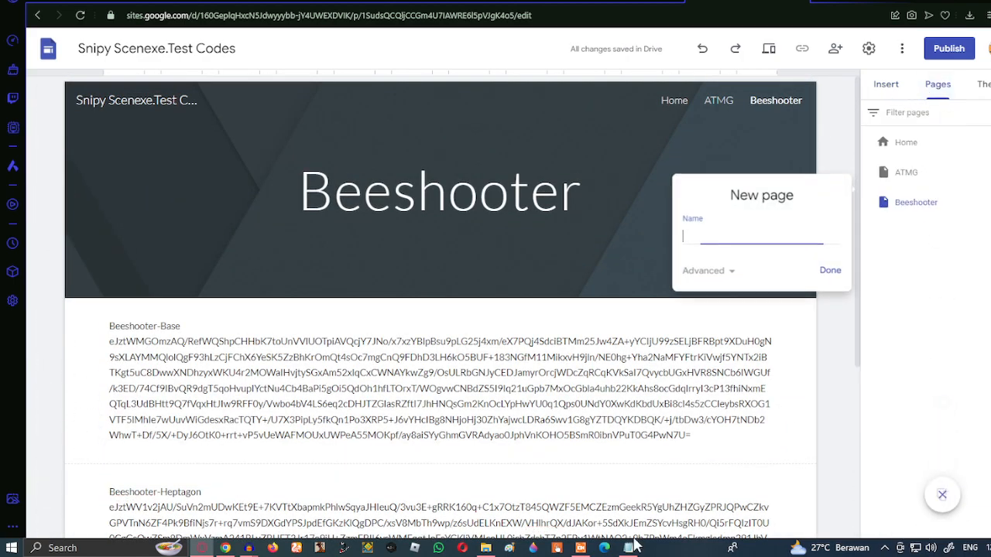
click(486, 548)
click(12, 85)
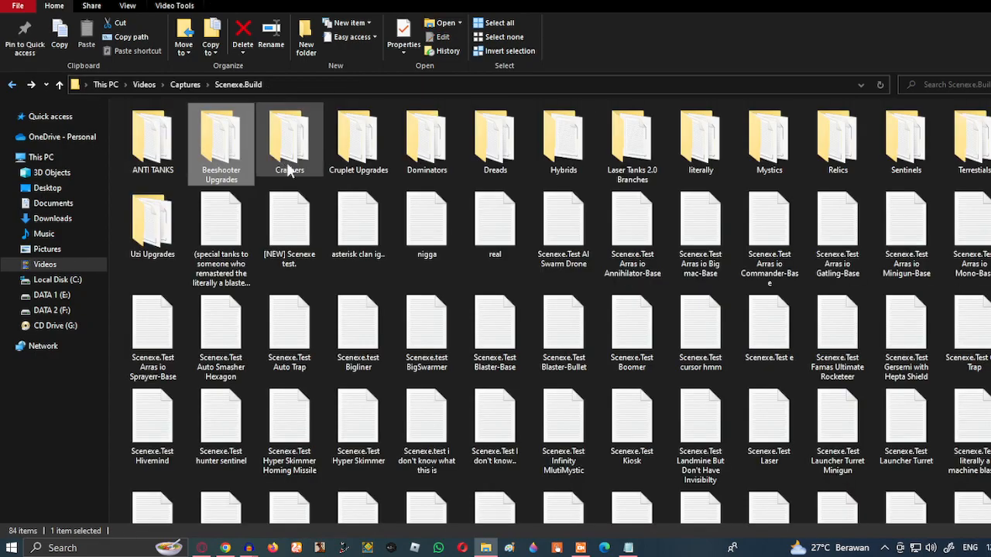
double_click(321, 164)
scroll(628, 189, down, 2)
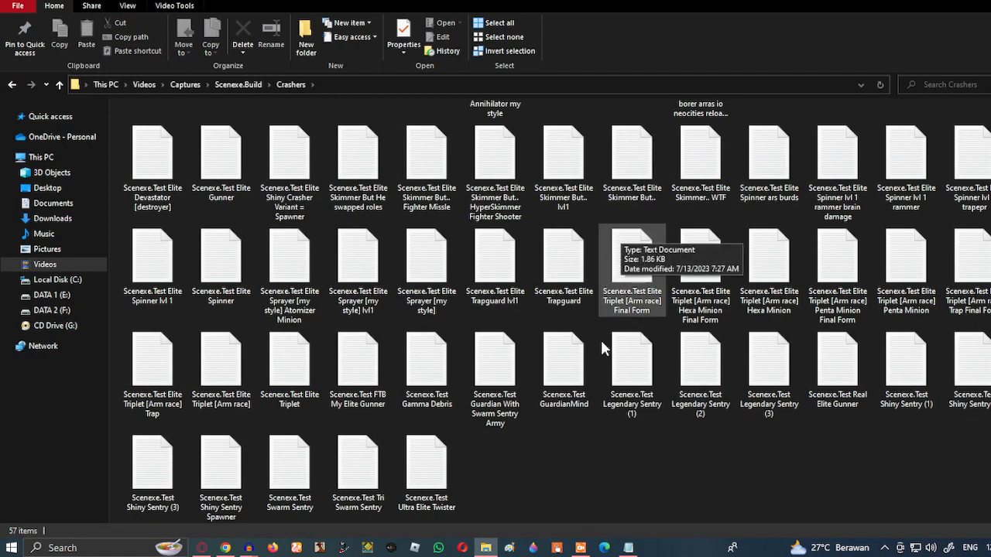
scroll(325, 317, up, 2)
click(201, 547)
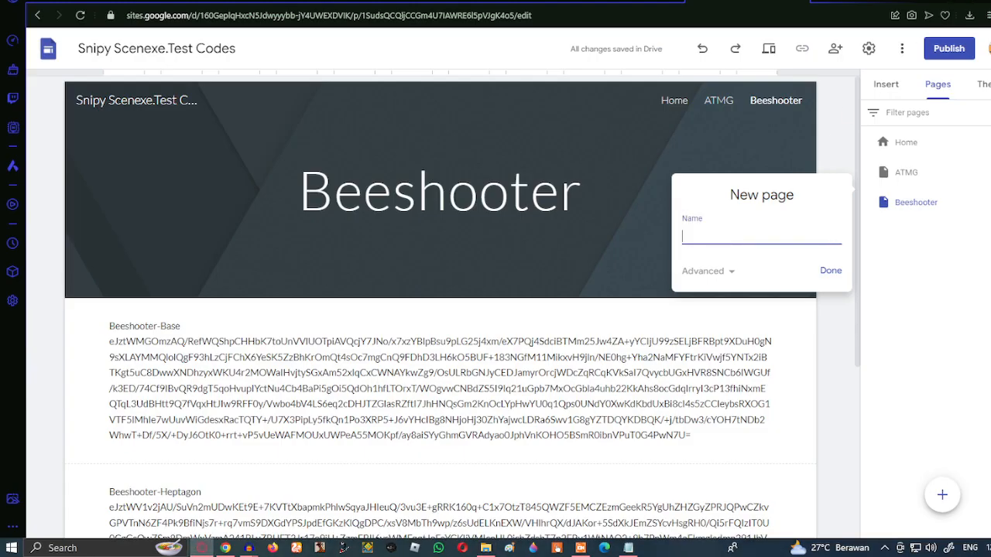
text(shers)
click(831, 270)
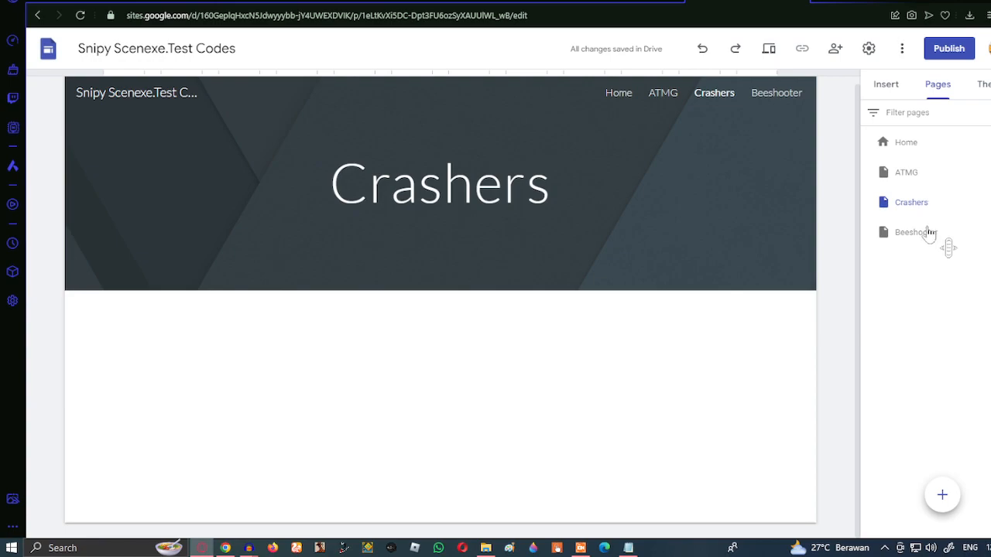
Try to move the Crashers page below Beeshooter in the page order, and insert a text box on the Crashers page
drag(904, 205, 915, 261)
click(885, 84)
click(898, 146)
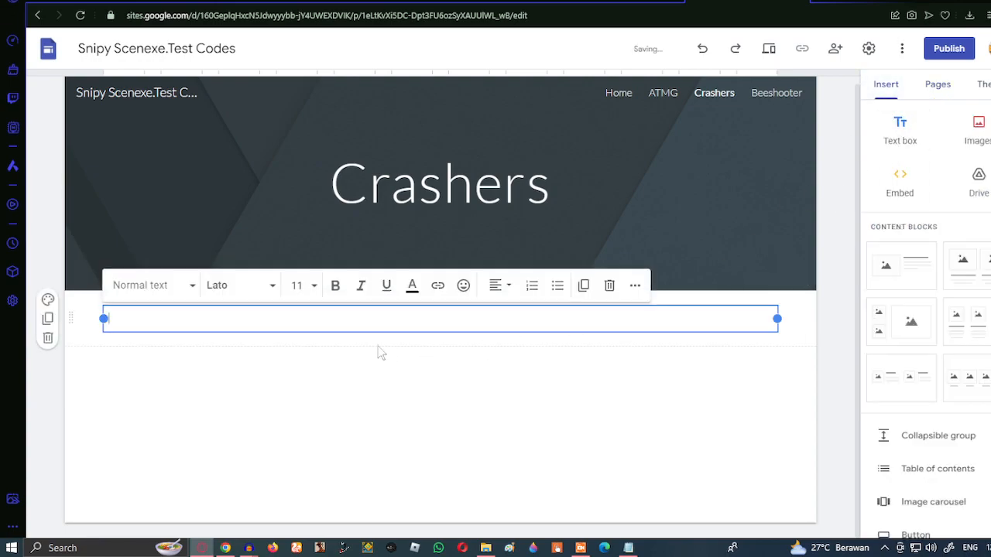
click(485, 548)
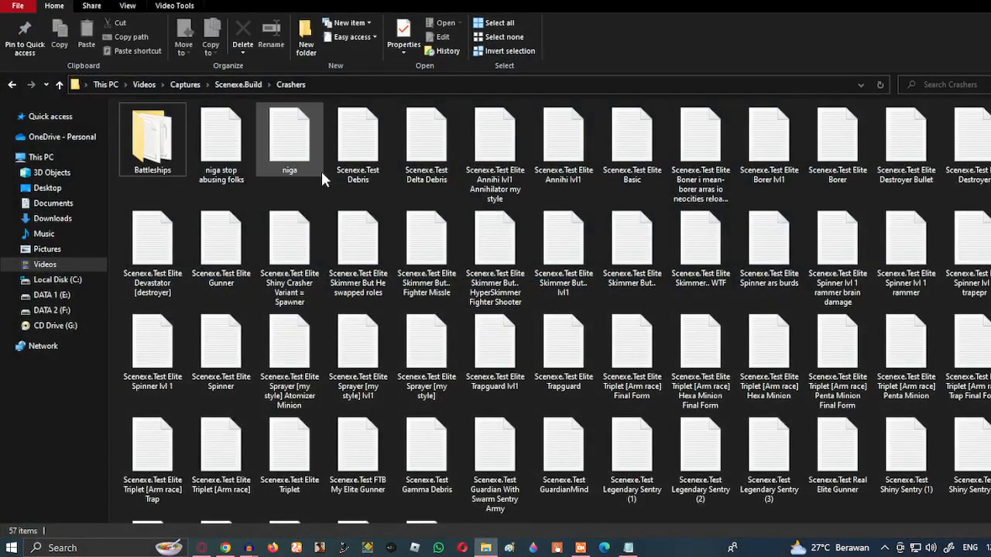
double_click(321, 171)
click(529, 236)
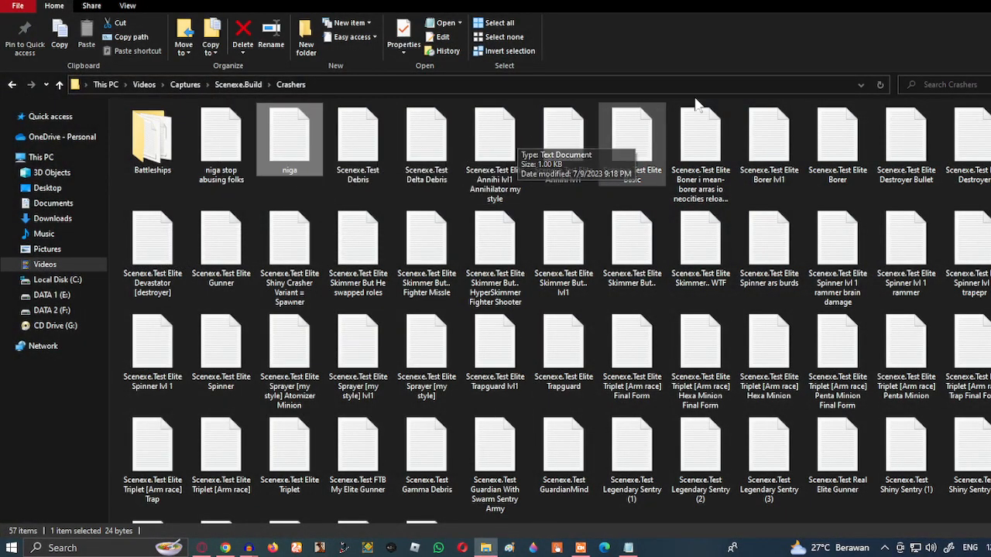
Return to Google Sites and title the empty text box on the Crashers page "Elite Debris [Debris]"
click(955, 0)
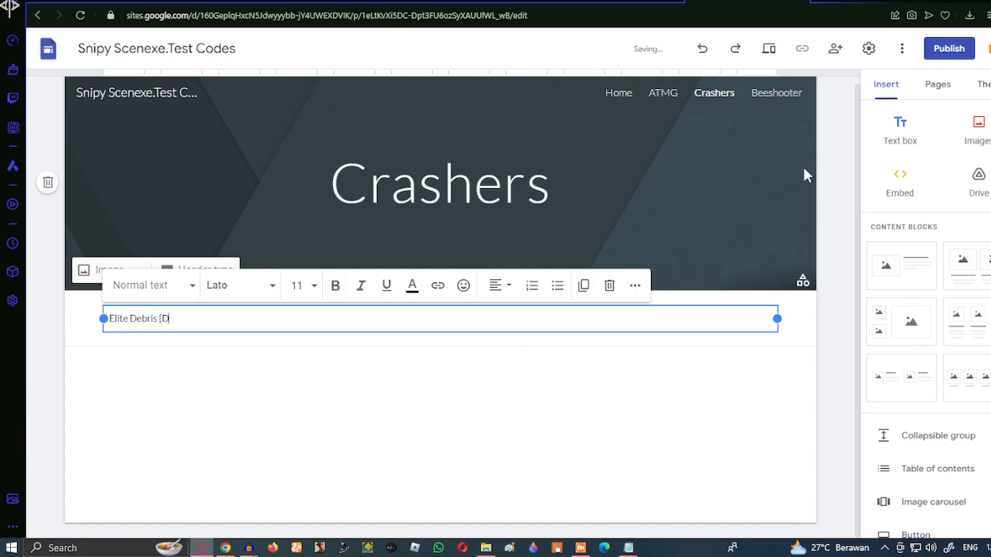
text(])
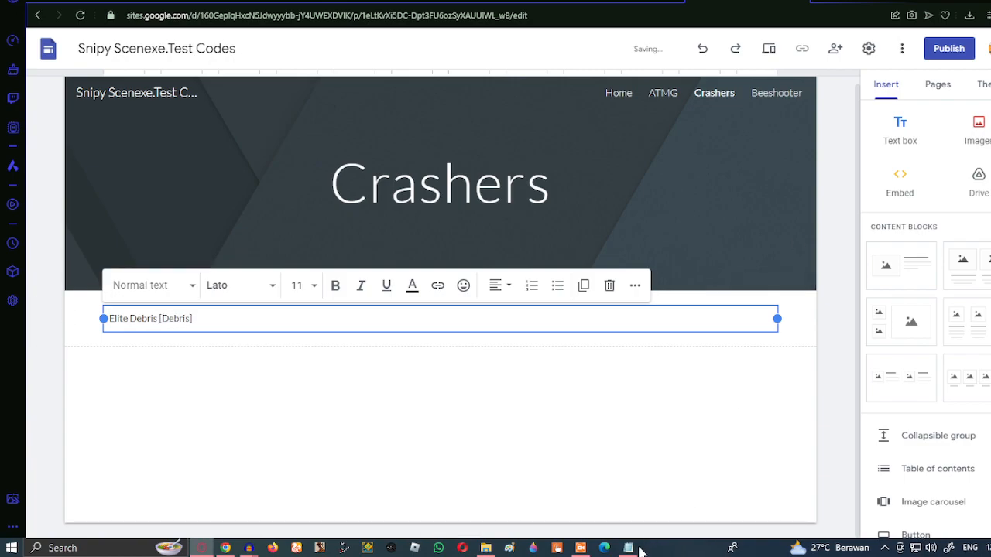
Close the leftover Notepad window, copy the full "Scenexe.Test Debris" file code from the Crashers folder, and return to Google Sites
click(485, 548)
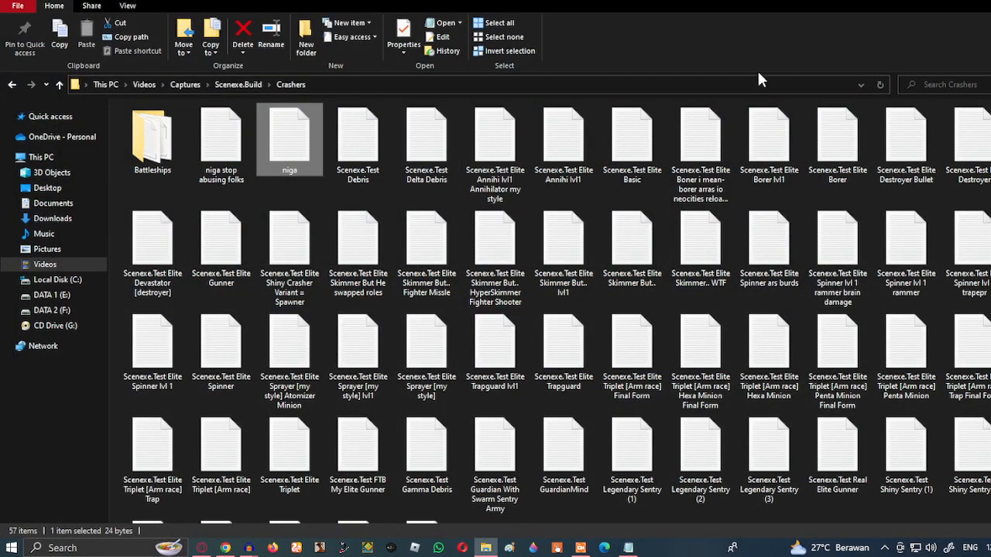
click(960, 1)
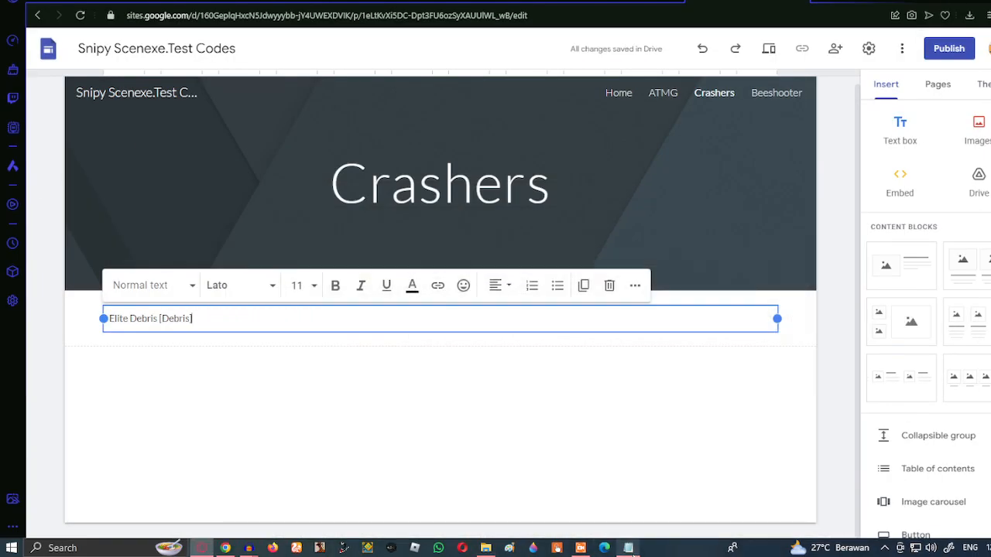
mouse_move(632, 551)
click(688, 462)
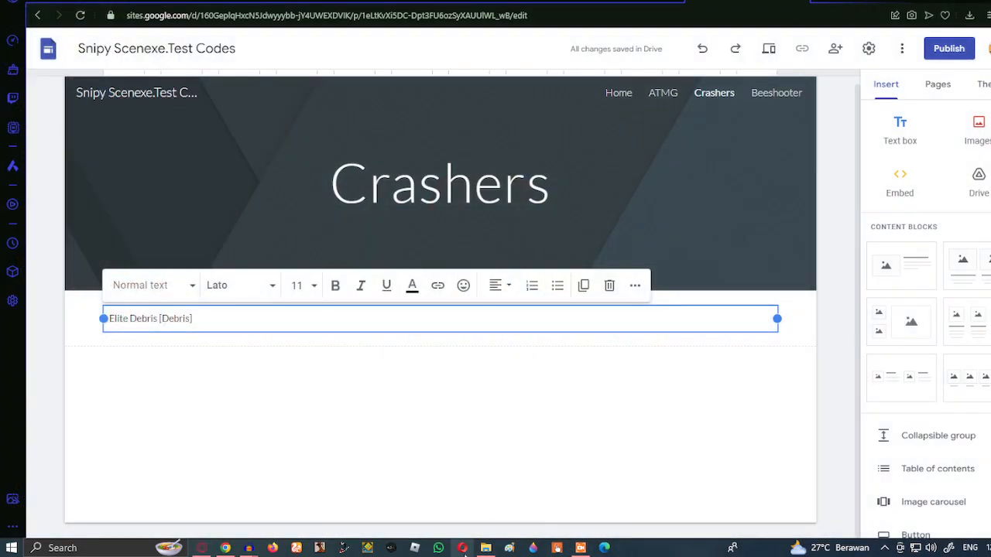
click(485, 549)
double_click(358, 147)
key(ctrl+a)
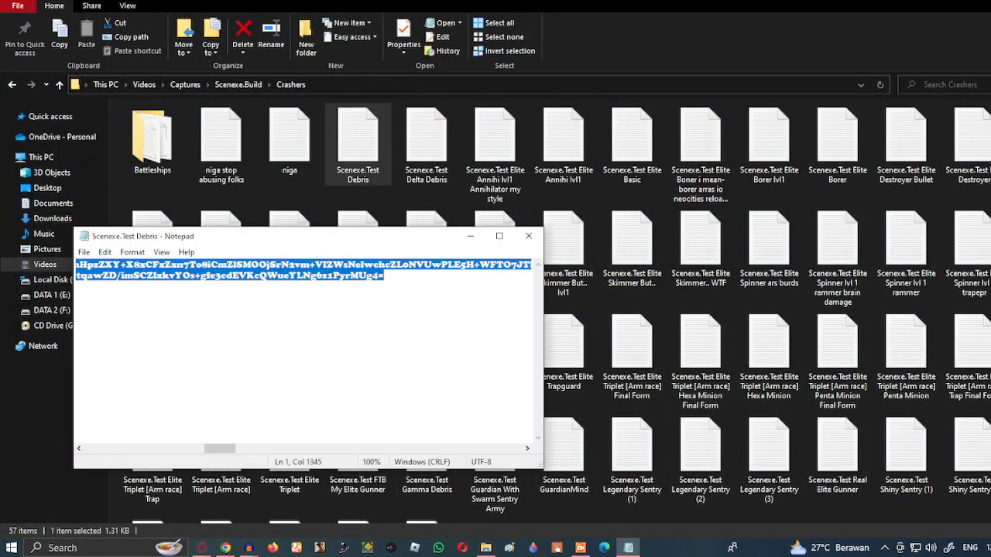
click(469, 237)
click(961, 1)
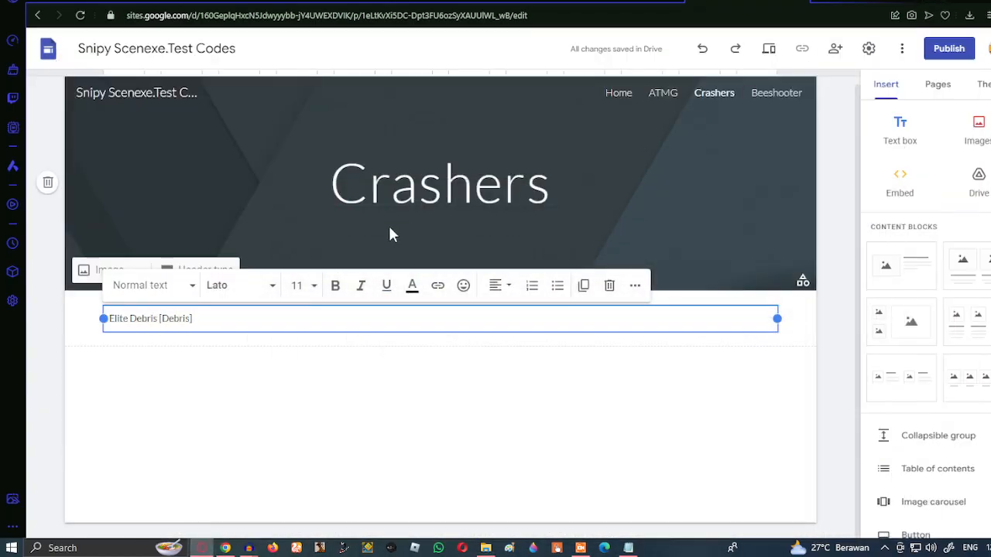
Paste the copied code under the "Elite Debris [Debris]" title and add another text box titled "Delta Debris"
key(ctrl+v)
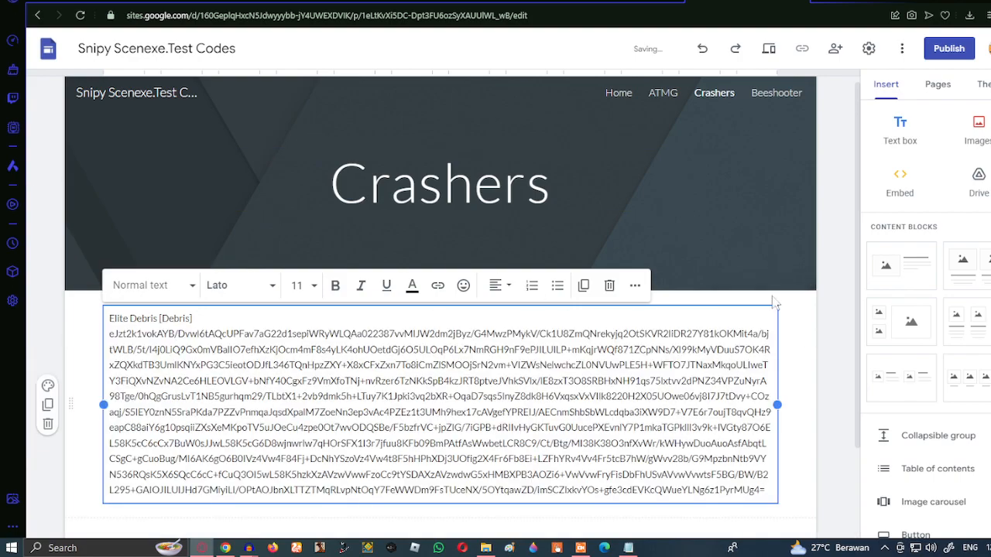
click(904, 137)
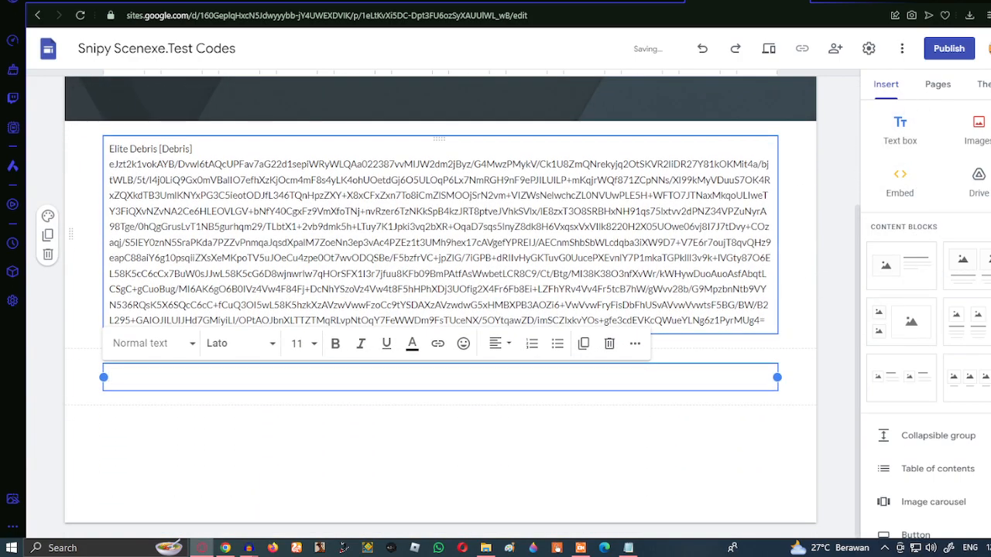
text(Delta Debris)
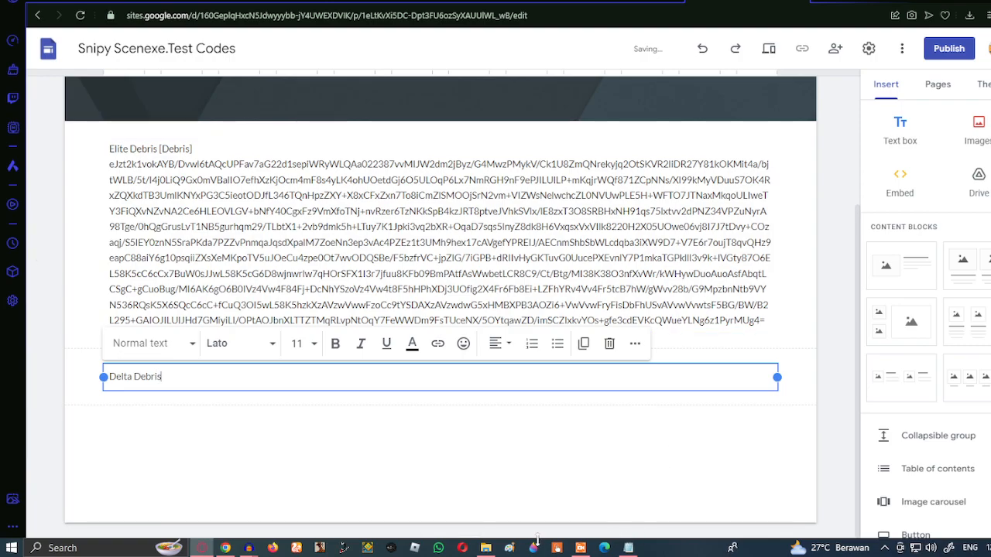
Close the leftover Notepad window and copy the full code from the "Scenexe.Test Delta Debris" file in the Crashers folder
click(628, 548)
click(538, 235)
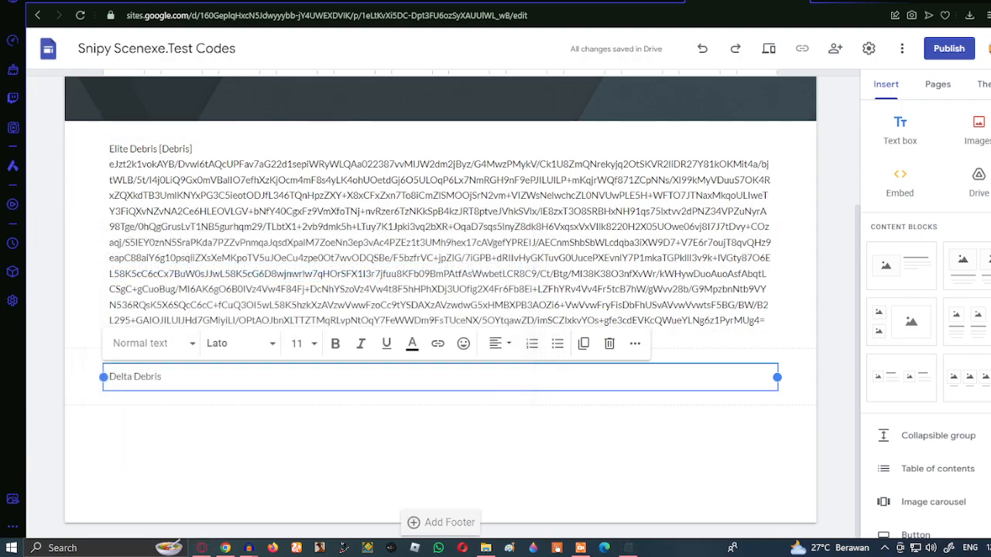
click(486, 548)
double_click(427, 147)
key(ctrl+a)
click(466, 236)
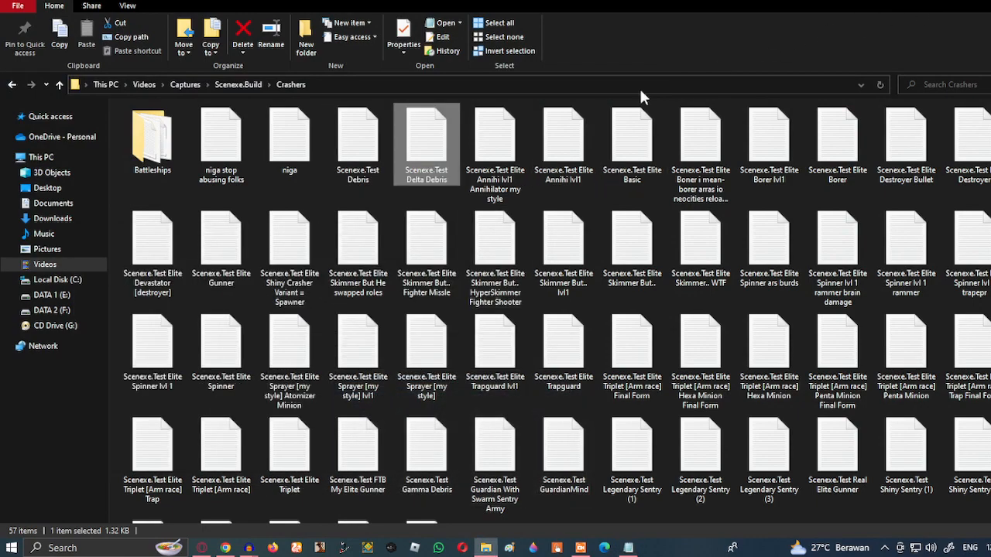
Return to Google Sites, paste the code under the "Delta Debris" title, and insert a new text box below it
click(966, 1)
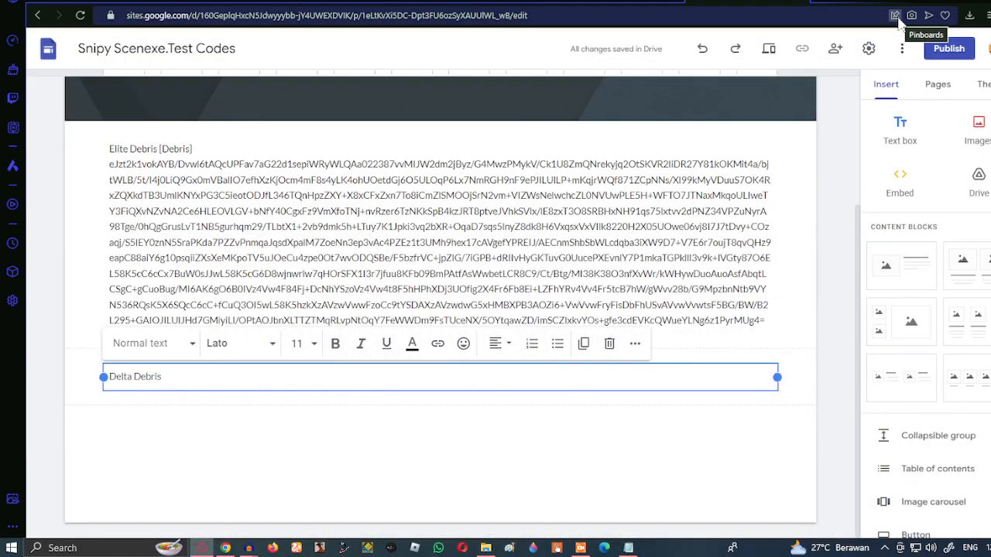
key(ctrl+v)
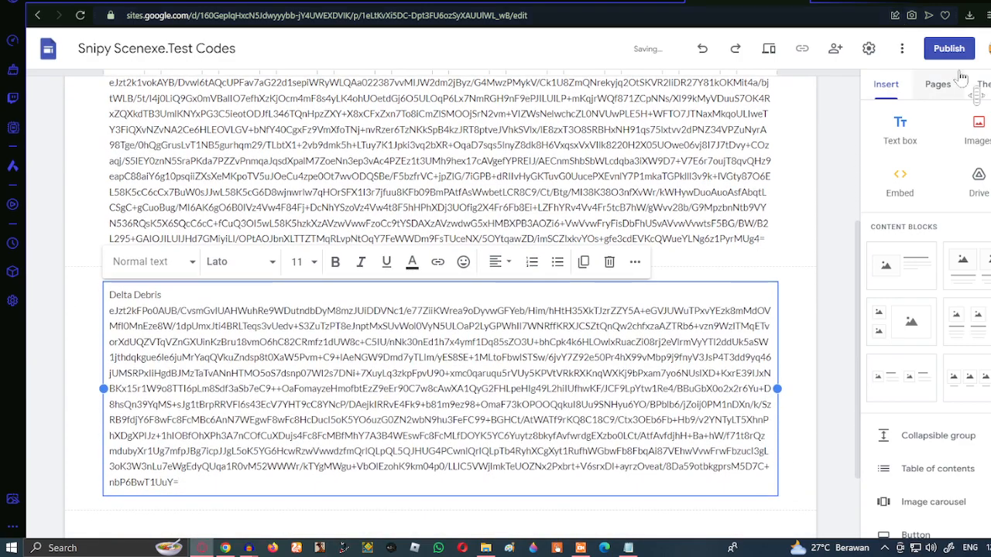
click(898, 130)
Copy the full code from the "Scenexe.Test Elite Annihi lvl1 Annihilator my style" file in the Crashers folder
click(486, 548)
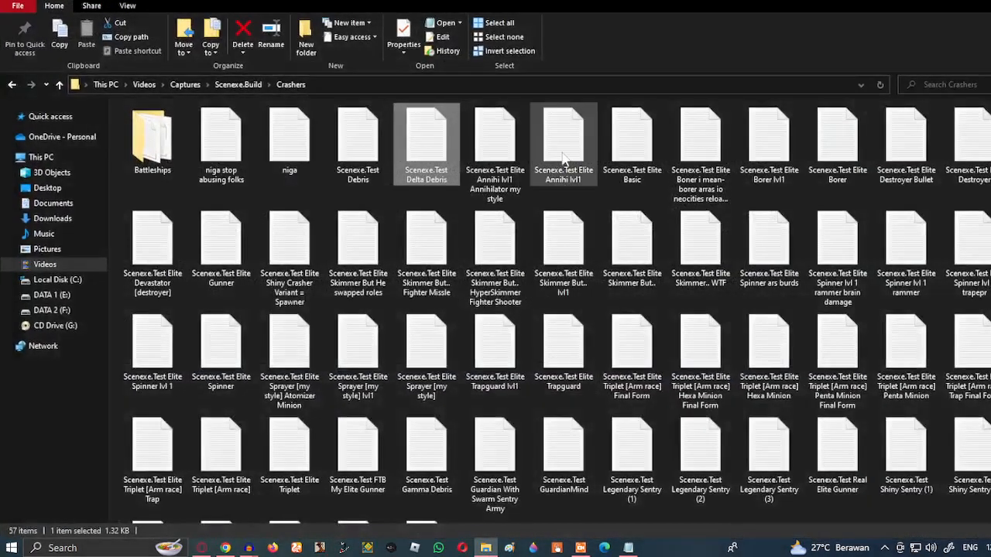
double_click(496, 139)
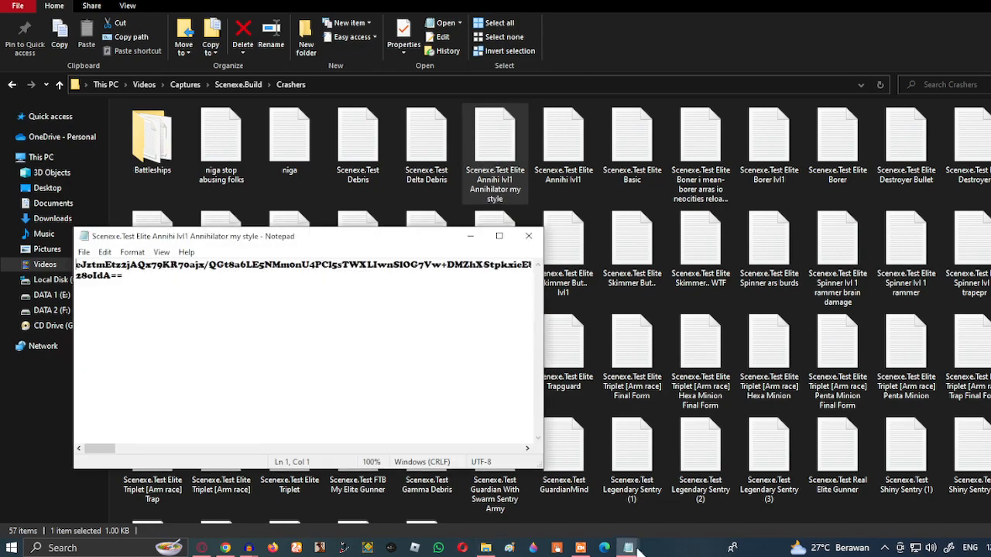
mouse_move(628, 547)
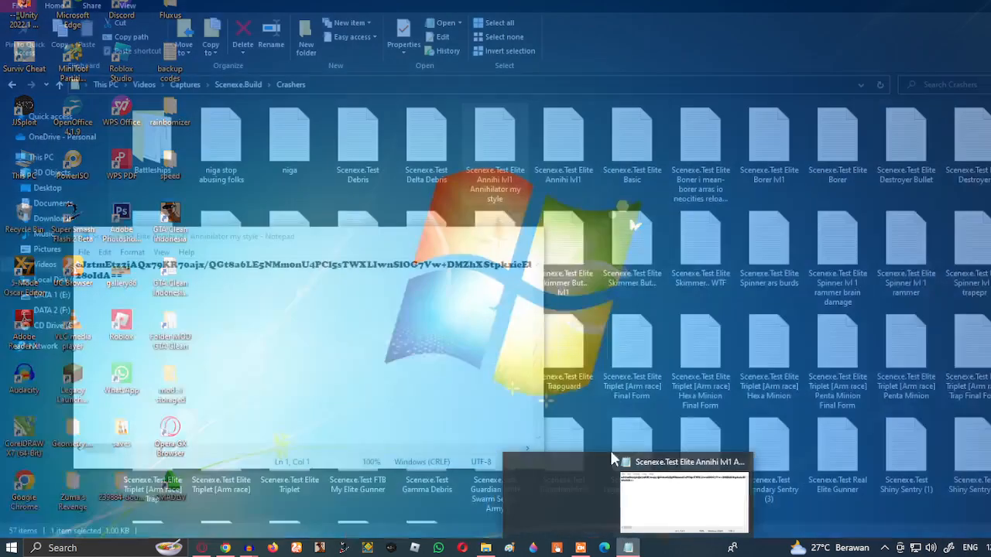
click(657, 470)
key(ctrl+a)
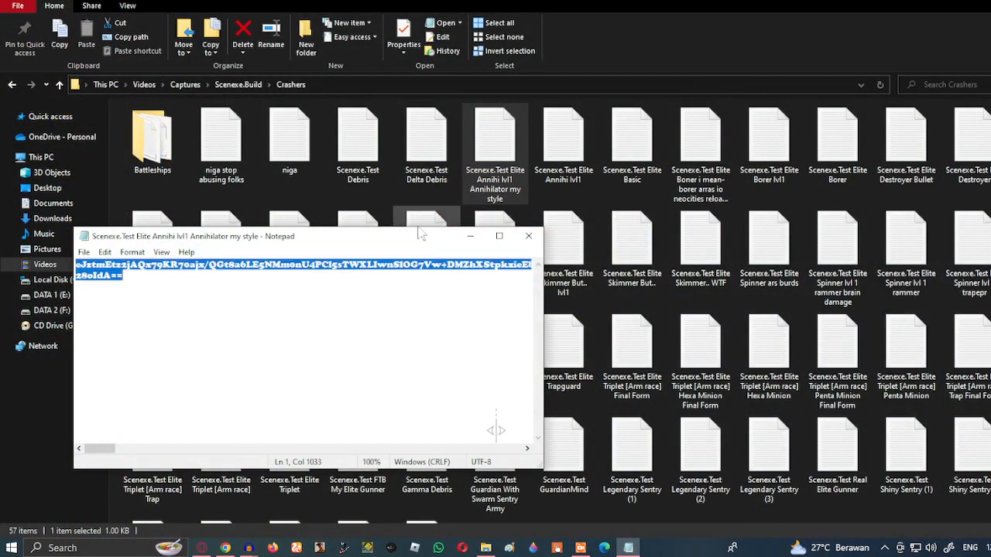
click(469, 237)
Return to Google Sites, title the empty text box "Elite Annihi My style", and paste the copied code below the title
key(alt+Tab)
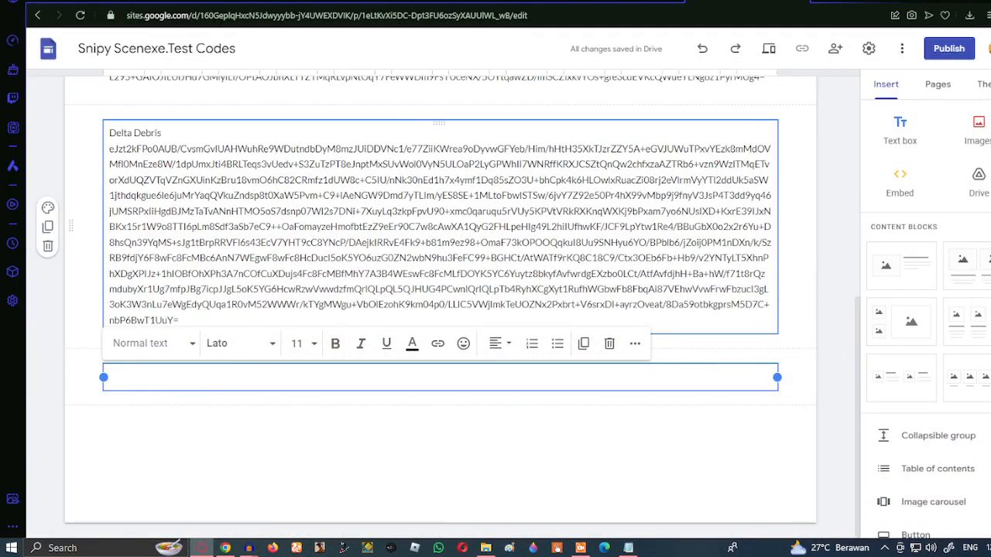
text(Annihi My style)
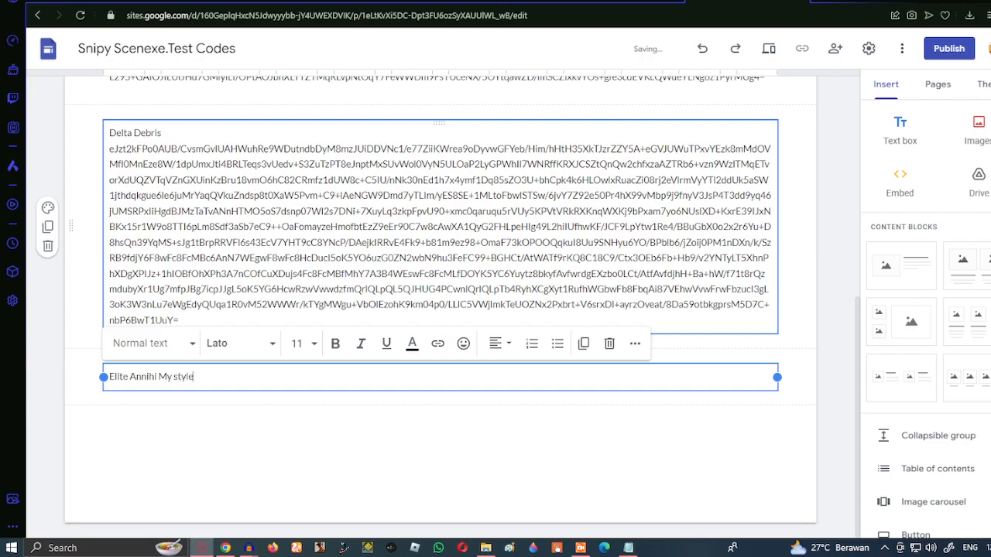
key(ctrl+v)
scroll(566, 457, down, 2)
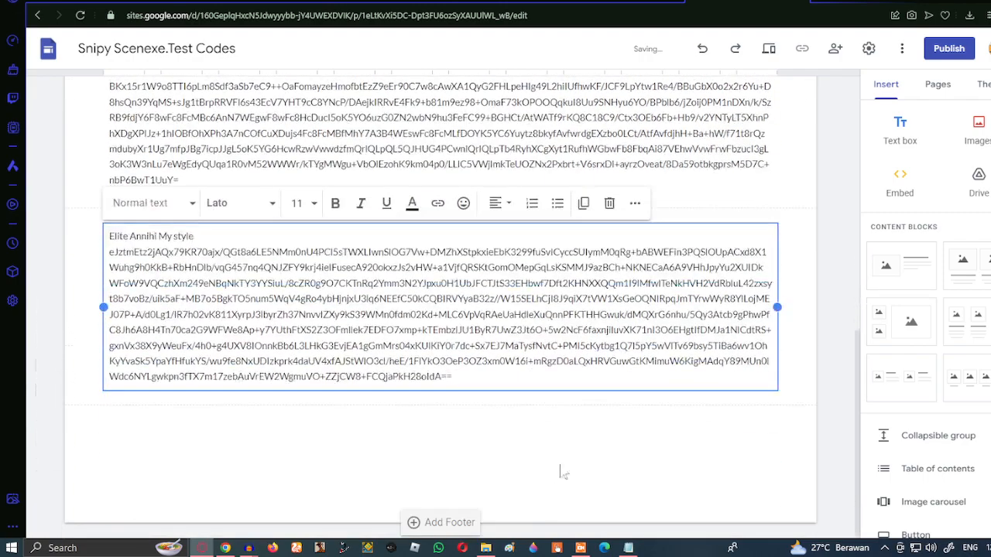
Open the "Scenexe.Test Elite Annihi lvl1" file from the Crashers folder and close both Elite Annihi Notepad windows
click(486, 547)
double_click(563, 139)
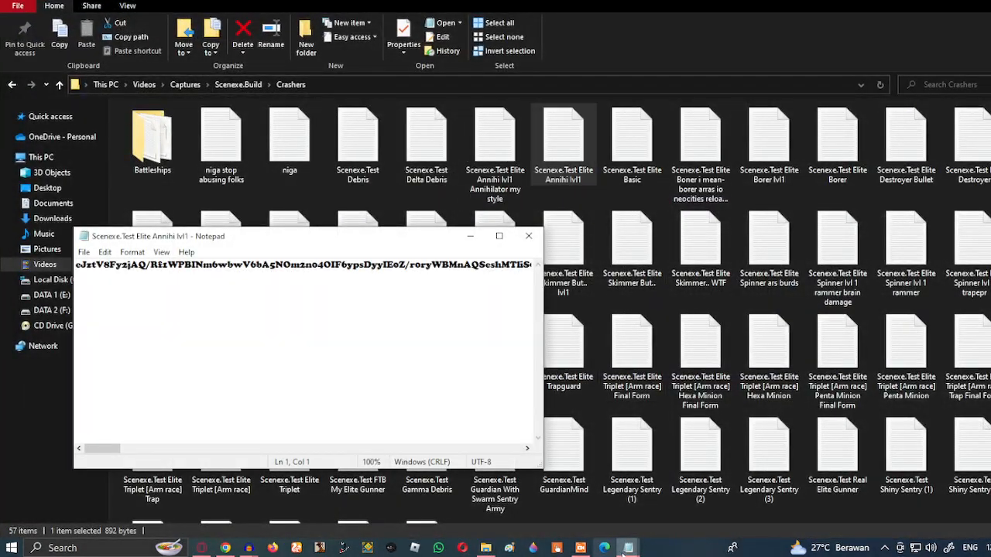
mouse_move(628, 547)
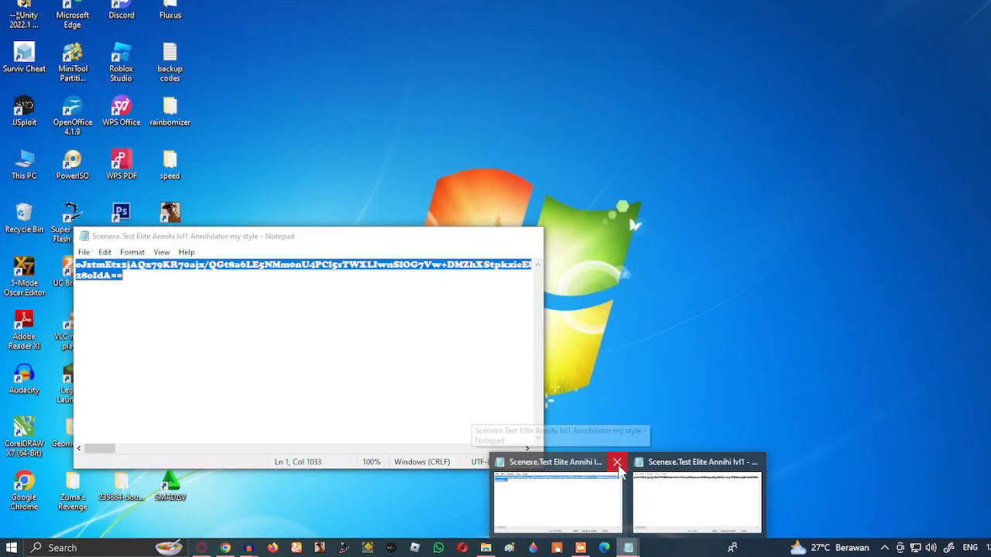
click(618, 463)
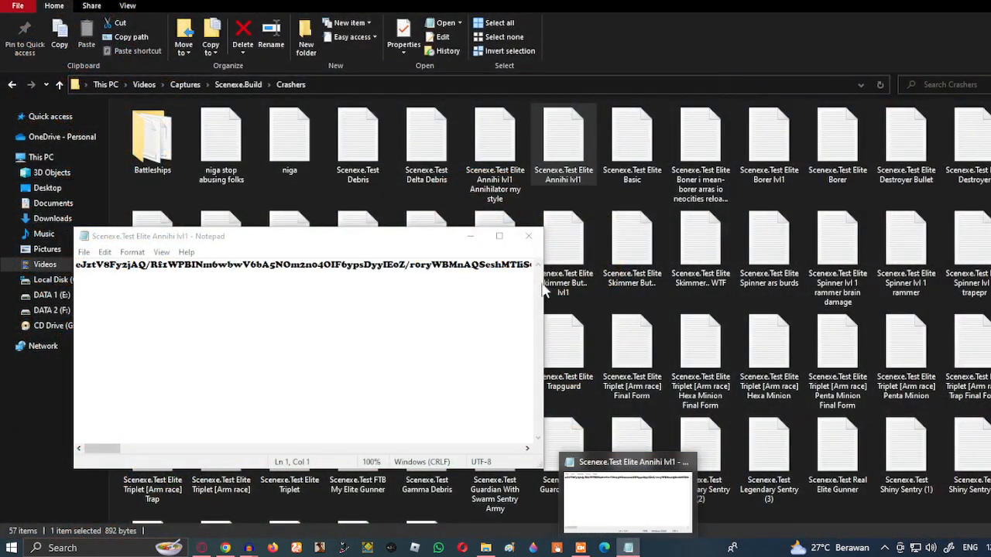
click(528, 236)
Copy the full code from the "Scenexe.Test Elite Basic" file and return to the Crashers page in Google Sites
double_click(658, 143)
key(ctrl+a)
key(alt+F4)
key(alt+Tab)
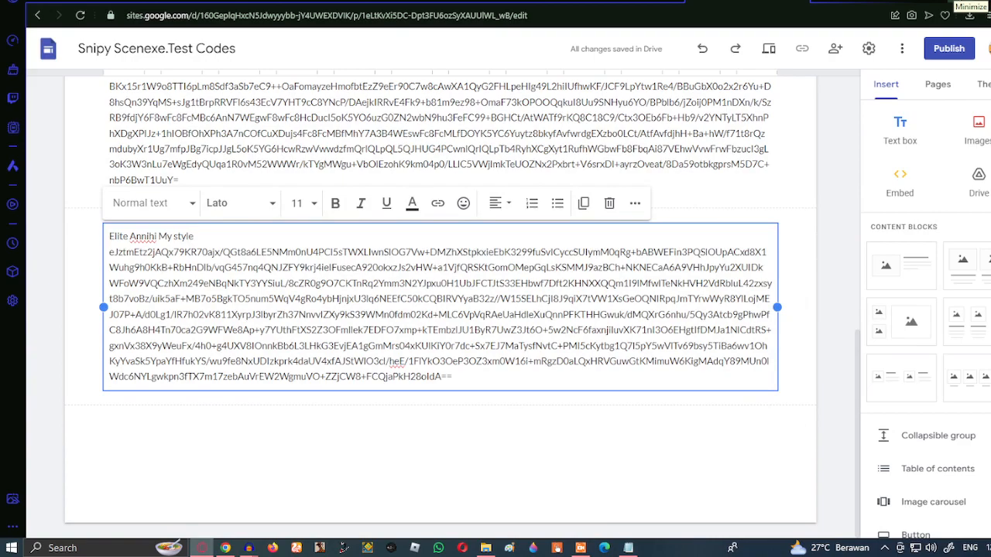
Insert a text box titled "Elite Basic" on the Crashers page and paste the copied code below the title
click(904, 139)
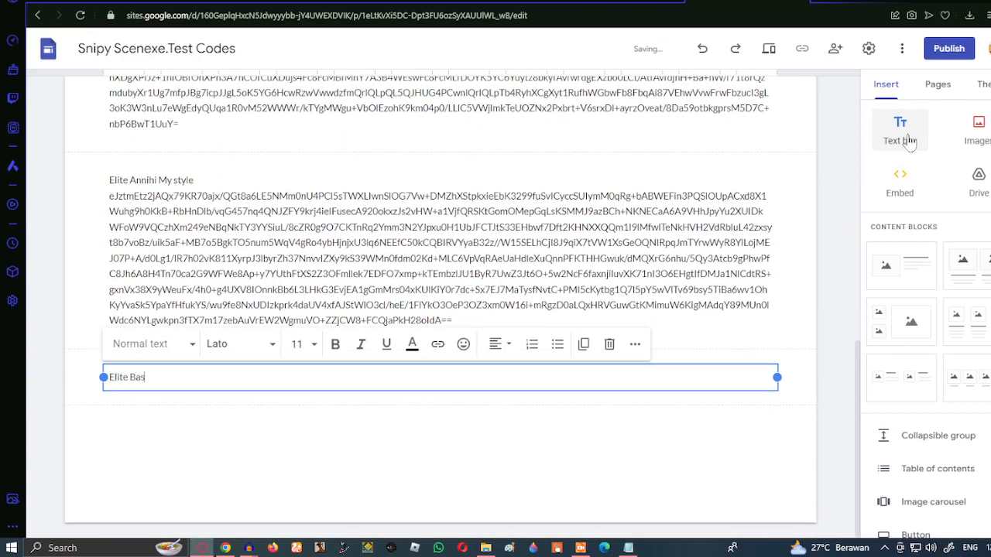
text(Elite Basic)
key(Return)
key(ctrl+v)
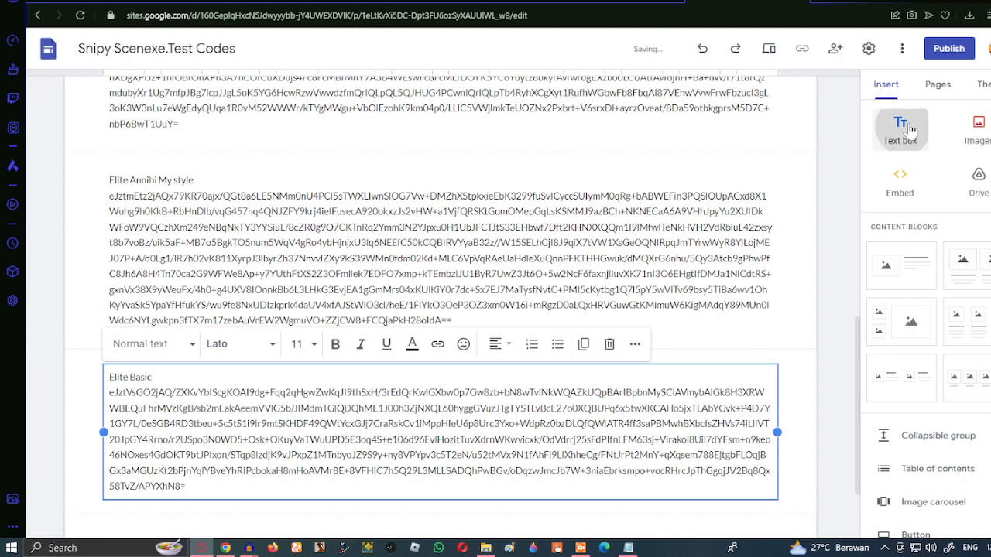
Insert another text box on the Crashers page and copy the full code from the "Scenexe.Test Elite Borer" file
click(902, 136)
key(alt+Tab)
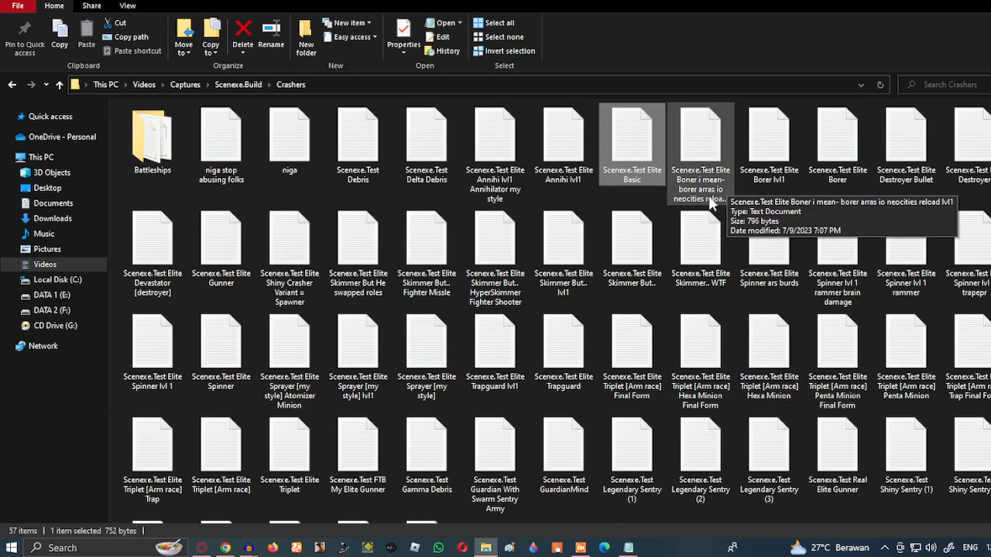
double_click(843, 172)
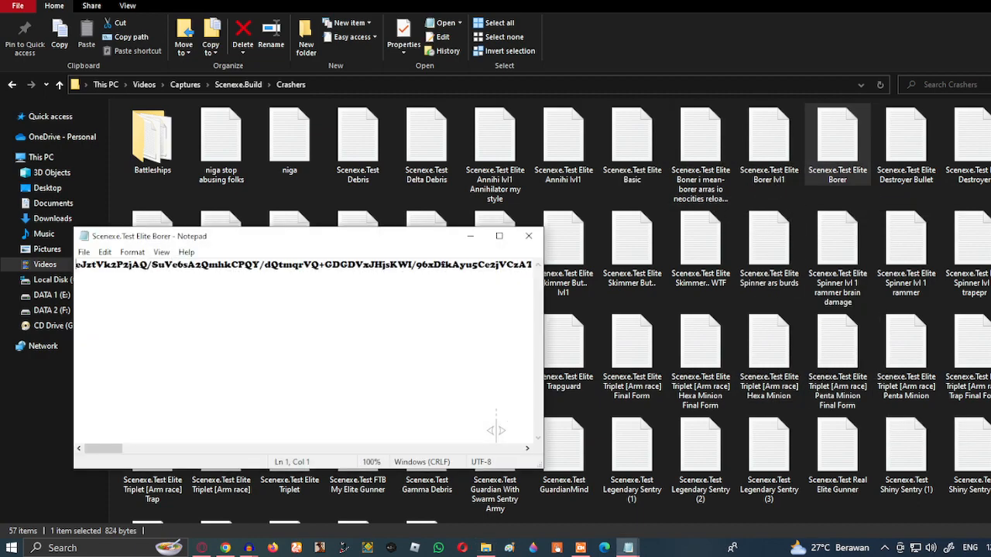
key(ctrl+a)
click(474, 238)
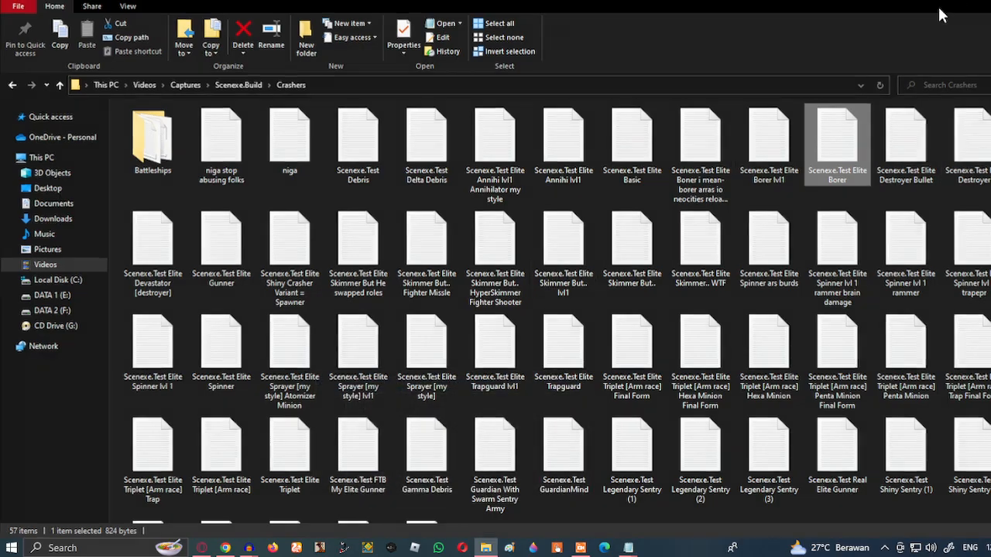
Return to Google Sites, title the empty text box "Elite Borer", and paste the copied code below the title
click(954, 7)
text(E)
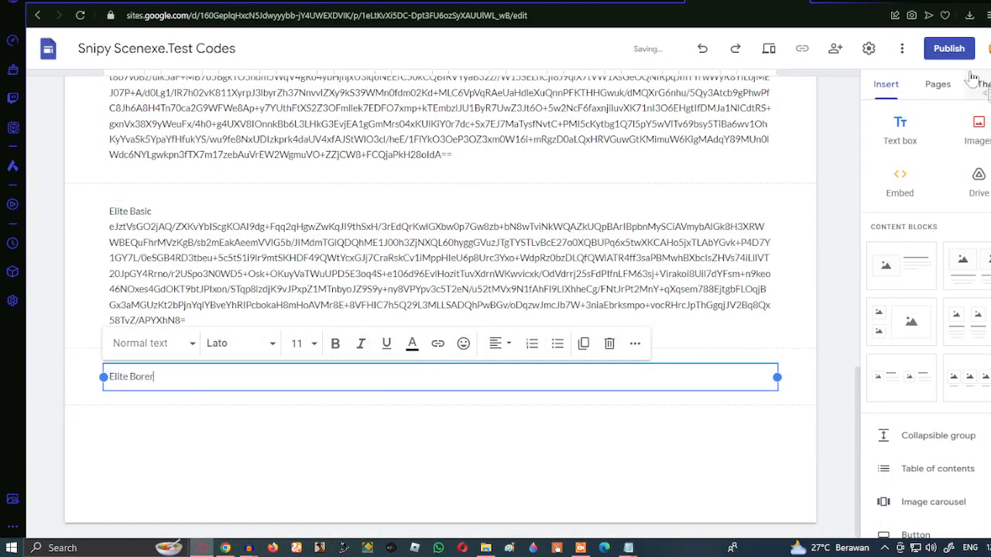
text(lite Borer)
key(Return)
key(ctrl+v)
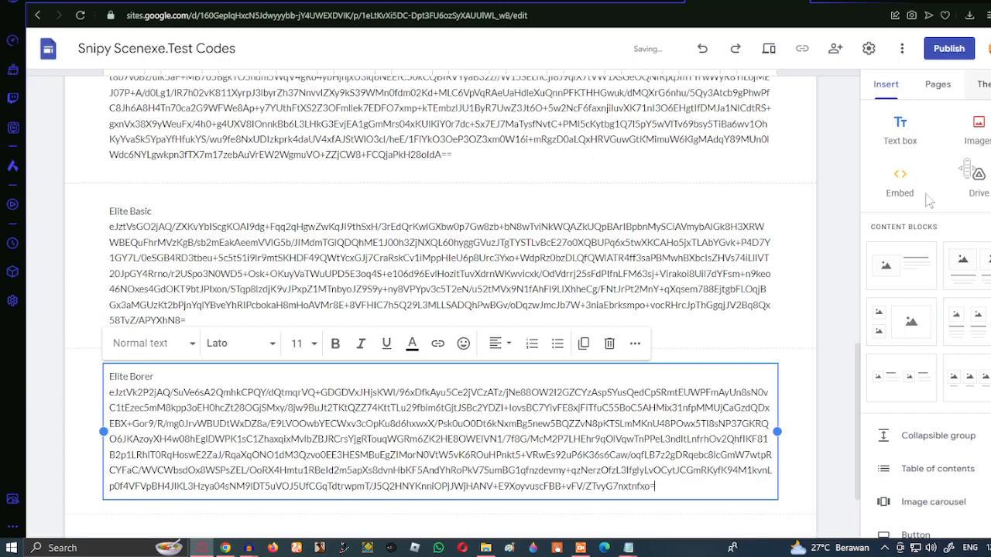
Insert a new text box below Elite Borer and close the leftover Elite Basic and Elite Borer Notepad windows
click(901, 132)
click(485, 548)
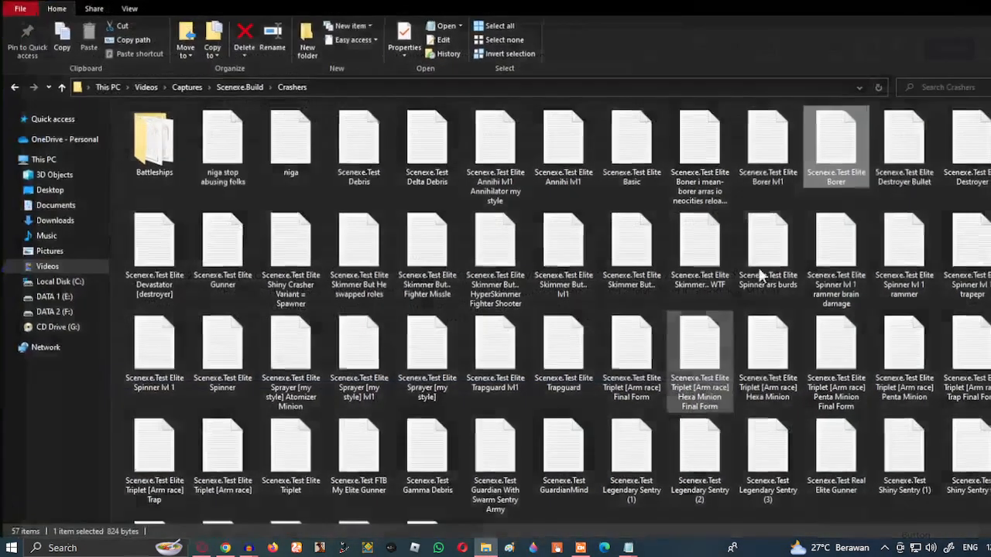
mouse_move(630, 549)
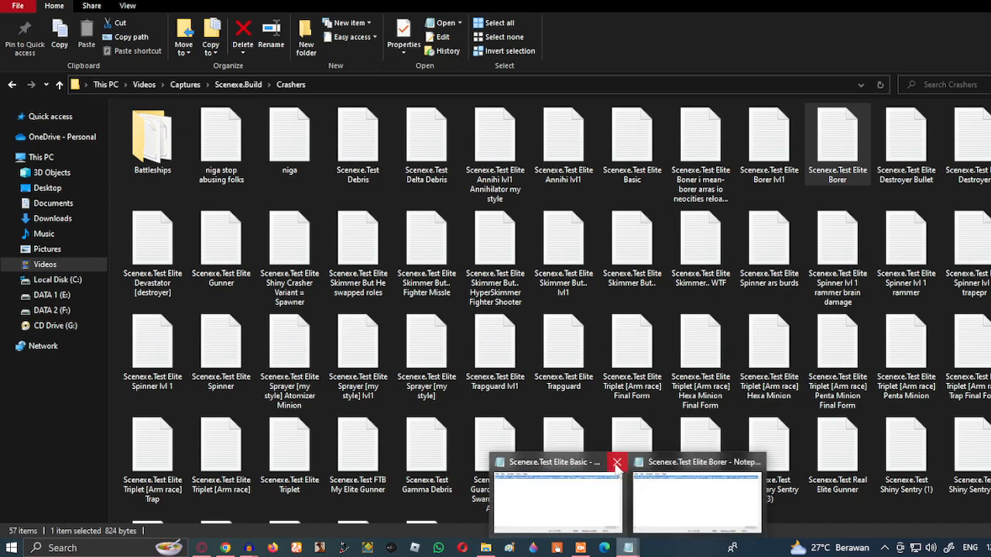
click(615, 463)
click(684, 463)
Copy the full code from the "Scenexe.Test Elite Destroyer" file in the Crashers folder
double_click(973, 144)
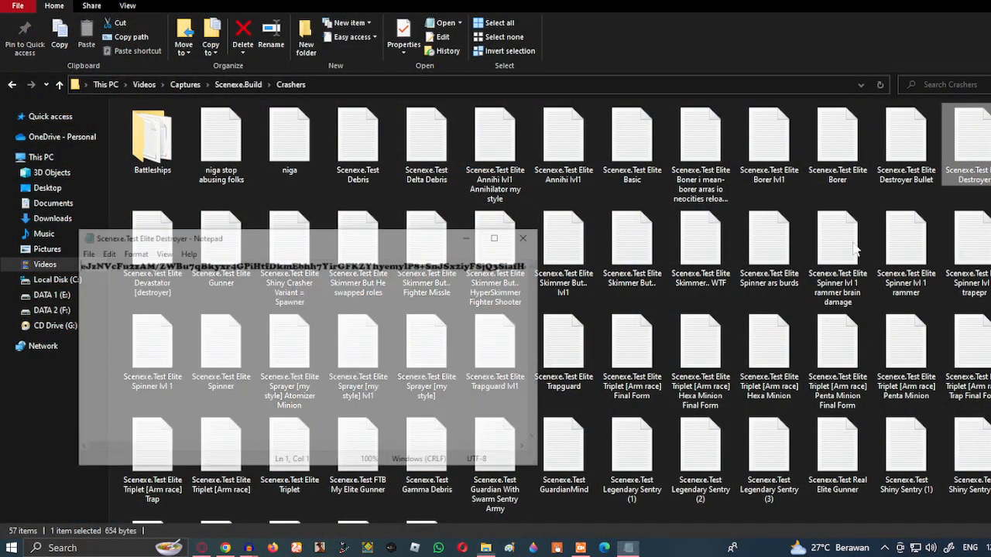
key(ctrl+a)
click(470, 237)
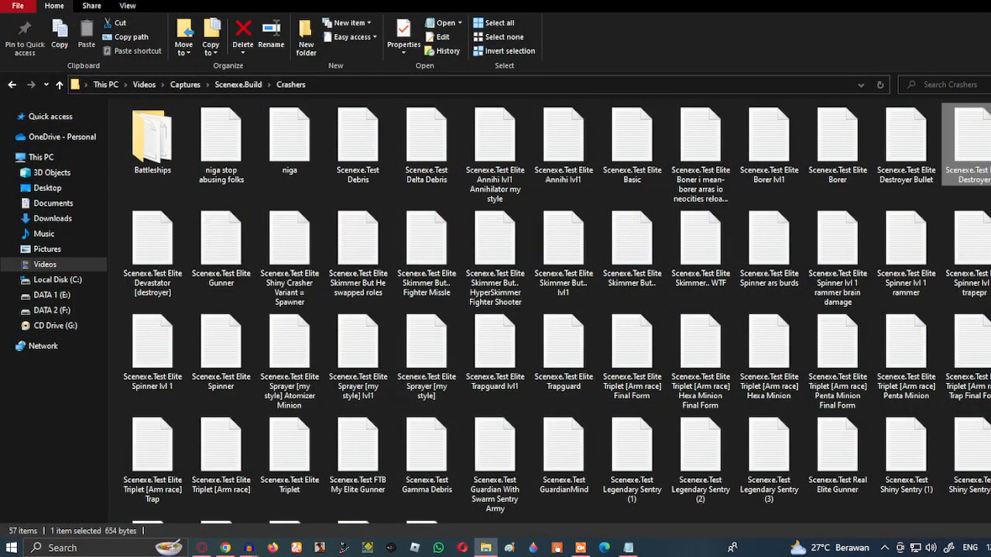
Return to Google Sites, title the empty text box "Elite Destroyer", and paste the copied code below the title
key(alt+Tab)
text(E)
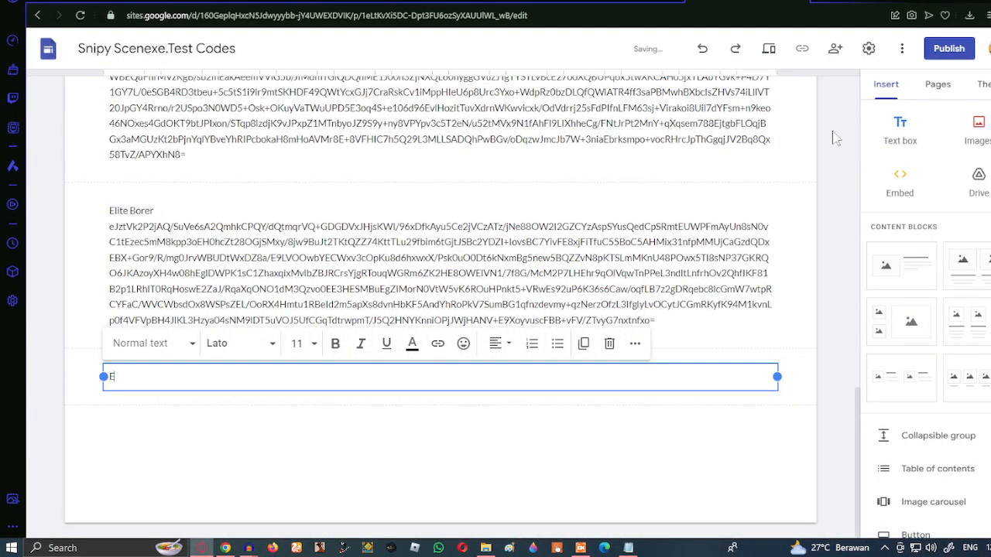
text(lite Destroyer)
key(Return)
key(ctrl+v)
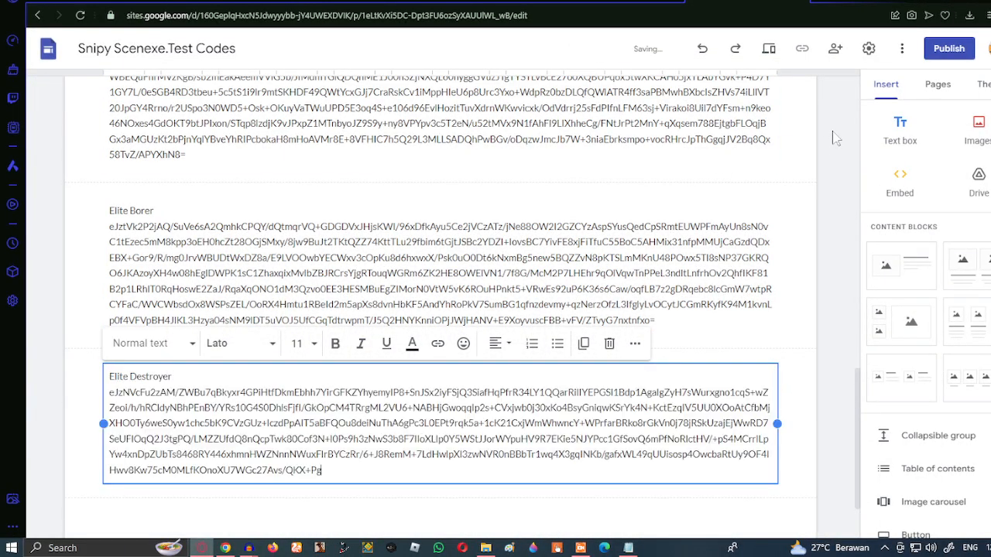
Insert a text box below Elite Destroyer, open the "Scenexe.Test Elite Gunner" file for its code, and return to Google Sites
click(900, 130)
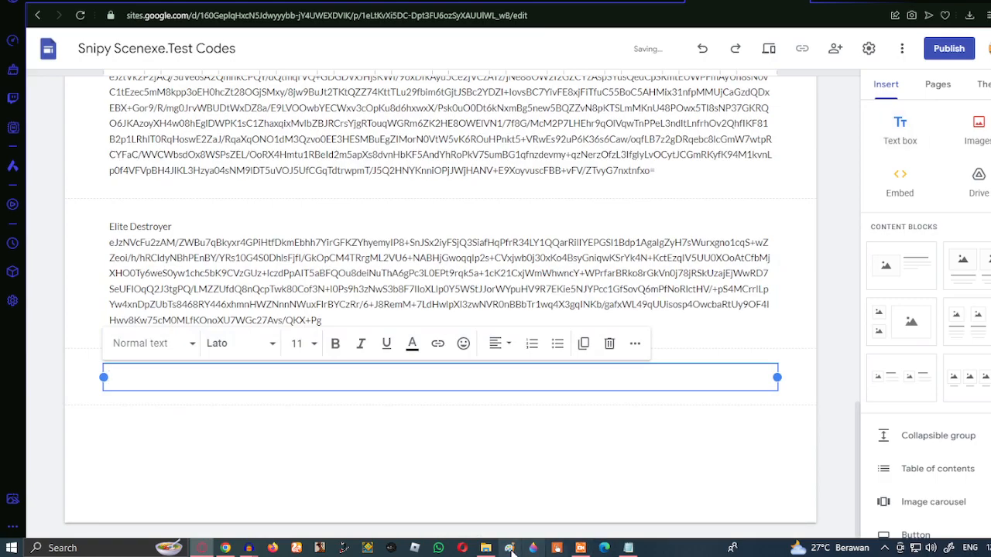
click(485, 548)
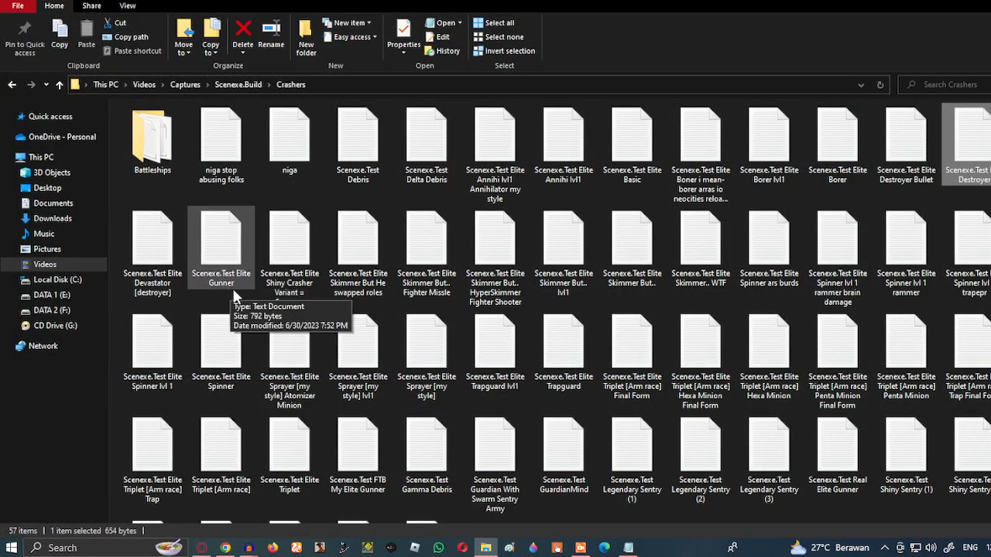
double_click(220, 267)
middle_click(496, 431)
click(971, 2)
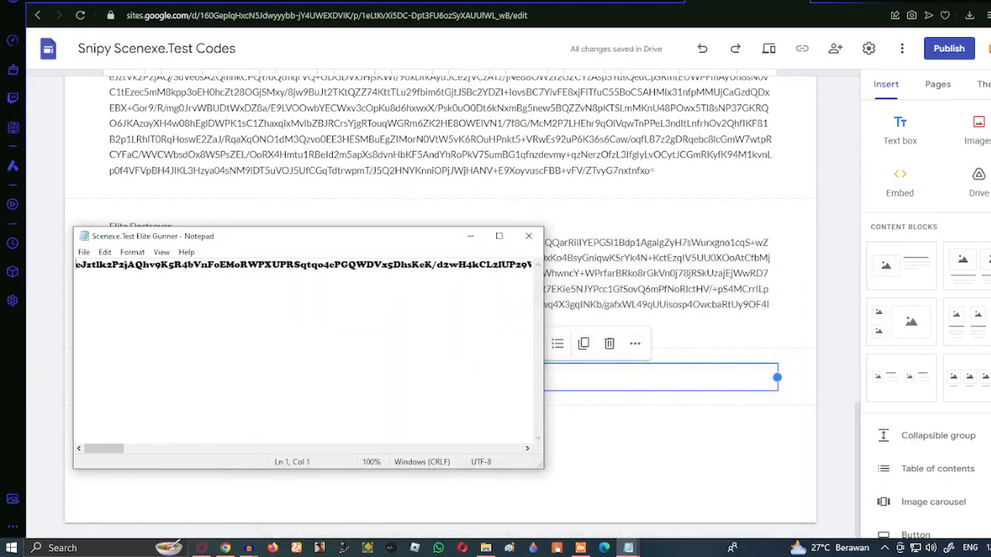
click(470, 237)
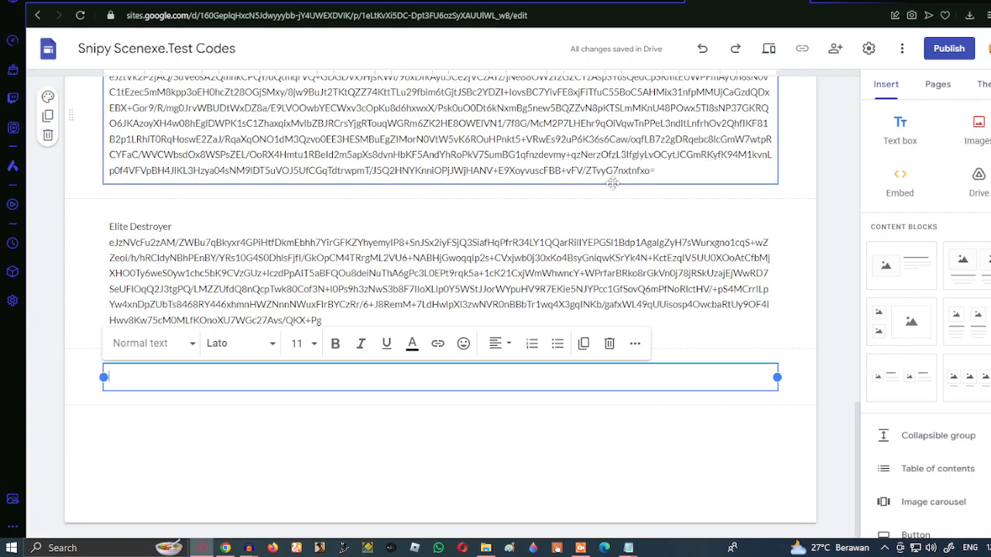
Copy the full code from the open "Scenexe.Test Elite Gunner" Notepad window and put the window away
click(486, 548)
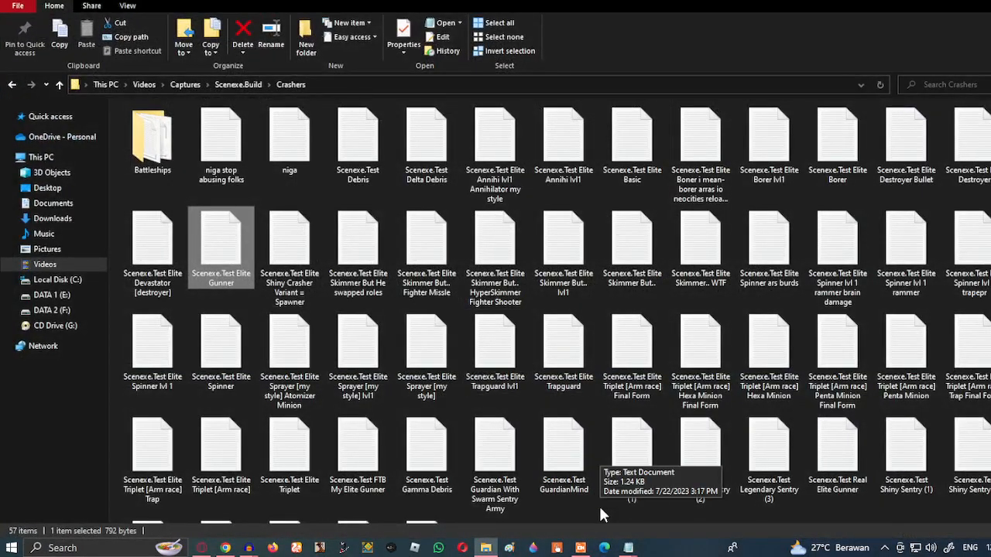
mouse_move(629, 548)
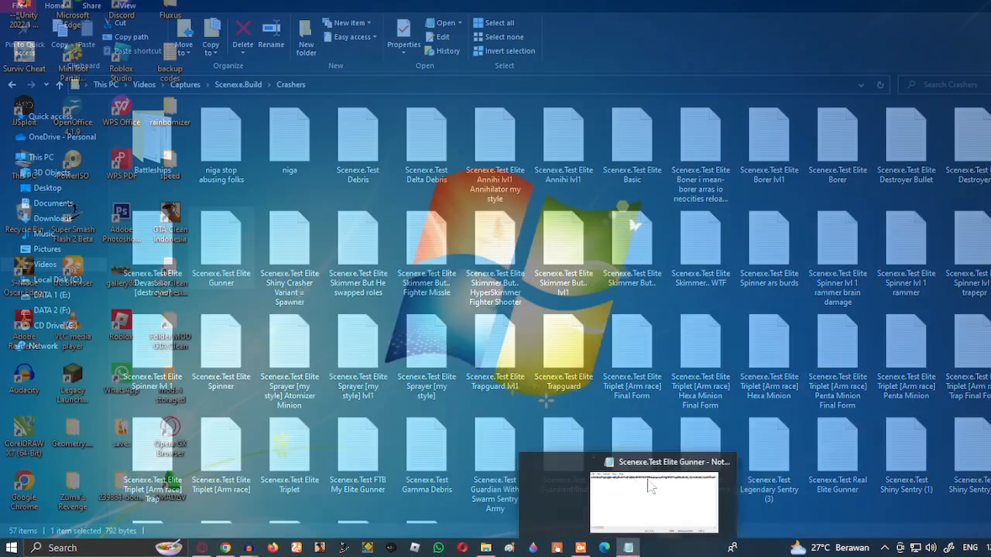
click(649, 484)
key(ctrl+a)
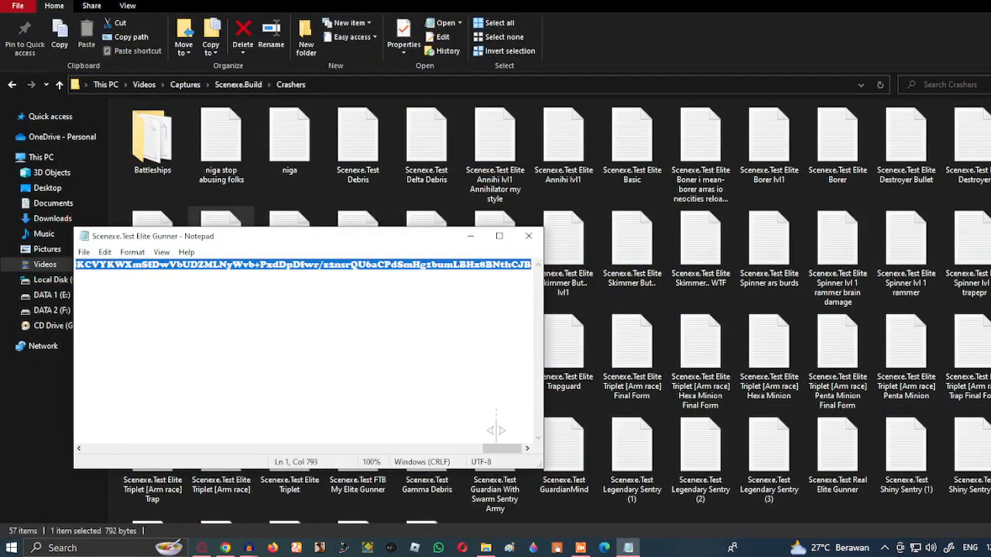
click(471, 236)
Return to Google Sites, title the empty text box for the Elite Gunner, and paste the copied code below the title
click(939, 1)
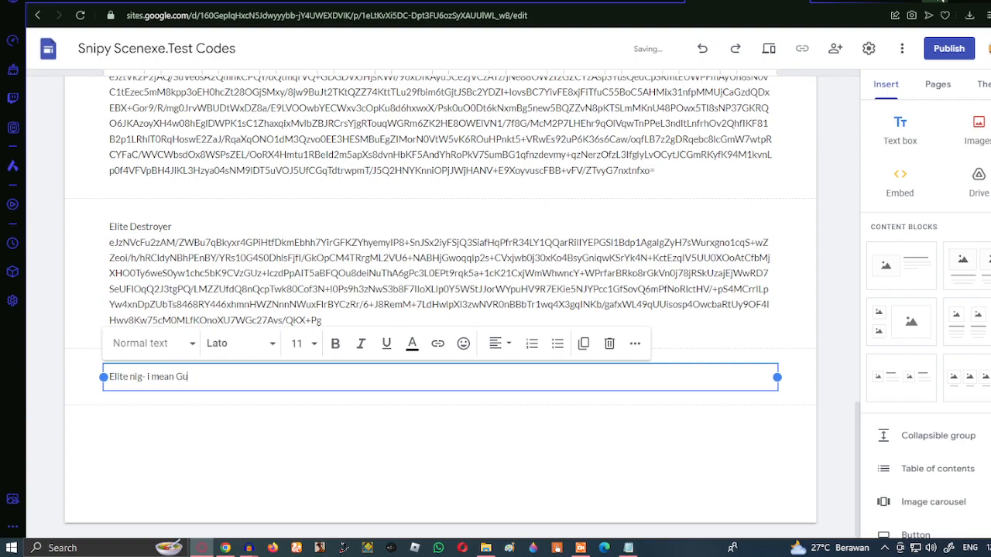
key(Return)
key(ctrl+v)
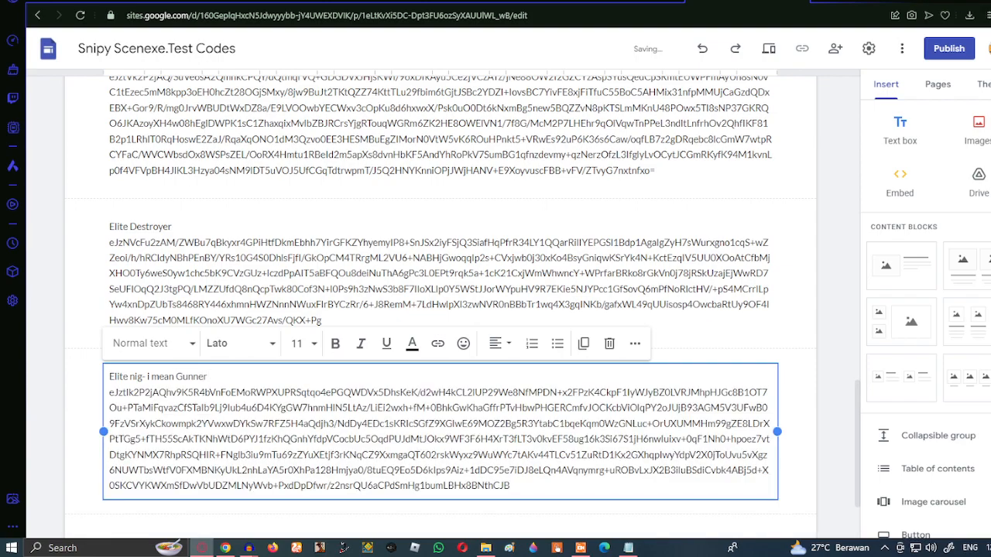
Insert a text box below the Gunner entry and copy the full code from the "Scenexe.Test Elite Shiny Crasher Variant = Spawner" file
click(900, 133)
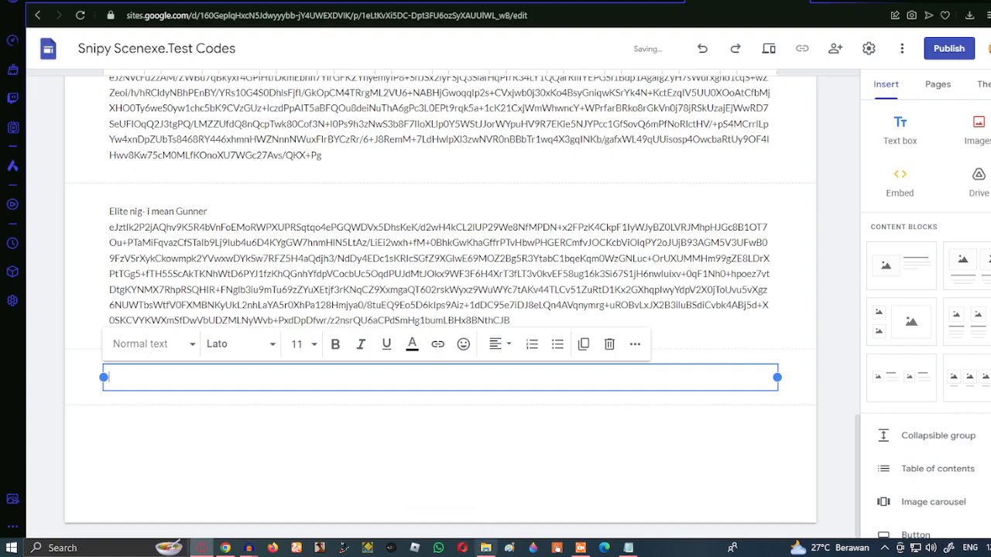
click(486, 548)
double_click(291, 251)
click(628, 548)
click(616, 462)
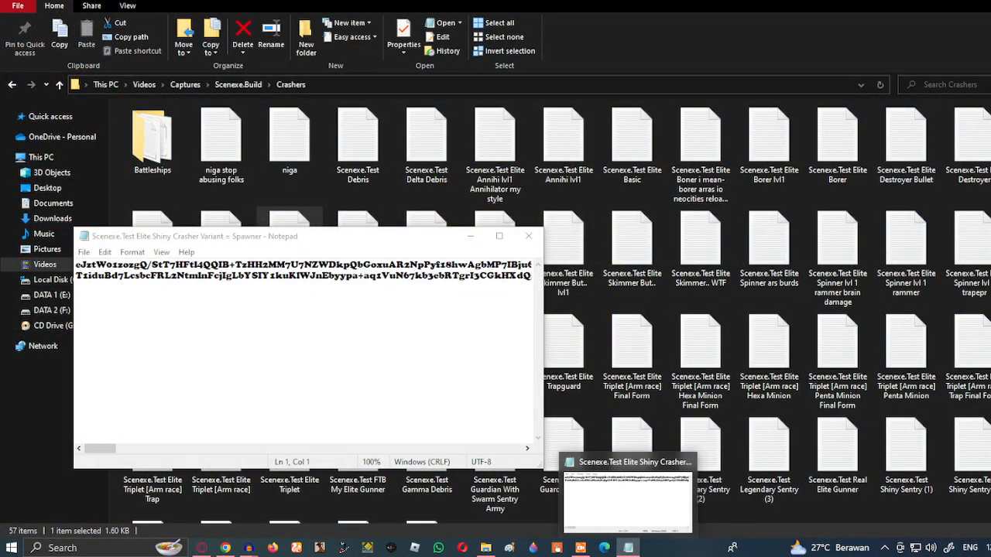
key(ctrl+a)
click(528, 236)
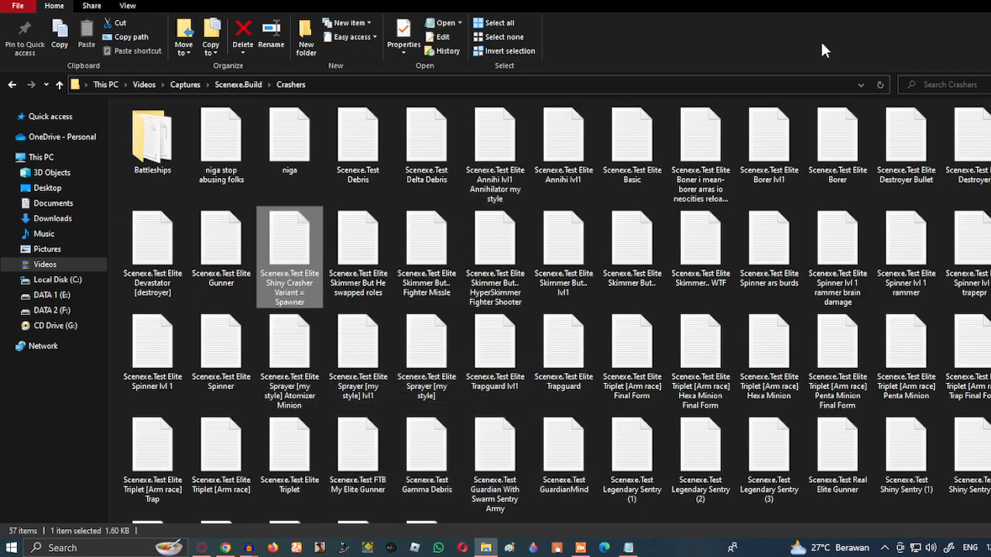
Return to Google Sites, title the empty text box "Shiny Elite Spawner", paste the copied code, and insert another text box below
click(957, 1)
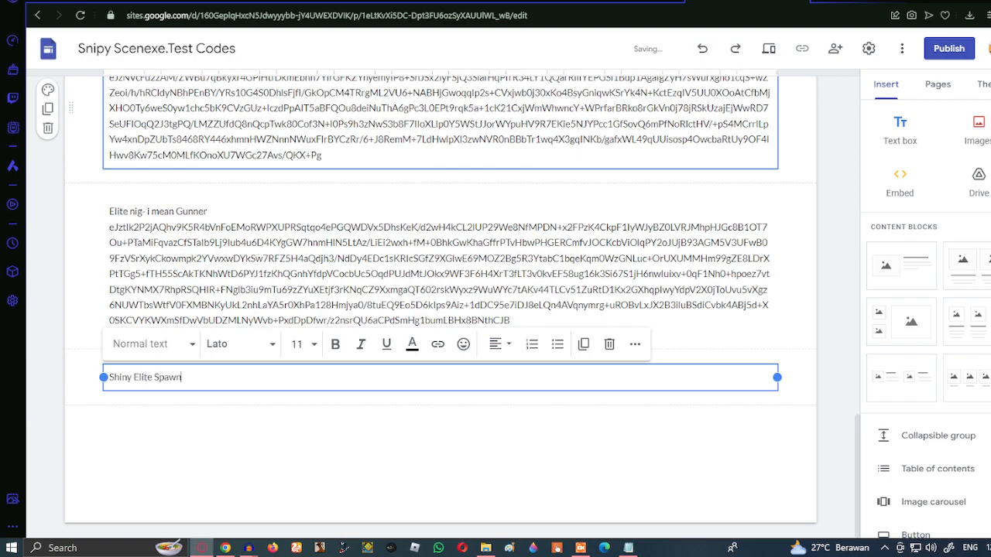
key(ctrl+v)
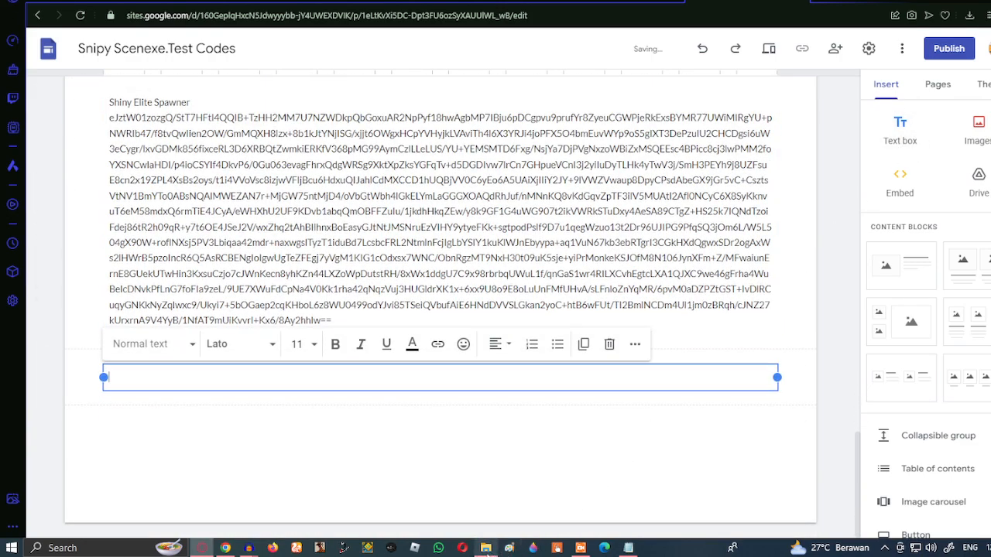
Copy the full code from the "Scenexe.Test Elite Spinner ars burds" file in the Crashers folder and return to Google Sites
click(485, 548)
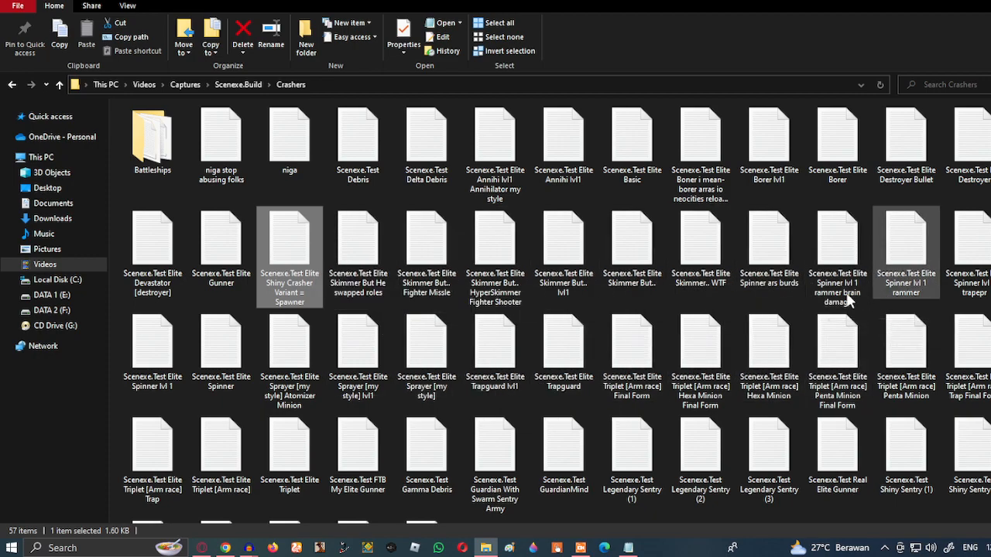
double_click(780, 295)
key(ctrl+a)
key(alt+F4)
key(alt+Tab)
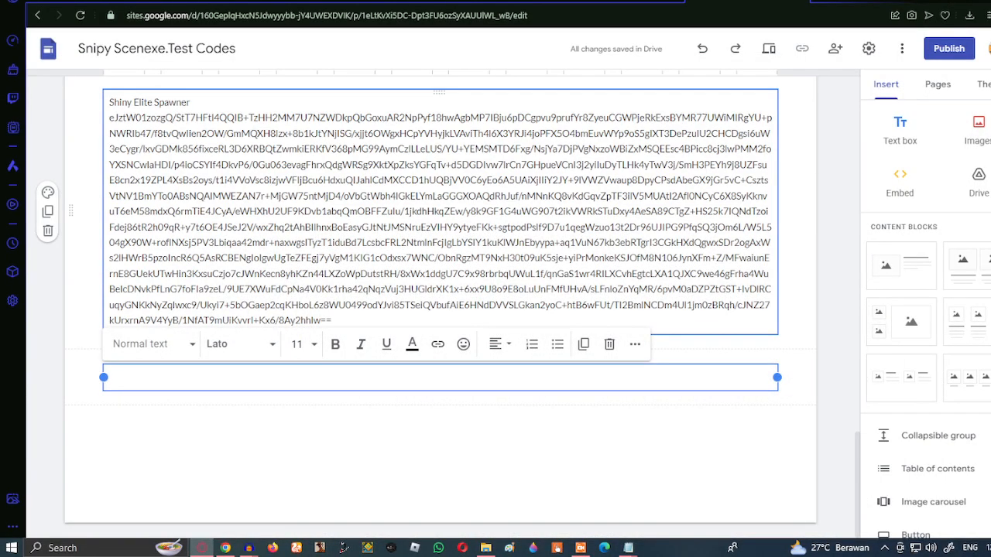
Title the empty text box "Elite Spinner arras io Border" and paste the copied code below the title
text(Elite Spinner arras io Border)
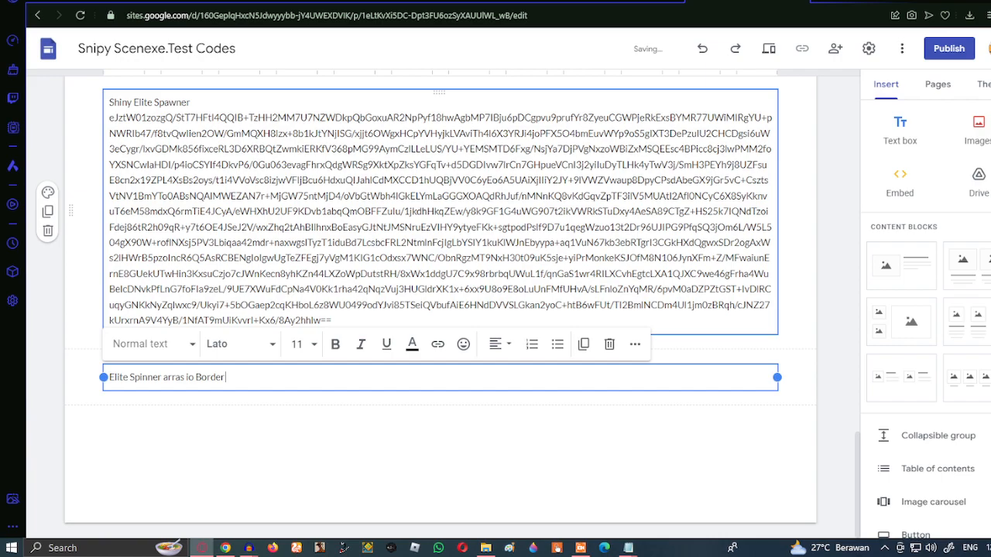
key(Return)
key(ctrl+v)
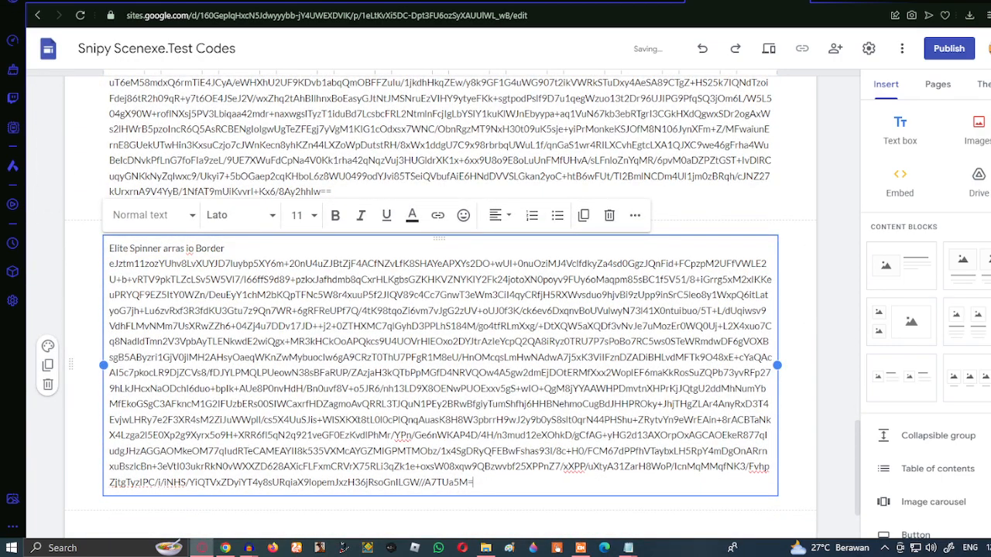
Insert a text box below Elite Spinner arras io Border and copy the full code from the "Scenexe.Test Elite Spinner" file
click(898, 130)
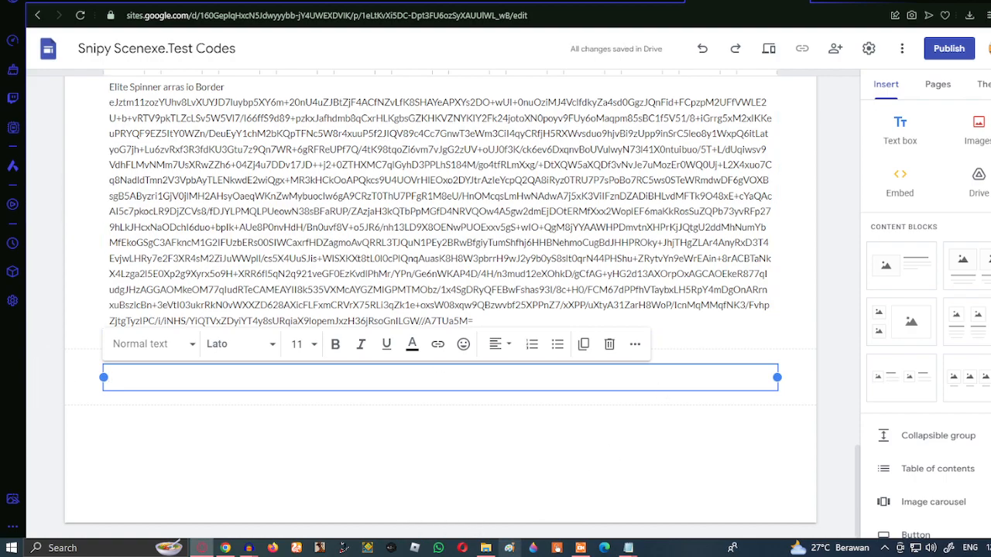
click(486, 548)
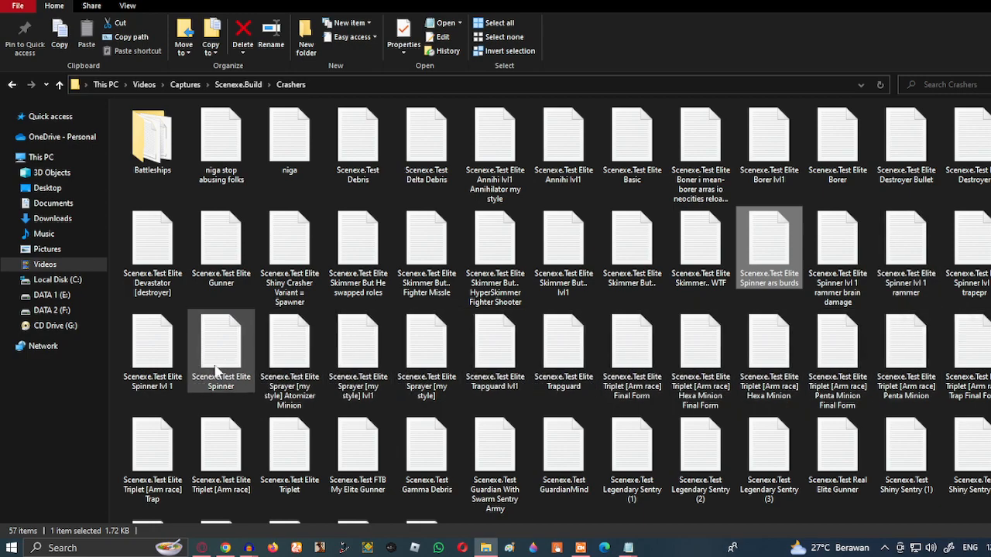
click(241, 370)
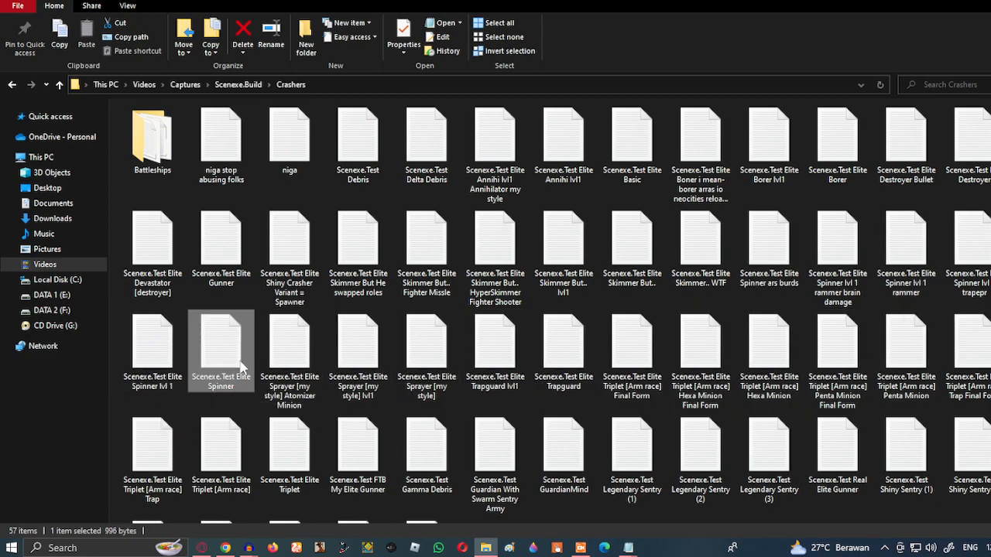
double_click(241, 371)
key(ctrl+a)
click(471, 239)
Return to Google Sites, title the empty text box "Elite Spinner", and paste the copied code below the title
click(988, 2)
click(840, 10)
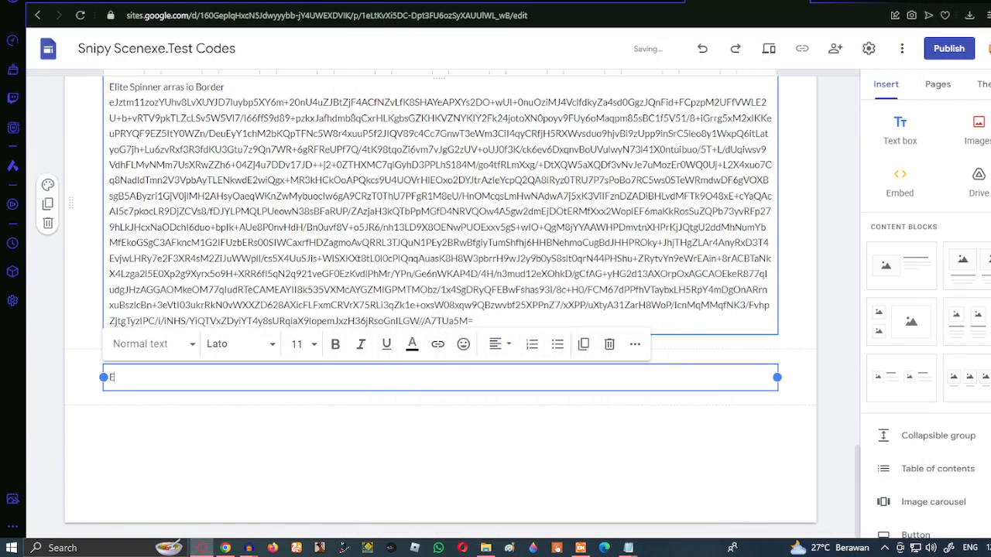
key(Return)
key(ctrl+v)
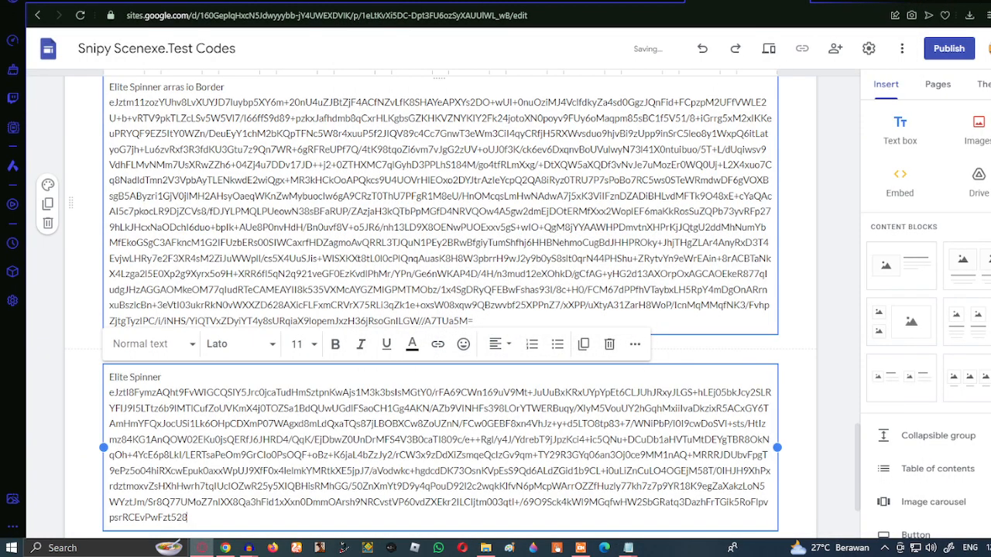
Delete the misplaced empty text box above Elite Spinner and insert a new one below that entry
click(900, 130)
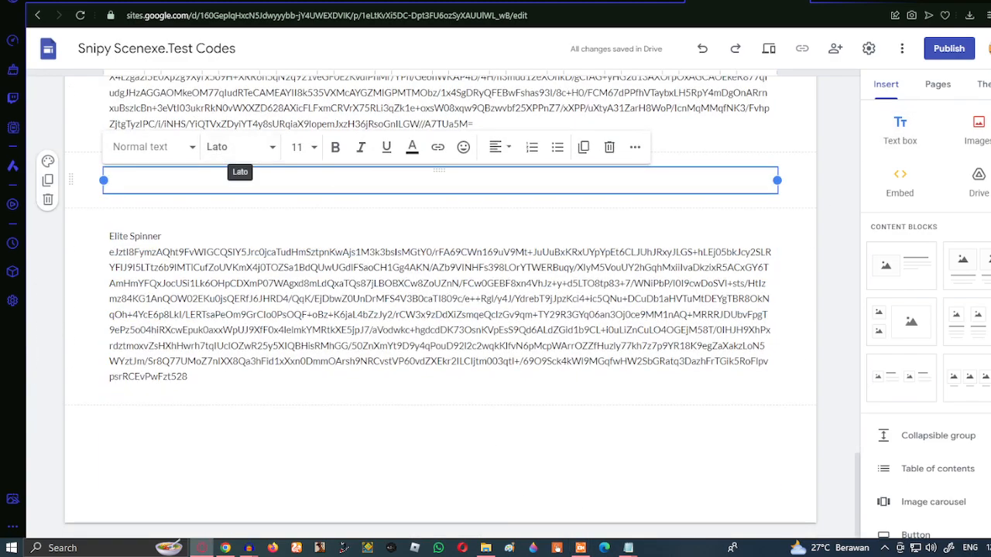
click(610, 147)
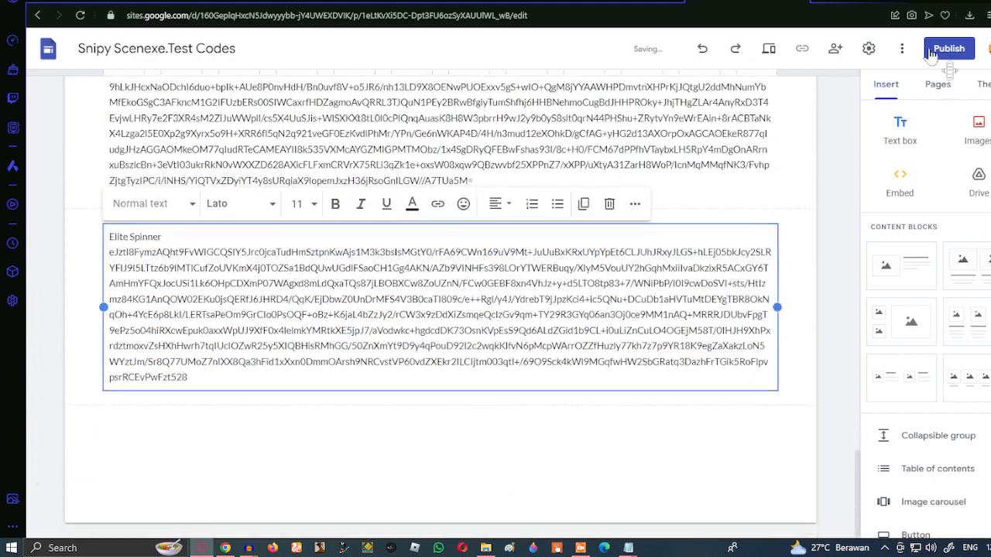
click(898, 116)
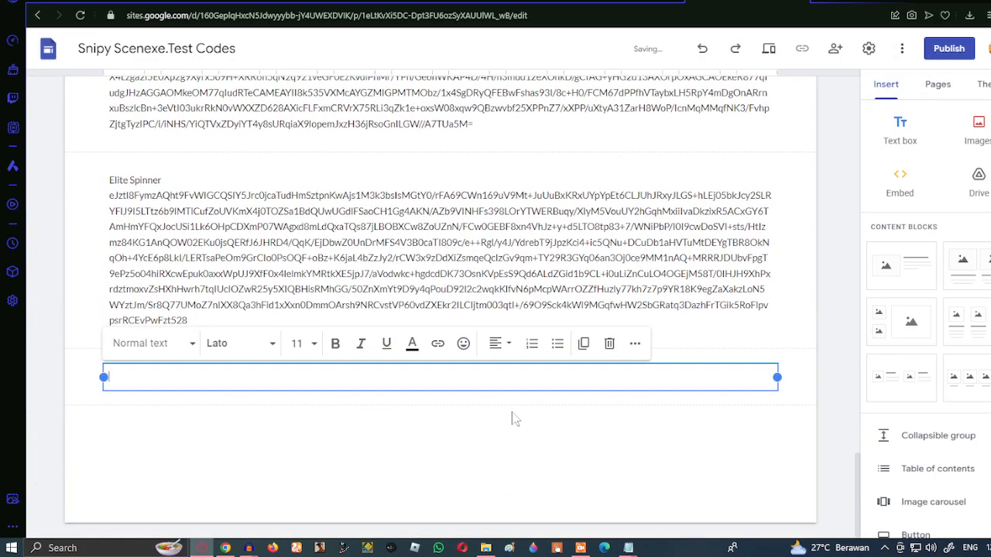
Copy the full code from the "Scenexe.Test Elite Trapguard" file in the Crashers folder
click(485, 548)
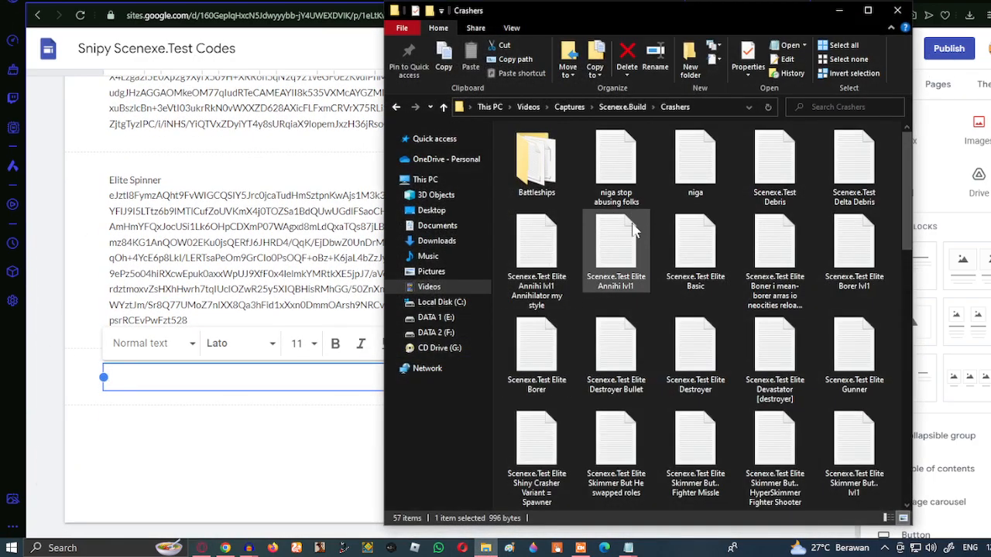
click(866, 15)
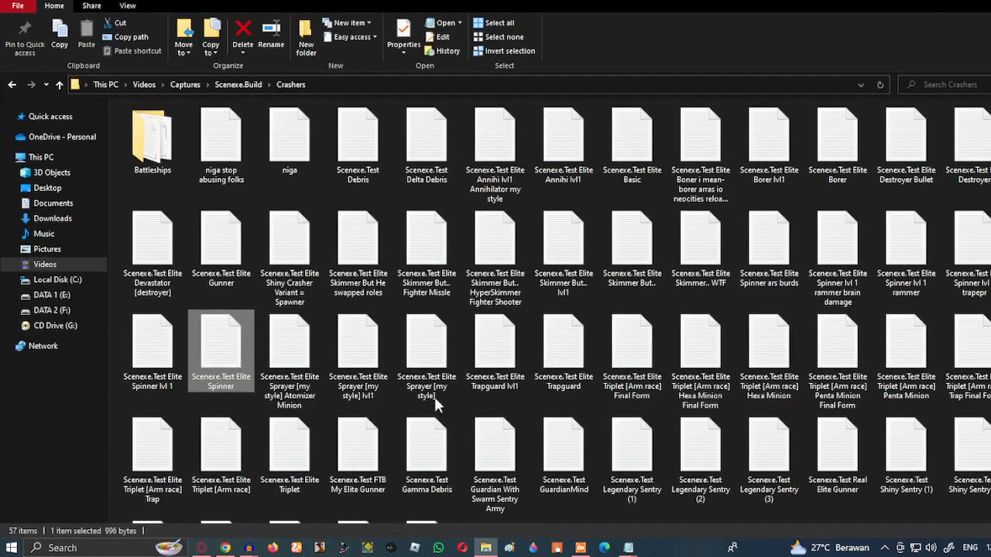
scroll(463, 398, down, 1)
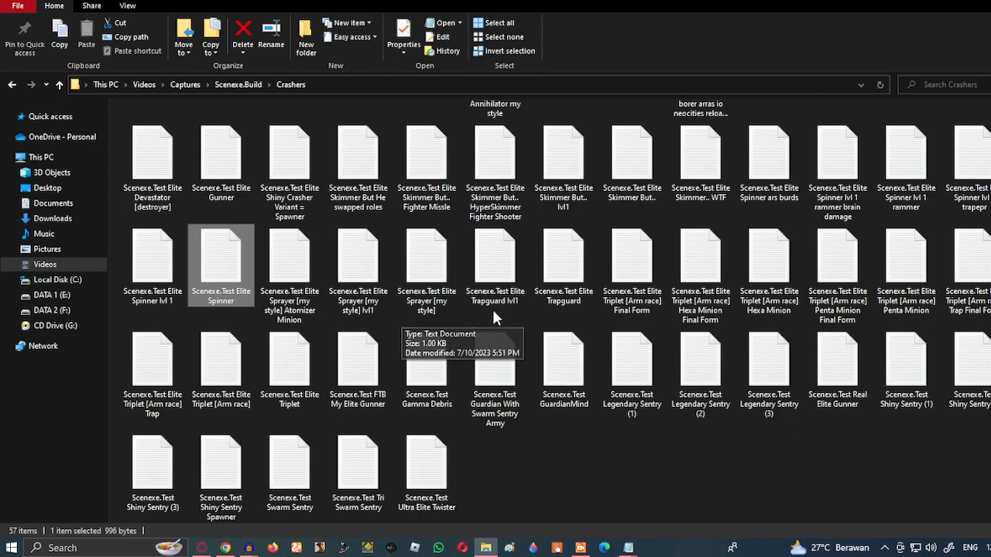
double_click(563, 287)
key(ctrl+a)
click(468, 238)
Close the leftover Shiny Crasher, Spinner ars burds and Elite Spinner Notepad windows and return to the empty text box in Google Sites
click(983, 2)
click(631, 549)
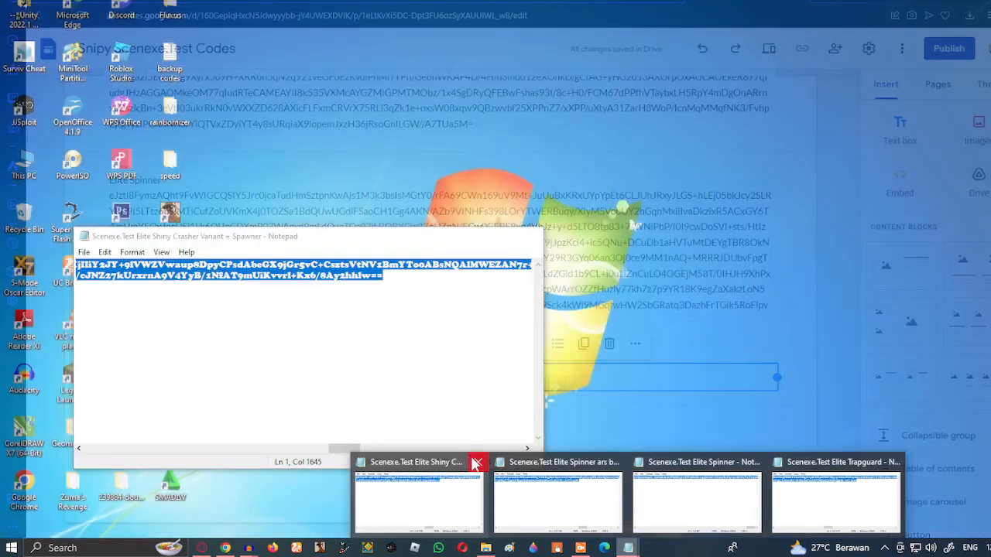
click(478, 464)
click(548, 464)
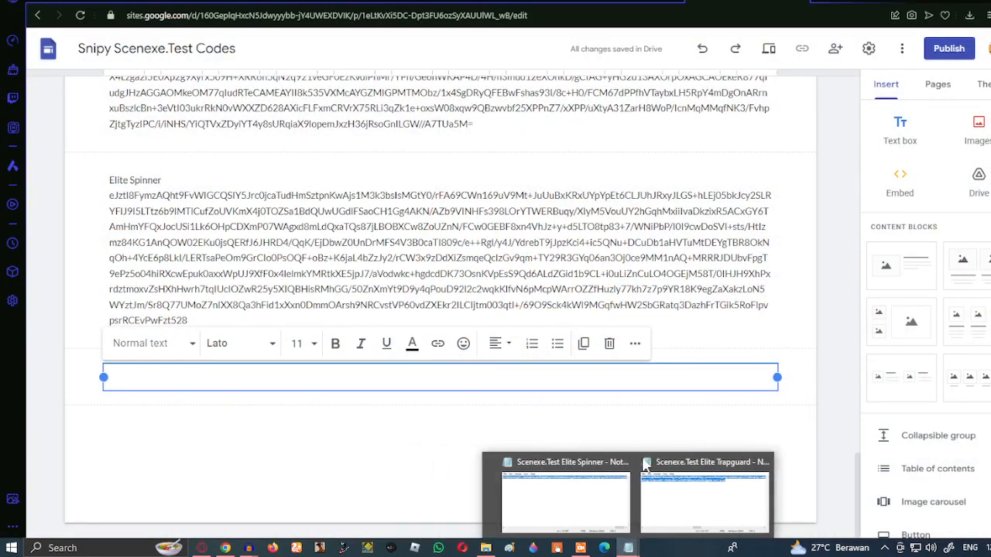
click(616, 463)
click(627, 491)
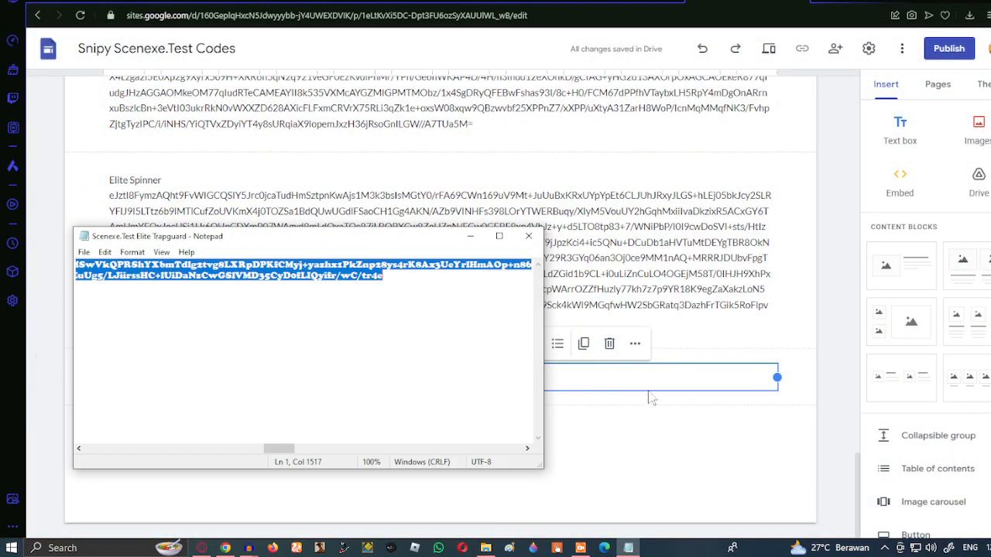
click(470, 237)
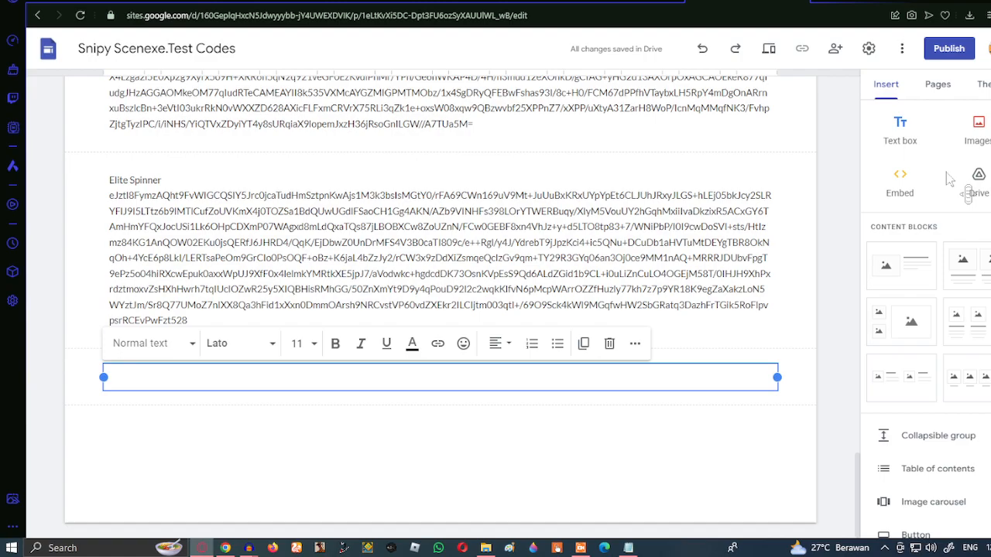
Title the empty text box "Elite Trapper" and paste the copied Trapguard code below the title
text(Elite Trapper)
key(Return)
key(ctrl+v)
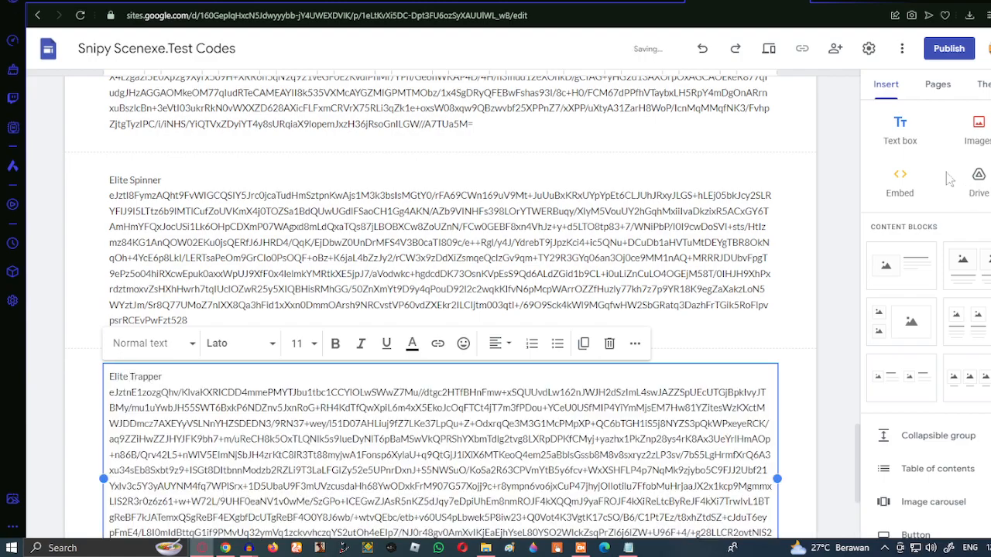
Insert a text box below Elite Trapper and copy the full code from the "Scenexe.Test Elite Triplet" file
click(908, 143)
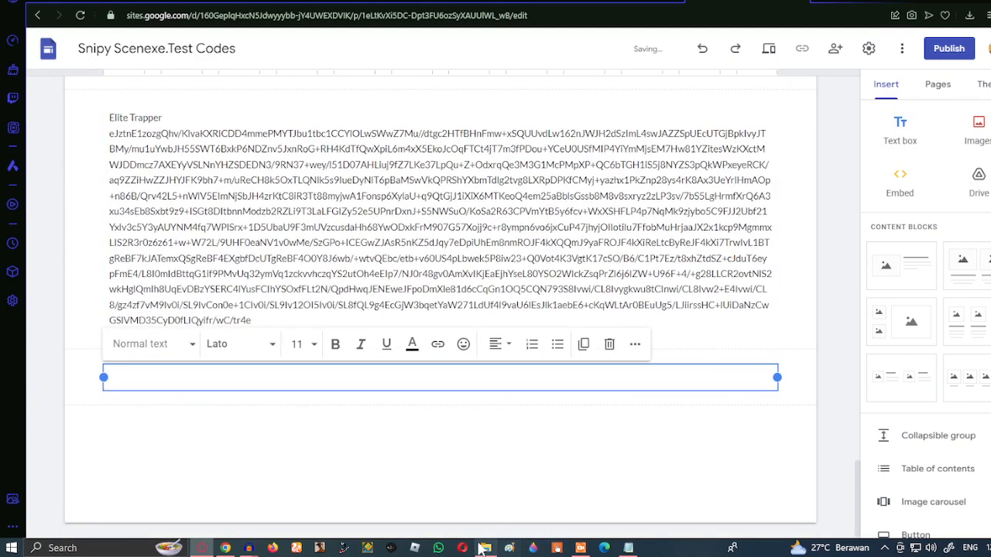
click(486, 548)
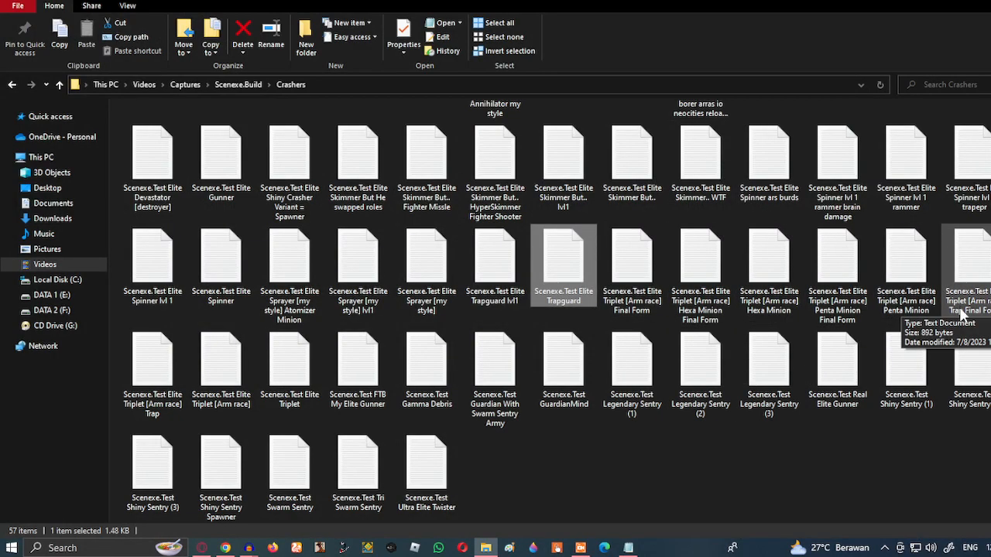
double_click(299, 400)
key(ctrl+a)
click(470, 236)
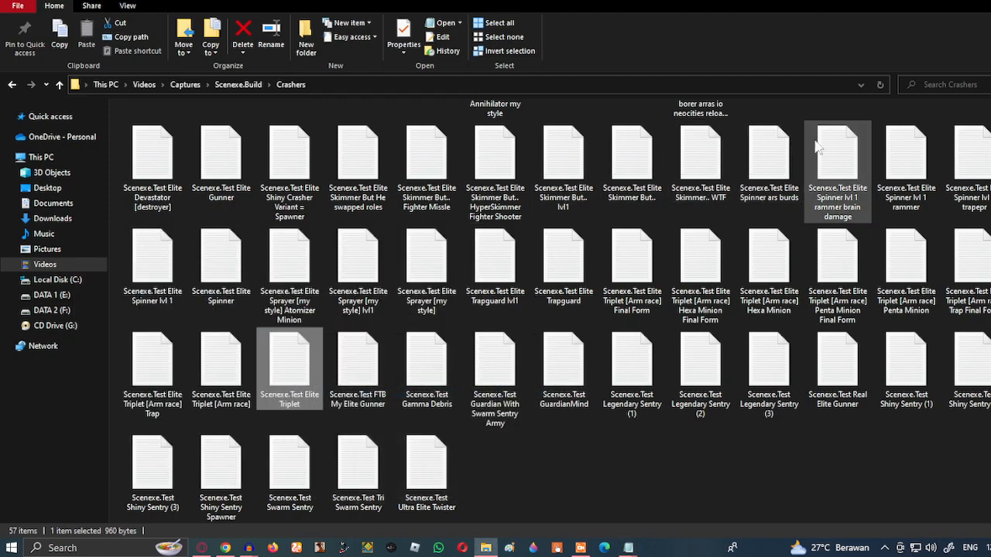
Return to Google Sites, title the empty text box "Elite Triplet", and paste the copied code below the title
click(938, 0)
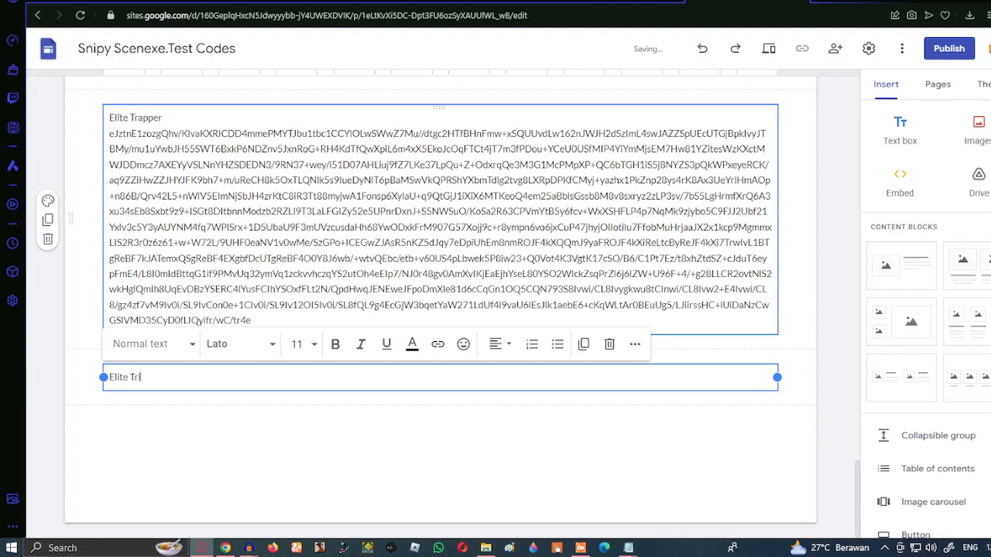
key(Return)
key(ctrl+v)
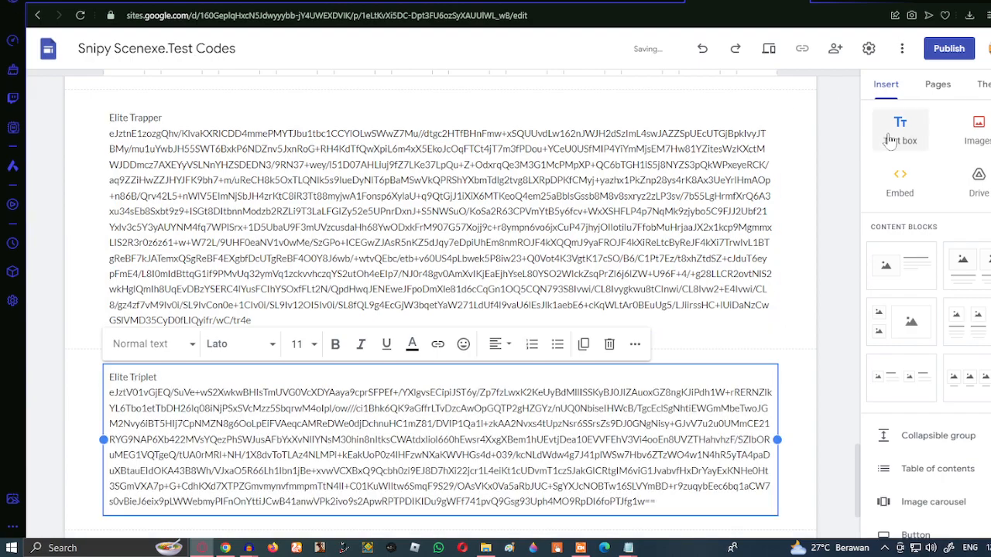
Copy the full code from the "Scenexe.Test FTB My Elite Gunner" file and close the leftover Notepad window
click(485, 550)
double_click(357, 360)
key(ctrl+a)
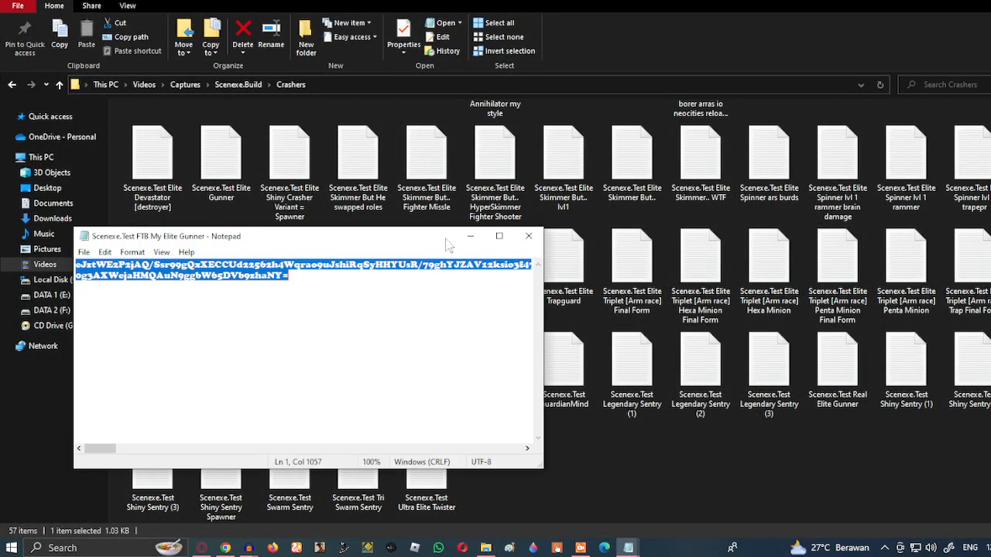
click(470, 236)
mouse_move(628, 548)
click(577, 474)
click(528, 237)
Return to Google Sites, title the empty text box "FTB [Fantasy Tank Builder] Elite Gunner", and paste the copied code below the title
key(alt+Tab)
text(GT)
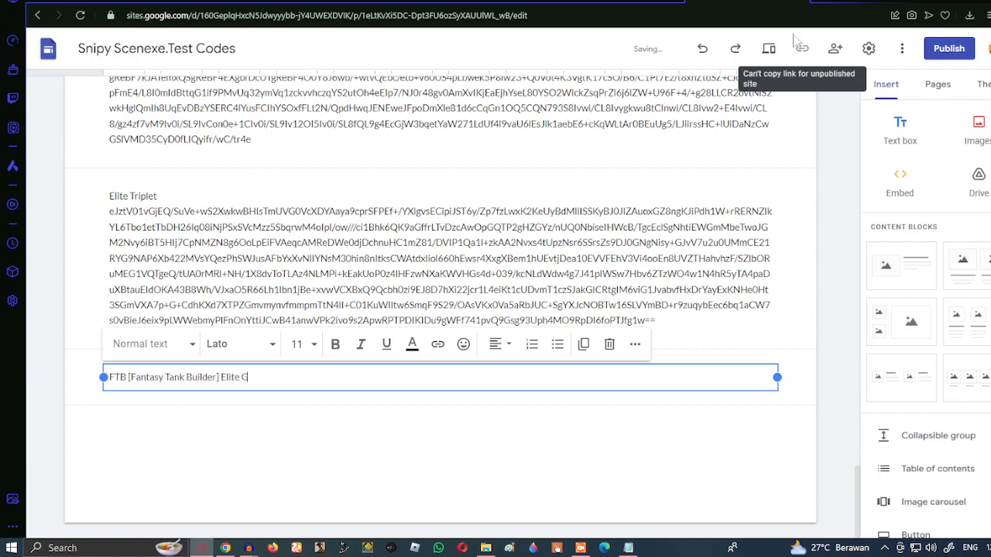
key(Return)
key(ctrl+v)
click(898, 130)
click(609, 147)
click(896, 134)
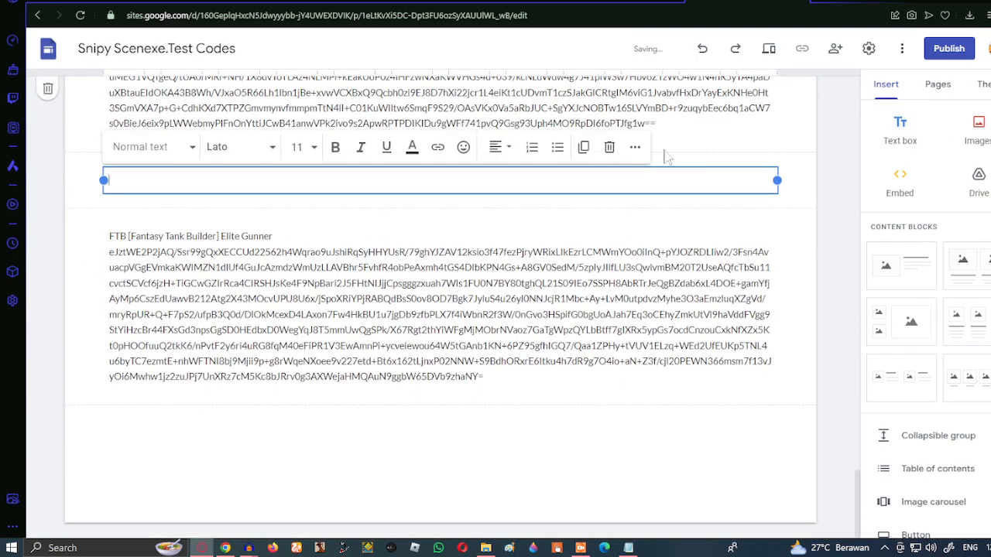
click(609, 147)
scroll(584, 280, down, 1)
click(898, 128)
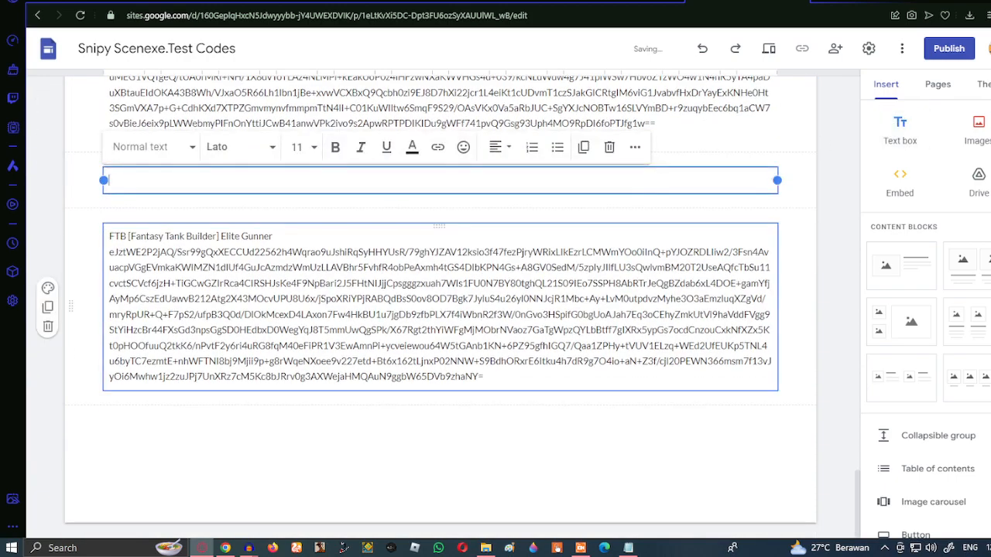
click(609, 147)
Insert a text box below FTB Elite Gunner and copy the full code from the "Scenexe.Test Gamma Debris" file
click(898, 127)
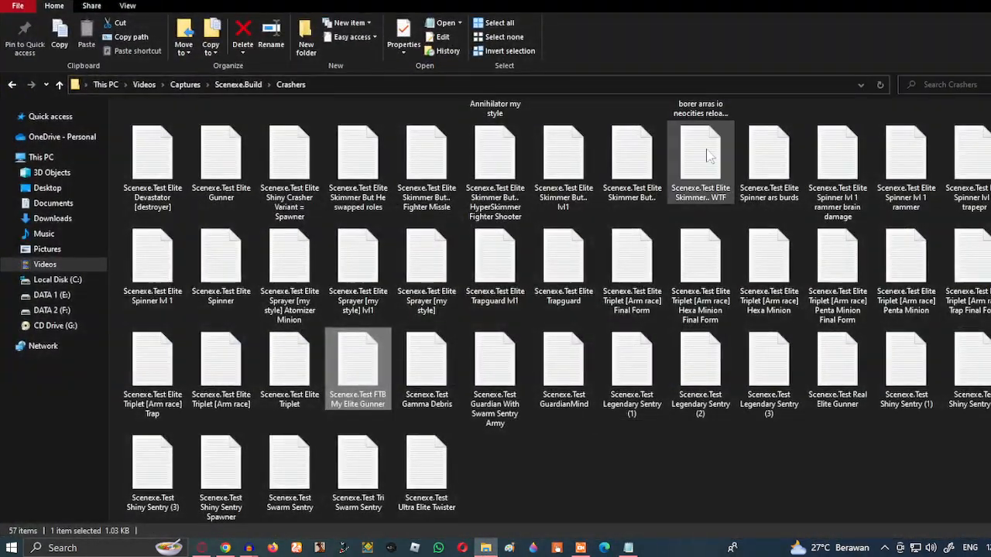
click(627, 548)
click(529, 236)
double_click(426, 358)
key(ctrl+a)
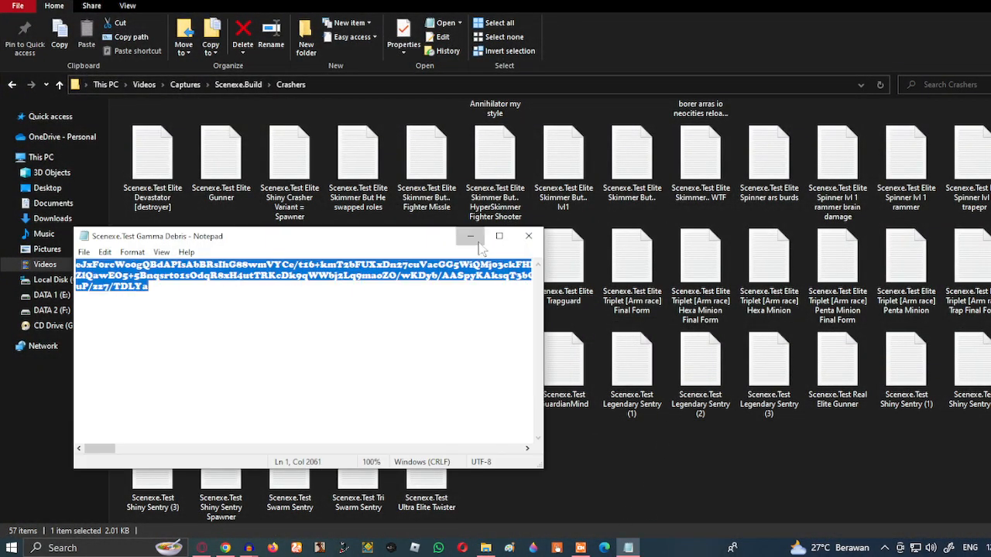
click(470, 236)
Return to Google Sites, title the empty text box "Gamma Debris", and paste the copied code below the title
click(972, 2)
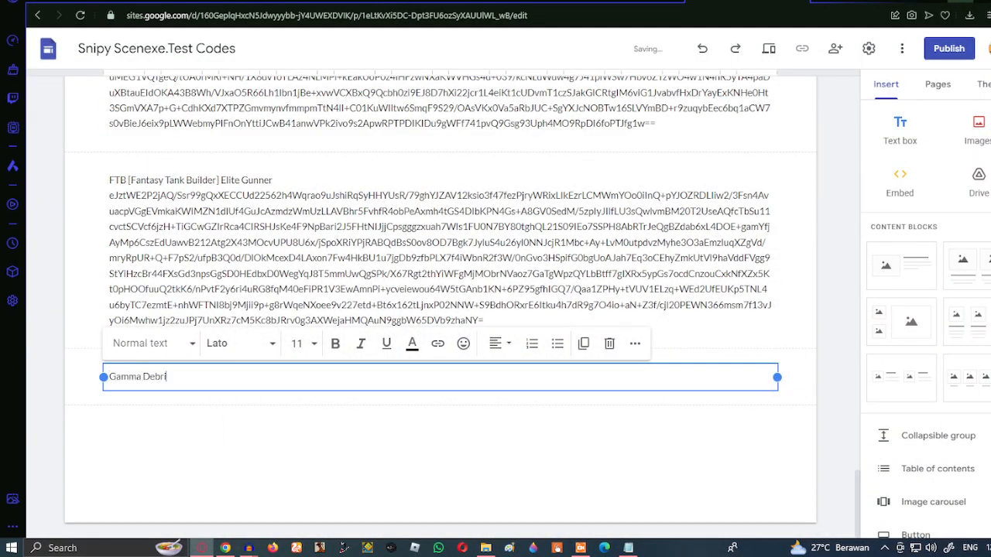
key(Return)
key(ctrl+v)
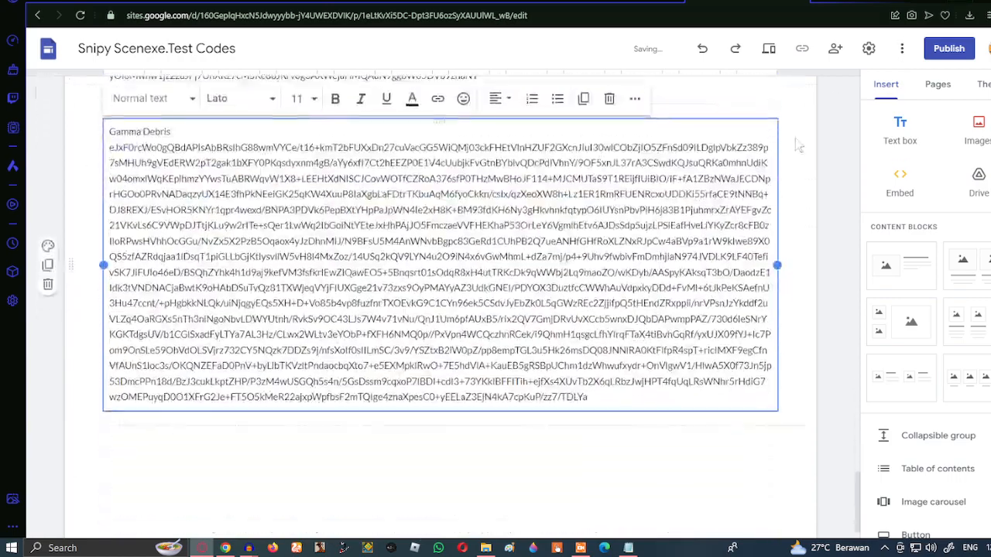
Insert a text box below Gamma Debris and copy the full code from the "Scenexe.Test Guardian With Swarm Sentry Army" file
click(898, 132)
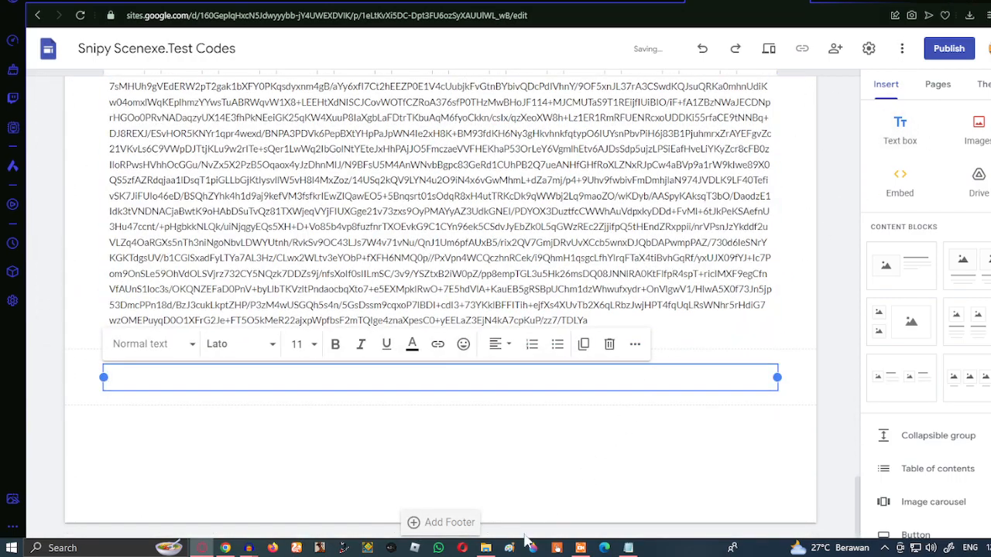
click(485, 547)
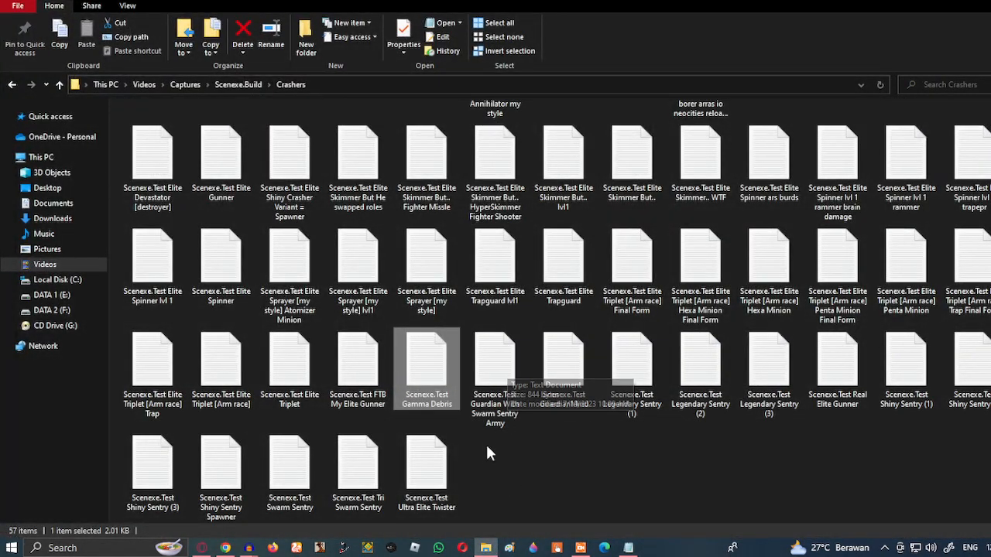
double_click(503, 395)
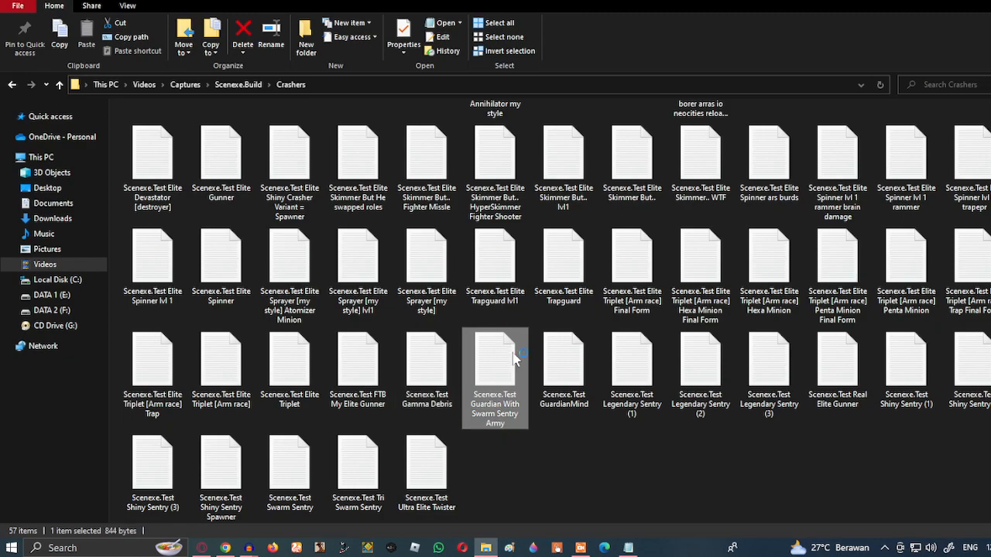
key(ctrl+a)
click(474, 236)
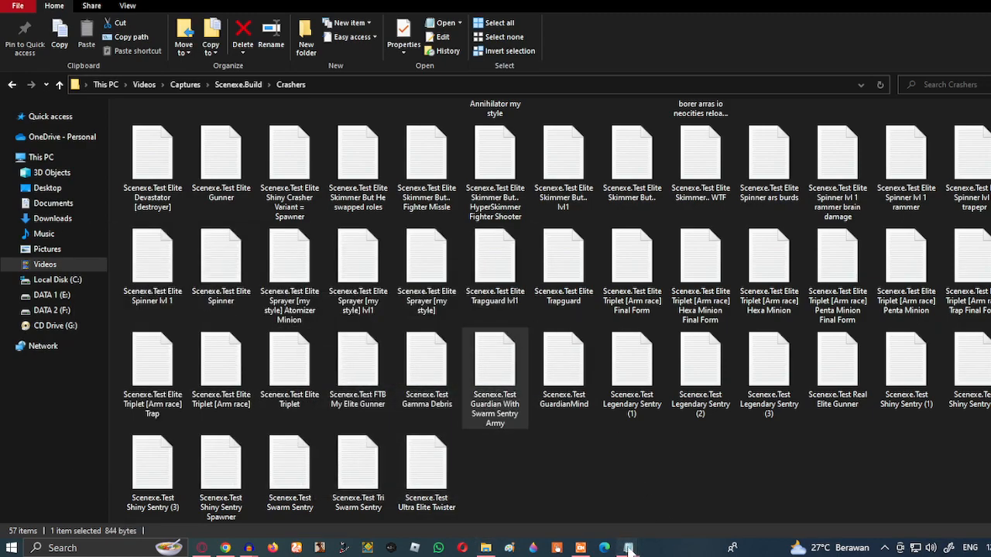
mouse_move(628, 547)
Return to Google Sites, title the empty text box "Guardian With Swarm Sentry army", and paste the copied code below the title
click(952, 3)
text(eJztVsGOmzAQ/Rf3ShHgsA0cs5F66h6aVG1V9eANE7DqYGRMttso/96xDQIJSFi1h/awNzMej9+8mTdmR/RzBSQl60YI4pEtqJrLkqRh4JGcZTnomqTfdq0b9Yhcr2vQX0gadOuvdv3EM12QNPKIZuUPku56x797RLBnDO3Wj0wpEPZj7xElNdN459LegJE27OeiUsAy+1Xb5Rw0rLRFZmxNhda6vpdCKmvRjSoXFQCeCc0FNXyU2vnyDGprIY0GtXCfweHzI7uUZwJmULAtbyN2sI5RWbkqpIIOVmcWUOYmc1xueDnnNea/wqBhbFM5GqJ4f0ZEi42OYCuACV18aITmleCA+CK0Psrsec42LIf+TthhO3F33vdsA4qZsCcnLMyZiaZkaQC07p+qXLEMHvAUNsgMOSX92nU9MbVcYZzpoSP6DRH48ZGjwJ94JLOg7cUYSto6G6cMkJszcrMDe2iuoAStmGsD3NzyumHC9Y1j3+7sOI6DEV4x7c/AKlI2idMLKuhJt/61JC7ZC1r2qB9OwjiJ7mIaT5N3CR3istdtwTCPYyy+TZLkksi6kFIvFc/ztIsUrCQXuOfbnr2i5AvxTkbFG/6ReMcE8g/Ei7IrYBsUxhtYJ8mKEoPW4vFpI7ITo+Br0NylKNx7vbZRbZJjmulVOjiWOhwodXRLMGZm9BUzHVDMGNEXioIvK+bIM+LakIhuZ3xzRNDThO9eR8TriPhPRkR0bUTg9LhN51lI4/xkO3T4dQ/86UAXG+zu1Okj/yAz88gL2AKWIgYd4LY/D79oeISz0hXAATo+x+cpS/ynVFiVJQZor3nfMGUCkP1v3R1egw==)
key(ctrl+z)
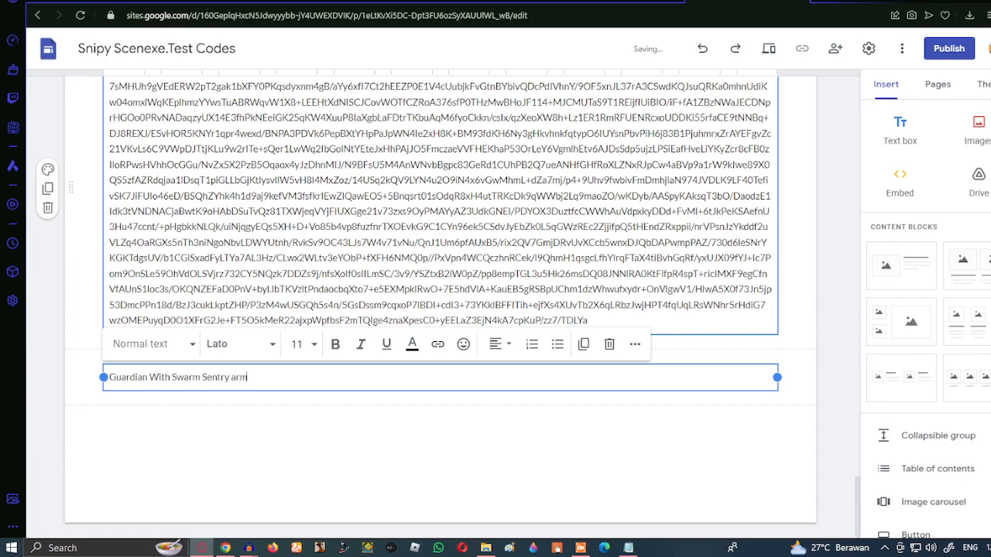
key(Return)
key(ctrl+v)
scroll(441, 302, down, 2)
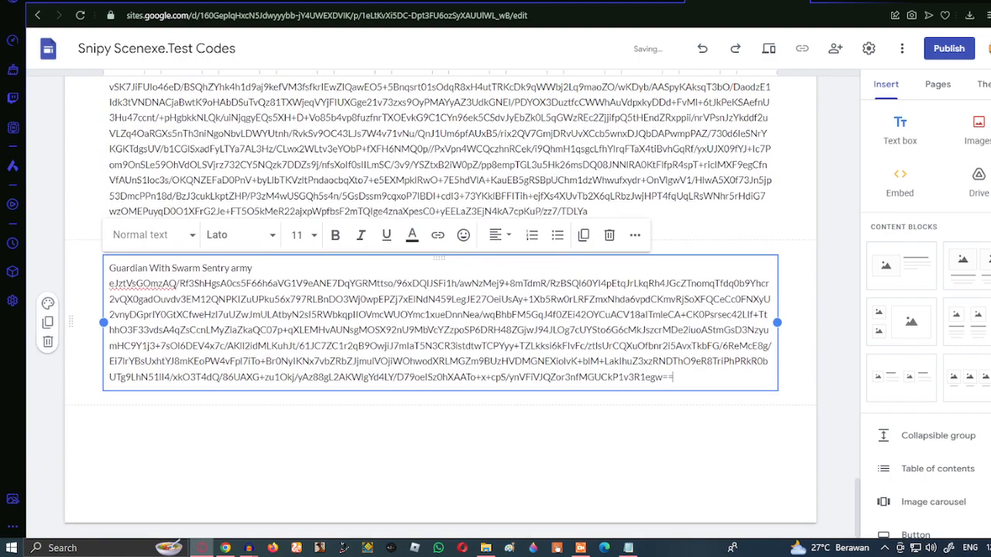
Change "With" to lowercase "with" in the Guardian Swarm Sentry title
click(153, 268)
key(BackSpace)
text(w)
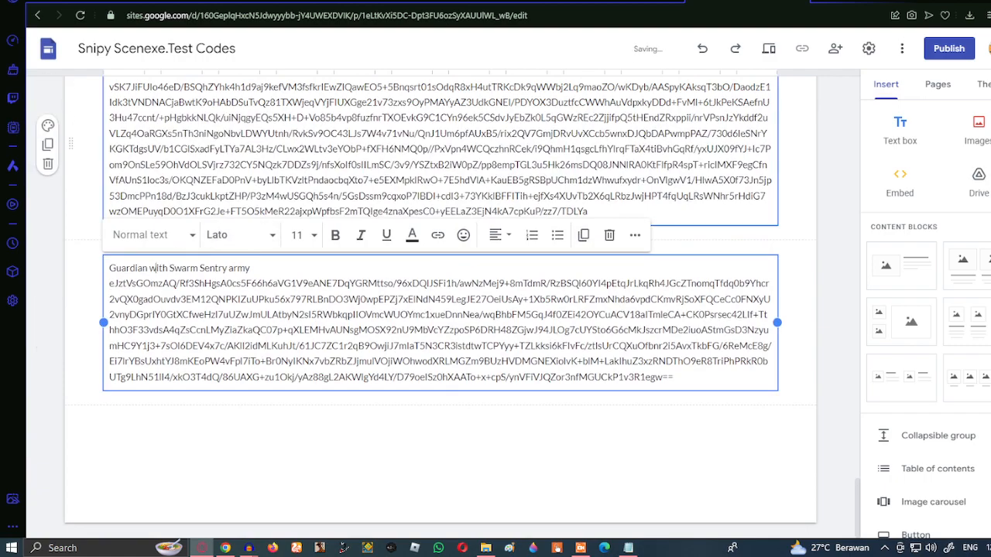
Insert a text box below the Guardian with Swarm Sentry army code and copy the full code from the "Scenexe.Test GuardianMind" file
click(899, 130)
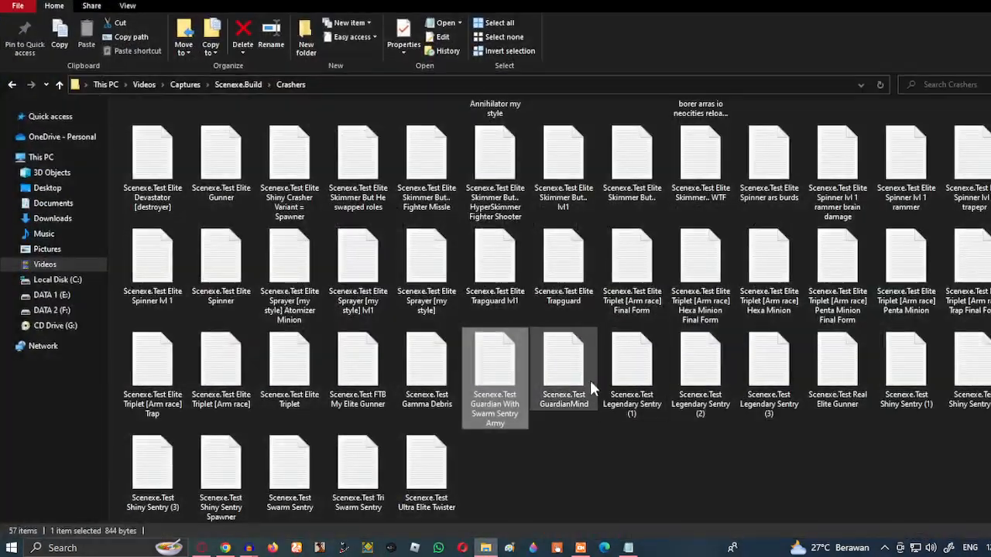
double_click(590, 380)
key(ctrl+a)
click(470, 236)
Return to Google Sites, title the empty text box "GuardianMind", and paste the copied code below the title
key(alt+Tab)
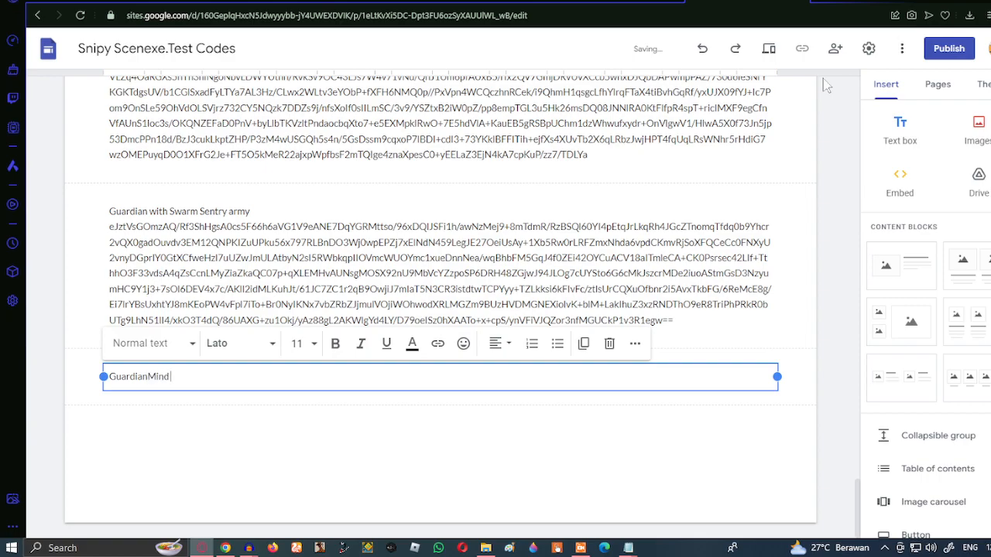
text(GuardianMind)
key(Return)
key(ctrl+v)
Insert a text box below GuardianMind and close the leftover Notepad windows
click(902, 128)
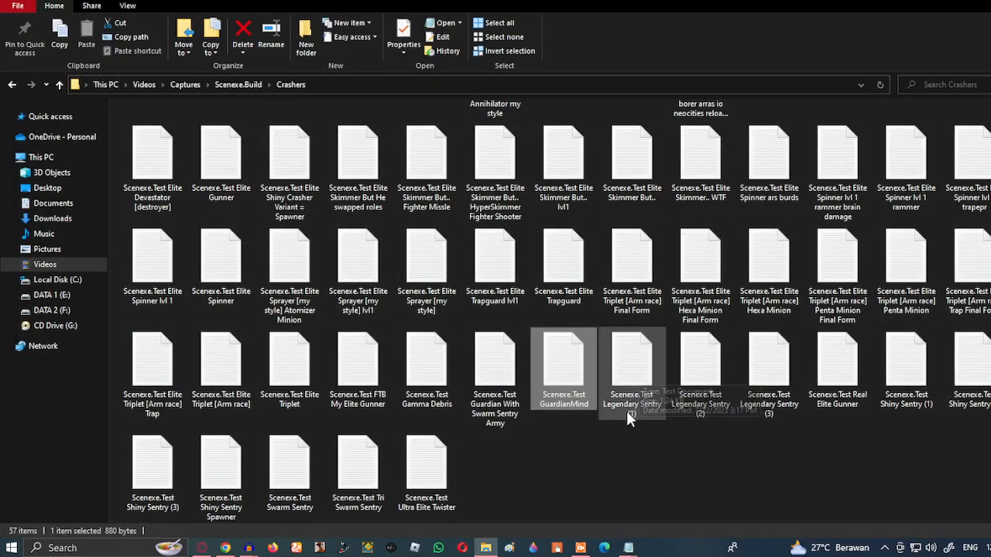
click(628, 547)
click(619, 461)
click(688, 462)
ctrl+double_click(653, 377)
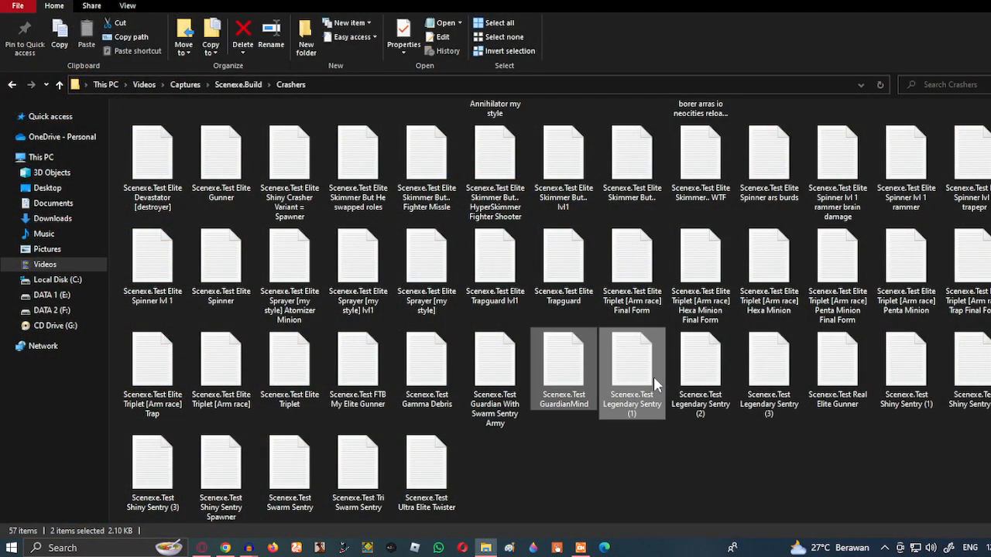
ctrl+click(710, 373)
click(528, 236)
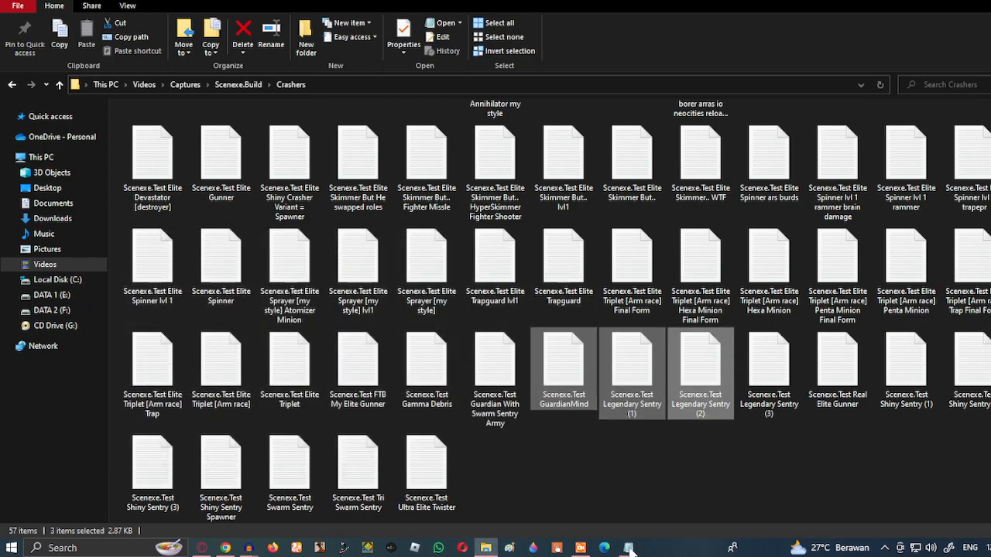
click(528, 236)
double_click(769, 364)
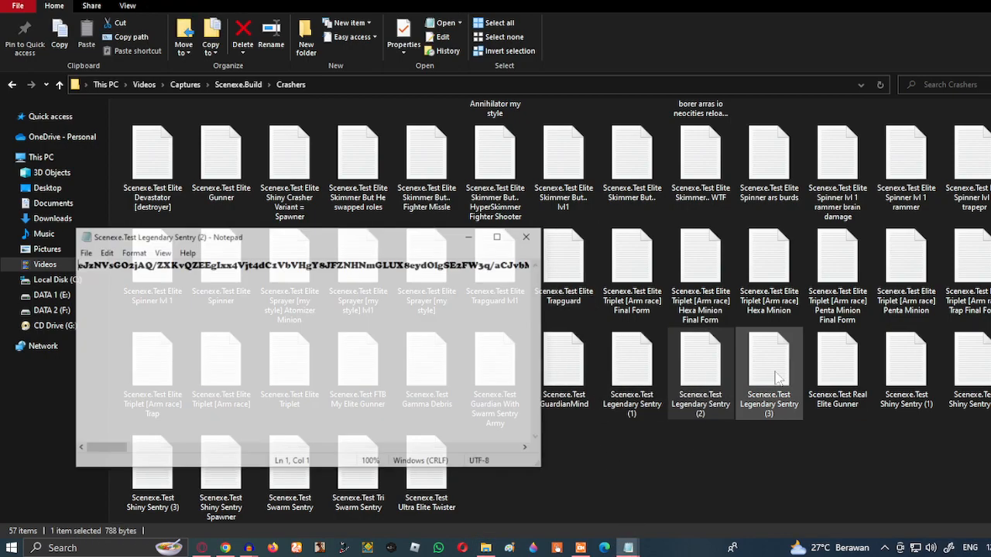
click(528, 236)
mouse_move(628, 547)
click(677, 464)
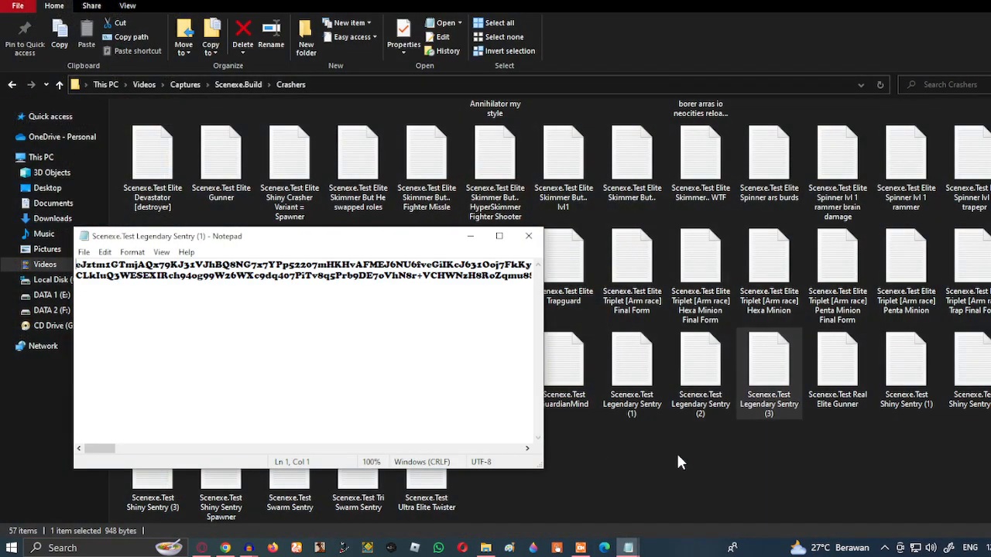
click(529, 237)
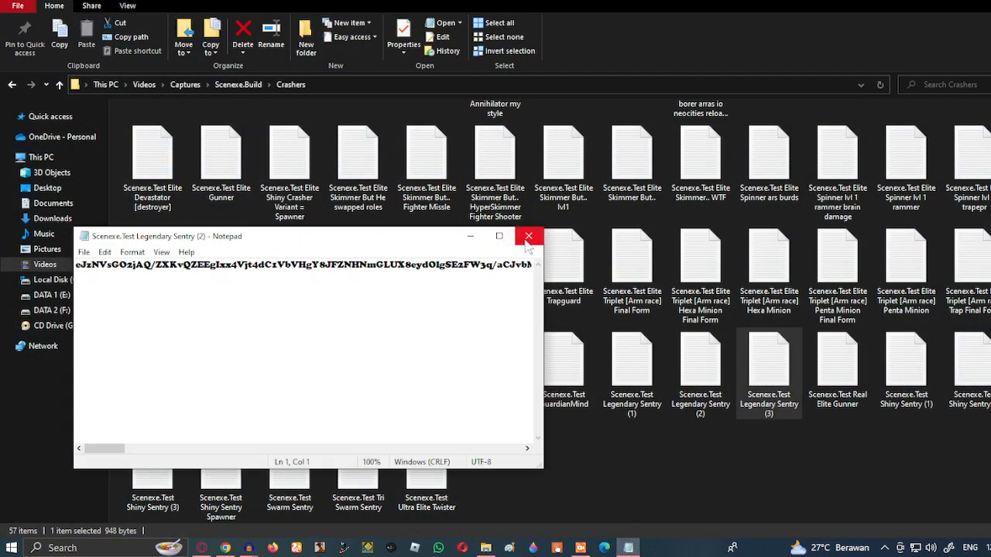
click(529, 237)
Open the Scenexe.Test Legendary Sentry (1), (2) and (3) files in separate Notepad windows, in that order
double_click(689, 374)
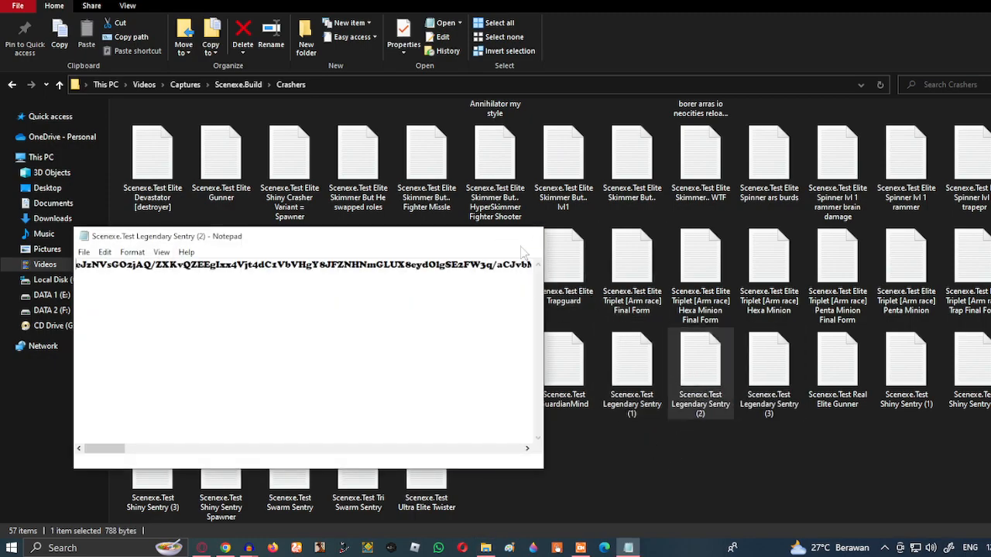
click(530, 236)
double_click(768, 364)
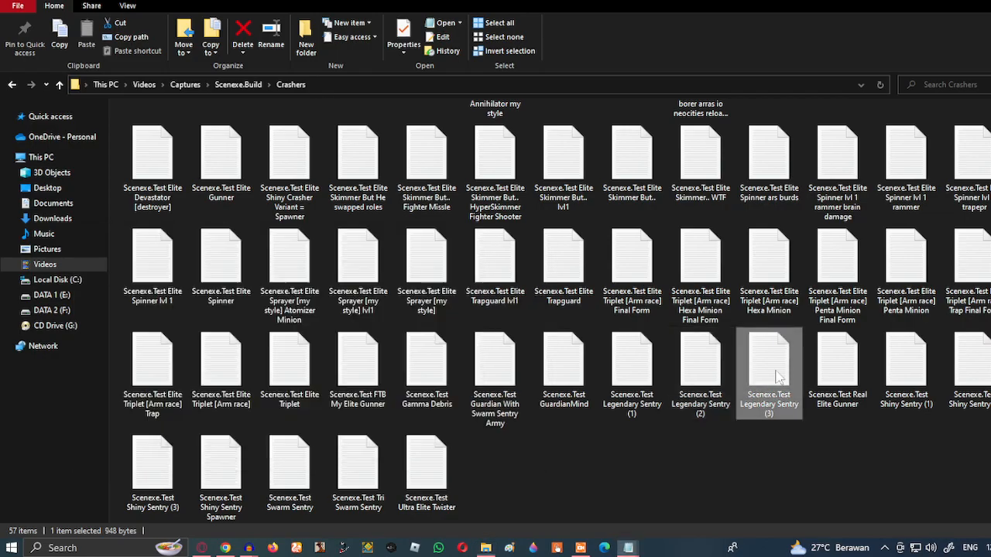
Return to Google Sites and title the empty text box below GuardianMind "Legendary Sentry (1)"
click(961, 2)
click(473, 225)
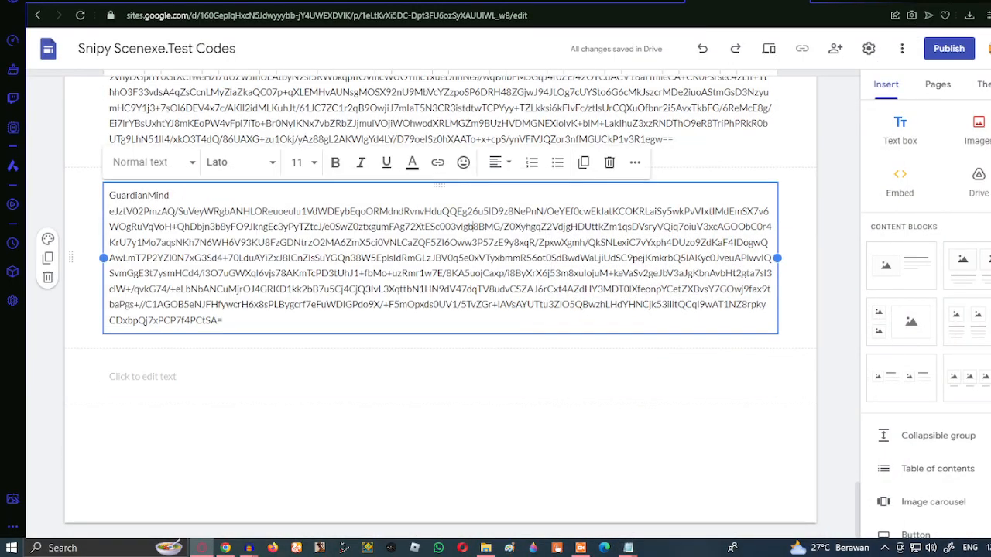
click(517, 377)
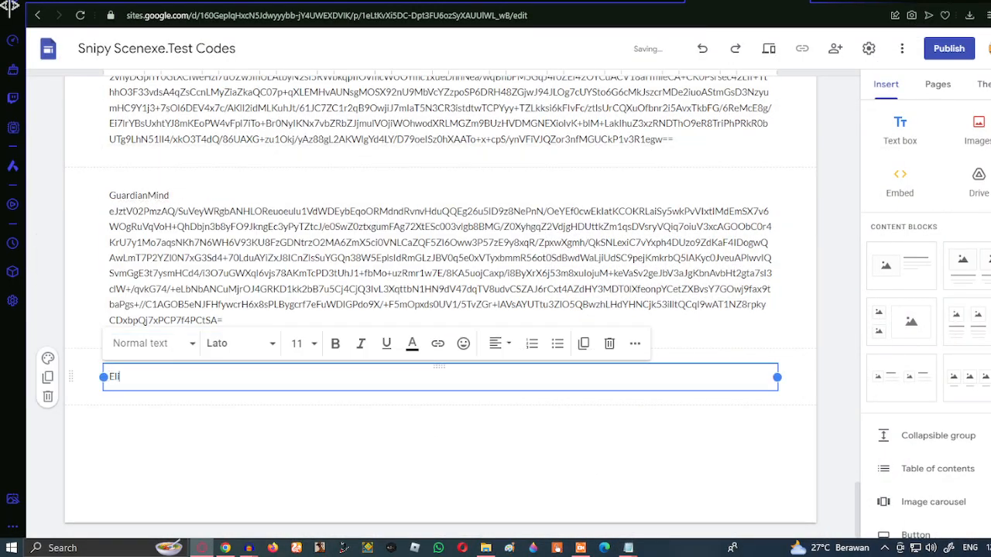
click(486, 549)
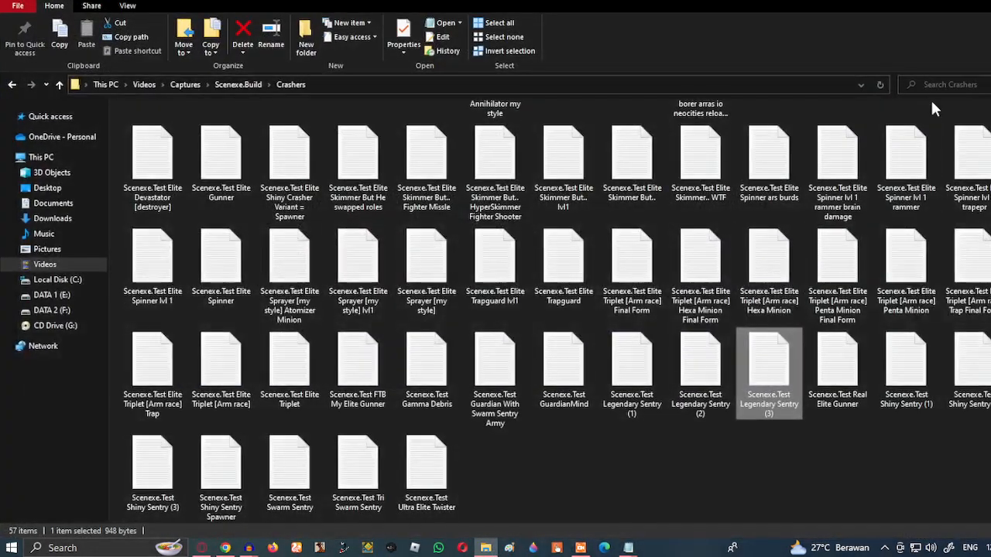
click(961, 2)
text(Legendary Sentry (1)
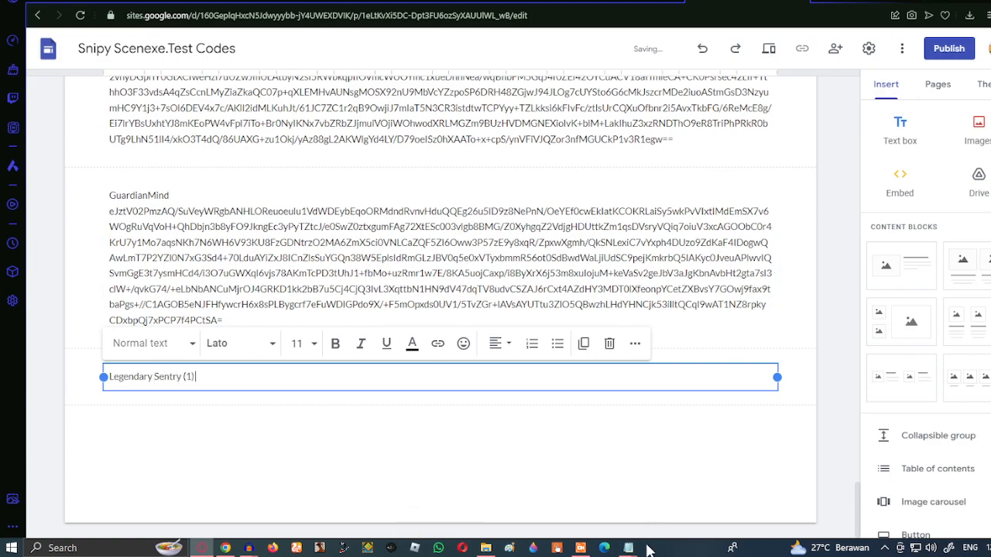
Copy the full code from the open Legendary Sentry (1) Notepad window and paste it below the Legendary Sentry (1) title
mouse_move(628, 548)
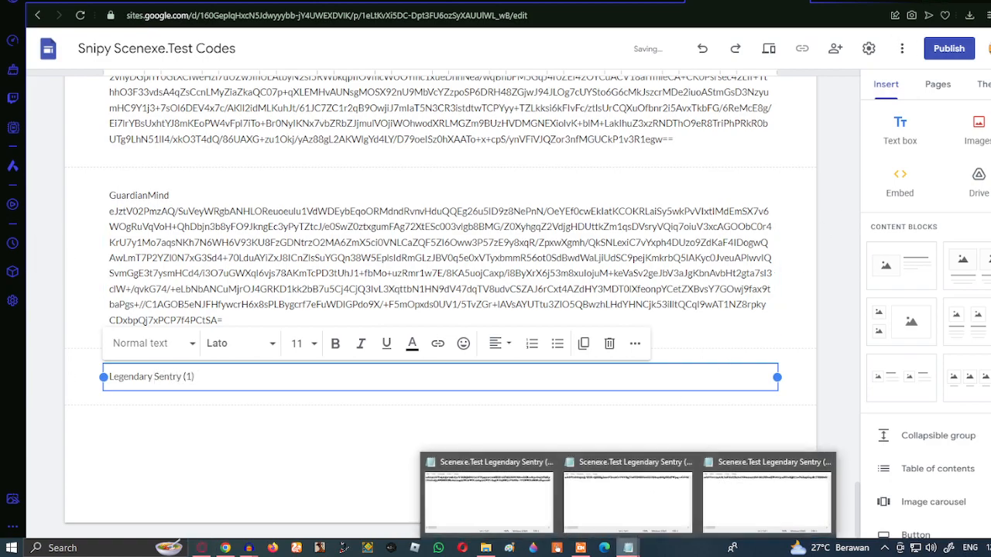
click(542, 523)
key(ctrl+a)
key(ctrl+c)
click(470, 236)
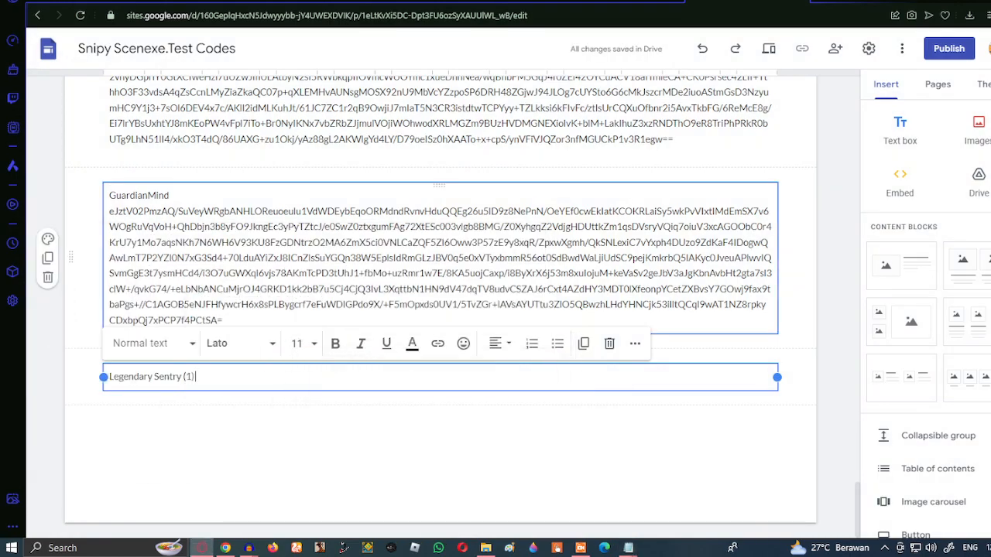
key(Return)
key(ctrl+v)
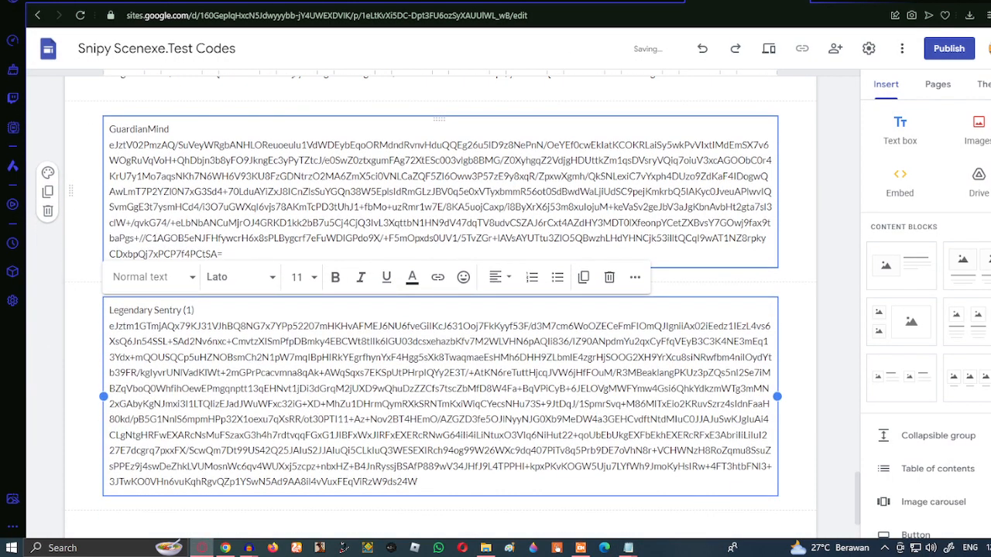
Insert a text box below the Legendary Sentry (1) code and title it "Legendary Sentry (2)"
scroll(810, 232, down, 2)
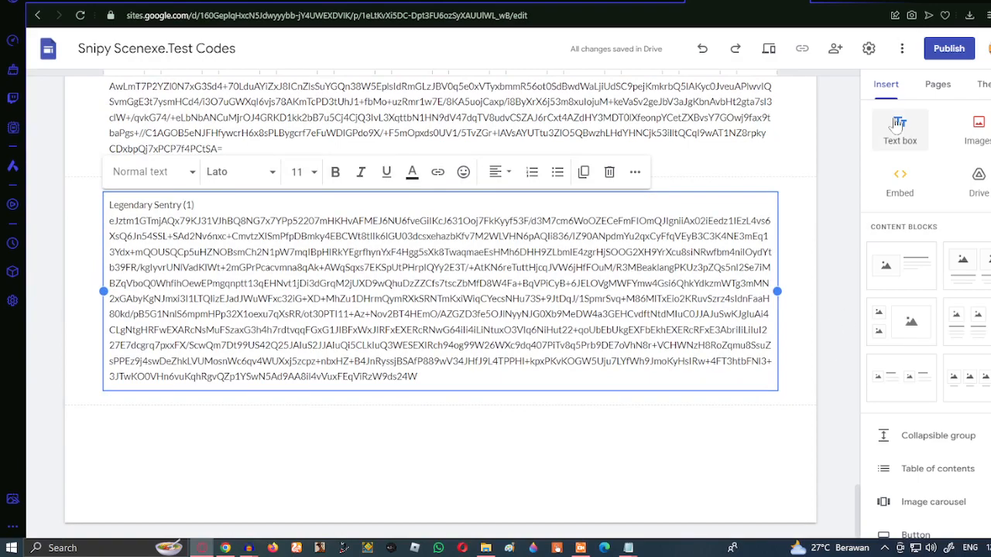
click(900, 128)
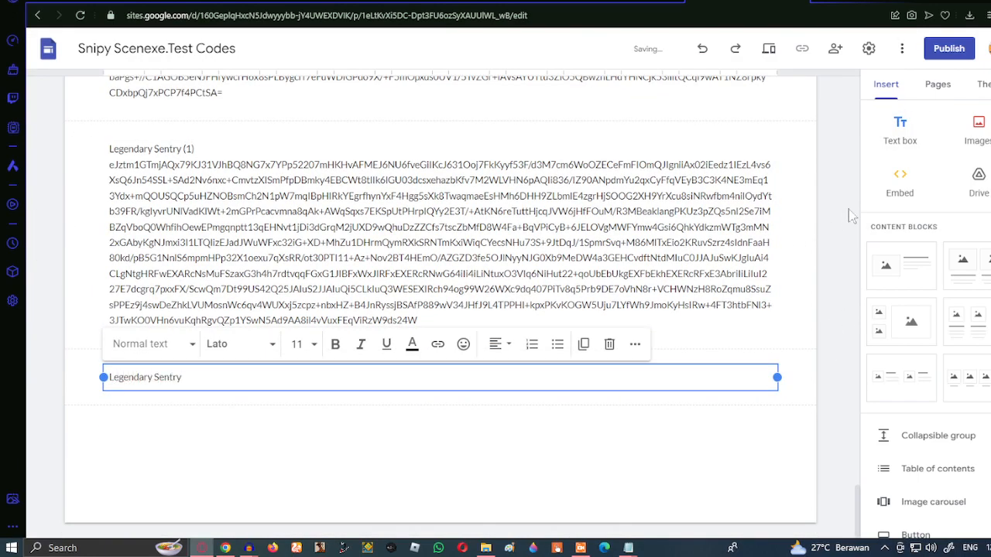
text(Legendary Sentry (2))
Copy the full code from the Legendary Sentry (2) Notepad window and paste it below the Legendary Sentry (2) title
mouse_move(629, 548)
click(640, 472)
key(ctrl+a)
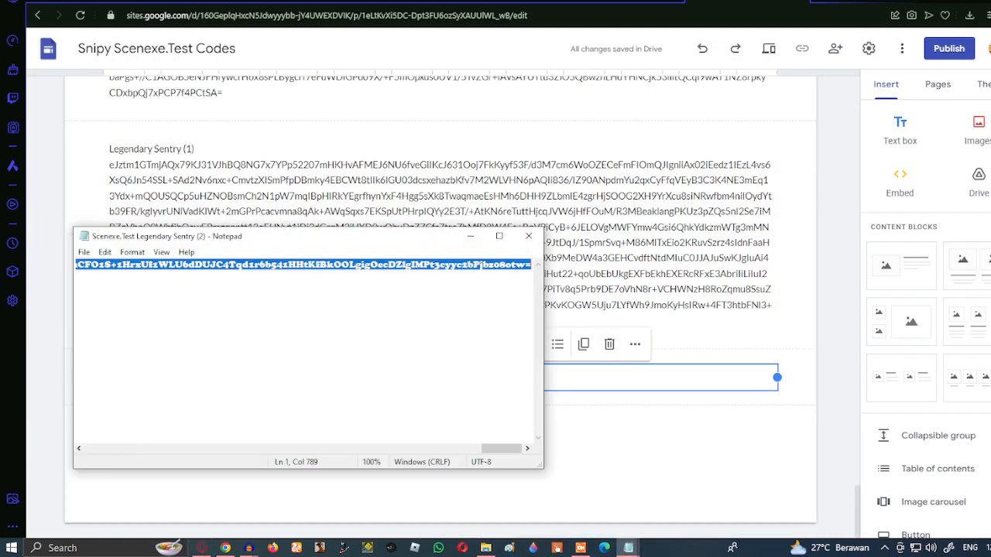
key(ctrl+c)
click(469, 236)
key(Return)
key(ctrl+v)
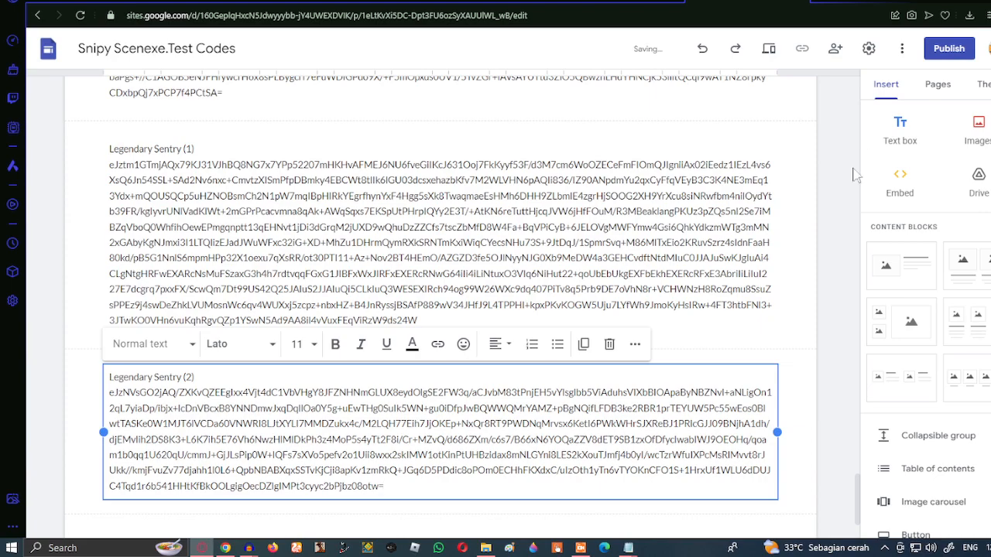
Insert a text box titled "Legendary Sentry (3)" below the Legendary Sentry (2) code, and close the Legendary Sentry (2) Notepad window
click(900, 128)
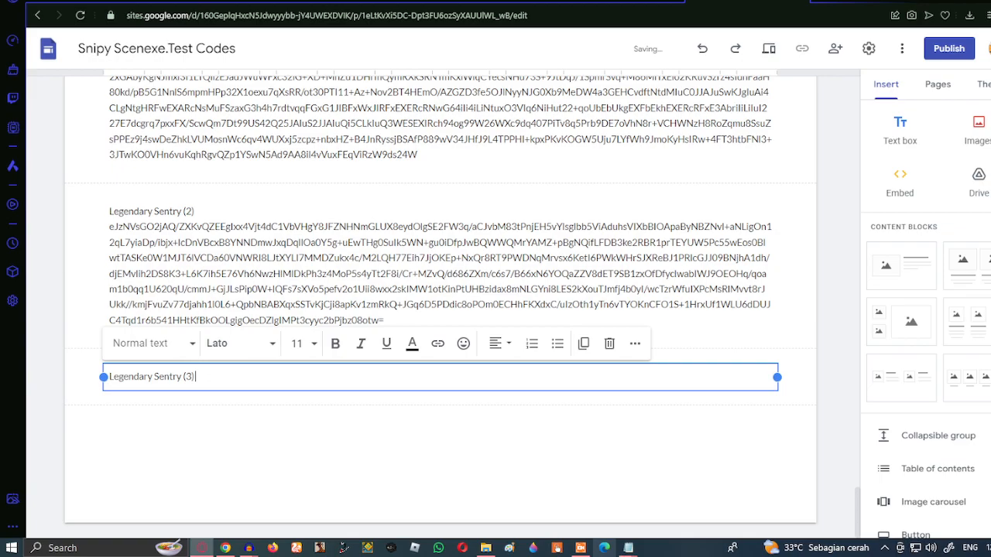
mouse_move(628, 548)
click(548, 463)
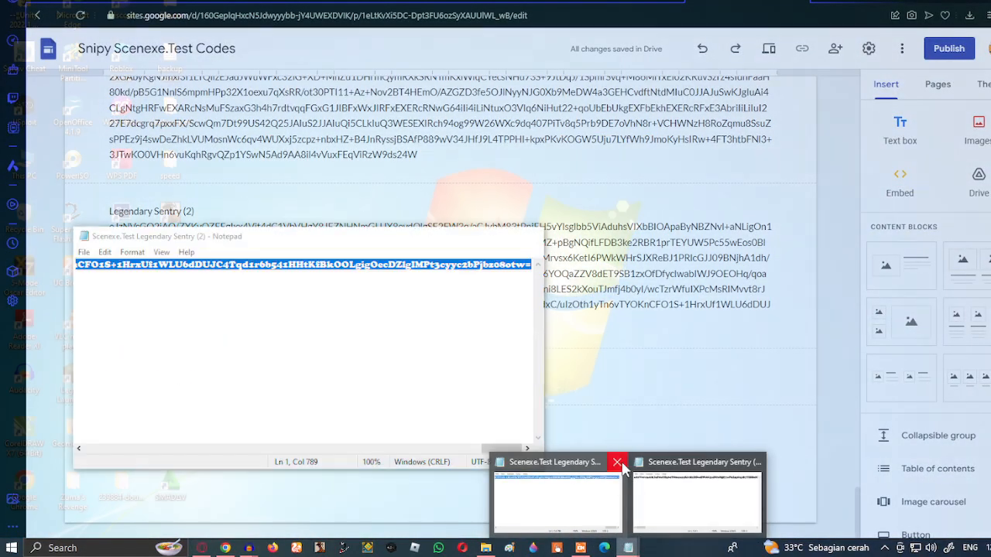
click(617, 464)
Copy the full code from the Legendary Sentry (3) Notepad window and paste it below the Legendary Sentry (3) title
click(637, 486)
drag(388, 265, 375, 265)
key(ctrl+a)
click(456, 236)
click(315, 384)
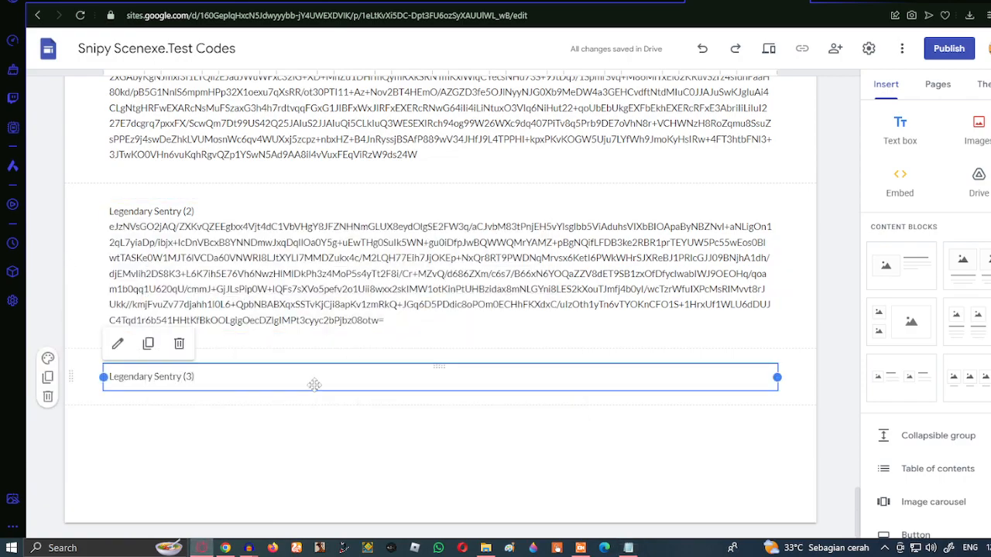
click(312, 385)
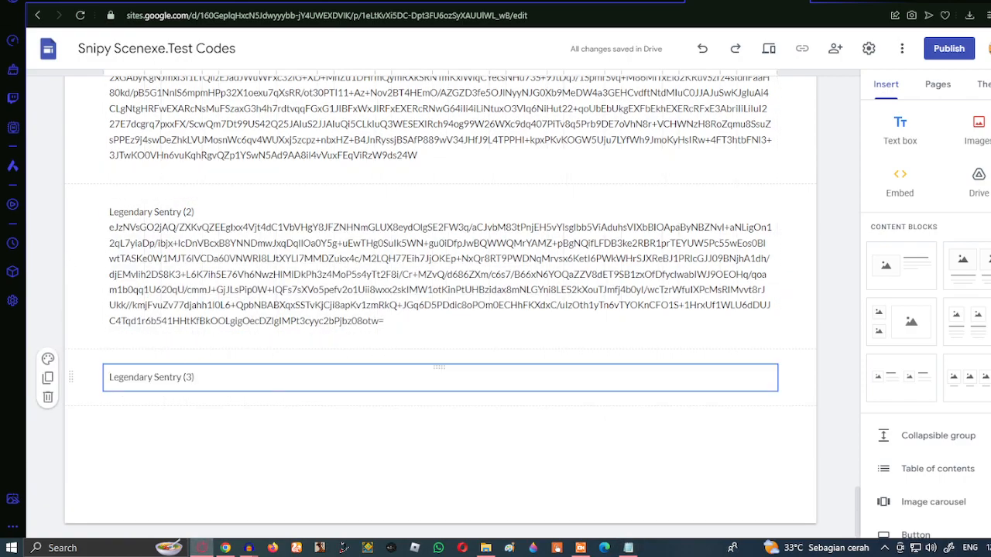
key(Return)
key(ctrl+v)
scroll(811, 140, down, 2)
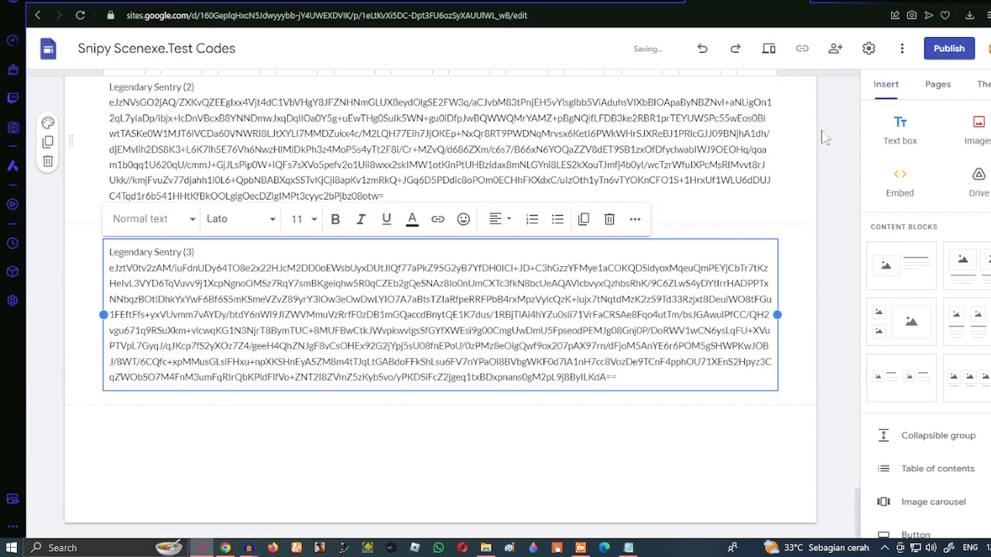
Insert an empty text box below the Legendary Sentry (3) code and close the Legendary Sentry (3) Notepad window
click(896, 138)
click(485, 547)
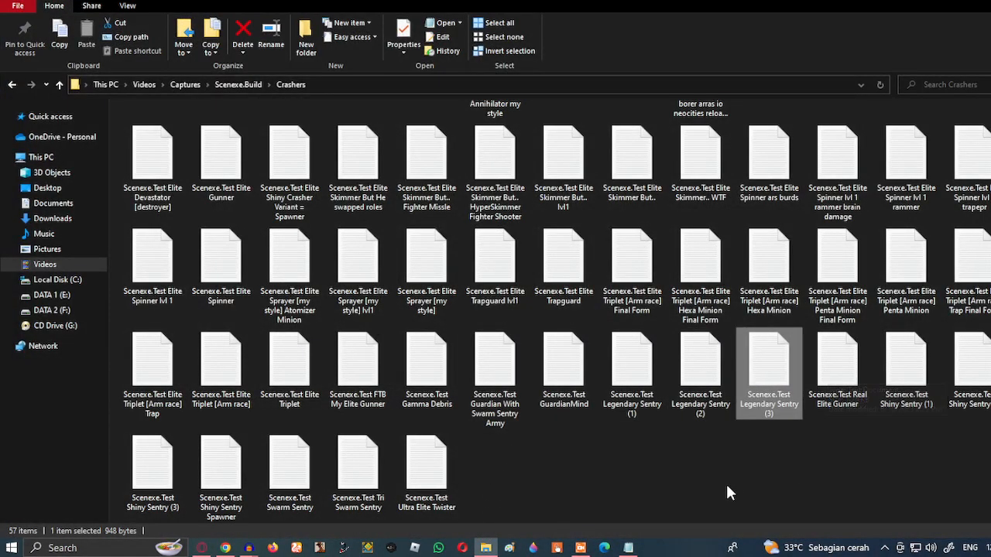
click(628, 548)
click(530, 235)
Open the Scenexe.Test Real Elite Gunner file from the Crashers folder and copy its full code
double_click(866, 340)
key(ctrl+a)
click(470, 236)
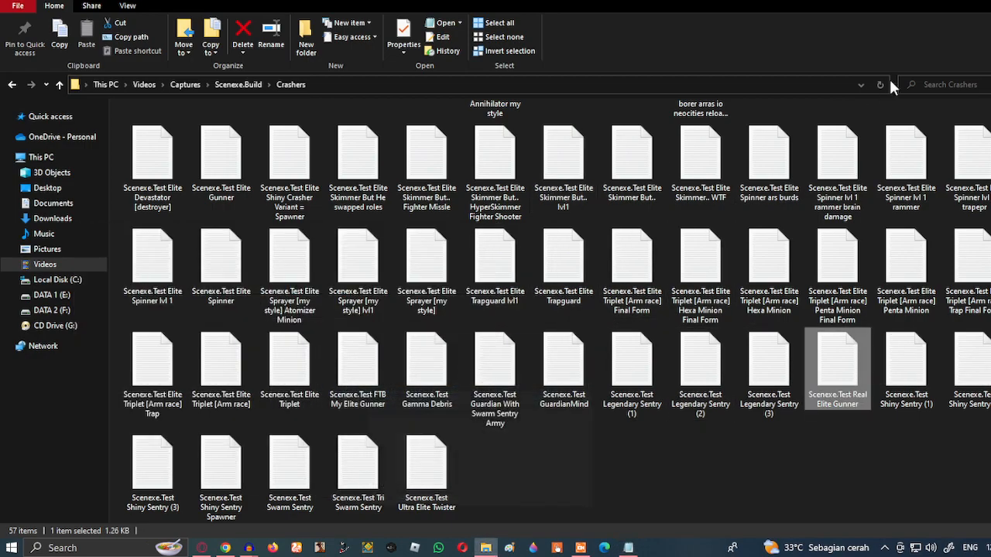
Return to Google Sites, title the empty text box ""Real" Elite Gunner" and paste the copied code below the title
click(938, 2)
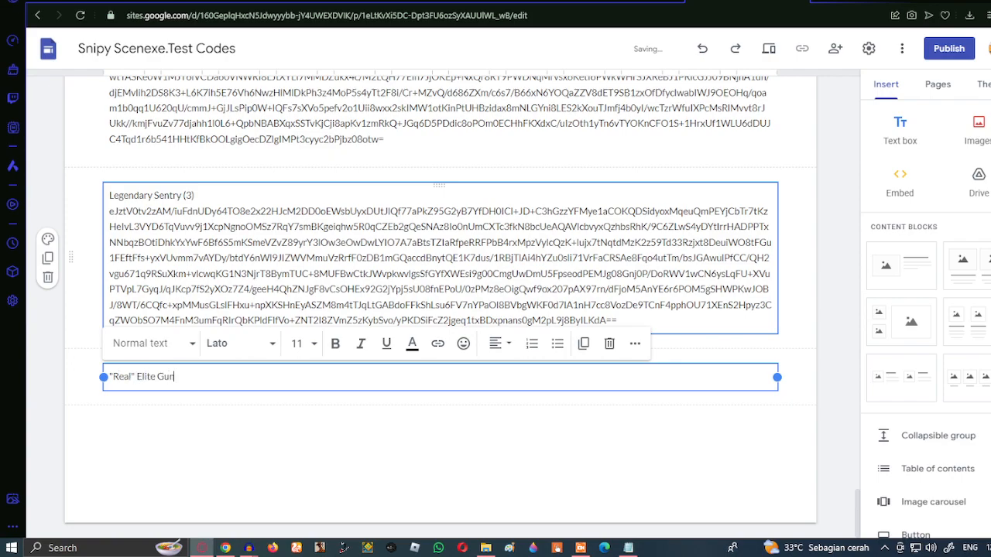
key(Return)
key(ctrl+v)
scroll(668, 256, down, 3)
click(789, 310)
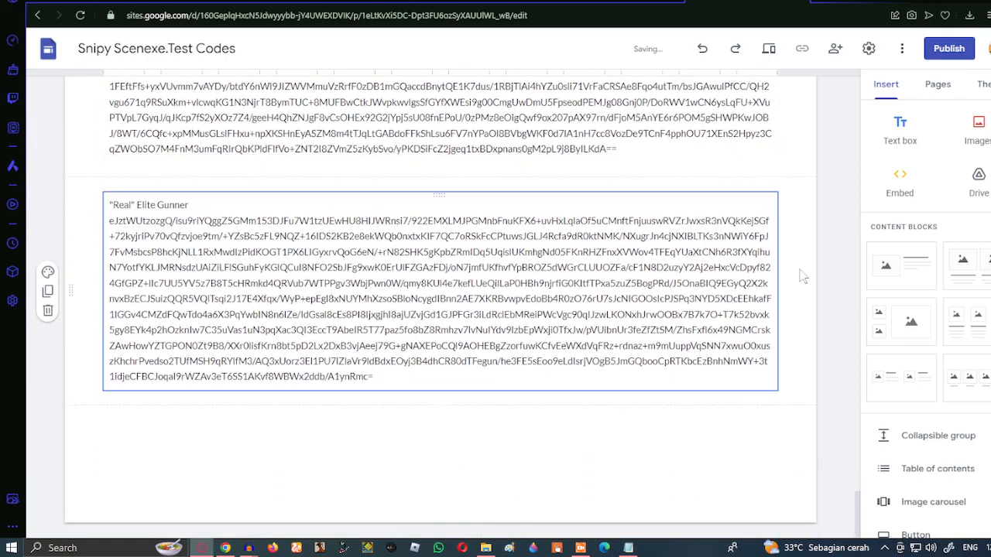
Insert a text box below the "Real" Elite Gunner code and open the Scenexe.Test Shiny Sentry (1), (2) and (3) files in Notepad
click(886, 143)
mouse_move(627, 547)
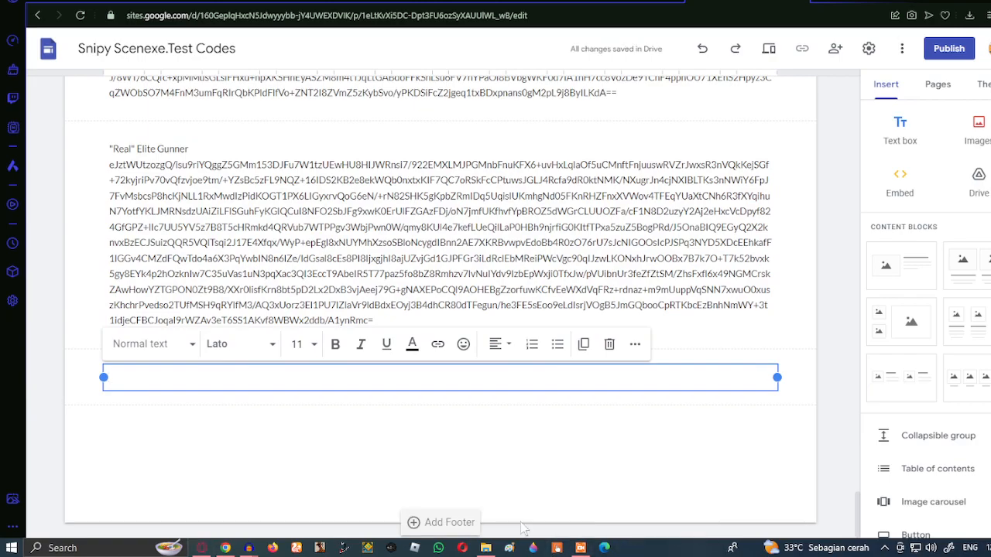
click(485, 548)
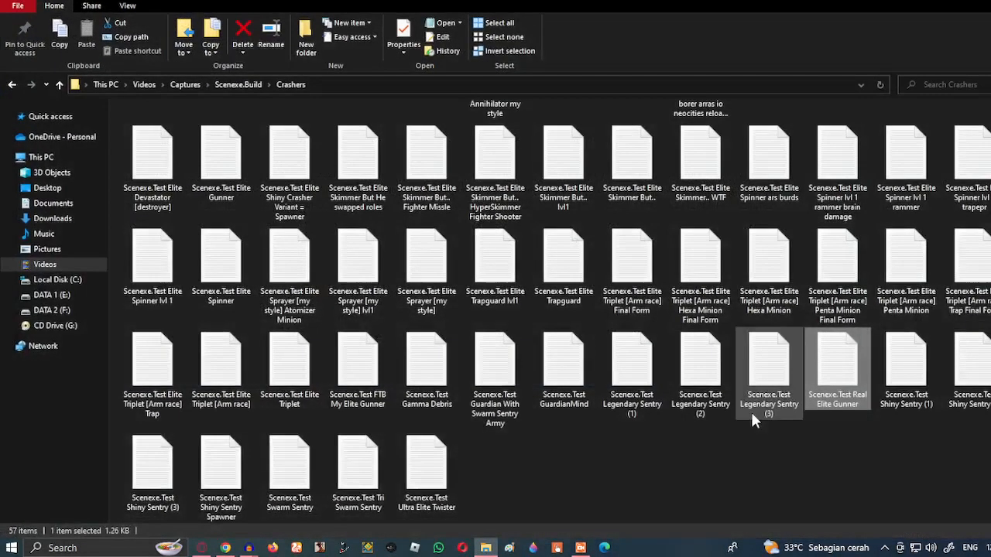
click(890, 344)
ctrl+click(968, 359)
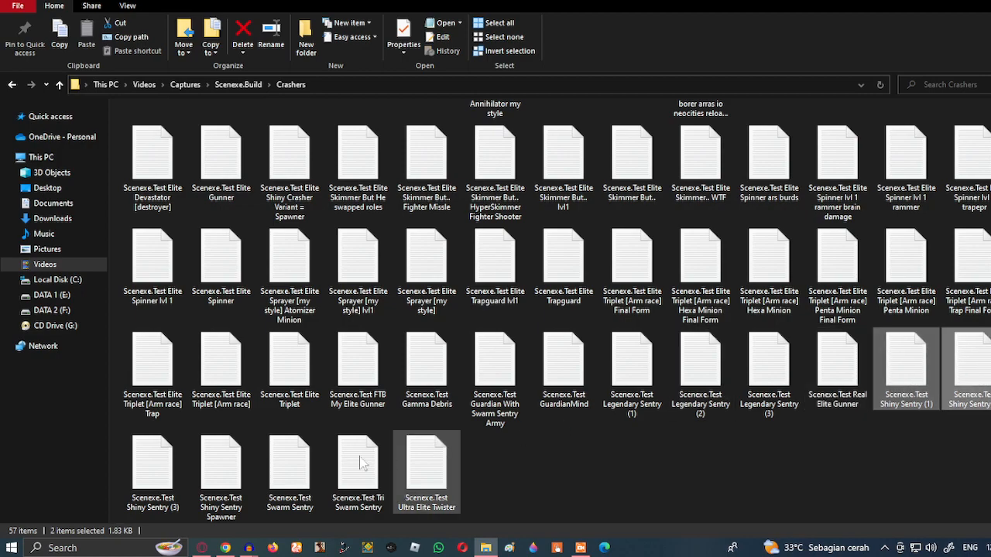
ctrl+click(145, 478)
ctrl+click(145, 477)
key(Return)
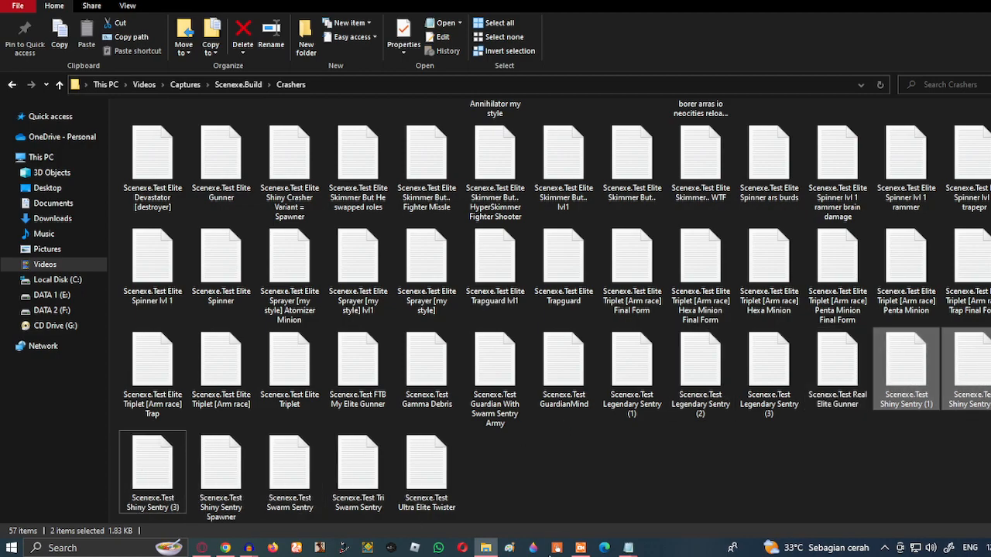
mouse_move(628, 548)
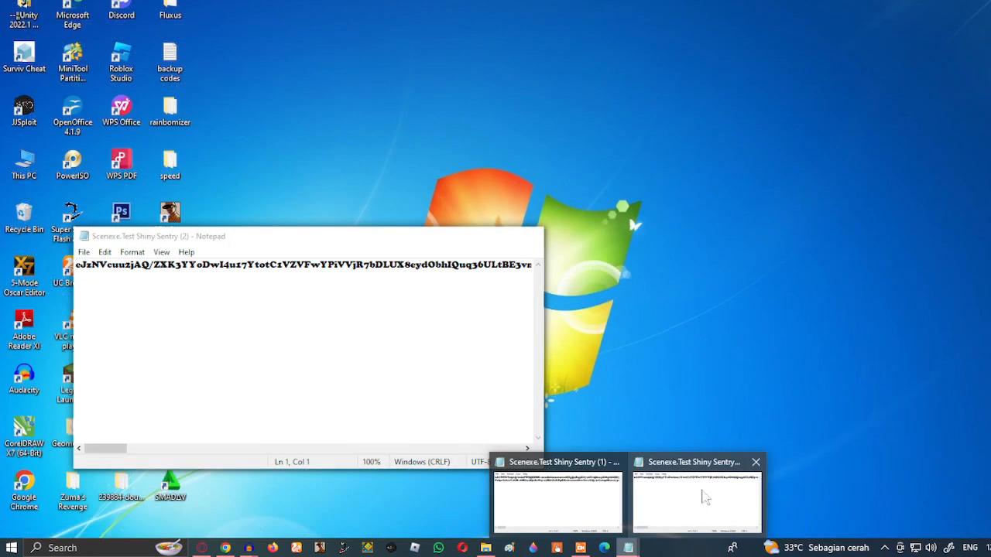
click(758, 453)
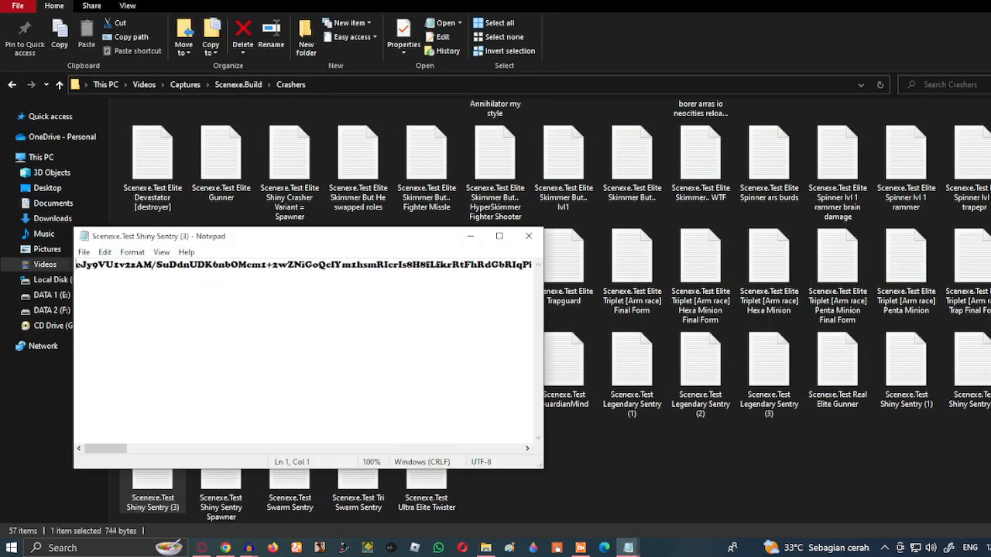
click(843, 445)
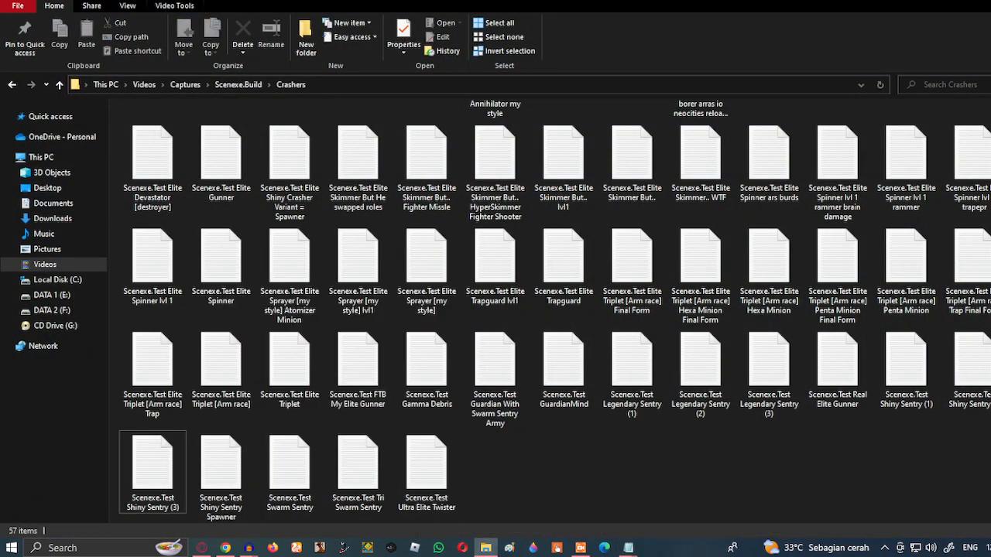
Copy the full code from the Shiny Sentry (1) Notepad window and return to Google Sites
click(485, 549)
click(470, 235)
click(358, 275)
key(ctrl+a)
click(470, 234)
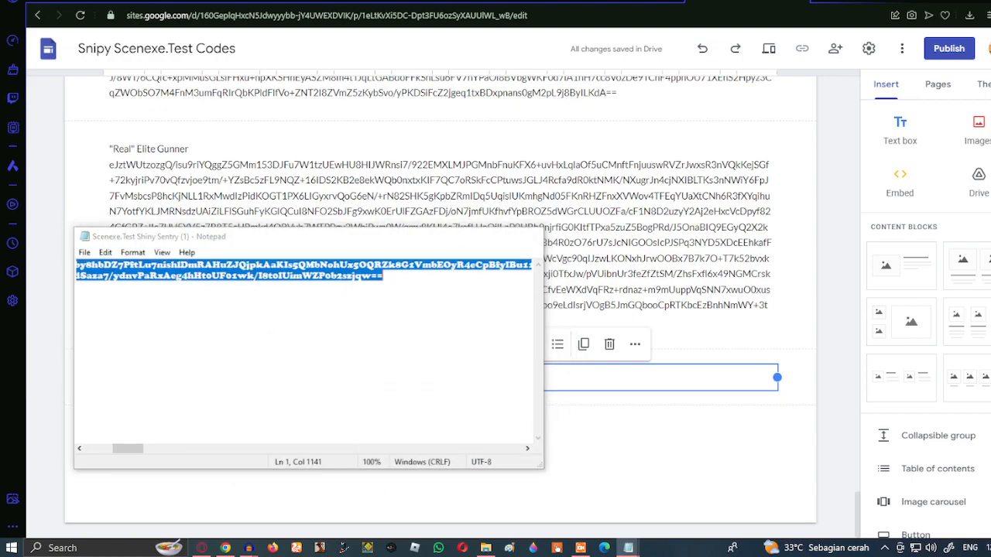
click(470, 235)
Title the empty text box "Shiny Sentry (1)" and paste the copied code below the title
text(Shiny Sentr)
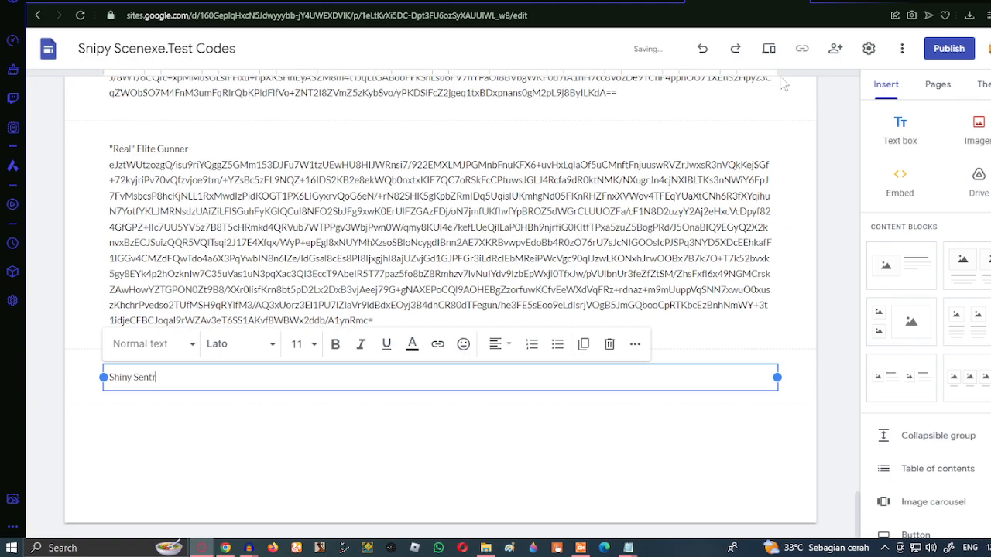
text(y (1))
key(Return)
key(ctrl+v)
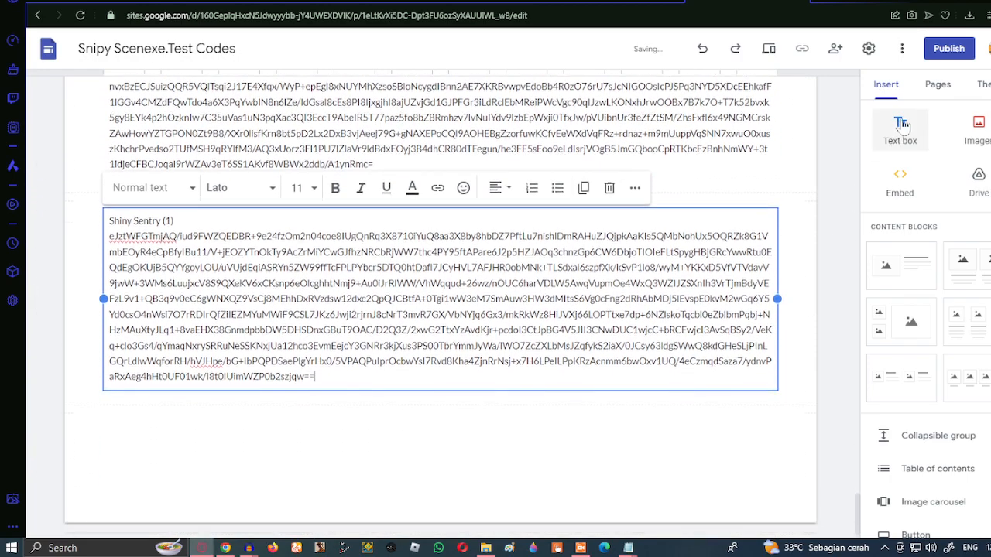
Add a text box titled "Shiny Sentry (2)" below Shiny Sentry (1) and paste in the full code from the Shiny Sentry (2) Notepad window
click(902, 126)
text(Shiny)
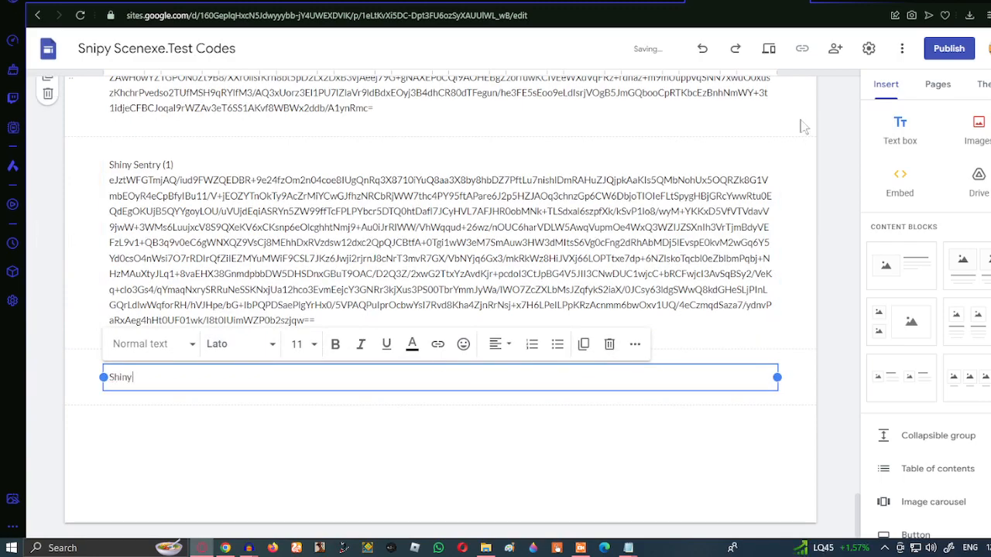
text( Sentry (2))
click(630, 548)
key(ctrl+a)
key(ctrl+c)
click(470, 237)
key(ctrl+v)
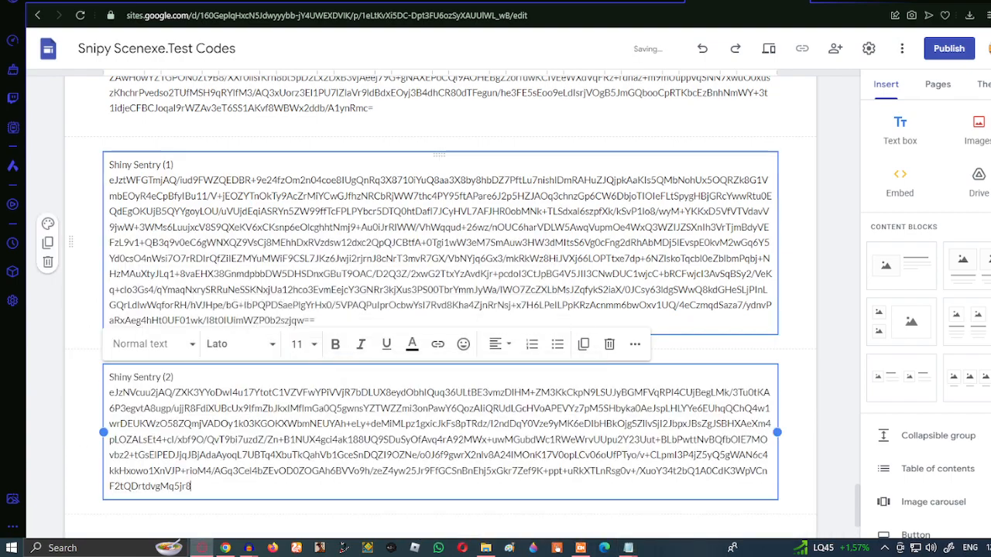
Add a text box titled "Shiny Sentry (3)" below Shiny Sentry (2) and paste in the full code from the Shiny Sentry (3) Notepad window
click(908, 138)
text(Shiny Sentry (3)
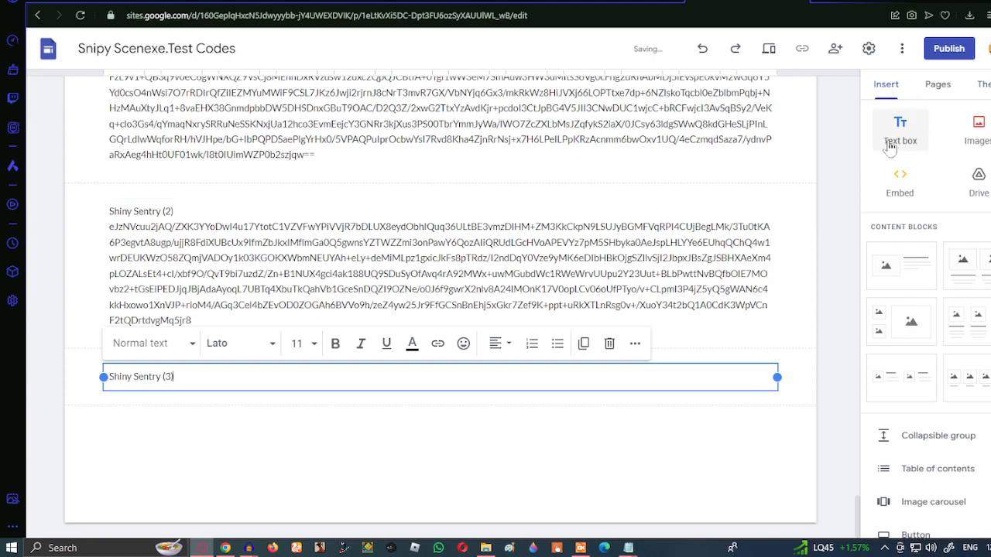
click(627, 550)
click(743, 515)
key(ctrl+a)
key(ctrl+c)
click(480, 235)
key(ctrl+v)
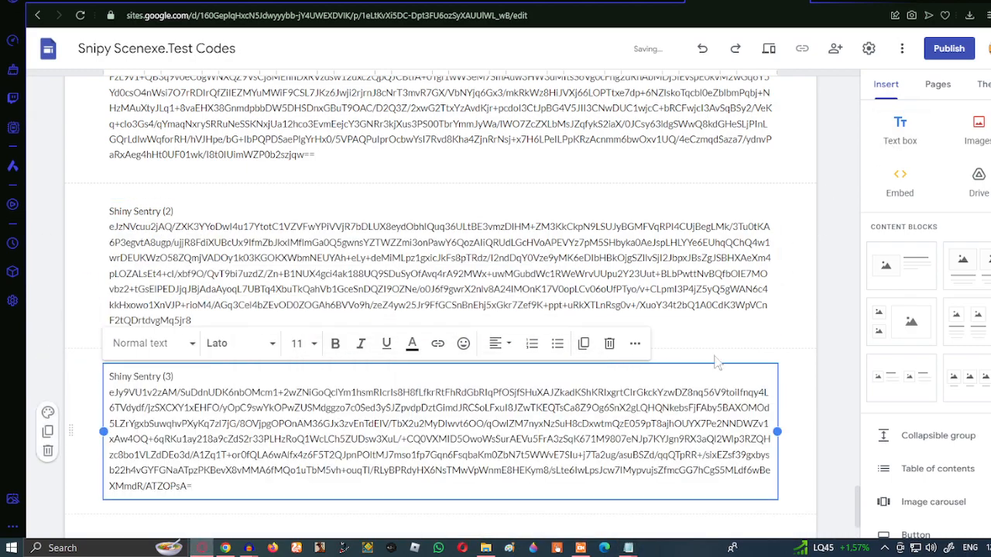
scroll(717, 364, down, 2)
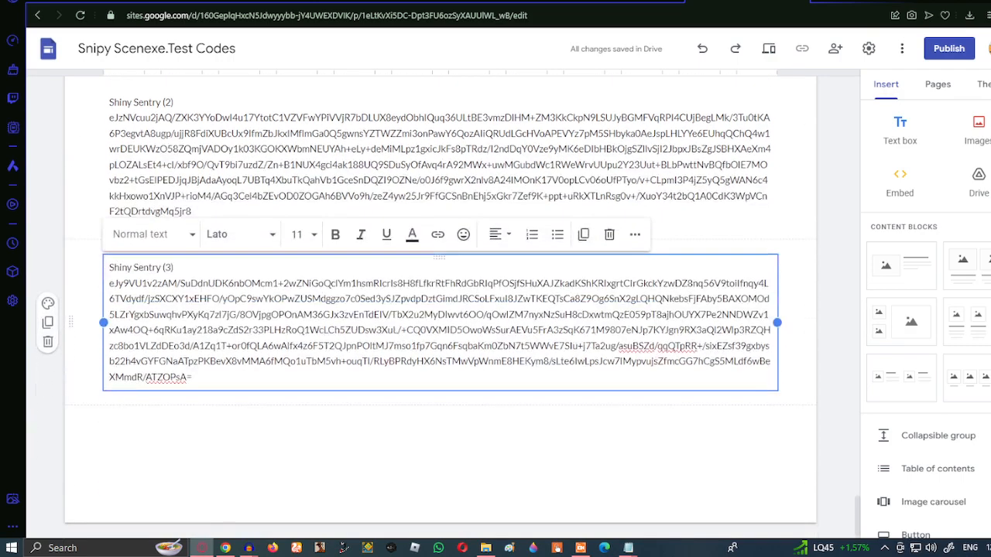
Close the Shiny Sentry (1), (2) and (3) Notepad windows
mouse_move(627, 549)
click(546, 464)
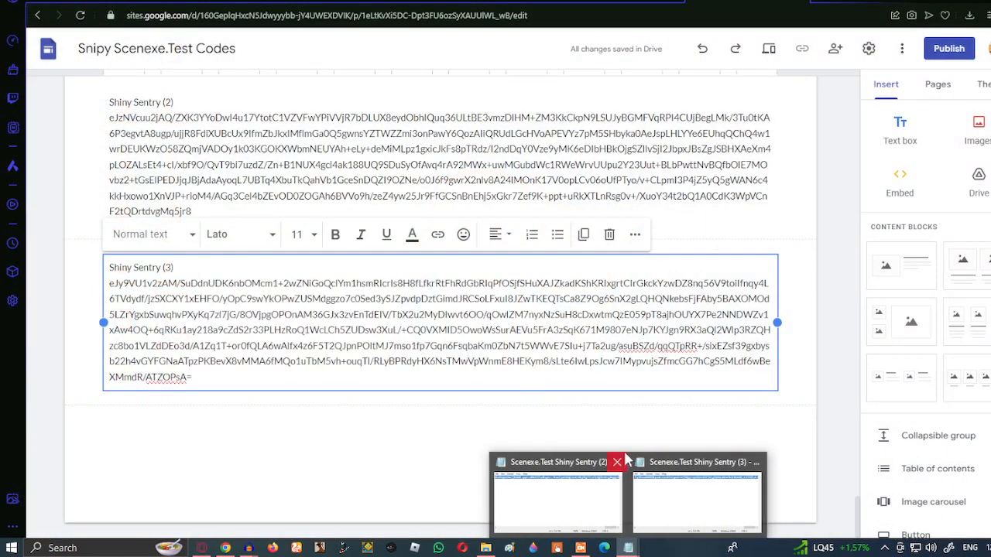
click(624, 460)
click(529, 235)
click(629, 546)
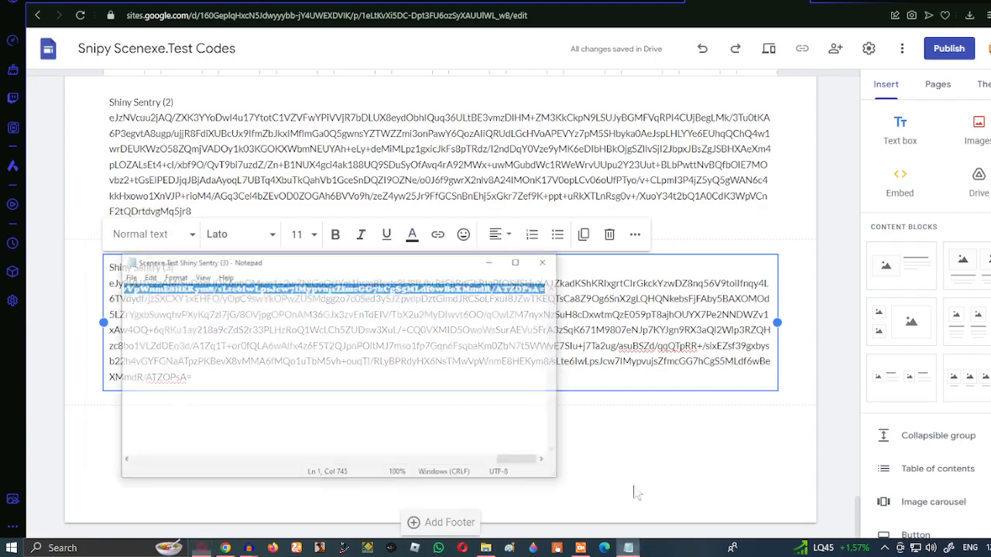
click(530, 237)
Open the Scenexe.Test Shiny Sentry Spawner file from the Crashers folder, copy its full code and return to Google Sites
click(484, 548)
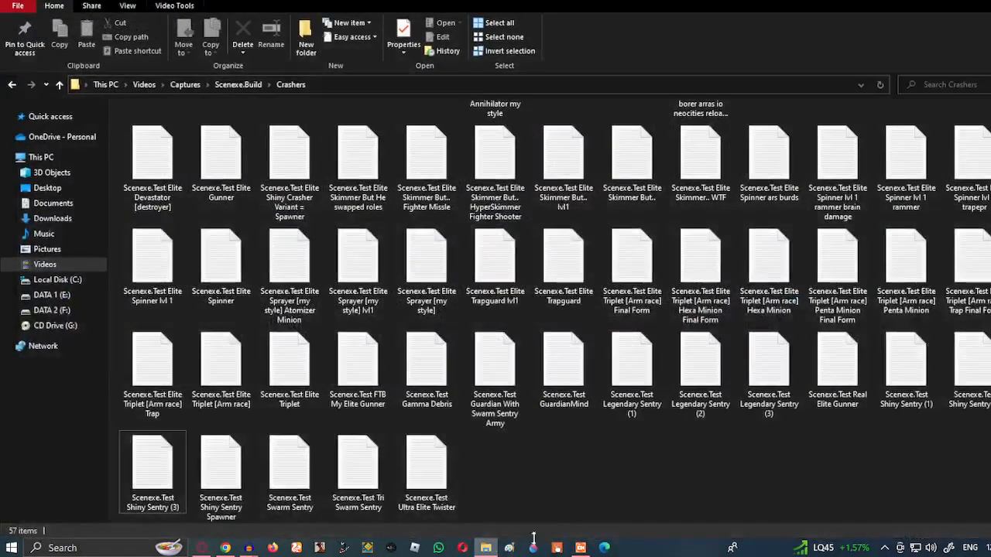
double_click(237, 465)
key(ctrl+a)
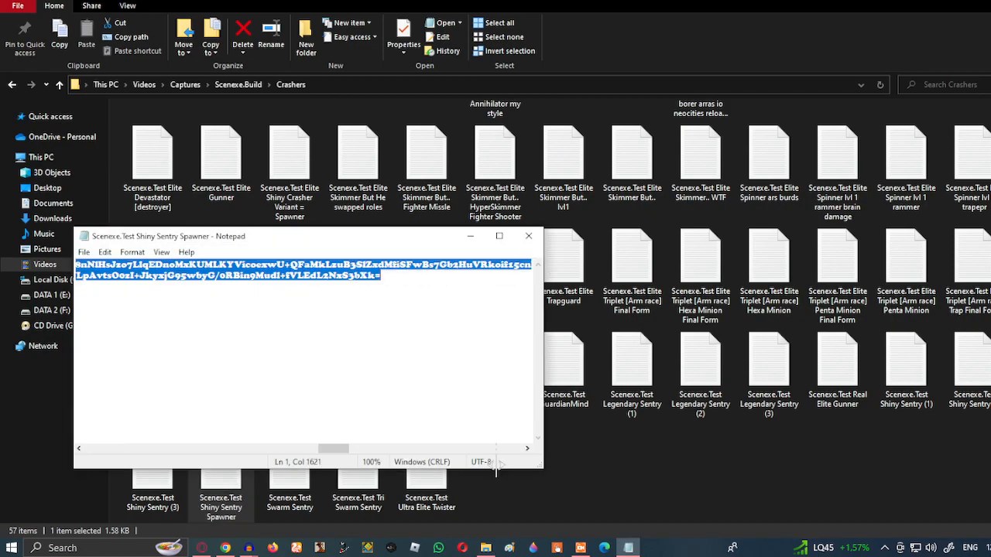
click(500, 237)
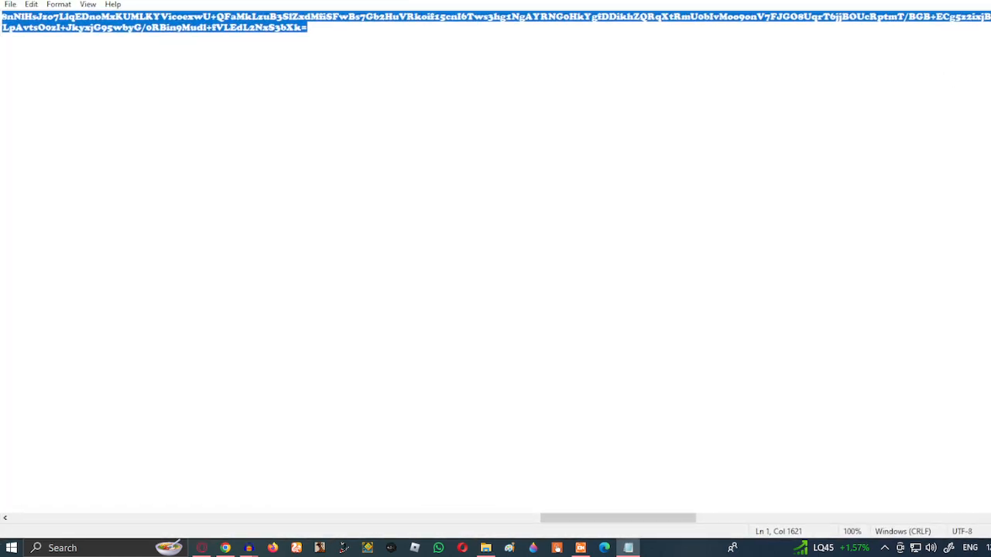
click(979, 0)
click(471, 236)
click(913, 10)
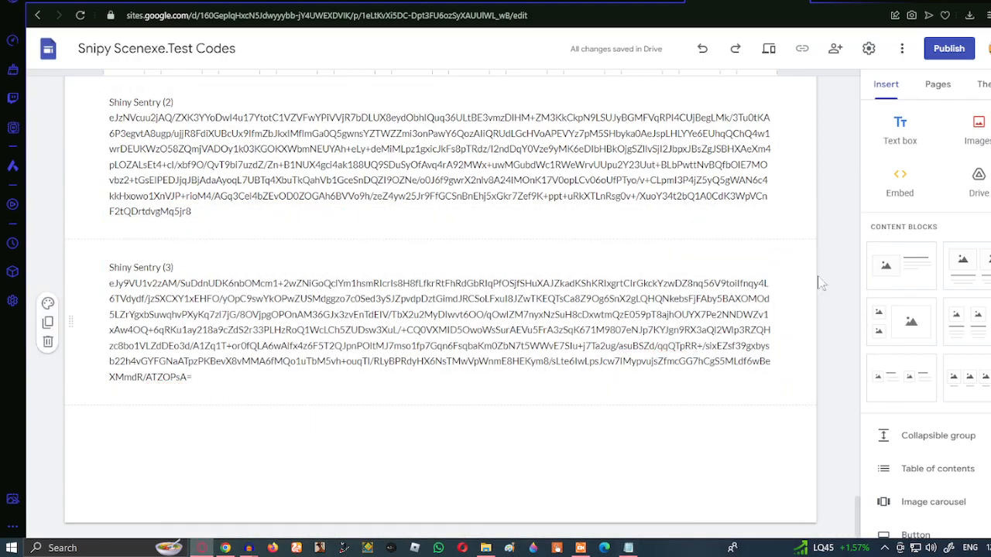
Insert a text box titled "Shiny Sentry Spawner" below the Shiny Sentry (3) code and paste the copied code into it
click(898, 128)
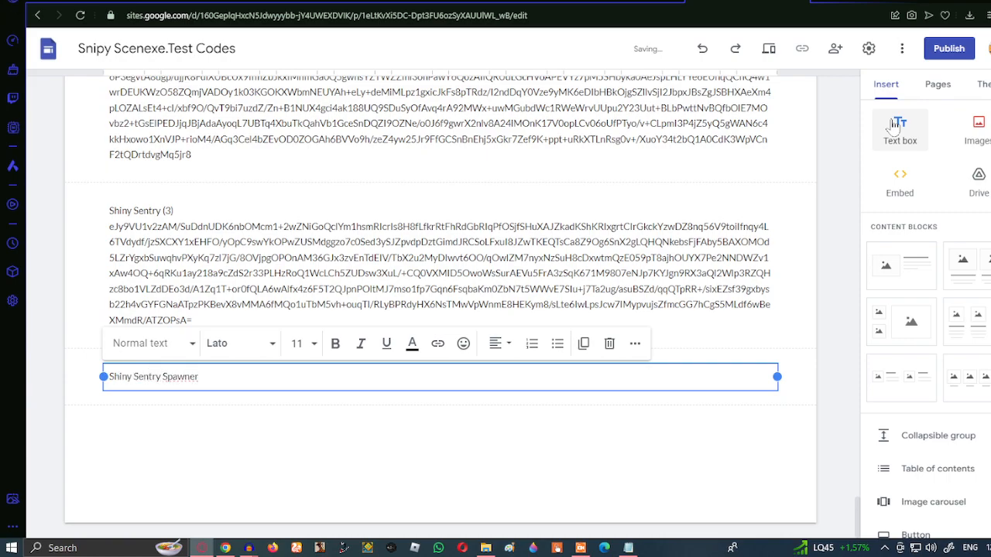
key(ctrl+v)
scroll(811, 189, down, 3)
click(842, 241)
scroll(821, 263, down, 5)
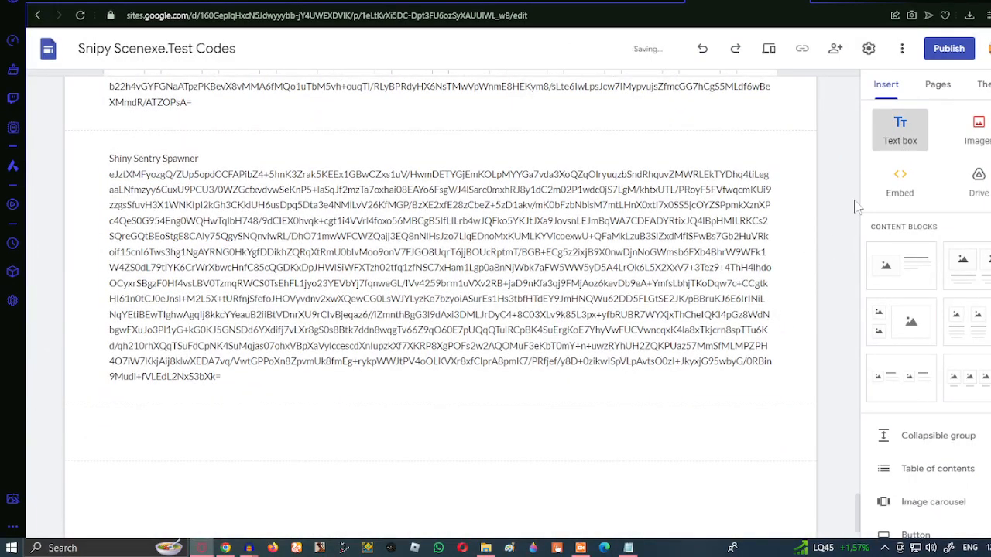
Insert a text box below Shiny Sentry Spawner, close its Notepad window, and copy the full code from the Scenexe.Test Swarm Sentry file
click(900, 130)
click(485, 548)
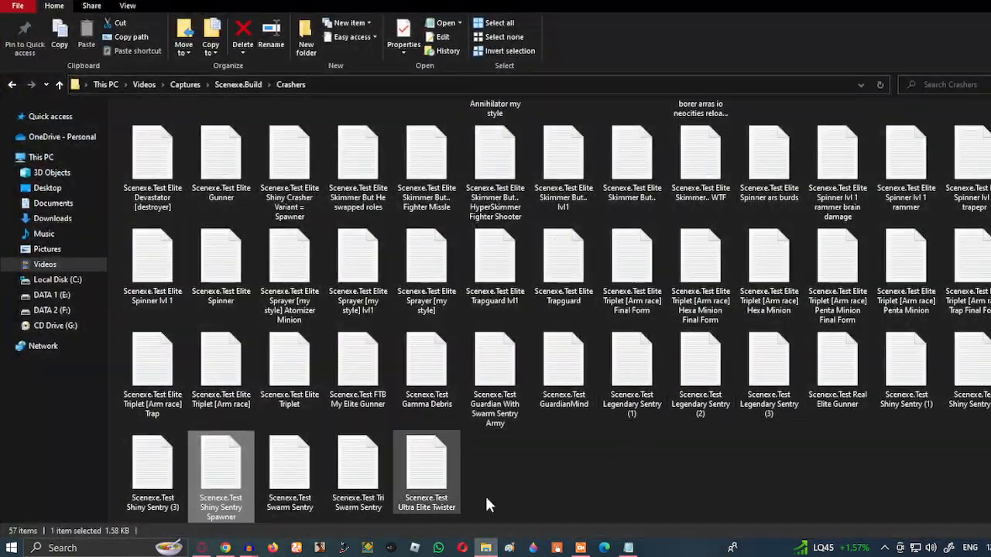
click(628, 548)
click(527, 234)
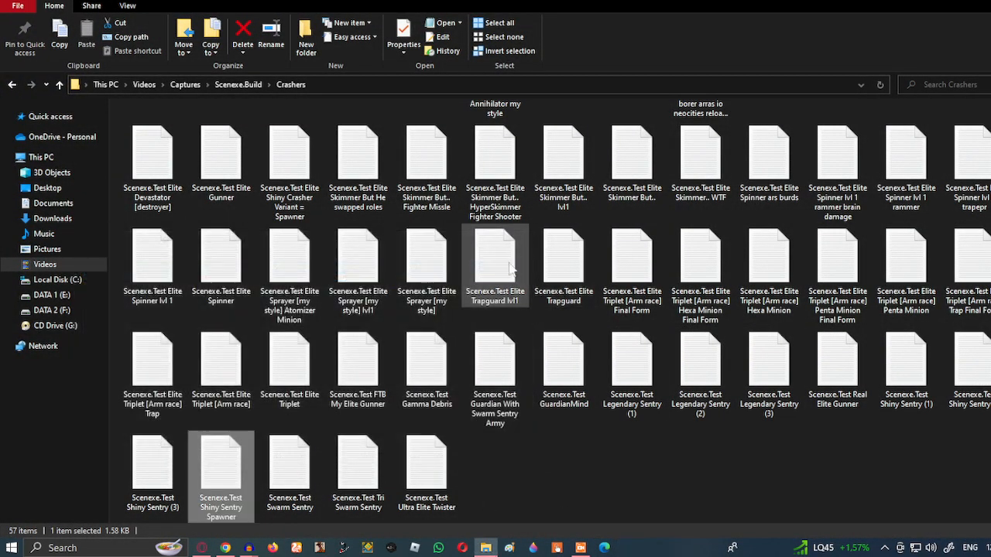
double_click(290, 465)
key(ctrl+a)
click(471, 236)
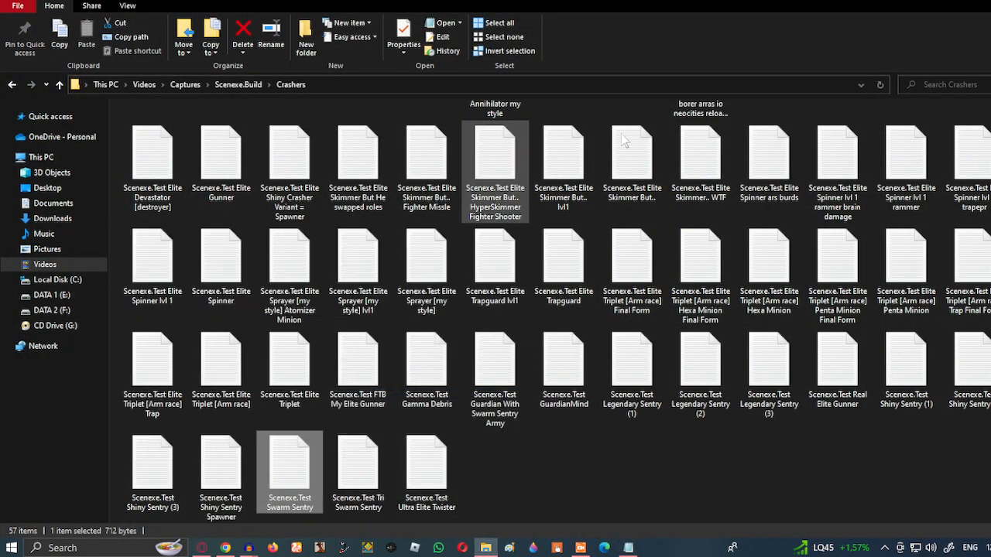
key(alt+Tab)
Title the new text box "Swarm Sentry" and paste the copied code under the title
text(S)
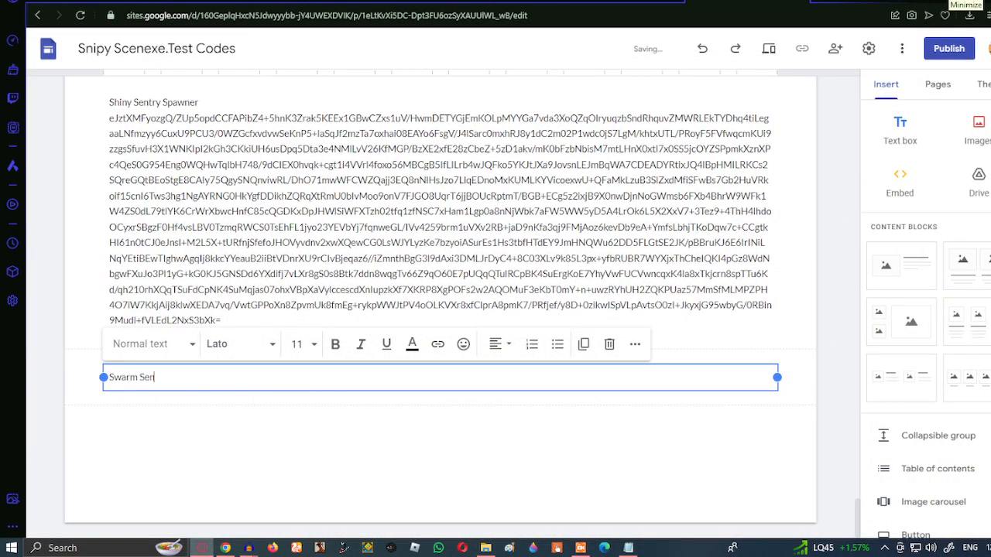
text(warm Sentry)
key(Return)
key(ctrl+v)
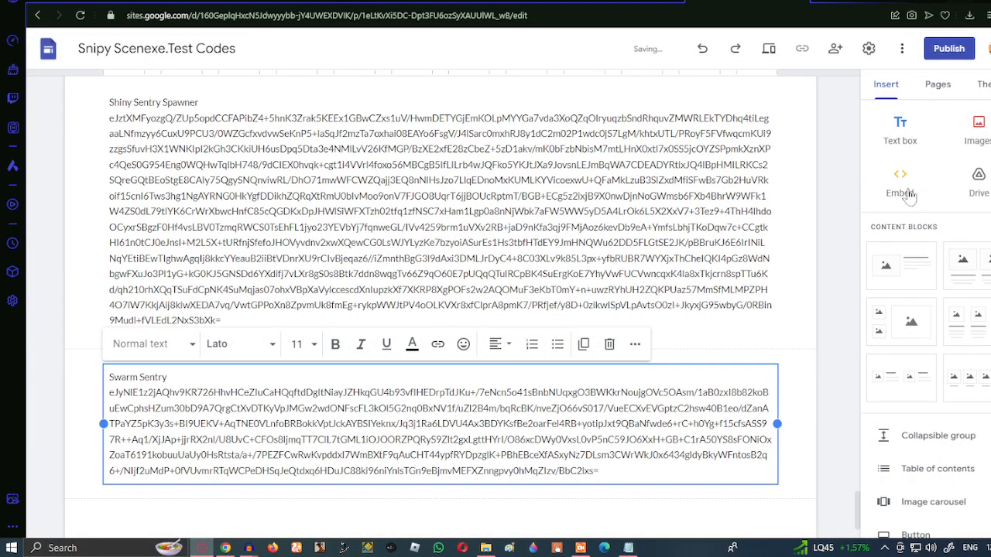
click(845, 292)
scroll(844, 292, down, 2)
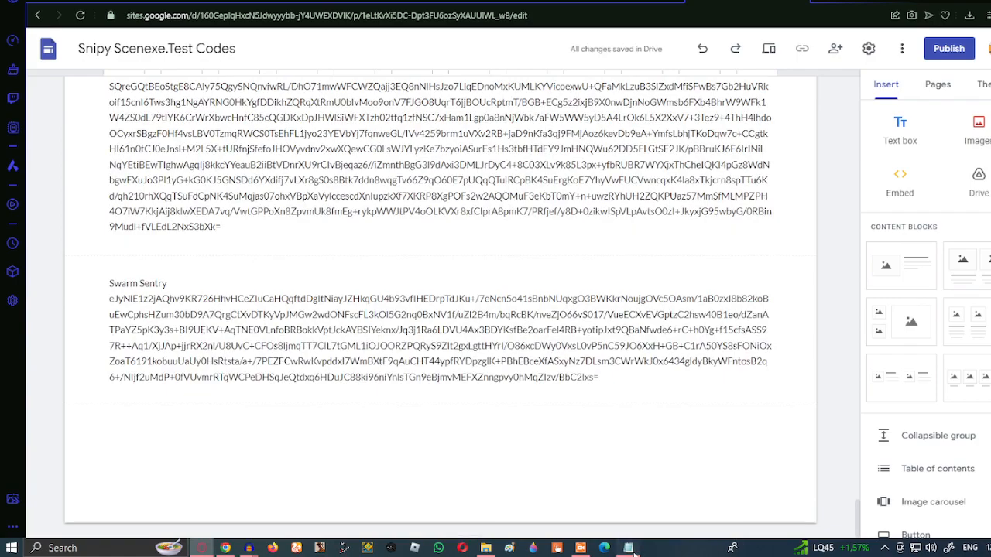
Close the Swarm Sentry Notepad window, copy the full code from the Scenexe.Test Tri Swarm Sentry file and return to Google Sites
click(628, 548)
click(525, 236)
click(487, 548)
double_click(357, 463)
click(286, 372)
key(ctrl+a)
click(471, 236)
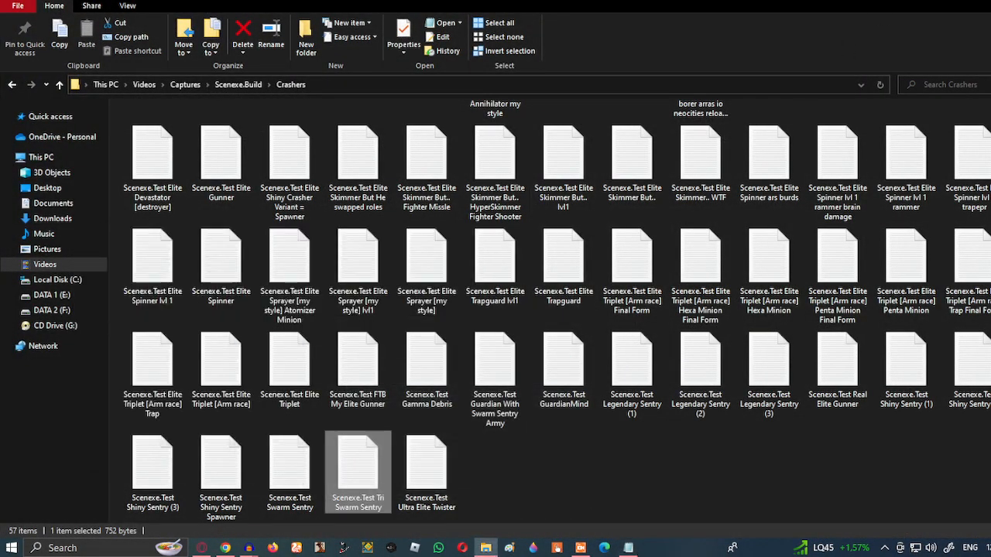
click(977, 2)
Insert a text box titled "Tri Swarm sentry" below the Swarm Sentry code and paste the copied code into it
click(900, 125)
text(Tri Swarm se)
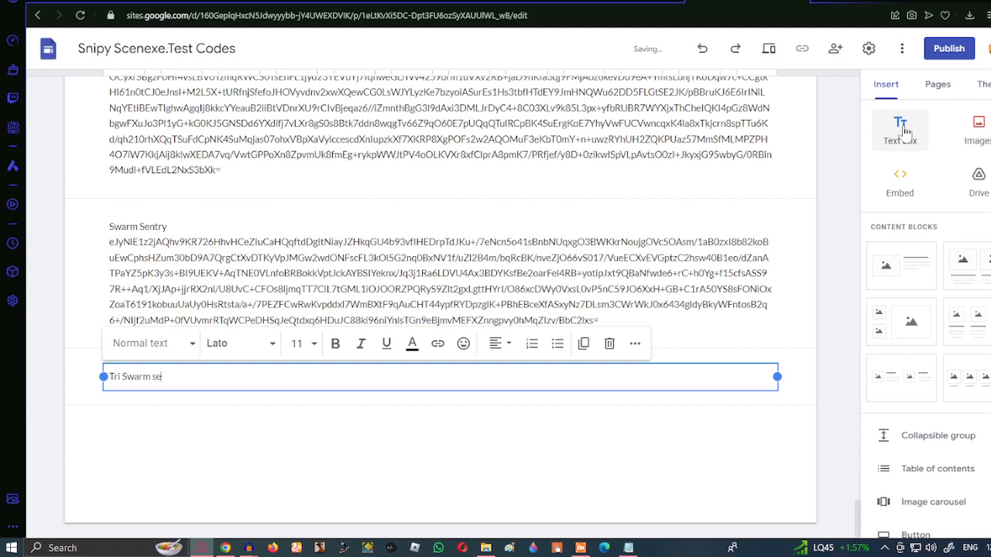
text(ntry)
key(Return)
key(ctrl+v)
scroll(809, 341, down, 3)
click(798, 354)
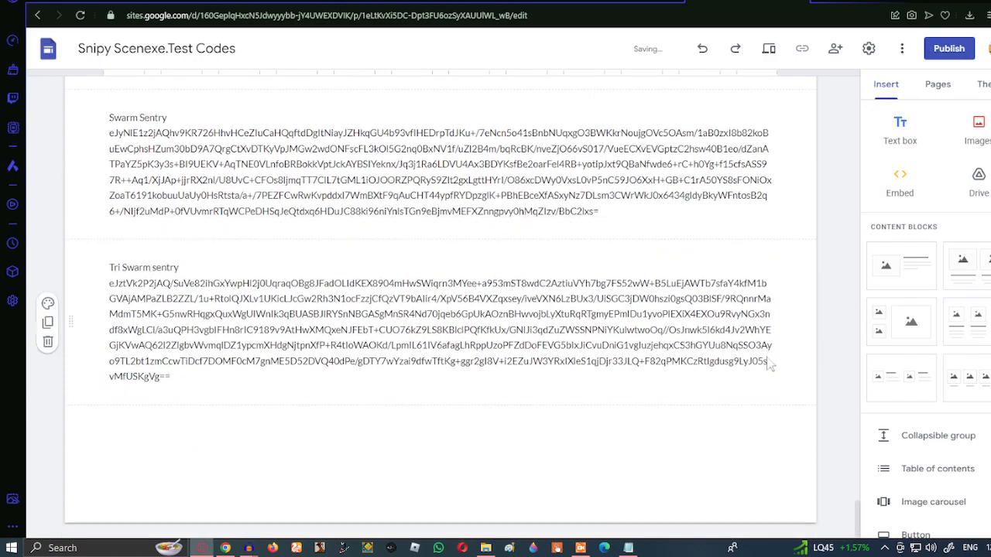
Switch to the Electrodynamix project in Audacity, stop its playback and minimize the window
click(249, 548)
click(338, 499)
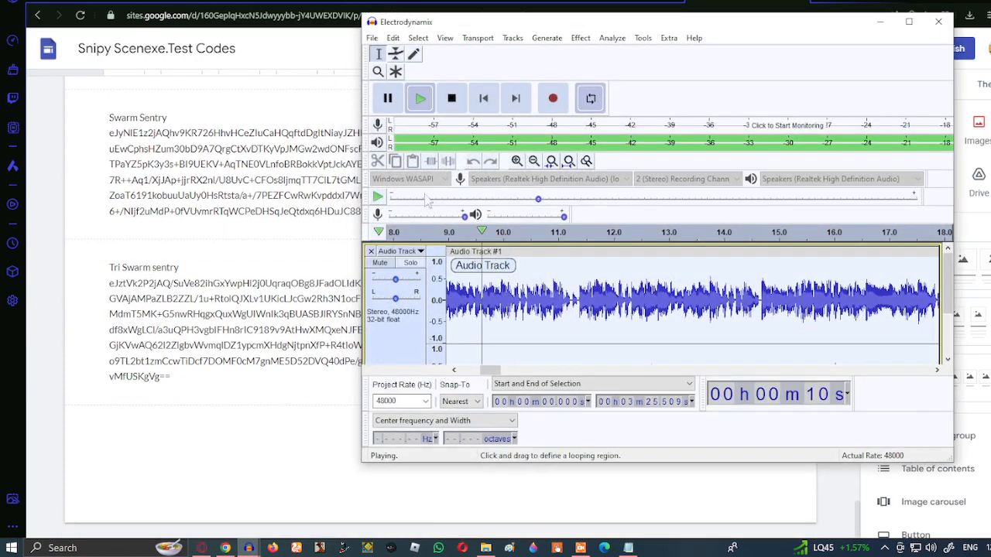
click(452, 97)
click(898, 20)
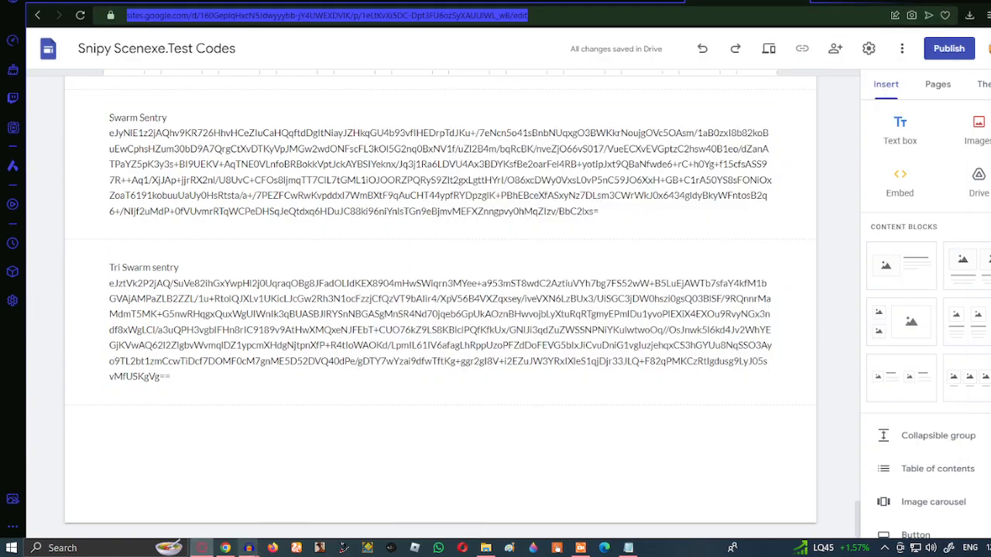
Bring up the "lost - CRIM3S" project in Audacity, start its playback and return to Google Sites
click(248, 548)
click(309, 430)
click(862, 7)
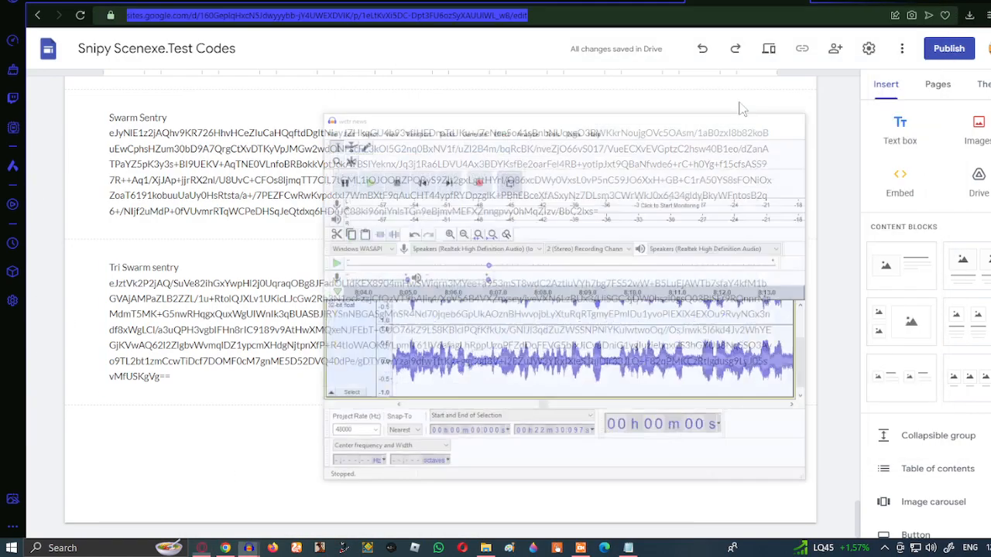
click(249, 548)
click(162, 495)
click(275, 119)
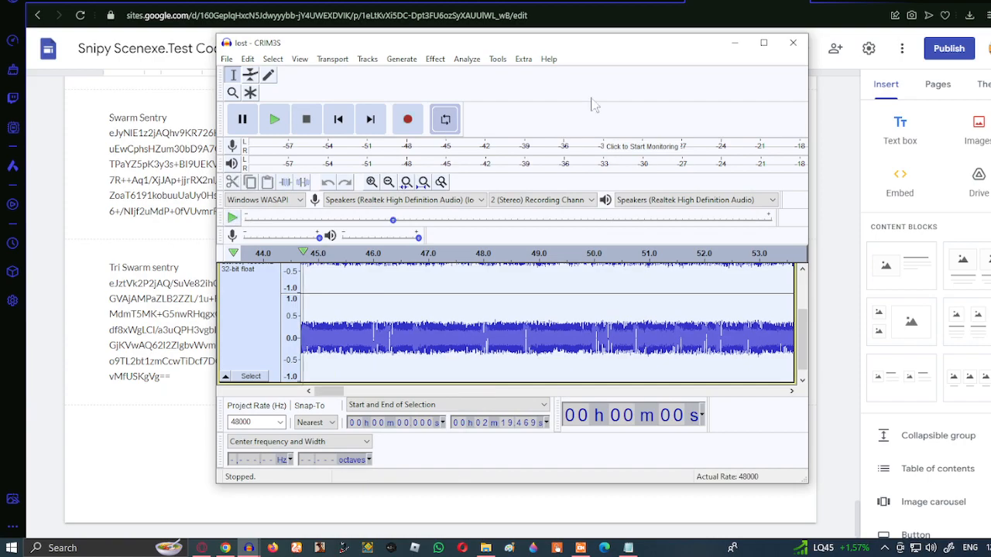
click(734, 44)
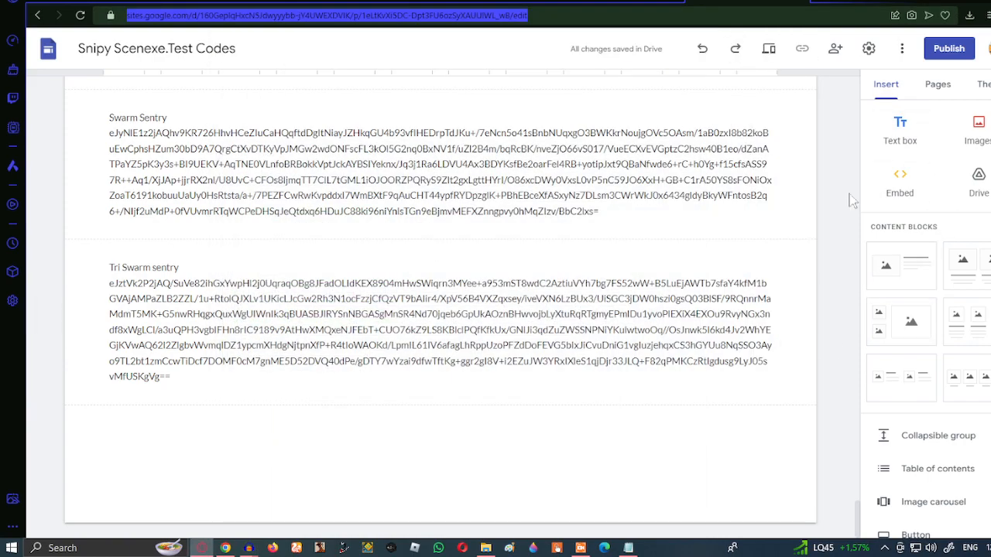
Insert a text box below Tri Swarm sentry and copy the full code from the Scenexe.Test Ultra Elite Twister file
click(900, 132)
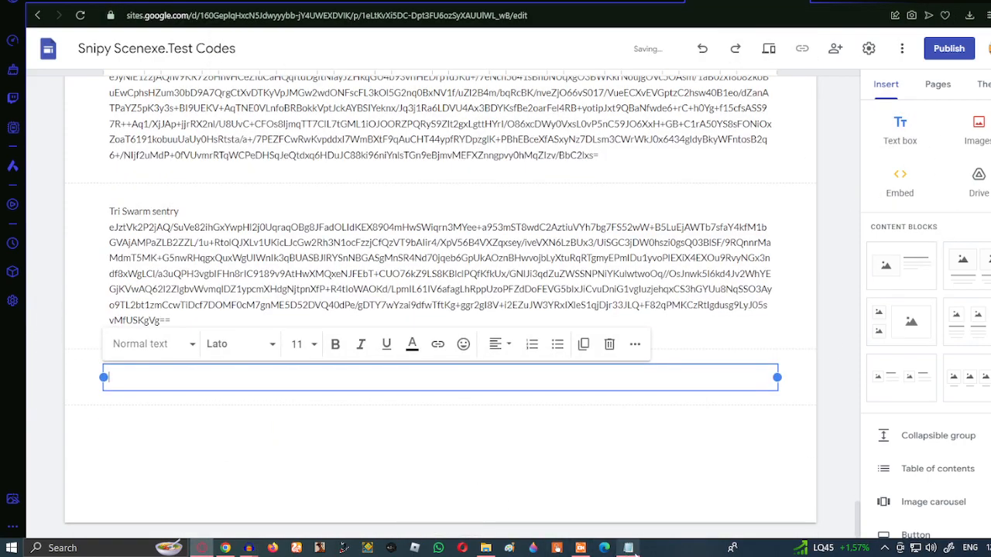
click(487, 549)
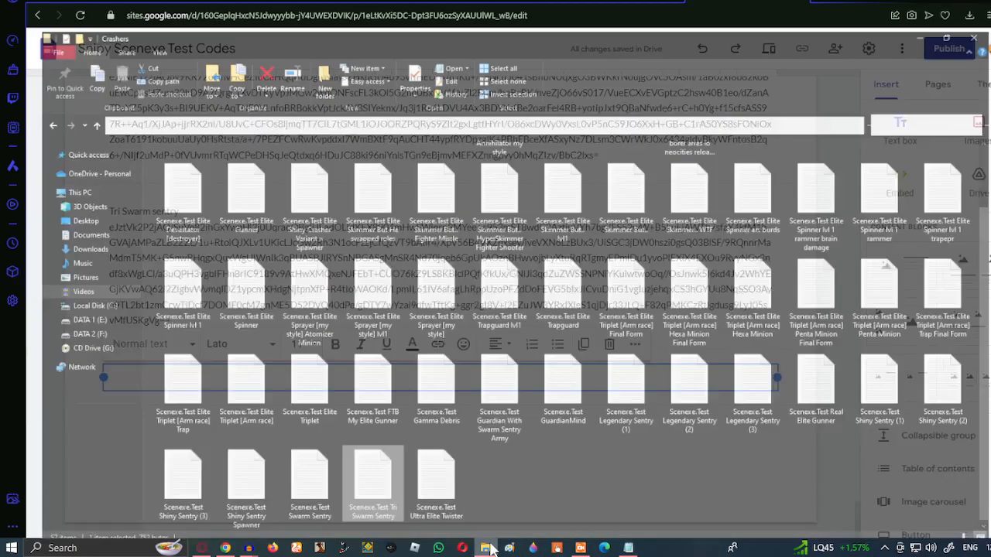
double_click(428, 470)
key(ctrl+a)
click(473, 238)
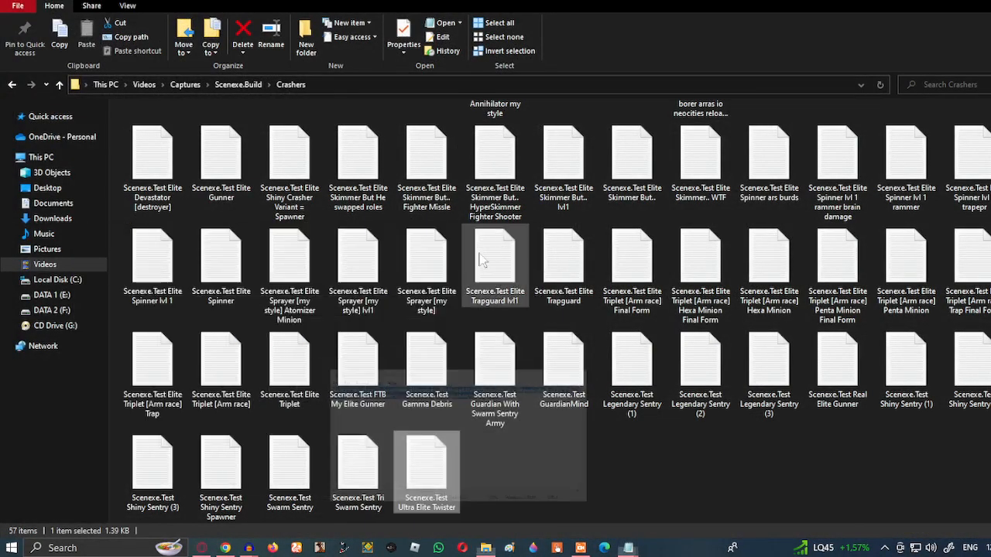
click(939, 9)
Title the new text box "Ultra Twister", paste the copied code under it and close the open Notepad windows
text(Ultra)
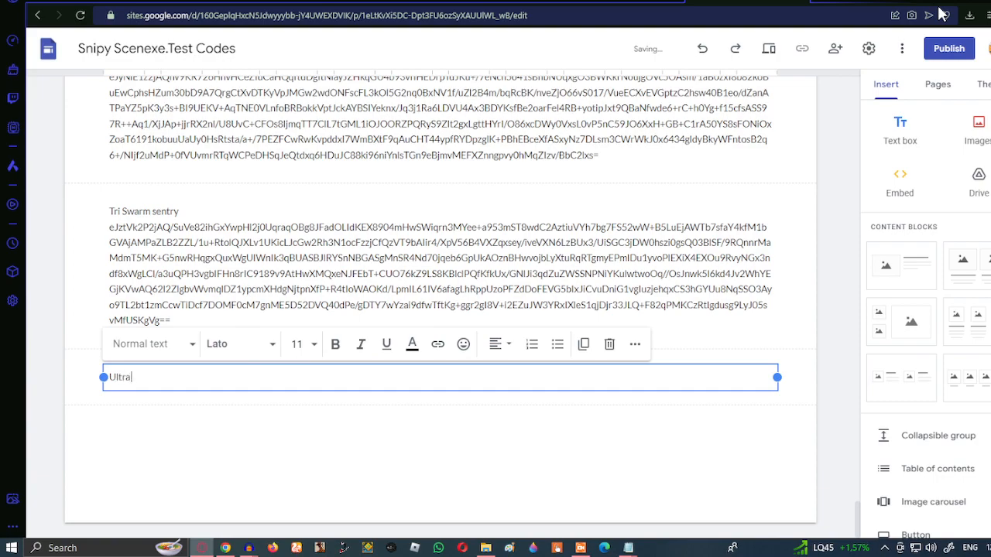
text( Twister)
key(Return)
key(ctrl+v)
mouse_move(628, 548)
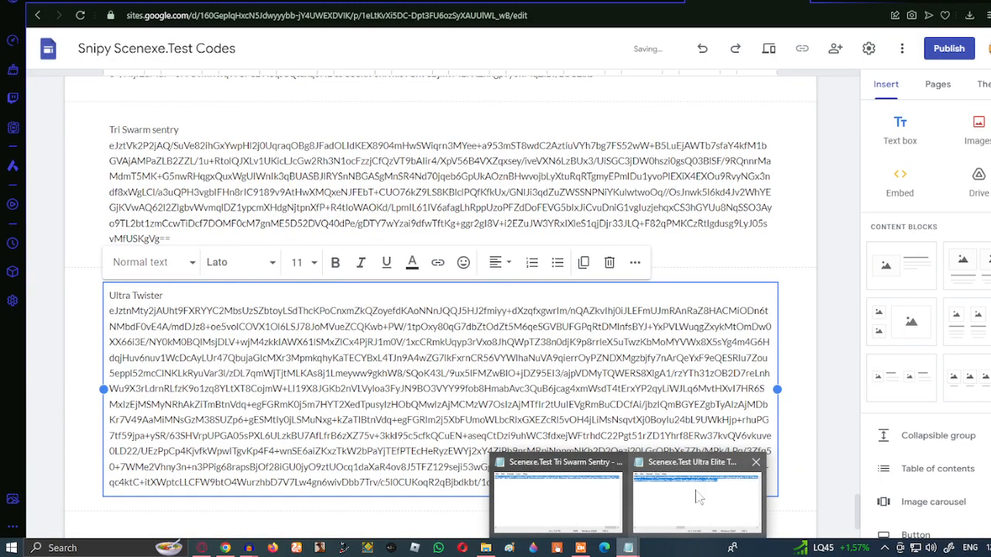
click(822, 372)
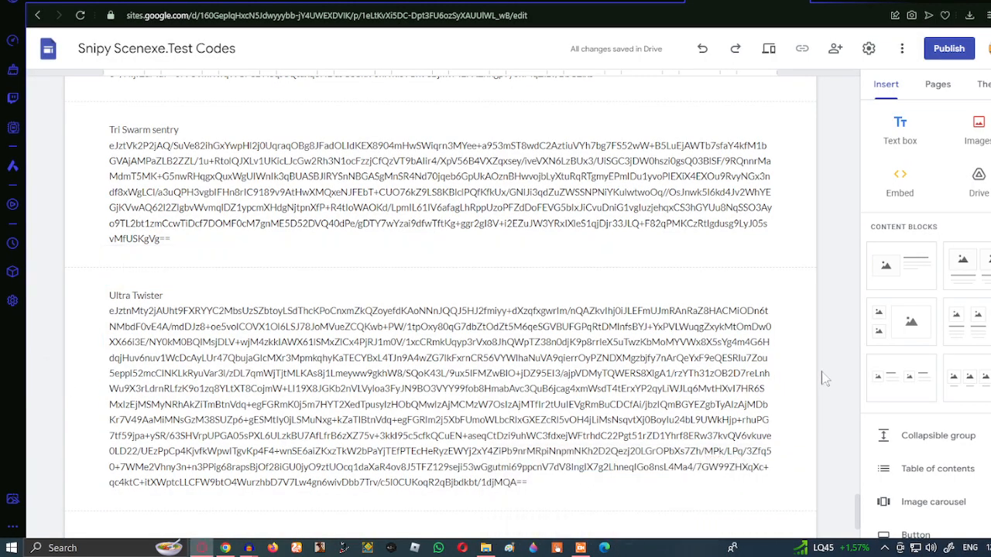
Add a new page named "BattleShip" to the site
scroll(823, 371, up, 15)
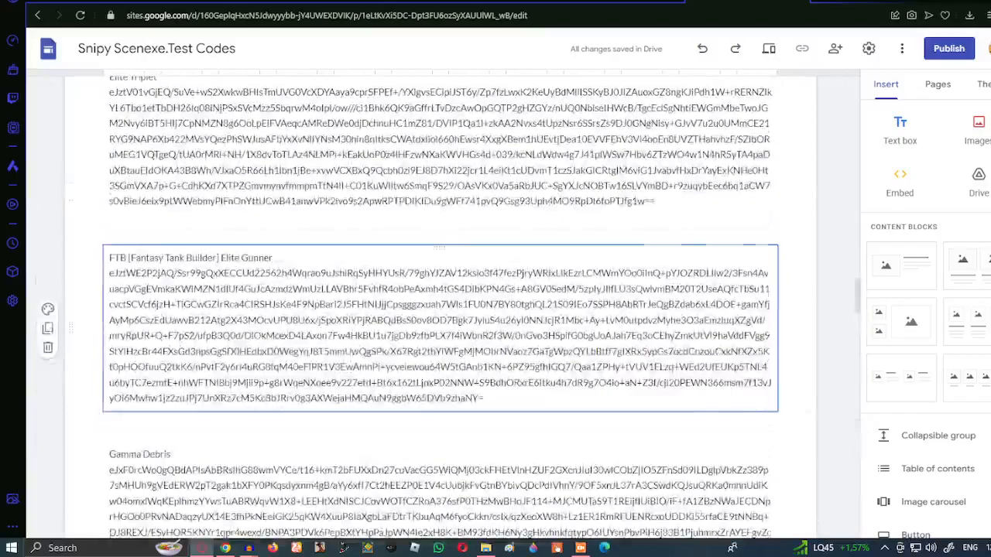
scroll(823, 372, up, 10)
click(938, 84)
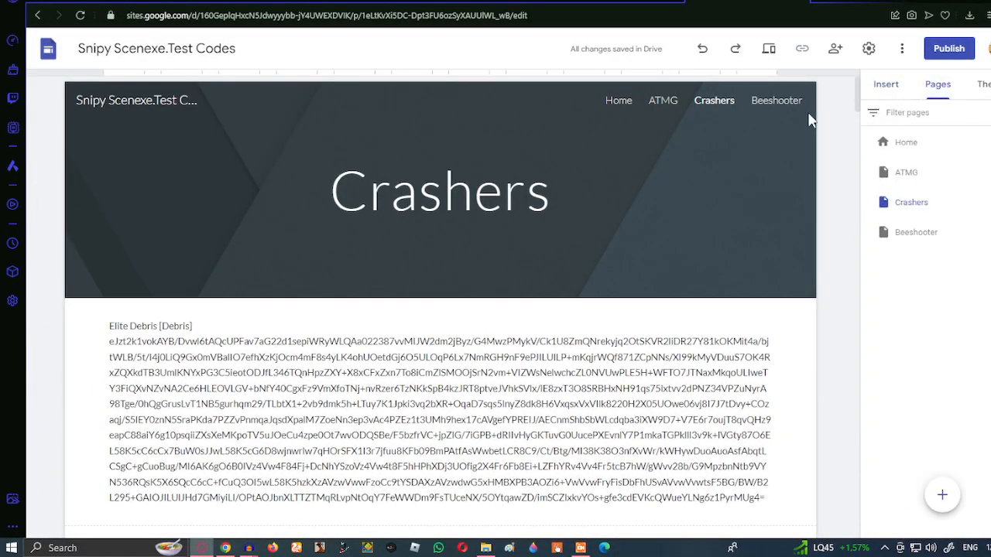
click(943, 500)
text(Battle Ship)
key(BackSpace)
key(BackSpace)
key(BackSpace)
key(BackSpace)
key(BackSpace)
text(Shipy)
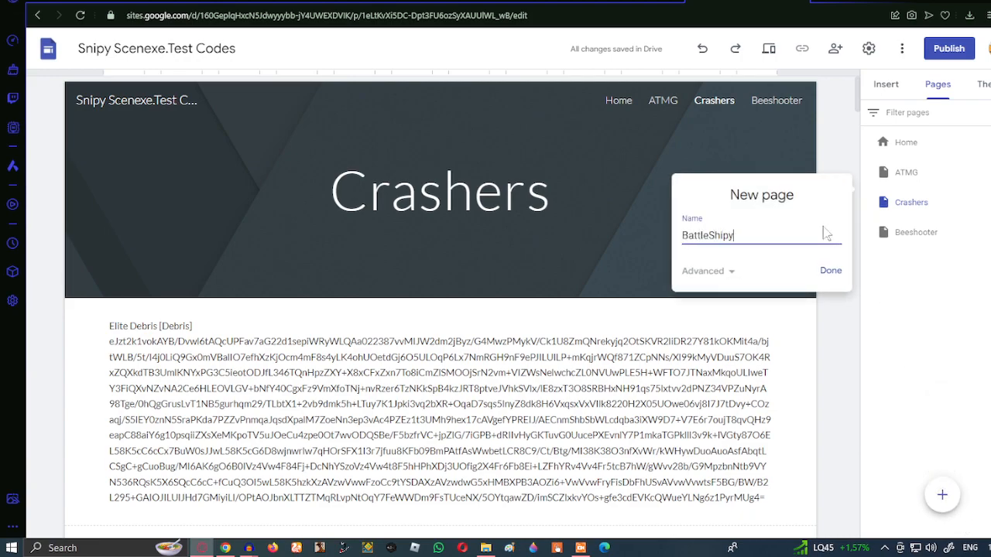
click(831, 281)
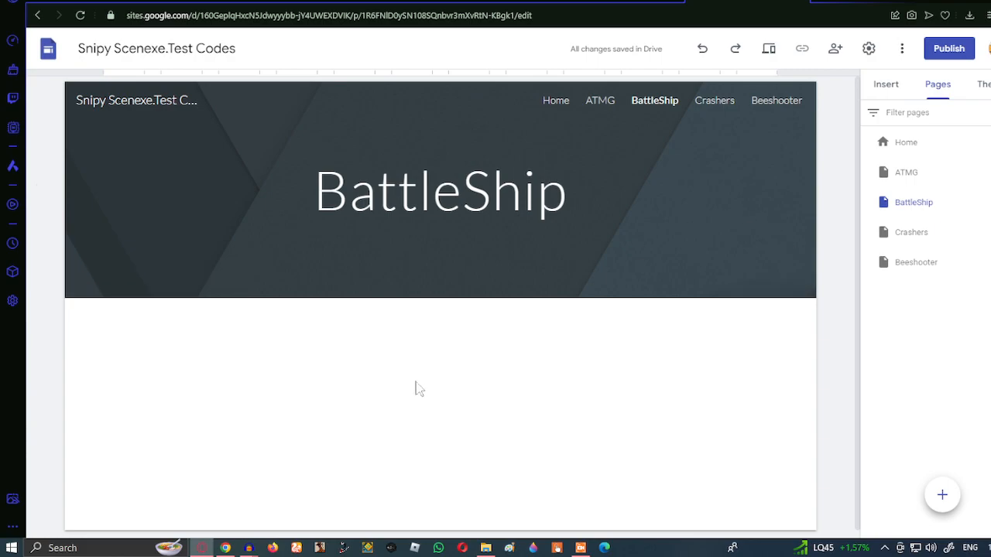
Insert a text box on the BattleShip page and copy the full code from the Scenexe.Test ADR Battleship file in the Battleships folder
scroll(535, 317, down, 1)
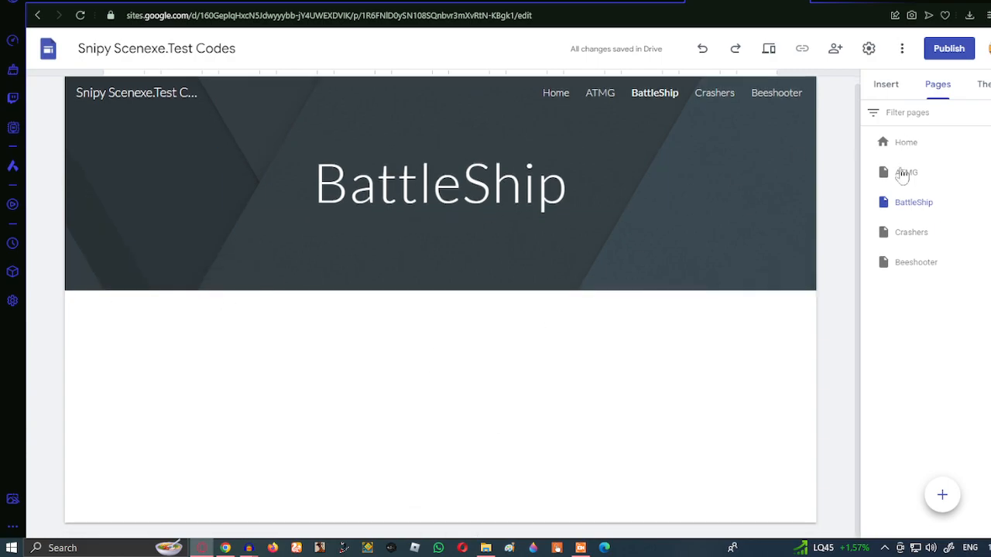
click(885, 85)
click(900, 130)
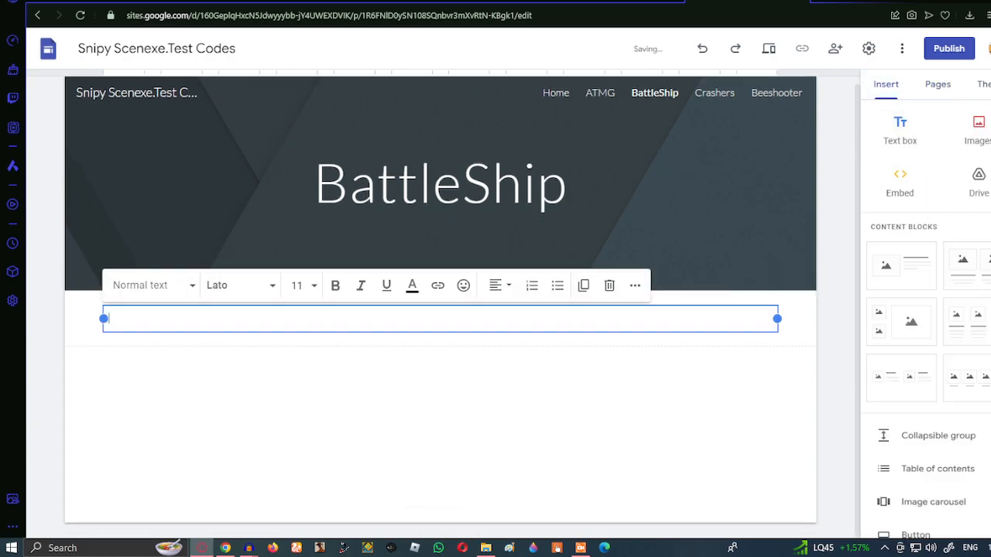
click(491, 547)
double_click(157, 160)
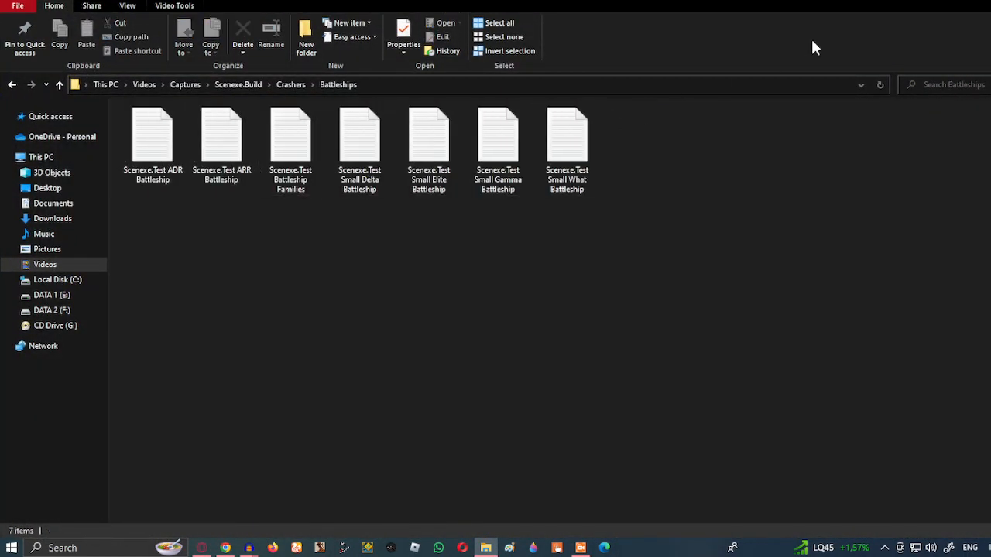
double_click(173, 147)
key(ctrl+a)
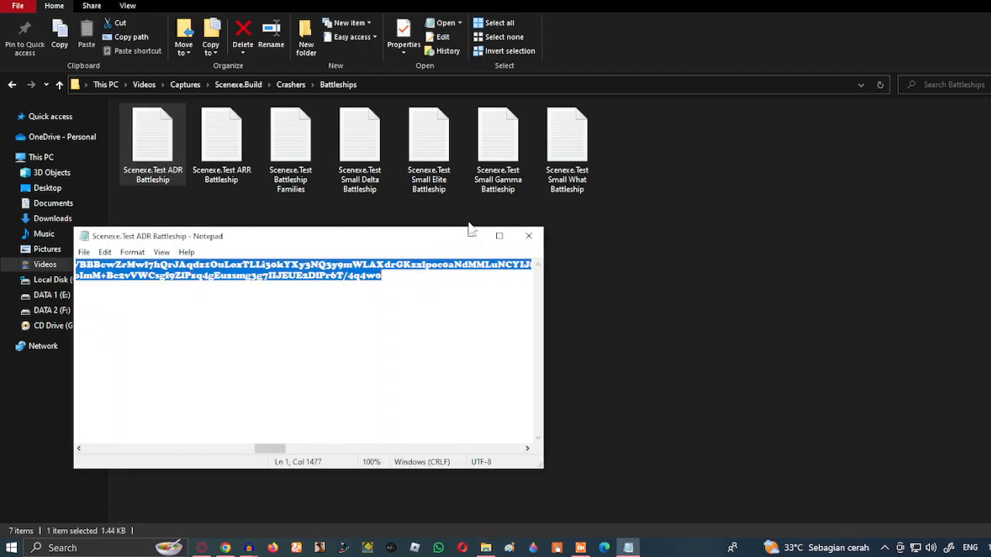
click(500, 232)
click(894, 20)
Title the BattleShip page's first text box "ADR Battleship" and paste the copied code under the title
text(ADR Battlesh)
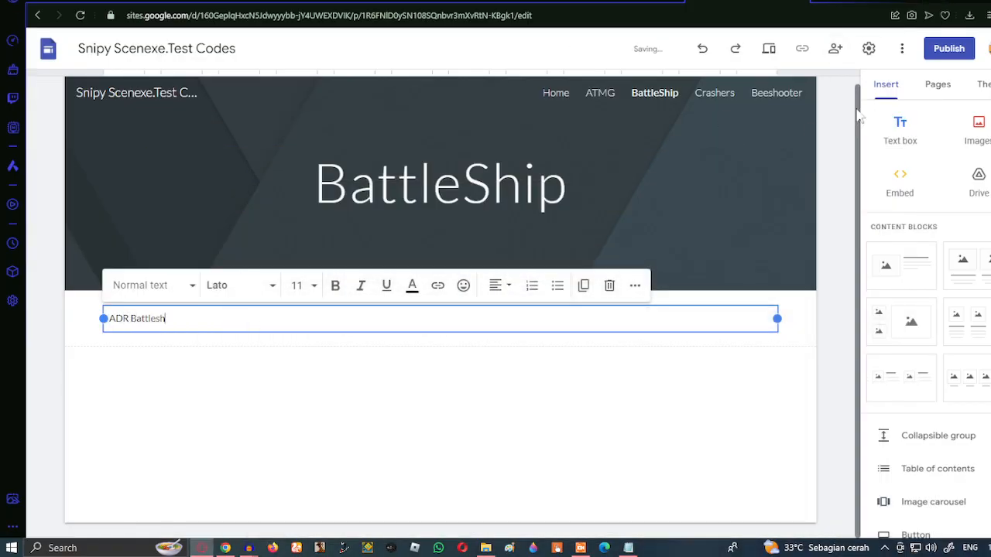
text(ip)
key(Return)
key(ctrl+v)
Add a text box titled "ARR Battleship" below ADR Battleship and paste in the full code from the Scenexe.Test ARR Battleship file
click(898, 133)
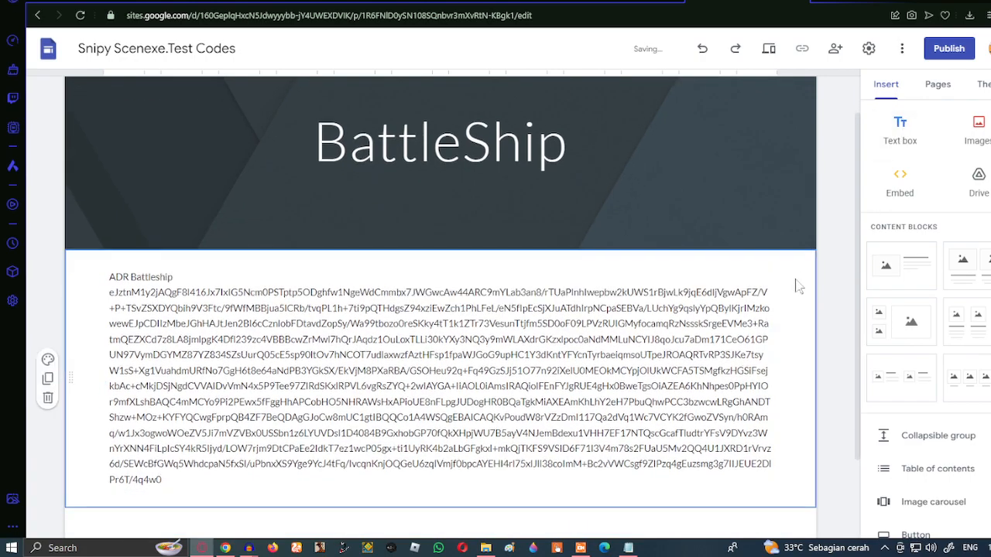
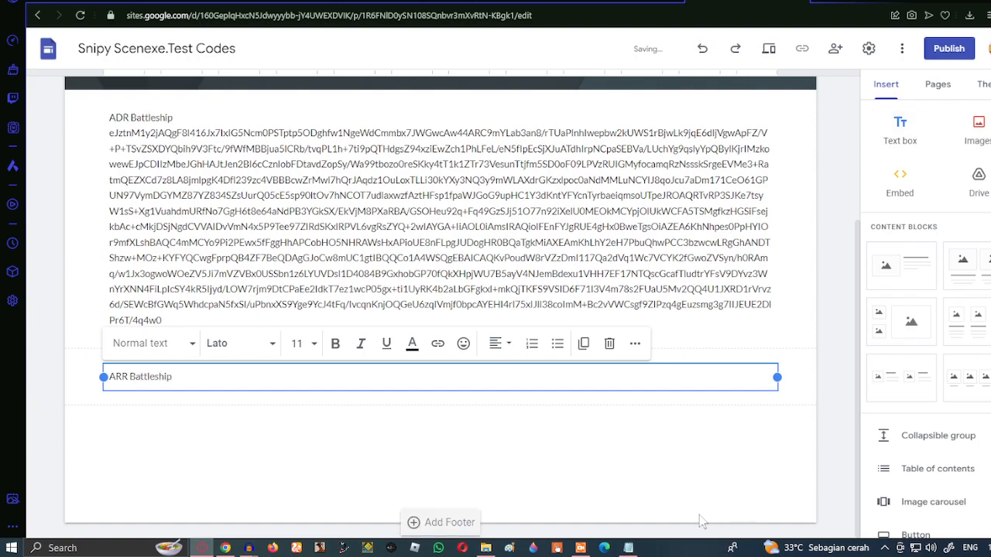
click(628, 547)
click(529, 237)
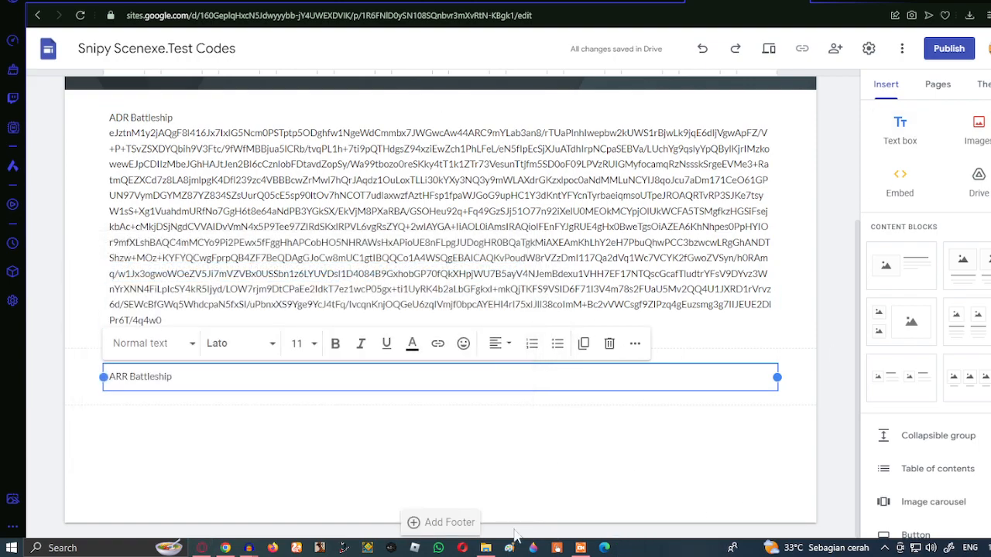
click(485, 547)
double_click(231, 151)
key(ctrl+a)
click(469, 239)
click(966, 1)
key(Return)
key(ctrl+v)
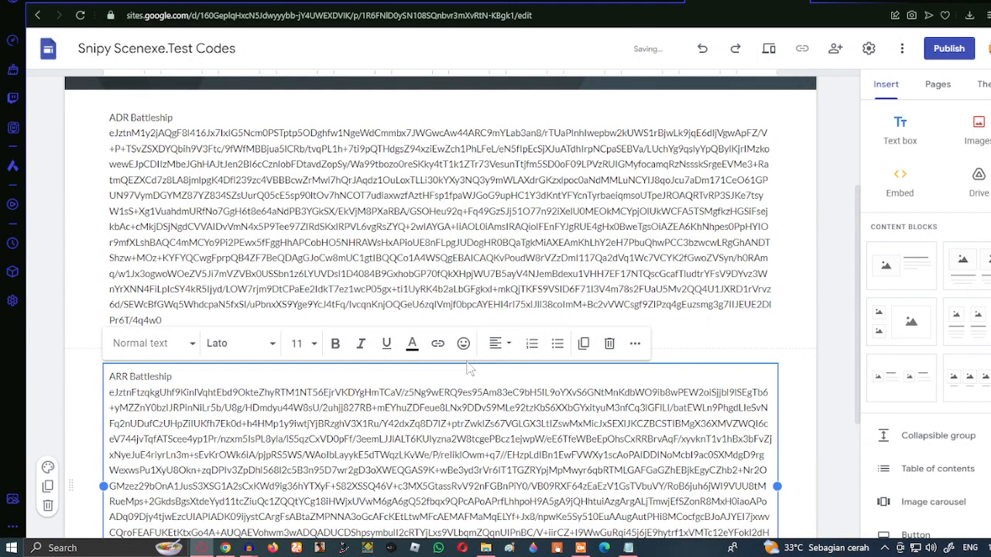
Add a text box titled "Battleship Families" below ARR Battleship and paste in the full code from the Scenexe.Test Battleship Families file
click(910, 135)
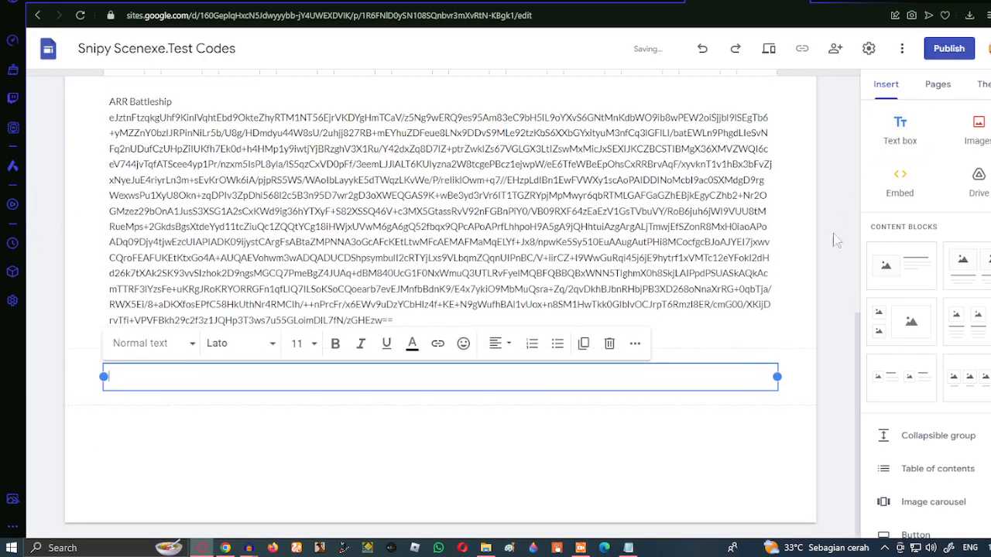
click(486, 548)
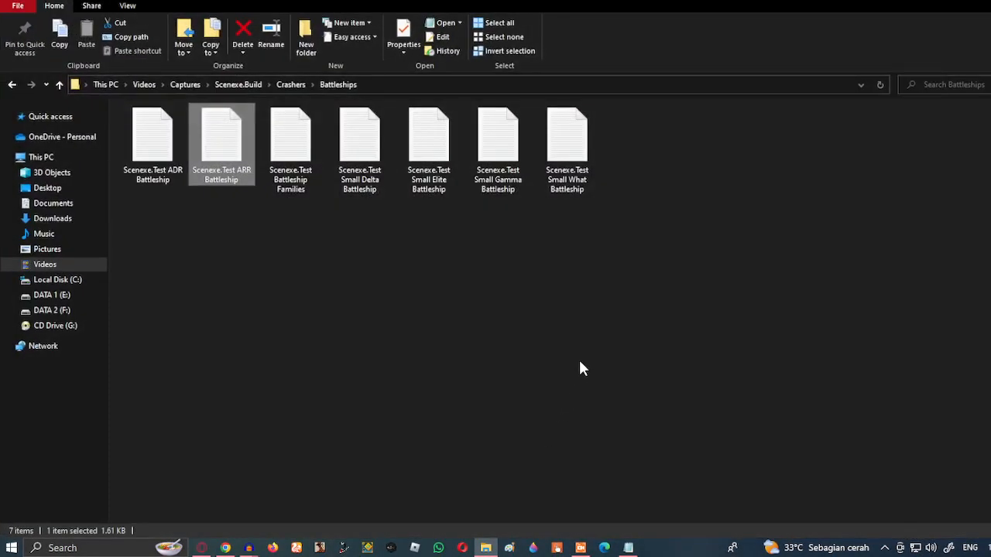
key(alt+Tab)
text(B)
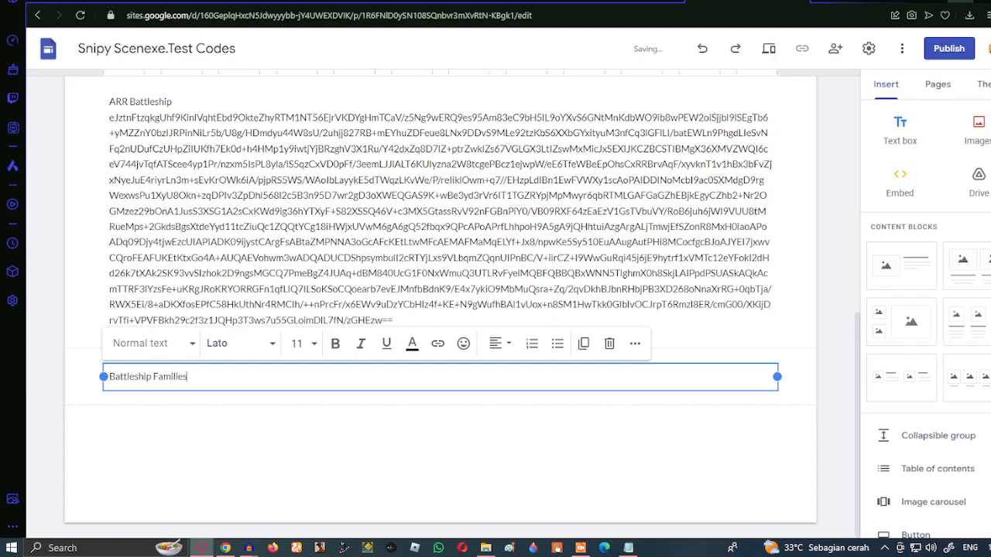
click(485, 547)
click(300, 147)
key(ctrl+a)
key(ctrl+c)
key(alt+F4)
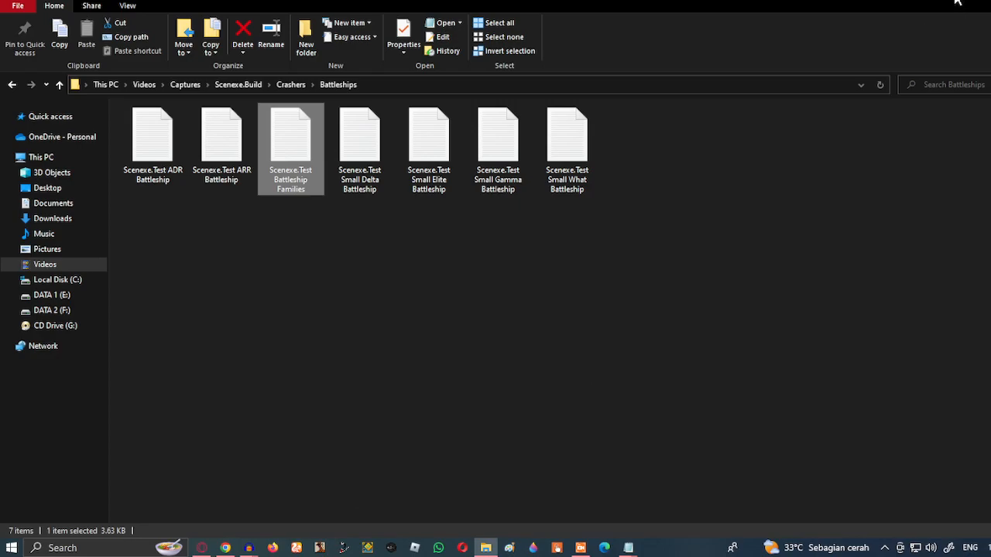
key(alt+Tab)
key(ctrl+v)
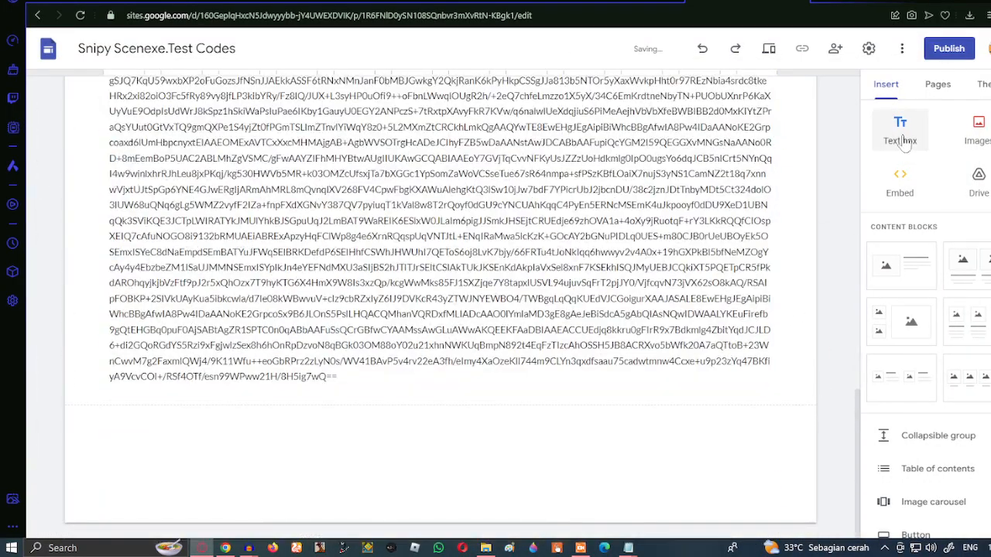
Add a text box titled "Small DBattleship" below Battleship Families and paste in the full code from the Scenexe.Test Small Delta Battleship file
click(485, 547)
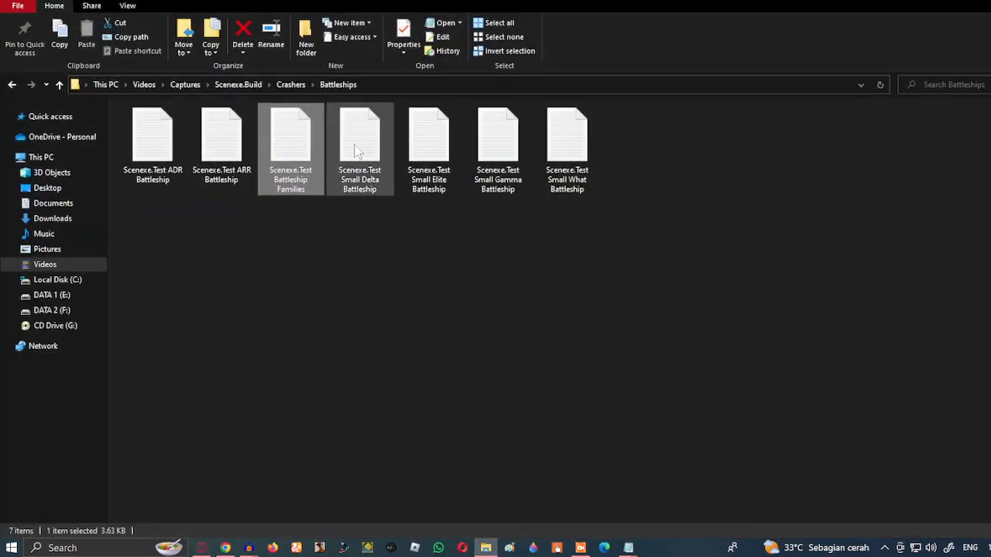
double_click(380, 186)
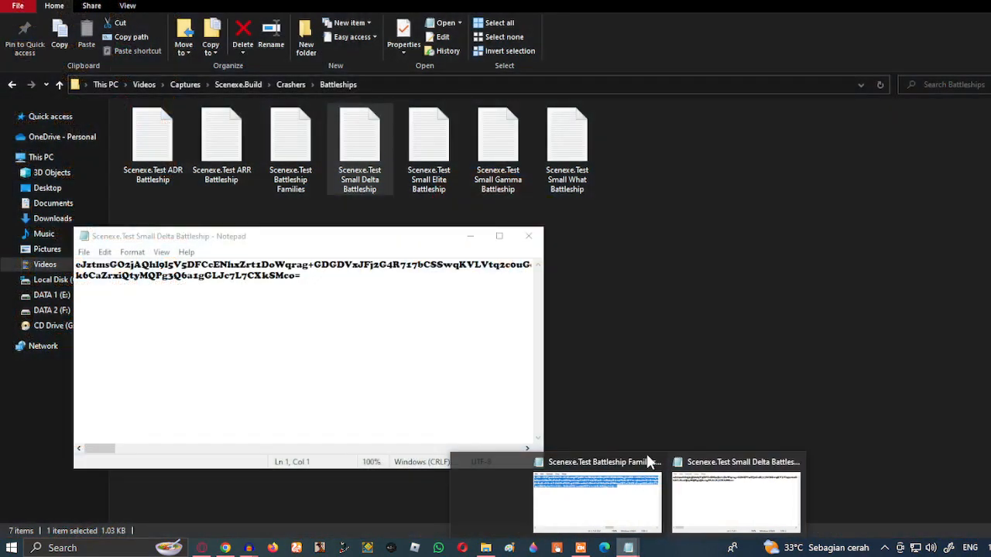
mouse_move(621, 464)
key(ctrl+a)
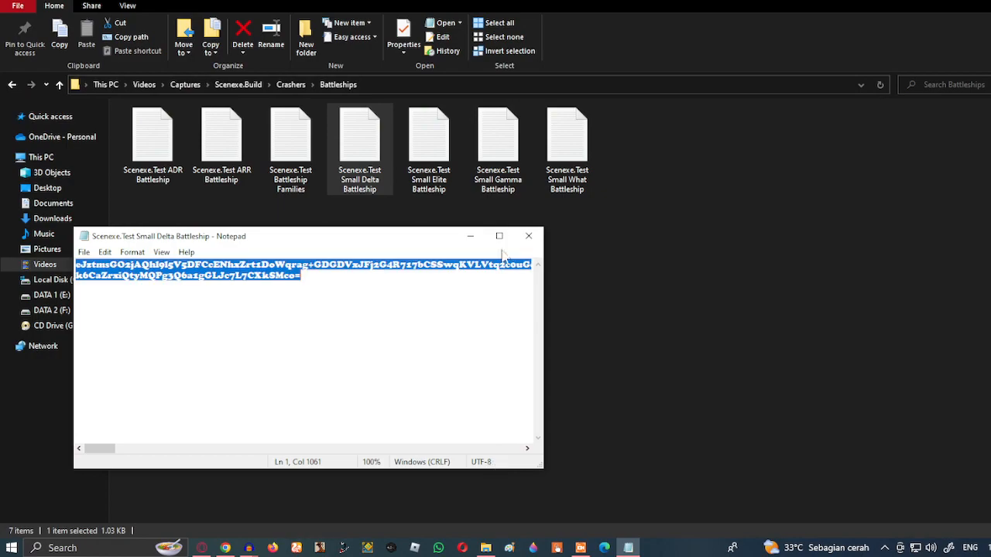
click(482, 236)
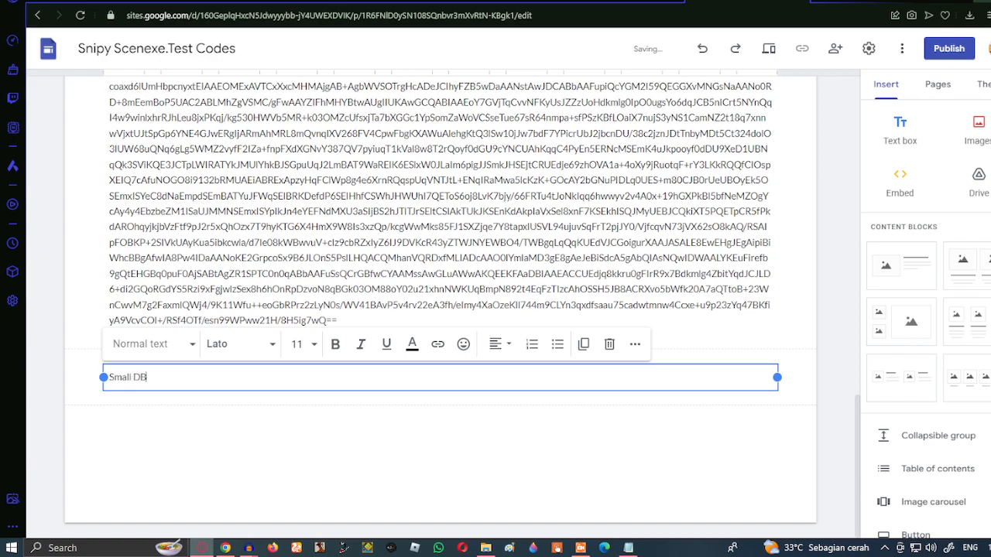
text(p)
key(Return)
key(ctrl+v)
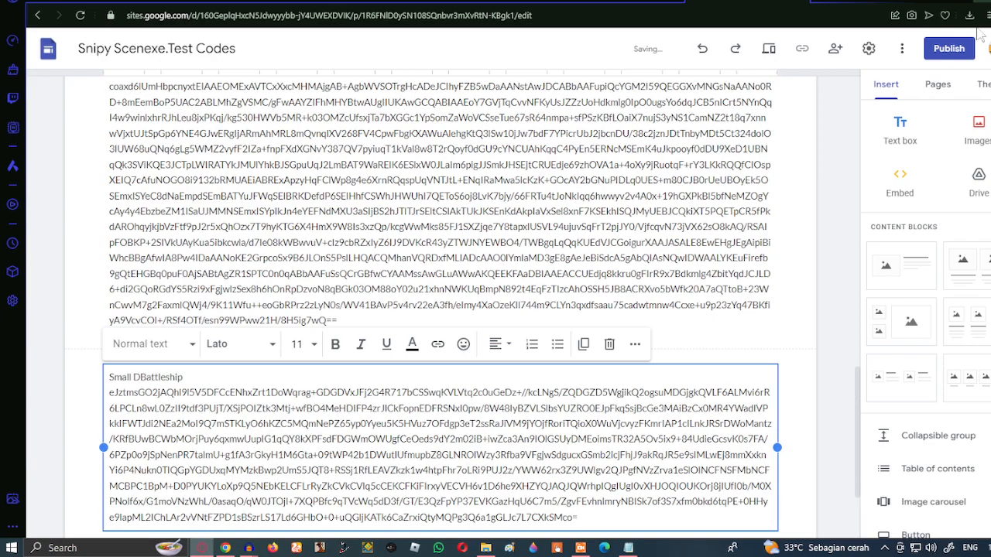
scroll(917, 196, down, 5)
scroll(824, 279, down, 3)
click(825, 277)
scroll(908, 230, up, 5)
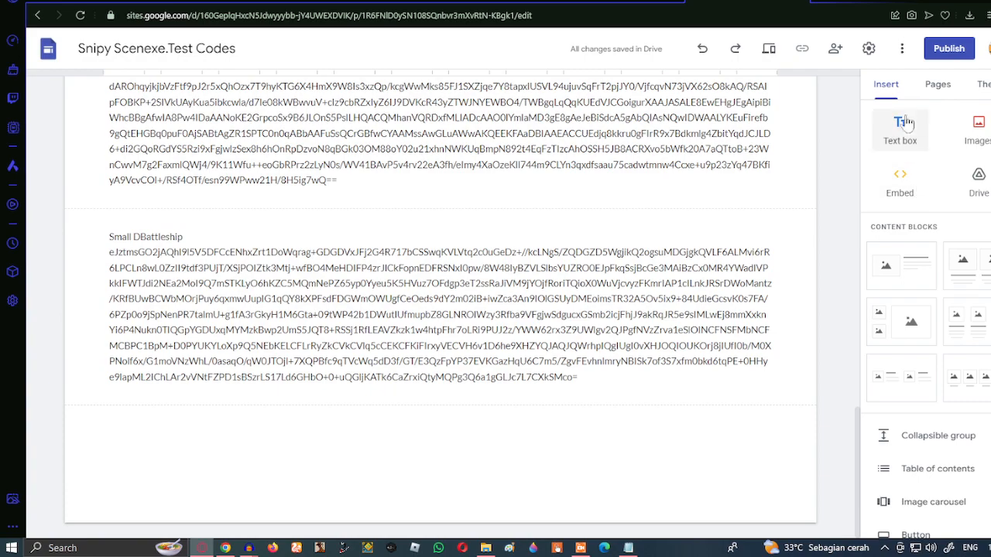
Add a text box titled "Small EBattleship" below Small DBattleship and paste in the full code from the Scenexe.Test Small Elite Battleship file
click(904, 127)
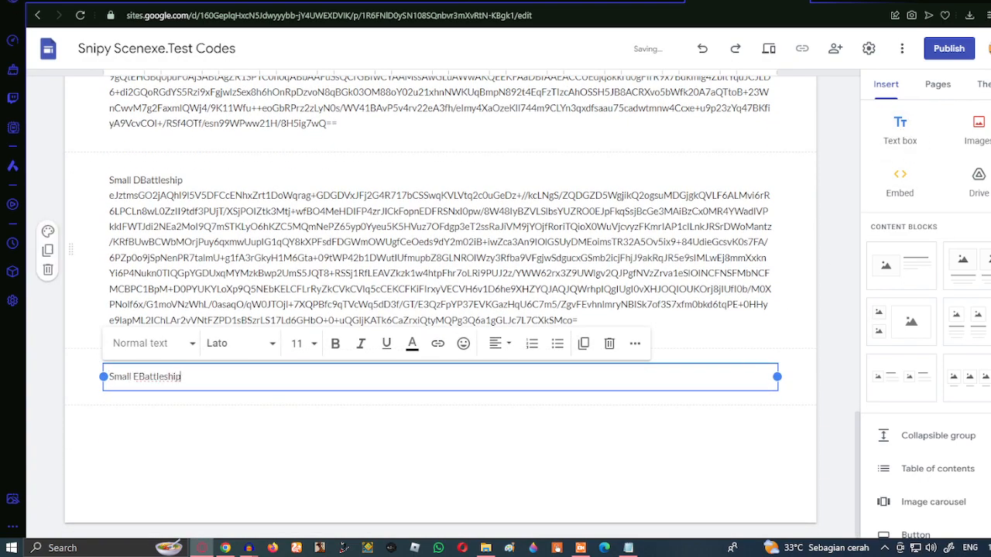
click(485, 547)
click(628, 548)
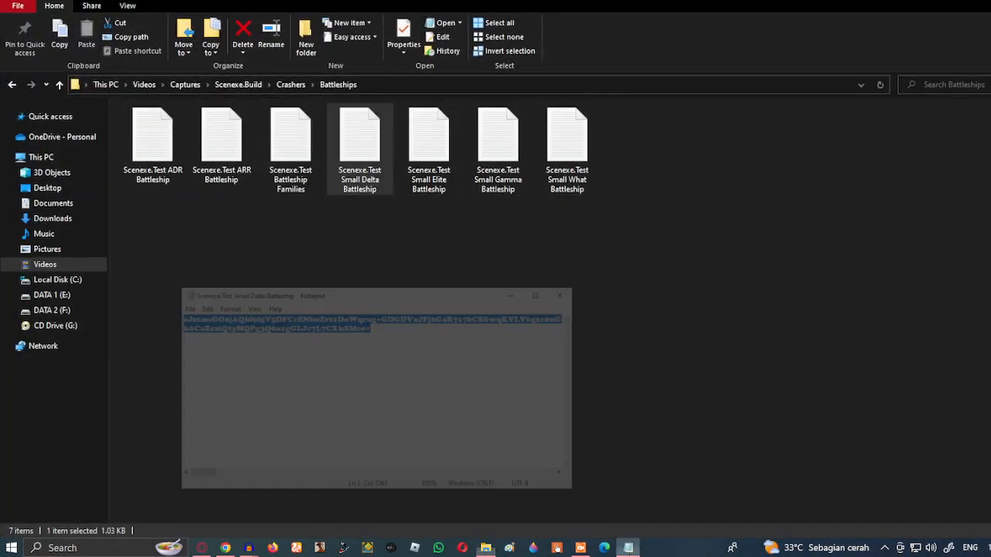
click(539, 229)
click(437, 135)
double_click(437, 135)
key(ctrl+a)
click(477, 230)
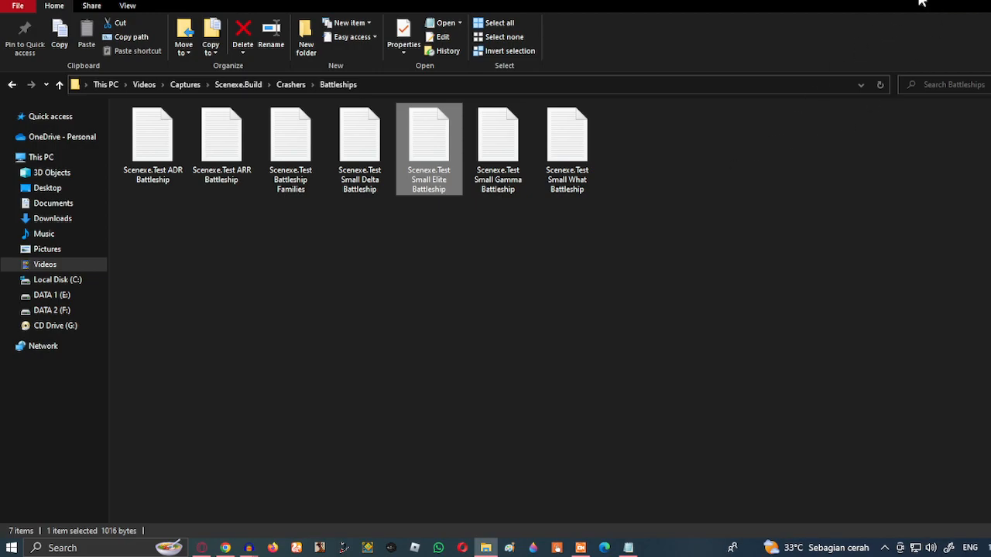
click(955, 12)
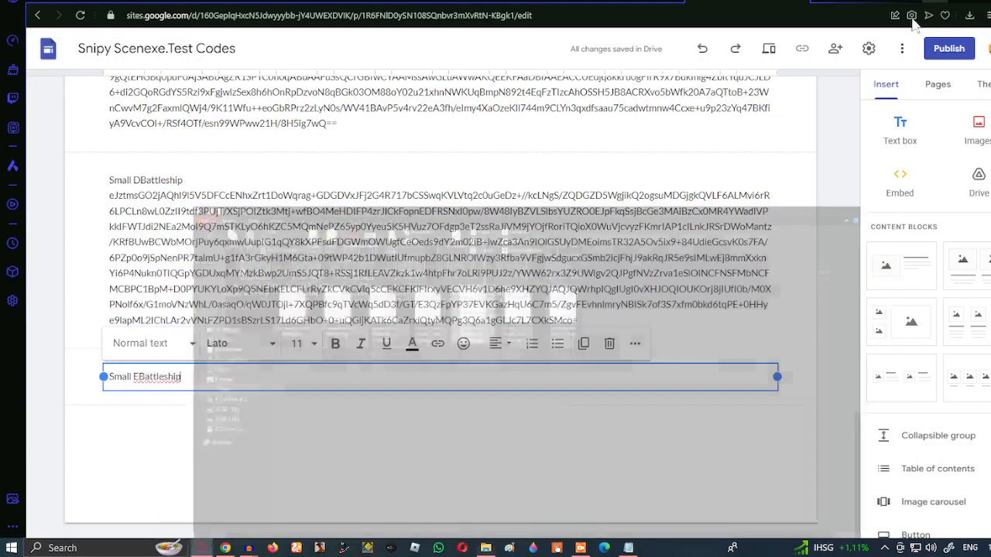
key(ctrl+v)
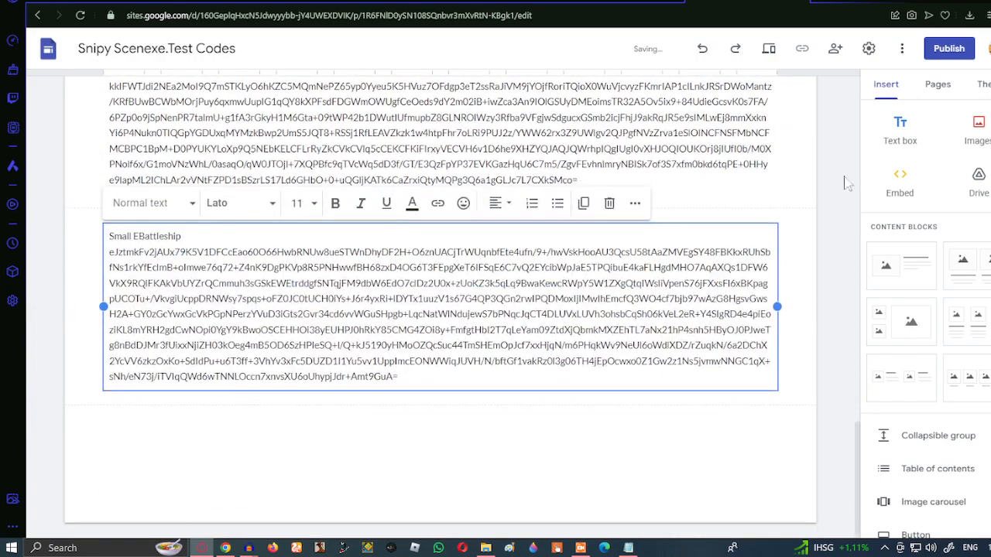
Add a text box titled "Small GBattleship" below Small EBattleship and paste in the full code from the Scenexe.Test Small Gamma Battleship file
click(899, 130)
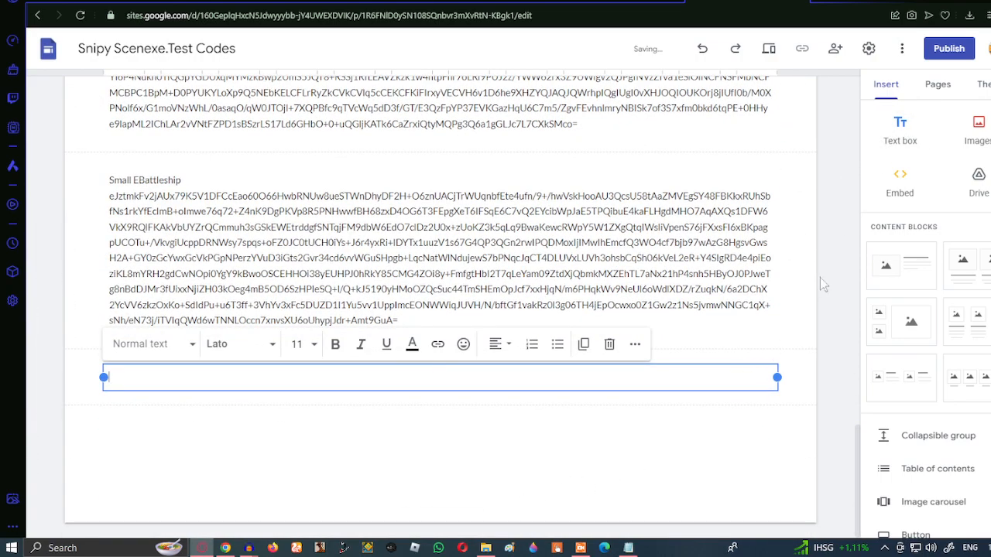
text(Sm)
text(all Gamma Battleship)
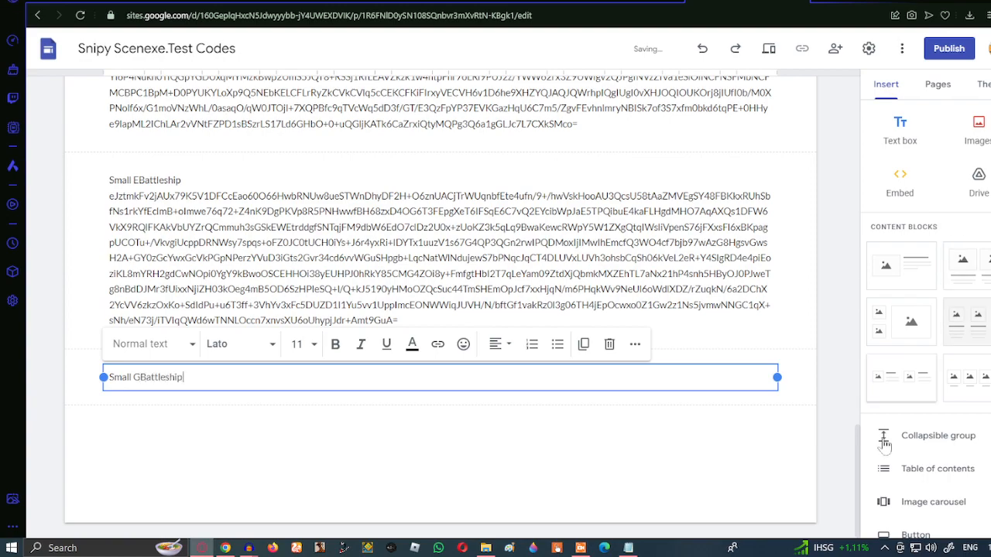
click(486, 548)
double_click(495, 186)
key(ctrl+a)
click(532, 237)
click(473, 224)
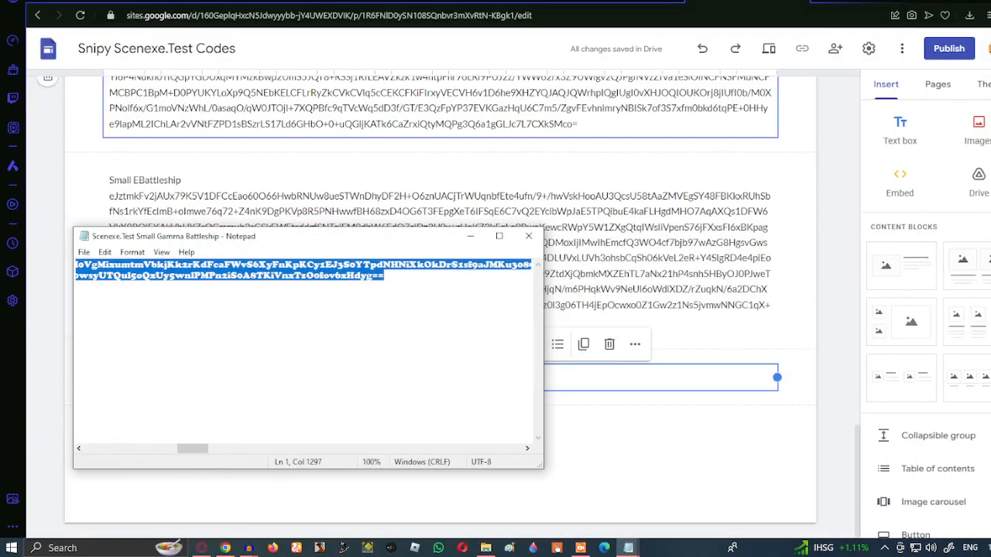
click(468, 237)
key(ctrl+v)
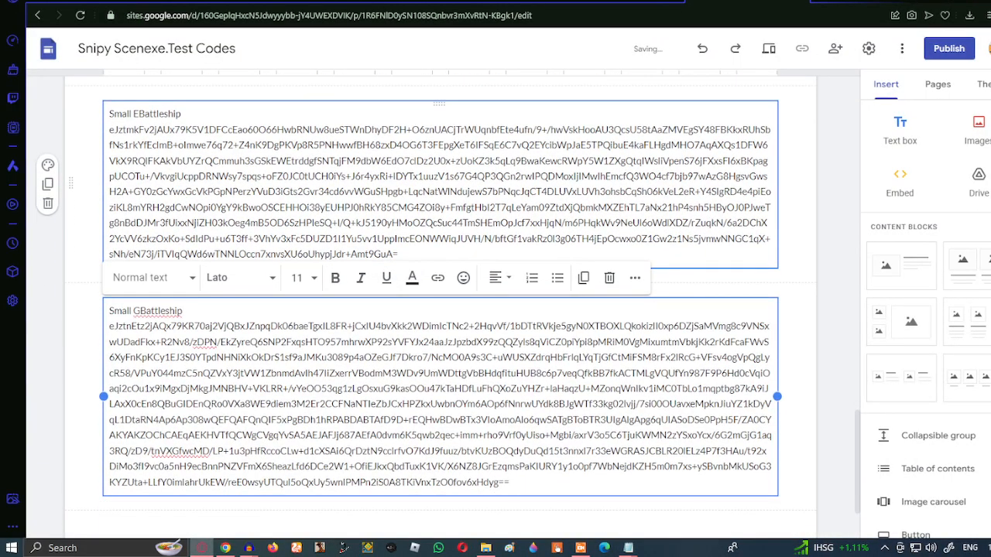
Add a text box titled "Small WhatShip" below Small GBattleship and paste in the full code from the Scenexe.Test Small What Battleship file
click(900, 126)
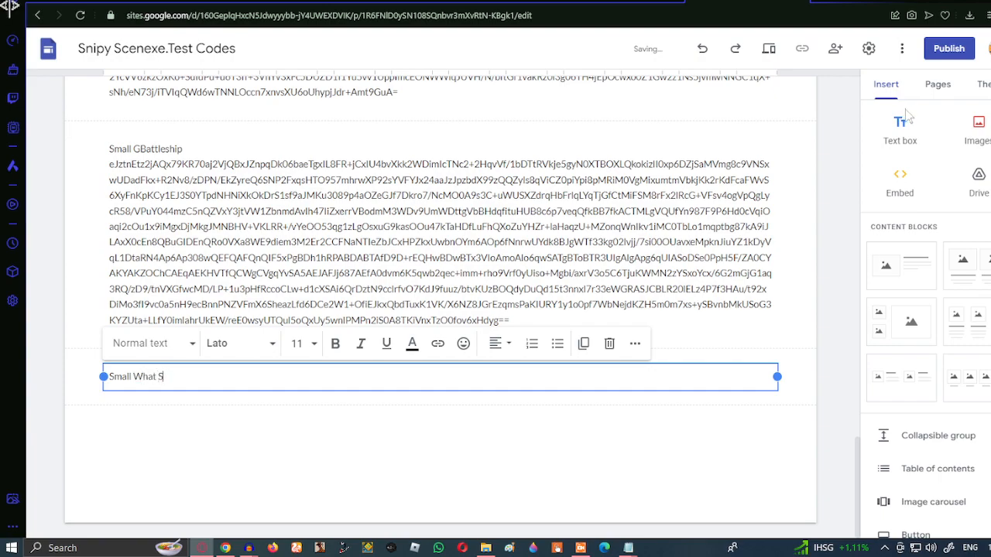
click(485, 548)
double_click(567, 148)
key(ctrl+a)
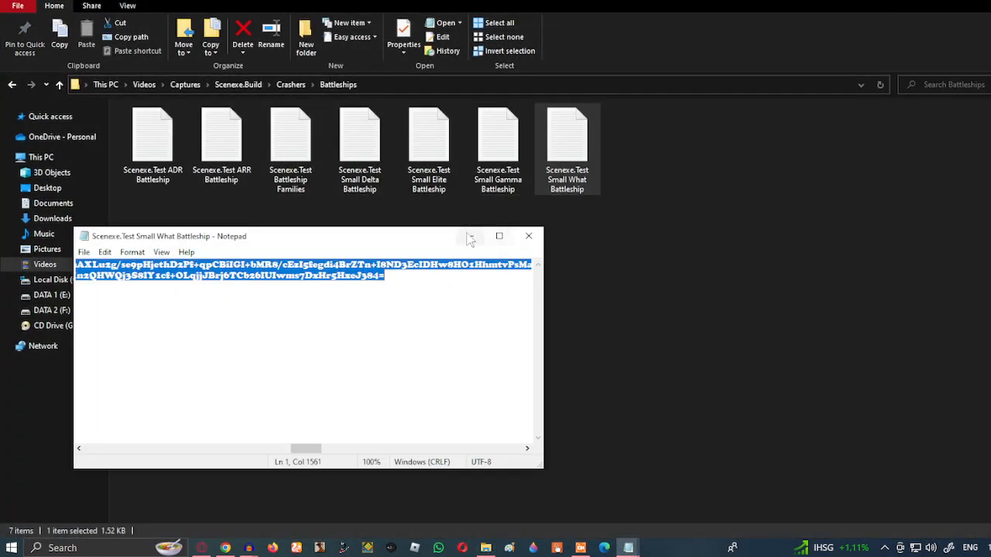
click(470, 236)
mouse_move(628, 548)
click(548, 466)
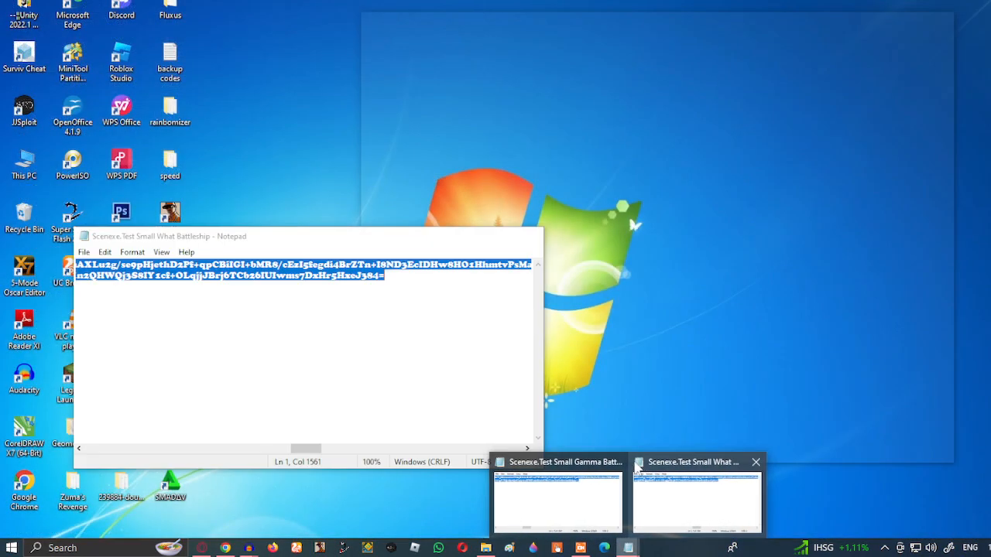
click(617, 463)
click(943, 2)
key(Return)
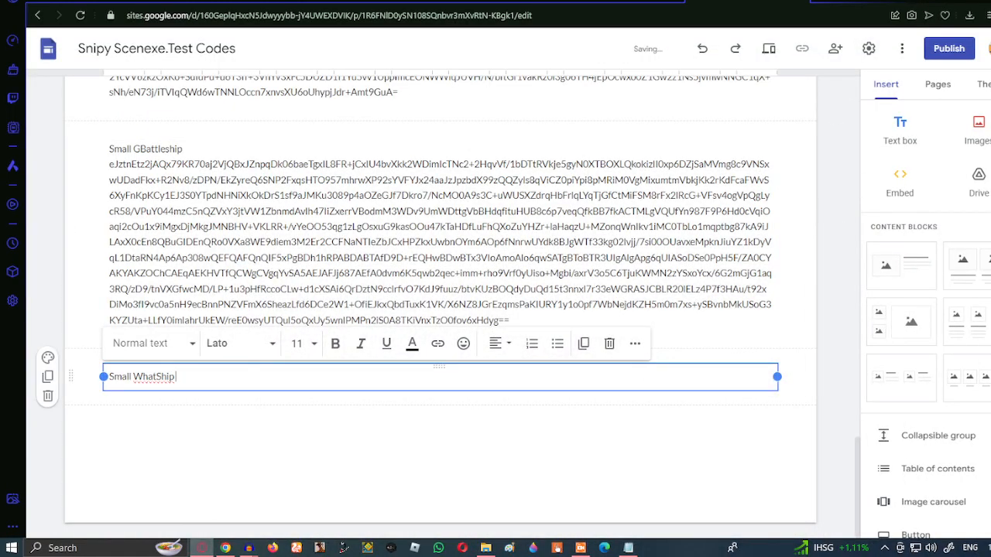
key(ctrl+v)
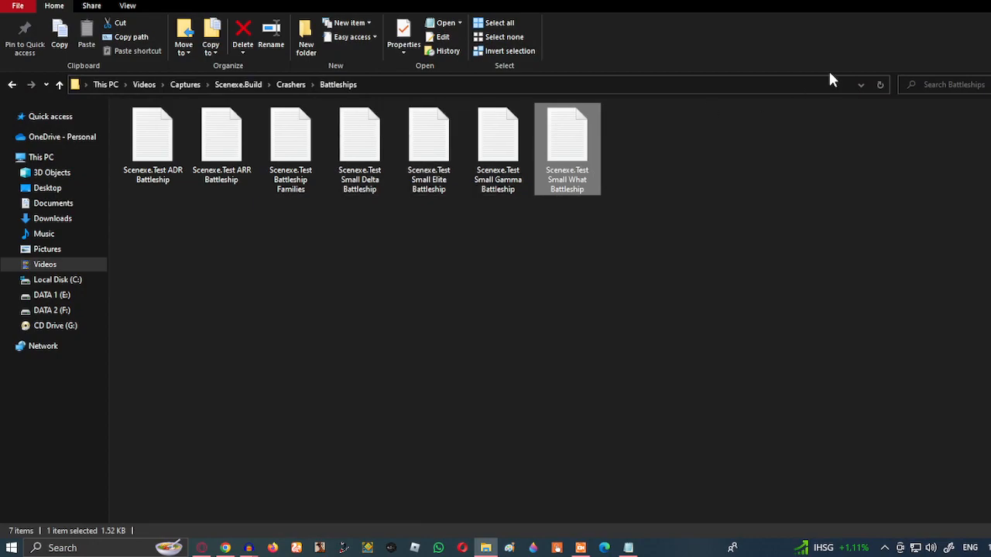
Go back to the Scenexe.Build folder in File Explorer and open its Cruplet Upgrades folder
click(10, 84)
click(9, 84)
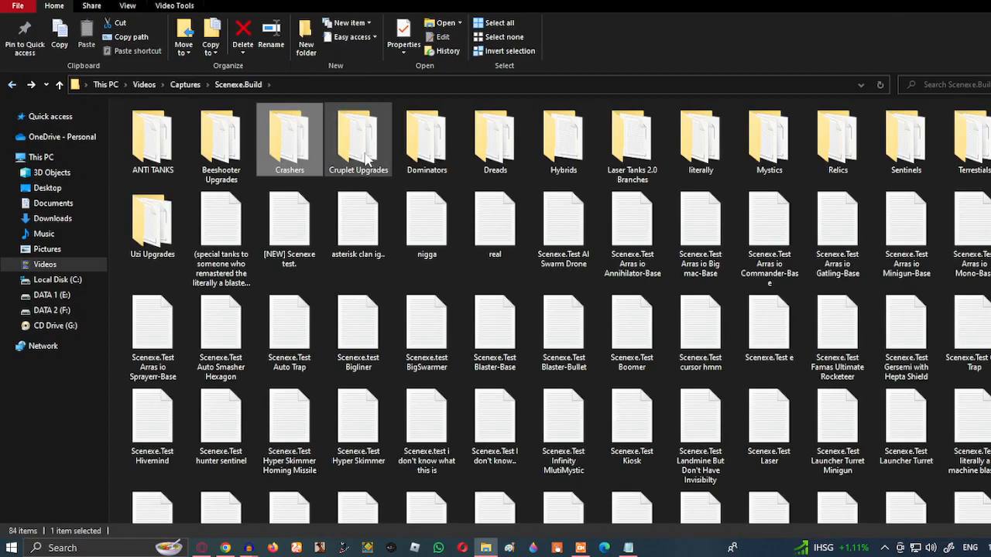
double_click(374, 174)
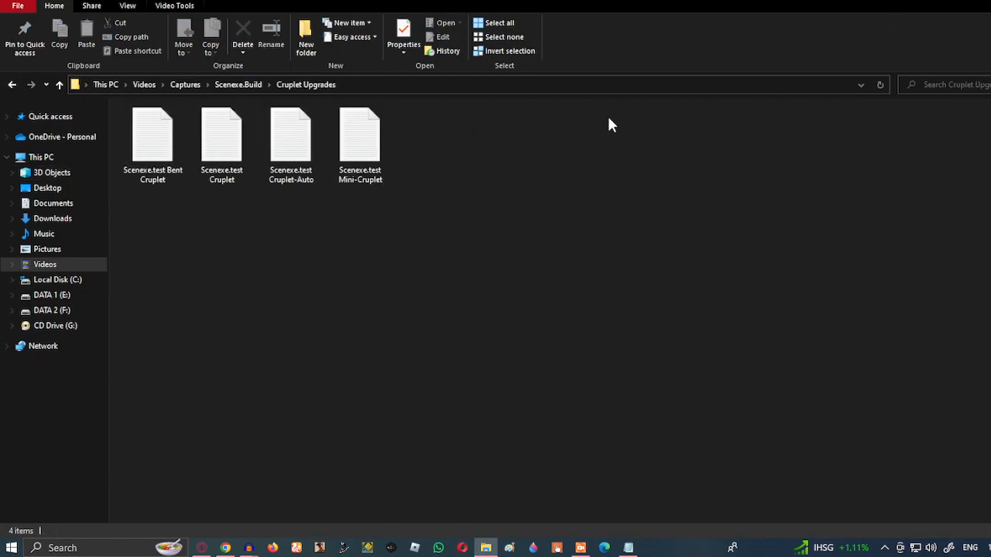
Return to the site editor and add a new page named "Cruplet"
click(957, 1)
scroll(830, 259, up, 20)
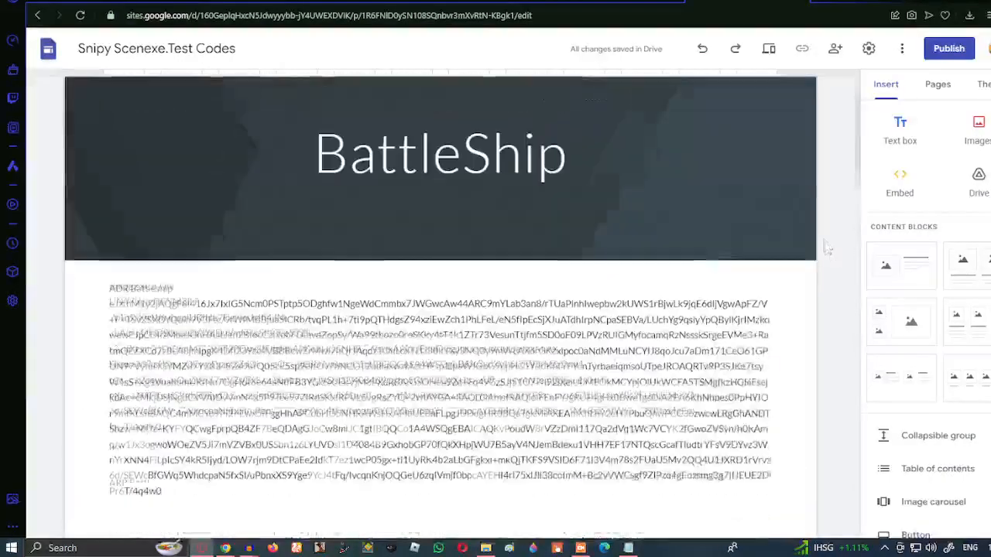
click(938, 83)
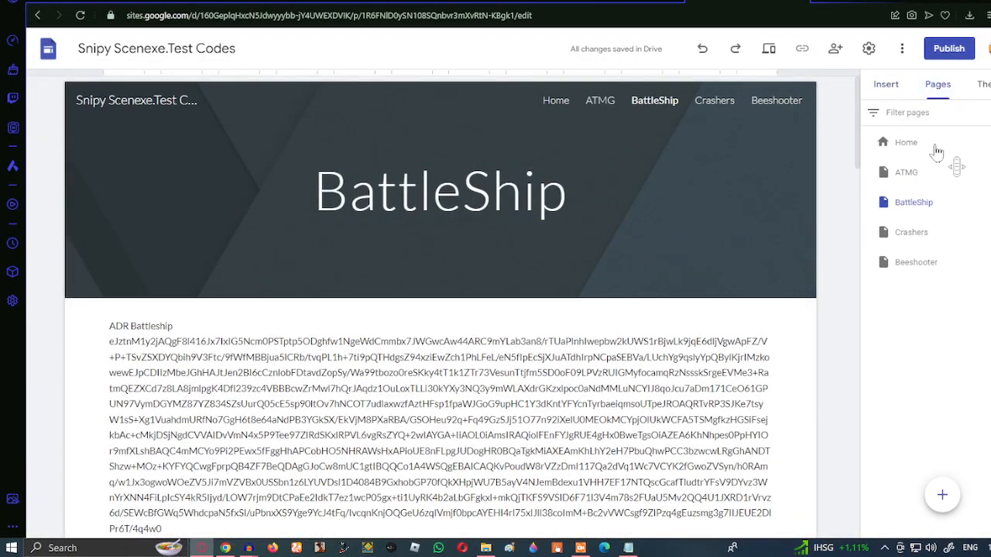
click(942, 495)
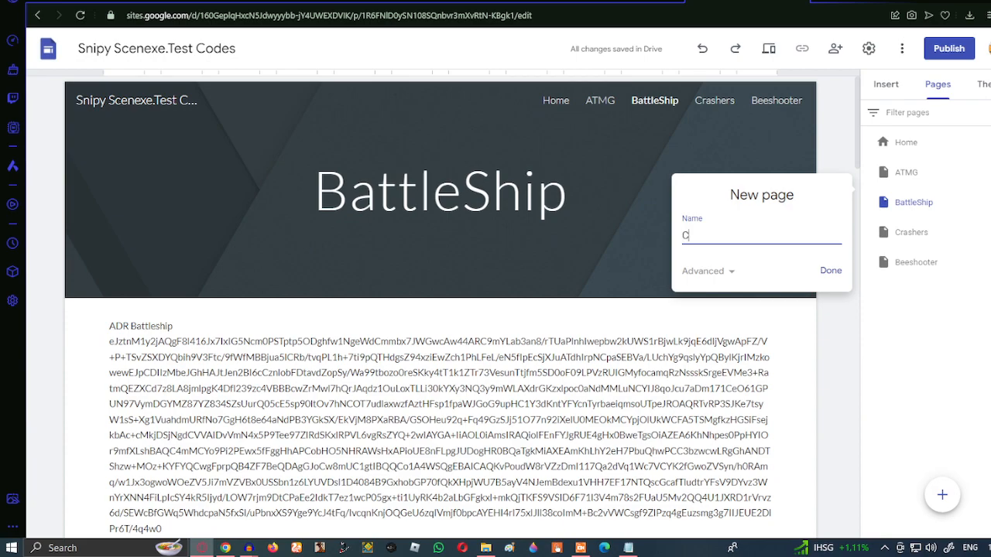
text(Cruplet)
key(Return)
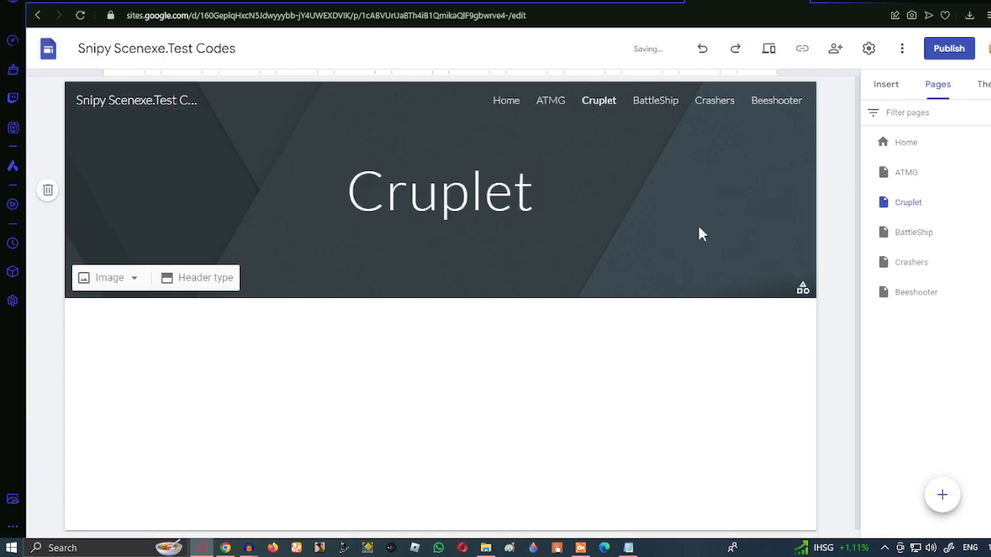
Copy the full code from the Scenexe.test Bent Cruplet file in the Cruplet Upgrades folder and return to the site editor
click(486, 547)
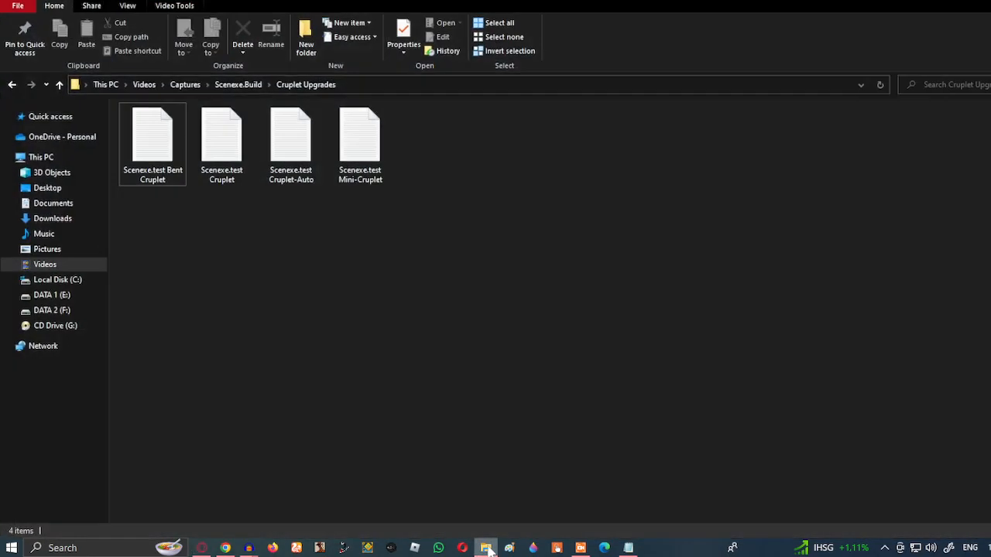
double_click(183, 175)
key(ctrl+a)
click(469, 237)
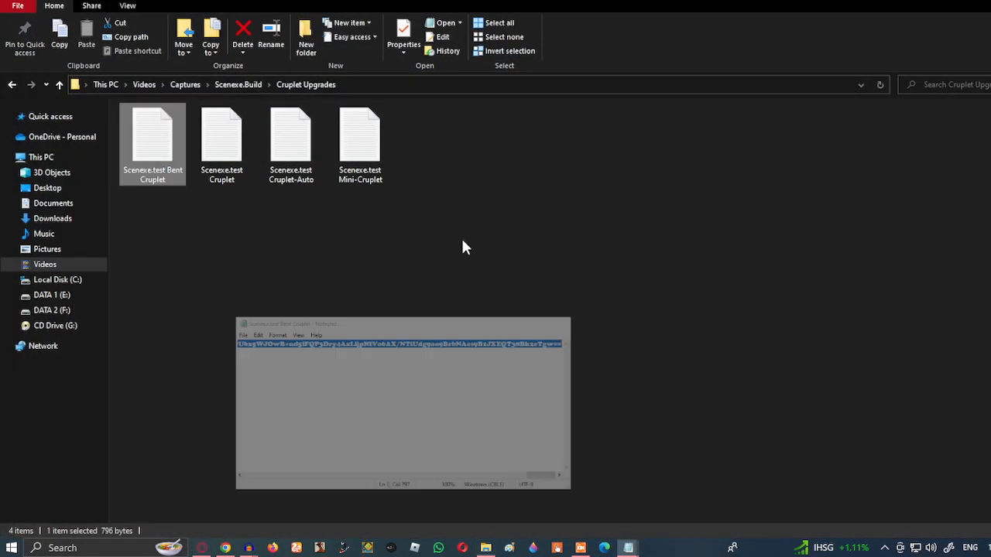
click(945, 1)
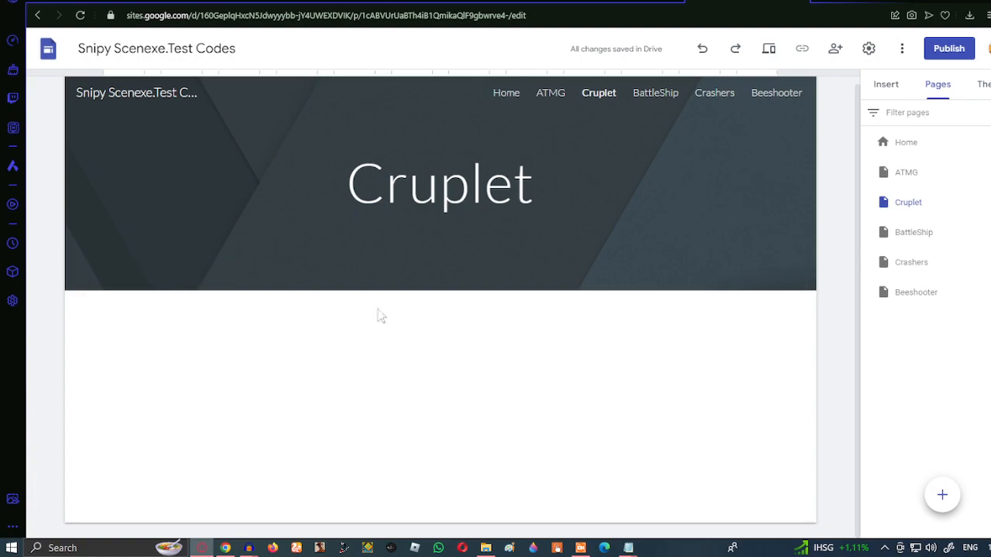
Insert a text box titled "Bent Cruplet" on the Cruplet page and paste in the copied code
click(887, 87)
click(901, 129)
text(Bent Cruip)
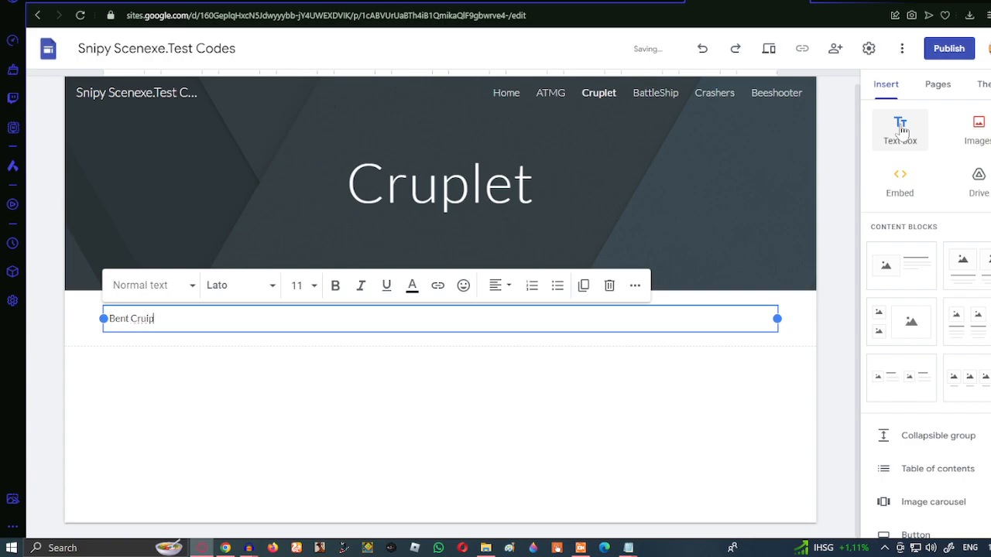
text(eJztWMGO2jAQ/Rf3mkWYkIVwBK7dQ6Fqq2oPBg+JVSeObIctRfx7J3YgAbRdzpVvY89k/N7zPEXykdhDBWRGdrWUJCJ70EaokszoMCIZ4xIYQ2Y/XyMi2QFzPjaCA4ZYomoLenW7/ANulQOTNv9cSysqKUCT2SiJyEbxw5IVLIN+JsaMqQB4f7OtXrACNGva9pM0IgX7PW+6aVU2AKgv/1pImnF4wa+Q2JwZQGIbpjXIBv+xpTyNiFaWzJ7GeIza7Qw0i+FgHJE3wW2OFAaYkVBmfjGJCHe4HTDsphh3h3JAcdpyxwHp4K4wIpVbL0UFJVjNrNMWywpRuvD4qJZI9RuwSpVnsvEd/bjP8rV/fWfK8Znod3+Ci3+4uKU8igiC/tUAu1ds2CoWD+iYJunoOYmTaTpJ406/rhPtSdcJRzvhhp1wF9IoX7anNE1vIMO8yZWyay2yzA1U02+rhMTc6fXdkT055K7J2IEZO/VWIYYWinHhEixsu6PqCneNWSiptKuytS5XF6gbHK0vyrNurzH+4BoFIzCHnO1F2/EMq+uK5HOIgd/ochaTuuFZXISiiaPSbYyS0y33vTA1k575c4PVoWkmXYodWFFAO70WWIGe+bRJYToBcopuzRK8ErwSvPKYV65+LMErwSvBKw/9V4JVglWCVR78rbznIOIHTgk+CT75r30SbBJsEmxyaxNs9Oam7I+Pandz6T+5fIh7Ubx5WJOwB+nd5IFQP3Dry4AxLIjpNfVo6AX/NTiUdg9ao9BrbNAes9B1JXEQT38Bk2eTgw==)
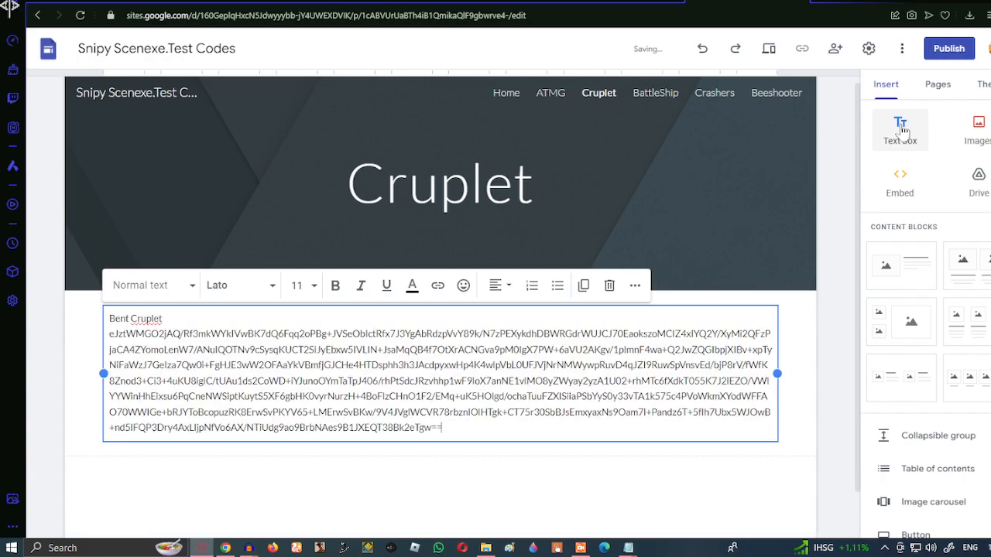
click(834, 360)
scroll(834, 361, down, 1)
Insert an empty text box below Bent Cruplet and close the leftover Notepad windows
click(920, 143)
scroll(799, 262, down, 1)
mouse_move(628, 547)
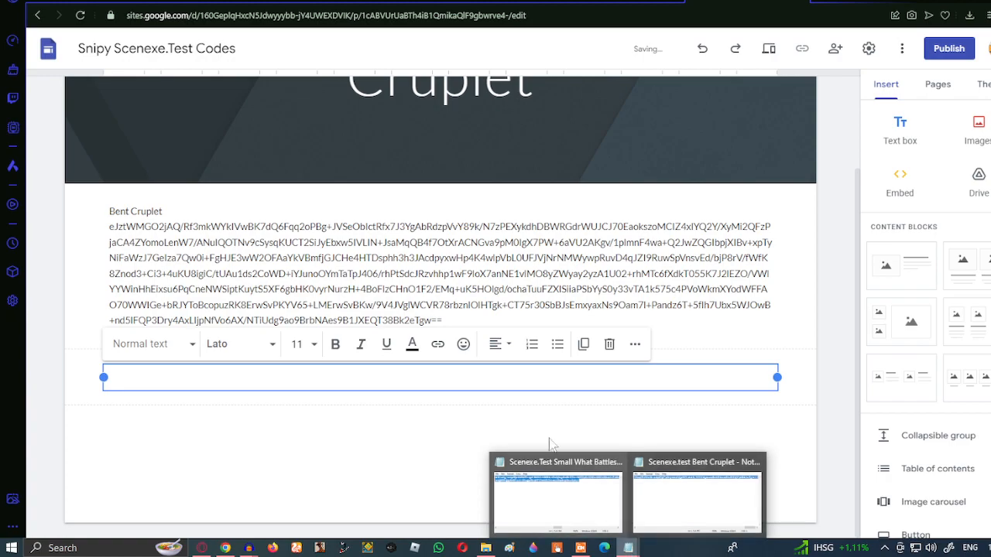
click(616, 465)
click(687, 462)
click(508, 548)
click(939, 47)
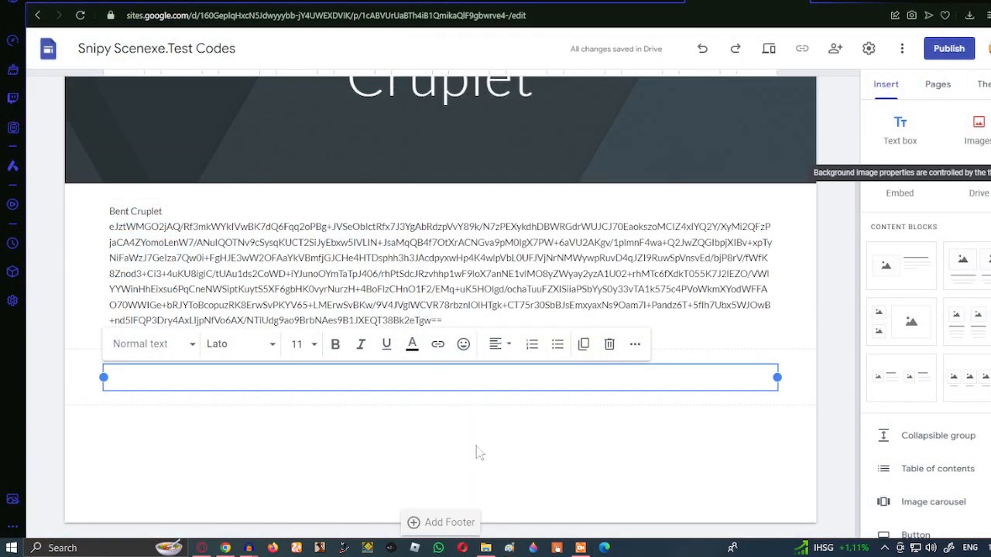
Copy the full code from the Scenexe.test Cruplet file and paste it into the empty text box under the title "Cruplet"
click(486, 547)
double_click(224, 149)
key(ctrl+a)
click(477, 235)
click(939, 6)
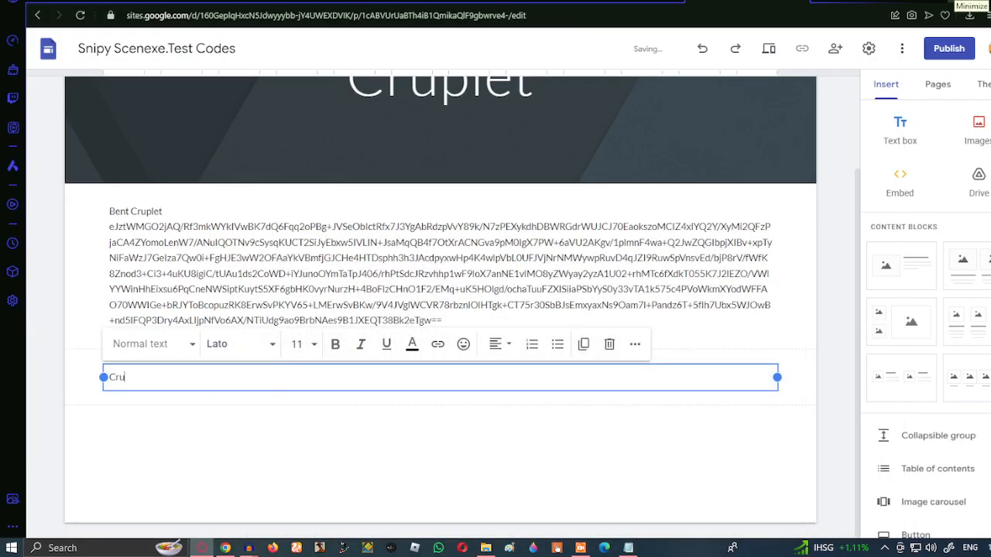
key(Return)
key(ctrl+v)
Insert a text box below Cruplet, copy the full code from the Scenexe.test Cruplet-Auto file, and close the open Notepad windows
click(900, 130)
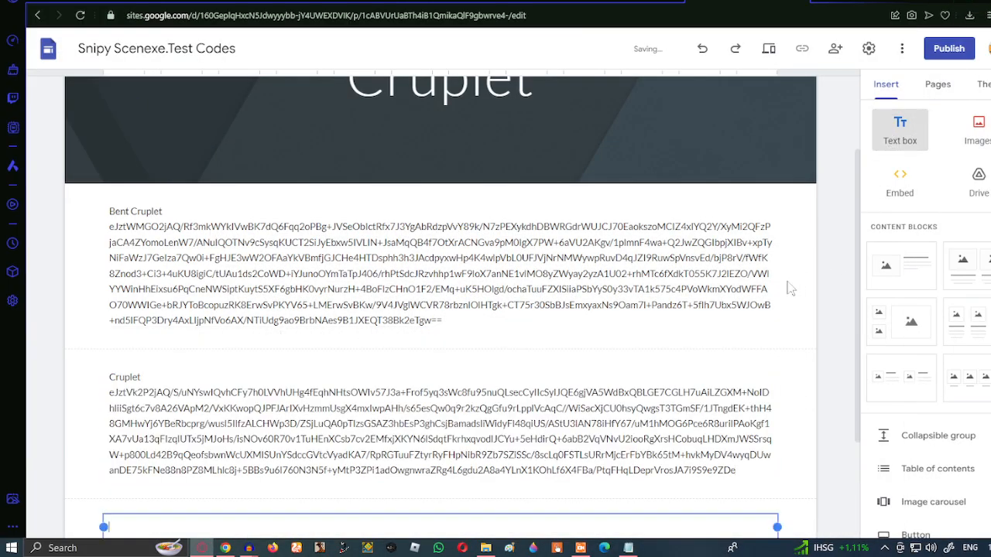
click(486, 549)
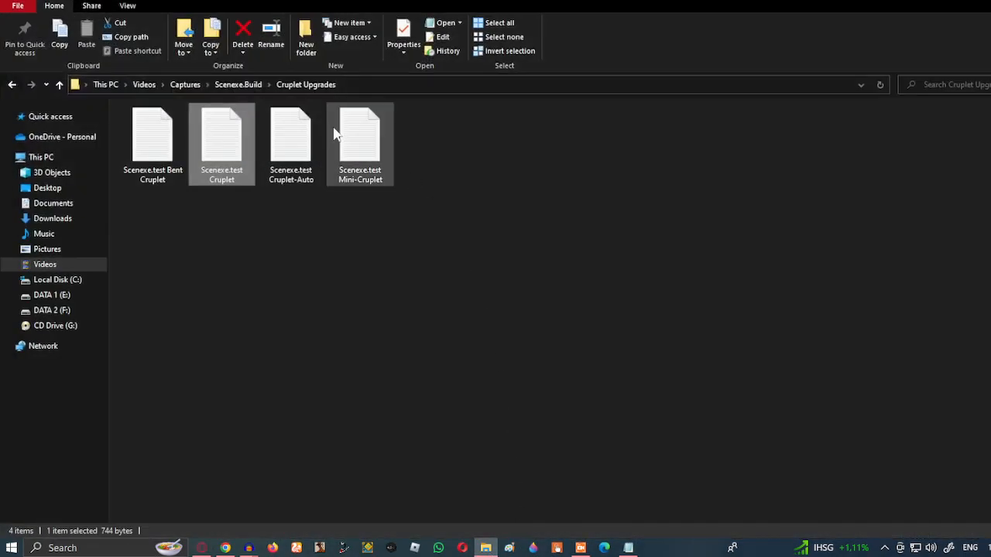
double_click(312, 134)
key(ctrl+a)
click(467, 234)
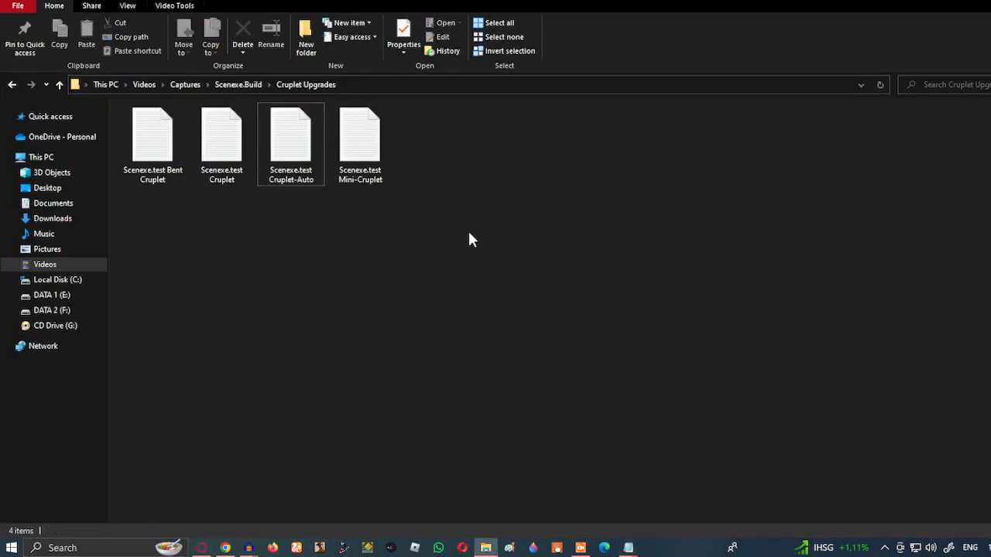
mouse_move(628, 548)
click(615, 459)
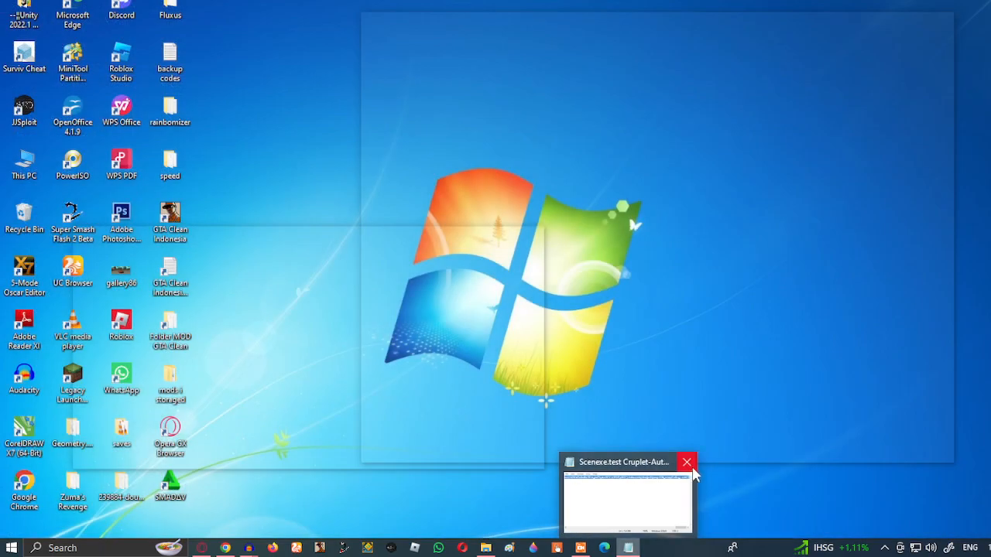
click(686, 460)
click(486, 548)
key(ctrl+v)
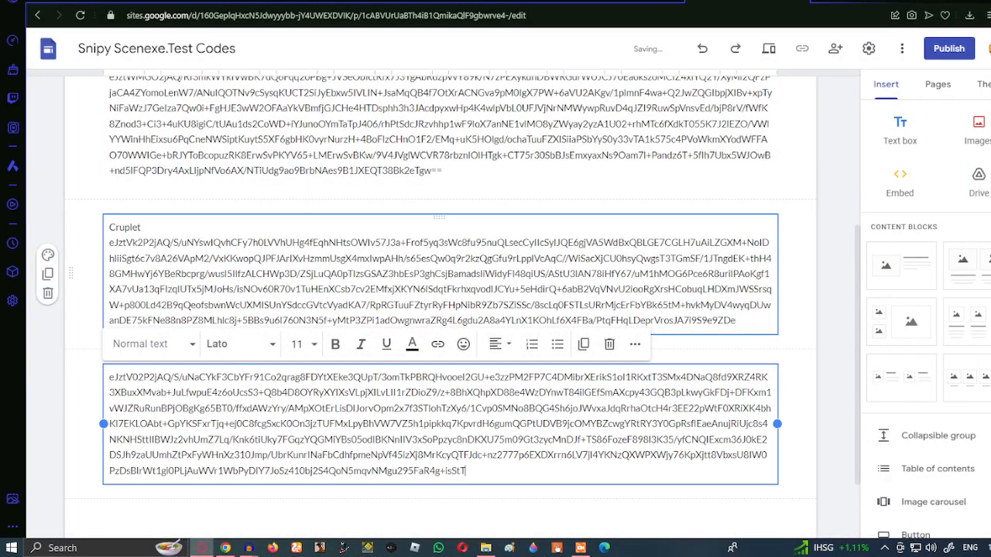
key(ctrl+a)
key(Delete)
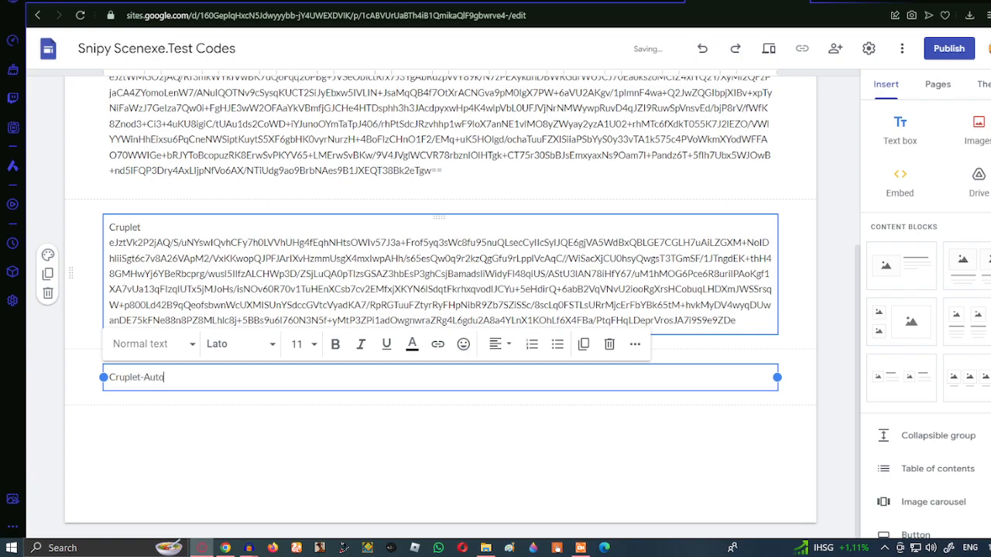
Title the empty text box "Cruplet-Auto" and paste the copied code beneath the title
key(ctrl+v)
Add a text box titled "Mini-Cruplet" below Cruplet-Auto and paste in the full code from the Scenexe.test Mini-Cruplet file
click(899, 128)
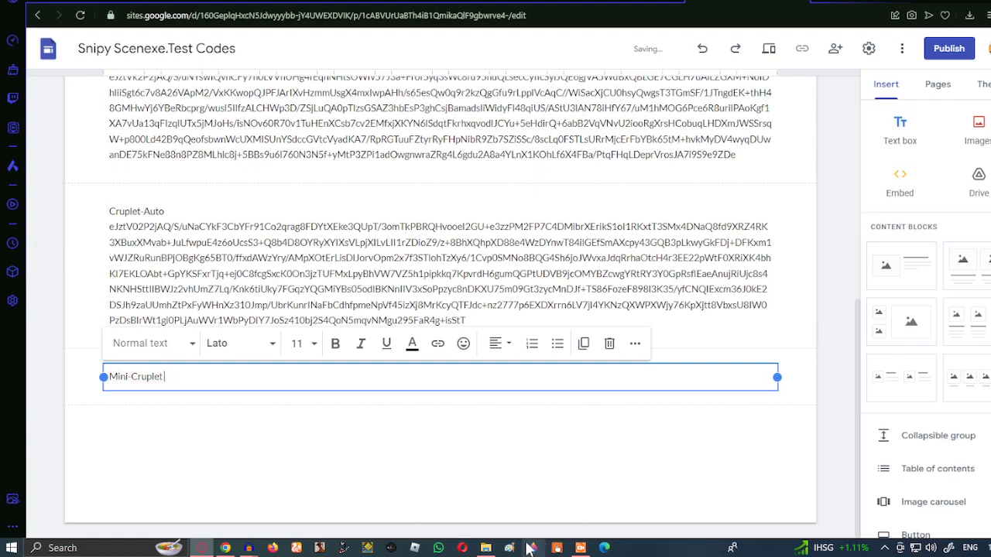
click(485, 549)
double_click(377, 148)
key(ctrl+a)
click(458, 234)
click(968, 2)
key(ctrl+v)
click(815, 336)
scroll(816, 336, down, 2)
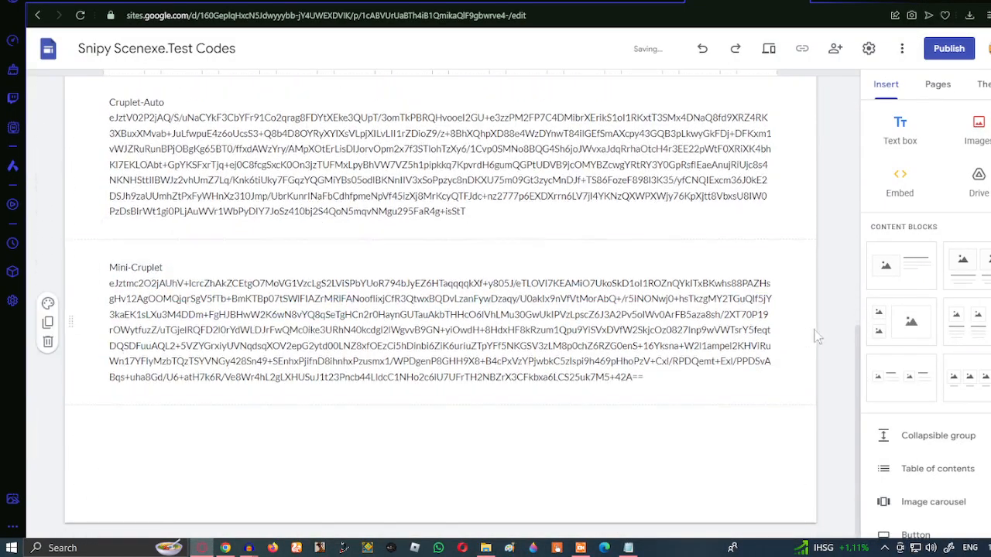
Start a new site page and open the Dominators folder inside Scenexe.Build in File Explorer to check the category name
scroll(813, 325, up, 8)
click(937, 83)
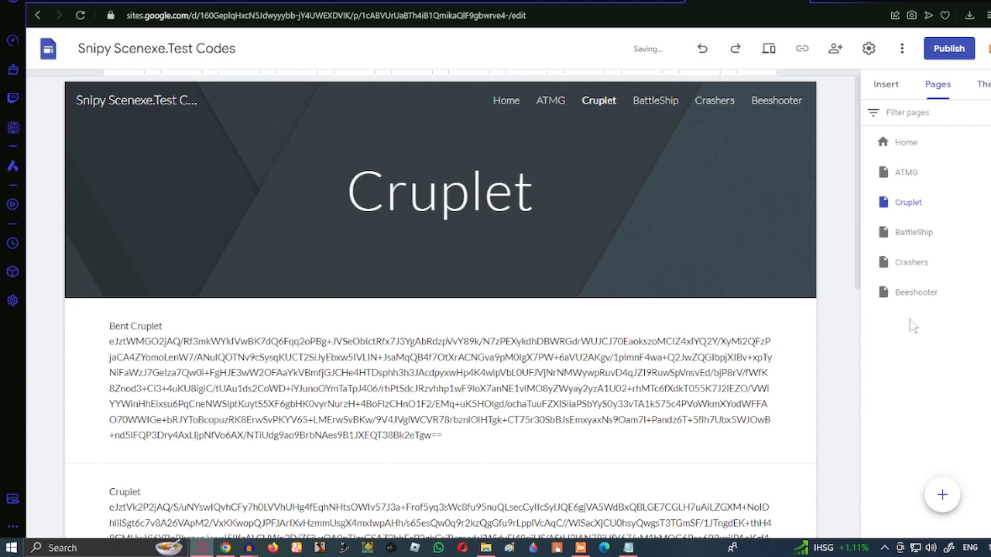
click(942, 497)
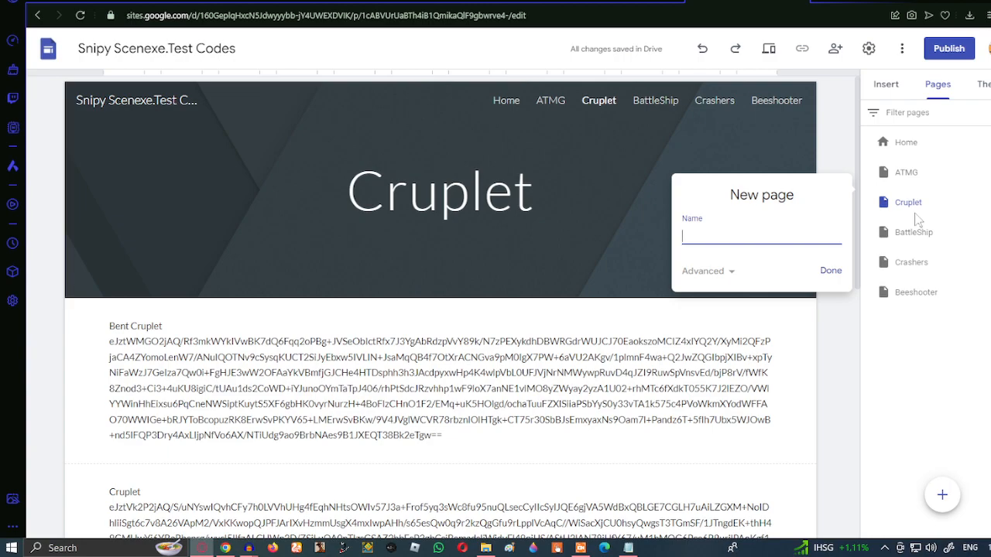
click(483, 548)
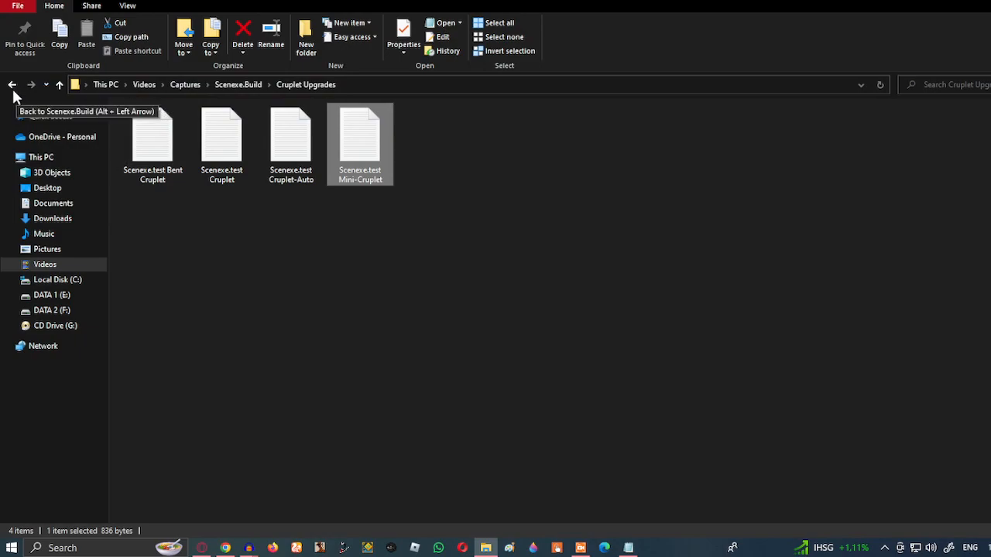
click(12, 84)
double_click(427, 139)
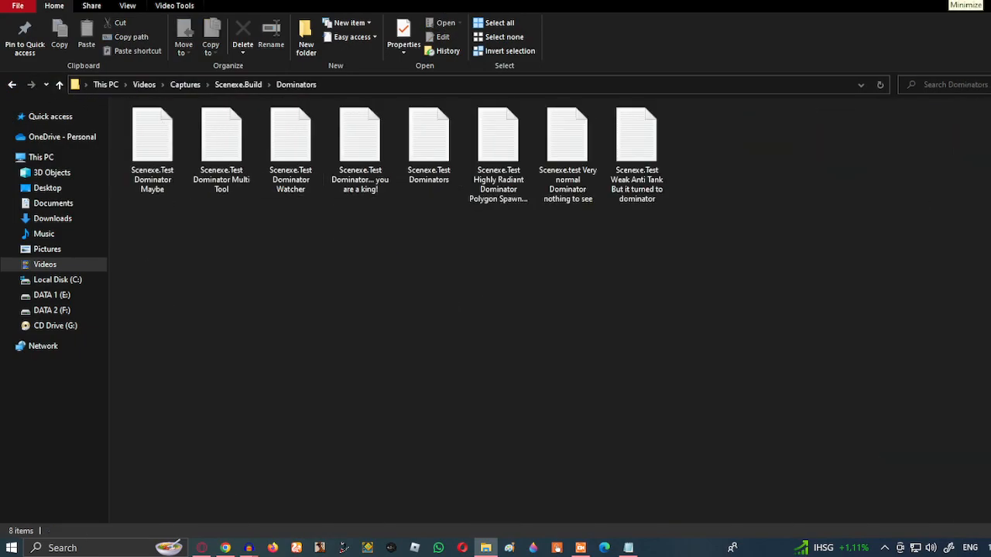
click(952, 1)
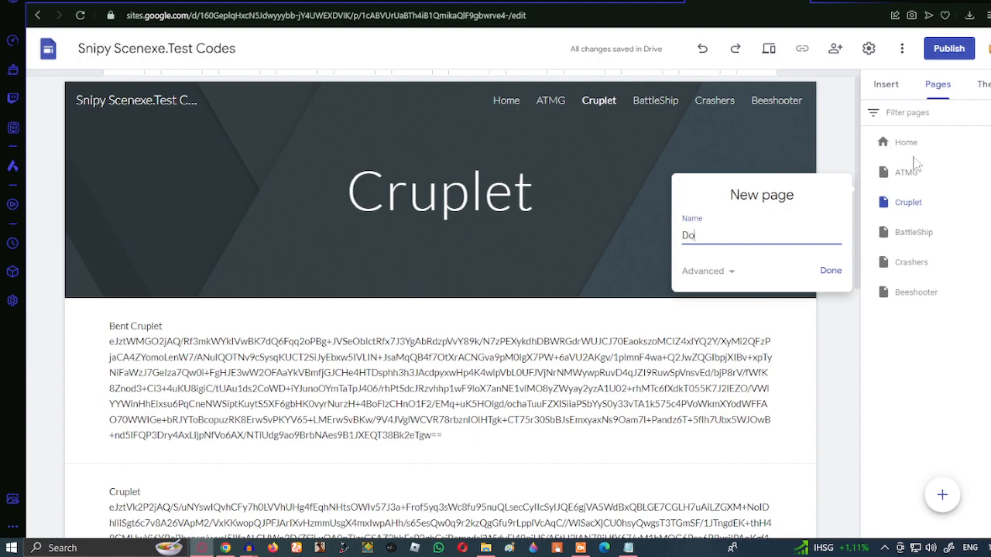
text(])
key(Return)
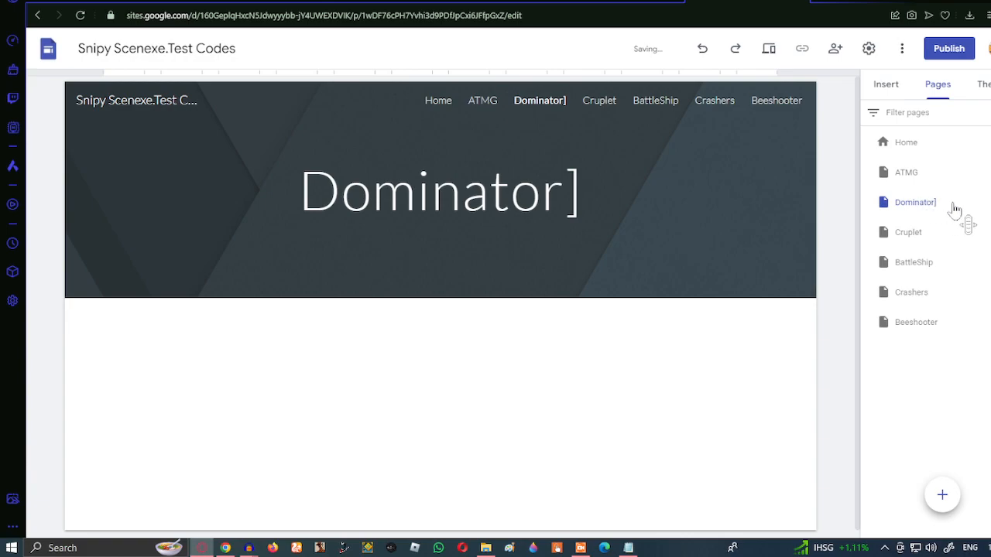
click(980, 202)
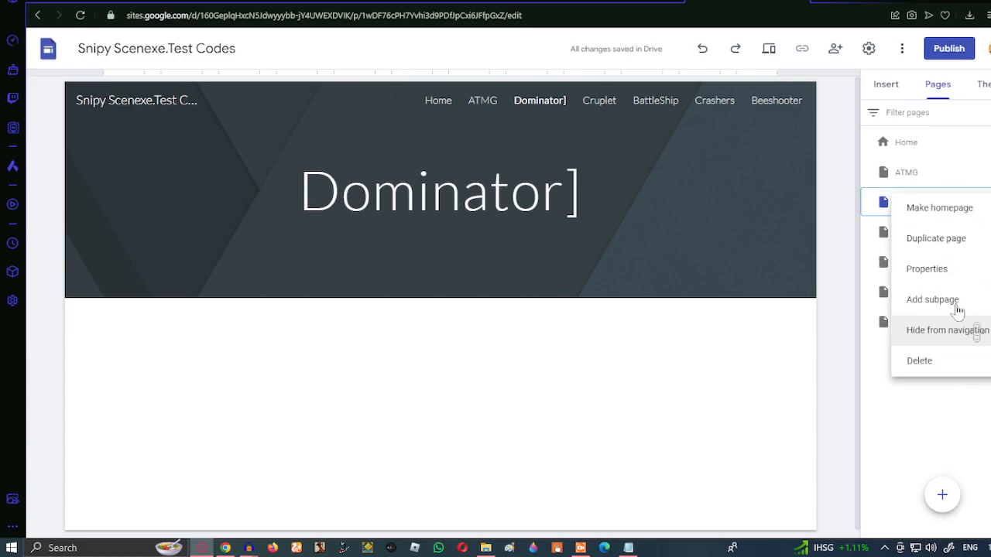
click(919, 361)
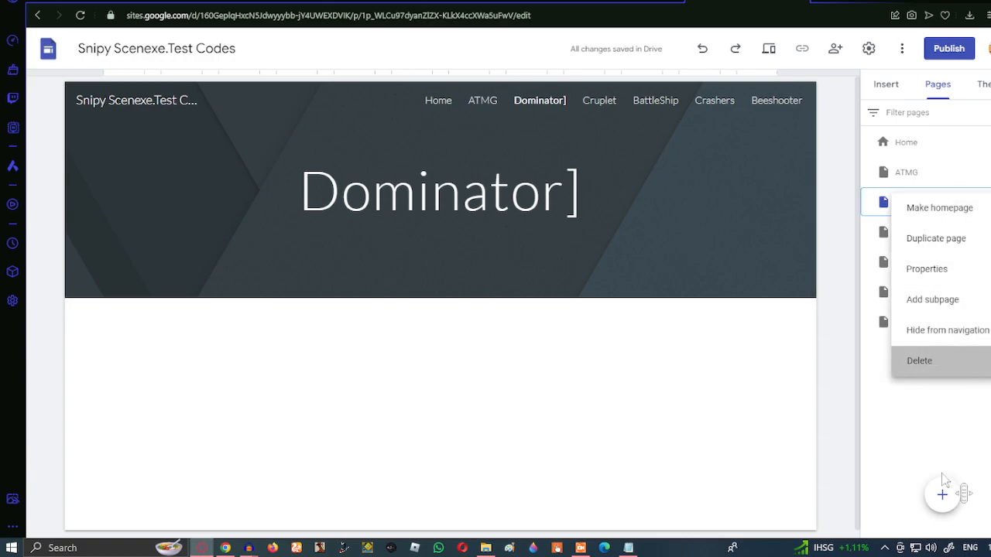
Add a new page named "Dominator" to the site
mouse_move(935, 508)
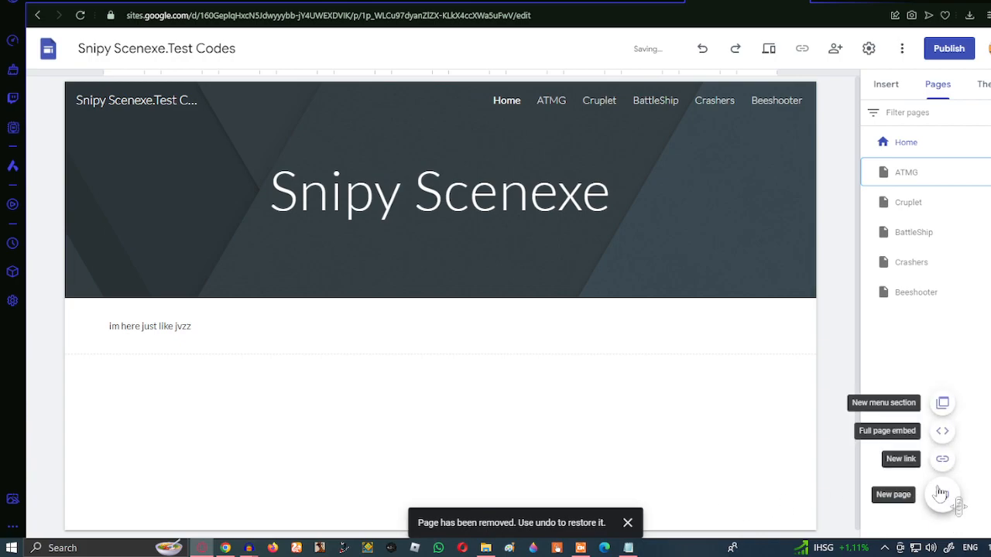
click(942, 495)
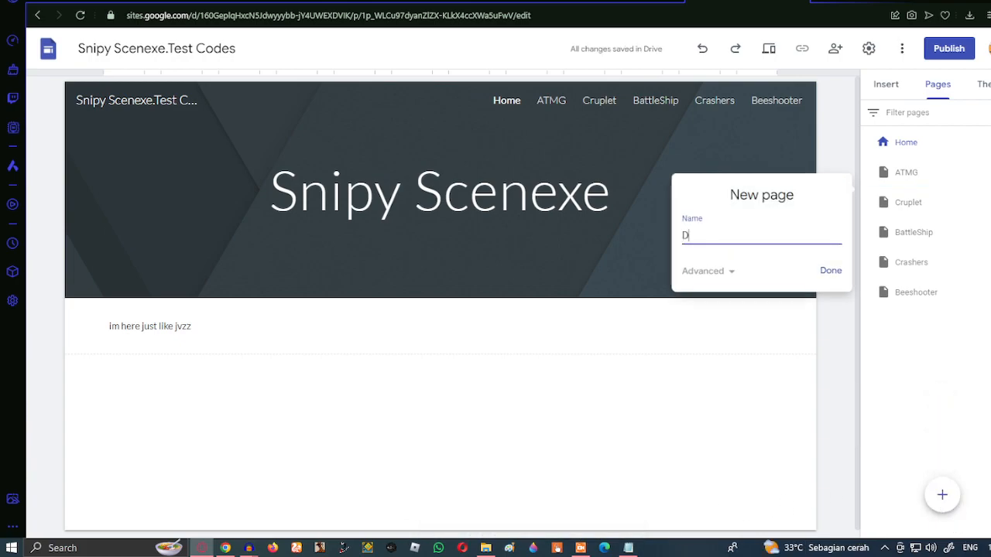
text(Dominator)
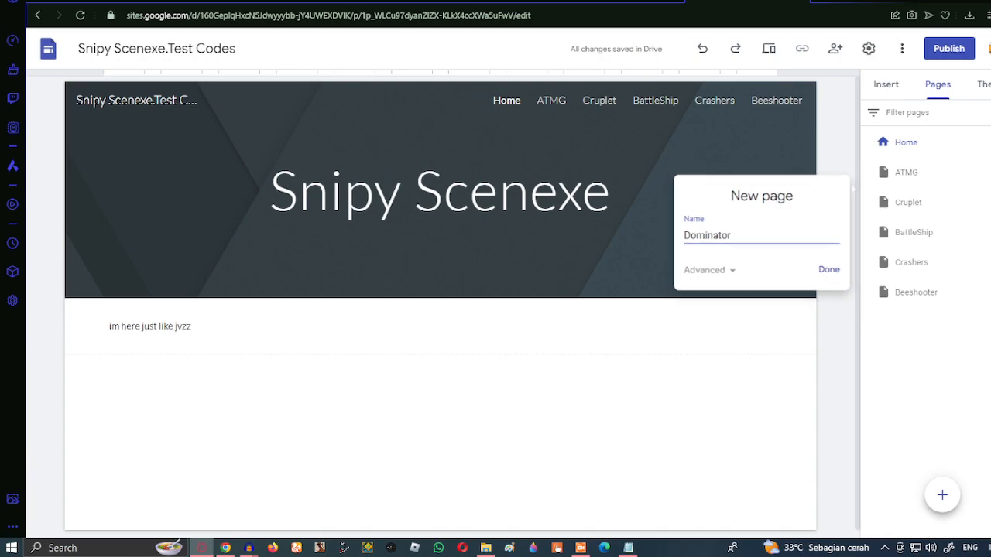
key(Return)
Insert an empty text box on the Dominator page, then switch to the Dominators folder and close the leftover Notepad window
click(886, 84)
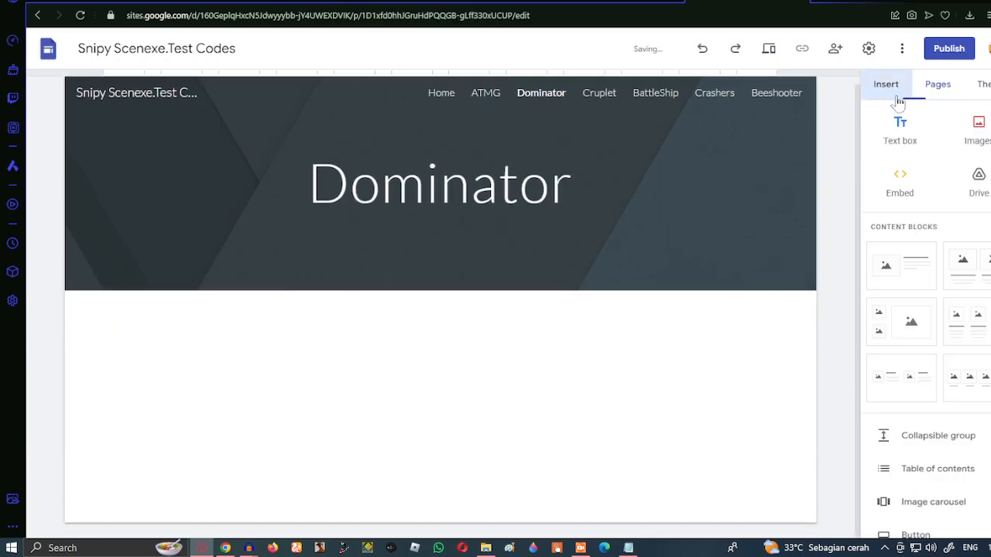
click(900, 130)
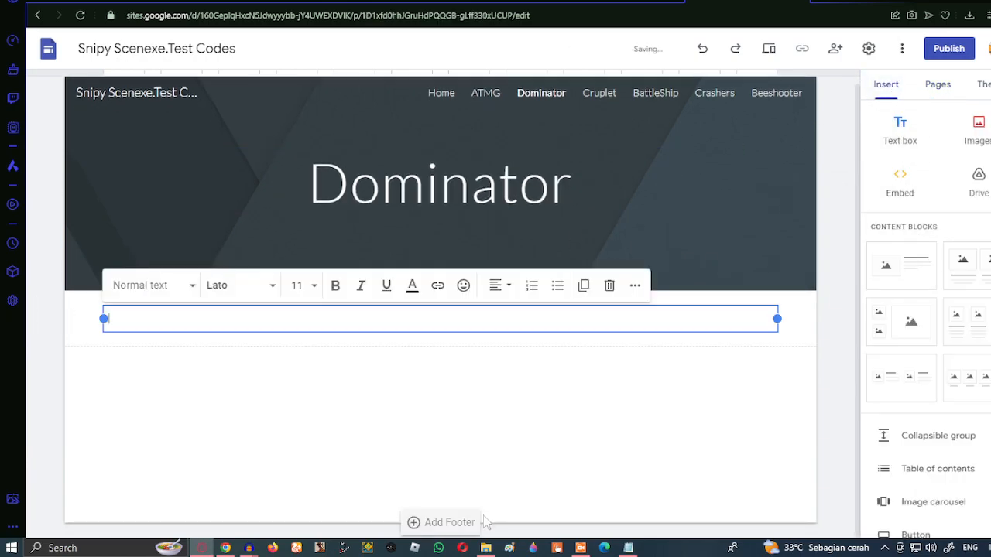
mouse_move(486, 544)
click(460, 454)
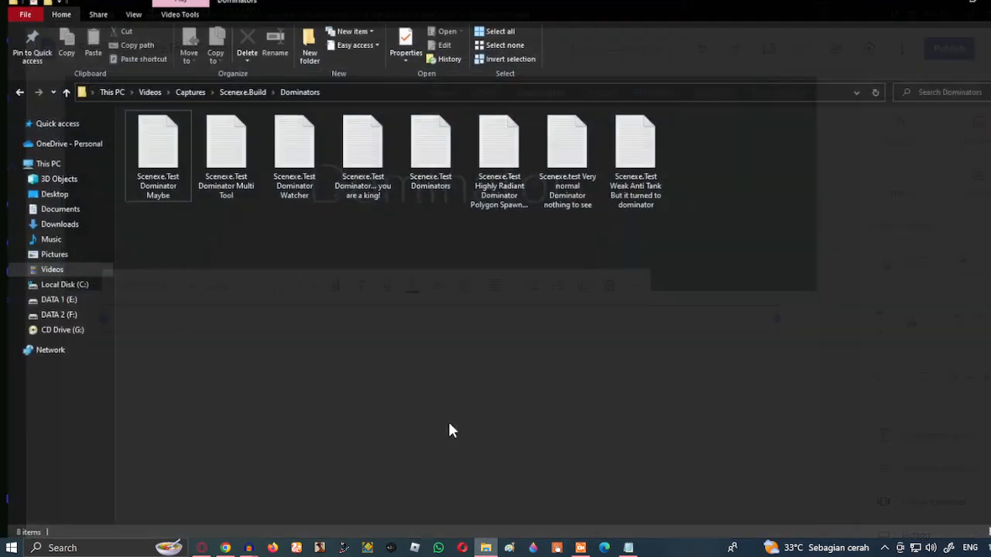
click(628, 547)
click(528, 237)
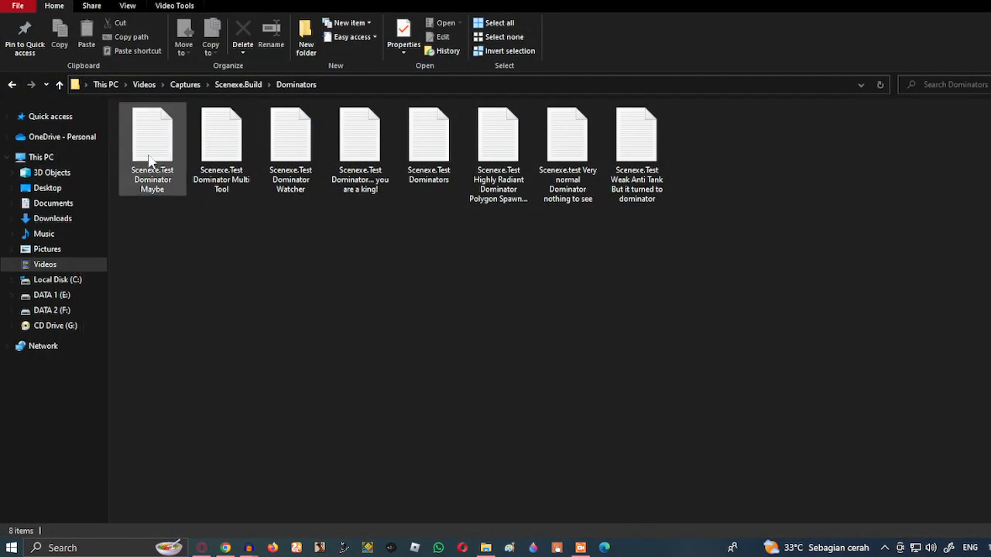
Copy the full code from the Scenexe.Test Dominator Maybe file and paste it into the empty text box under the title 'Dominator "Maybe"'
double_click(152, 161)
key(ctrl+a)
click(470, 237)
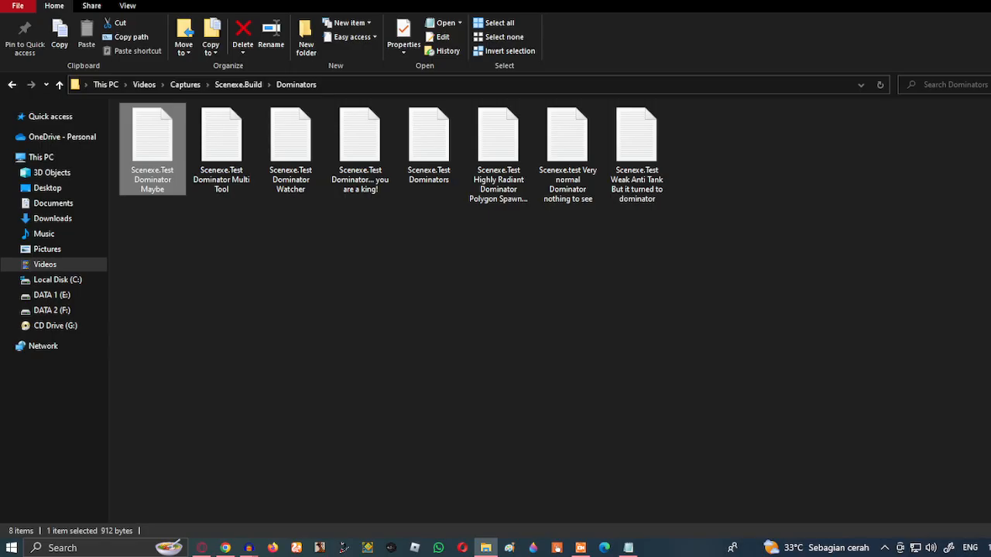
key(alt+Tab)
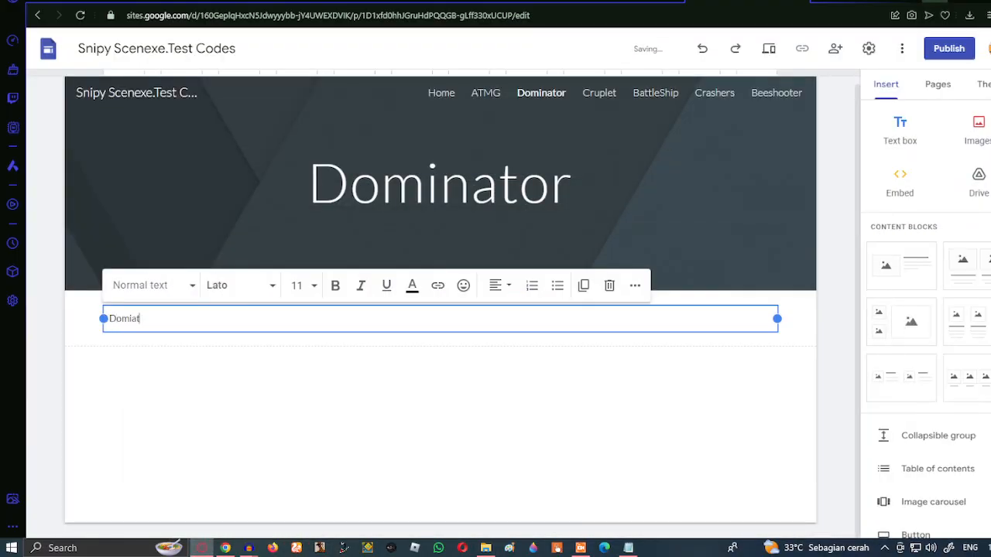
text(Dominator "Maybe")
key(Return)
key(ctrl+v)
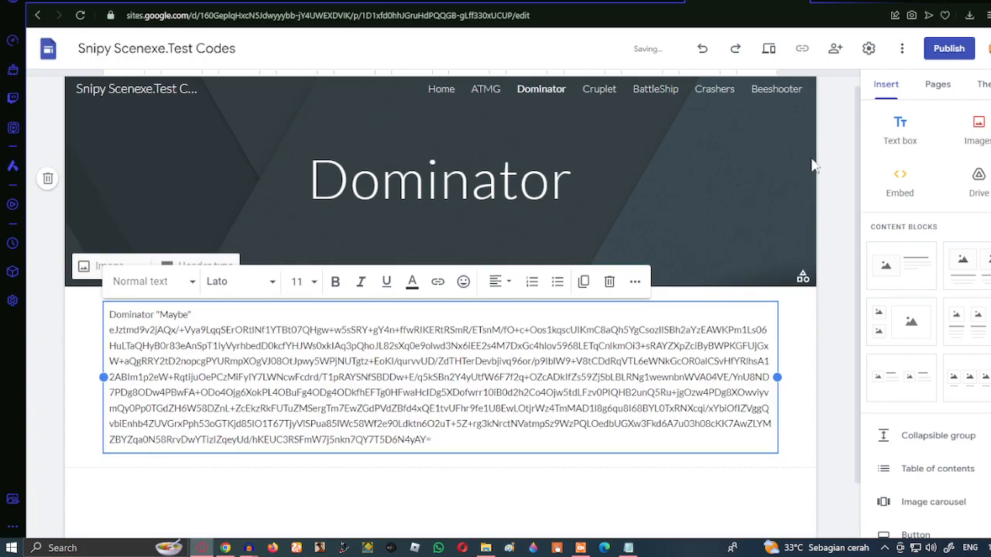
Insert a text box below the Dominator "Maybe" code, close the leftover Notepad file, and switch to the Dominators folder in File Explorer
click(900, 129)
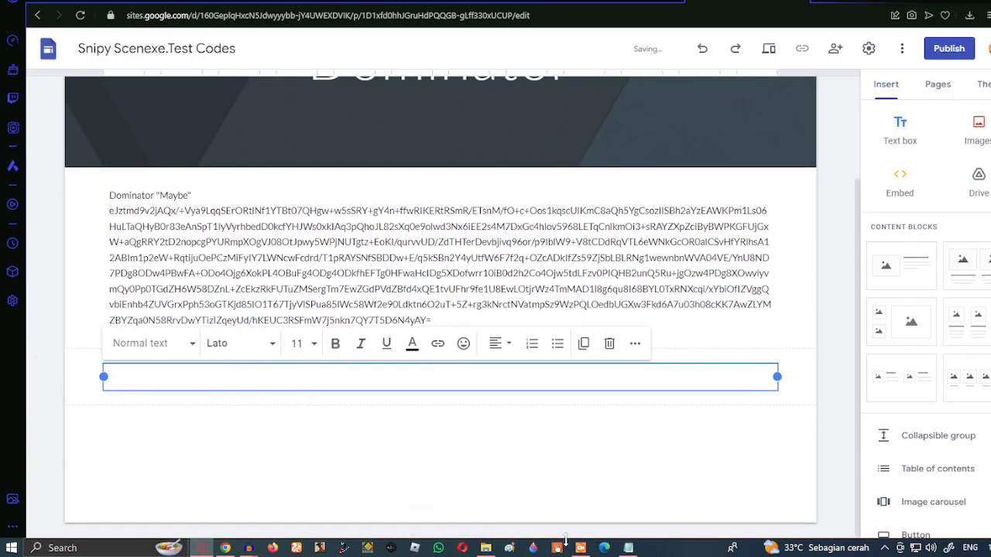
click(629, 548)
click(520, 237)
click(489, 547)
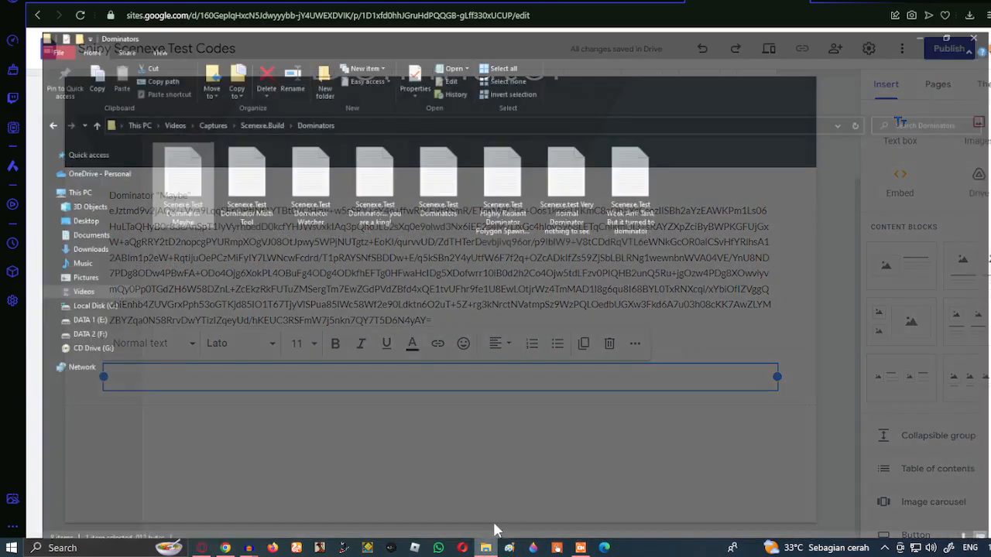
Copy the full code from the Dominator Multi Tool file and paste it beneath a Dominator title line in the new text box
double_click(222, 147)
key(ctrl+a)
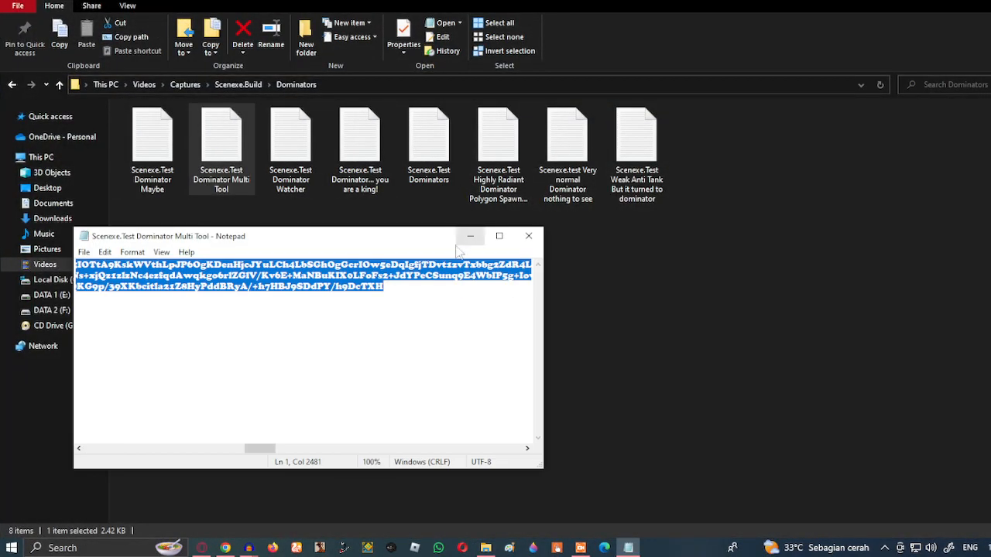
click(469, 236)
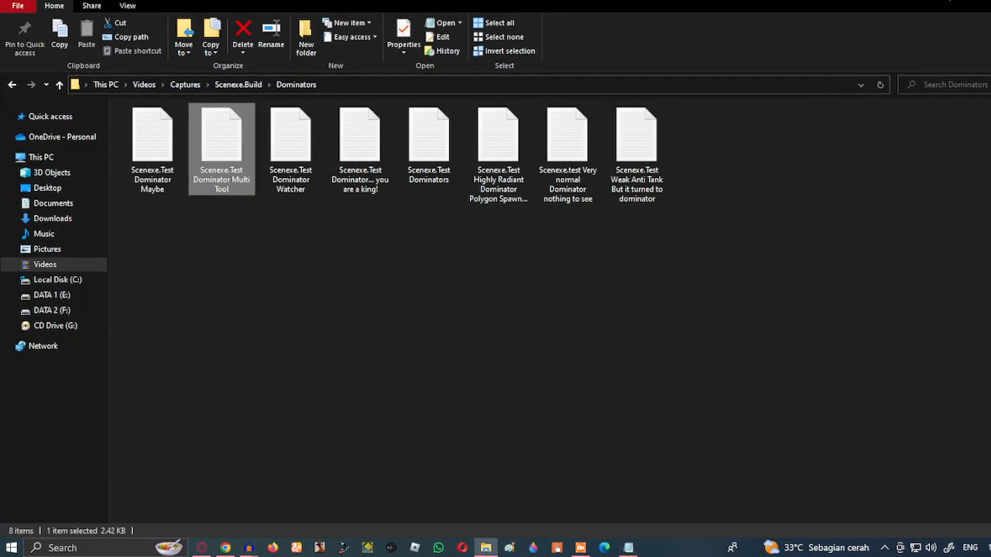
click(950, 0)
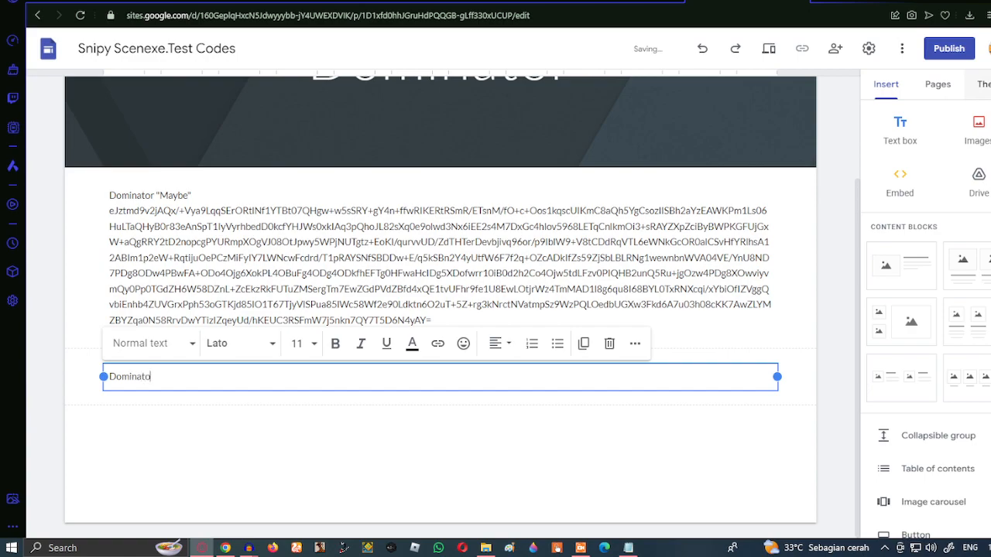
key(Return)
key(ctrl+v)
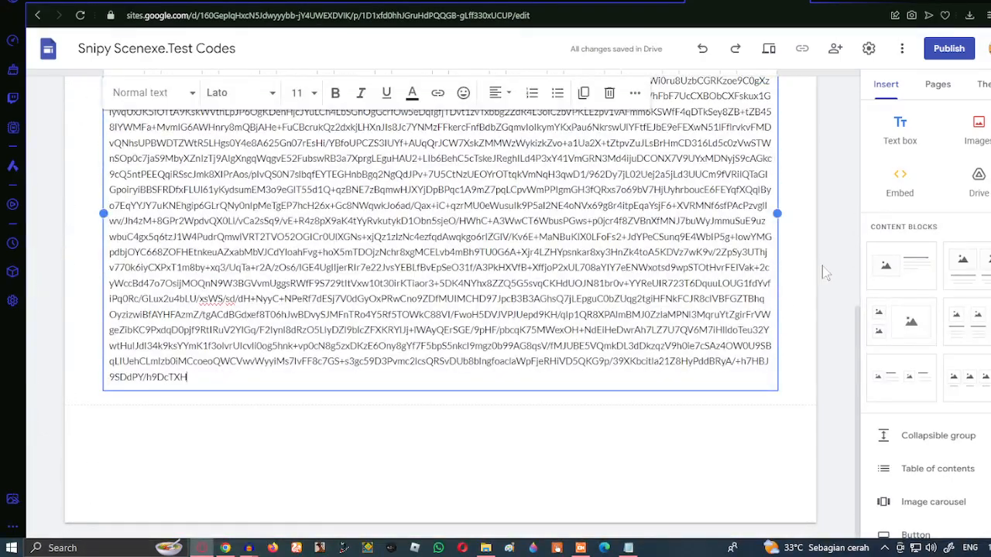
Add a text box titled "King Dominator" and paste into it the full code from the "Dominator... you are a king!" file
click(890, 143)
text(King Dominator)
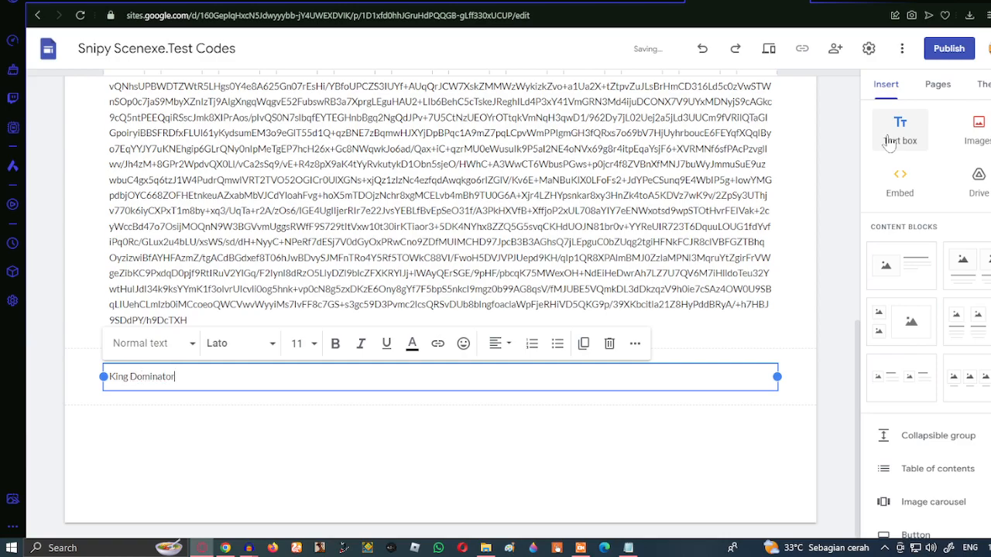
click(490, 548)
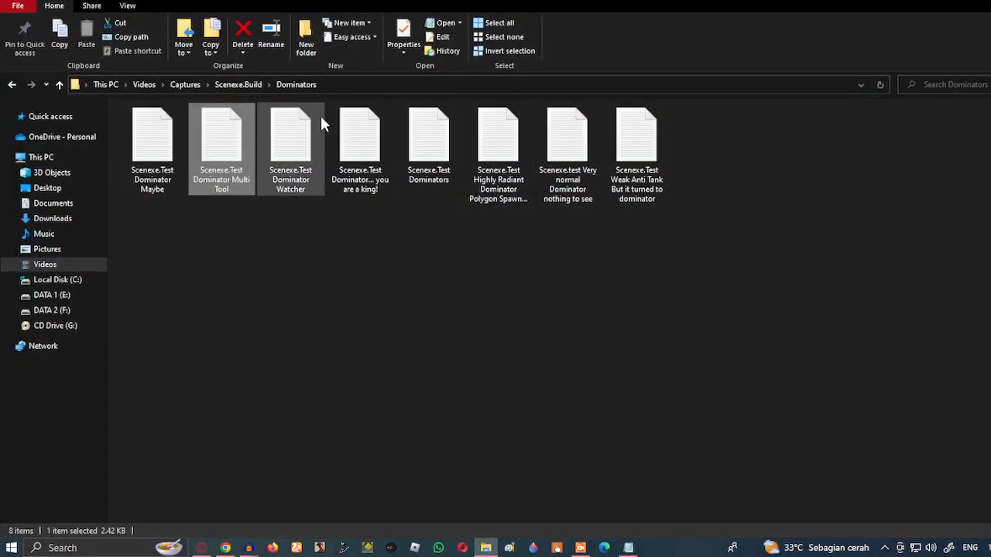
double_click(359, 139)
key(ctrl+a)
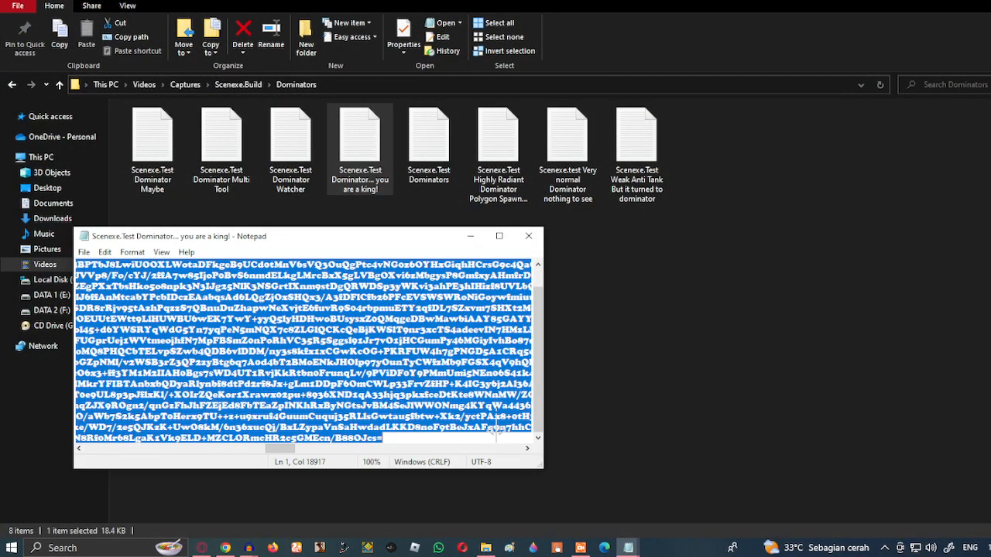
key(ctrl+c)
click(468, 235)
key(alt+Tab)
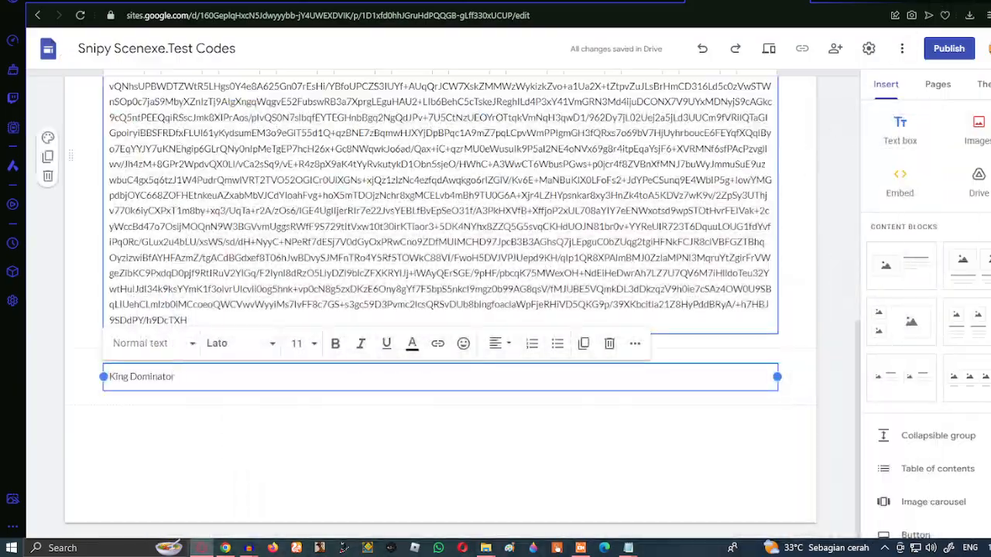
key(ctrl+v)
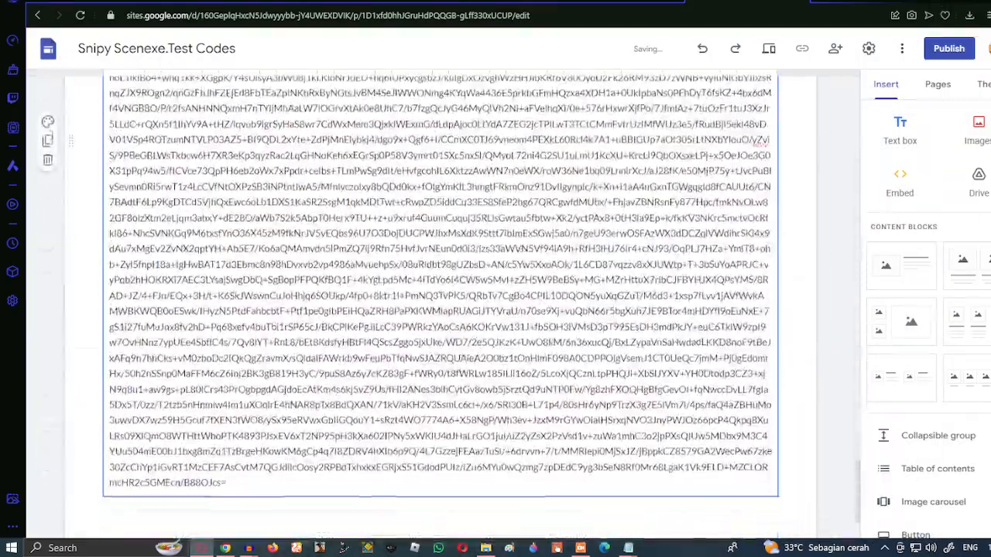
Insert a text box below the King Dominator code and title it "Dominator Watcher"
scroll(441, 310, up, 20)
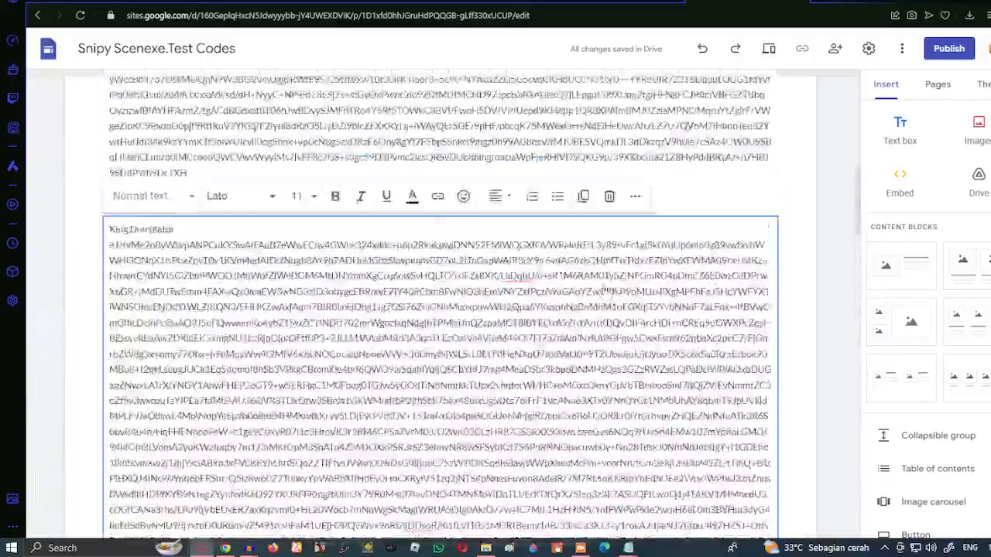
scroll(842, 231, down, 13)
scroll(842, 230, down, 17)
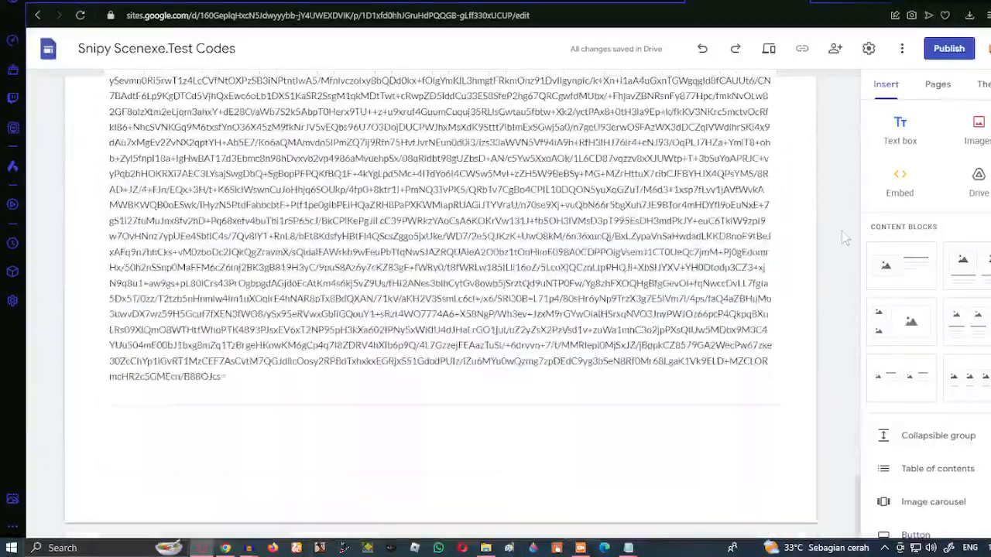
click(900, 130)
text(Dominato)
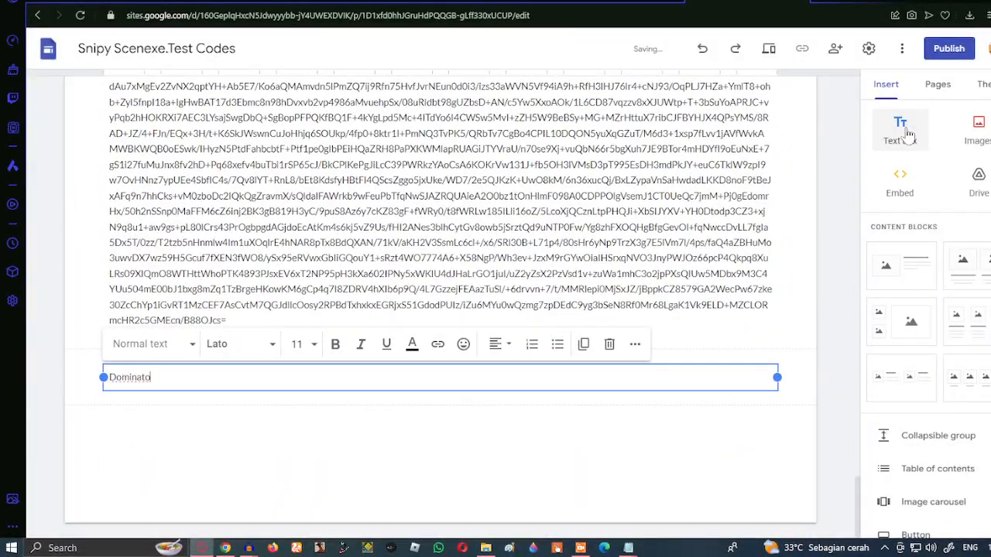
text(r Watcher)
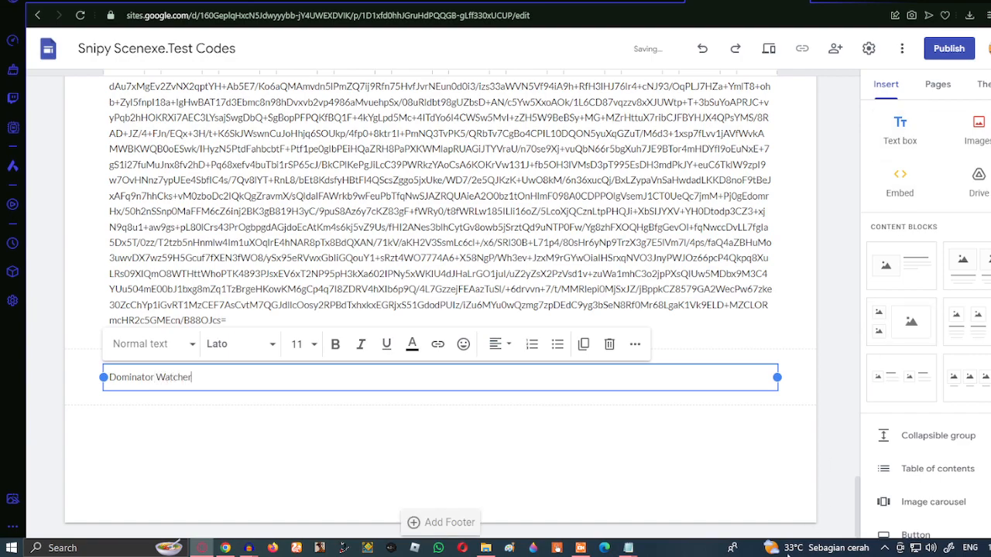
Copy the full code from the Dominator Watcher file and paste it under the "Dominator Watcher" title on the site page
click(486, 548)
double_click(293, 150)
key(ctrl+a)
click(470, 235)
key(alt+Tab)
key(ctrl+v)
key(ctrl+a)
text(Do)
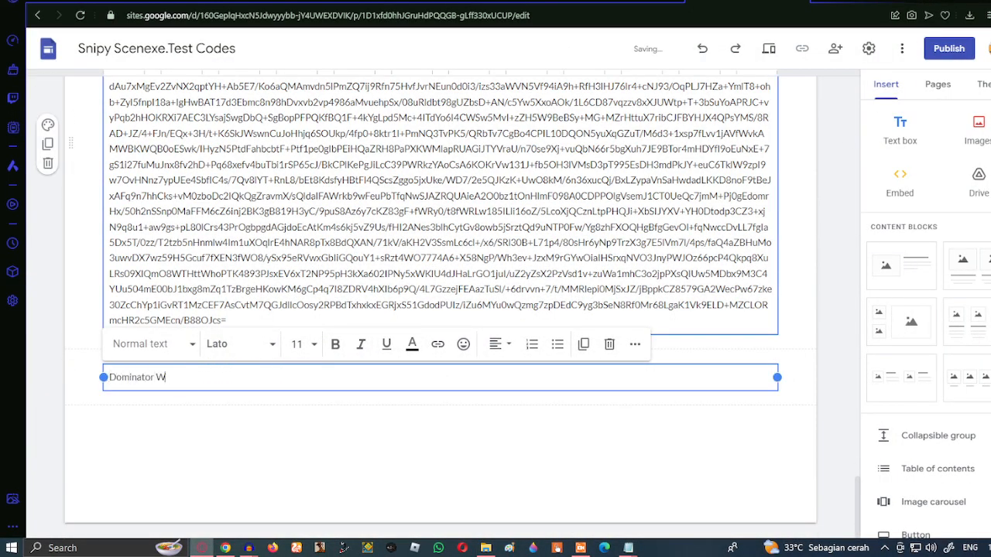
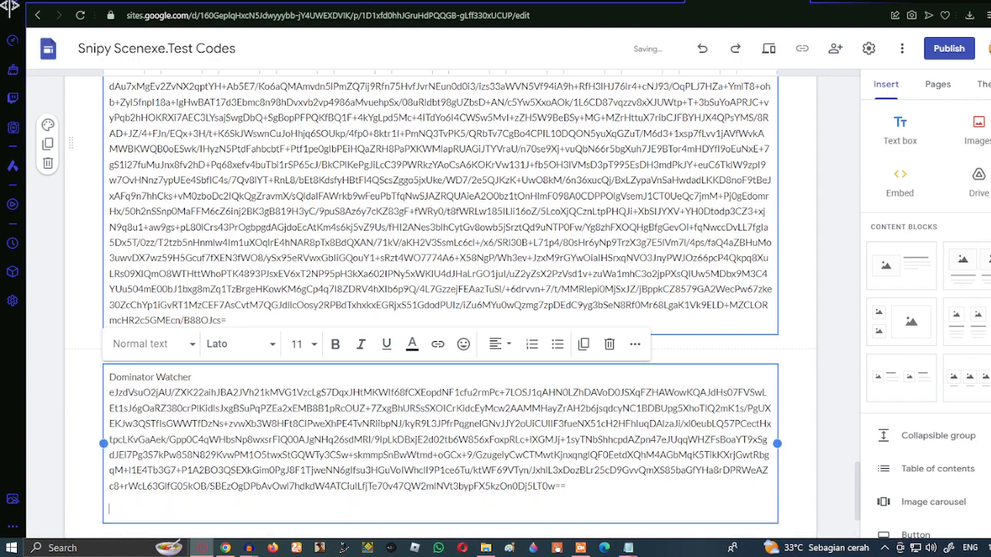
click(785, 348)
scroll(800, 369, down, 2)
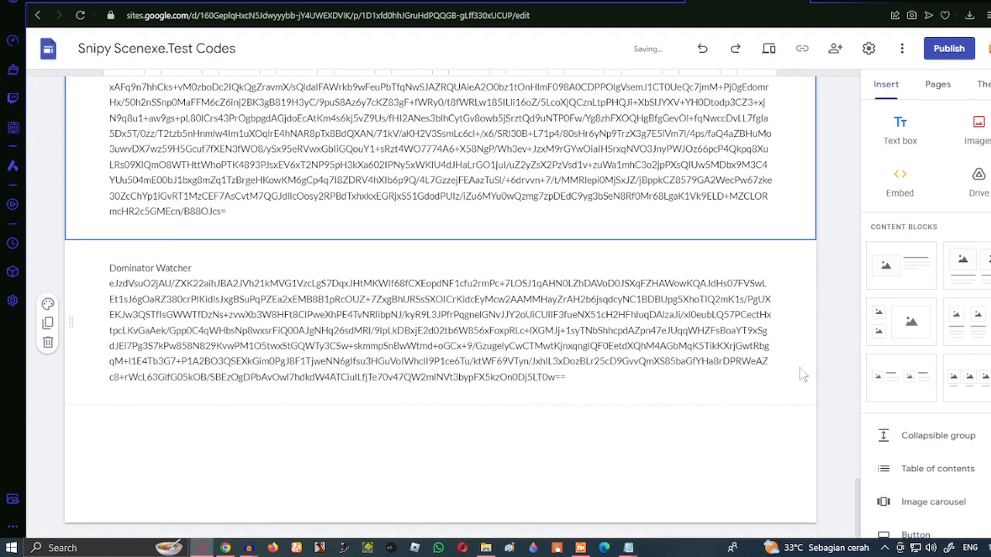
click(899, 130)
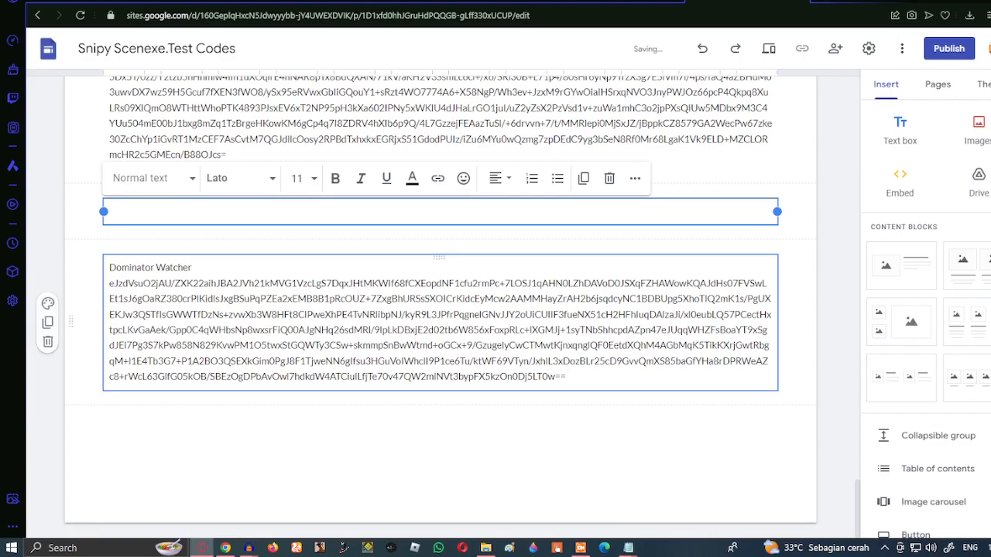
key(ctrl+v)
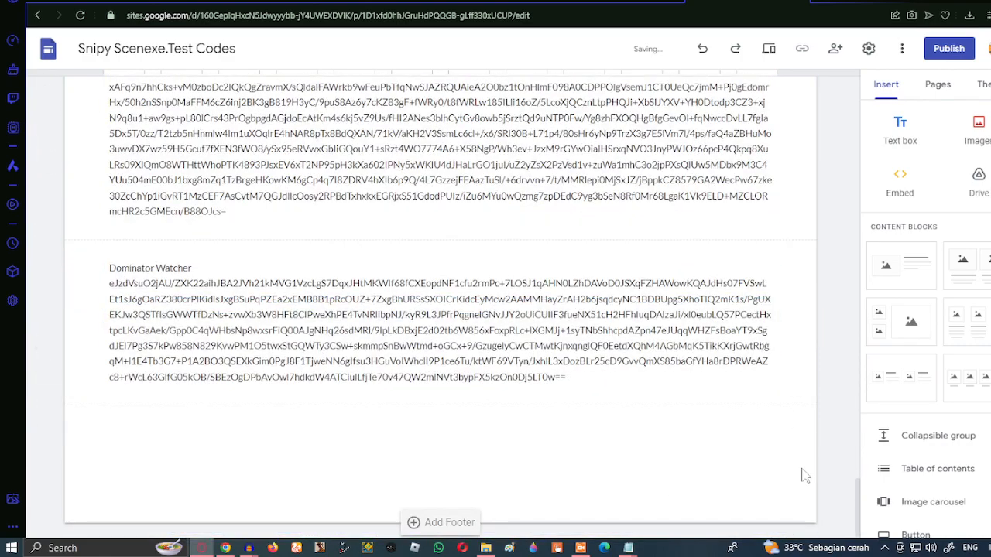
click(898, 128)
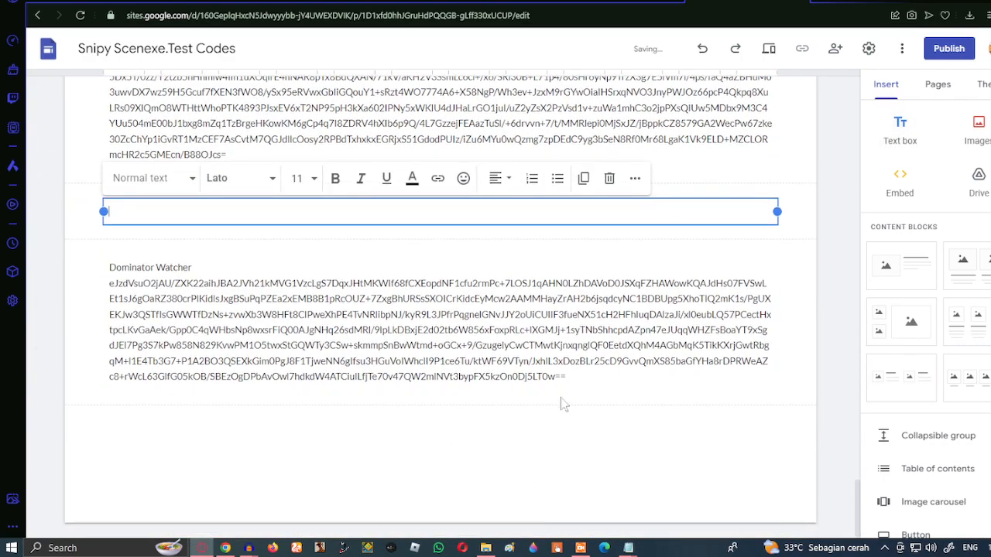
click(609, 178)
Insert an empty text box below the Dominator Watcher code and close the leftover Notepad windows from the copied files
click(902, 126)
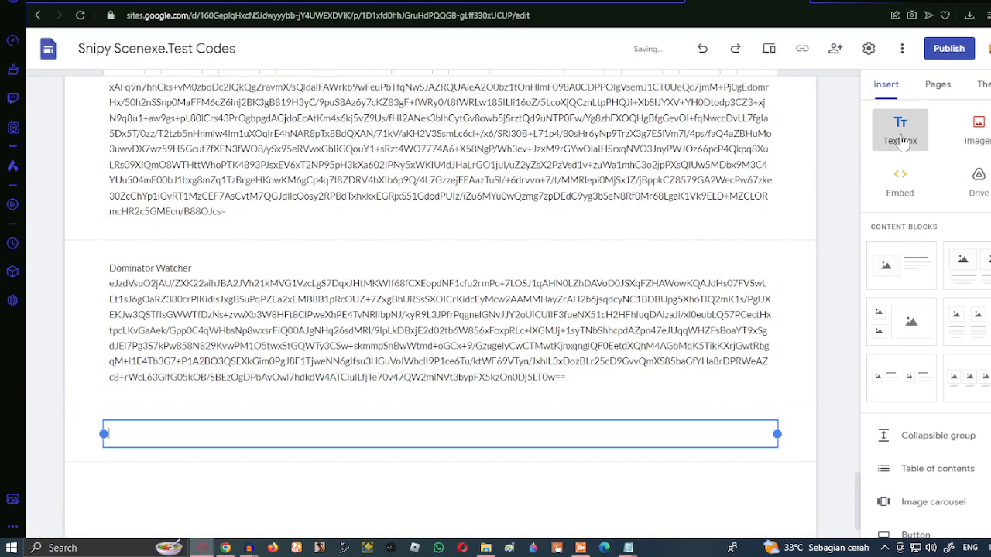
click(486, 548)
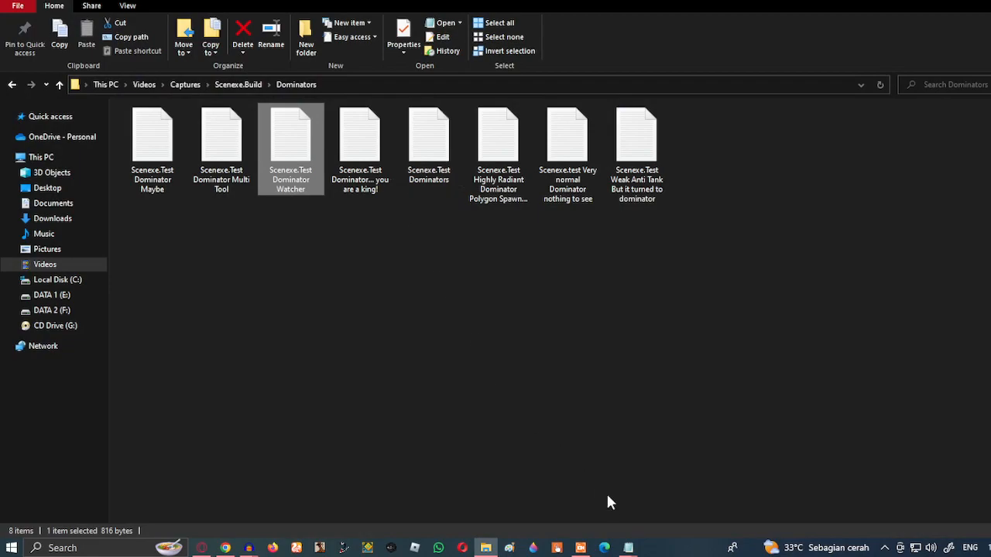
click(632, 551)
click(553, 465)
click(622, 465)
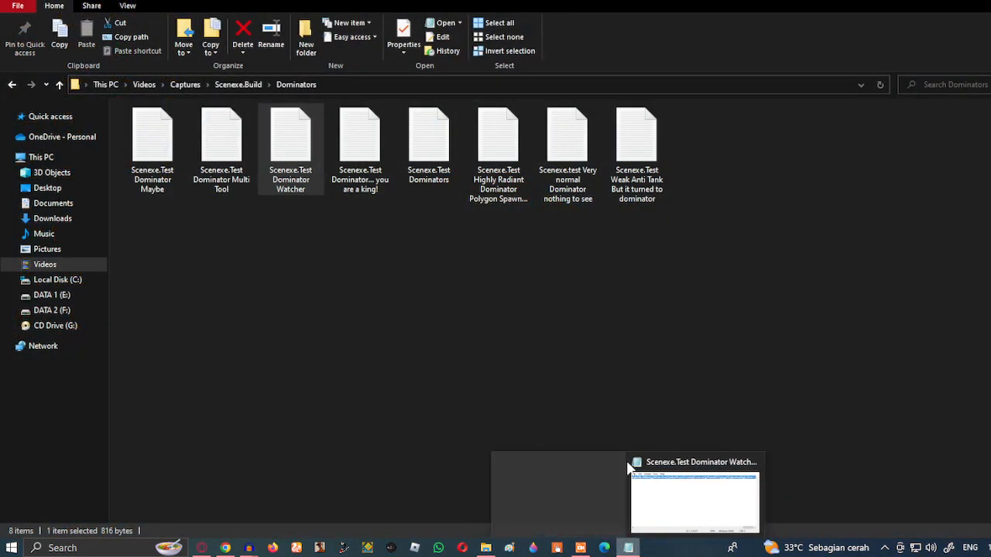
click(686, 464)
Copy the full code from the Dominators file and paste it in the empty text box under the title "Dominators"
double_click(421, 183)
key(ctrl+a)
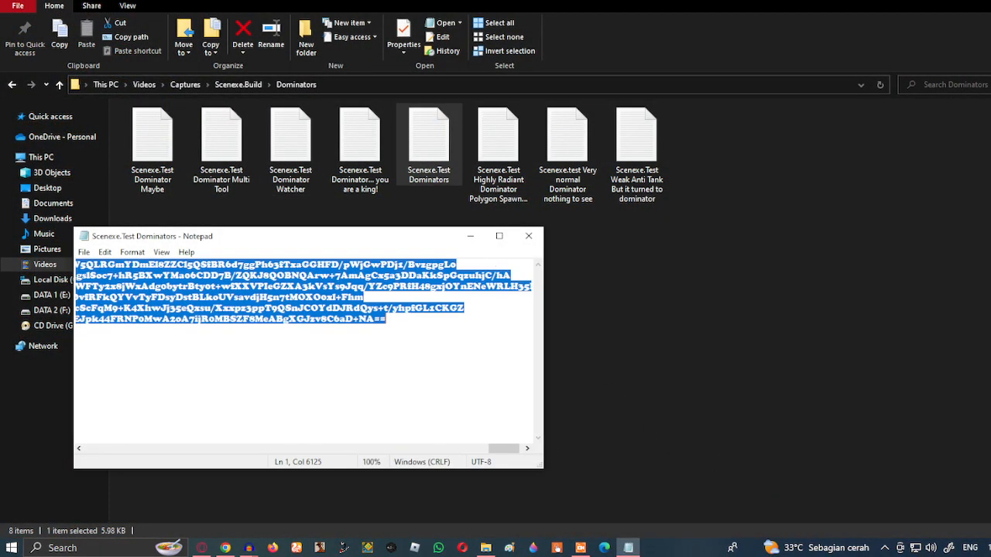
click(472, 236)
click(977, 2)
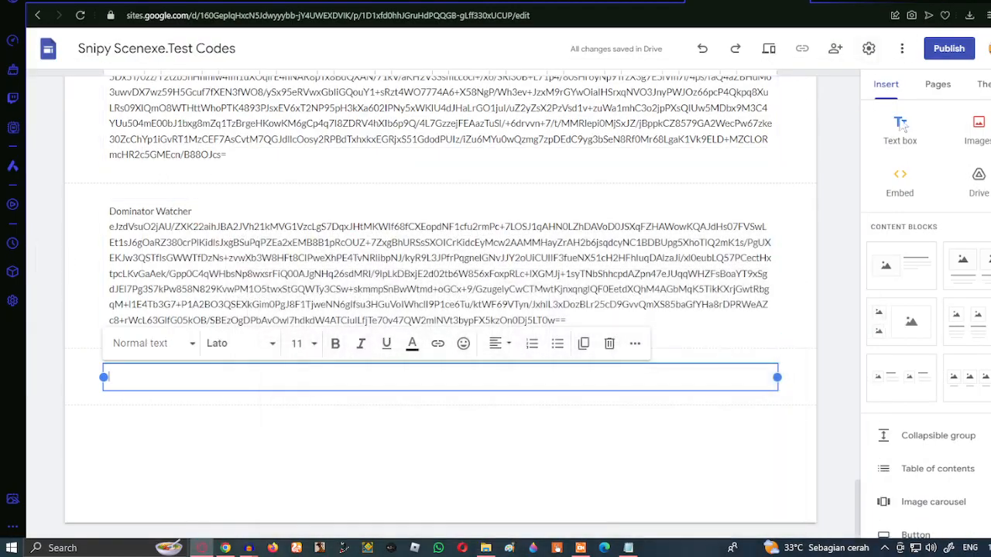
text(Dominator)
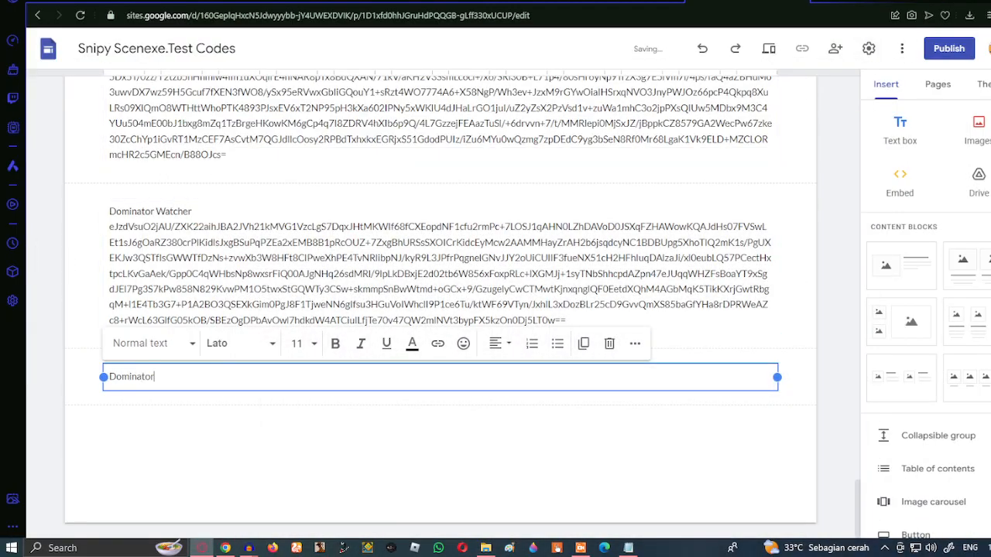
text(s)
key(Return)
key(ctrl+v)
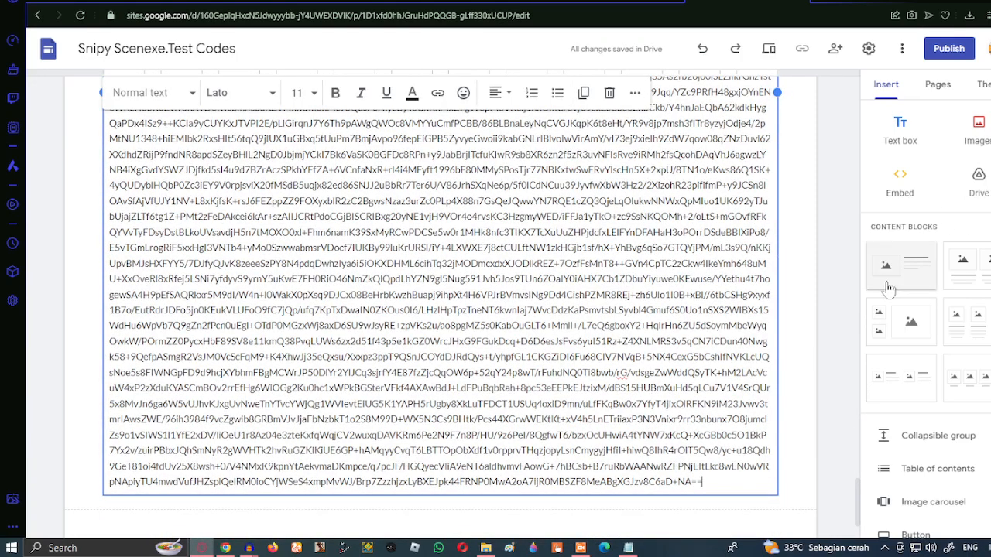
Add a text box below the Dominators code with the title "HDRPS" and the code from the Highly Radiant Dominator Polygon Spawner file
scroll(810, 311, down, 2)
click(900, 145)
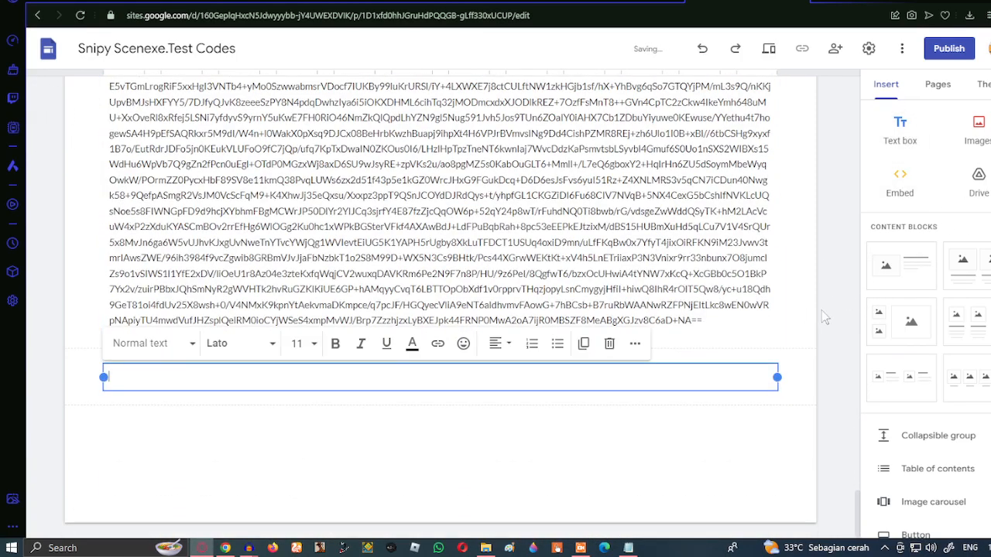
click(485, 548)
double_click(518, 138)
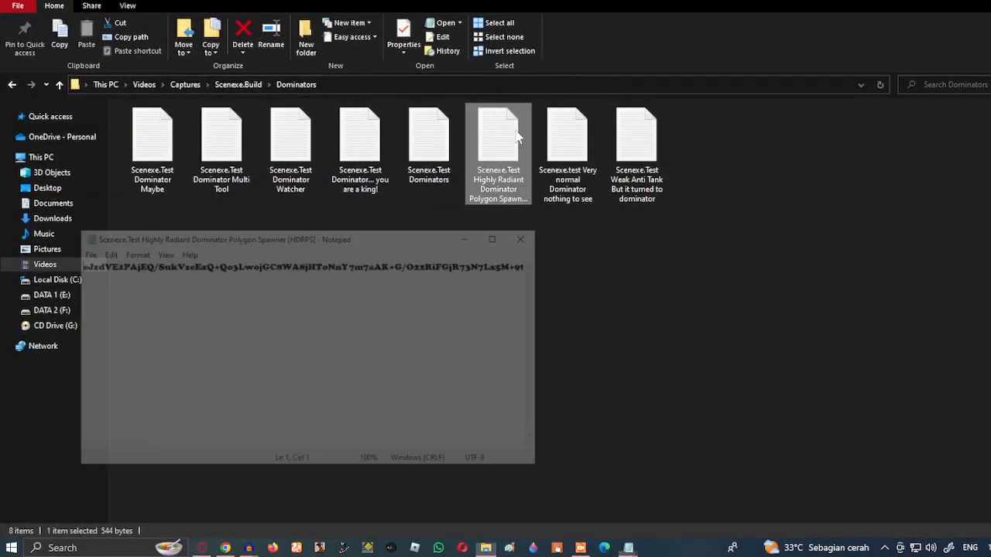
key(ctrl+a)
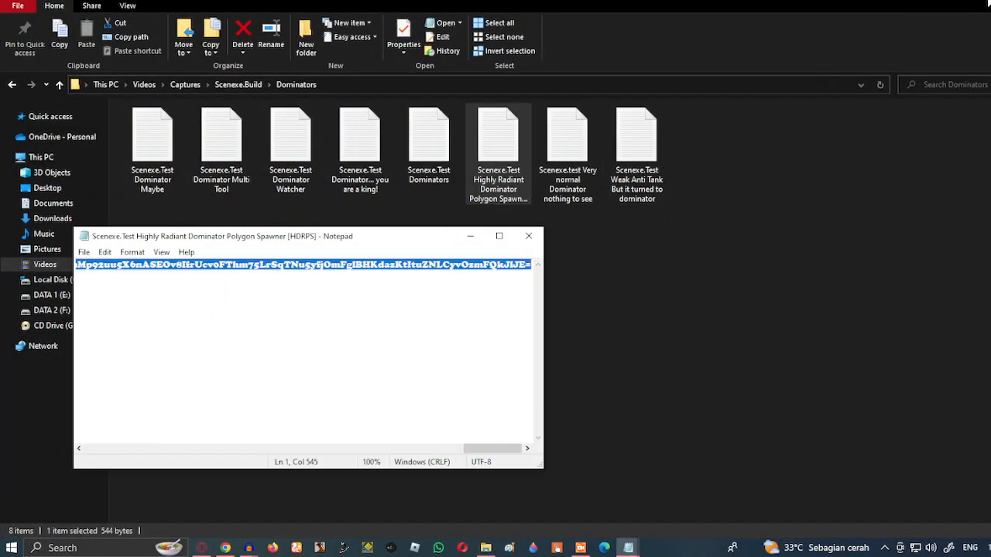
click(956, 1)
click(470, 237)
text(HDRPS)
key(Return)
text(eJdVE1PAjEQ/SukVzeExQ+Qo3LwojGC8WA8jHToNnY7m7aAK+G/O22RiFGjR73N7Lx5M+9tpmsR2gbFSMwXxohCLNF5TVaMyl4hFEIFwYvR/UMhDLRcy7HXEjlkCC0CuklOT3bpCzP2uoeFqBBMqC4XJujGaHTM2x2c4sFhb1lIR5LtGGpQ+AXAN4jyfa2fm86hRgdxzF5jIWp4Poukjmxc6MOs20Y5kHjF3Sz4DDyy4EdwDk3Utd5acVolRyGrm8895nClZajSEINWxbDXZaRM+++NYjoCGevHXEf2LREkMUmC1D6AnWH63KDF4CBk099rdxhZyqPIOCNtEtzoOQYdBZTxN0Sj2WZfEYWp00pFIxg2I0NumuRwVms7eYOYNlgRwvtV+A2fZsit+7Mfy5GzH+934MfuxH+dfc4CdghdCQ/e4S7xLik1vMrfvXeEUyXqPBJZr97dmMp92uu5X6nASEOv8IfrUcv0FThm75LrSqTNu5yfjOmFglBHKdazKtItuZNLCyvOzmFQkJIJE=)
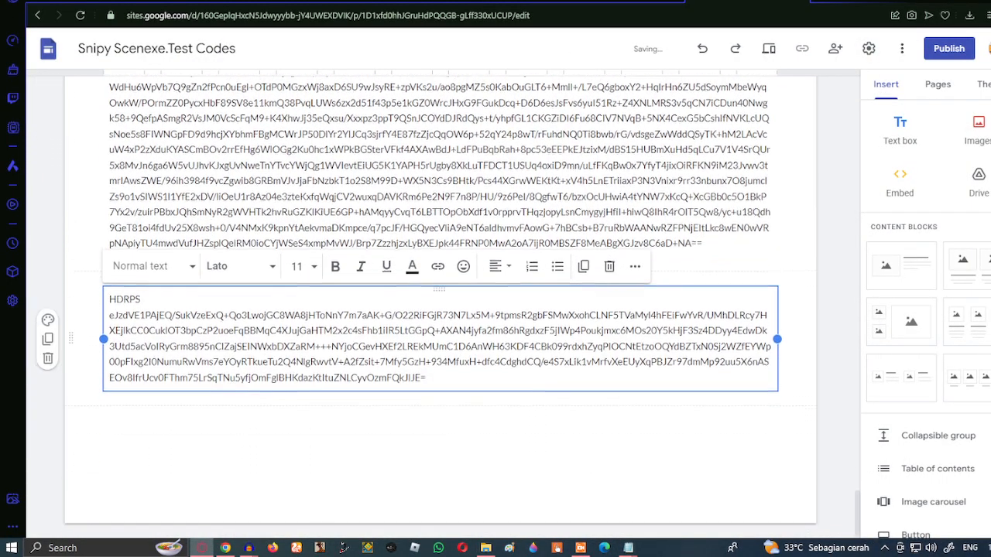
Insert an empty text box below the HDRPS code and close the Dominators file left open in Notepad
click(899, 130)
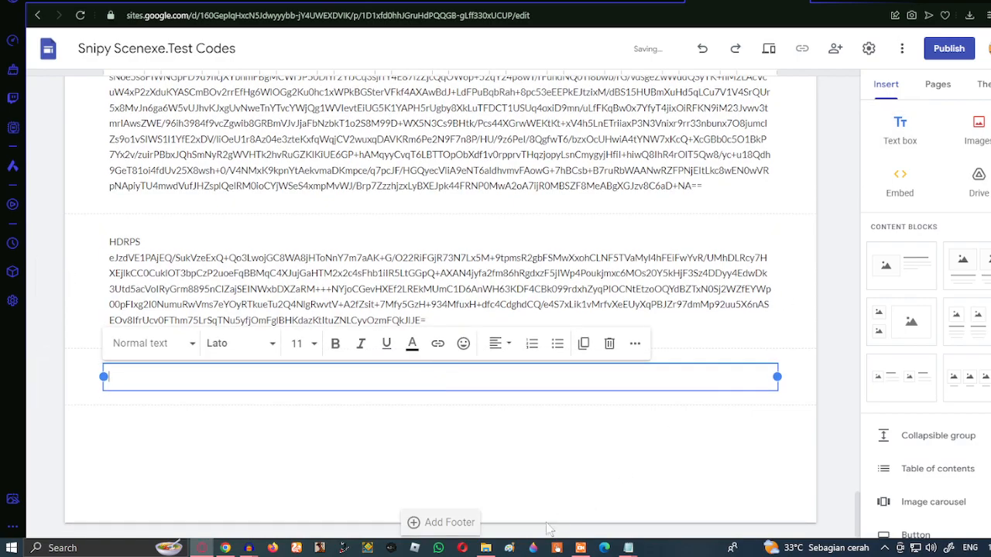
click(485, 549)
mouse_move(629, 548)
click(634, 462)
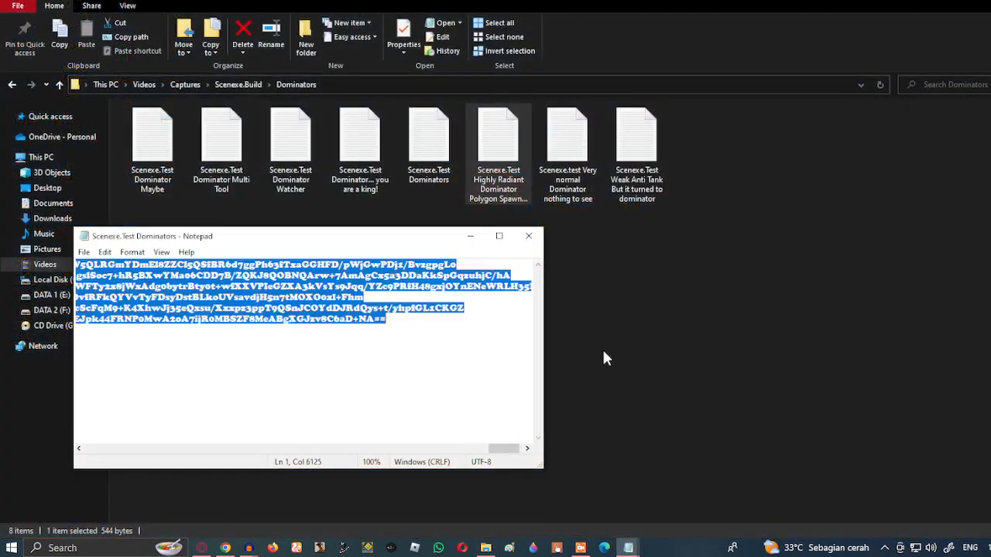
click(534, 230)
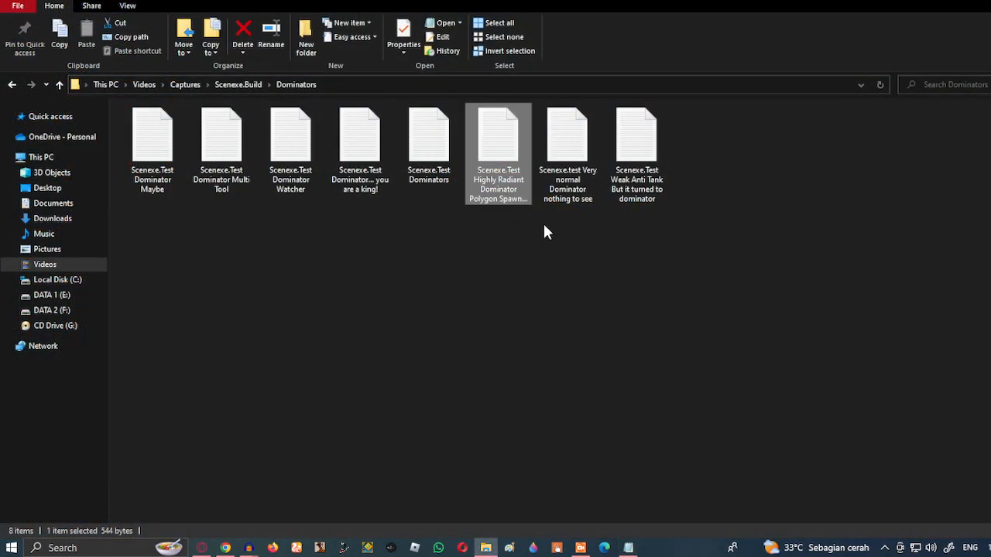
Paste the code from the "Very normal Dominator nothing to see" file in the text box below HDRPS and insert an empty text box under it
double_click(581, 129)
click(474, 236)
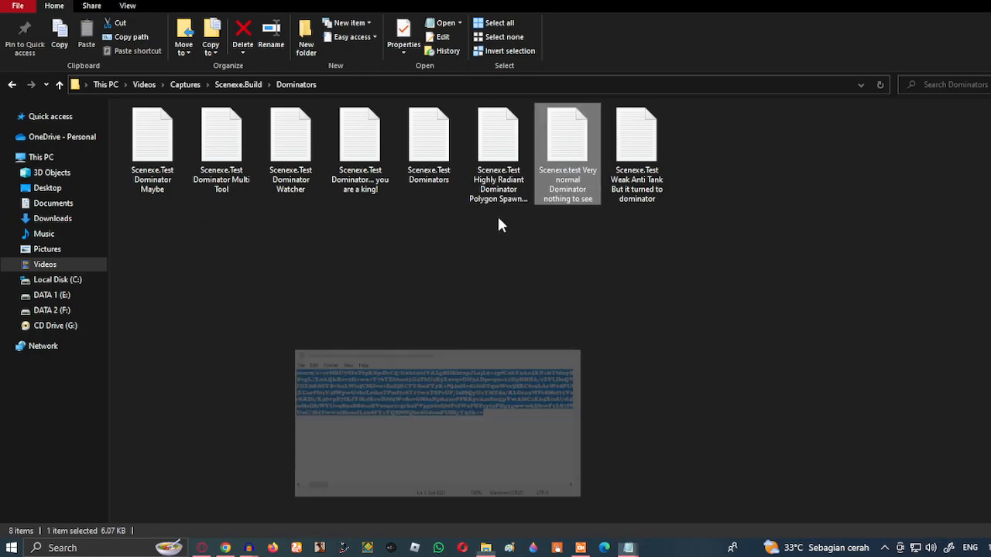
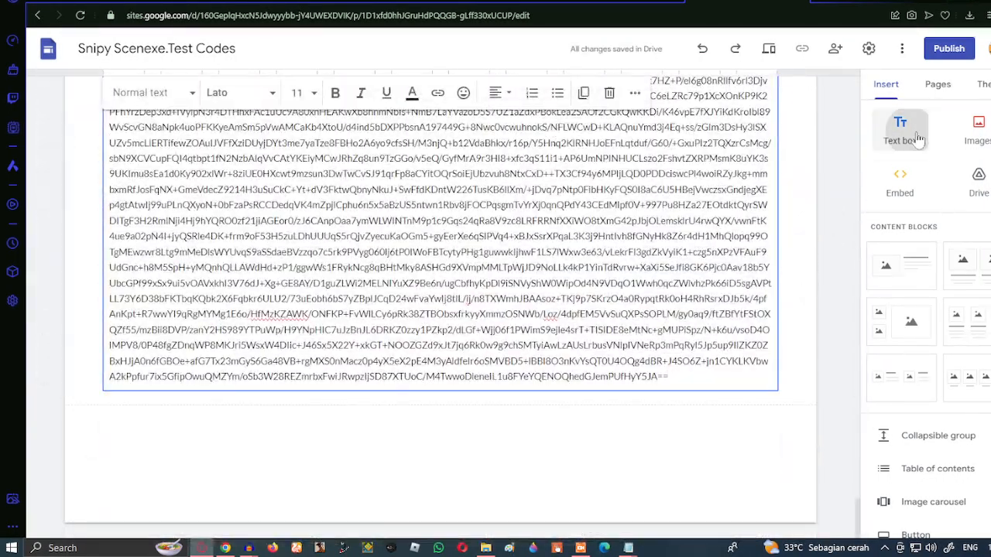
click(901, 132)
Copy the full code from the Weak Anti Tank file and paste it in the empty text box under the title "Weak Anti Tank Dominator"
click(486, 549)
double_click(640, 186)
key(ctrl+a)
click(470, 236)
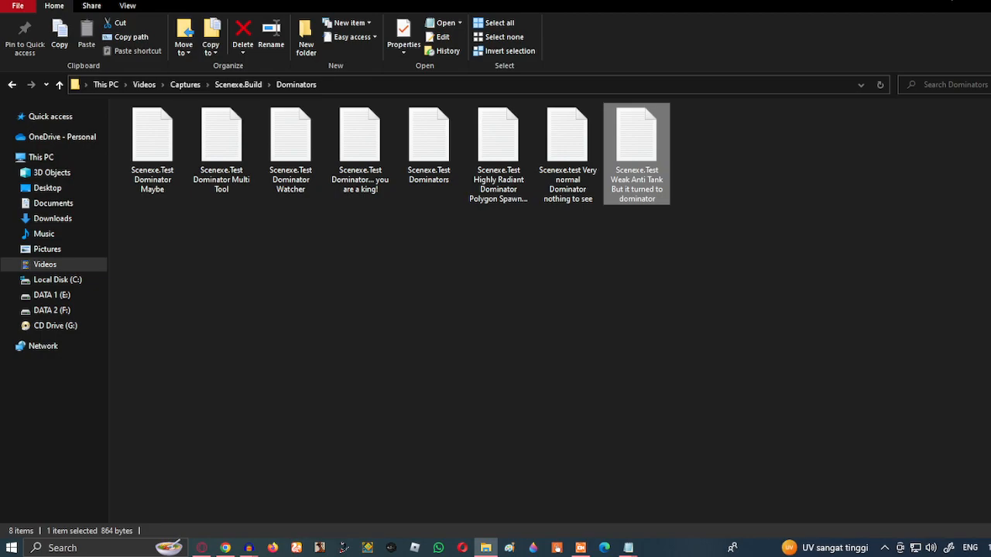
click(952, 2)
text(Weak Anti Tank Dominator)
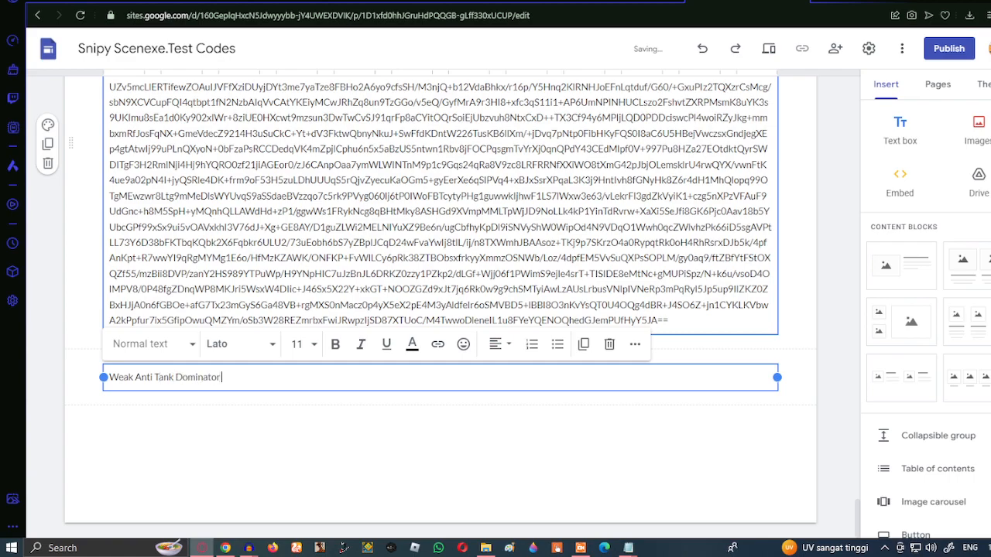
key(Return)
key(ctrl+v)
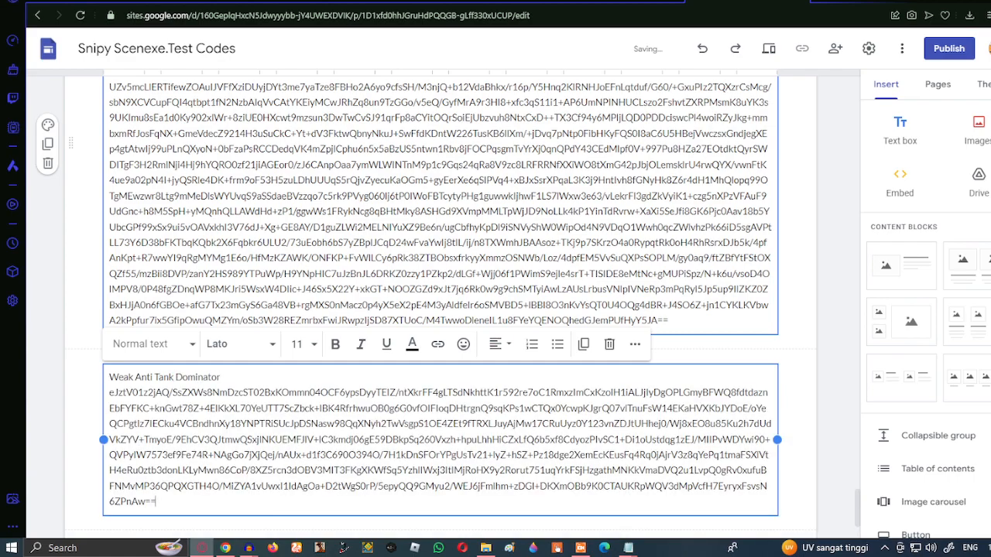
scroll(608, 422, down, 2)
click(608, 422)
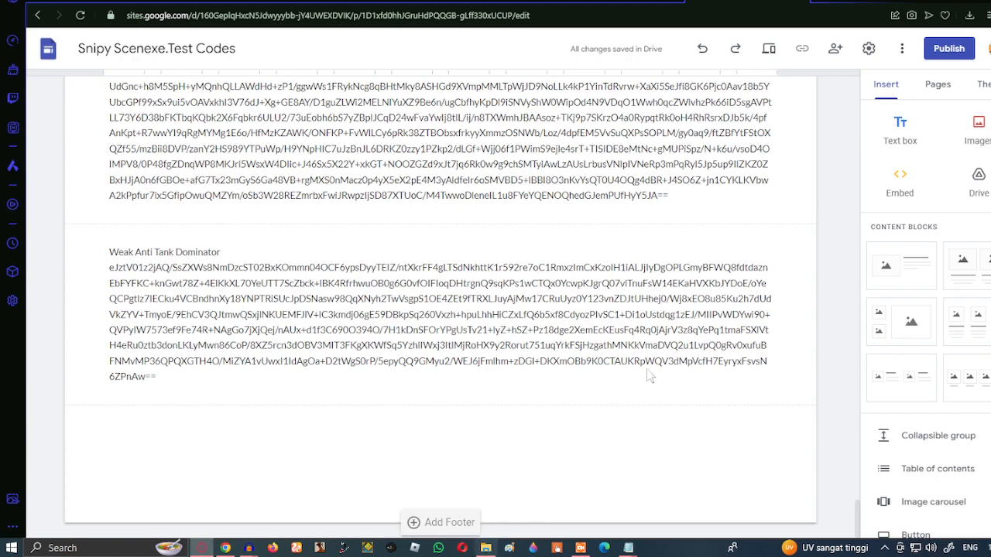
Open the Dreads folder in Scenexe.Build and create a new site page named "Dreads V2"
click(938, 83)
click(942, 495)
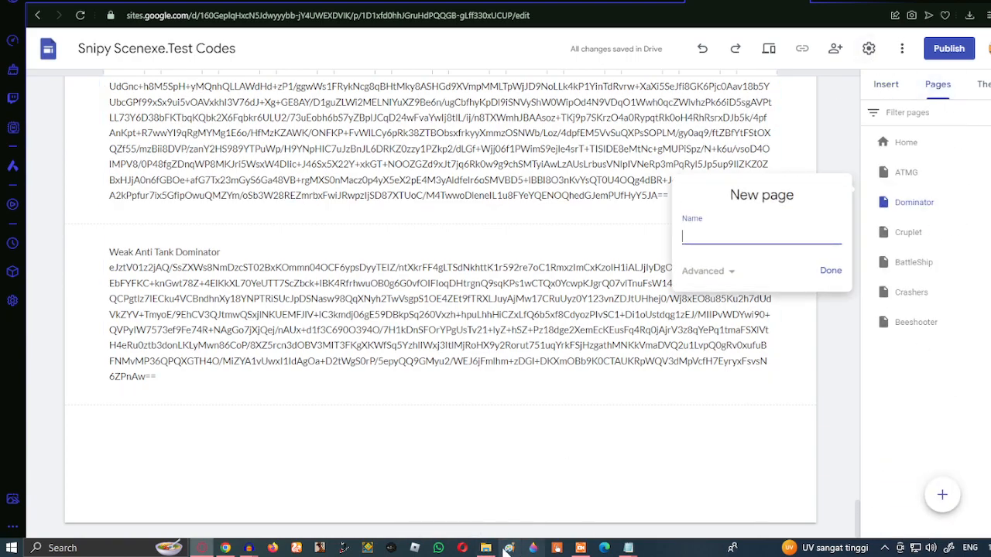
click(486, 549)
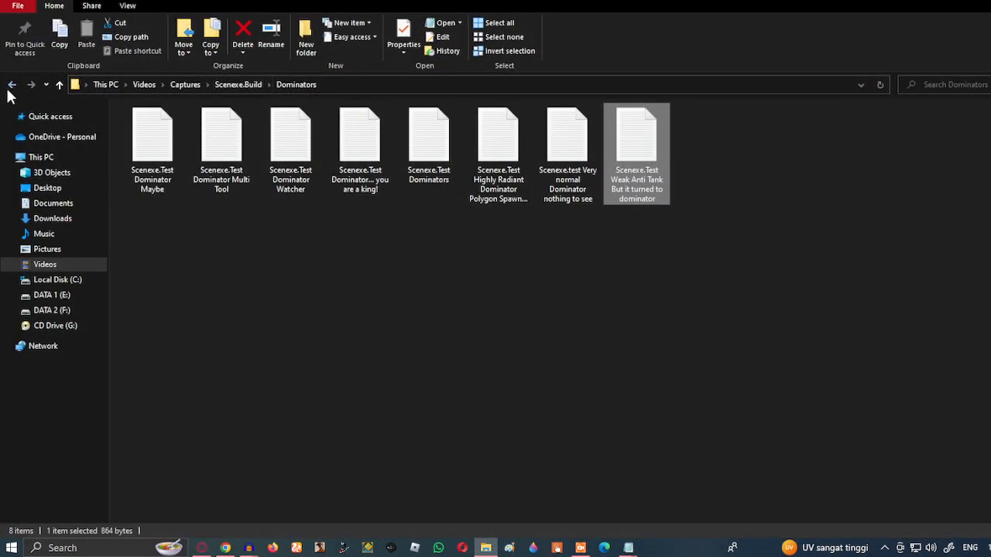
click(11, 86)
double_click(511, 161)
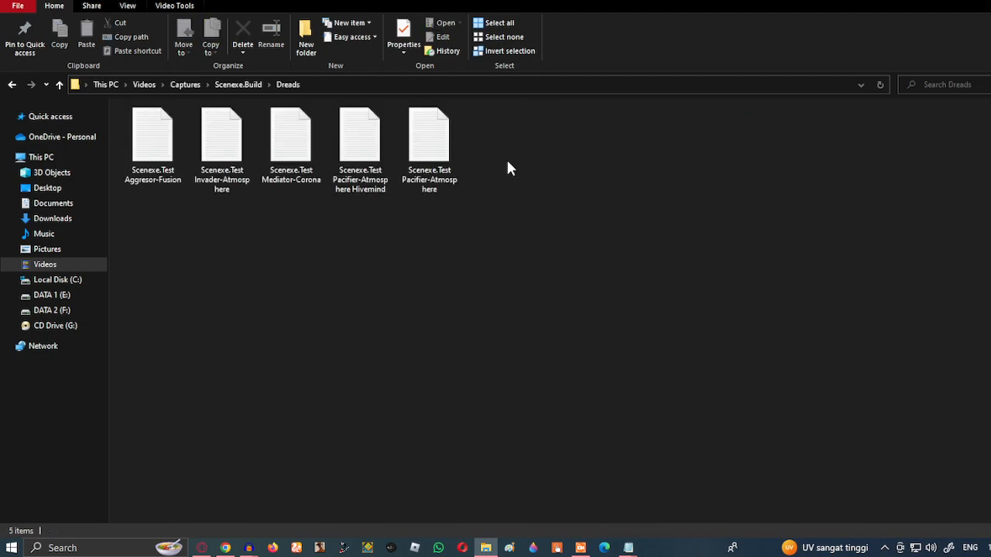
click(952, 7)
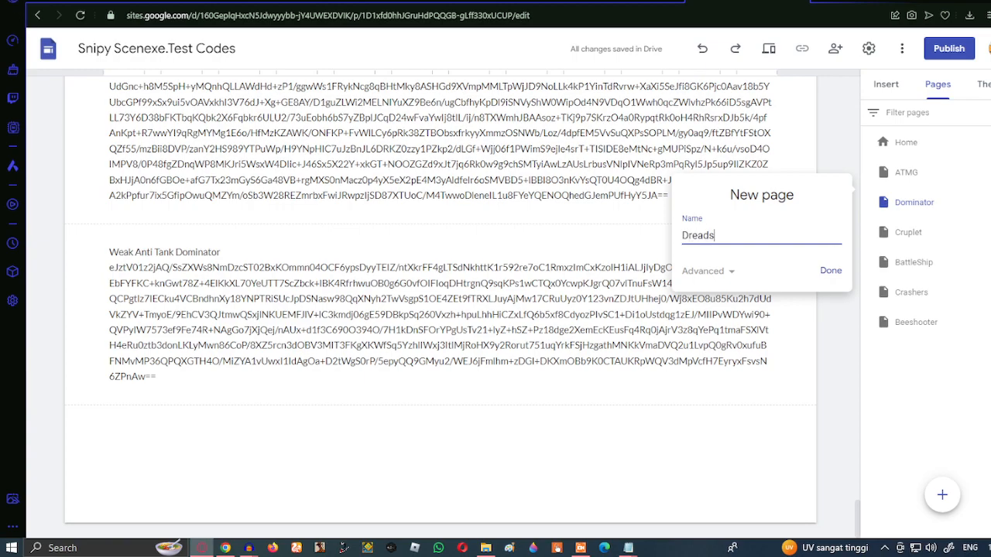
key(Return)
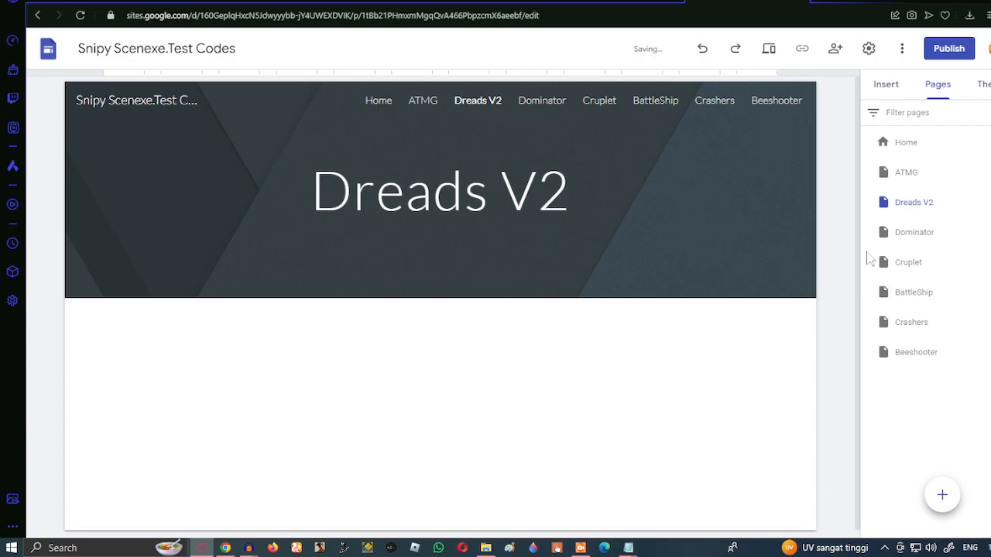
Insert an empty text box on the Dreads V2 page and close the leftover Notepad windows from the Dominators files
mouse_move(392, 299)
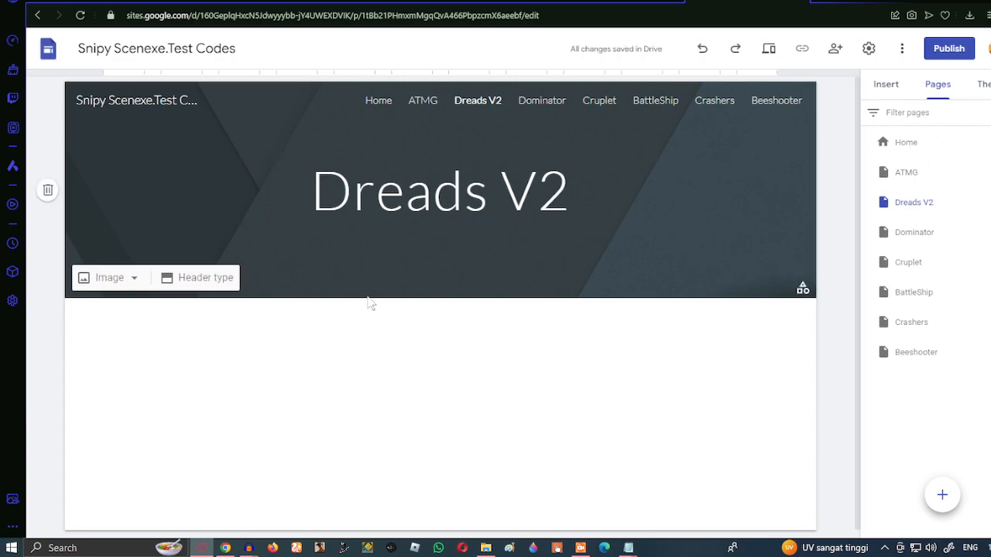
scroll(418, 332, down, 1)
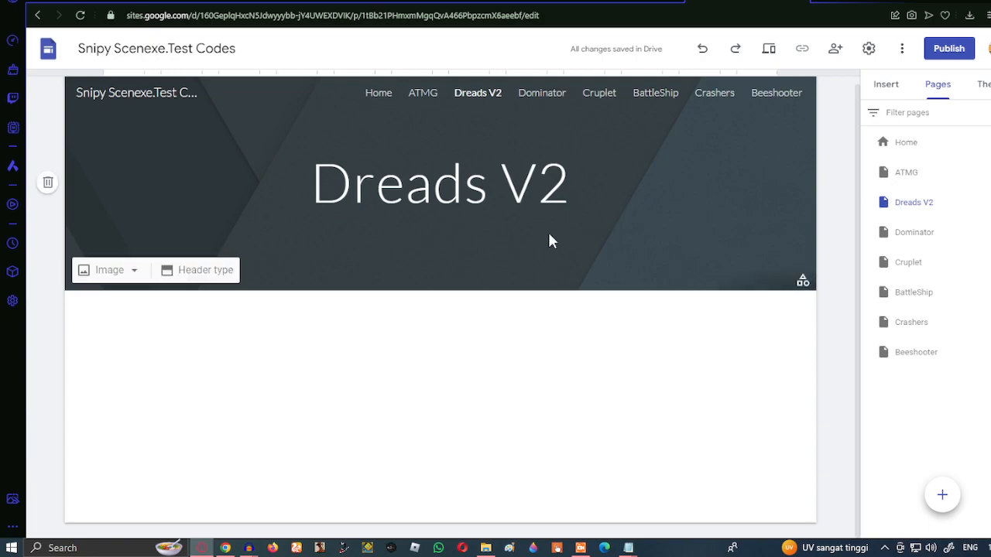
click(887, 83)
click(904, 138)
click(485, 547)
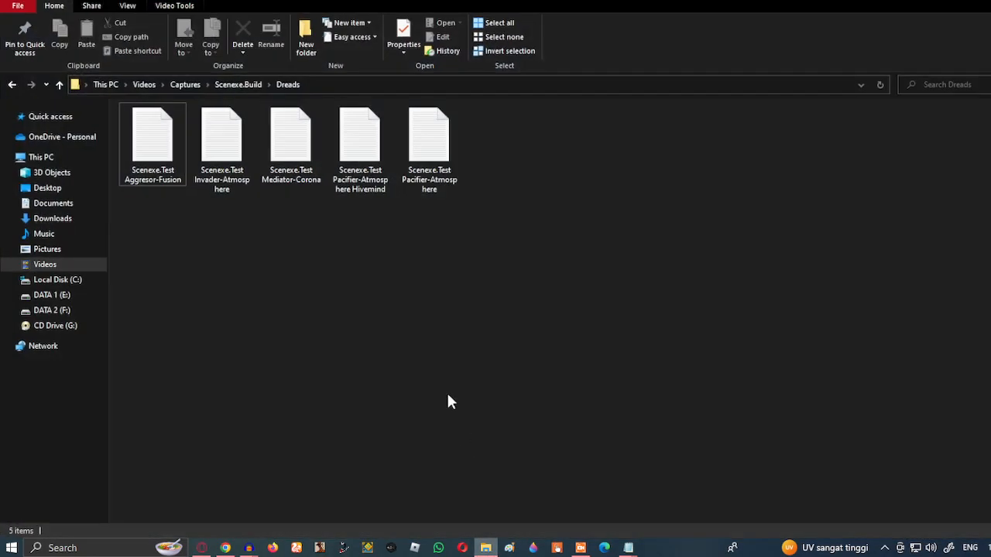
click(155, 128)
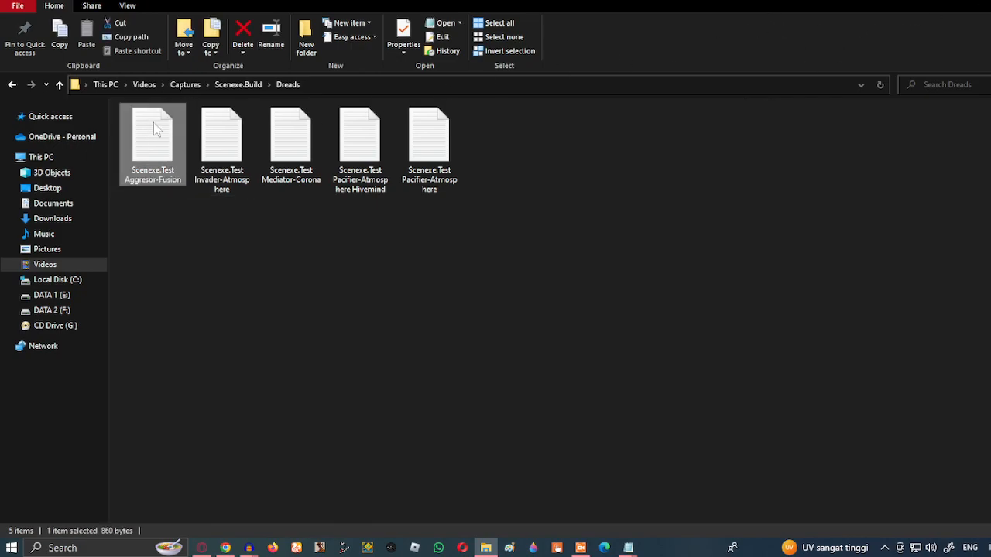
click(627, 547)
click(549, 462)
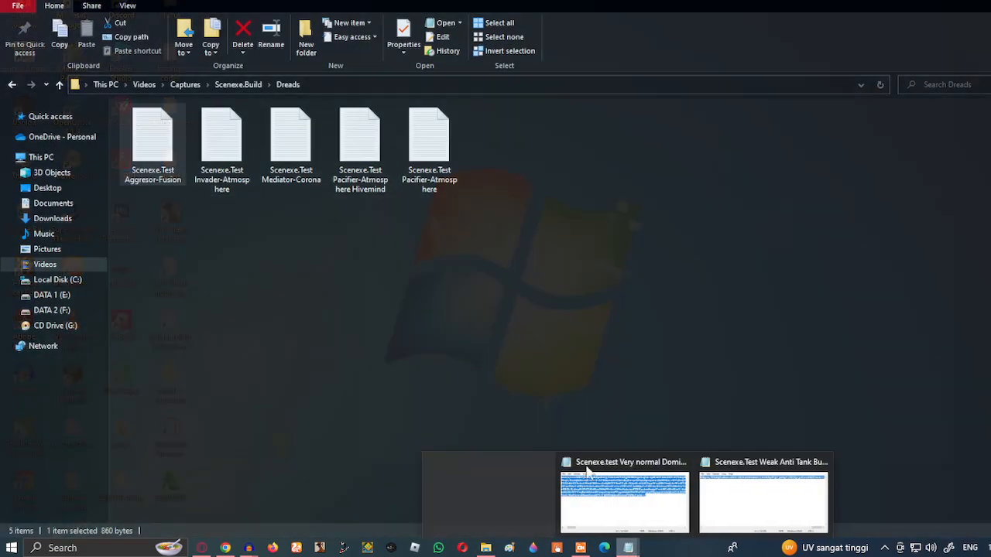
click(616, 462)
click(684, 460)
Copy the full code from the Aggresor-Fusion file and paste it in the empty text box under the title "Aggresor-Fusion"
double_click(145, 160)
key(ctrl+a)
click(471, 236)
click(882, 2)
text(AGg)
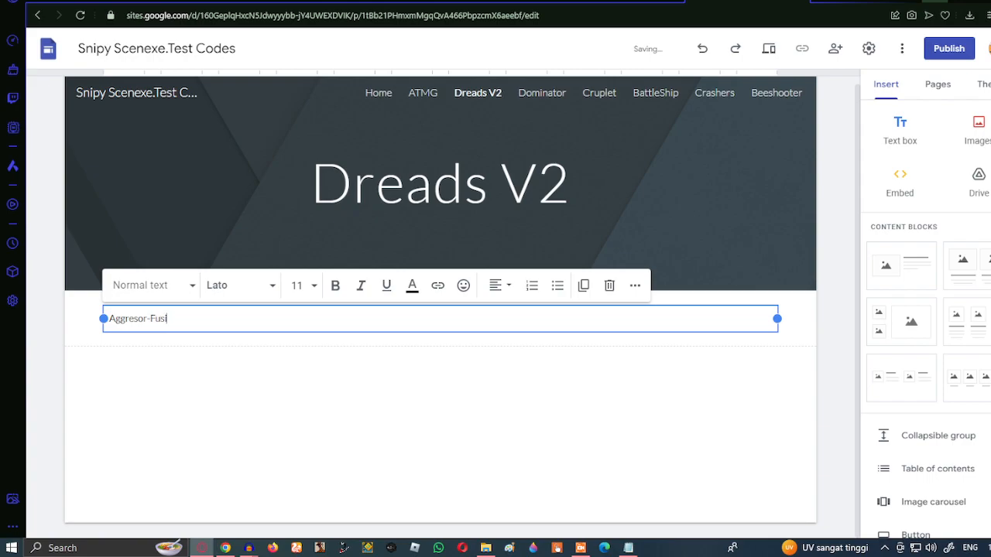
key(Return)
key(ctrl+v)
scroll(464, 348, down, 1)
Add a text box titled "Pacifier-Atmosphere" below the Aggresor-Fusion code and copy the full code from the Invader-Atmosphere file
click(902, 144)
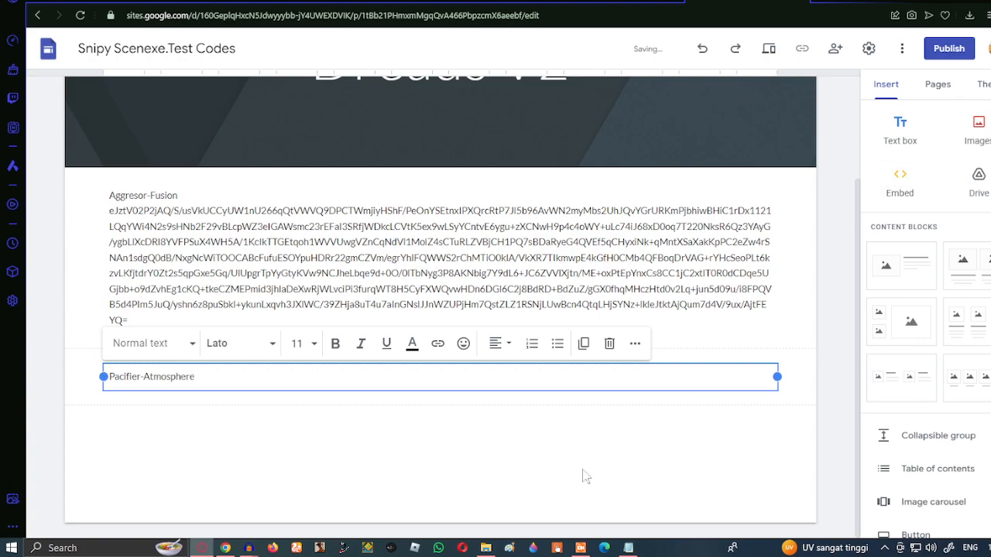
click(486, 547)
double_click(221, 122)
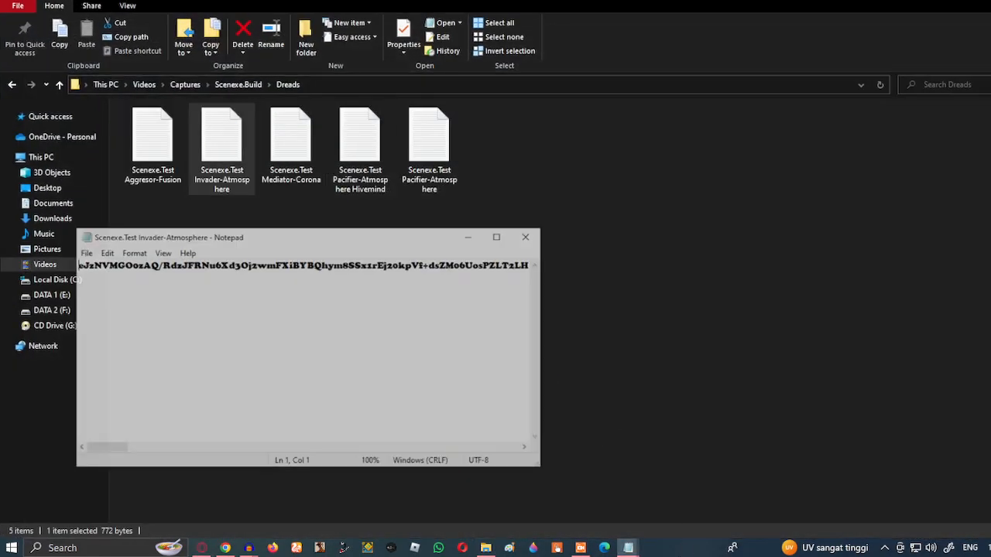
mouse_move(628, 547)
click(619, 460)
key(ctrl+a)
click(528, 237)
Open the Mediator-Corona file in Notepad and paste the copied Invader-Atmosphere code under the Pacifier-Atmosphere title on the site
double_click(317, 150)
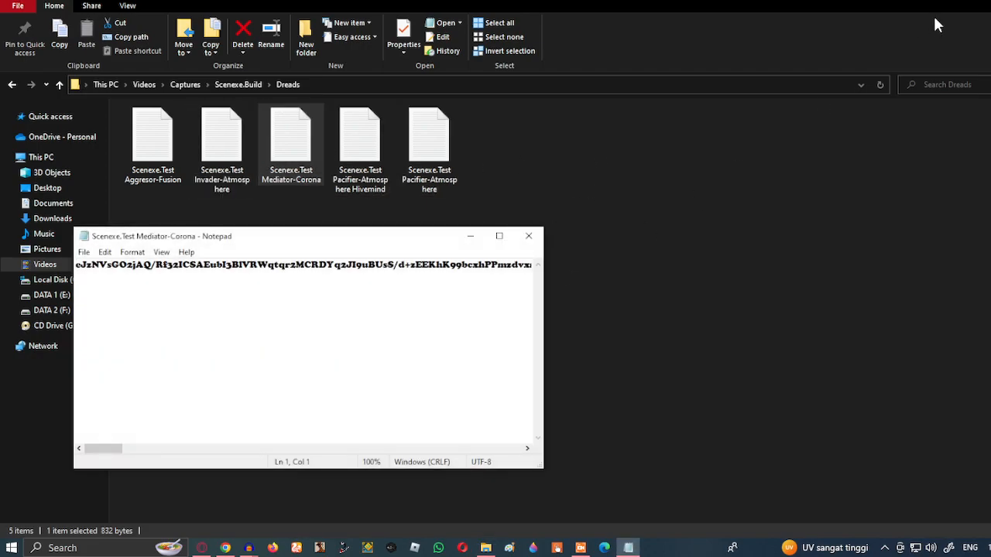
click(957, 1)
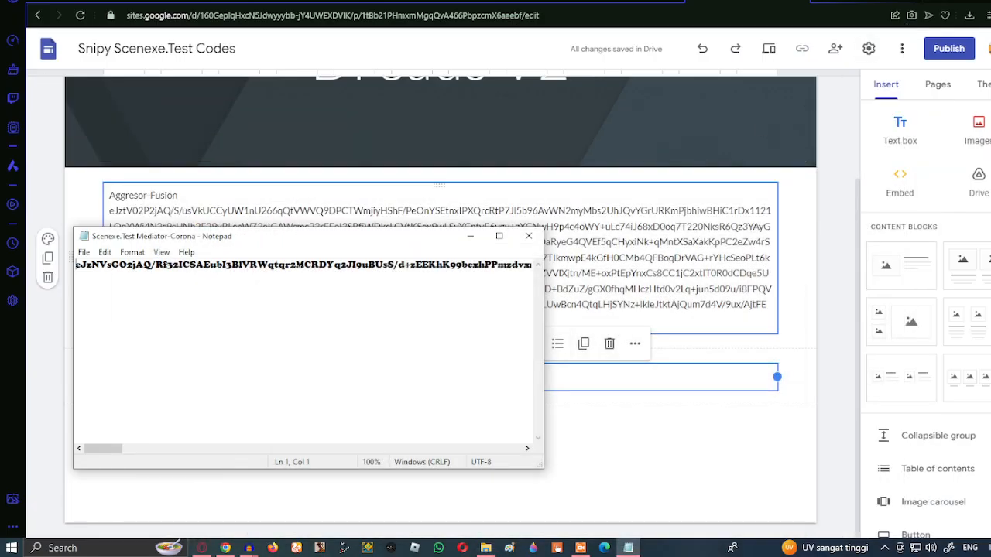
click(472, 237)
key(Return)
key(ctrl+v)
Insert an empty text box between the Aggresor-Fusion and Pacifier-Atmosphere boxes and copy the full code from the Mediator-Corona file
click(898, 127)
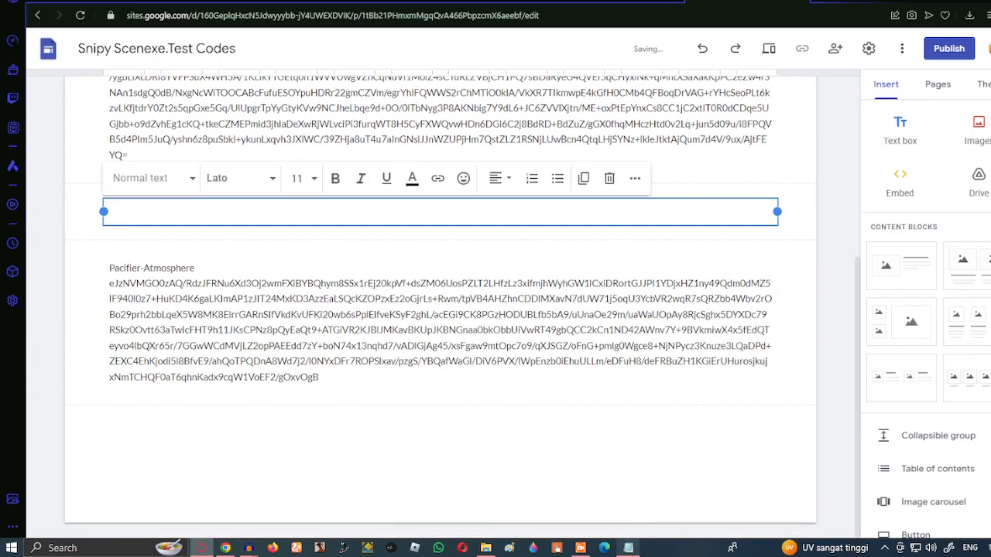
click(628, 548)
key(ctrl+a)
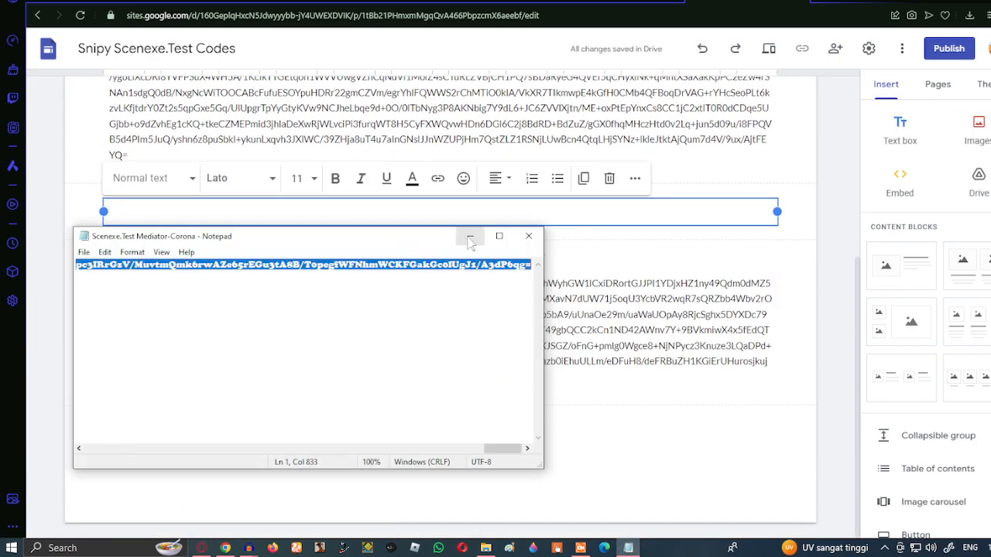
click(529, 236)
Title the empty text box "Mediator-Corona" and paste the copied code on the line below the title
text(Mediator Corona)
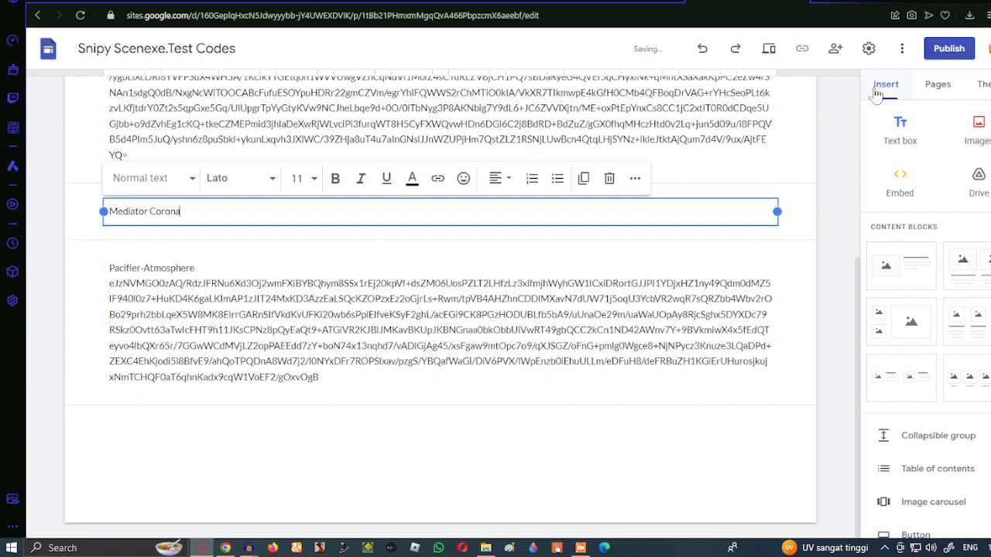
key(Delete)
key(Right)
key(Right)
key(Right)
key(Right)
key(Right)
key(Return)
text(eJzNVsGO2jAQ/Rf32ICSAEubI3BlVRWqtqr2MCRDYq2JI9uBUsS/d+zEEKhK99bcxhPPmzdvxnZOzBwrZAnb1kKwgO1RaS5LIkRhwHLIcjSaJT9O7bZRwOR2q9F8Y0no7e/OPvDMFGQNxwEzUL6y5MQ2oBQKC/DSRaOFgCNlsvY5YEoaMJR17XPs4OeqUgiZQ9bOXKDB1Dhu1ldX5NV6LoVUzmNqVa4qRIqJAsqs8bM0zV6eoW641wbVqImGl+UvdCueCZxhAXveInpaLeokYFCmhVToafIkAsvc1k7mjpcLrqn+lECjiSvI6ojJYRB2pPe7KWSbTcrOgdc2/re2xAmFdLlMLVYGO8jRJVa3xYZWgvT1WquuN00aCwIZr8INnQJRFWDhRvdtIExdyMMnUIanokWB7ZaaMKNZcZ0kykA92Tdhiuc5NtLxvCSdIqC1A4JaQdupa+HdKTj9tfRrXa5Nw+mIxPHDfIpd34o57sr2cEaa5o0s9zexCFiBIEyxrIXhIeBWHIJ6I7PjwvWu+2HczITXFzeb57BDBRa0+zFy4zWzYEqW7Yzb7V+qnHqMzxRFis/oLLCgcxj9xHkpxhOvD0sGbhQuh3I0nW6nvZ+4p84sEo0MqZXdUxEP7XheBp8+VFiiUdCc4Gg4/YjvR+EHL2kcXg+CpxWN7nhNekJs0FPBBn8o1hNiXb161Mcbufqj1qCncg3u9fpPxOjyPSBUsnx0K351O/y9+ORDbm/GZ5nZm1HgHgUFxpc3IRrGzV/MuvtmQmk6rwAZe65rEGu3tA8B/T0pegfWFNhmWCKFGakGc0IUgJ1/A3dP6qg=)
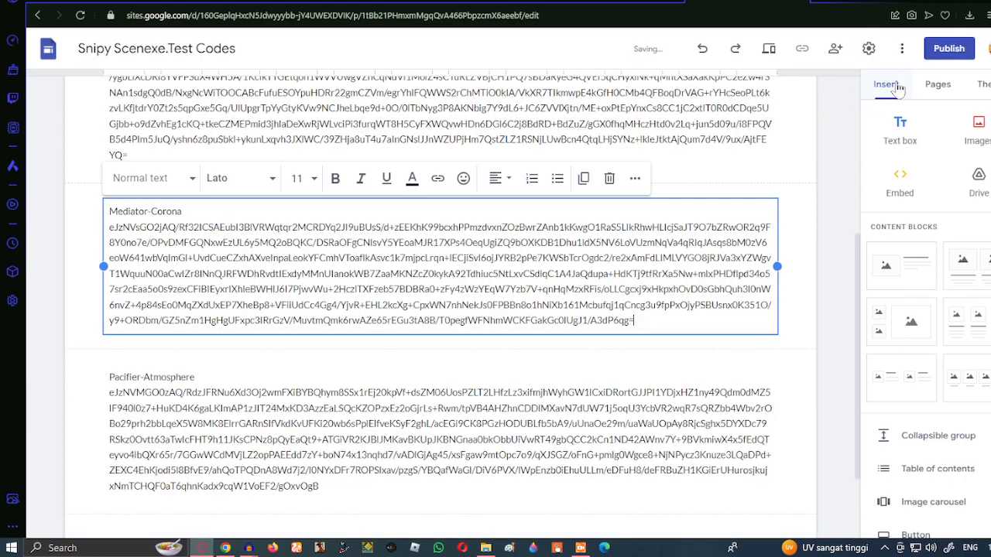
Insert an empty text box below the Pacifier-Atmosphere code at the end of the page
scroll(822, 264, down, 2)
click(821, 261)
drag(681, 378, 689, 362)
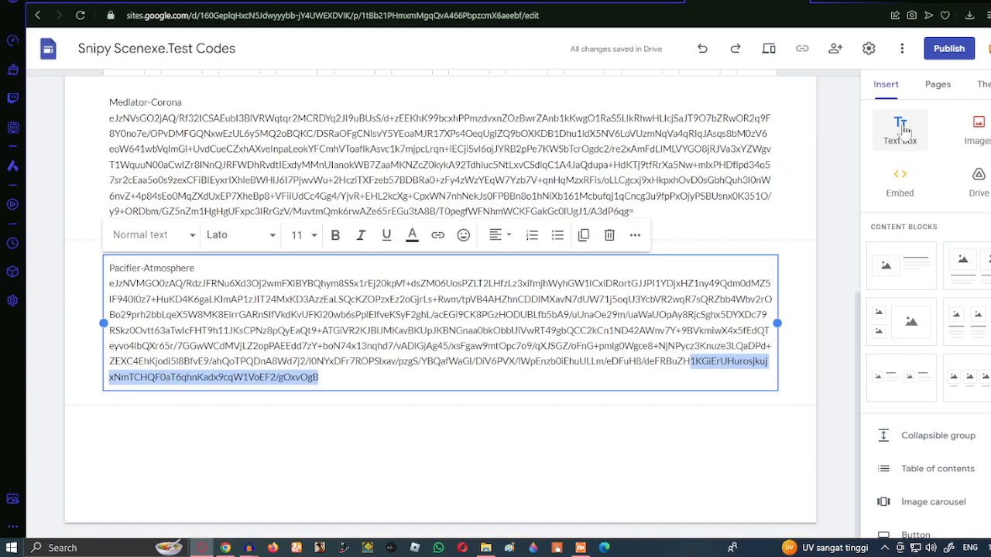
click(902, 137)
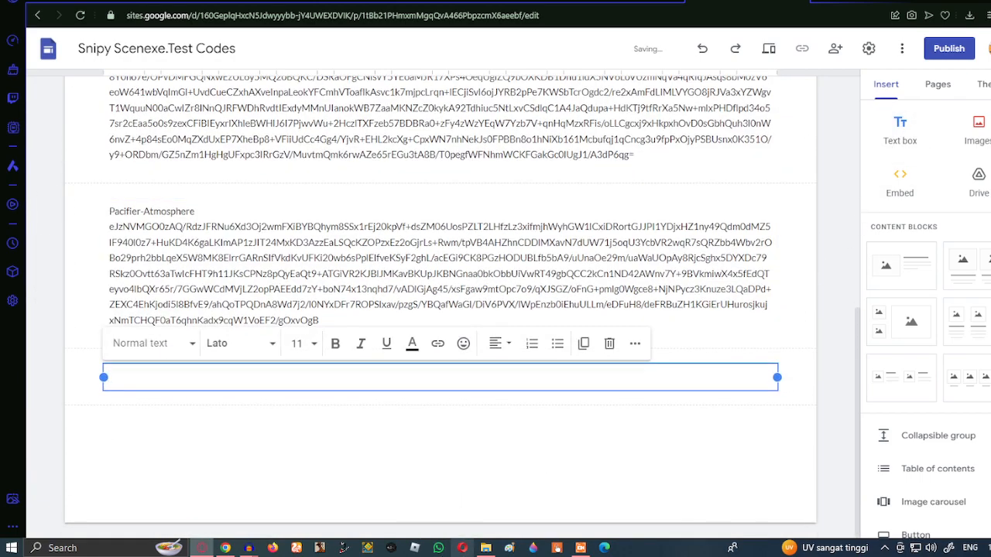
Copy the full code from the Pacifier-Atmosphere Hivemind file and paste it in the empty text box under the title "Hivefier-Atmosphere"
click(485, 548)
double_click(360, 147)
key(ctrl+a)
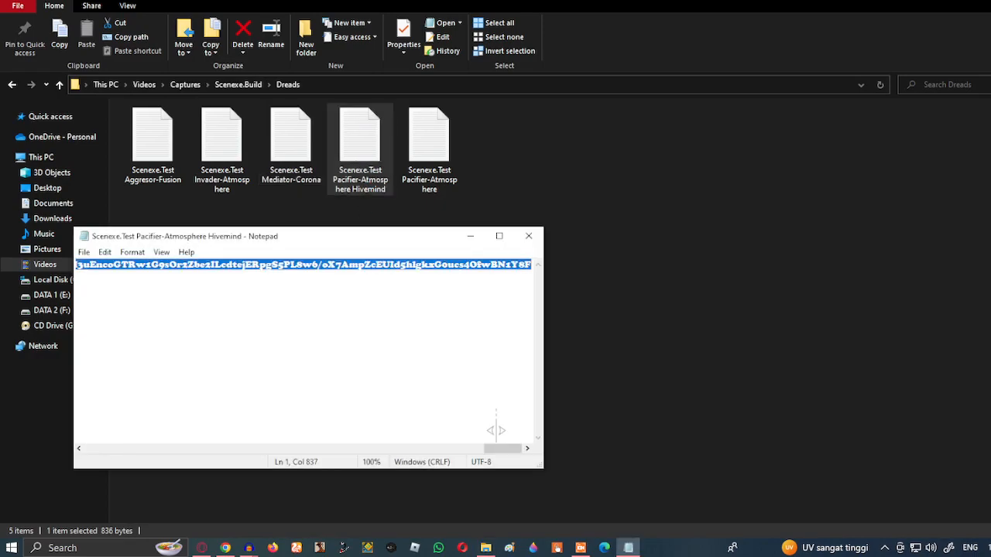
click(471, 236)
click(961, 1)
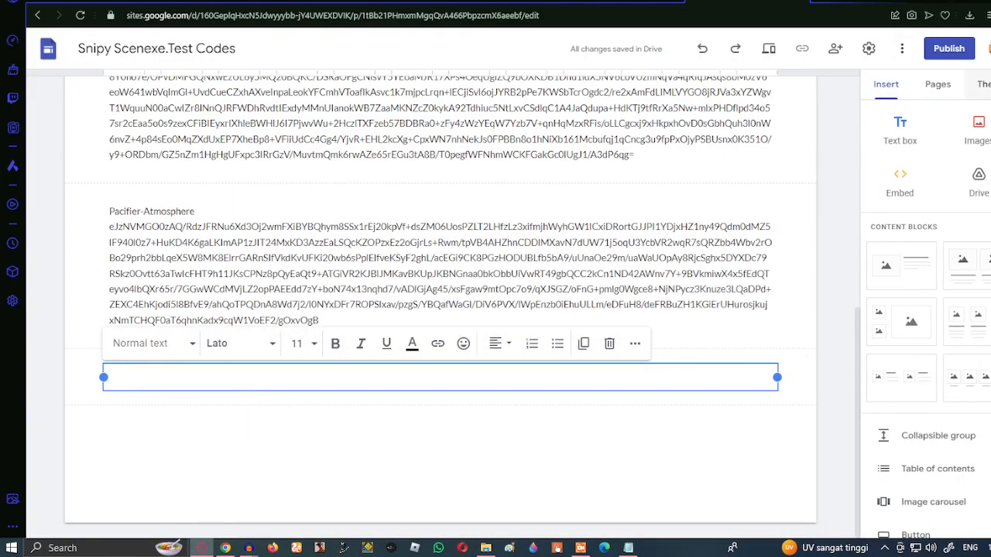
text(Hivefier-Atmosphere)
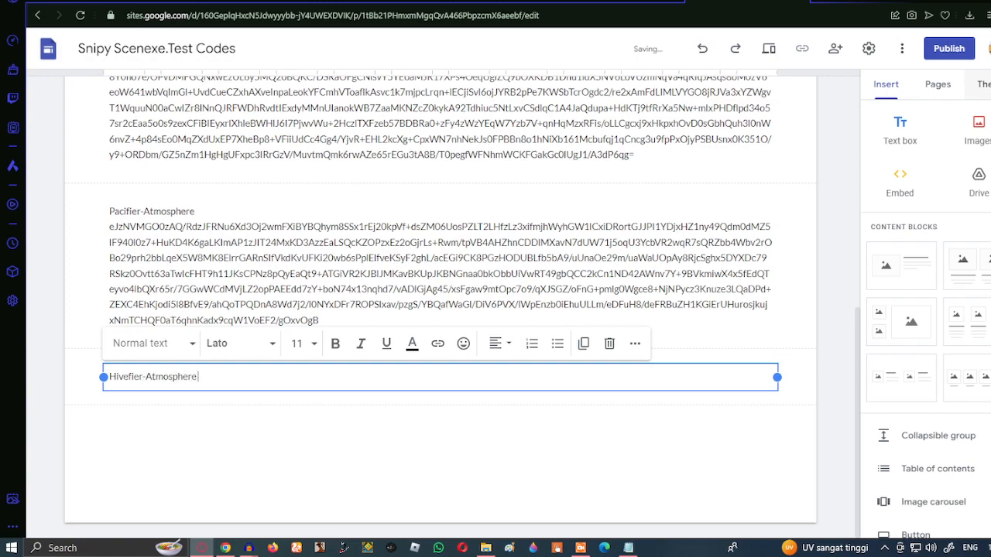
key(Return)
key(ctrl+v)
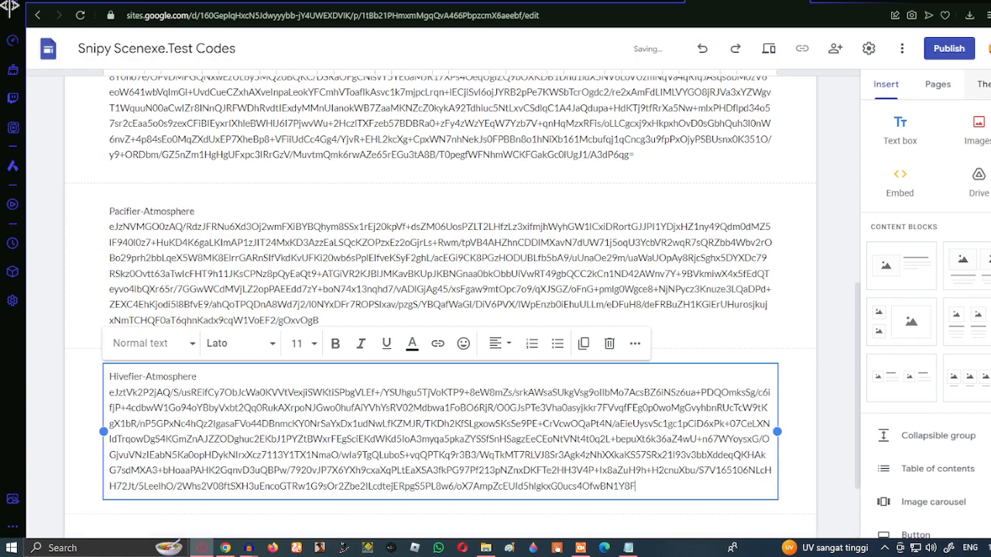
Insert an empty text box below the Hivefier-Atmosphere code and copy the full code from the Pacifier-Atmosphere file
click(900, 132)
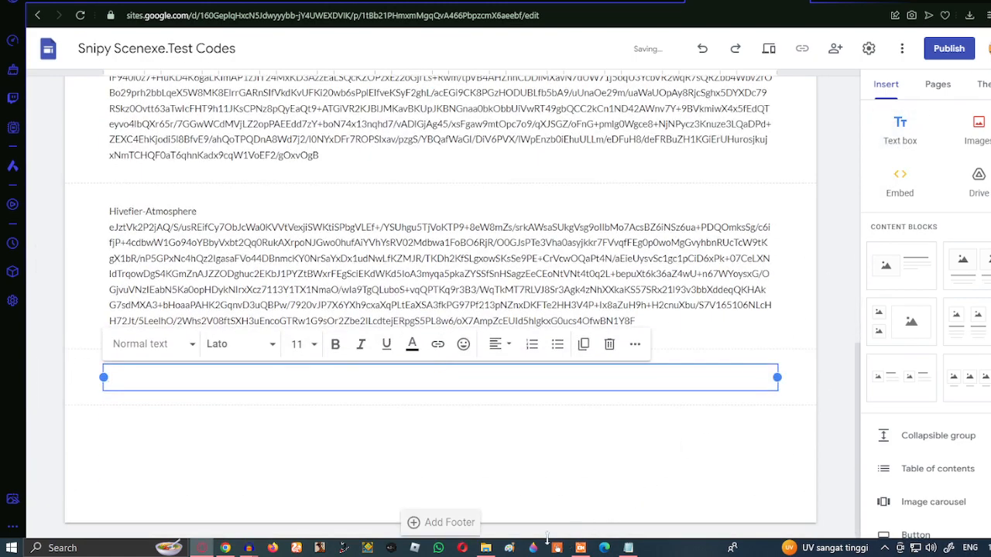
click(486, 549)
double_click(422, 152)
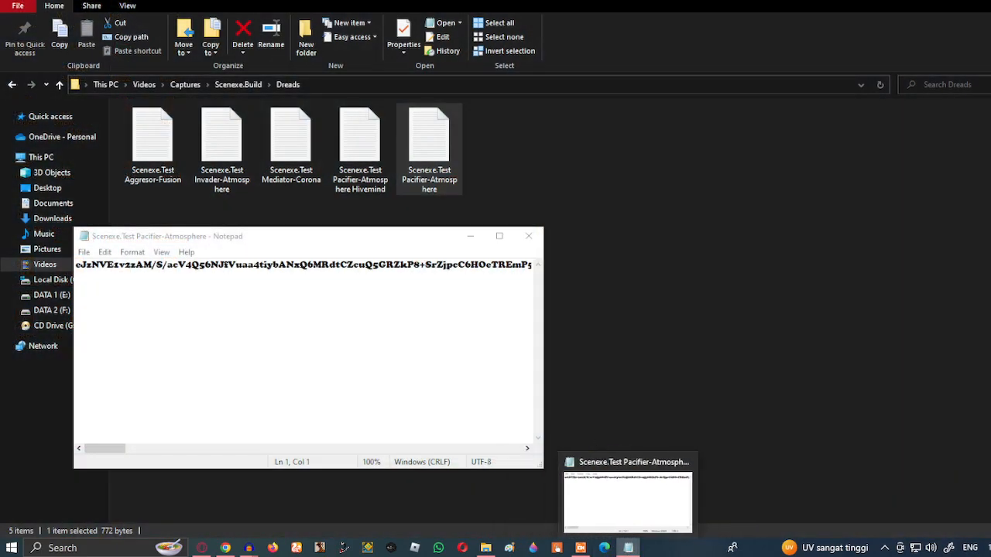
key(ctrl+a)
click(529, 236)
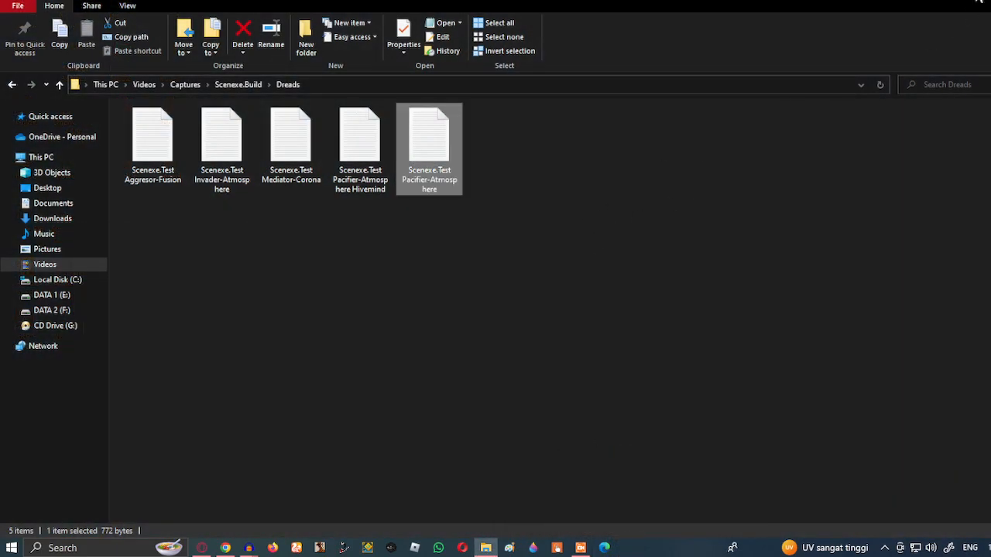
click(12, 84)
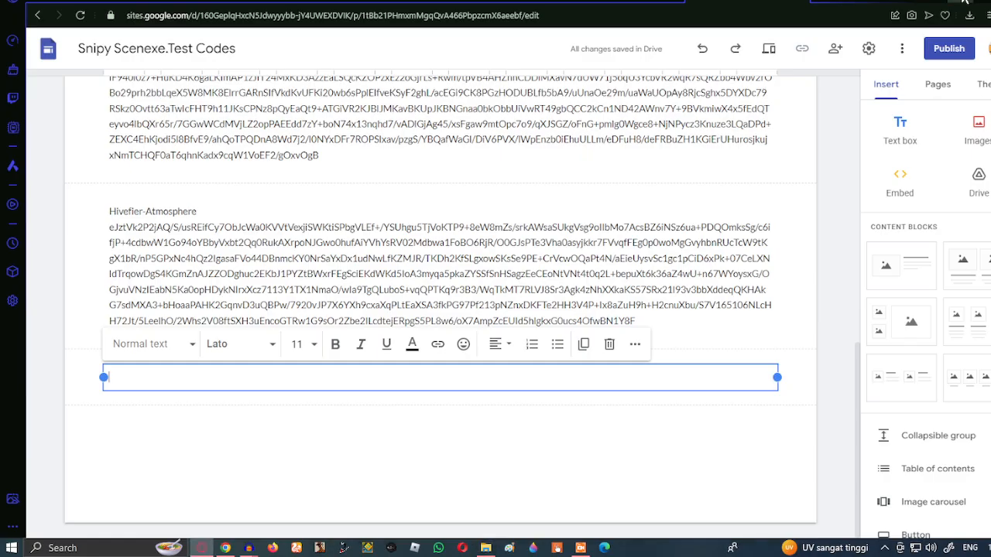
Title the empty text box "Pacifier-Atmosphere" and paste the copied code on the line below the title
text(pa)
key(BackSpace)
key(BackSpace)
text(H)
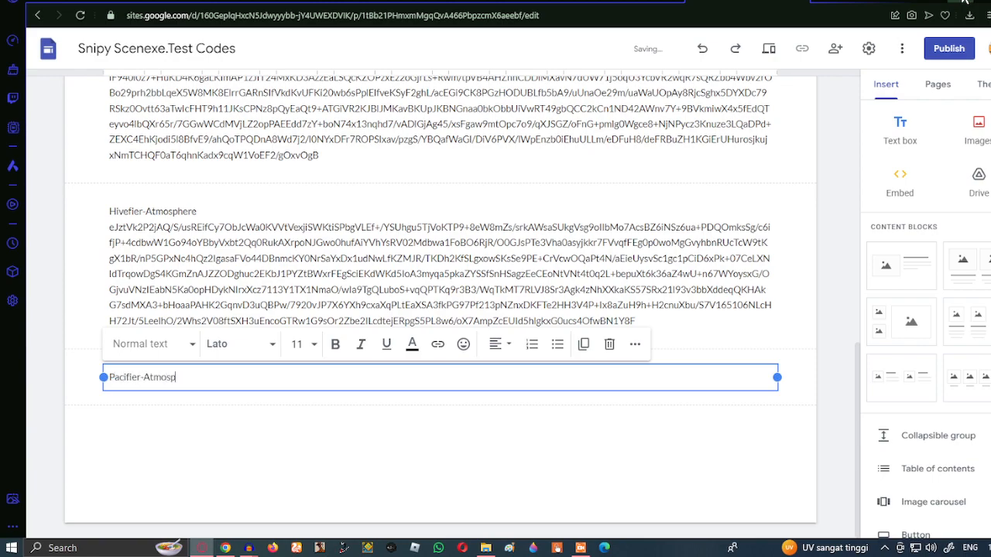
key(Return)
text(eJzNVE1v2zAM/S/acV4Q56NJfVuaa4tiybANxQ6MRdtCZcuQ5GRZkP8+SrZjpcC6HOeTREmP5HuPPjF7rJEILGukZBHbozZCVSyJxxHLgedoDUteTt21acRUlhm031ky7tc//PoguC1oNZpFzEL1ypIT24HWKB3AzxCNNhKOIMmtzxHTyoKIrNs+Rwm/NrVG4B7Z+OUaLabW1+ZiTU1RYx6UVNpHbKOrTY1Ib+KIMhv8omx7V3A0be2NRb1pt+PL9jf6neASV1jAXnSIfVkd6jxiUKWF0tiX1SeTWOWud1qWoloLQ/2nBBrPfStDYEIBi1AS3x8WwHe7lJ2jntvJv7mlmIAqT8vIYXEoIUefWF83O3YUpK9Dr6bZtWkcCHDRUJiUAlkX4OCmb2UgTFOowzNoK1LZoUCWkQgr8opXkkoG0mTfPtMiz7GlTuQV8fQIxnggaDR0Sg2Nhy44/bX1oS8v02gRtviOno7XWzFnN2L24k1d7Te+KBCkLR4baUUthaOHmN4pfIx77cKDWeepNzF3+QFK1OBAw8PY22vlwLSqOo+761/rnDTGJ3pFjK9oFIgUDGPvuICKlp7rQZ4Pzh6PloPb7glfUgkcScZwIibuJb+Yng5qrNBqaKc3Hi3u8eN0vBxmIfNfMAt9ZfHyv6mNJD8g1Kp6T4tv/kavxI3/5FqPJ8WdHhL3KFlyfzFi3P44t+GYQmUD49GNvTANyO11ccQR/bg1WXBLAF2aZ0hFRrV9+mxLZeoCNbLzH/PL54A=)
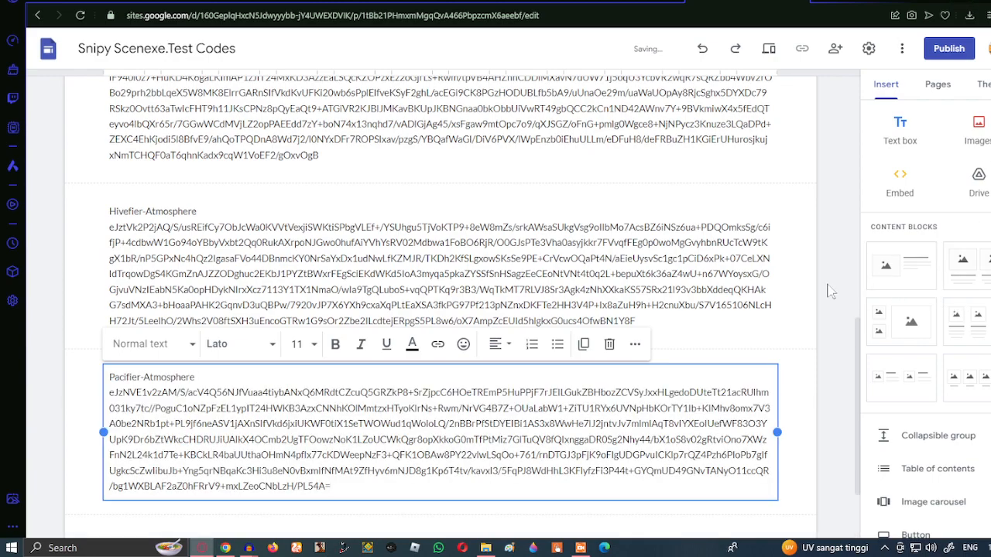
click(831, 290)
Add a new page named "Hybrids" to the site
scroll(831, 289, down, 2)
click(938, 84)
click(942, 492)
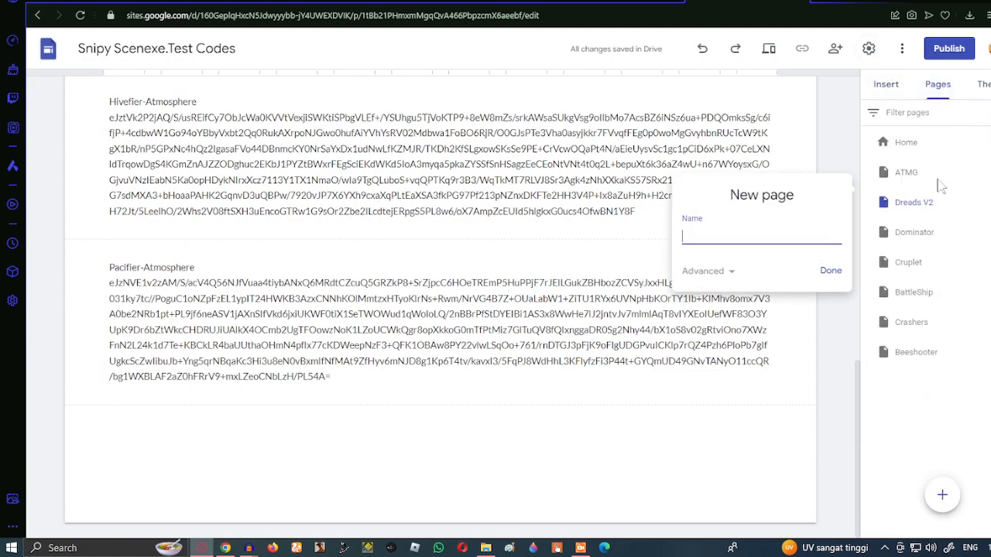
text(Hrb)
key(BackSpace)
text(ybrids)
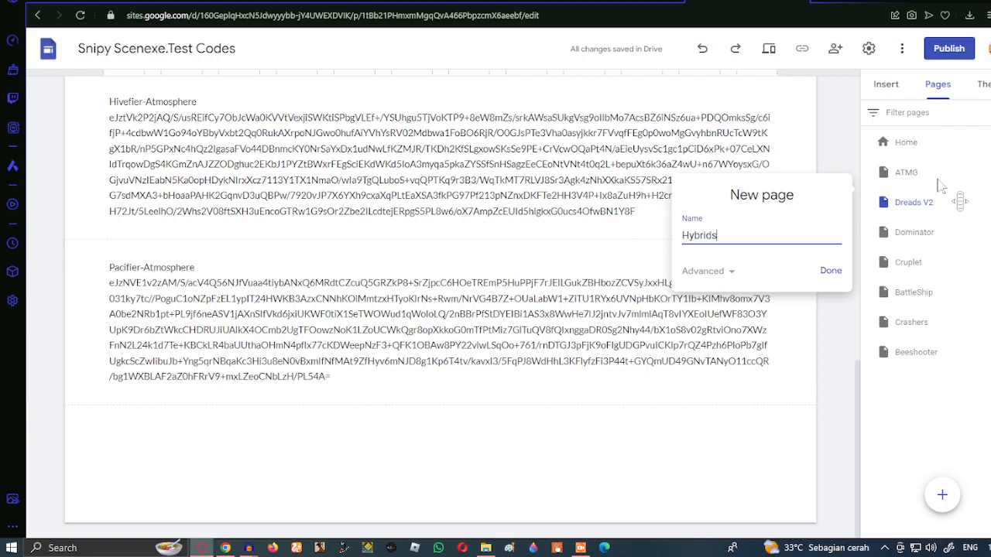
key(Return)
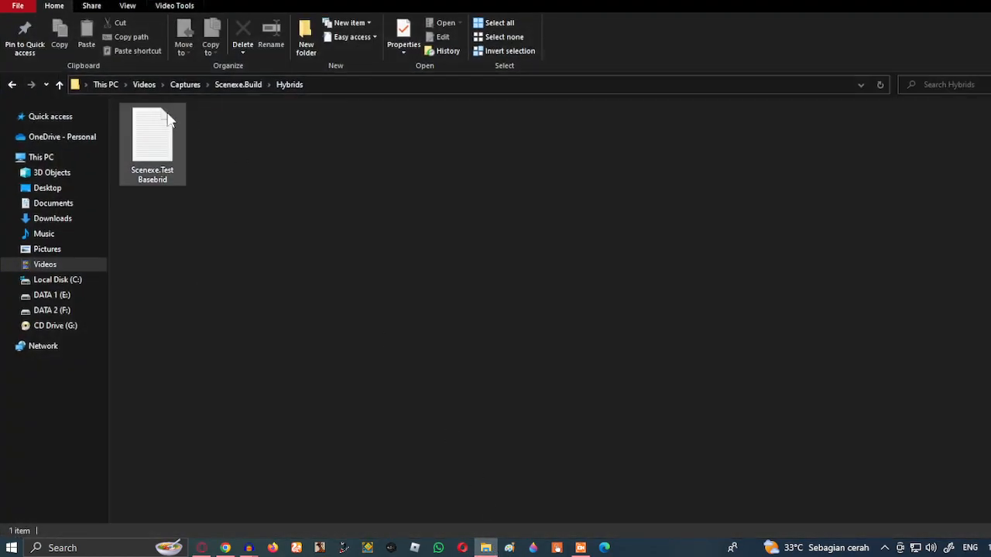
Copy the full code from the Scenexe.Test Basebrid file in the Hybrids folder, go back to Scenexe.Build and return to the site
double_click(153, 143)
key(ctrl+a)
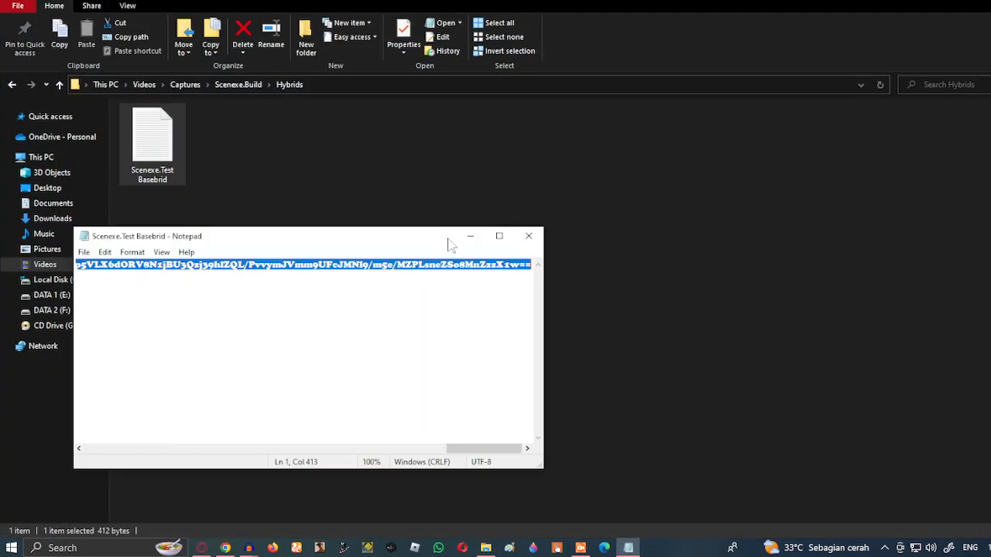
click(469, 237)
click(12, 84)
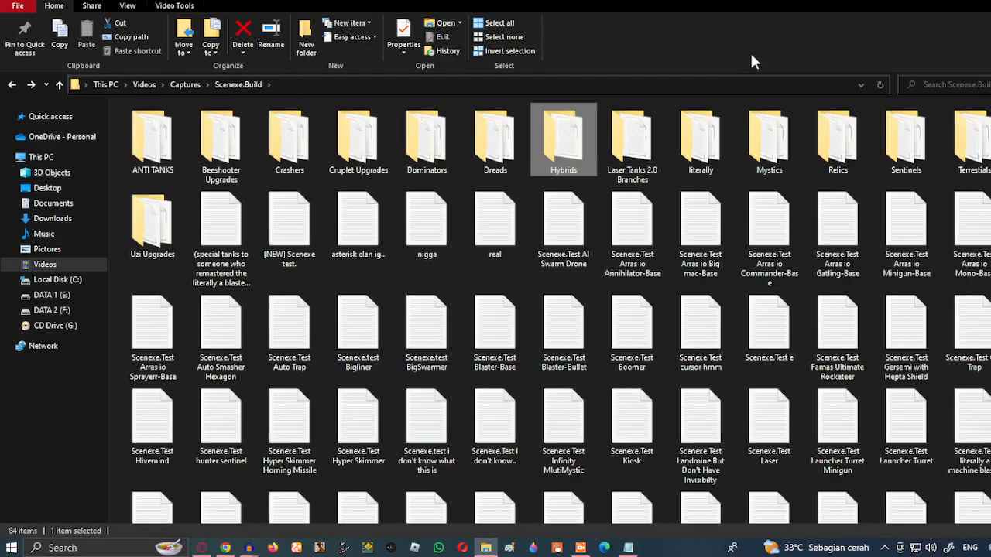
click(964, 2)
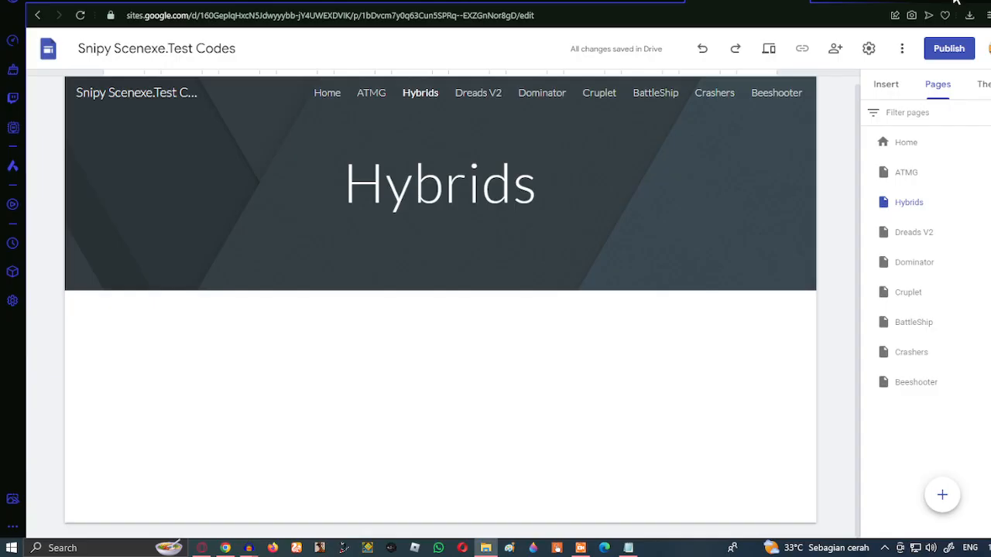
Insert a text box on the Hybrids page, title it "Basebrid" and paste the copied code on the line below
click(885, 83)
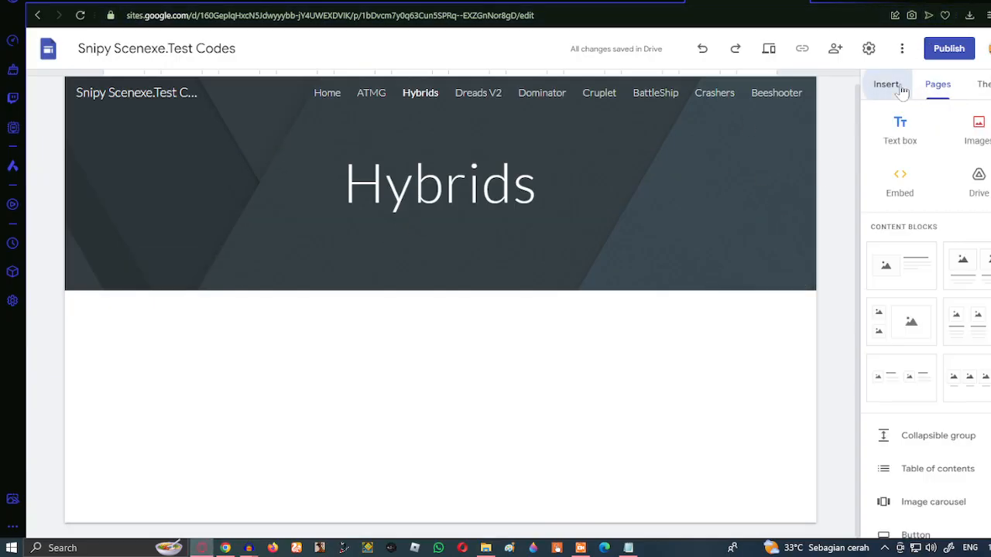
click(900, 128)
text(Basebrid)
key(Return)
text(eJytUstOAjEU/Ze7dUlYKYCzRLeyEePCuLjYw9DYaSedAgLh371tQcFEV+7u+zzaPYVtC6posTKGClrDd9pZqsp+QTWrGqGj6uW1IMNb6eW40woSyohbBfjHn+kOKVuCTVg+rEzQrdHwqTh3anvPDdc4b5S90S2uBv2xHG8Bdd67zkt33MBzPH6xWFDDH5N41DsbaQzy+FNbe1aYypblm3AHkTdn72Giiv1RuDDyLmTyi0WHHG60CkuJekMRDlvHRJBU4k2VVOWMY5WrEG/SWqKeCCvdBbZvGaCFRfAcjsYeihN4eQQvx7/Aj77hU/JPBOQJN+DW2b88fU4T1f7p5VLX6dORV8N1jBU3Qzj39hlZQL/PvvymJVmm9UFcJMNl9/m5e/MZPLsneZSo8MnZzzX1w==)
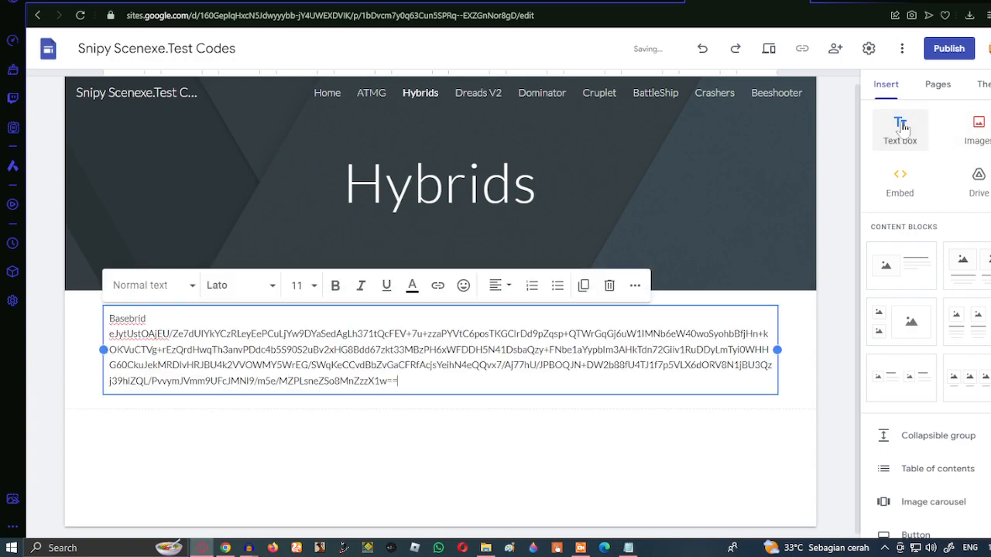
click(828, 288)
Add a new page named "Laser Tanks 2.0" to the site
click(941, 87)
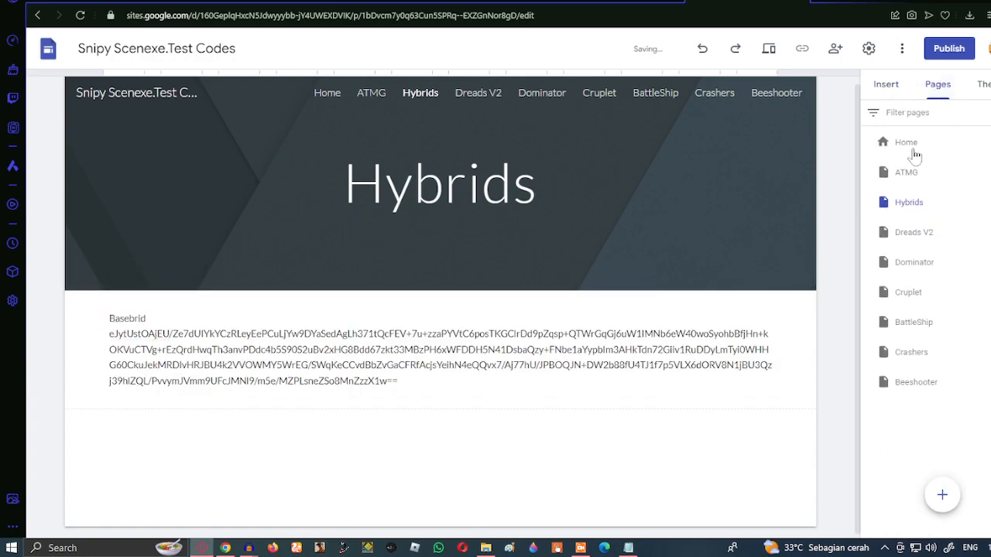
click(941, 492)
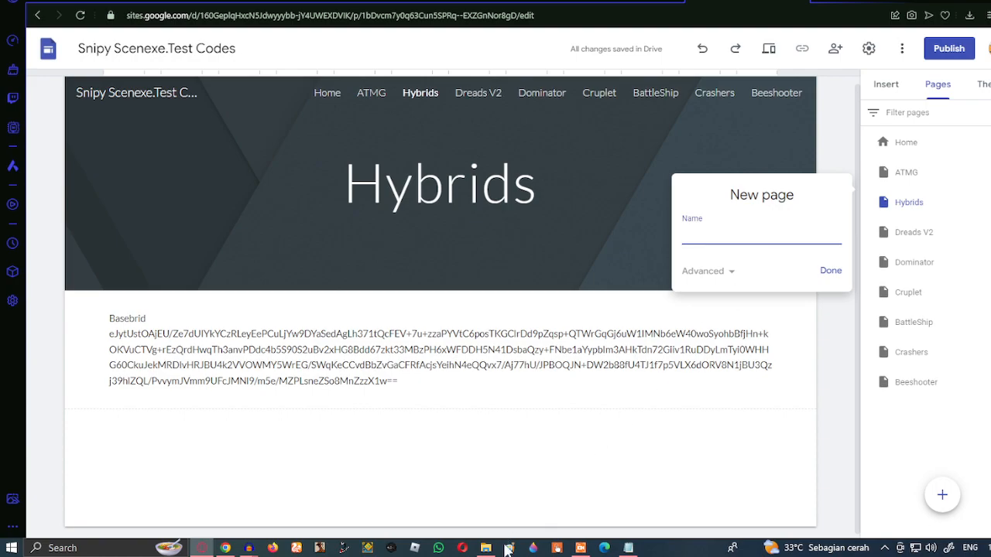
text(Laser TA)
key(BackSpace)
key(Return)
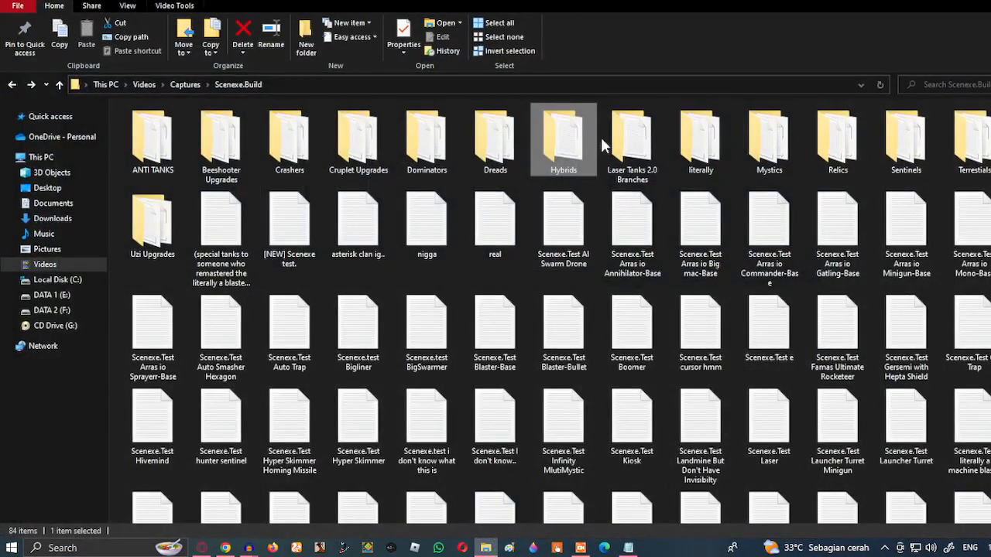
Copy the full code from the Scenexe.Test Laser Tanks 2.0 Tank file in the Laser Tanks 2.0 Branches folder
double_click(612, 143)
click(139, 170)
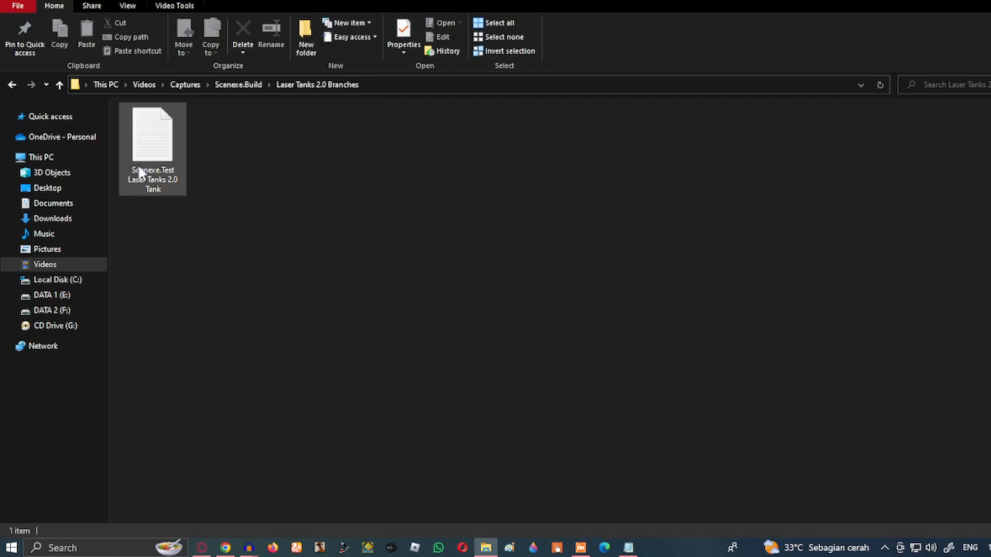
double_click(173, 137)
key(ctrl+a)
click(471, 235)
Close the Basebrid and Laser Tanks 2.0 Tank Notepad windows and return to the site editor
mouse_move(629, 548)
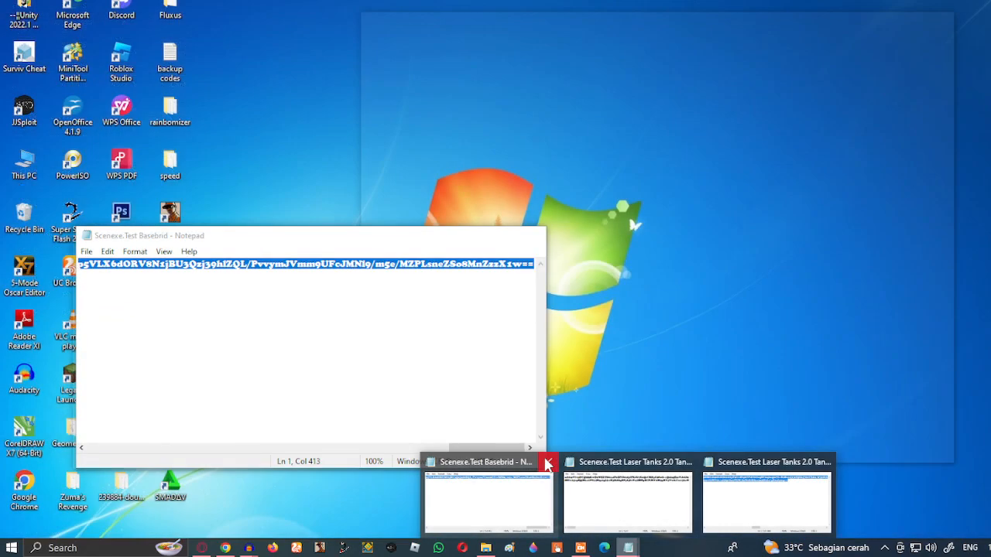
click(548, 463)
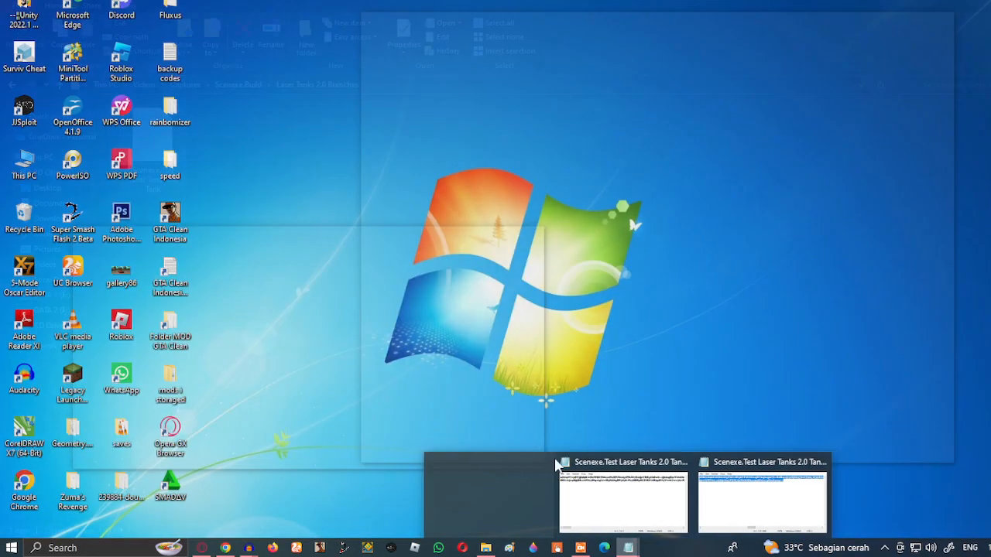
click(615, 462)
click(687, 463)
click(957, 3)
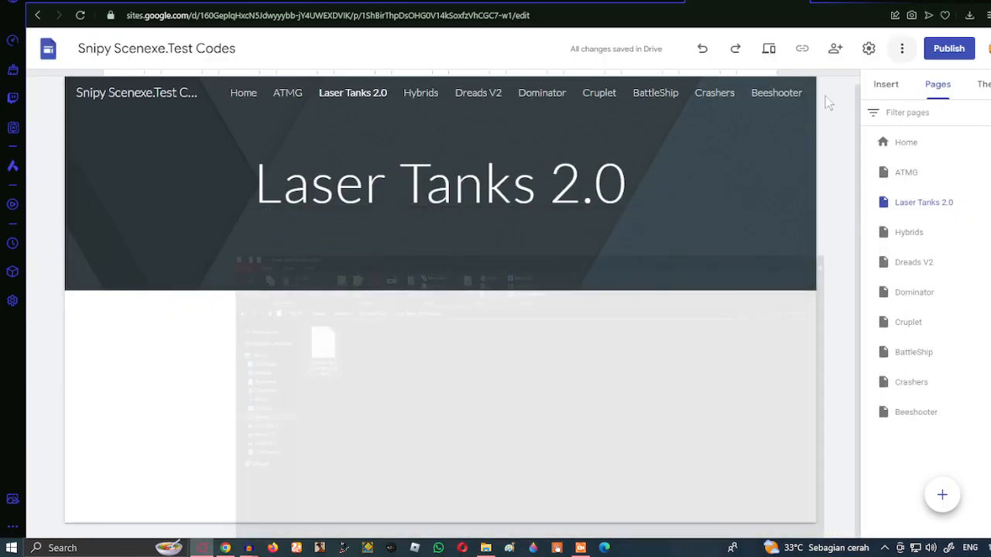
Insert a text box on the Laser Tanks 2.0 page, title it "Laser Tank" and paste the copied code below the title
click(896, 84)
click(901, 130)
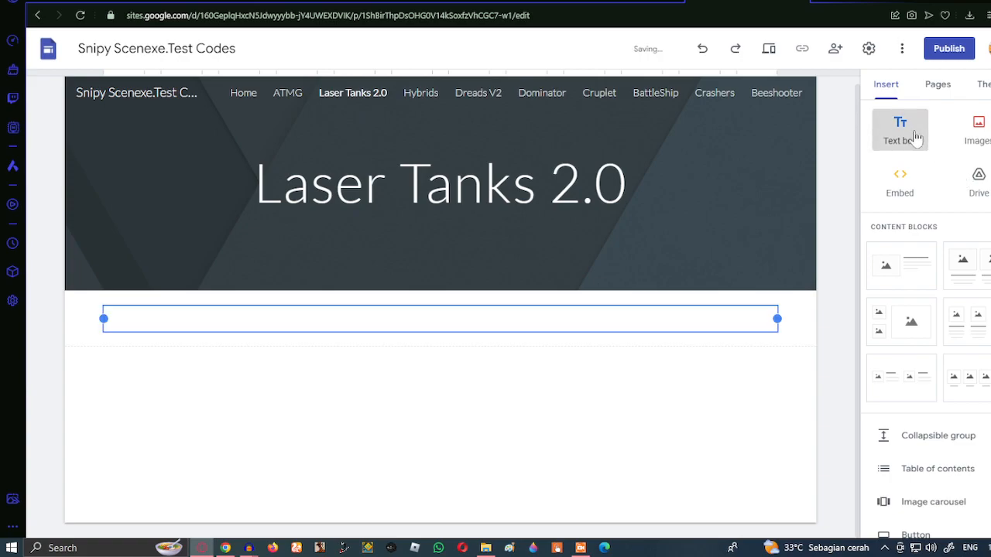
key(ctrl+v)
key(ctrl+a)
text(La)
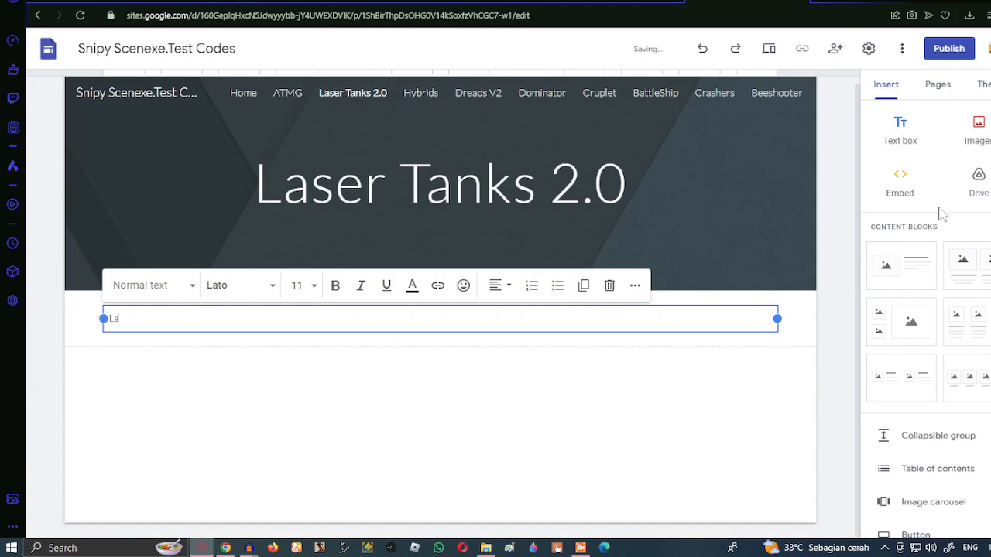
text(ser Tank)
key(ctrl+a)
key(BackSpace)
text(Laser Tank)
key(ctrl+v)
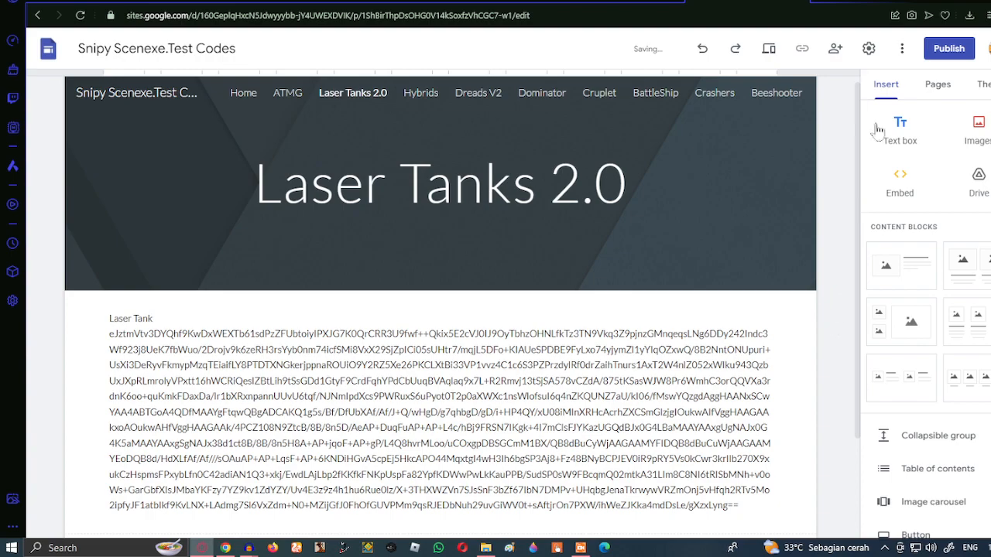
Start a new site page and open the literally folder in Scenexe.Build in File Explorer
click(938, 83)
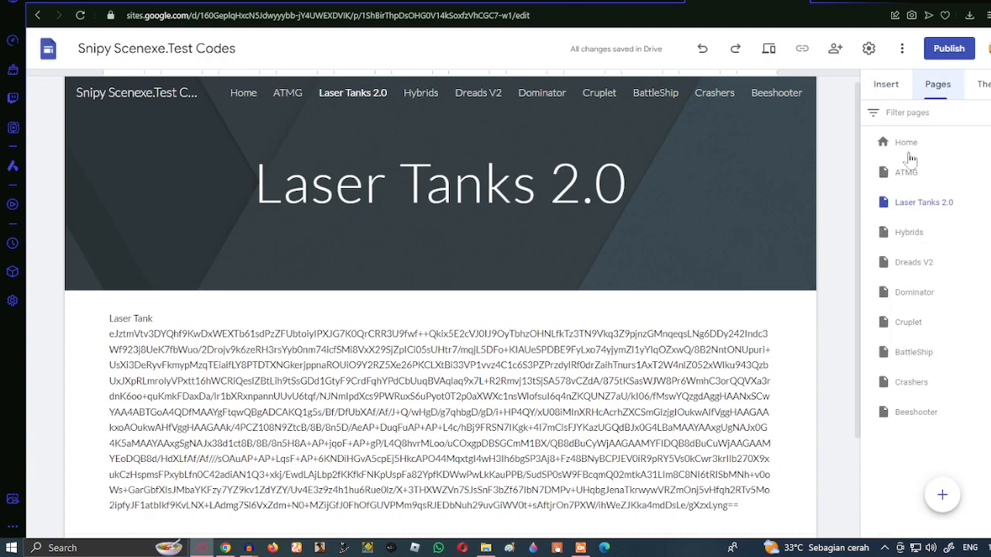
click(943, 495)
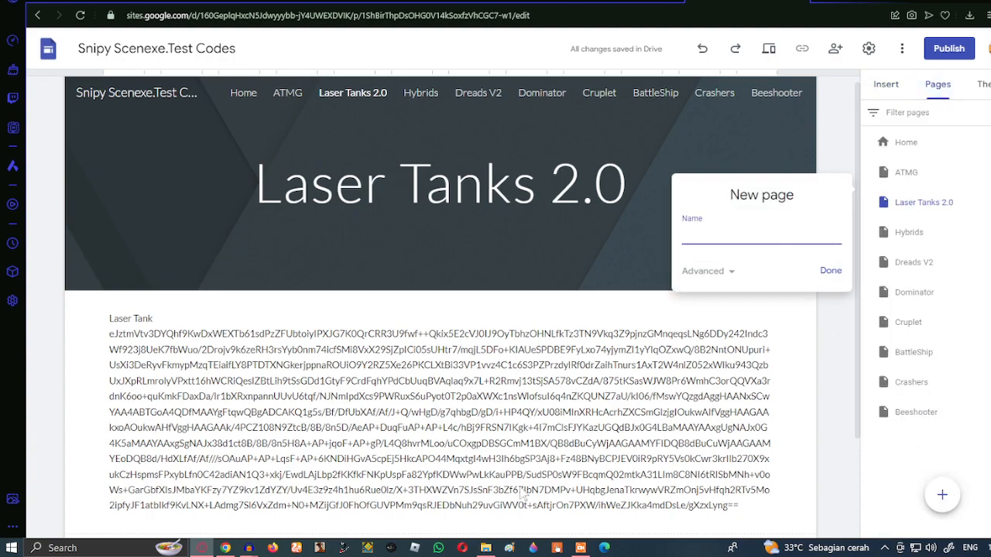
click(485, 547)
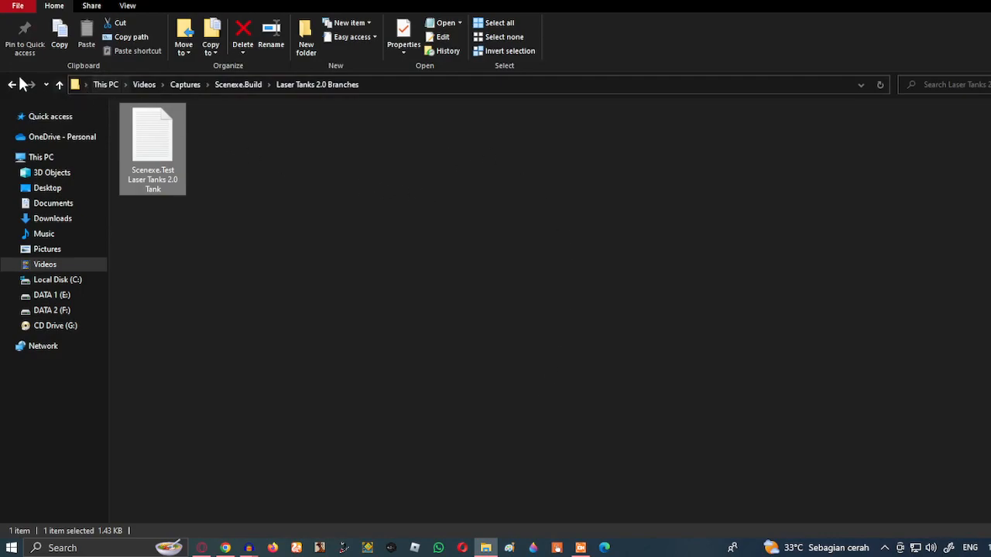
key(alt+Up)
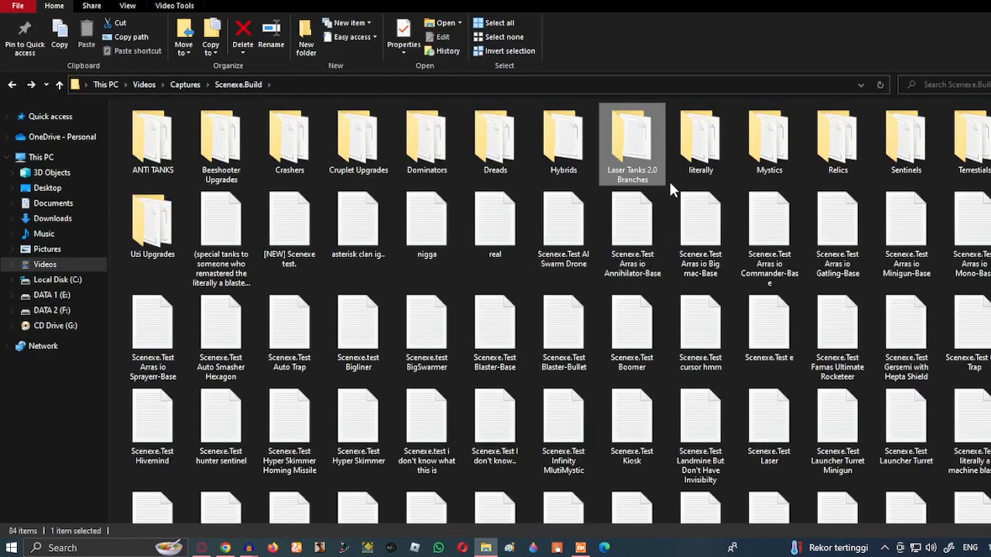
double_click(701, 143)
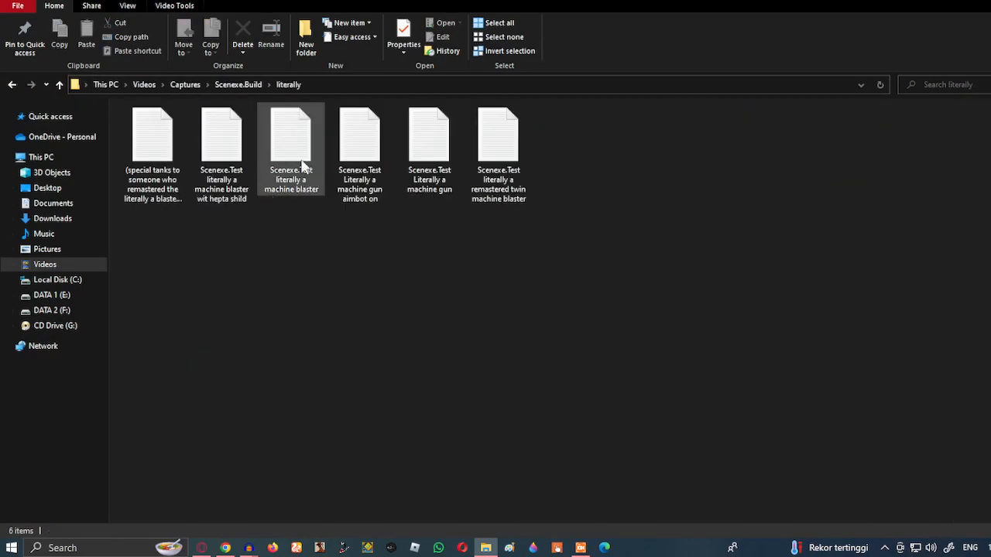
Copy the full code from the "special tanks to someone who remastered" file in the literally folder
double_click(154, 147)
key(ctrl+a)
click(476, 237)
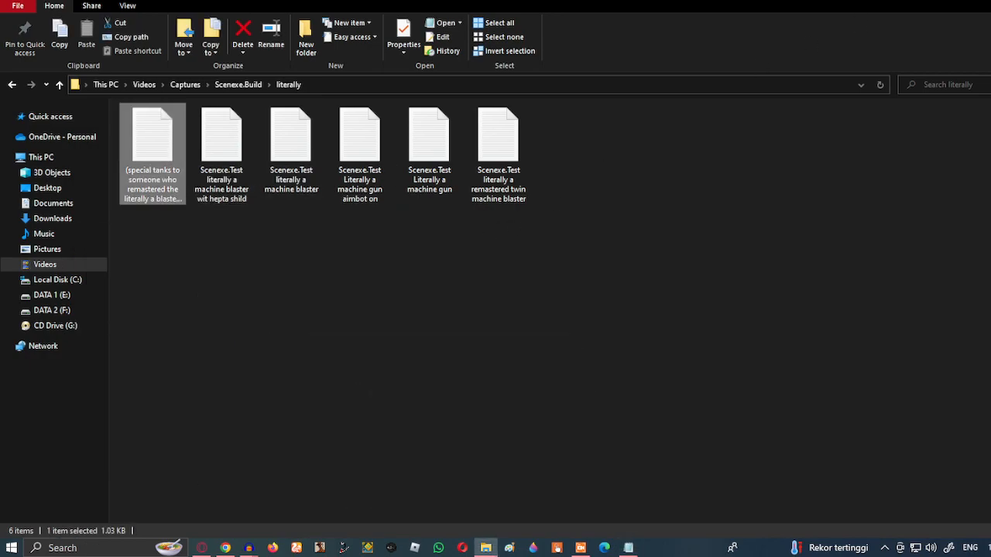
Return to the site, name the new page "literally" and insert an empty text box on it
click(948, 2)
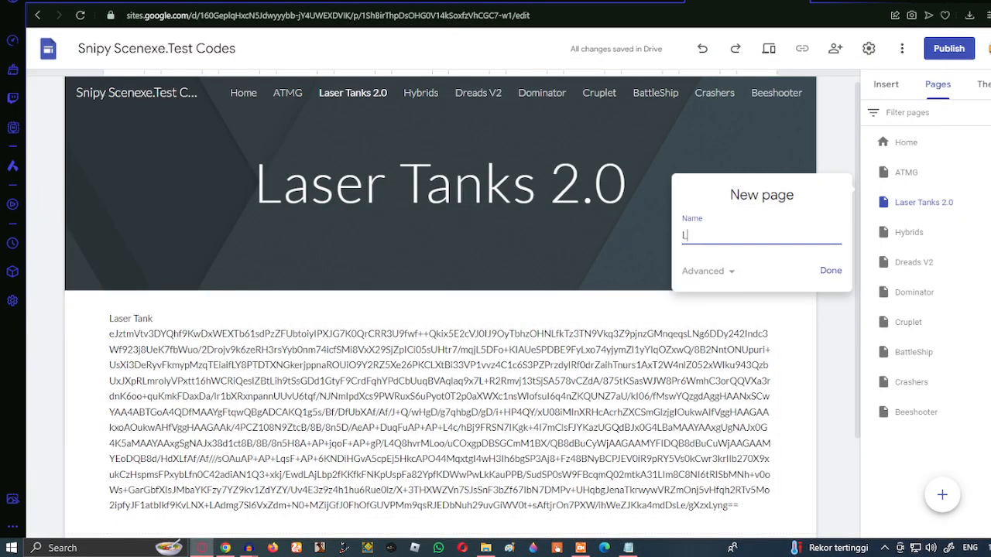
key(Return)
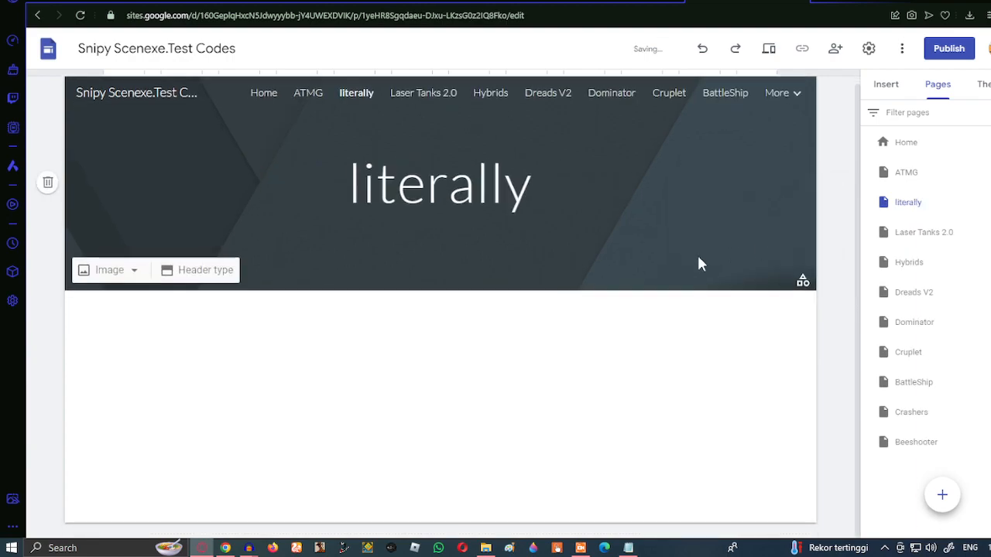
click(889, 91)
click(900, 131)
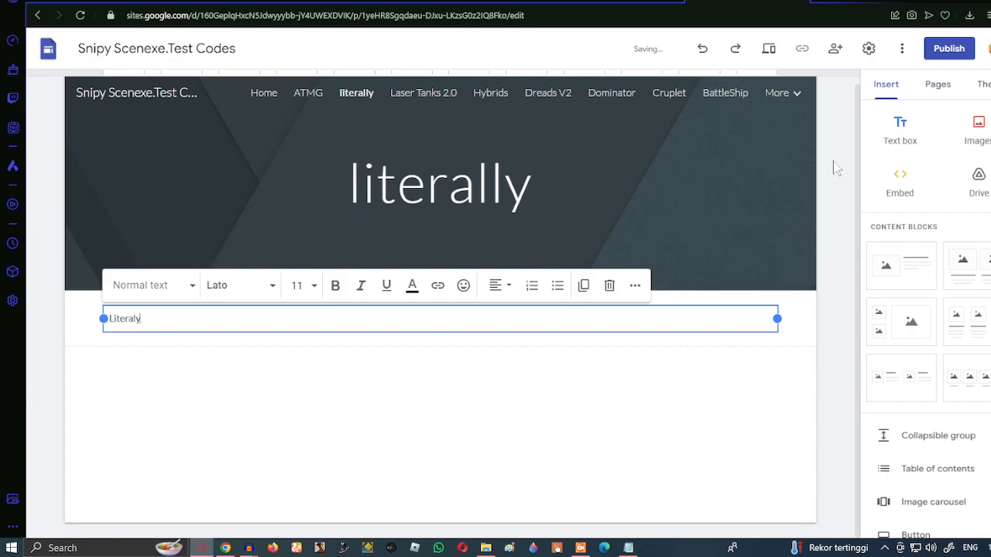
Title the text box "remastered literally a blaster" and paste the copied code on the line below
key(ctrl+a)
key(BackSpace)
key(ctrl+BackSpace)
key(ctrl+BackSpace)
key(ctrl+BackSpace)
key(ctrl+BackSpace)
key(ctrl+v)
Insert an empty text box below the remastered literally a blaster code
scroll(836, 167, down, 2)
scroll(904, 139, down, 5)
scroll(904, 139, up, 5)
click(898, 133)
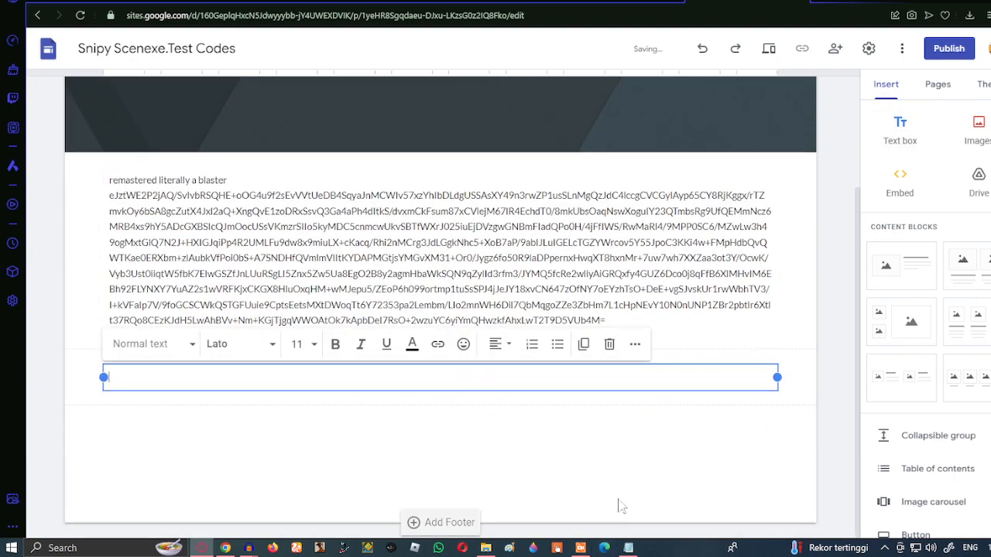
mouse_move(249, 548)
click(172, 495)
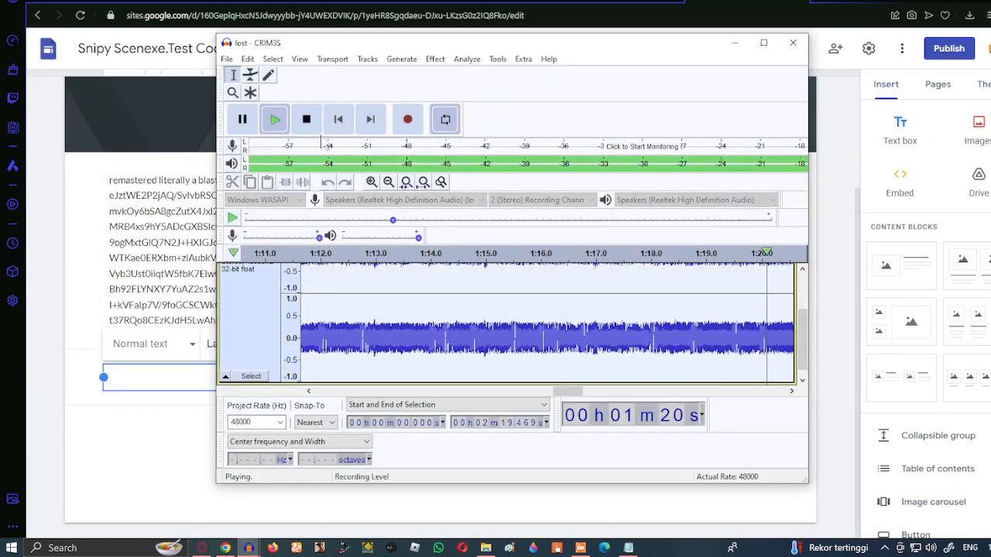
click(735, 42)
click(265, 511)
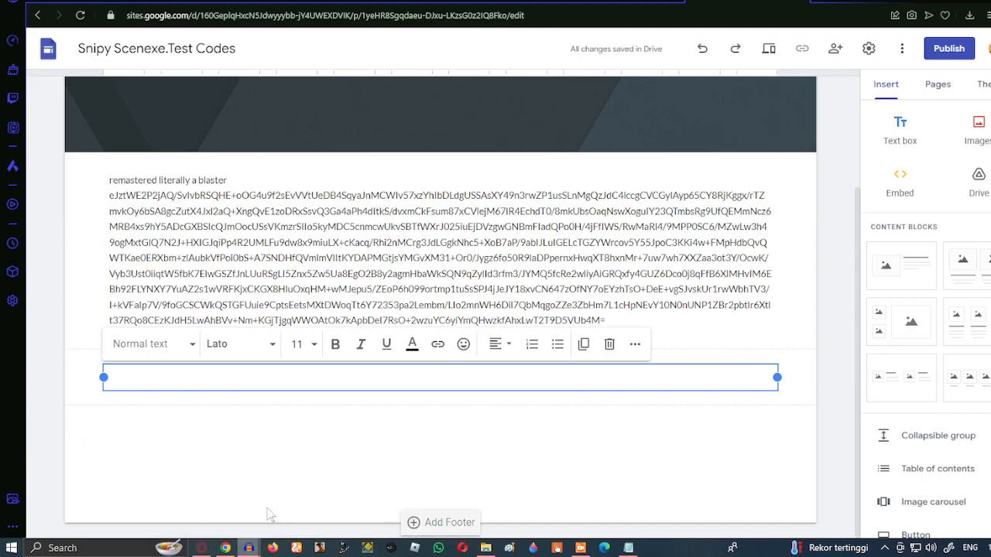
key(space)
click(865, 8)
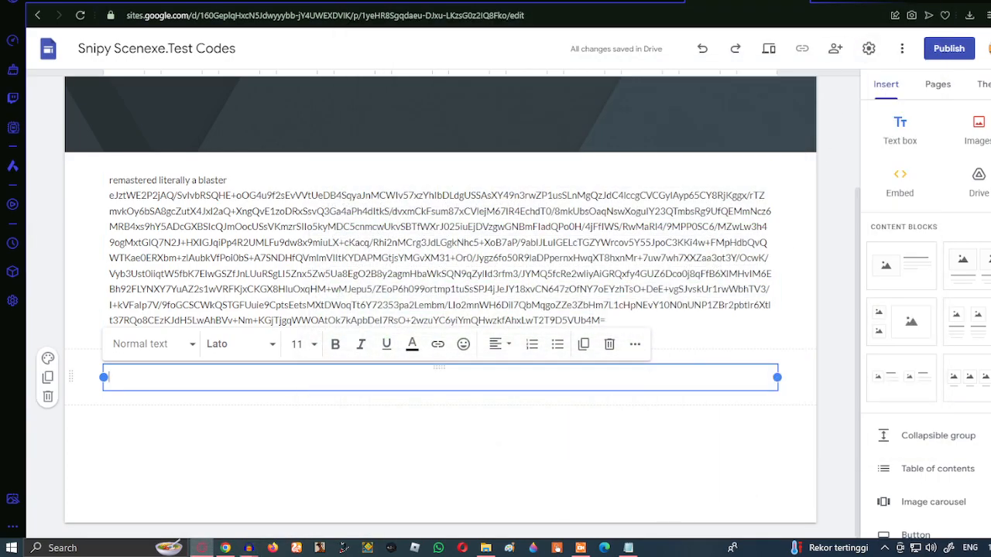
Close the leftover Notepad window, copy the full code from the "literally a machine blaster wit hepta shild" file and return to the site
click(487, 548)
click(630, 549)
click(535, 243)
double_click(222, 147)
key(ctrl+a)
click(473, 234)
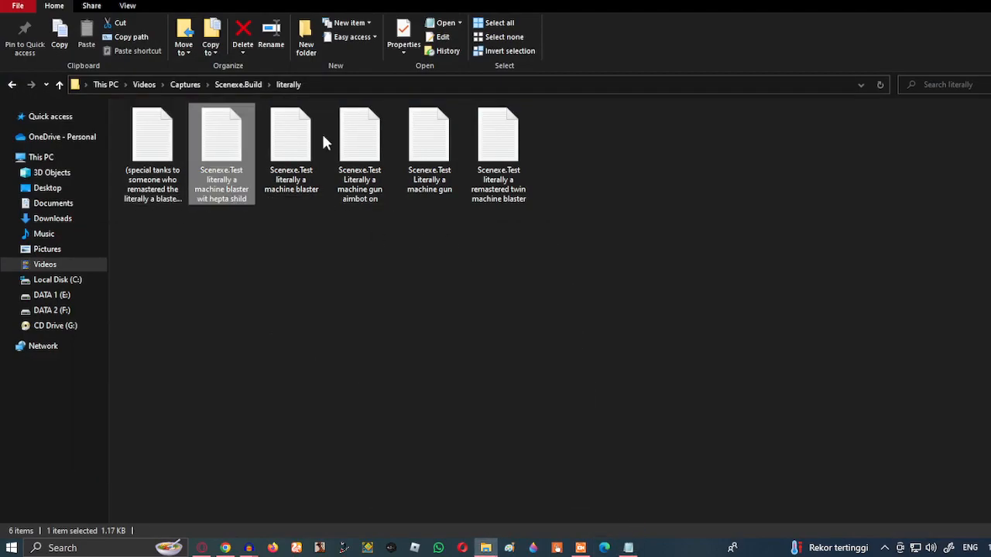
click(961, 3)
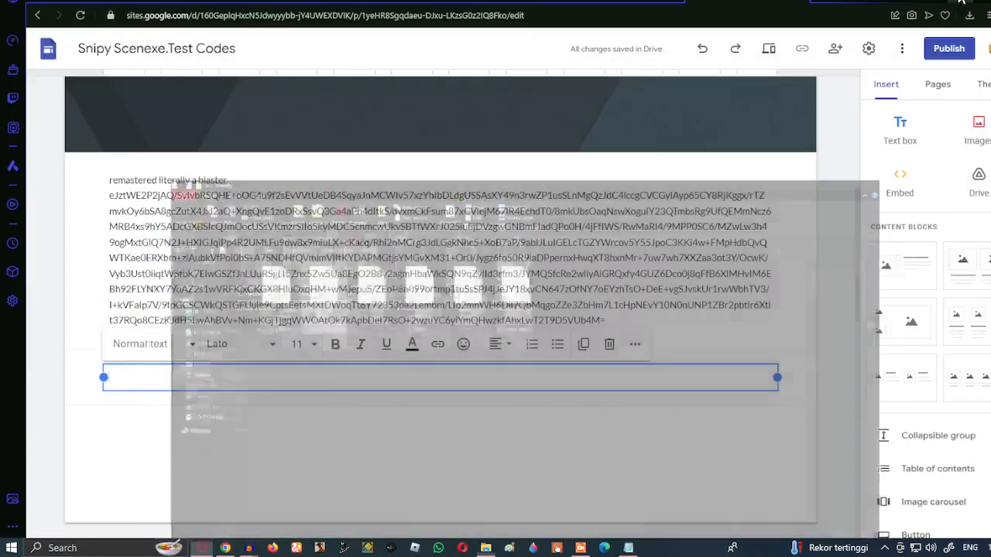
Title the empty text box "literally a machine baster" and paste the copied code on the line below
text(literally a machine baster)
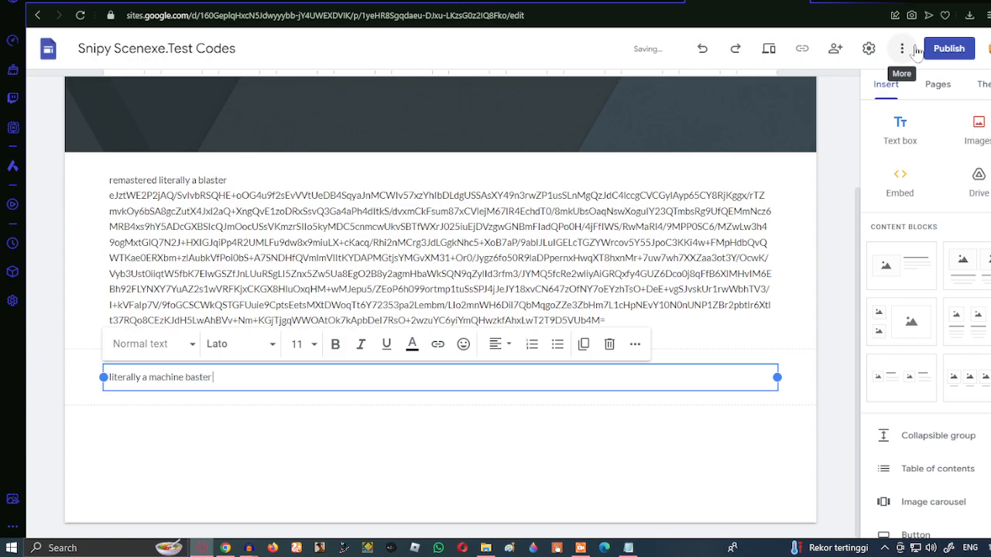
key(ctrl+v)
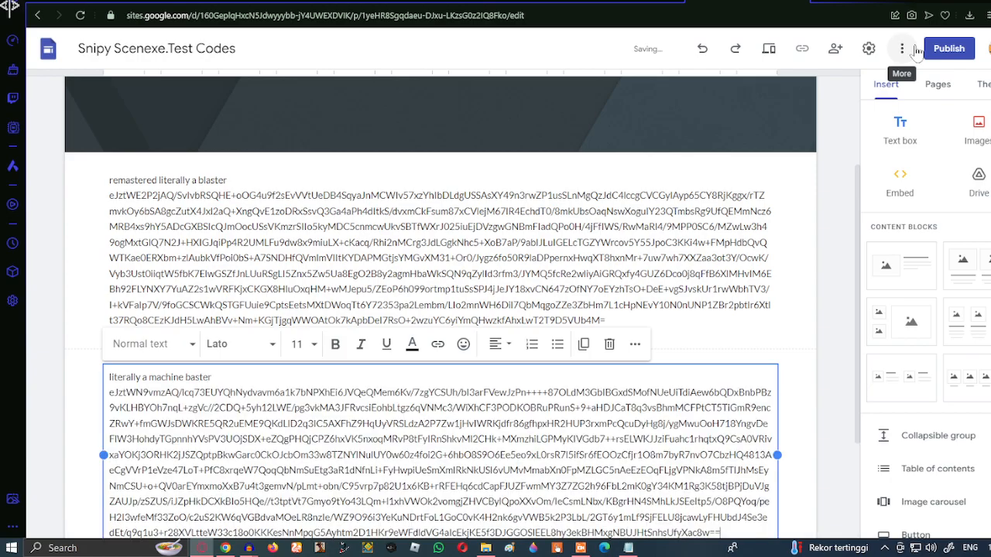
scroll(310, 256, up, 5)
scroll(310, 256, down, 5)
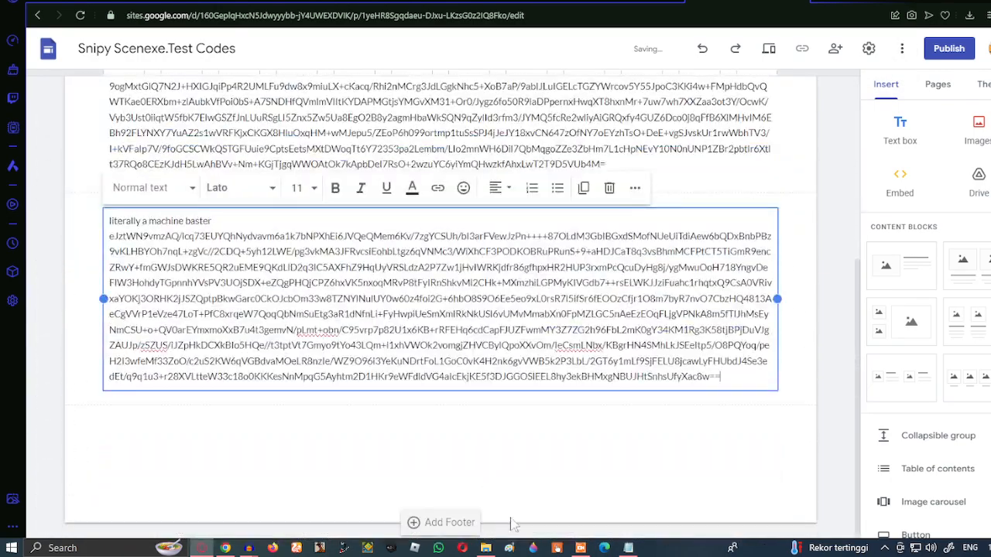
Check the hepta shild file's name in the folder and extend the text box title to "literally a machine baster wi hept"
key(alt+Tab)
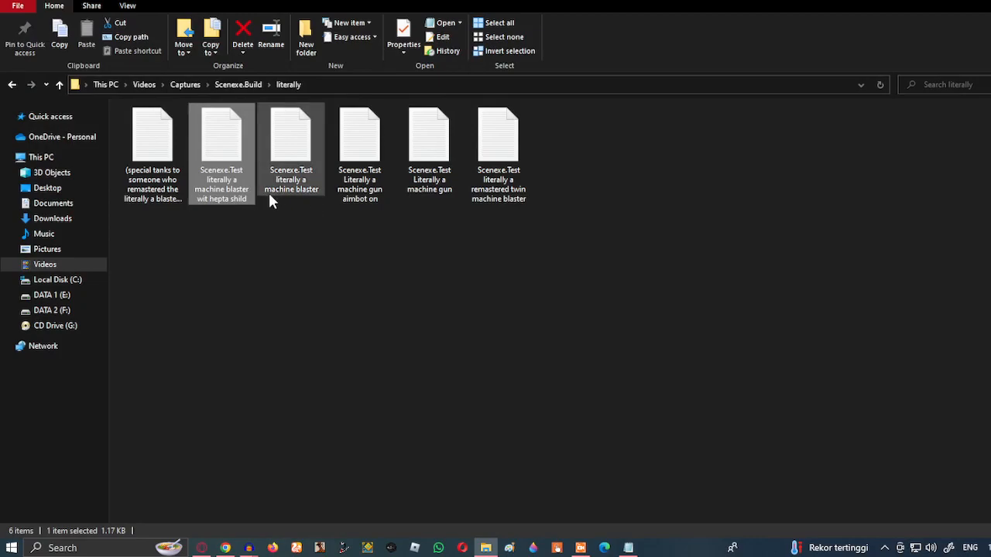
key(alt+Tab)
text(w)
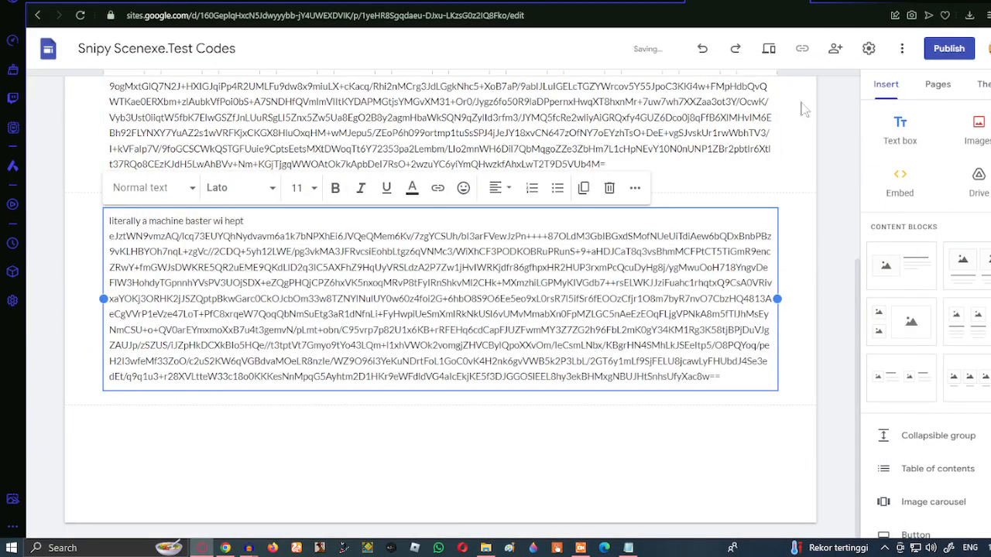
click(787, 328)
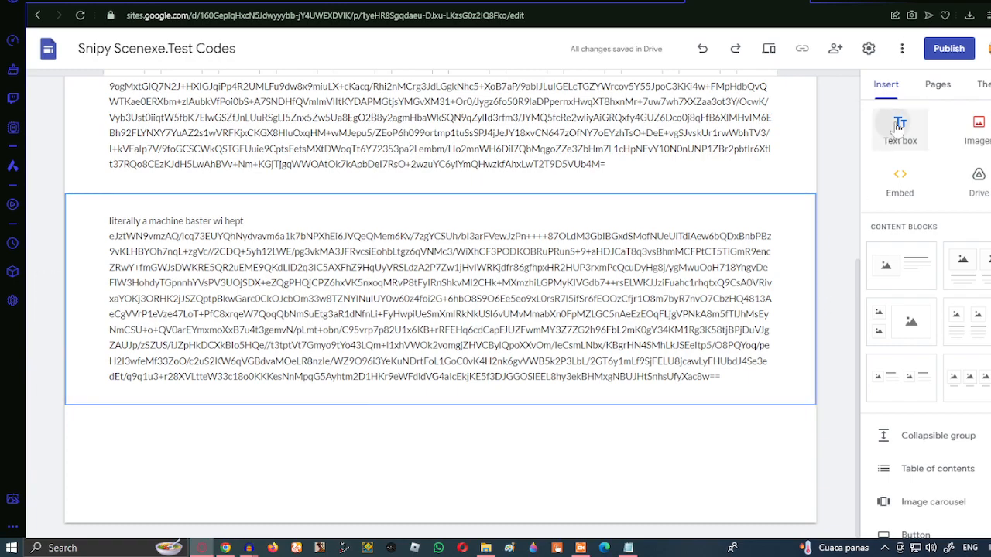
Insert another text box, copy the full code from the "Scenexe.Test literally a machine blaster" file and return to the site
click(900, 130)
click(485, 548)
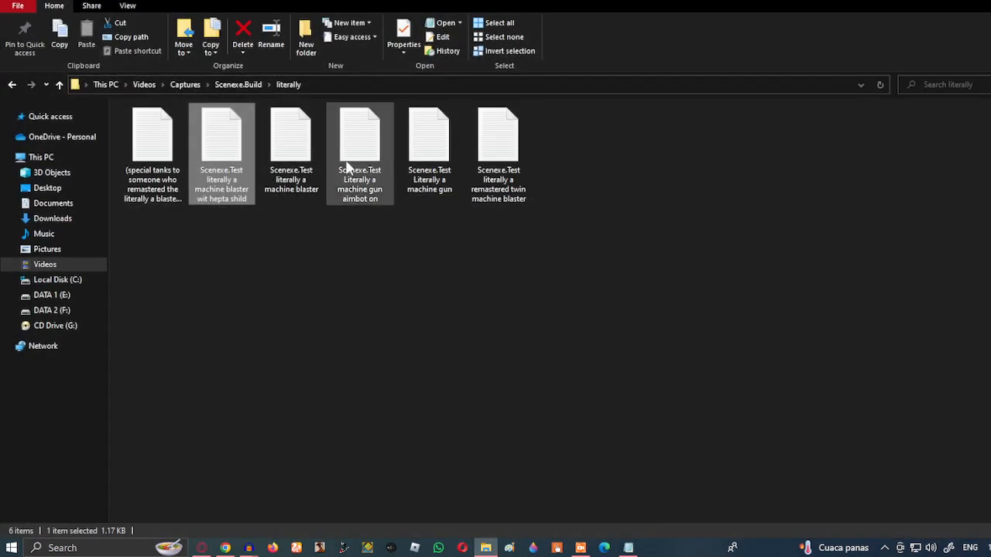
double_click(288, 159)
key(ctrl+a)
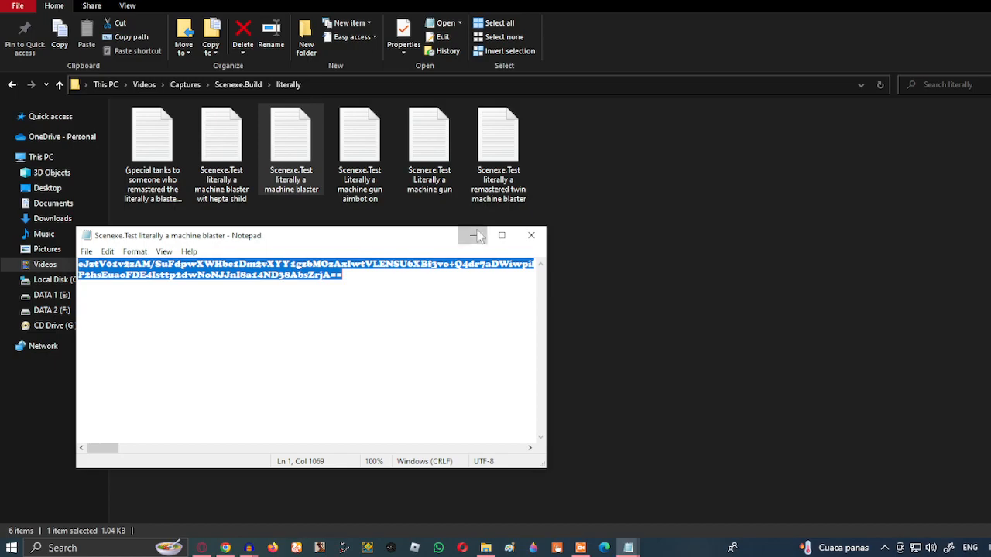
click(475, 235)
click(953, 1)
Title the new text box "literally blaster" and paste the copied code on the line below
text(ltie)
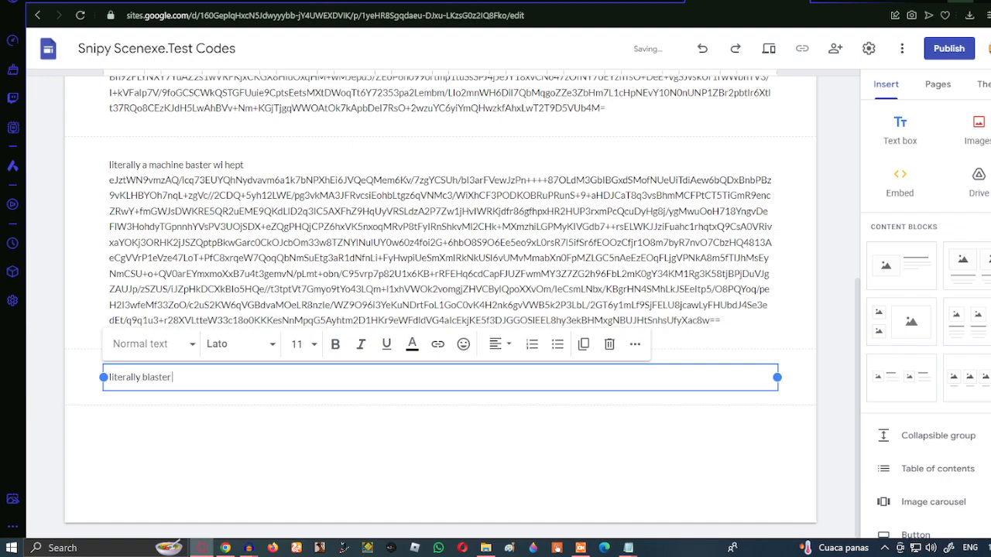
text(erally blaster)
key(Return)
key(ctrl+v)
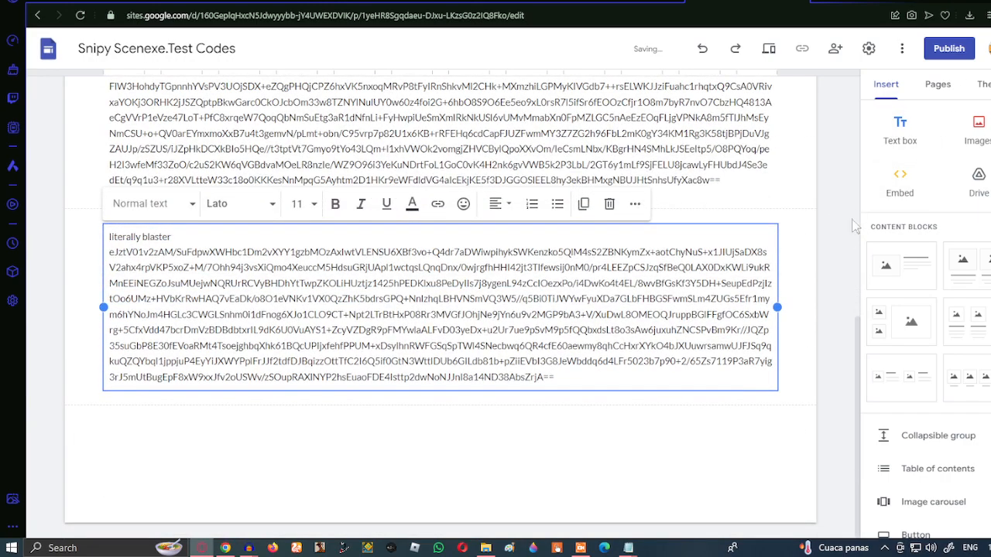
Insert a text box below the literally blaster code, copy the full code from the "Literally a machine gun aimbot on" file and return to the site
click(898, 124)
click(485, 548)
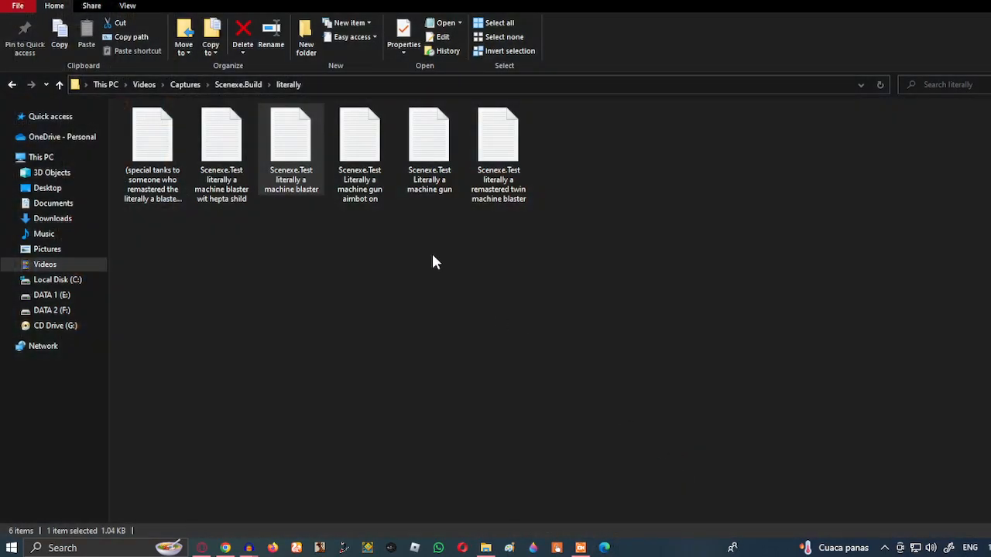
double_click(380, 179)
key(ctrl+a)
click(475, 237)
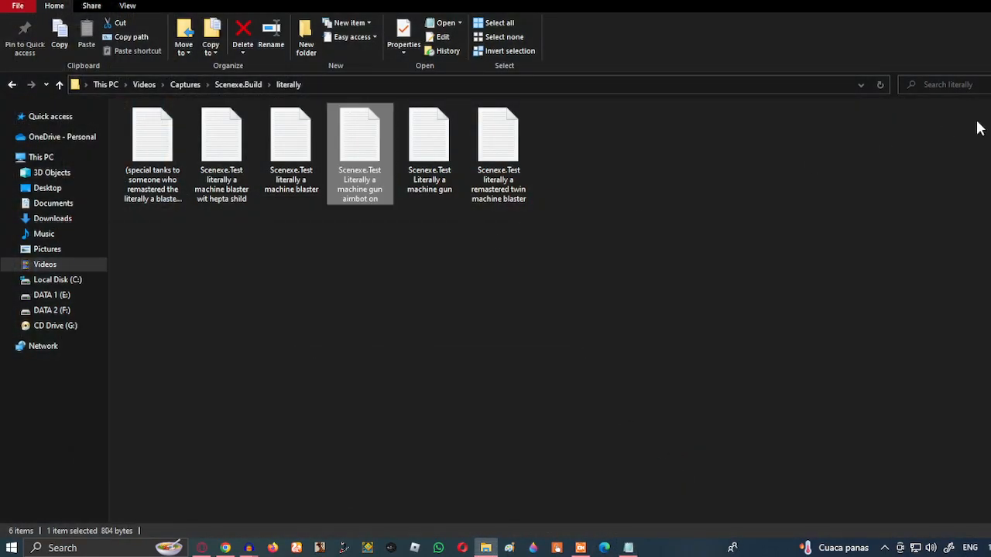
click(956, 1)
Title the text box "aimbot literally a machine gn" with the copied code pasted below, and insert another empty text box
text(aimbot literally a machine gn)
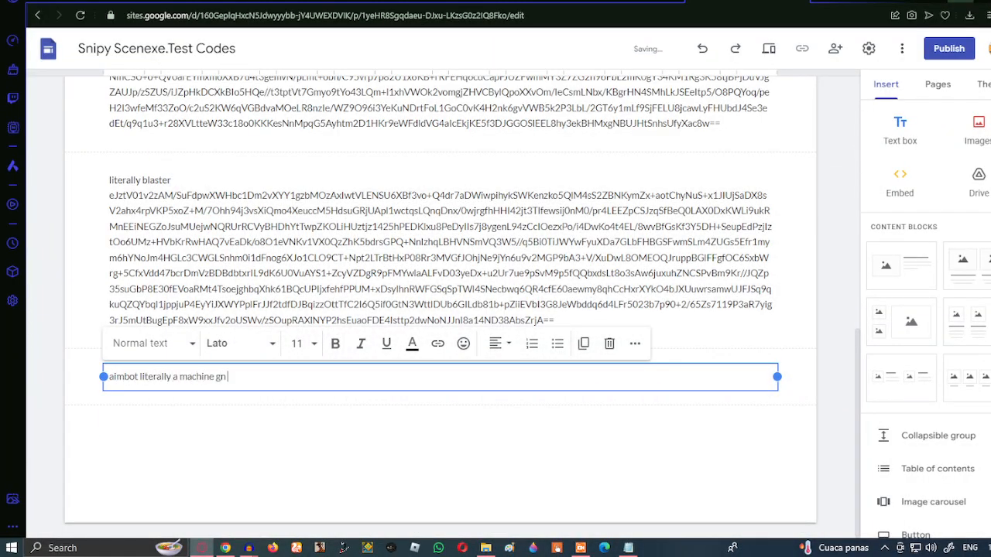
key(ctrl+v)
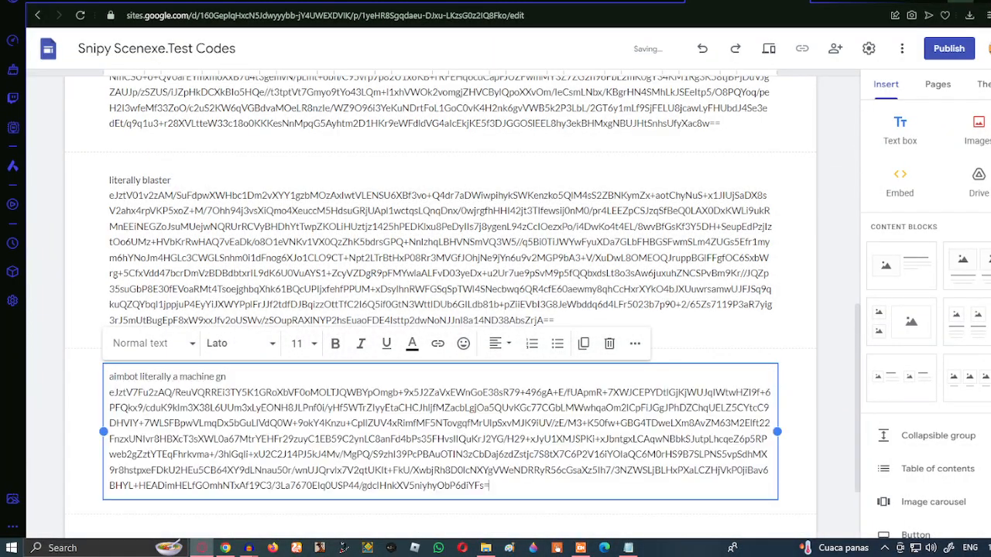
click(900, 130)
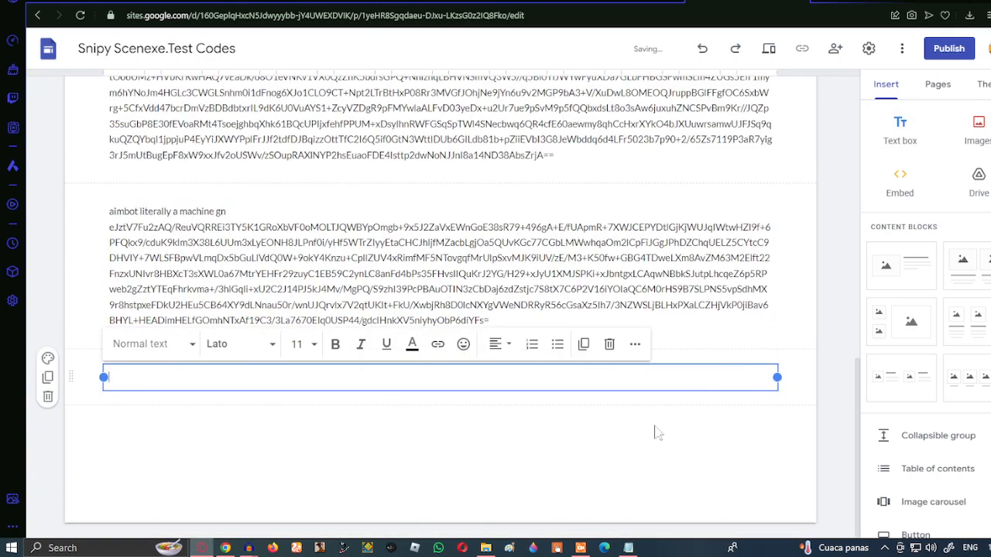
Close the leftover Notepad window, copy the full code from the "Scenexe.Test Literally a machine gun" file and return to the site
click(485, 548)
click(628, 548)
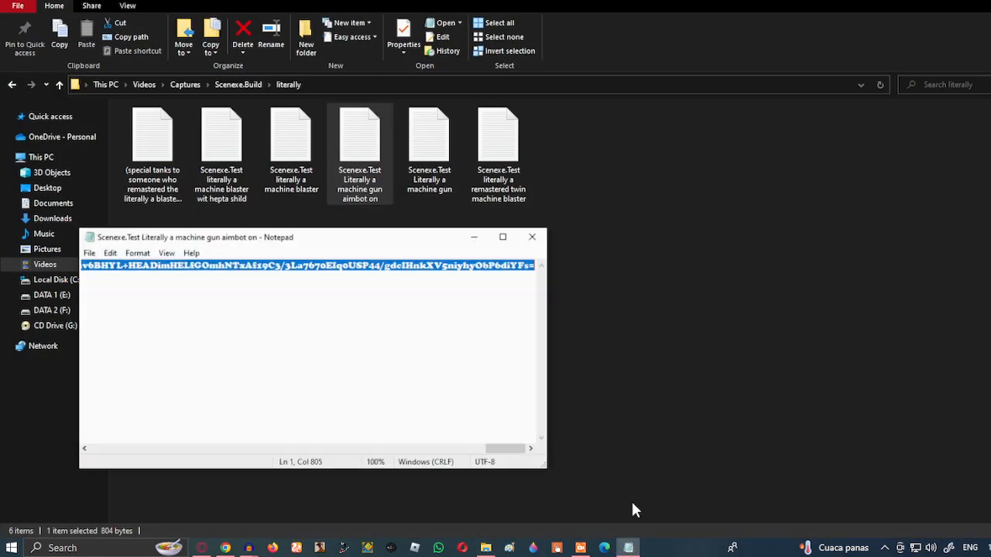
click(533, 237)
double_click(422, 160)
key(ctrl+a)
click(474, 236)
click(953, 3)
Title the text box "literally a machine gun" with the copied code pasted below, and insert another empty text box
text(lit)
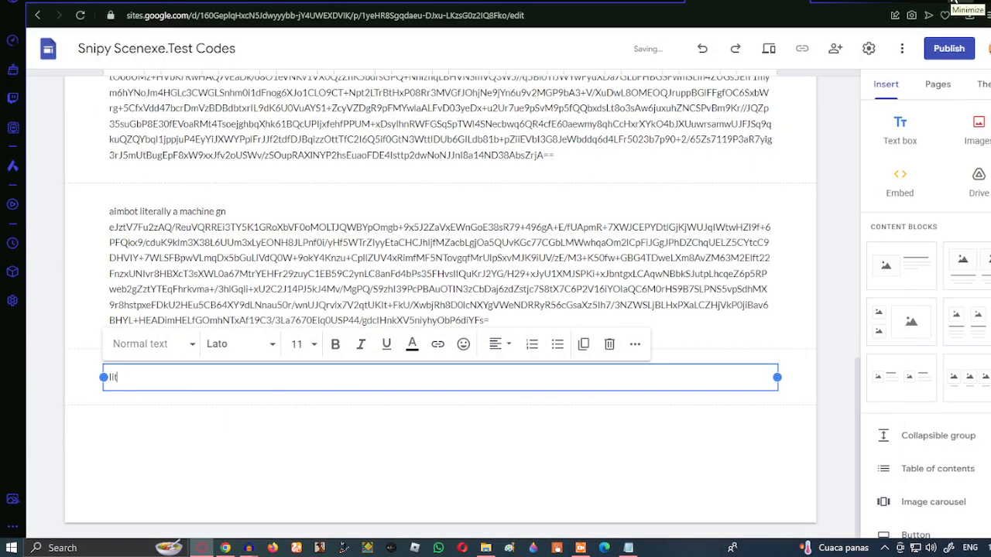
text(erally a machien gun)
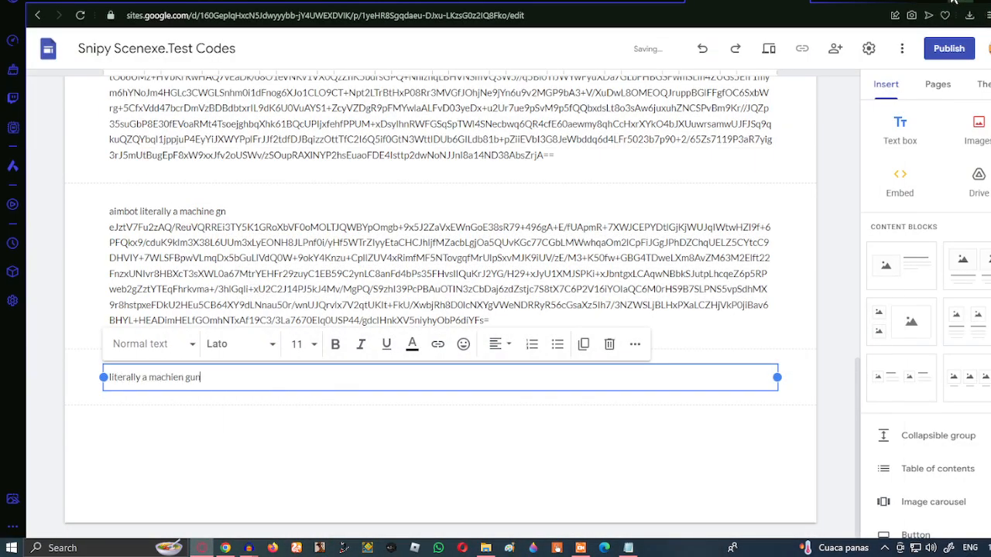
key(Return)
key(ctrl+v)
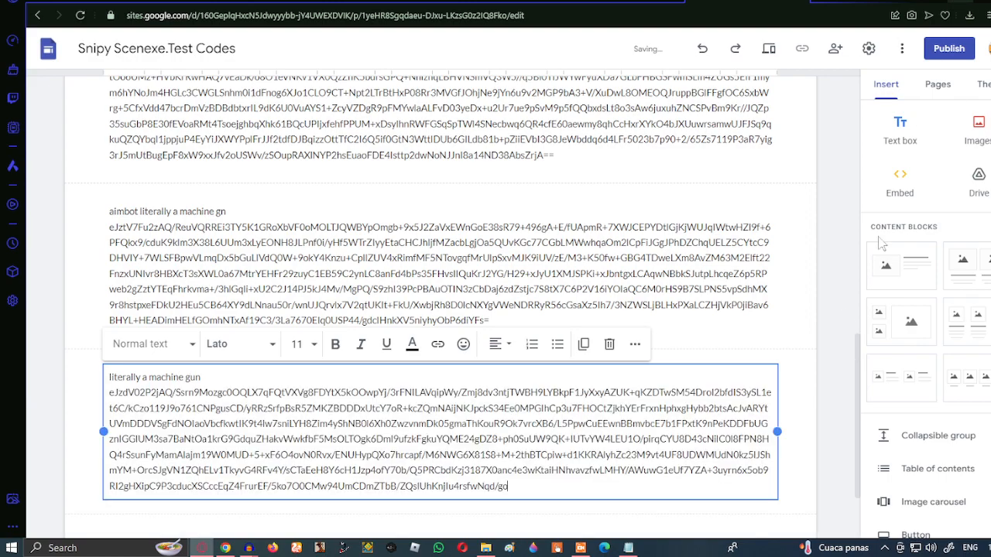
click(902, 133)
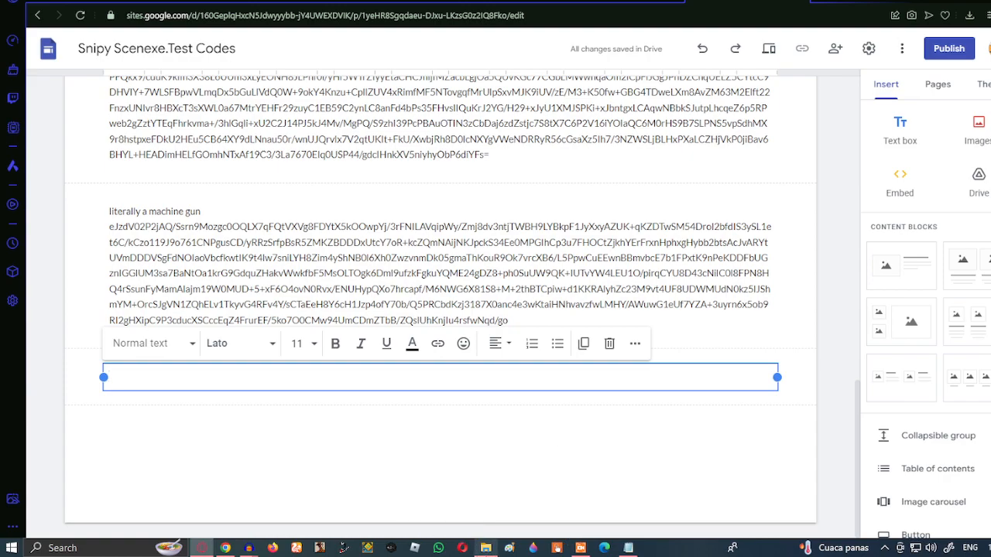
Close the leftover Notepad window, copy the full code from the "literally a remastered twin machine blaster" file and return to the site
click(486, 548)
click(630, 546)
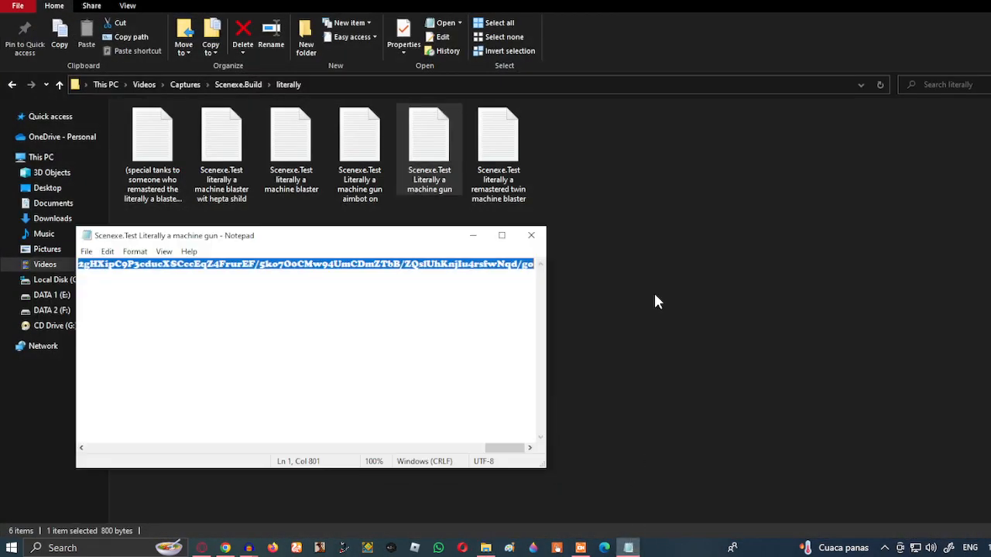
click(534, 237)
double_click(488, 178)
key(ctrl+a)
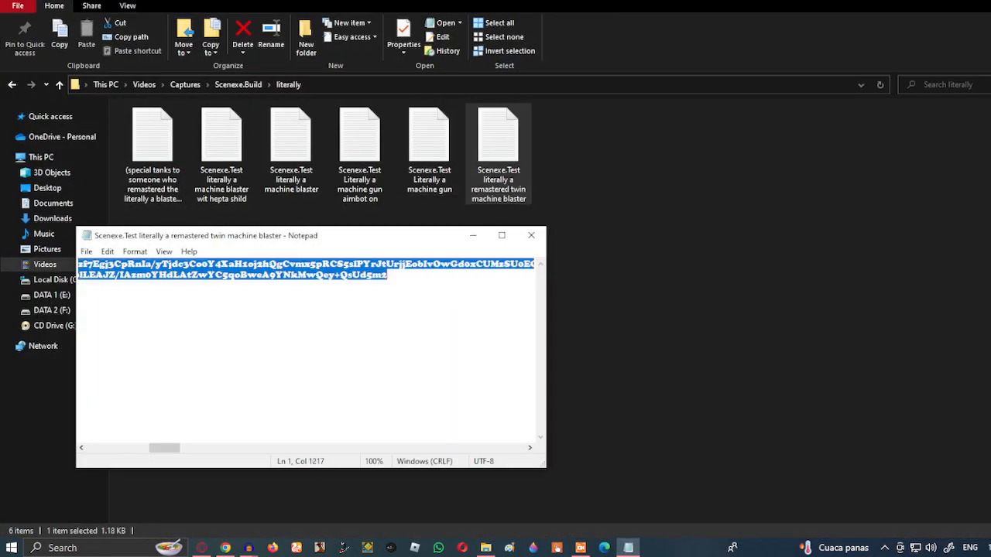
click(480, 234)
click(960, 1)
Title the text box "literally twin remaster blaster" and paste the copied code on the line below
text(literally twin remaster blaster)
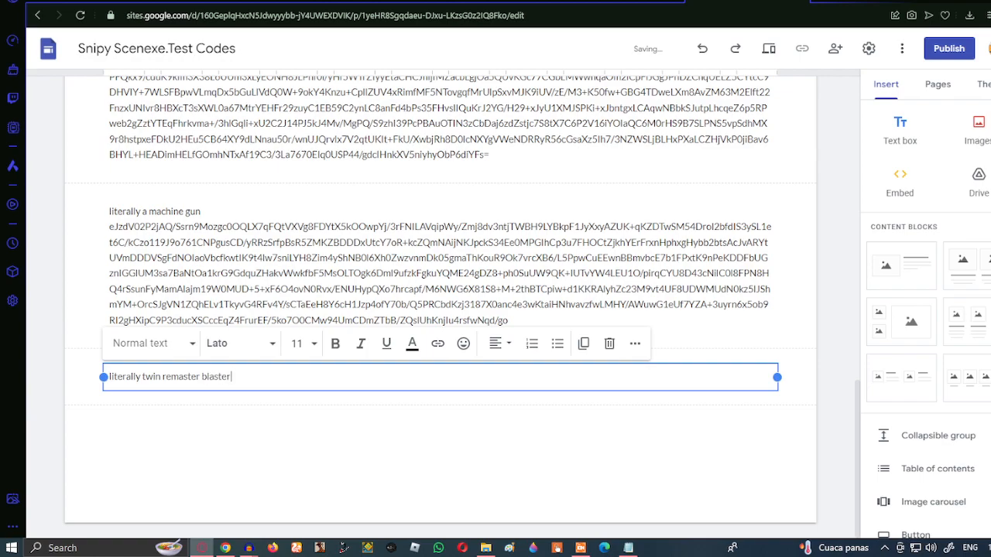
key(Return)
text(eJztWU1zmzAQ/Sse9dJOwcOnCT4mubaHJJ2208lBNmvQVAZGYLeux/+9K2EDxsTJxKaNZ0gukpB2366eHqy8JvkqBTImswXnRCNLEBILYjI2DY2ENAghz8j4x3o7zdZIMptIkH8jY90YIt3vZIzzf7Egj3CpRnIa/yTjdc3Co0Y4XaH1oj2hQgCvmx5pRCS5sIPYrJtUrjjEobIvOwGd0xCUMzSU0ECOez58tI0rfAroTBnIUoBATQtYhrCmoIZTiCEXNC9i1cg04YnAFjaXLFtQ/qBASQNRkuQPgoUhCJWAiAVwnYhAds3N40bhVpbKNXP6+z4VIEEpCLJ5CzIMC39ybJHiaJbdFH5xJF+I+L4EO6EZ3MI06C5ORo+ZGk4WOYj7omuU3T+FVxZwuIaILtnW5A5XZRbjjxIBQSM1ZWYROotvy0SZroqIGrDcjdbGhZ4K/4AKI8GEGg90c2jV9s1zT2KDbg0N37F91zQs27dN37Xb+WG5VRzotZUgxtB9BTUafNgyhbyjM/IPqozsMF8gZNw0w/FM33Nd0/RHru+N3jzmC4RsD03HdH1r5Nrule/5b58YT6jx/0N4qLf2WfXWNkrBNU4VXPcciIuZvUnigBURWdUozqUTDsEeErRxtwMzx/dXxOKQjB2MGui8dcMvXc5I++IEvUvQ3UI6I6gvEnRXst4I5nMJ+xkxdi3tvbLvKXtrwVZJ96P2IMB3XPGccZvOUvE0Xm4vxBYB5Xn0acFzInKmakWMMQIWt+pANR4oZC2Tb+gcBJVGGw8R5LU0JpJYureL6V/SUNAAPuMqpMKE0wwhkbYXsncoA7o6y6USOPWCe1QJgSW/ByopsFqIwFESUWZRV/P29MBSmVfN9UsrXAz6K9AUT0YVdksiDoI1jmveqB6p2X618NyXrK5WNhXv4O6g1LzJyKY2rZ3SZzC6e5x9HcJDfHtXGcfgzgz5RzZHRaGu77q8ShQwTRhXiDibQc4kLa2dPBSnLSs2d+hVqWjh5onUNHtq9tTsiJqnyqbZM7NnZsFM8w1JptHTsqfIqbRsKTYbcInPxd7POpKxFS+d2IemVTHzWMFpNVTfeIkURRmIH2bweAI9qUHhvv9Sx/BYpXFwUIsI+9UGZ3i8KecrIqNfAkJySlZsK8yyXMR1jMZFDgtwMpILEAJZ/IAzm0YHdLAtZwYC5qoBweA9YNkMwQey+QsUd5m2)
click(802, 333)
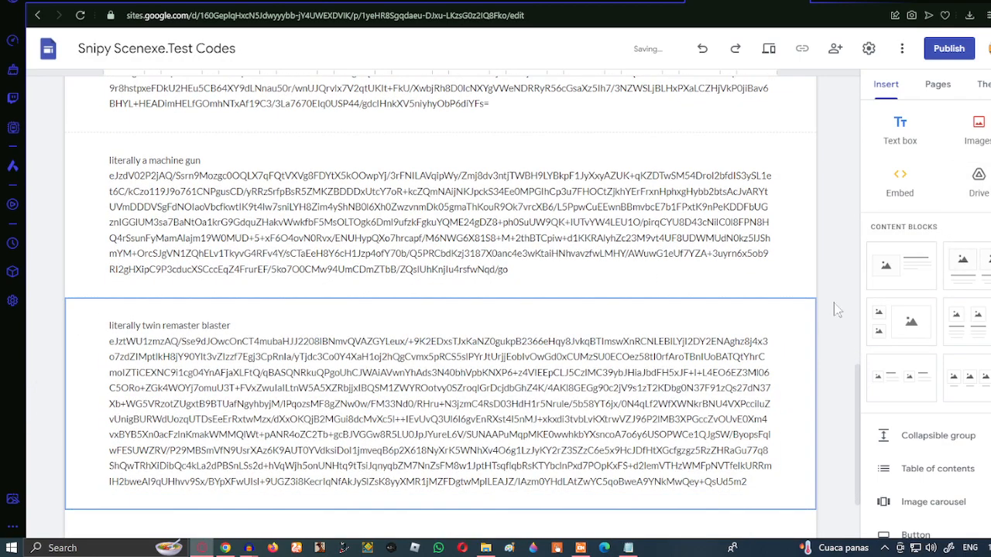
Open the Mystics folder in Scenexe.Build and close the leftover Notepad window
click(486, 547)
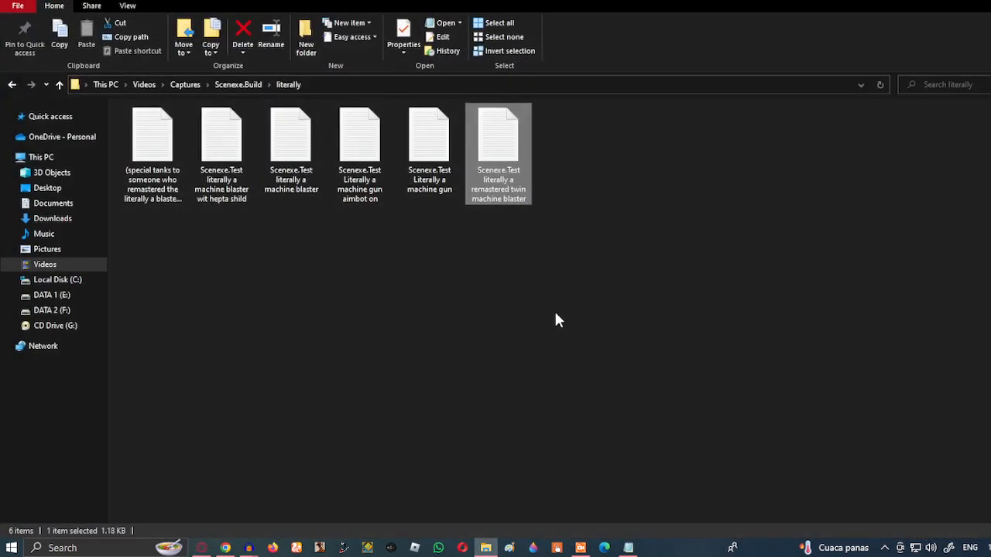
click(11, 84)
double_click(768, 155)
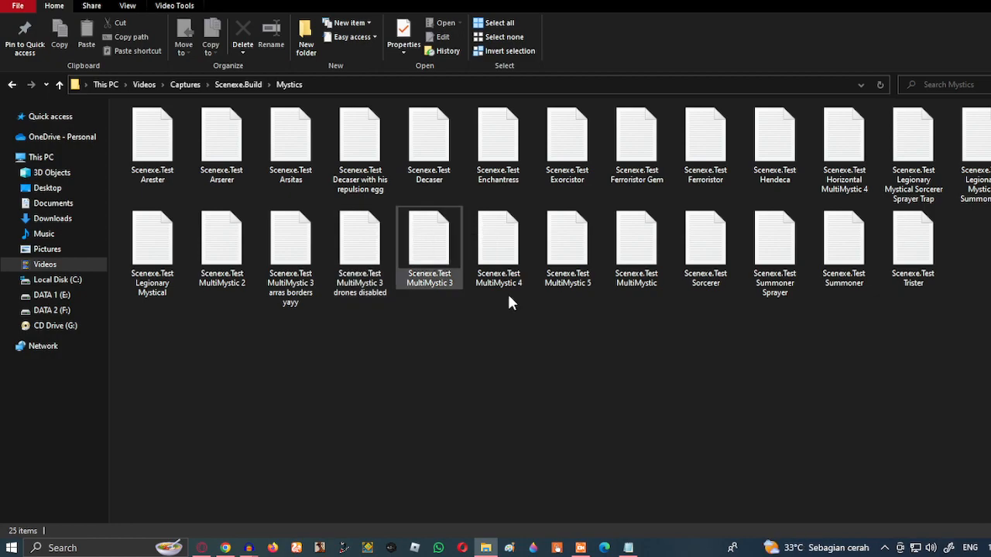
click(628, 547)
click(528, 238)
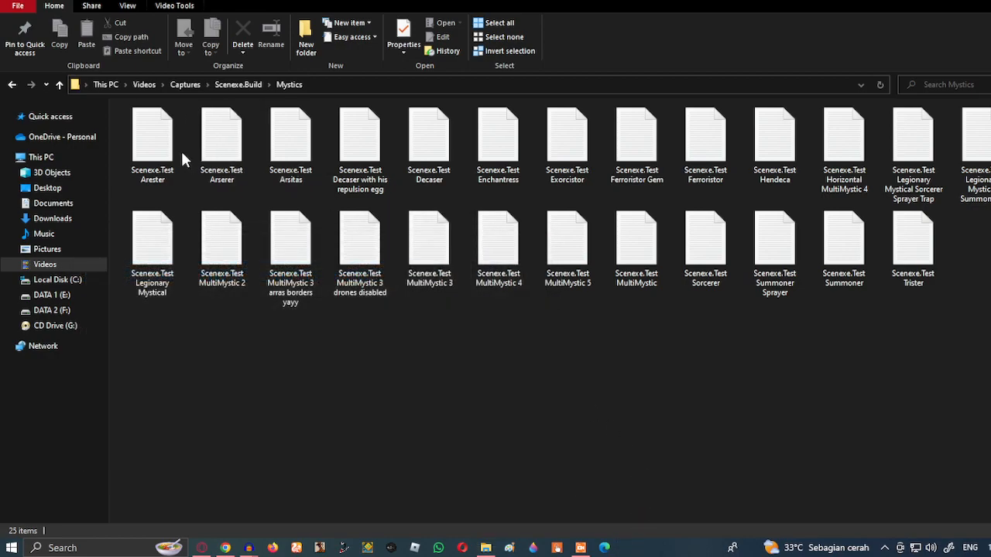
Copy the full code from the "Scenexe.Test Arester" file and return to the site
double_click(166, 147)
key(ctrl+a)
click(525, 231)
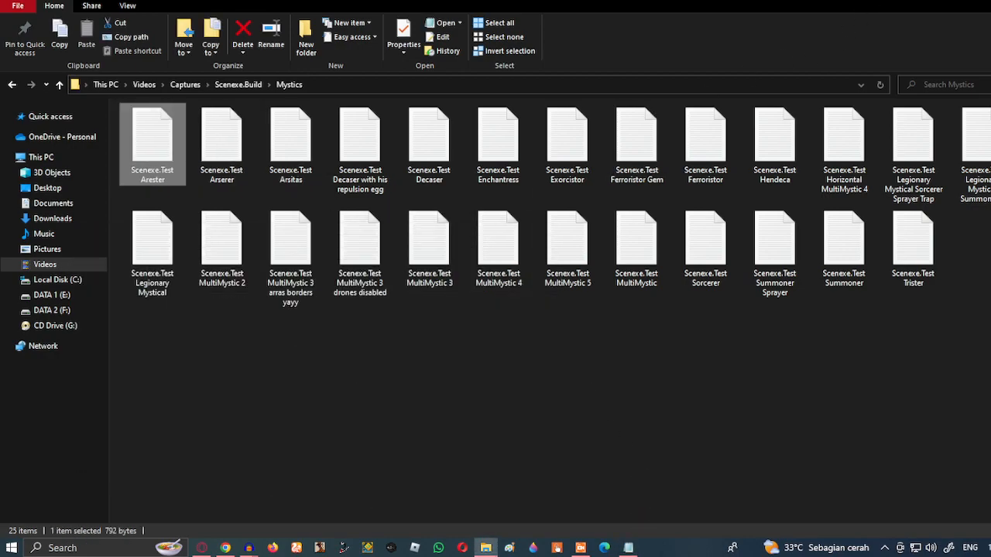
key(alt+Tab)
scroll(827, 231, down, 1)
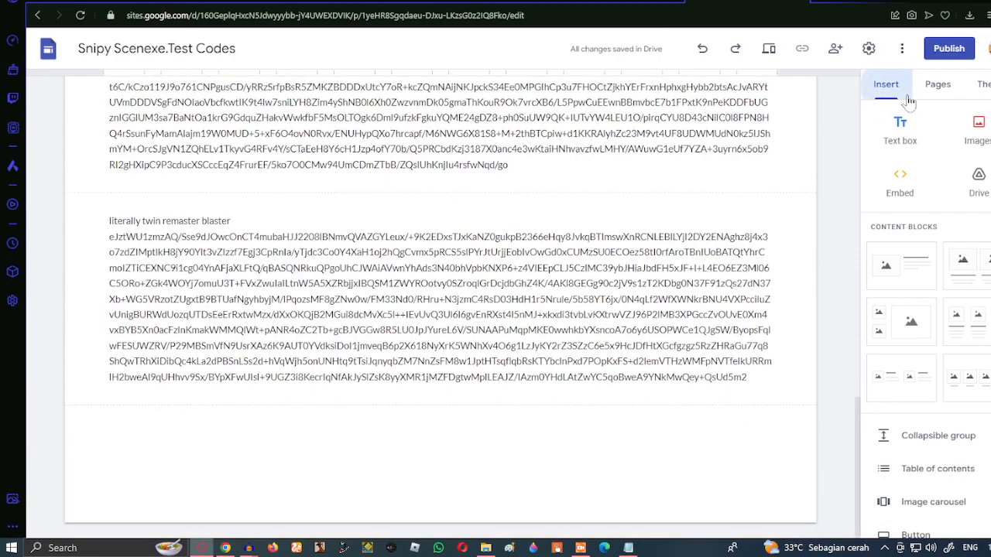
click(899, 133)
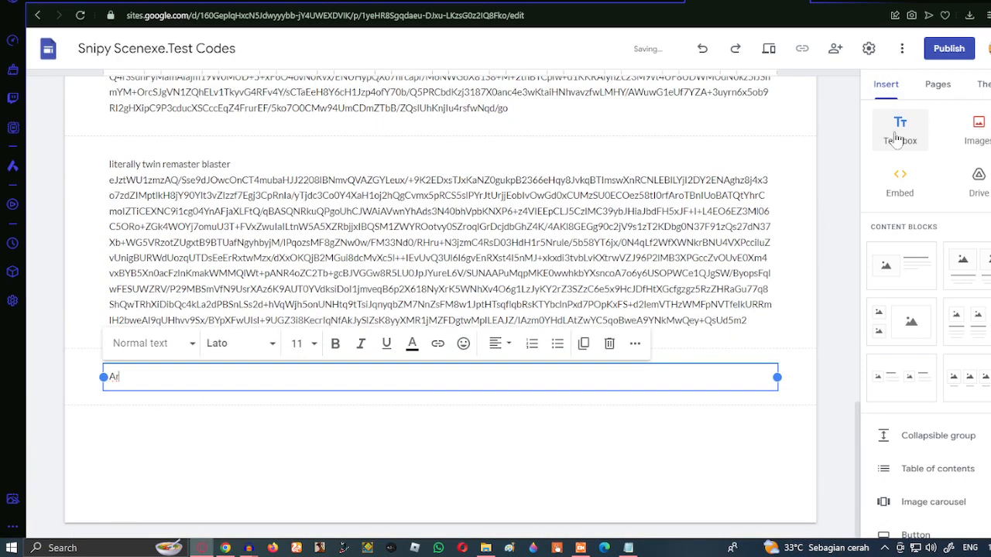
click(830, 254)
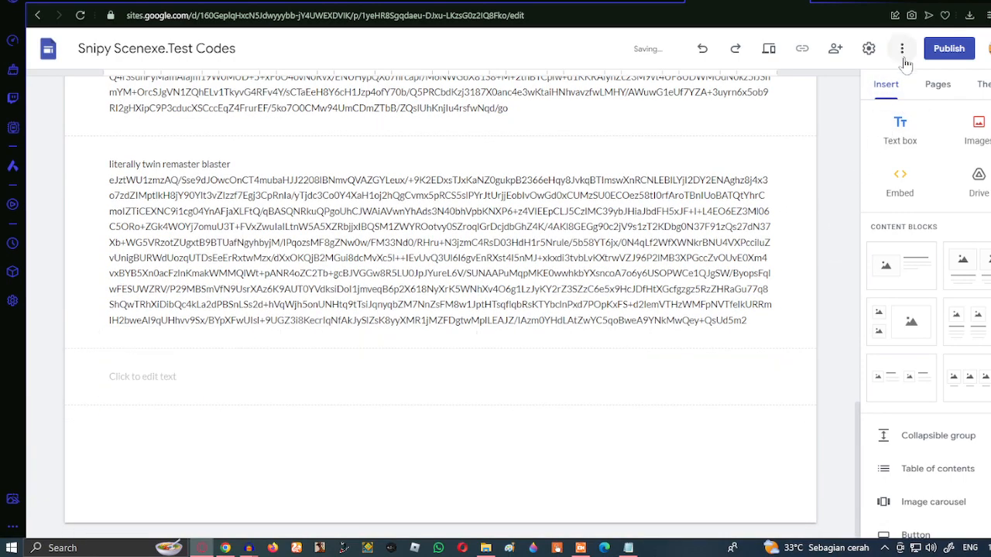
click(619, 375)
click(612, 345)
Add a new page named "Mysticals" to the site
scroll(618, 349, up, 12)
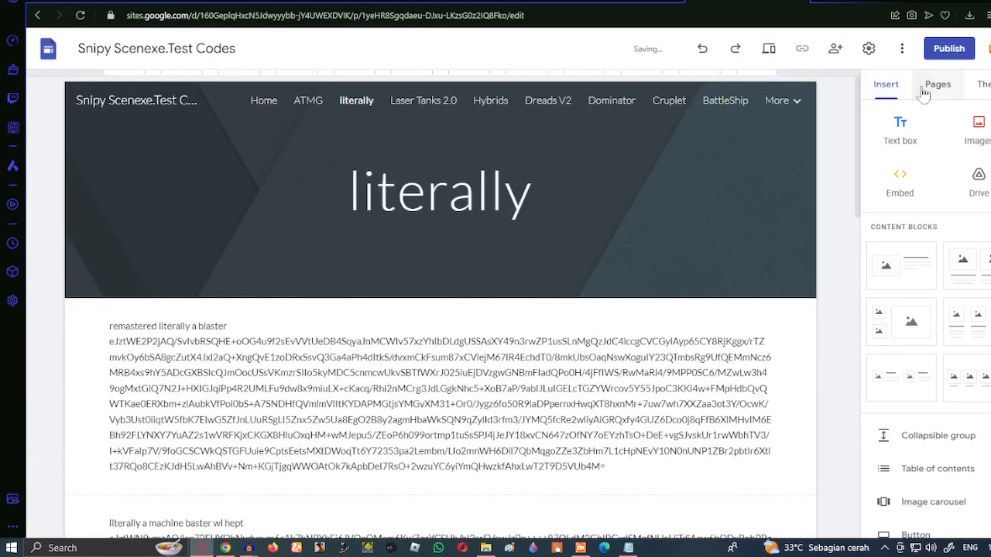
click(936, 85)
click(942, 493)
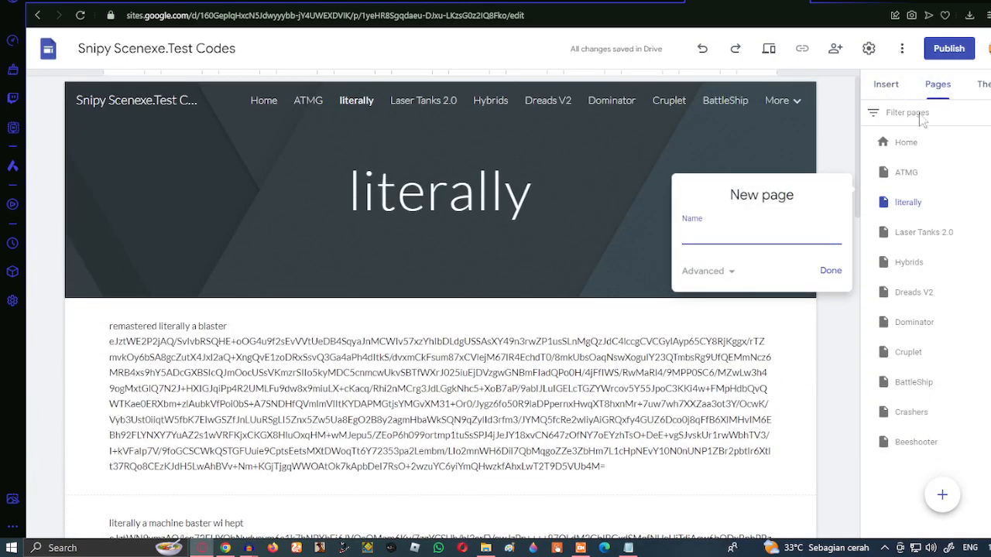
text(Mysticals)
key(Return)
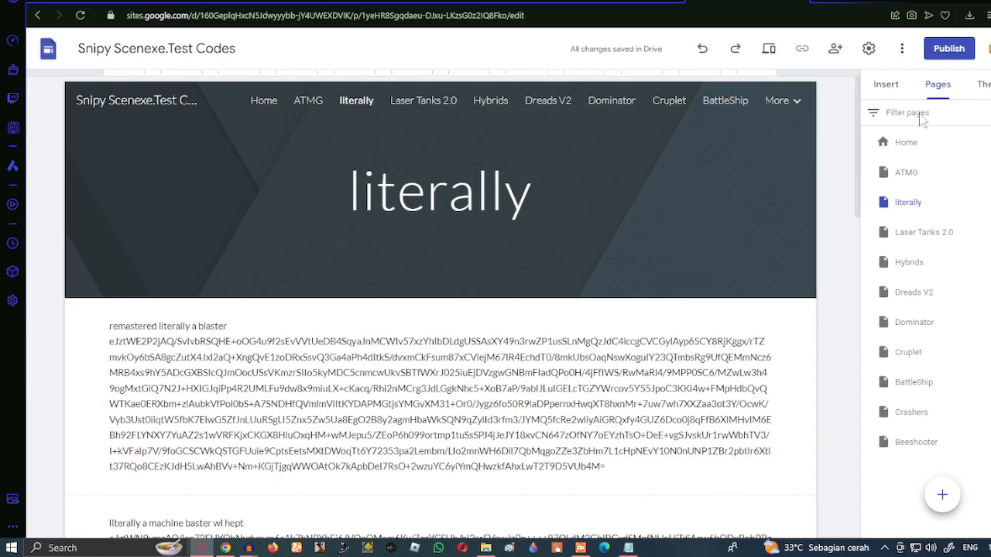
Add a text box to the Mysticals page, title it "Arester" and paste the copied code on the line below
click(896, 89)
click(902, 132)
text(A)
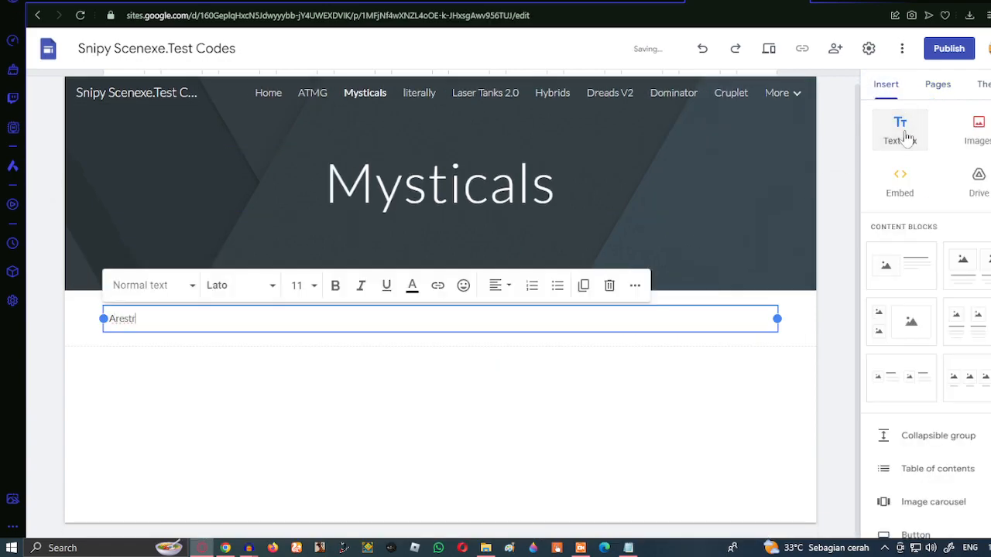
text(rester)
key(Return)
key(ctrl+v)
Add another text box, then copy the full code from the "Scenexe.Test Arserer" file and return to the site
click(900, 131)
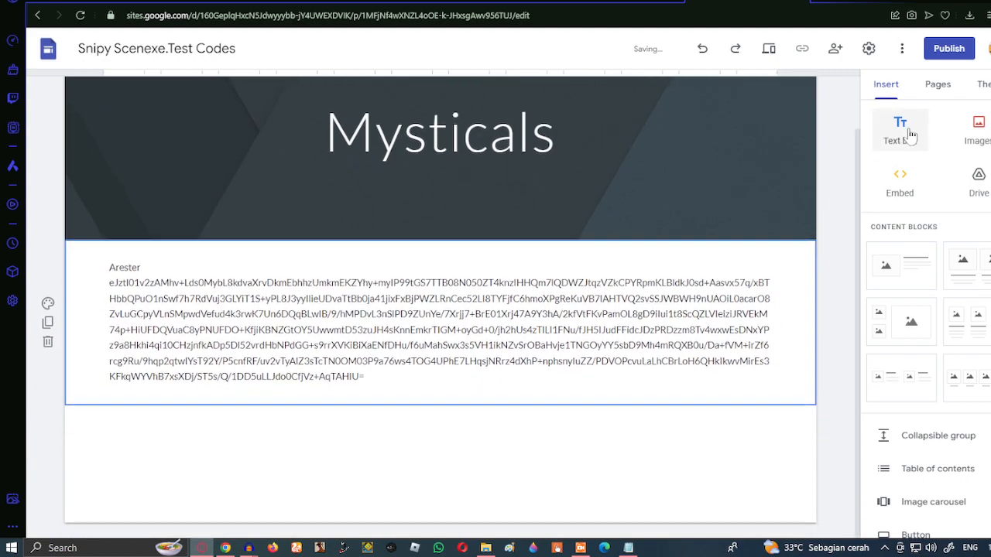
click(628, 548)
click(531, 235)
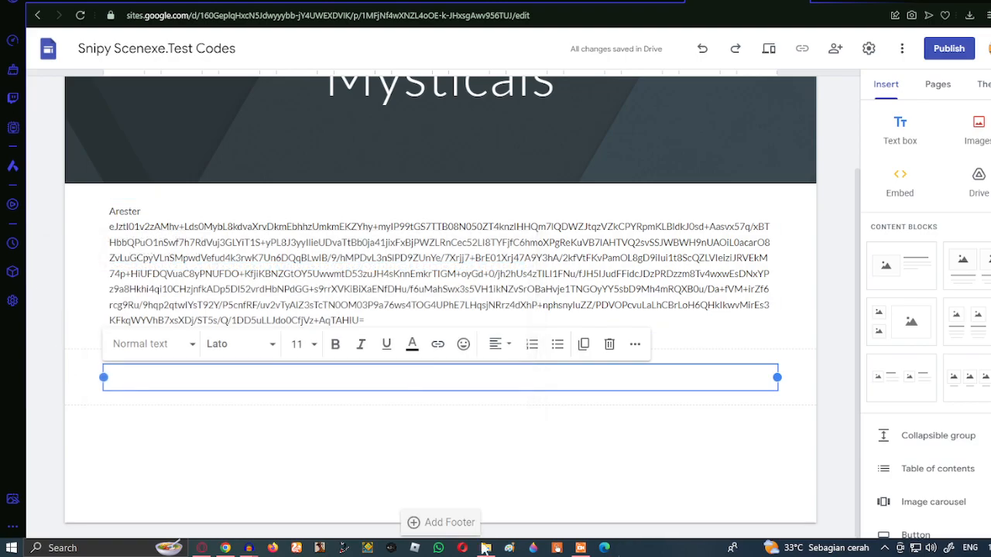
click(486, 548)
double_click(246, 149)
key(ctrl+a)
click(473, 237)
click(954, 1)
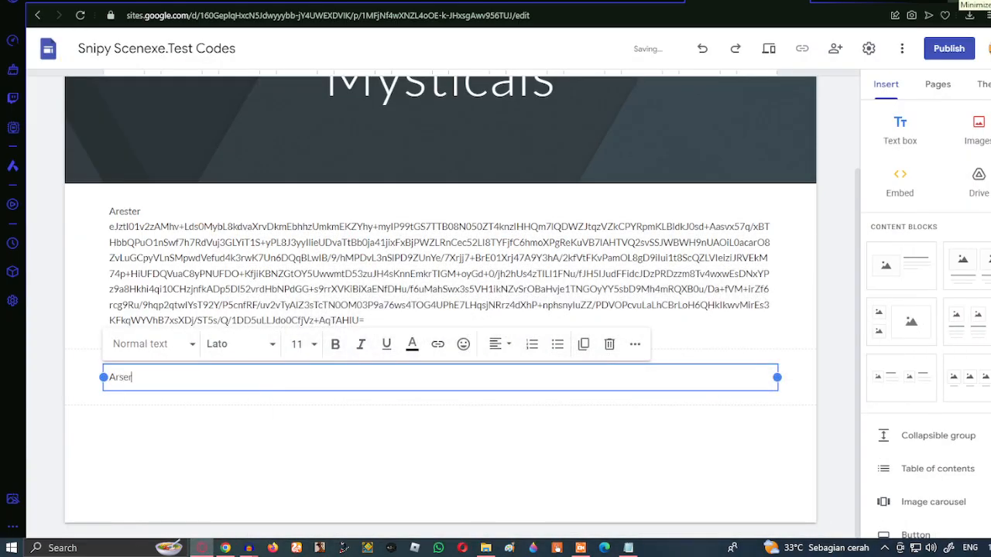
Title the text box "Arserer" and paste the copied code on the line below
key(Return)
key(ctrl+v)
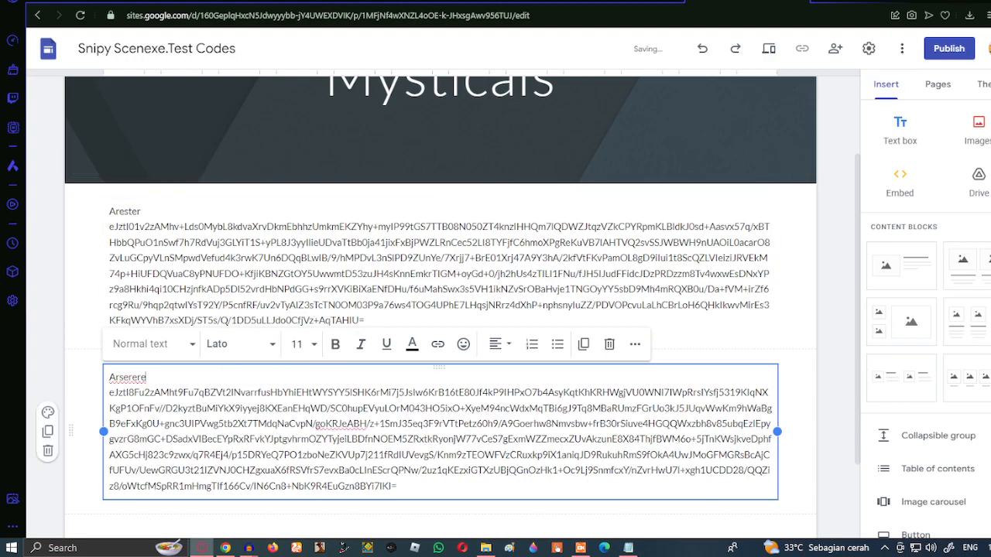
click(827, 370)
scroll(840, 370, down, 2)
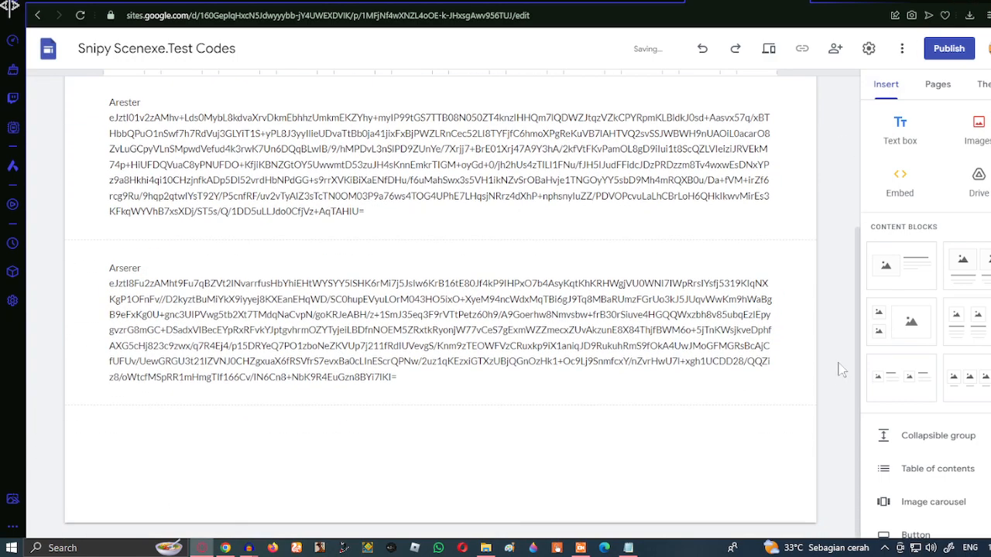
Add a text box below Arserer, copy the full code from the "Scenexe.Test Arsitas" file and return to the site
click(899, 131)
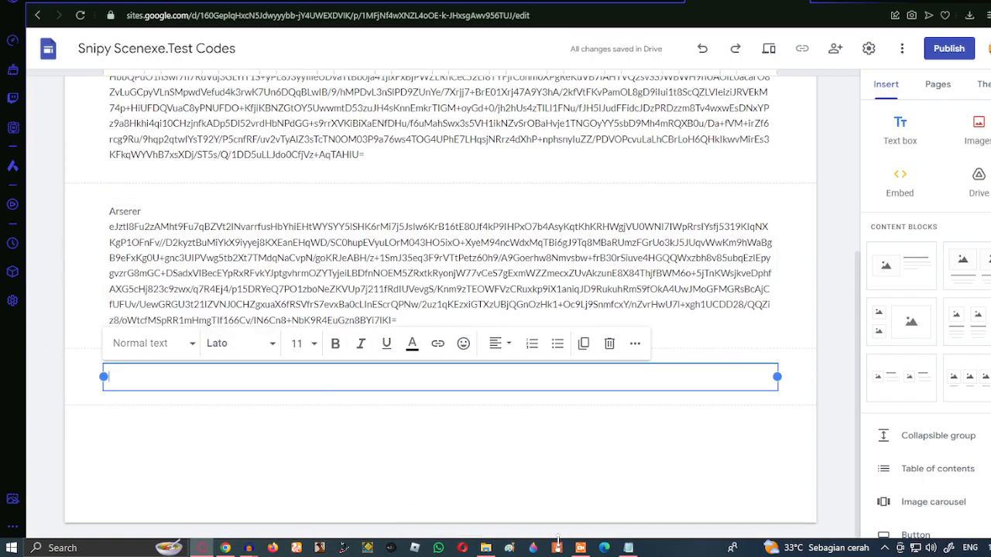
key(alt+Tab)
click(628, 547)
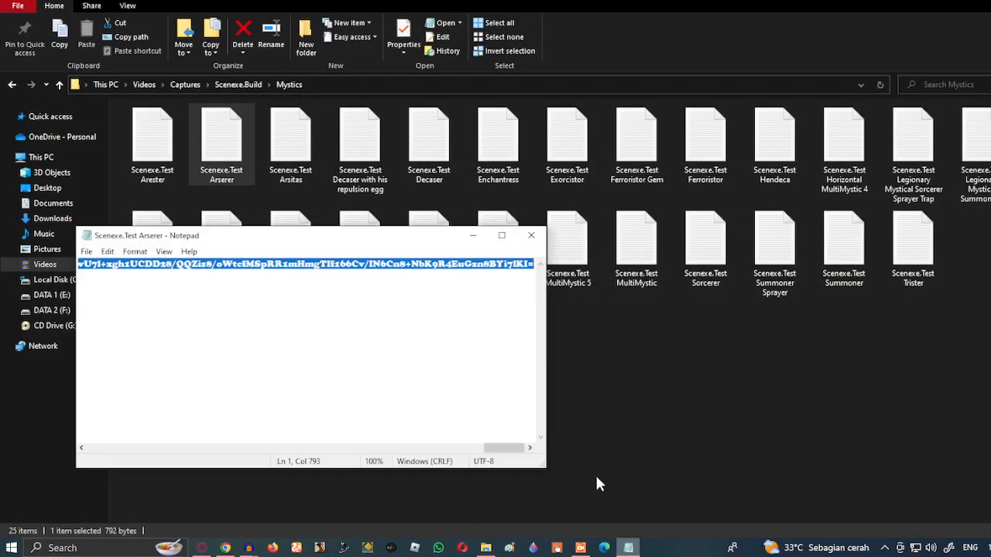
click(529, 236)
double_click(310, 161)
key(ctrl+a)
key(ctrl+c)
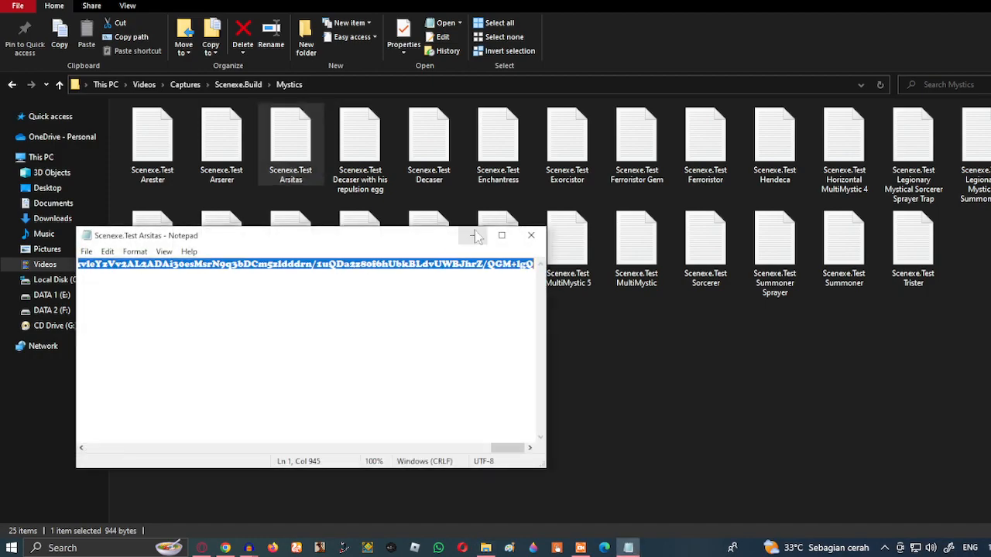
click(475, 236)
click(942, 0)
Title the text box "Arsitas" and paste the copied code on the line below
key(ctrl+v)
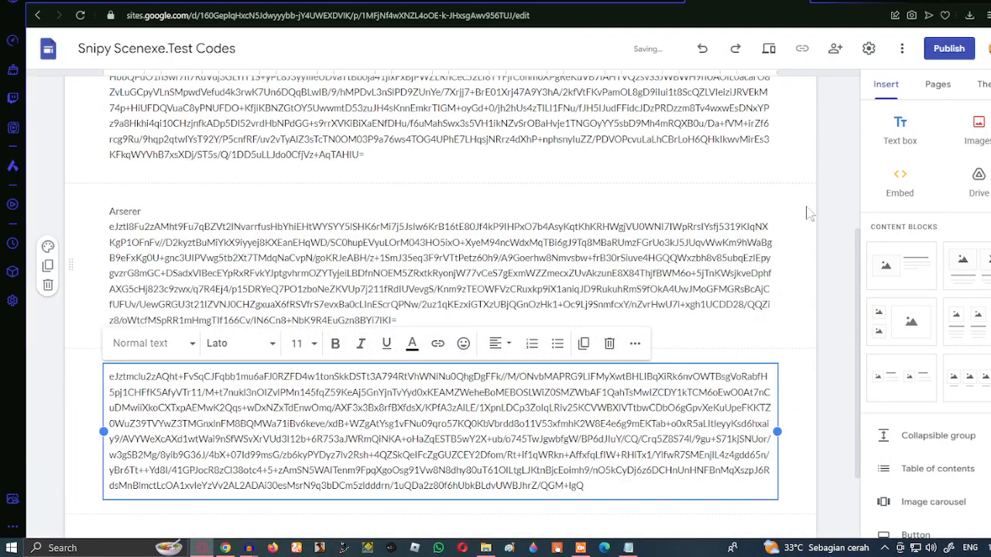
key(ctrl+z)
key(Return)
key(ctrl+v)
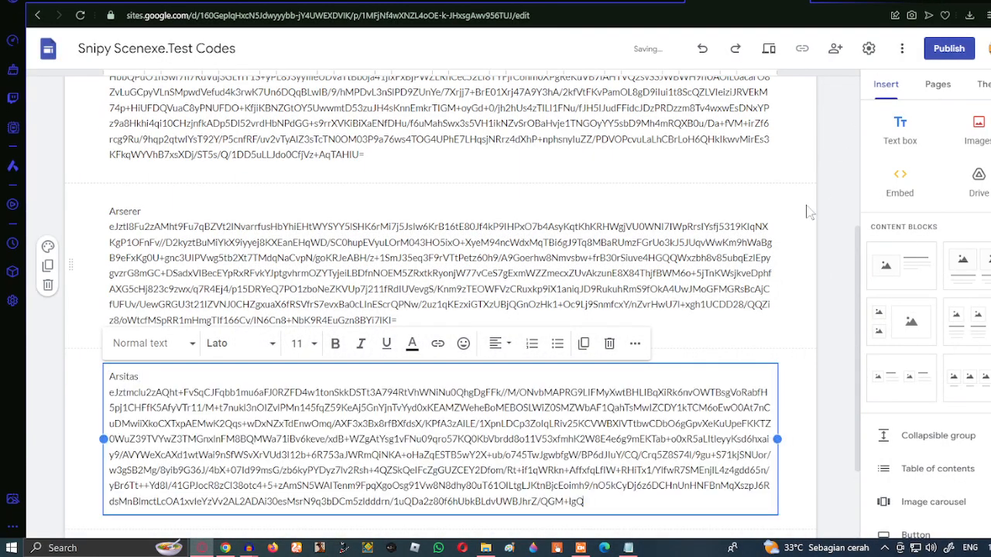
scroll(809, 213, down, 2)
Add a text box below Arsitas with the title "Deca with Repulsion Egg"
click(898, 132)
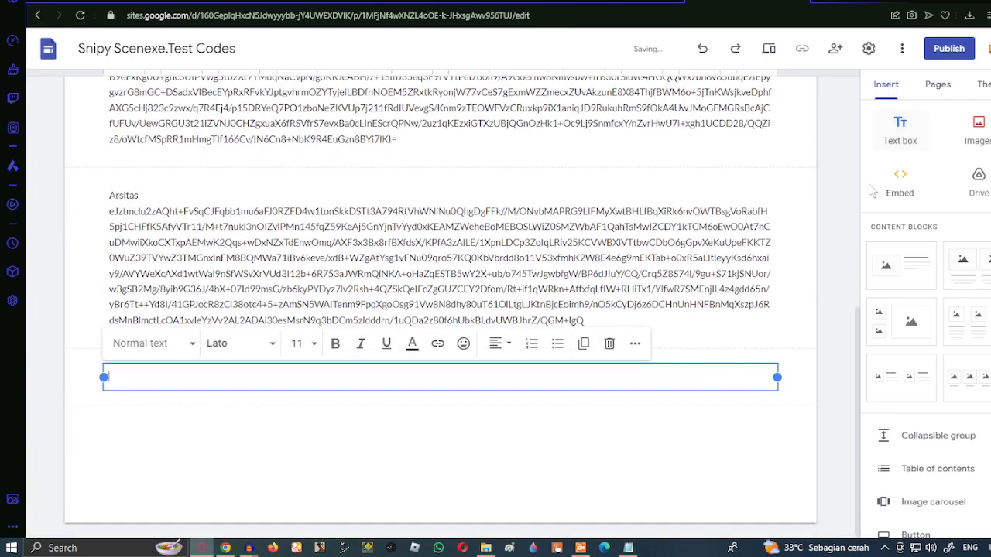
text(Deca with Repulsion Egg)
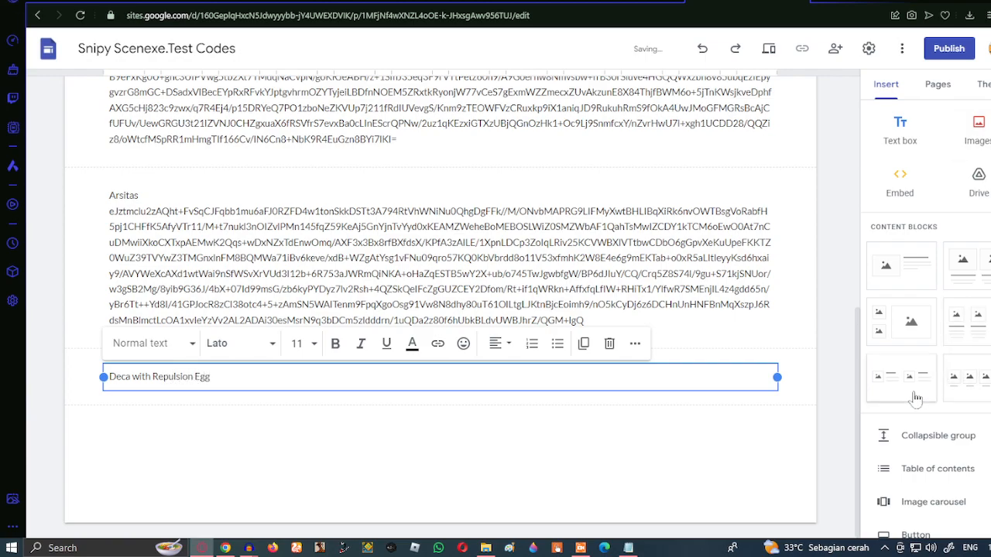
click(867, 409)
scroll(867, 409, down, 5)
scroll(883, 433, up, 5)
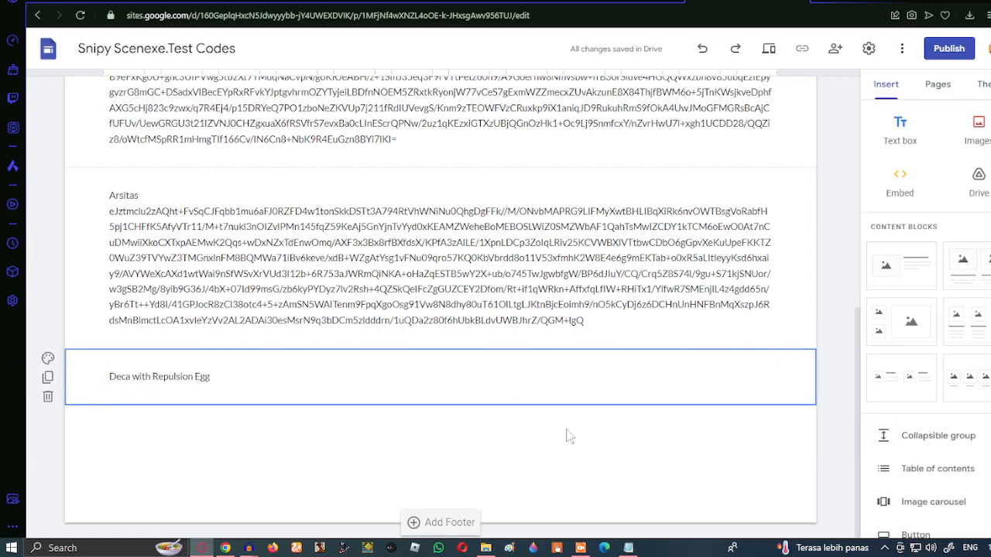
click(559, 380)
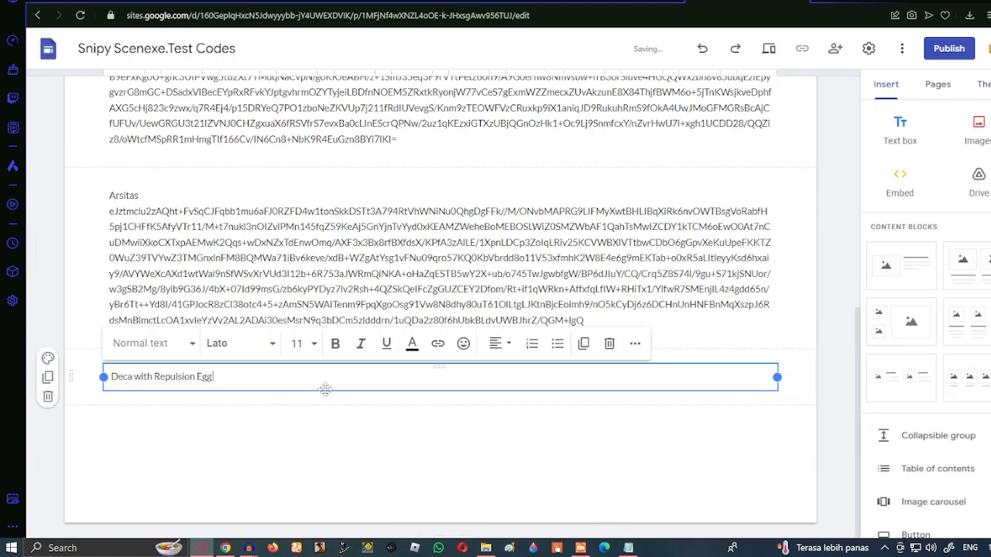
Copy the code from the "Scenexe.Test Decaser with his repulsion egg" file and paste it below the "Deca with Repulsion Egg" title
click(629, 548)
click(531, 235)
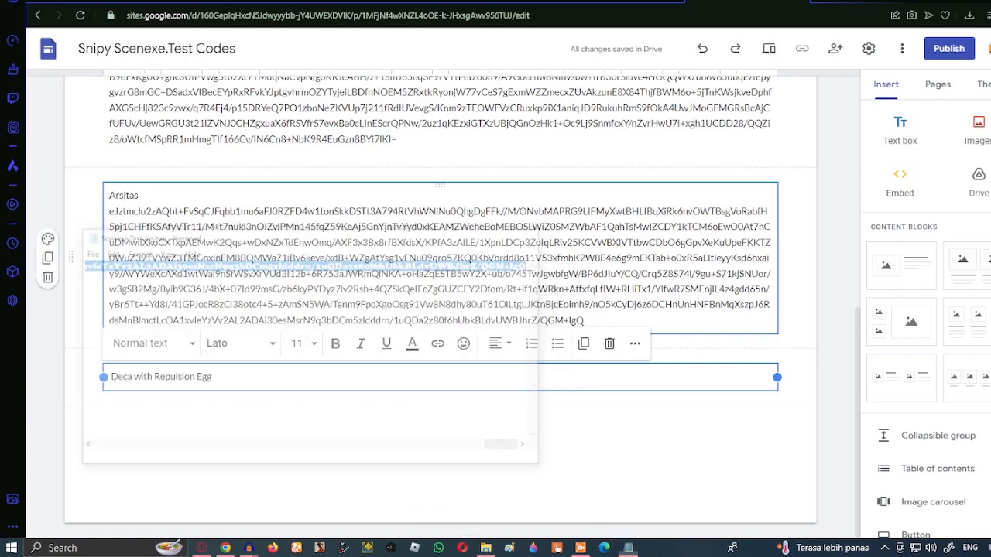
click(487, 549)
double_click(348, 137)
key(ctrl+a)
click(471, 236)
click(202, 548)
key(ctrl+v)
scroll(817, 269, down, 3)
Add a text box titled "Deca" and paste the code from the "Scenexe.Test Decaser" file on the line below
click(898, 143)
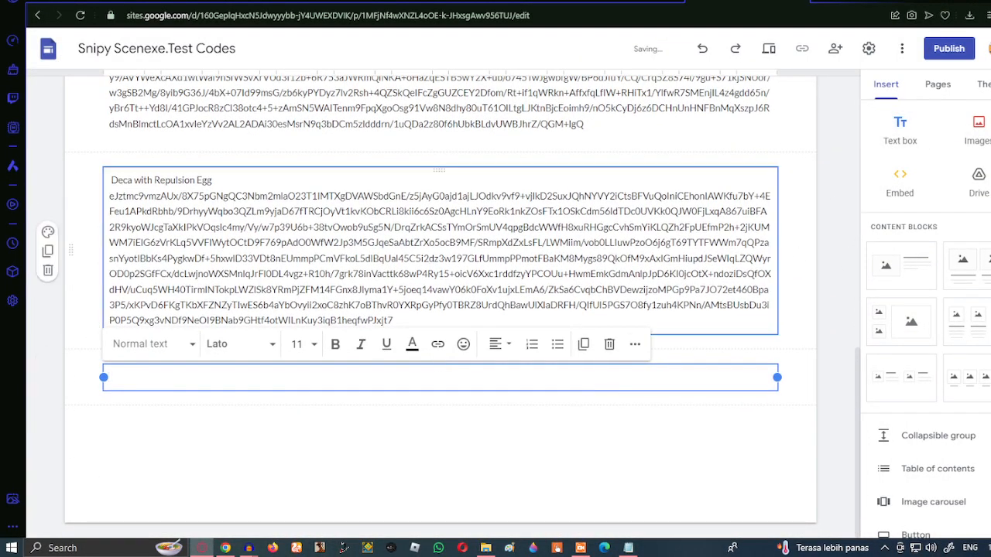
text(Deca)
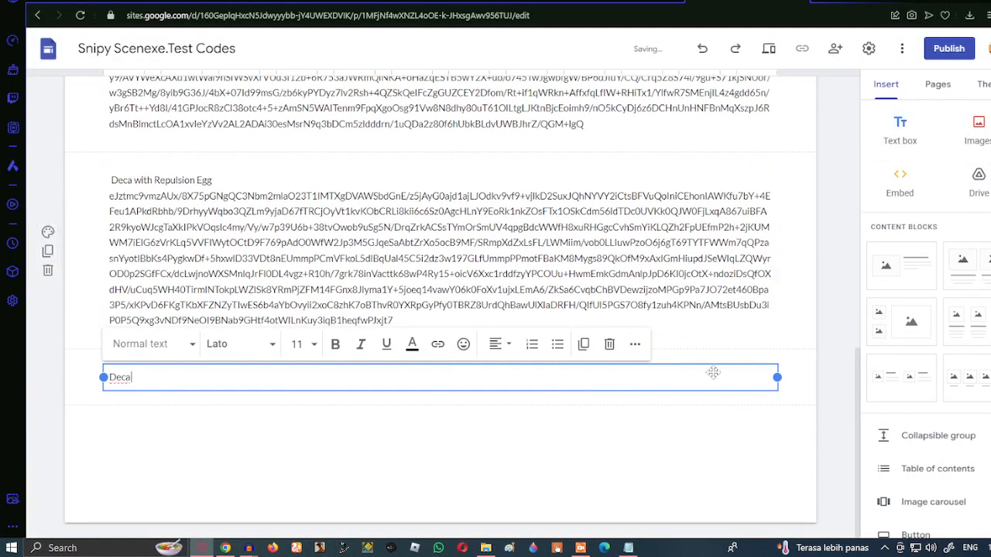
click(485, 548)
double_click(425, 165)
key(ctrl+a)
click(531, 235)
click(937, 2)
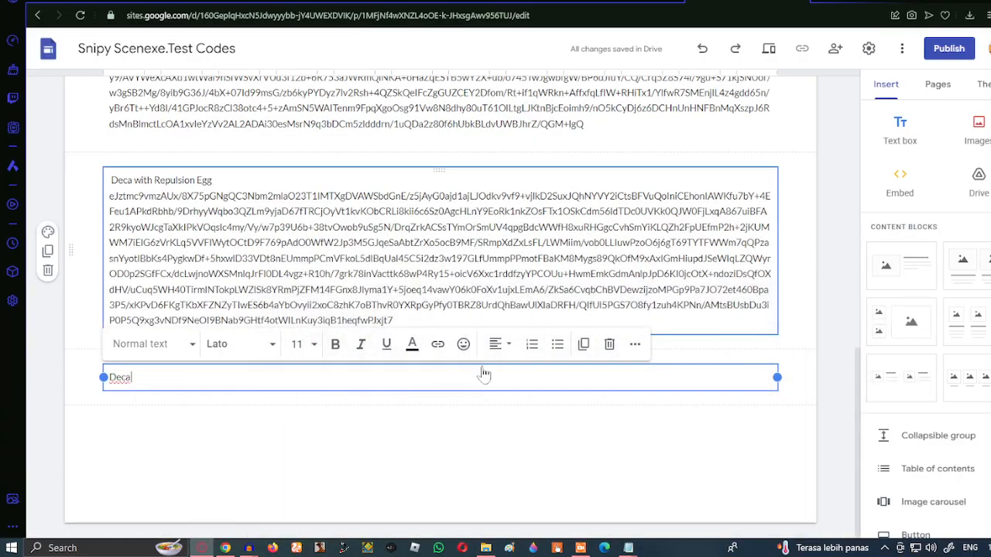
click(628, 548)
click(617, 463)
click(706, 463)
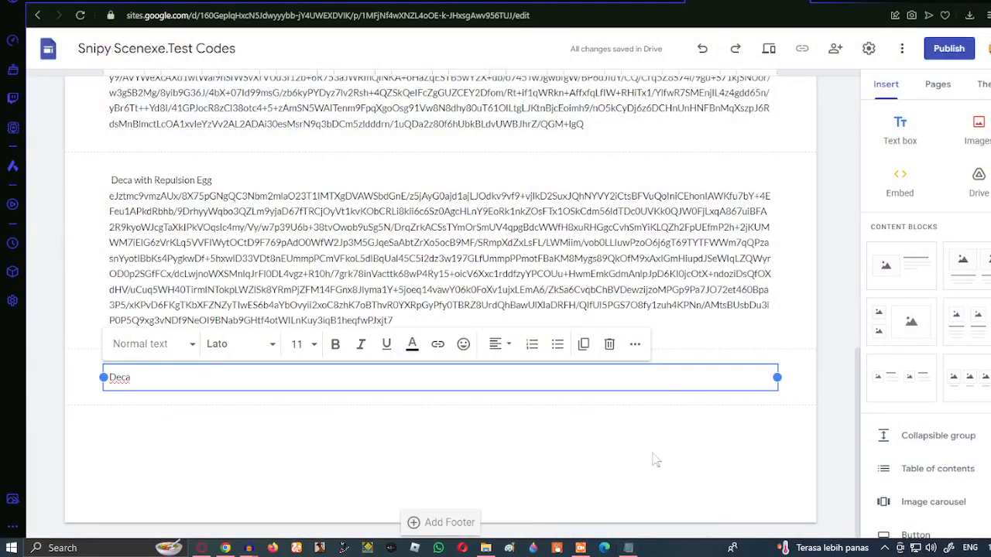
key(ctrl+v)
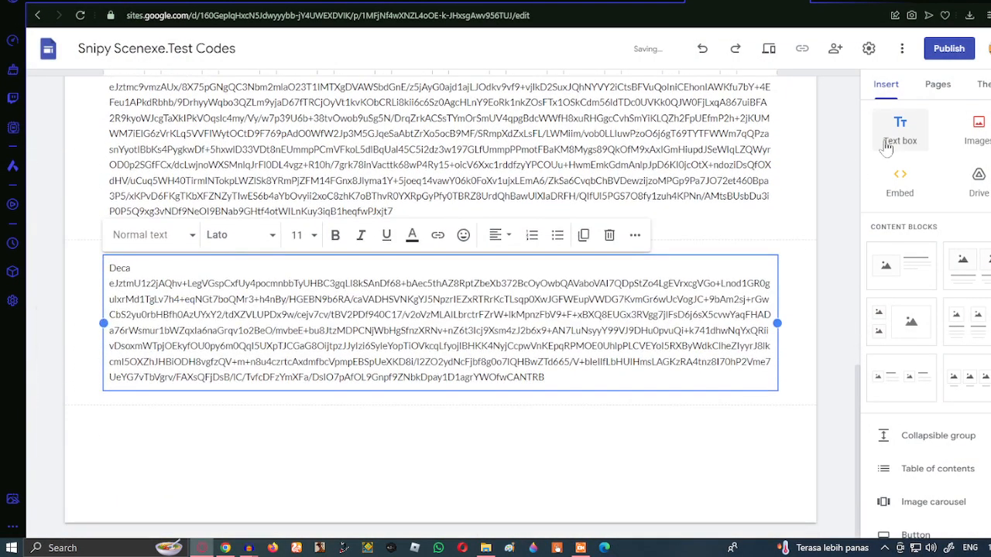
Add a text box below Deca, copy the full code from the "Scenexe.Test Enchantress" file and return to the site
click(901, 133)
click(487, 548)
double_click(521, 109)
key(ctrl+a)
click(473, 235)
click(627, 548)
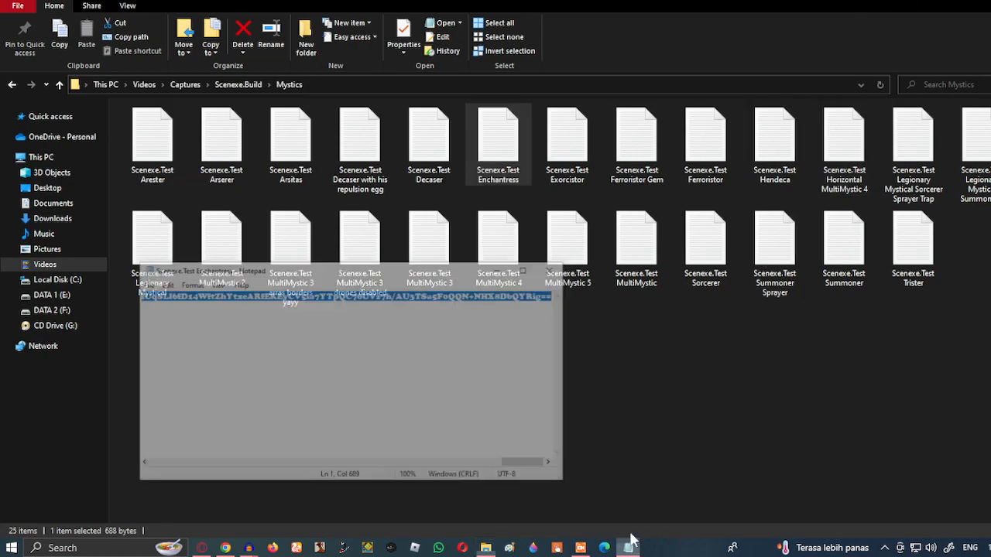
click(531, 235)
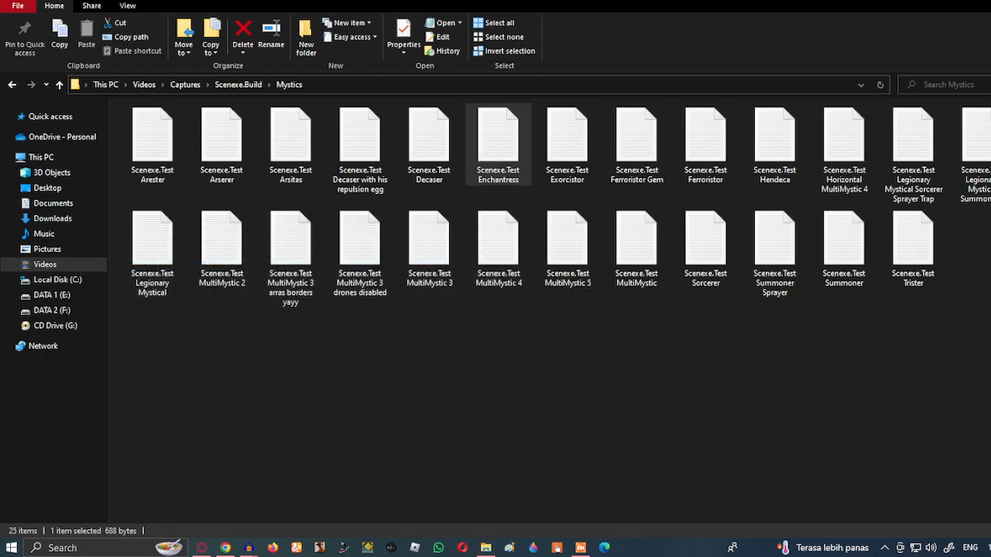
click(968, 0)
Title the text box "Enchantress" and paste the copied code on the line below
text(E)
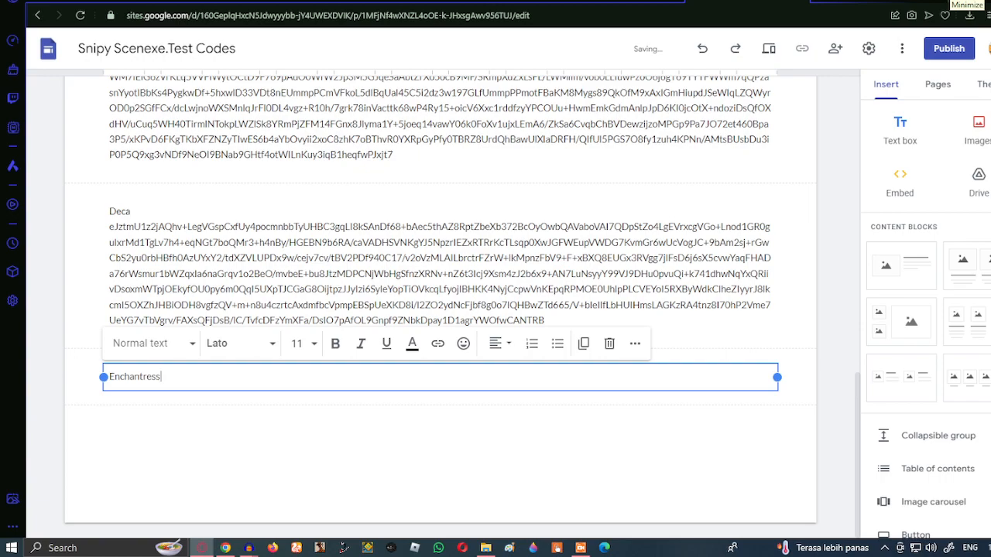
text(nchantress)
key(Return)
key(ctrl+v)
Add a text box titled "Exorcistor" and copy the full code from the "Scenexe.Test Exorcistor" file
click(900, 131)
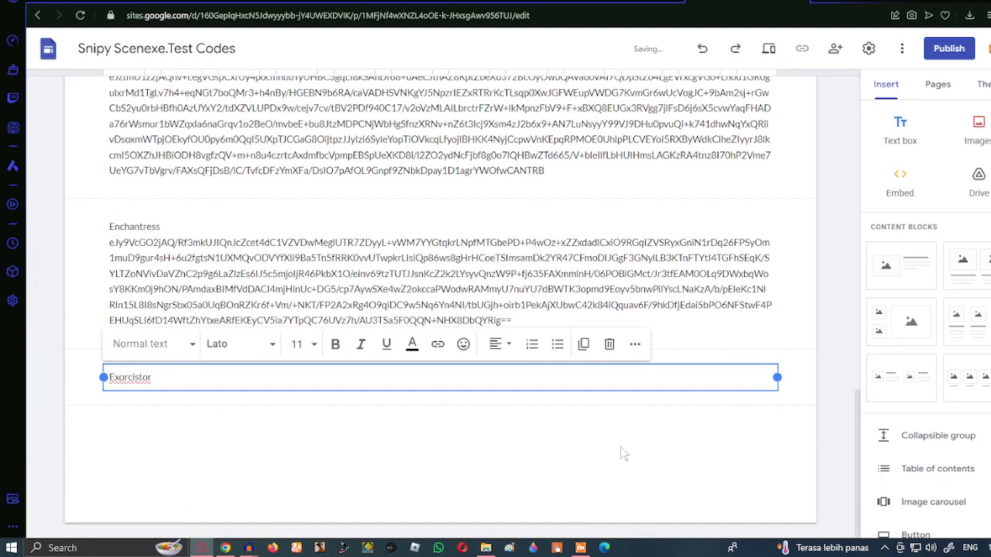
click(486, 549)
double_click(546, 150)
key(ctrl+a)
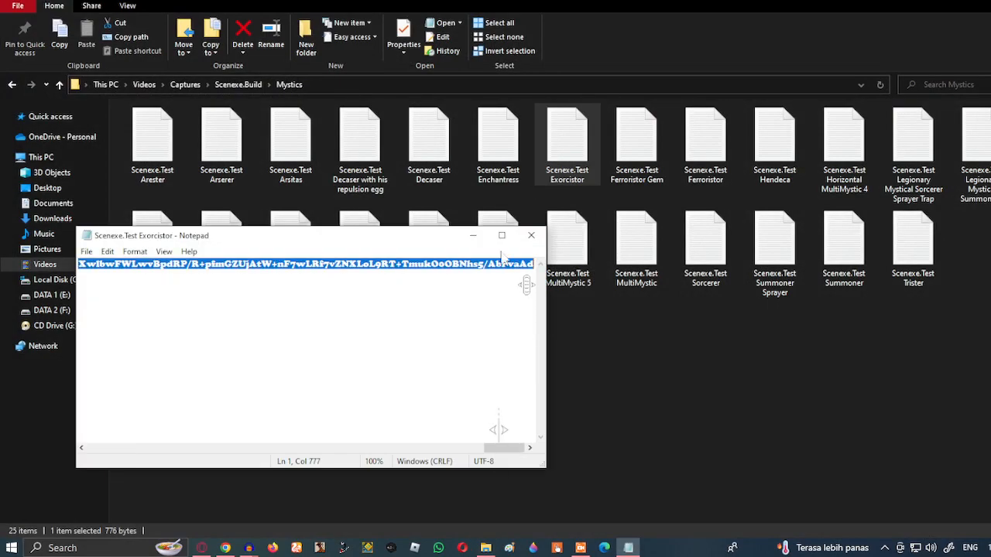
click(486, 222)
click(917, 3)
click(531, 235)
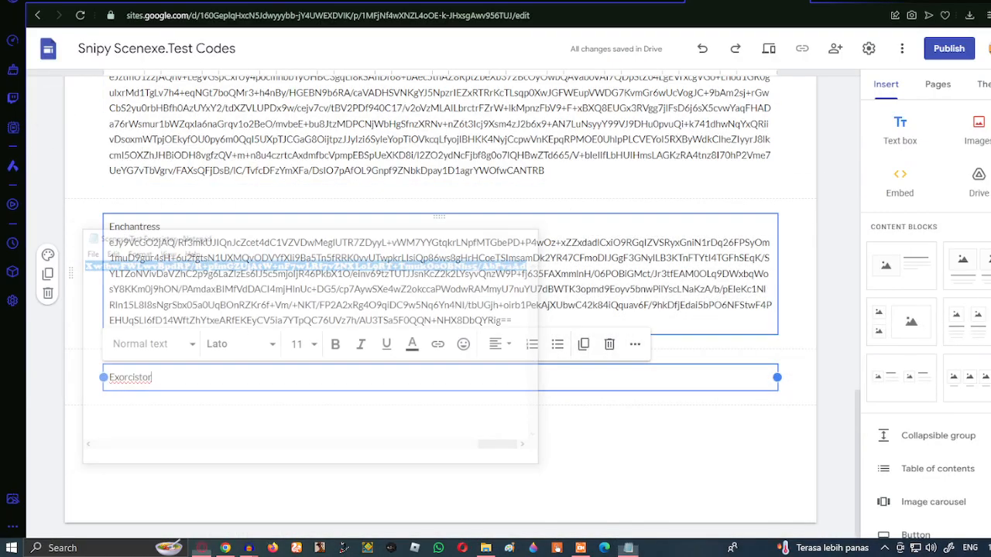
Paste the copied code into the Exorcistor text box and place it on the line directly below the title
key(ctrl+v)
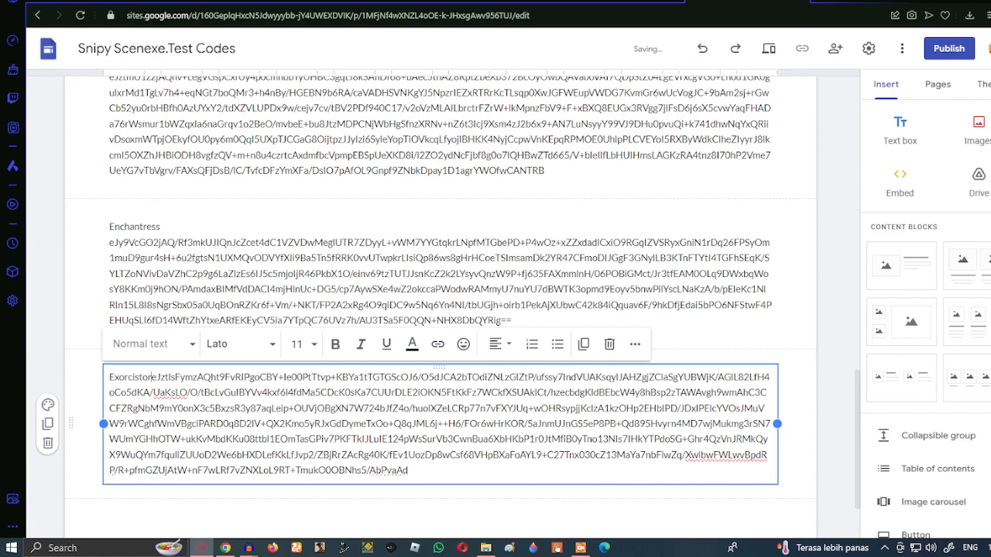
key(Return)
key(Return)
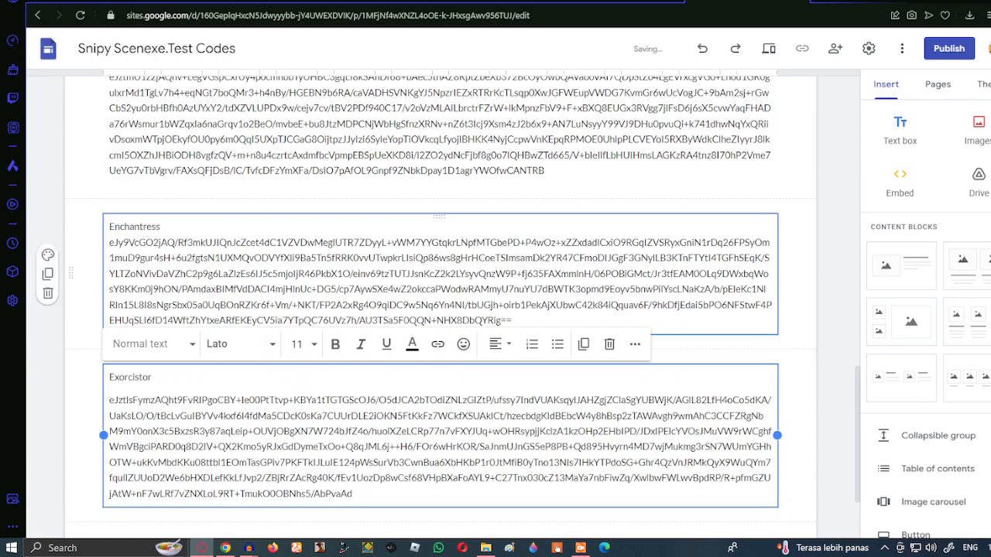
key(BackSpace)
key(Return)
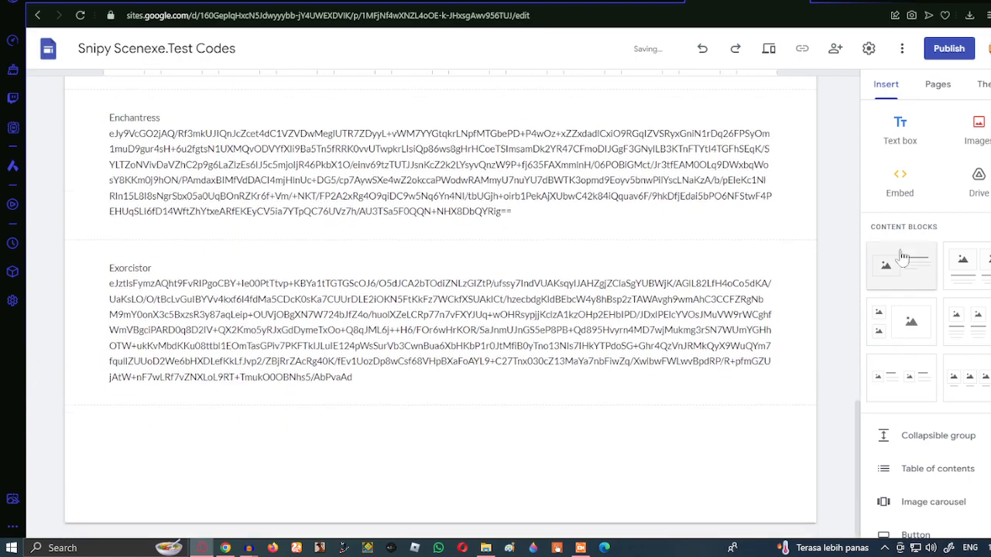
Add a text box below Exorcistor, copy the full code from the "Scenexe.Test Ferroristor" file and return to the site
click(899, 128)
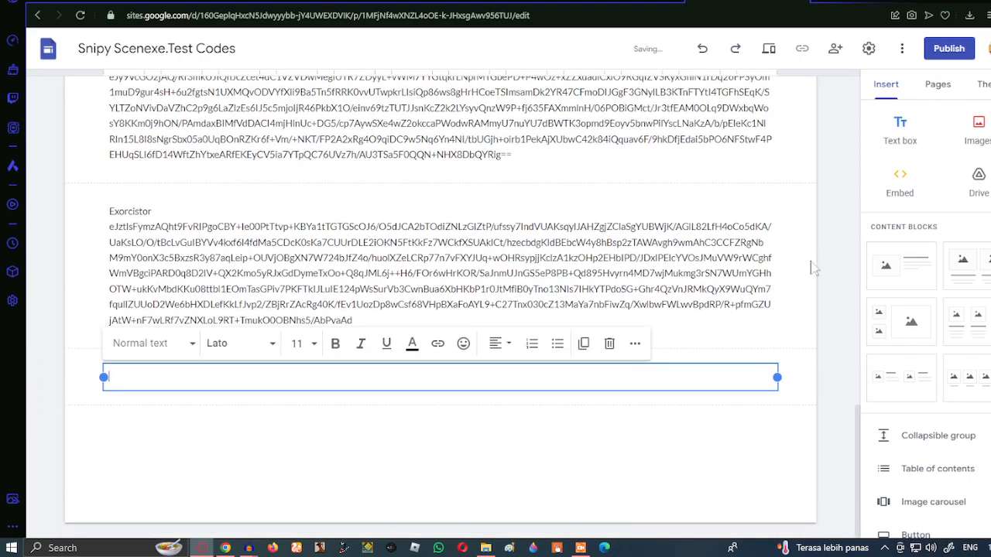
click(485, 548)
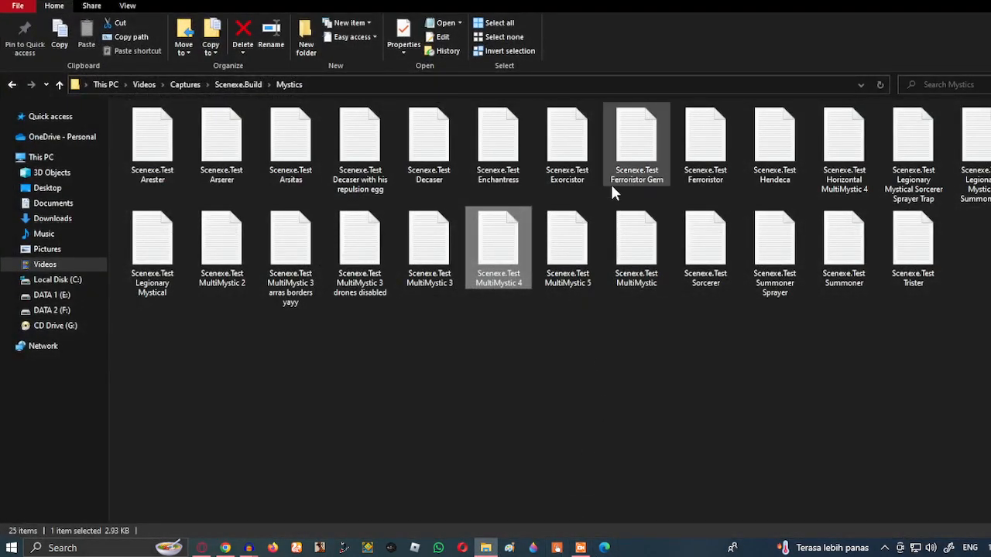
double_click(706, 143)
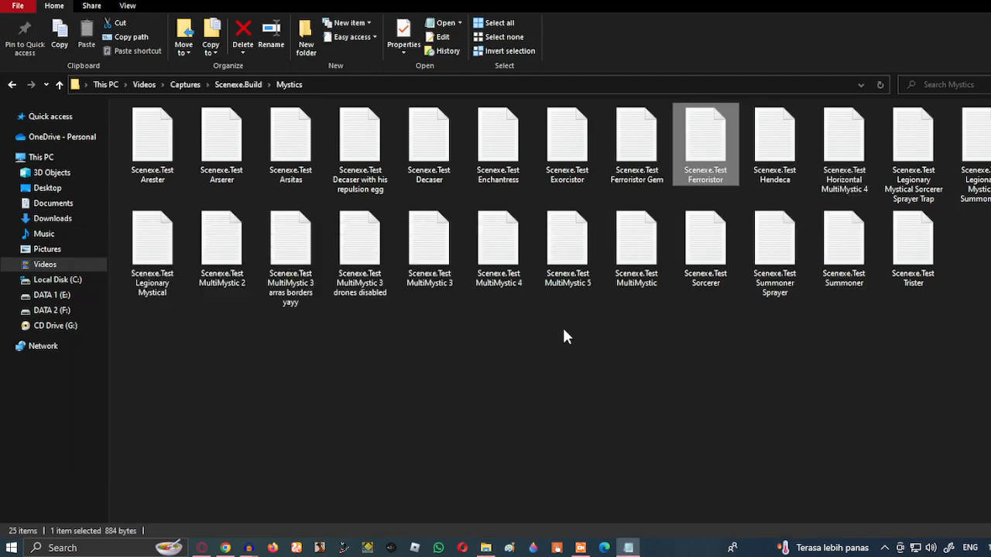
key(ctrl+a)
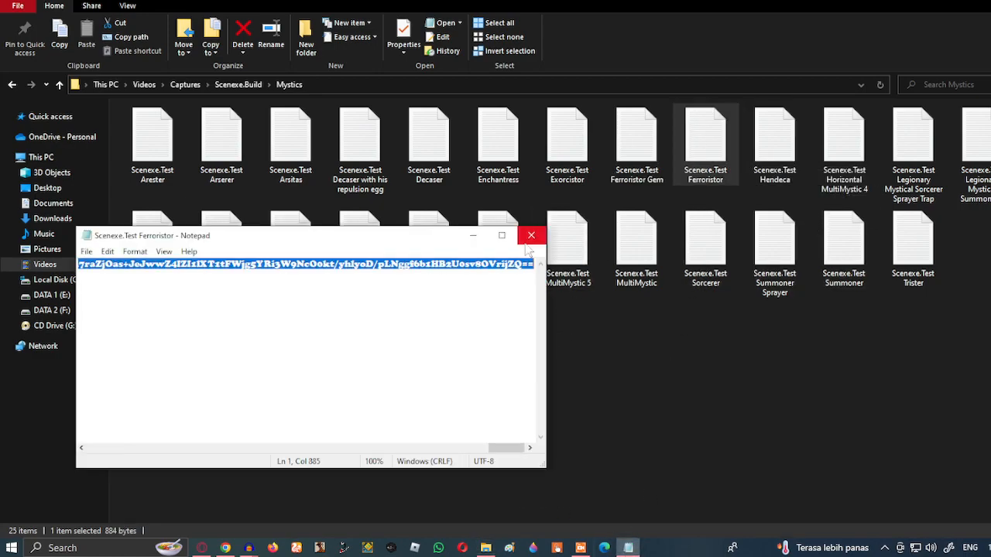
click(530, 239)
key(alt+Tab)
Title the text box "Ferroristor" and paste the copied code on the line below
text(Ferroristo)
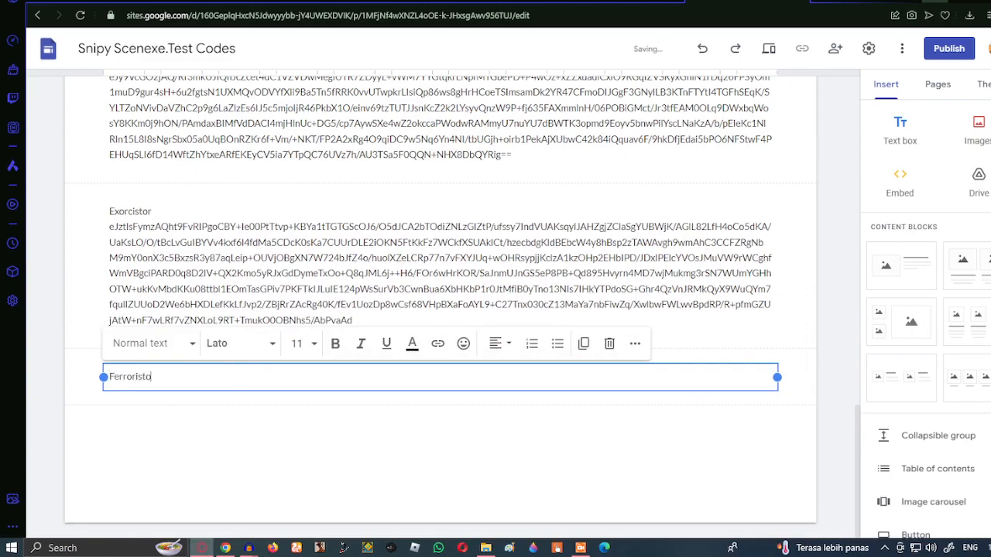
text(r)
key(Return)
key(ctrl+v)
Add a text box below Ferroristor, copy the full code from the "Scenexe.Test Hendeca" file and return to the site
click(900, 131)
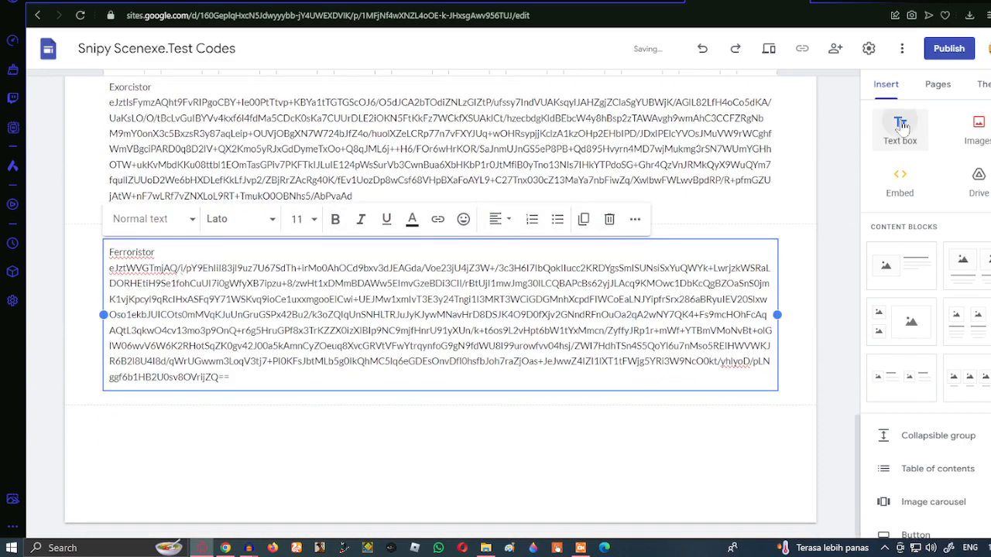
click(485, 549)
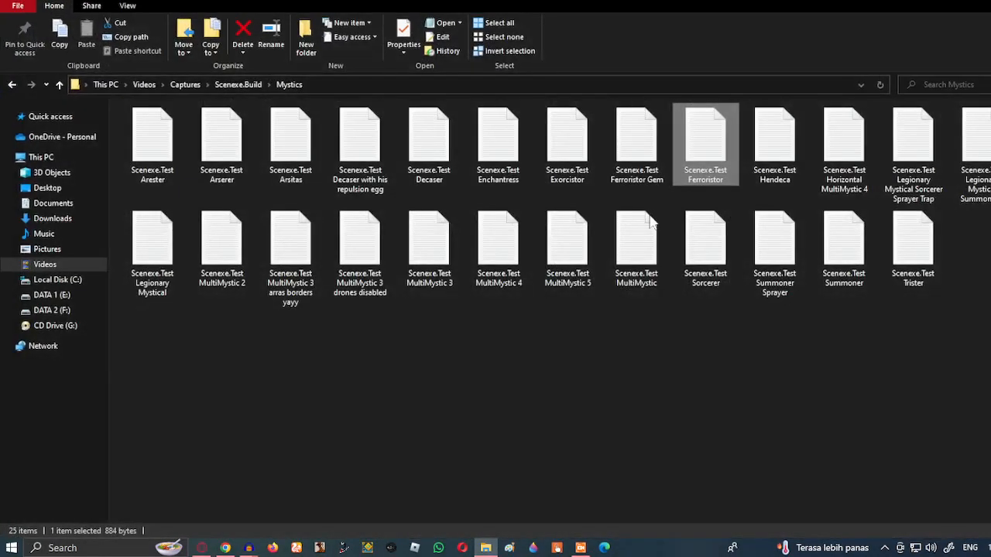
double_click(798, 151)
key(ctrl+a)
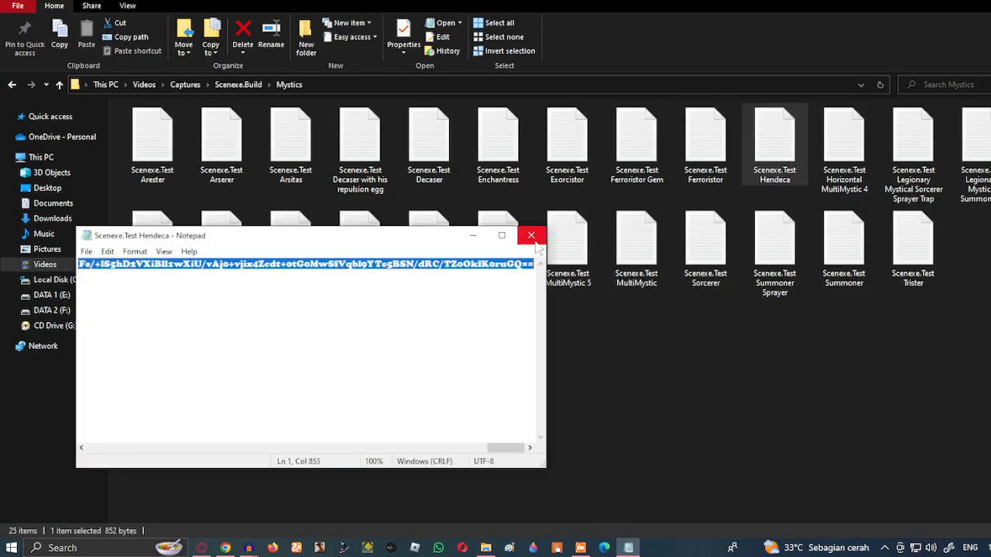
click(531, 235)
key(alt+Tab)
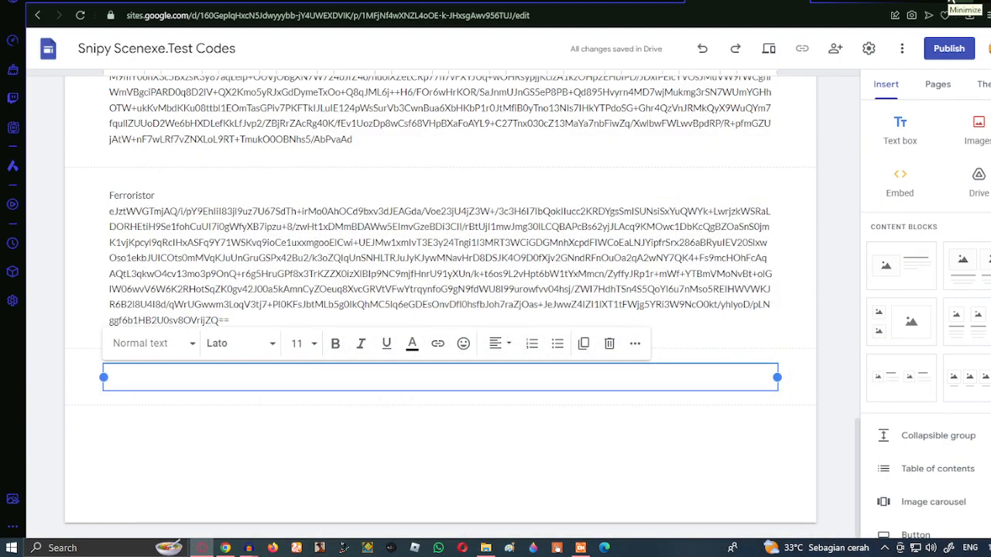
Title the text box "Hendeca" and paste the copied code on the line below
text(Hendeca)
key(Return)
key(ctrl+v)
Add a text box below Hendeca and copy the full code from the "Scenexe.Test Horizontal MultiMystic 4" file
scroll(942, 209, down, 5)
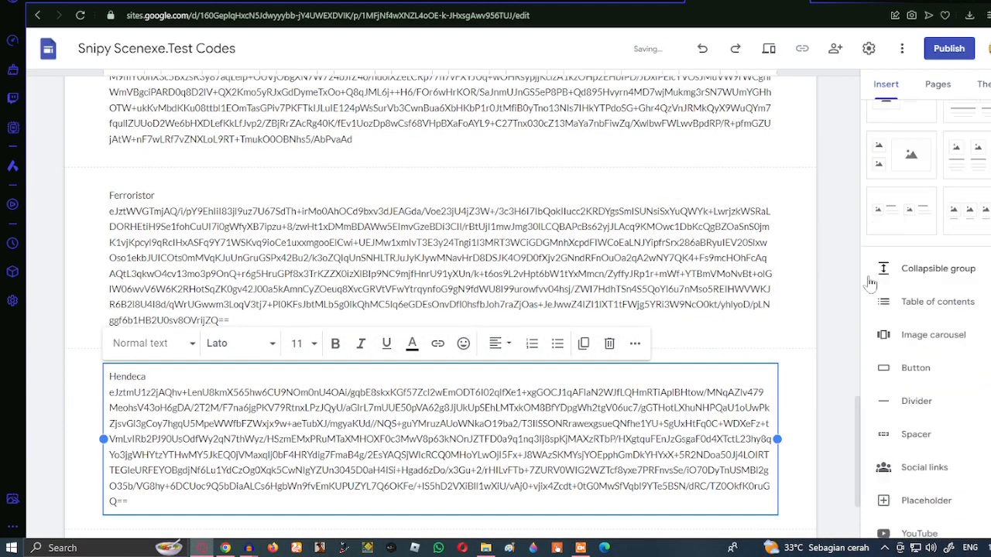
scroll(906, 224, up, 5)
scroll(795, 254, down, 3)
click(868, 145)
click(894, 133)
click(484, 548)
key(Right)
key(Return)
key(ctrl+a)
Return to the site, title the text box "Horizontal Mystical (4)" and paste the copied code on the line below
key(alt+Tab)
key(alt+Tab)
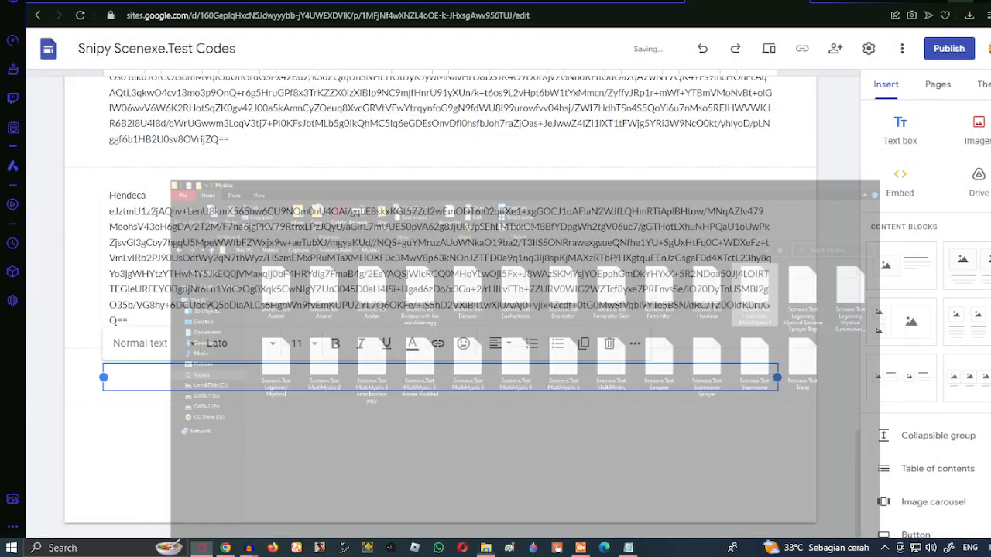
text(g)
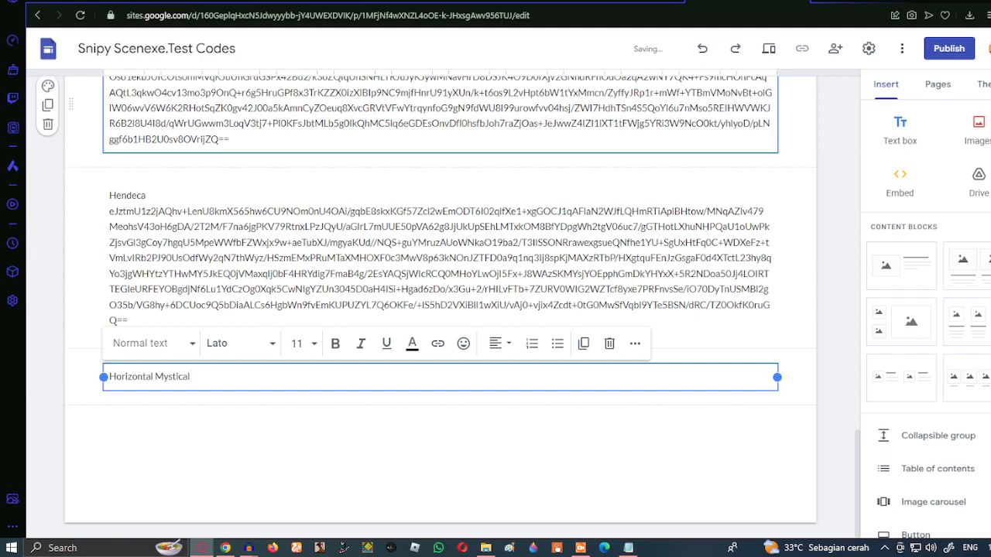
key(ctrl+v)
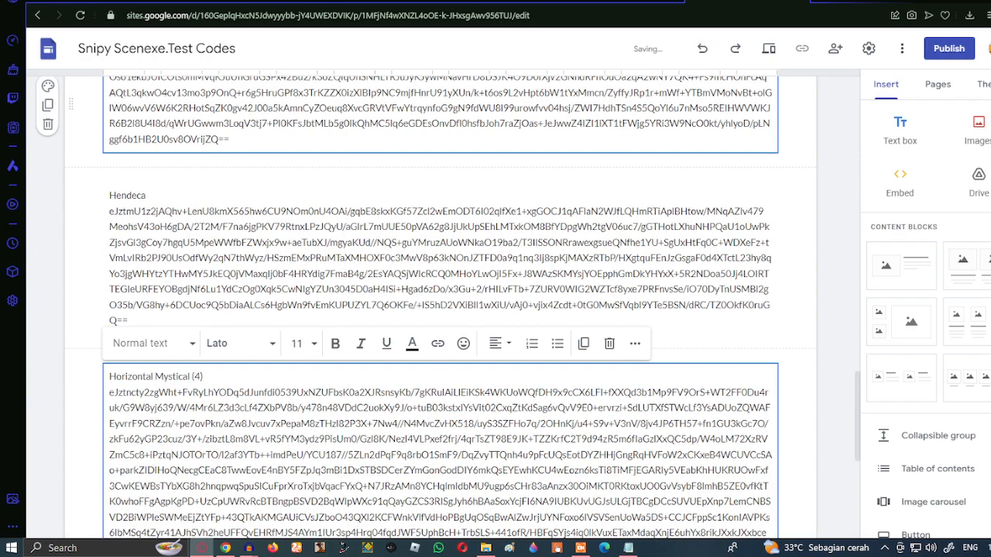
Add a text box below Horizontal Mystical (4) and close the open code file in the Mystics folder
click(910, 140)
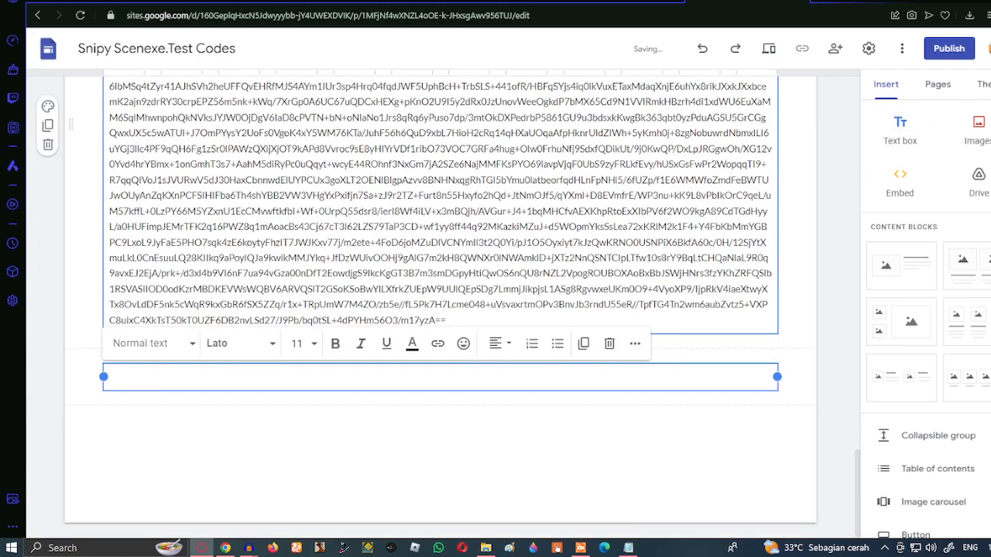
click(485, 548)
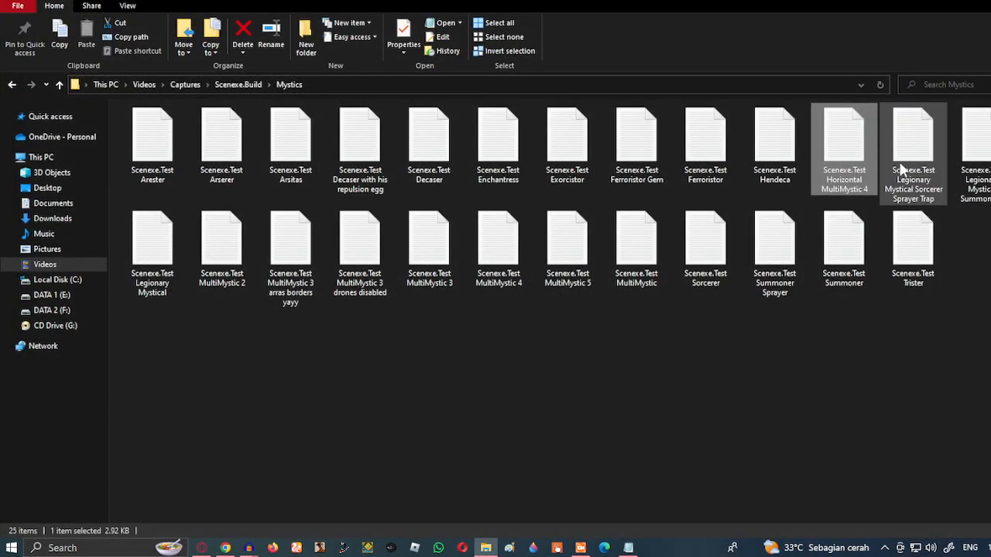
click(628, 548)
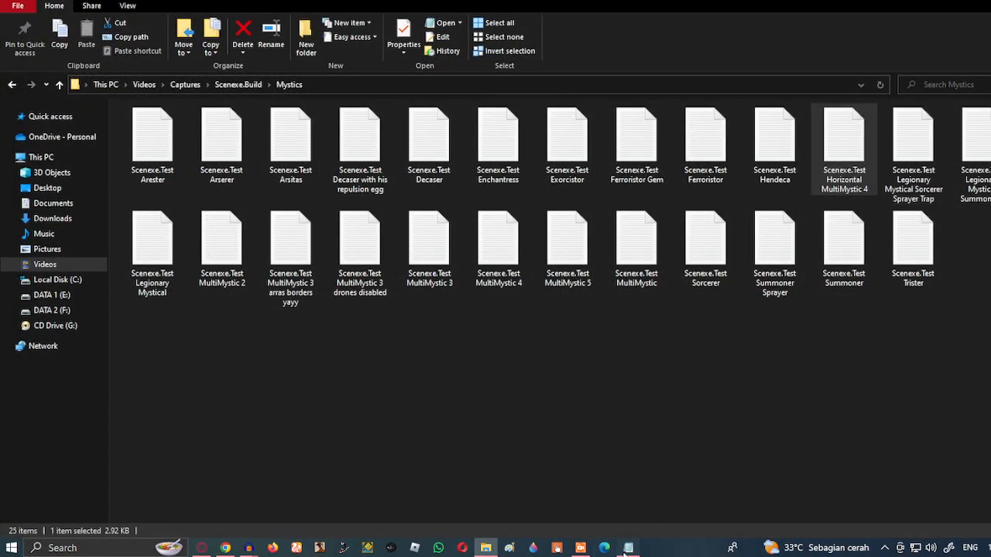
click(531, 236)
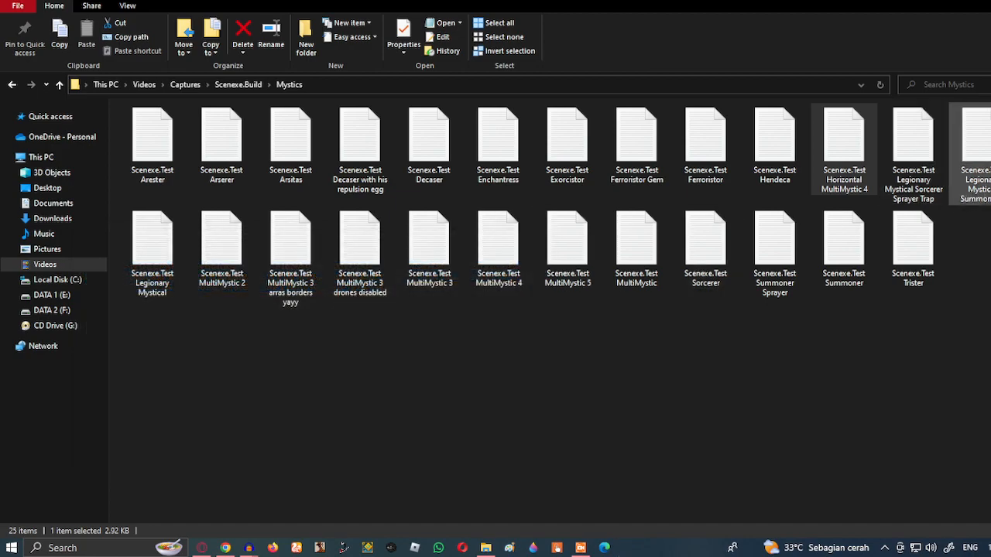
double_click(974, 147)
click(531, 236)
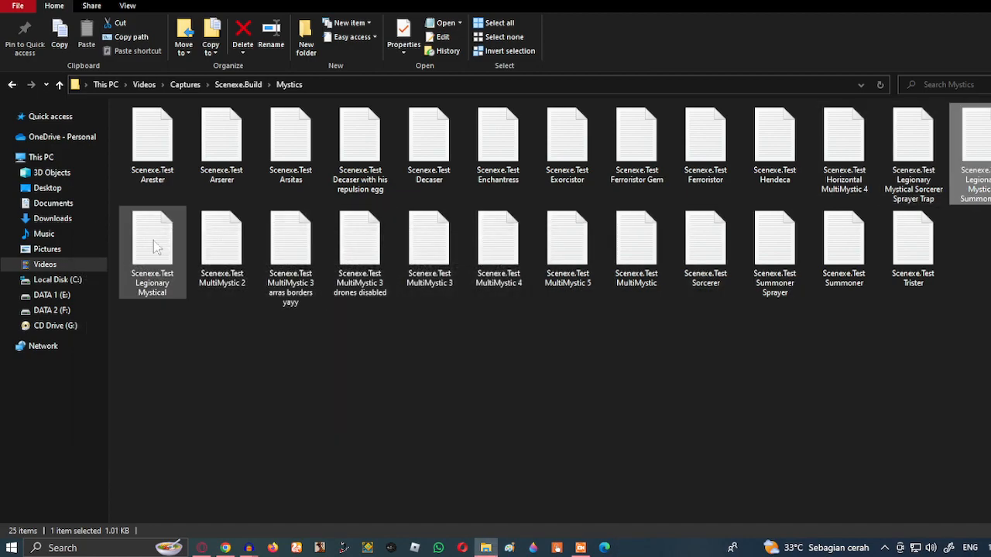
Copy the full code from the "Scenexe.Test MultiMystic 2" file and paste it into the new text box under the title "Multi Mystical (2)"
double_click(229, 270)
key(ctrl+a)
click(534, 236)
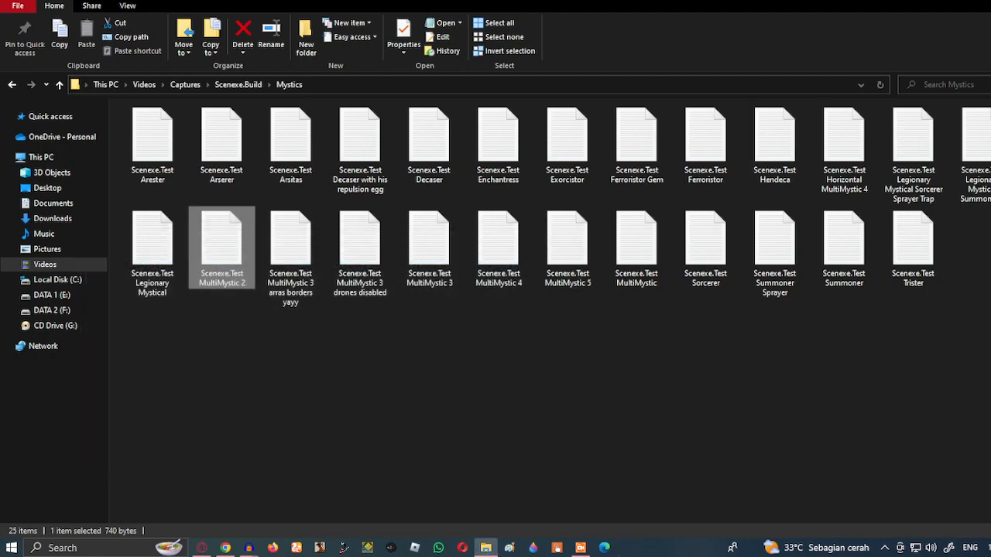
click(957, 3)
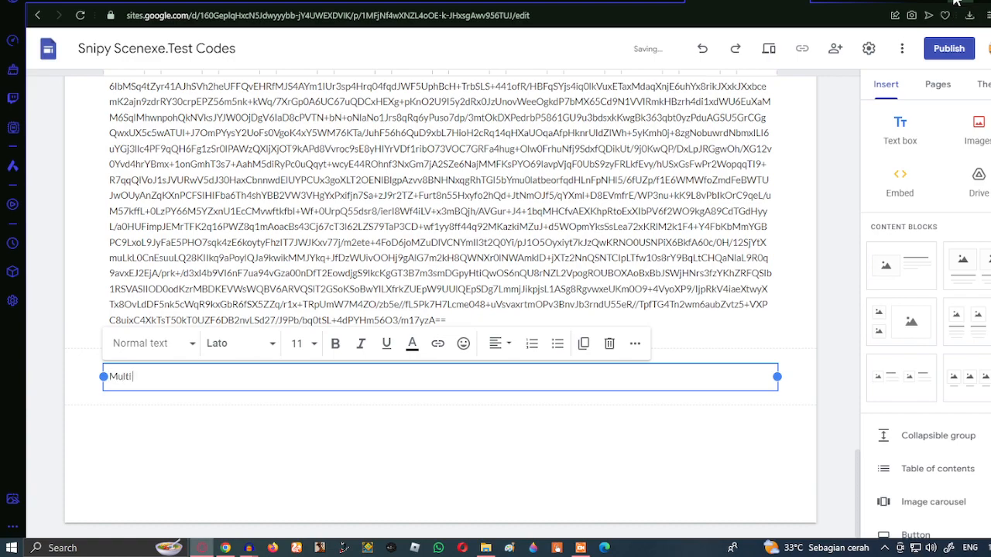
key(Return)
key(ctrl+v)
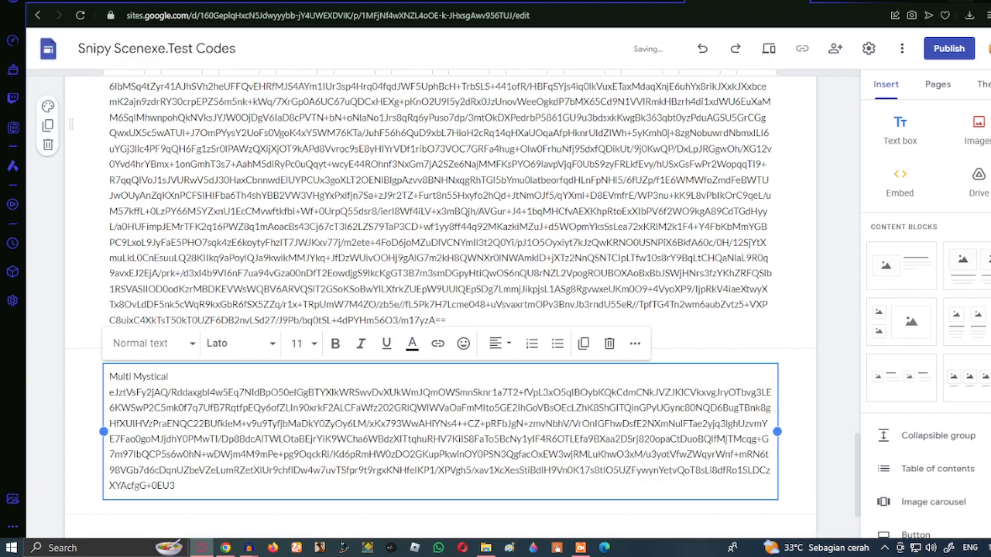
text((2))
Add another text box below and title it "Multi Mystical (3)"
scroll(786, 183, down, 2)
click(898, 131)
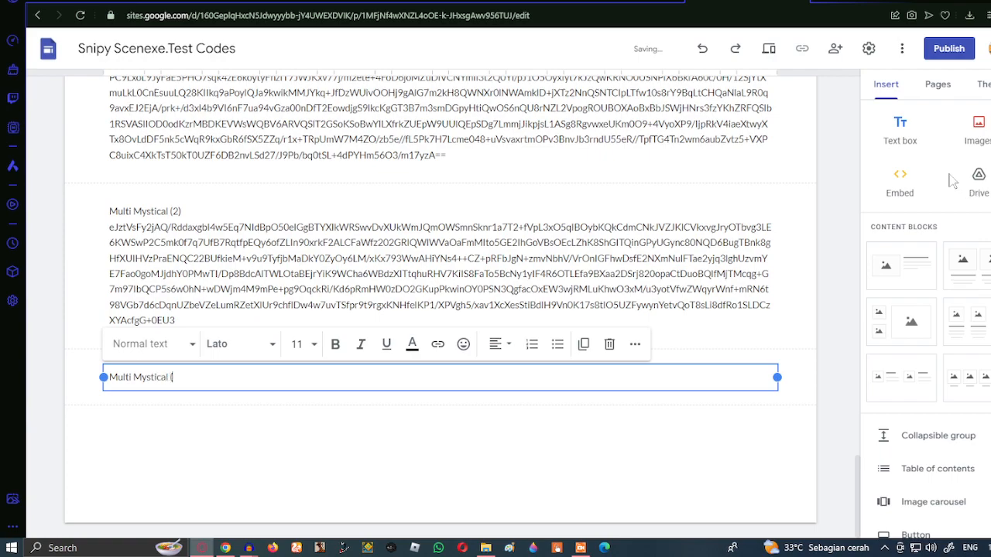
text(Multi Mystical (3))
Copy the full code from the "Scenexe.Test MultiMystic 3" file and return to the site
click(486, 548)
double_click(446, 255)
key(ctrl+a)
click(473, 235)
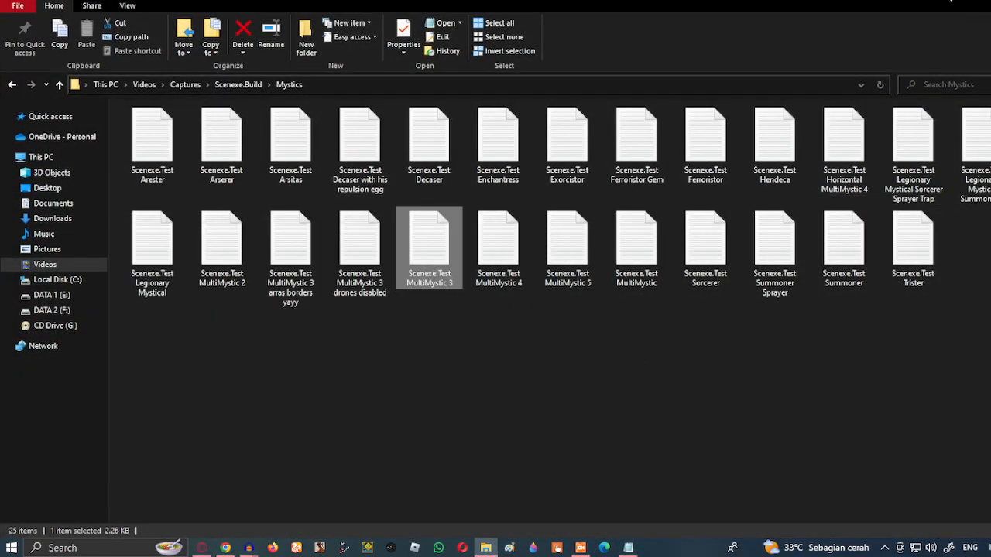
click(946, 3)
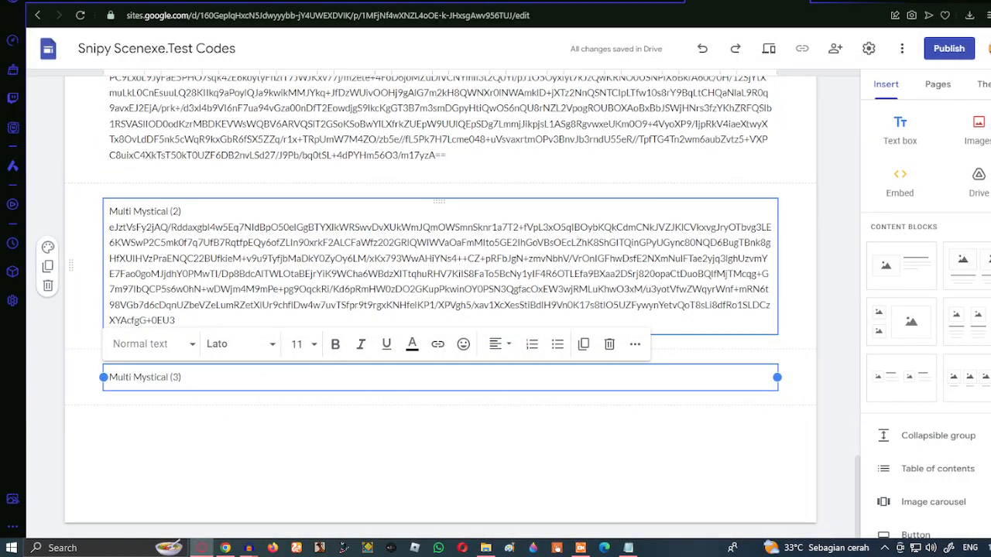
Retitle the last two text boxes "Multi Mystical" and "Multi Mystical (2)", and delete the code from the Multi Mystical box
click(181, 211)
click(180, 377)
click(180, 211)
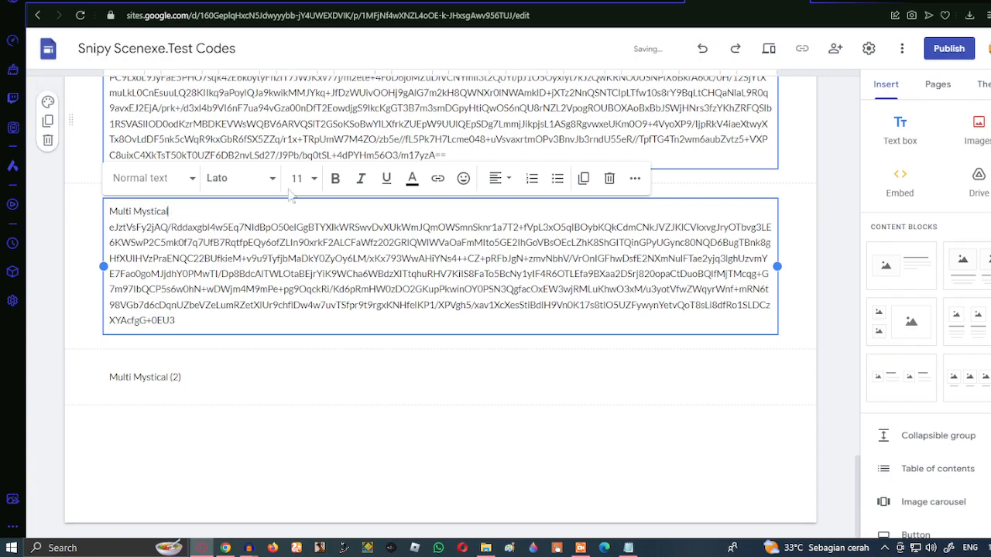
drag(177, 321, 108, 230)
key(BackSpace)
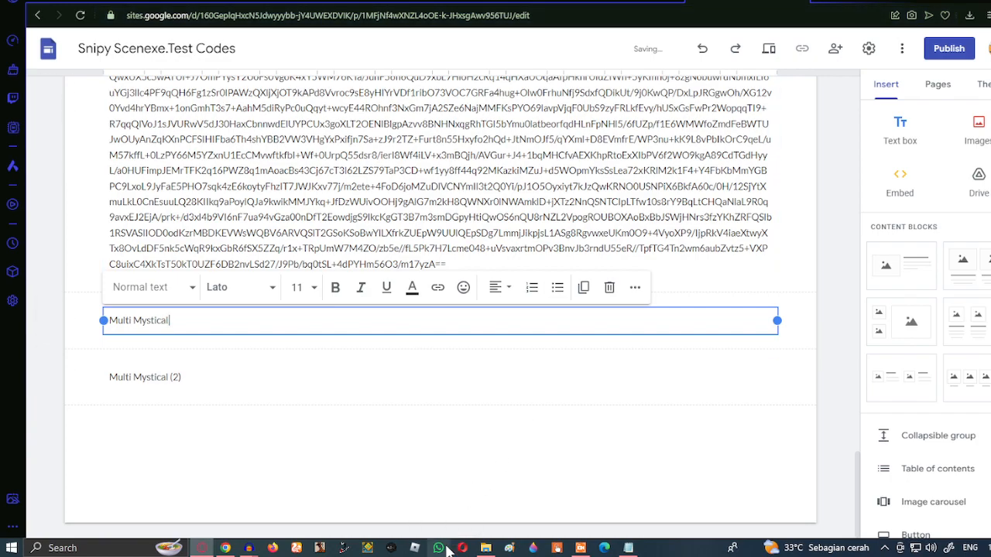
Return to the Mystics folder and close the open "Scenexe.Test MultiMystic 3" file
click(486, 548)
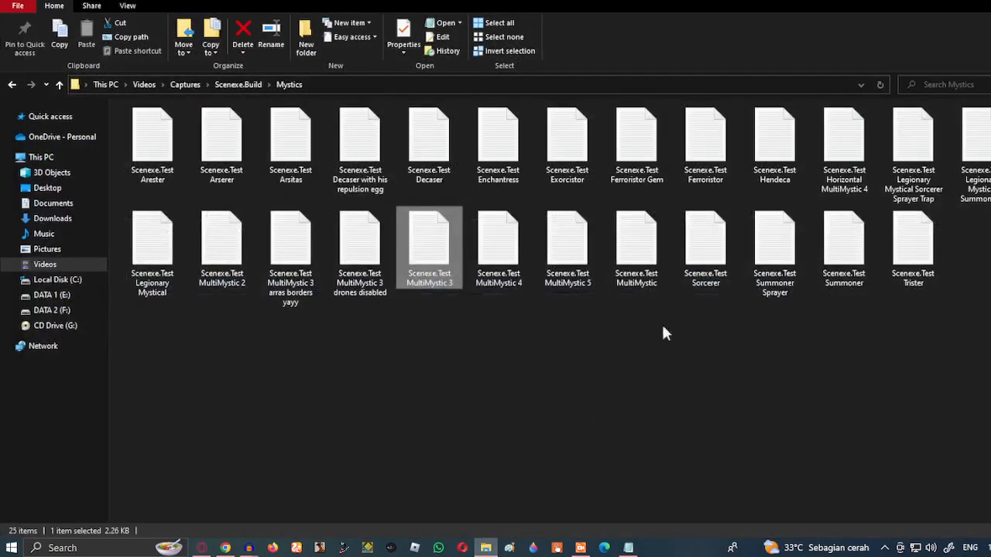
click(626, 548)
click(536, 238)
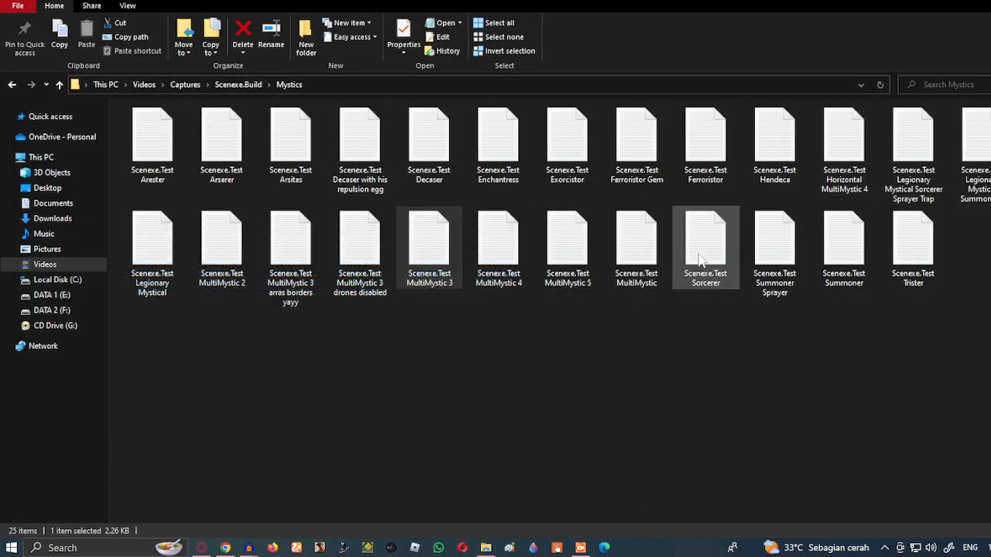
double_click(700, 247)
click(529, 236)
Copy the full code from the "Scenexe.Test MultiMystic" file and paste it below the Multi Mystical title on the site
double_click(636, 246)
key(ctrl+a)
key(ctrl+c)
click(472, 239)
click(486, 549)
key(ctrl+v)
Place the cursor after the Multi Mystical (2) title and close the open "Scenexe.Test MultiMystic" file
click(185, 424)
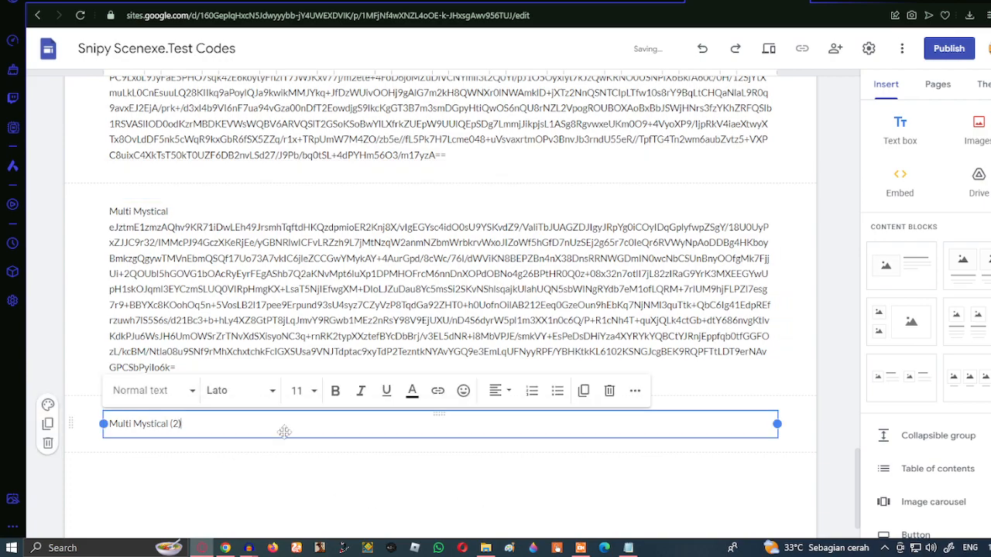
scroll(567, 480, down, 2)
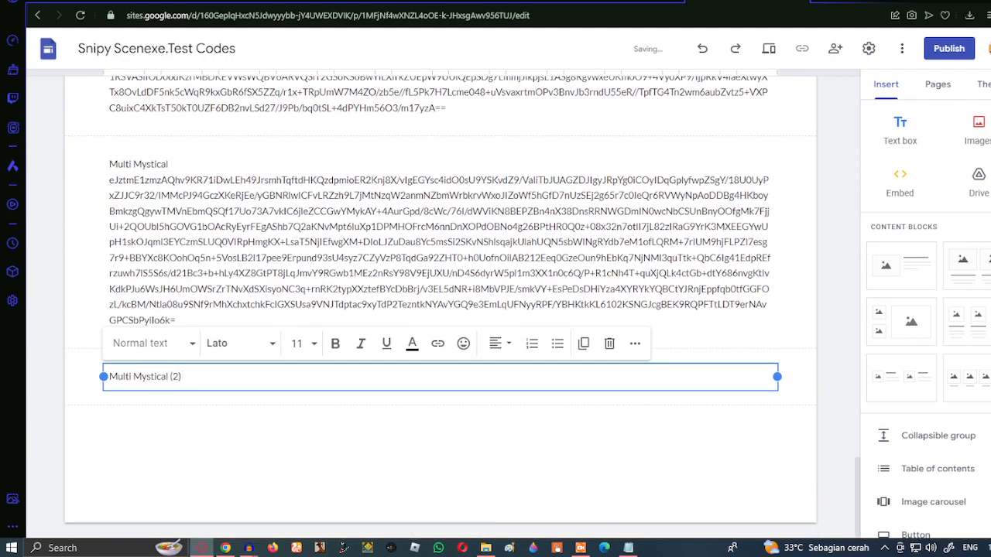
click(628, 548)
click(532, 236)
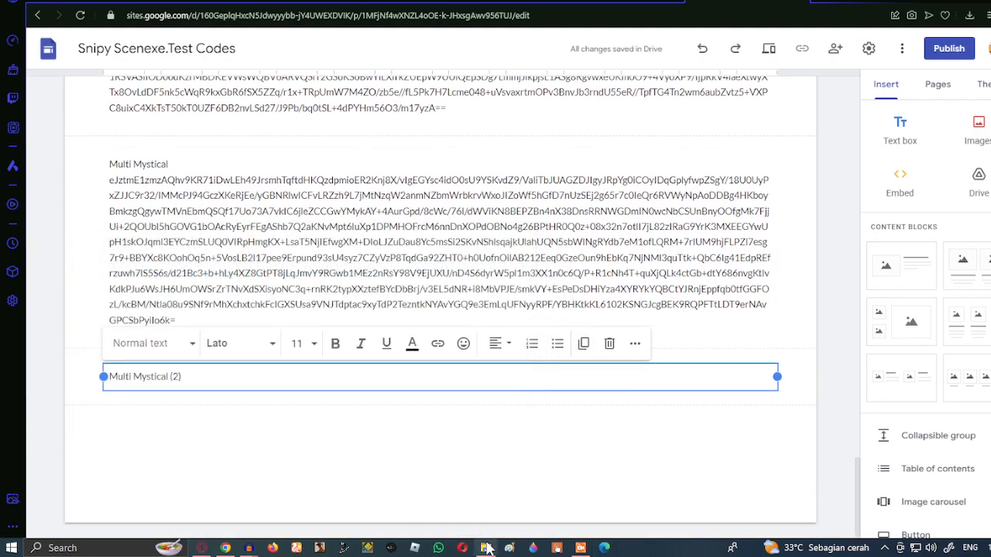
Copy the full code from the "Scenexe.Test MultiMystic 2" file and paste it below the Multi Mystical (2) title on the site
click(485, 548)
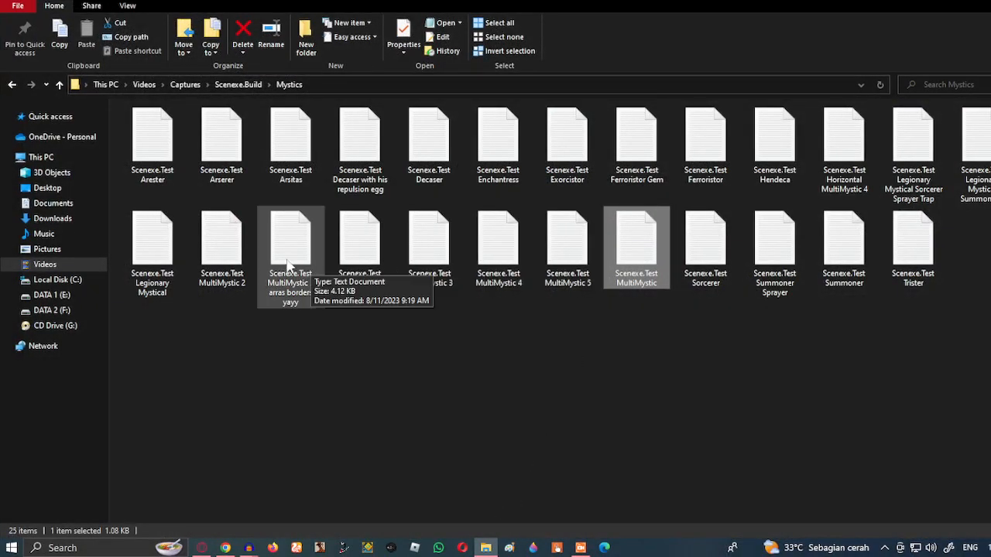
double_click(222, 244)
key(ctrl+a)
click(470, 236)
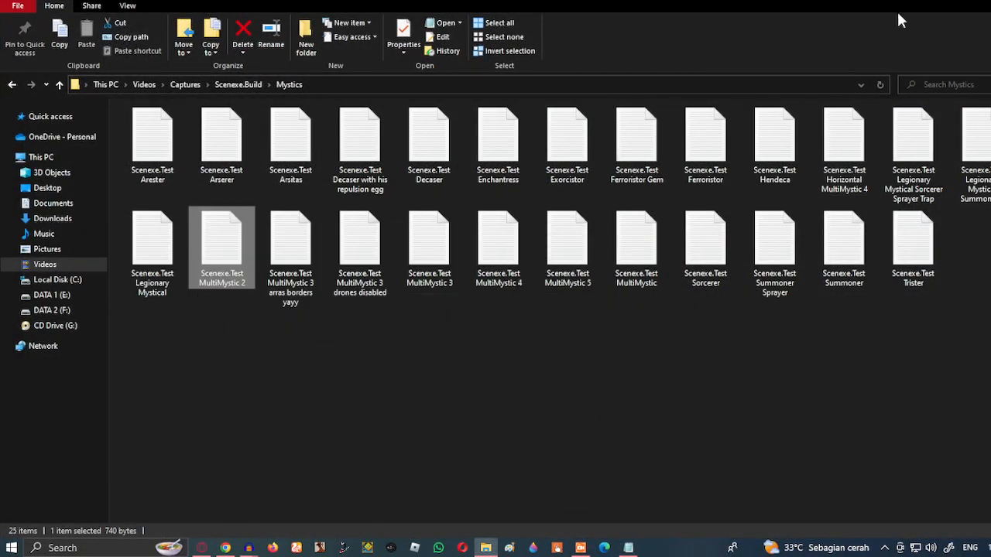
key(alt+Tab)
key(ctrl+v)
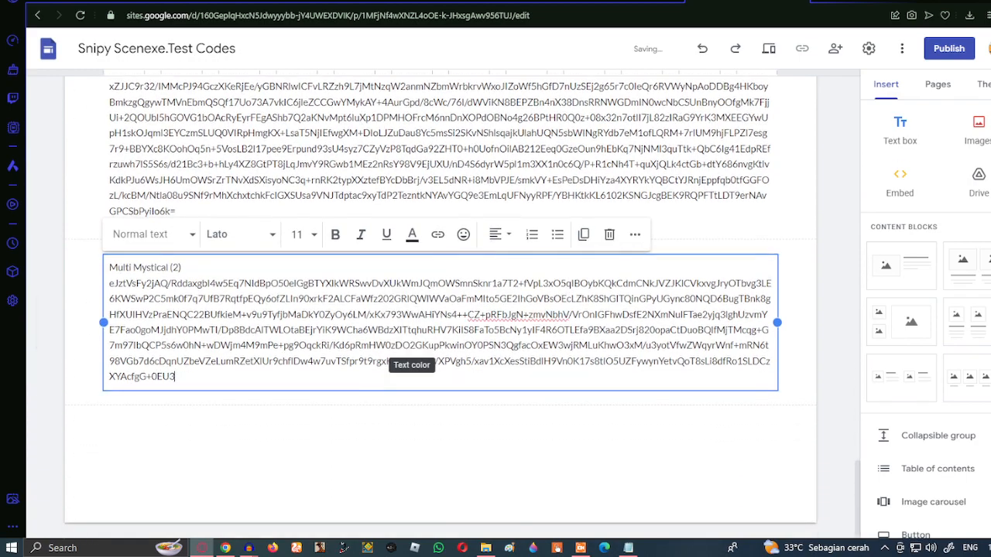
Add a text box with a Multi Mystical title at the page end and close the open "Scenexe.Test MultiMystic 2" file
click(900, 130)
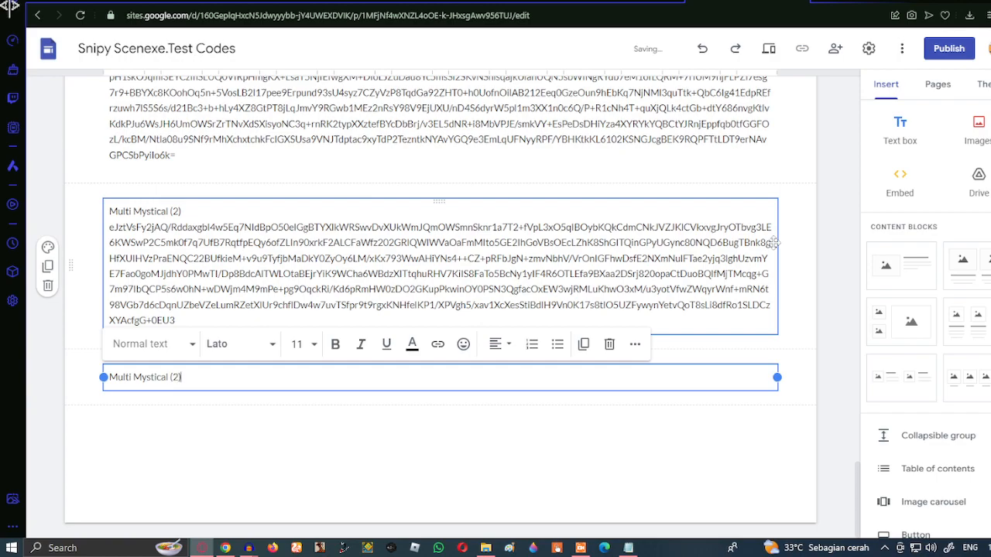
click(486, 548)
key(Return)
key(ctrl+a)
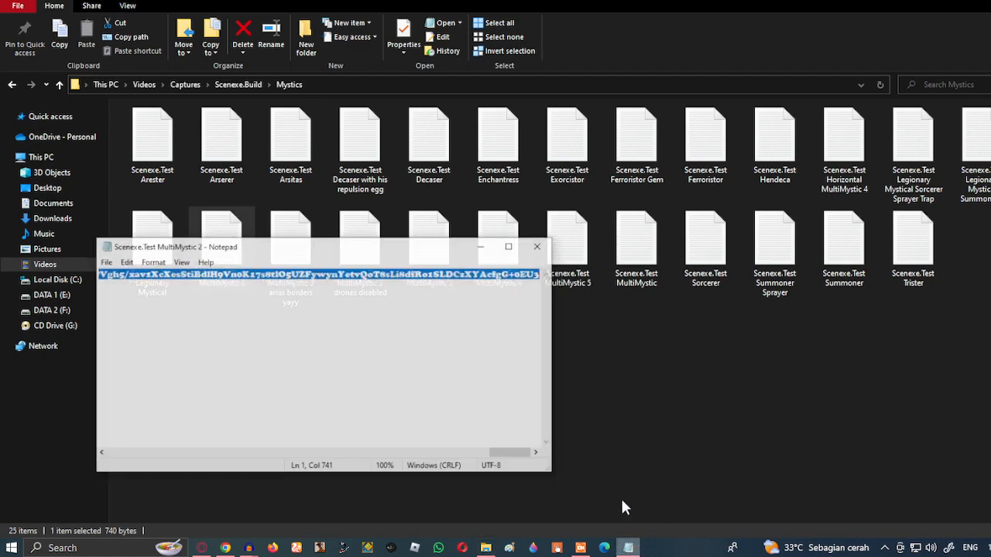
click(532, 236)
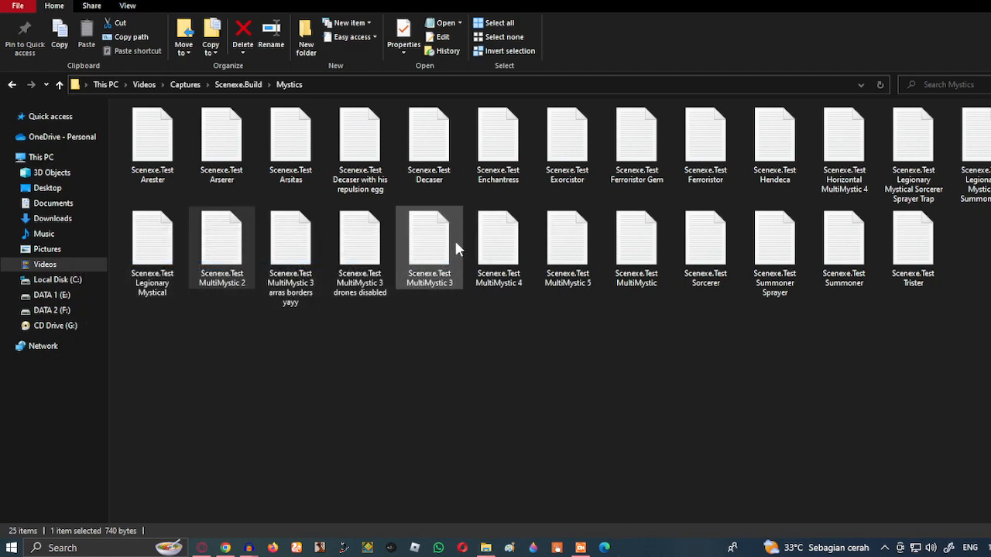
Copy the full code from the "Scenexe.Test MultiMystic 3" file and paste it below the newest Multi Mystical title on the site
double_click(455, 240)
key(ctrl+a)
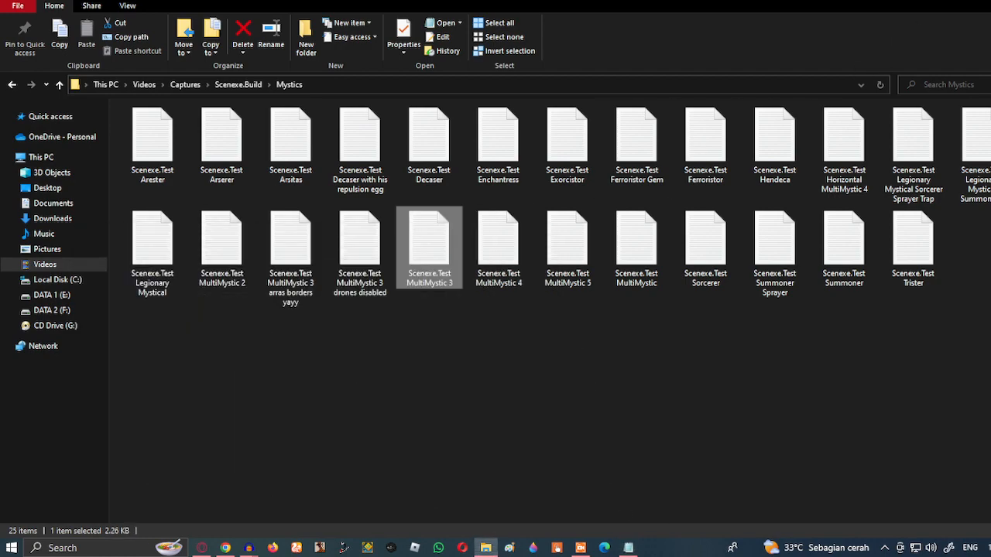
click(960, 1)
key(ctrl+v)
Add another text box with a Multi Mystical title and close the open "Scenexe.Test MultiMystic 3" file
click(905, 131)
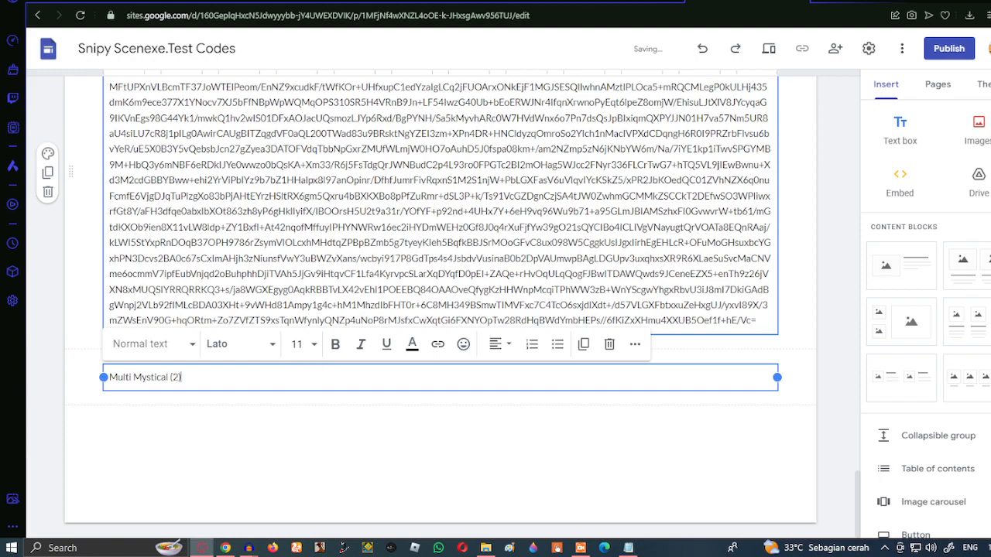
click(486, 548)
click(628, 547)
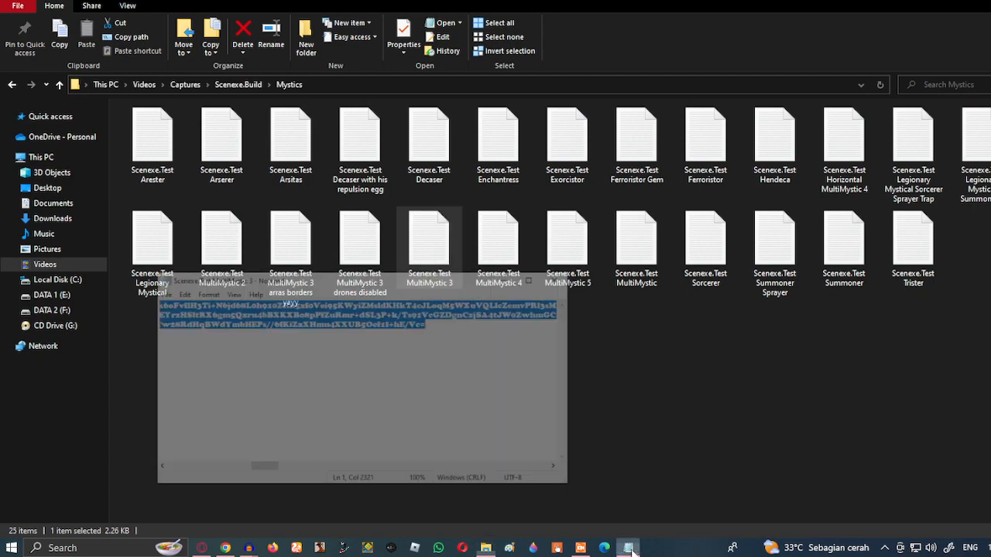
click(524, 237)
Copy the full code from the "Scenexe.Test MultiMystic 4" file and paste it below the last Multi Mystical title on the site
double_click(499, 249)
key(ctrl+a)
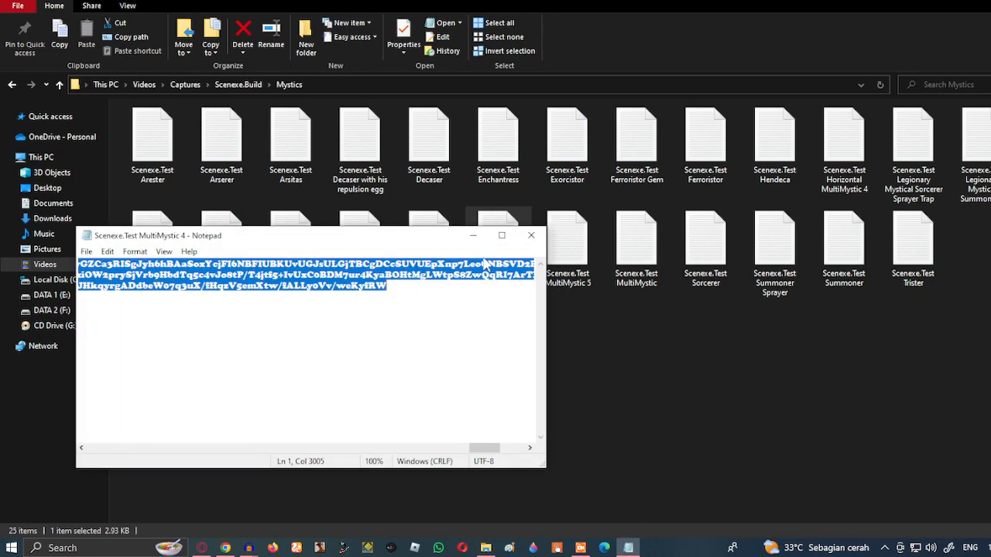
click(469, 238)
click(938, 0)
key(ctrl+v)
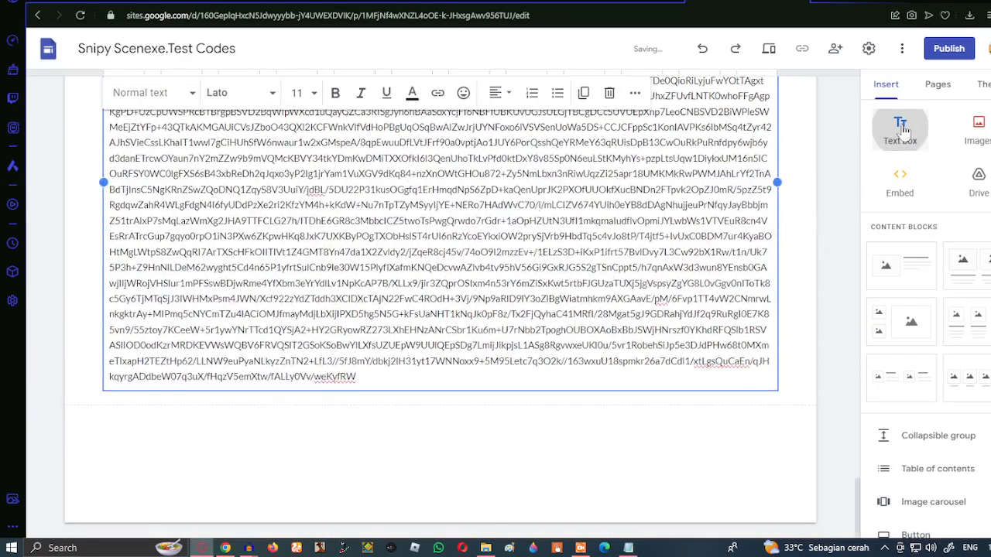
Add a text box titled Multi Mystical (5) and close the open "Scenexe.Test MultiMystic 4" file
click(900, 129)
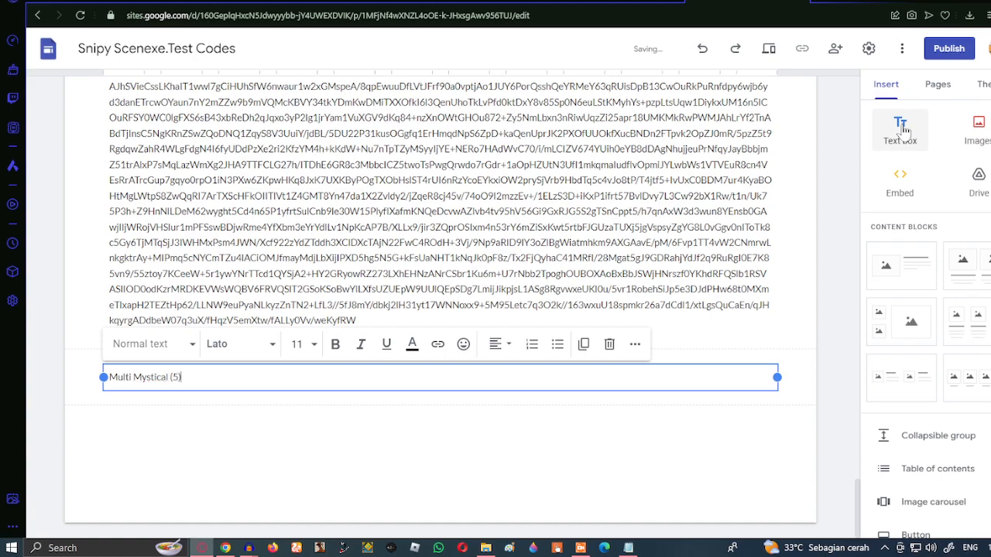
click(485, 548)
click(628, 547)
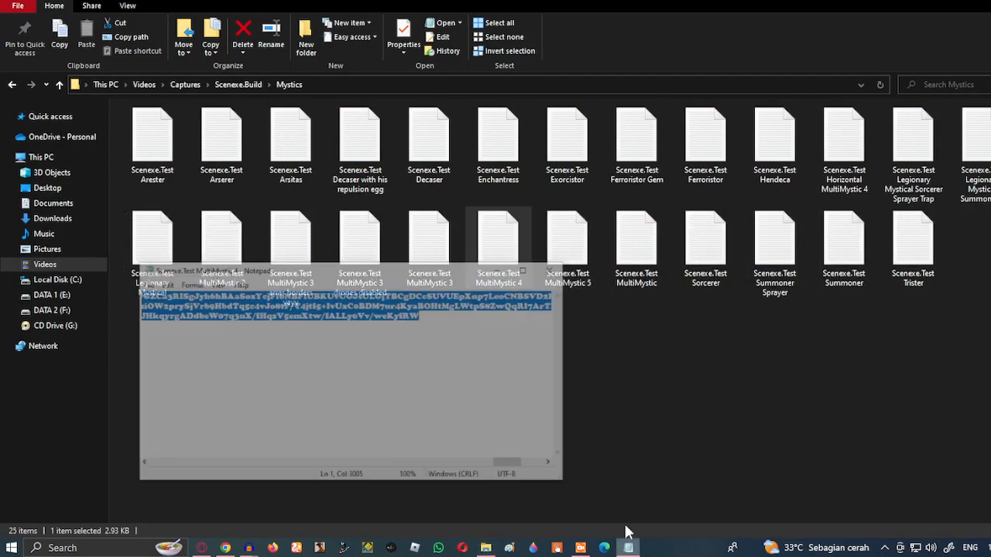
click(531, 236)
Copy the full code from the "Scenexe.Test MultiMystic 5" file and paste it below the Multi Mystical (5) title on the site
double_click(566, 256)
drag(446, 297, 441, 296)
key(ctrl+a)
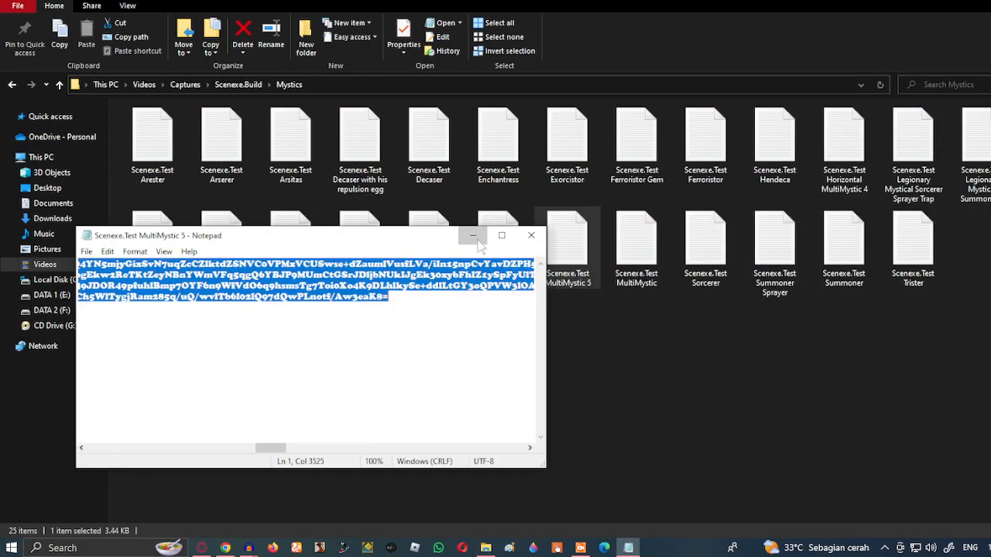
click(532, 235)
click(485, 547)
key(ctrl+v)
scroll(820, 324, down, 6)
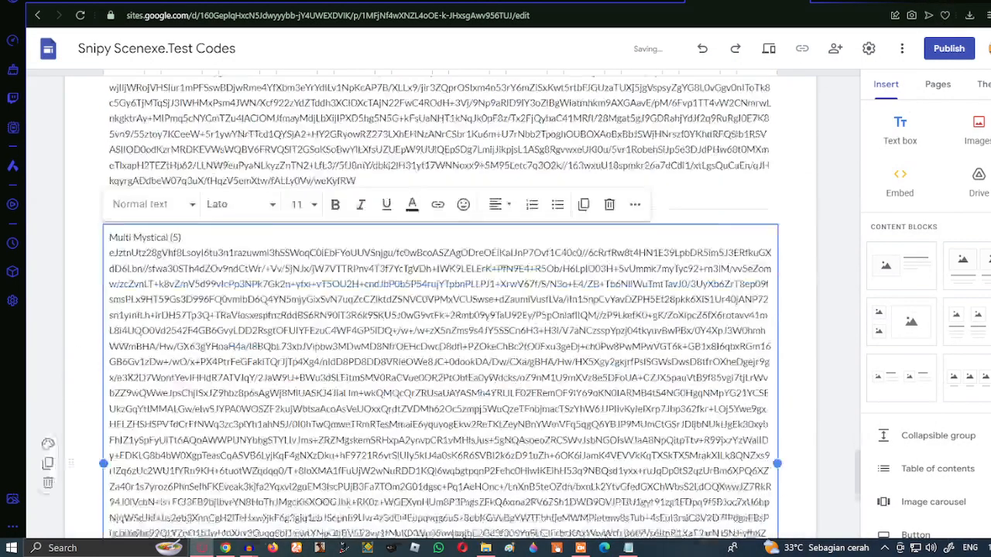
Add a text box titled Sorcerer below the Multi Mystical (5) box
click(898, 131)
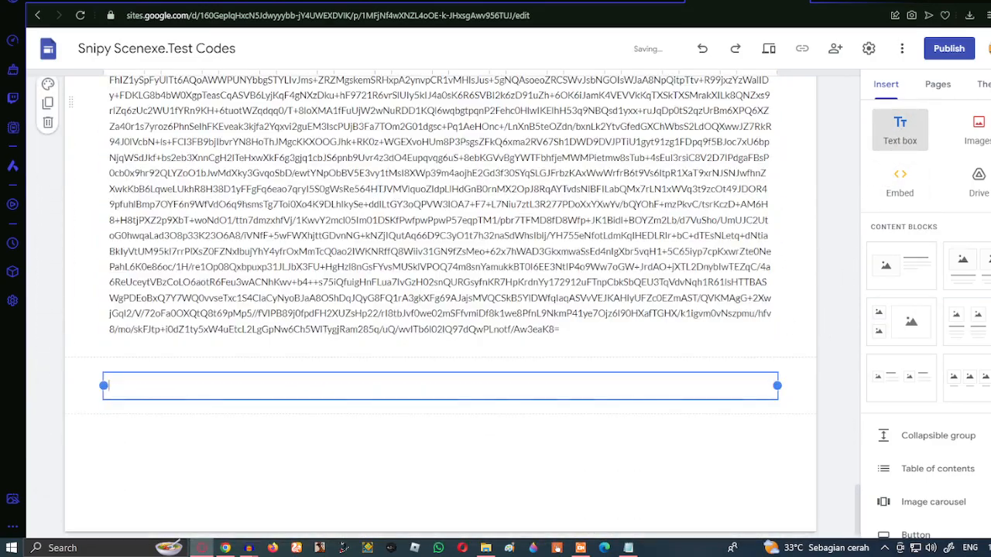
text(Sc)
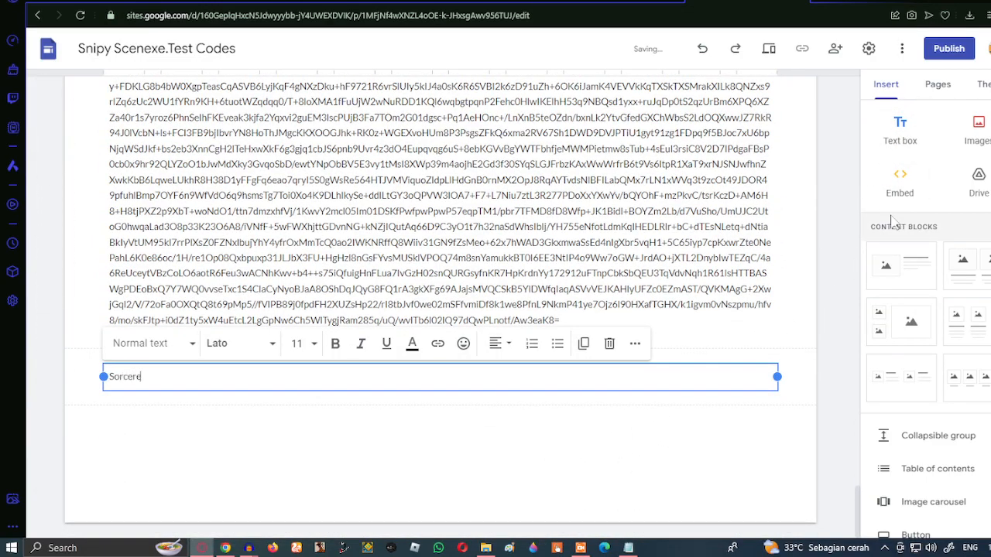
text(rcerer)
Copy the full code from the "Scenexe.Test Sorcerer" file and paste it below the Sorcerer title on the site
click(485, 547)
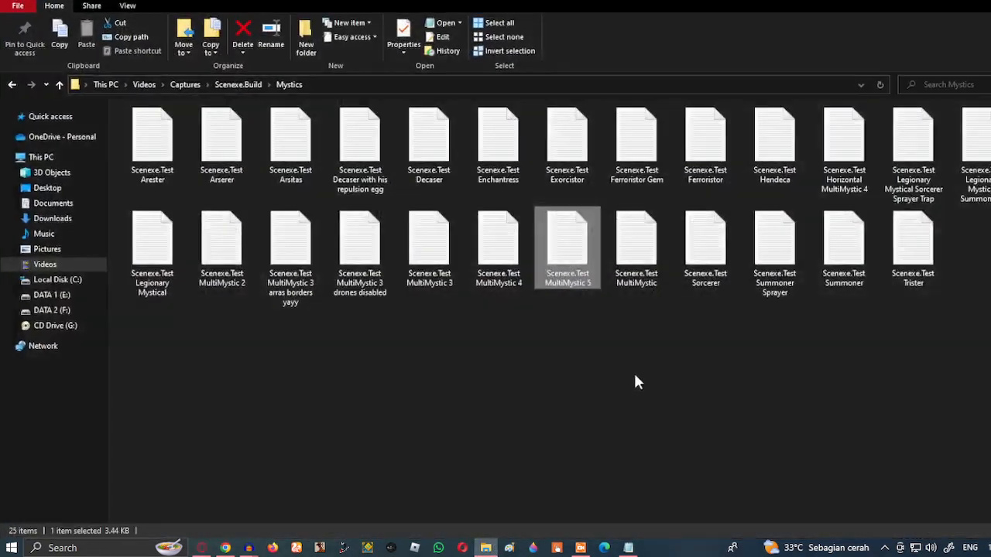
double_click(705, 242)
key(ctrl+a)
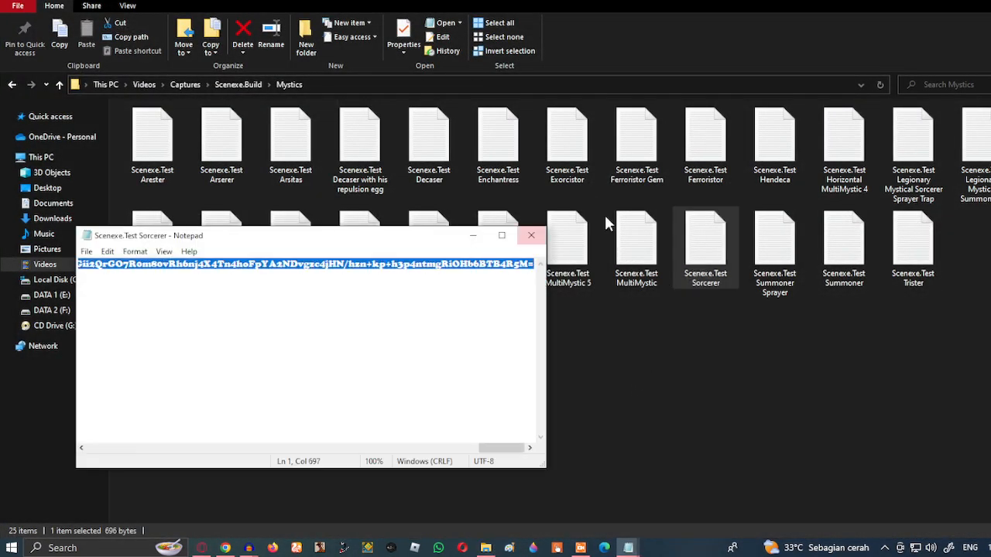
click(474, 235)
click(983, 1)
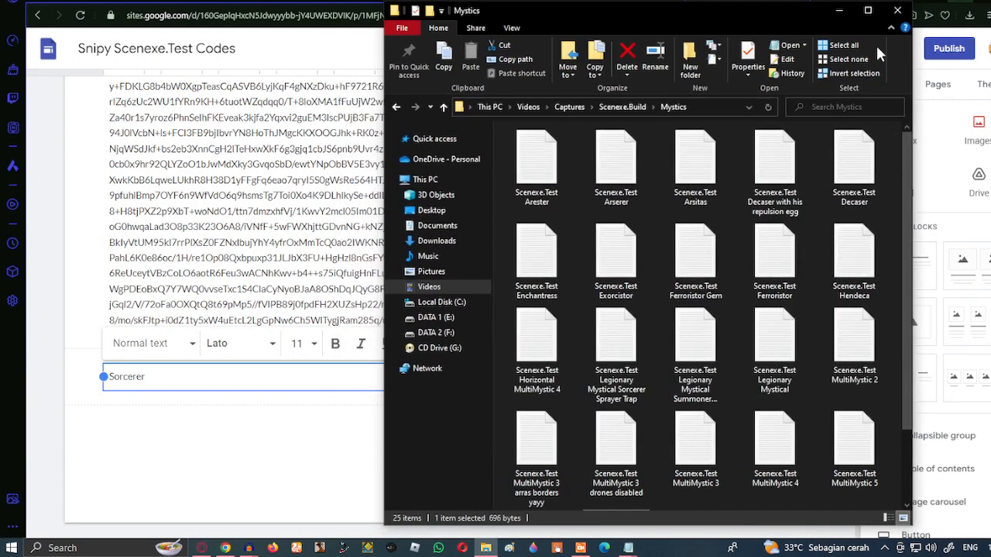
click(868, 10)
click(955, 1)
key(Return)
text(eJzlIU1v2zAMhv+LdvUCO56axLe1uXaHJcM2DD0wMWMLky1DktNIQf77qA+njdEOxVbsMp8kSnxJPhThI7OHDInBdr2ULGF71EaolhVZmrAKygqtYcW3Y7yWJ0ztdgbtF1akw/qrX9+L0tbkIzAL7XdWHP/IPZ0snhK4S5iEA+UW1hvQGuVIWSv7SPVS9Ir8sa3ChvOEIdBARX60JCUFpT8gO1Ic72s6RLJOySYMZbRFb+6wRavBekjepRGt3xyZESWakENvUa/G259BooEfnxE61S61at2N3NuuVXl4ZHmo8S55jsSJGiZMD3LtITj2CA118w3OcbObUUNNiDqZcIeSRlep6y1IvaS6hoTi+pSMgeaT7F3GF9MrnvP5YrblXwnwhP+viJ0kofX1rQfWdL6KrumgskSL20iBbH1HVmNulFTaW2yv21VAmLliDH6MI/BCSqKUeI017EVUHNKKqm9nCaOu1ErHGOYcbWh2di4ztC/j51qDwUEZETs9O83/Dk32l2jy1yQz5WMkL8yyRpC2vu2lFZ0UqEOUjXvIfvwuTmKST92+gQY1ONmRx2hm0nD9U1dpKPEDeVFb3xN6SoqN5unez9/vlC8ndDYffC7lbw/Gii2QrGO7R0m80vRh6nj4X4Tn4hoFpYA2NDvgzc4jHN/hzn+kp+h3p4ntmgRiOHb6BTB4R5M=)
scroll(738, 250, down, 2)
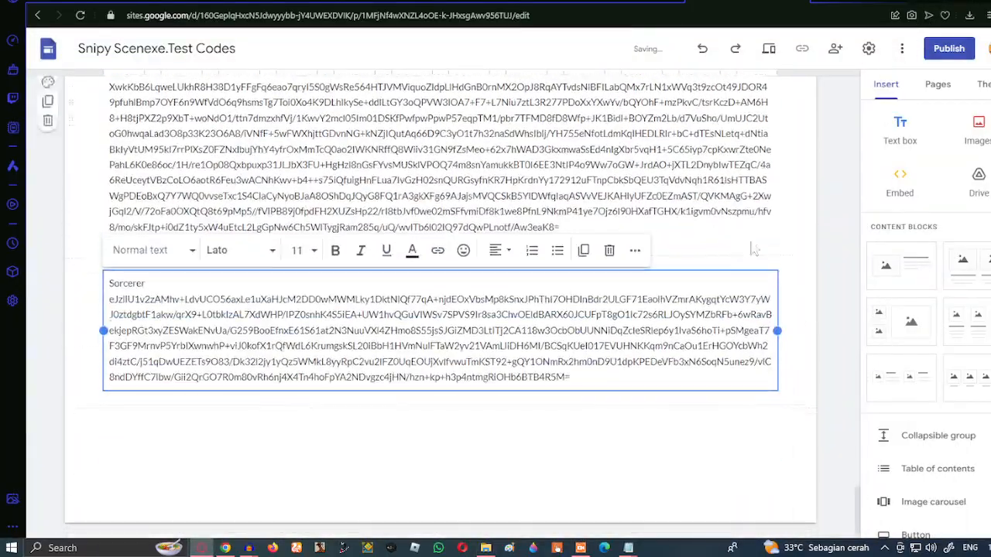
Add a text box titled Summoner and paste the copied code below its title
click(899, 130)
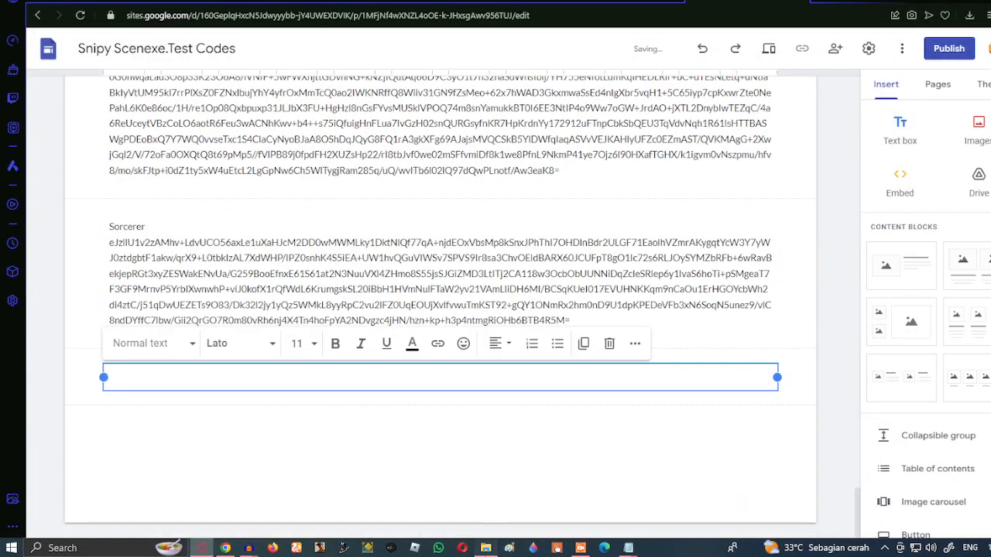
key(alt+Tab)
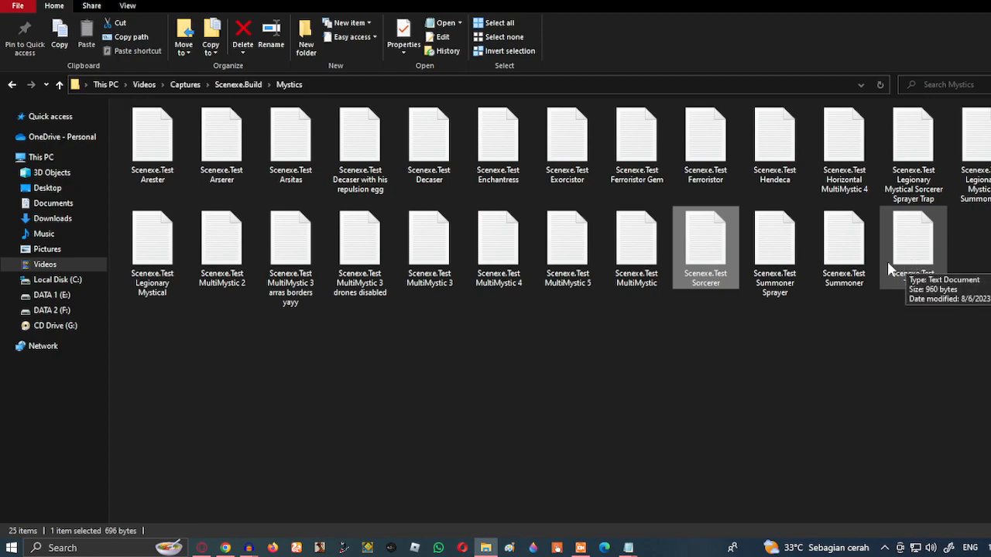
key(alt+Tab)
text(Summoner)
key(Return)
key(ctrl+v)
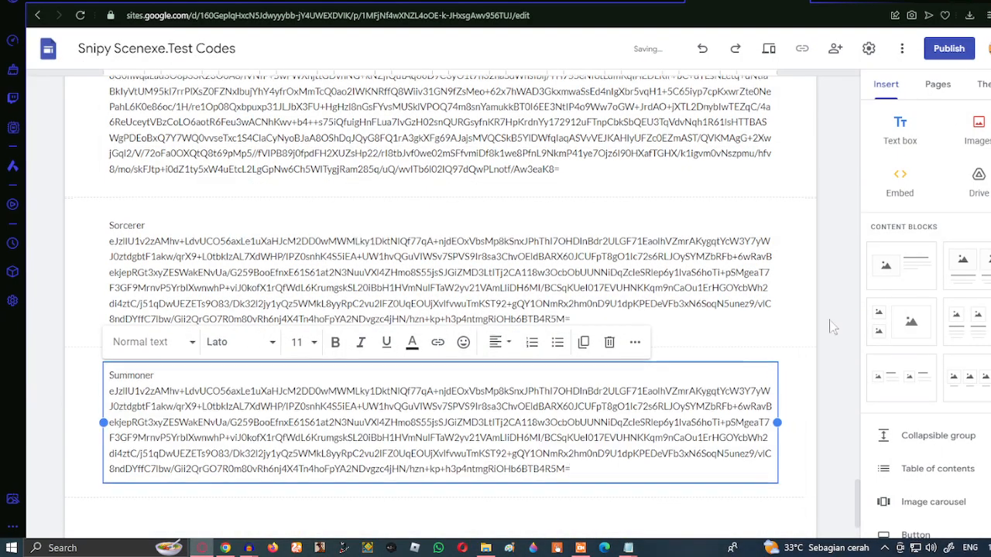
Add a text box titled Trister and close the open "Scenexe.Test MultiMystic 5" and "Scenexe.Test Sorcerer" files
click(912, 141)
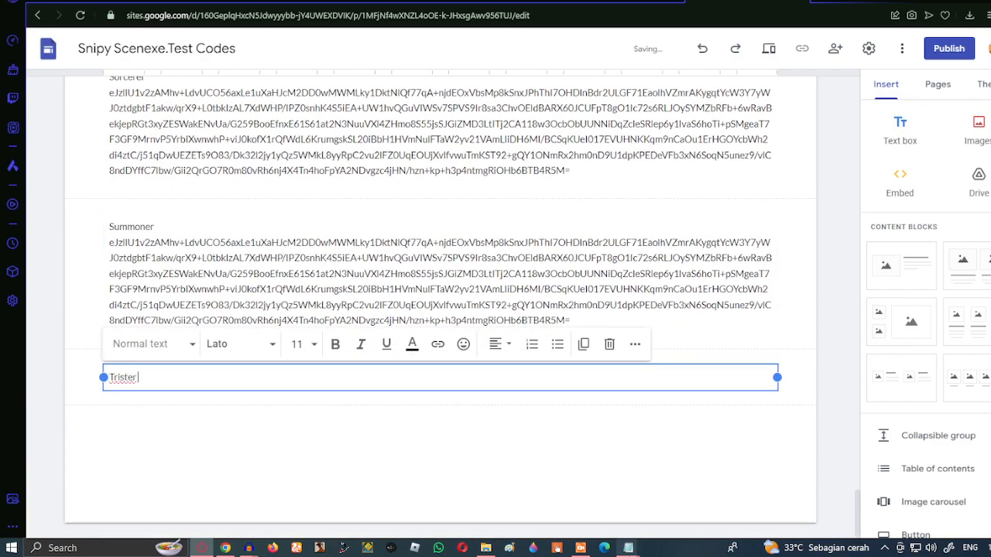
mouse_move(633, 539)
click(756, 462)
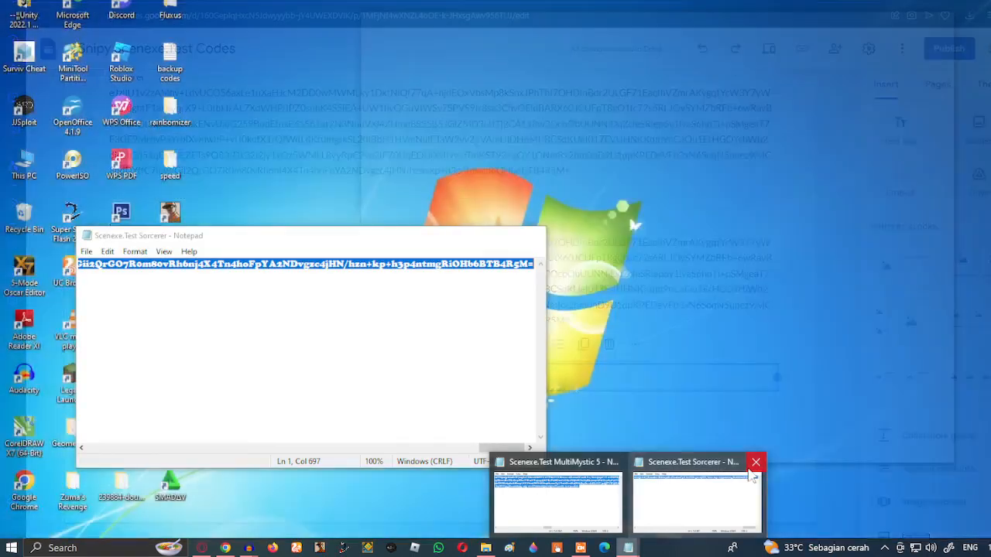
click(681, 462)
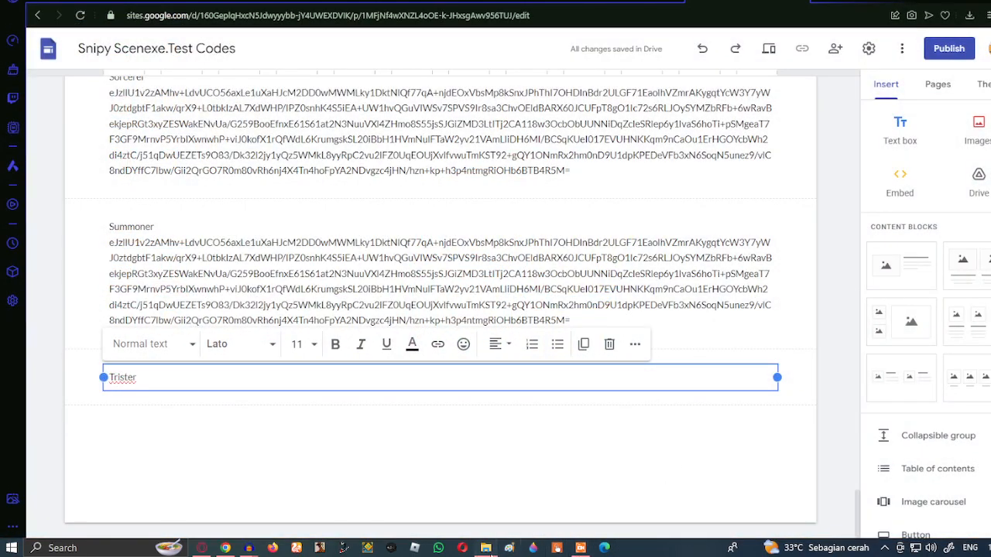
Open the "Scenexe.Test Summoner" and "Scenexe.Test Trister" files from the Mystics folder and copy the full Trister code
click(487, 548)
double_click(847, 229)
double_click(888, 252)
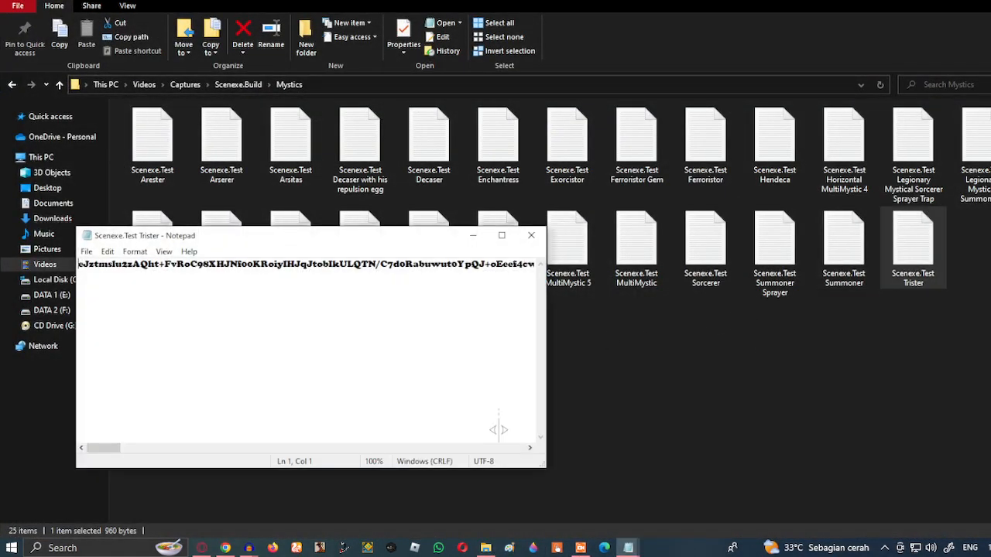
key(ctrl+a)
click(473, 235)
click(944, 1)
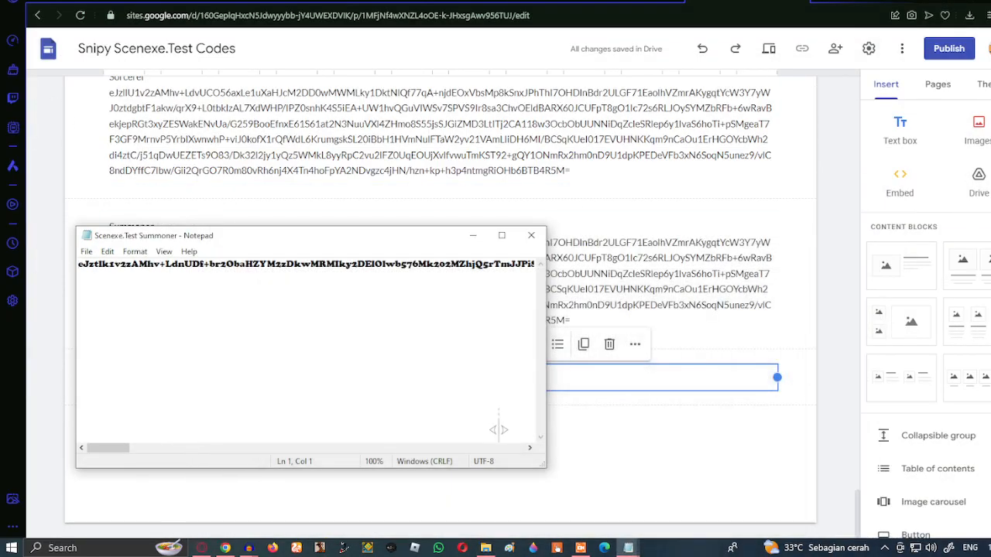
drag(441, 236, 756, 85)
key(ctrl+v)
key(ctrl+a)
key(BackSpace)
click(845, 75)
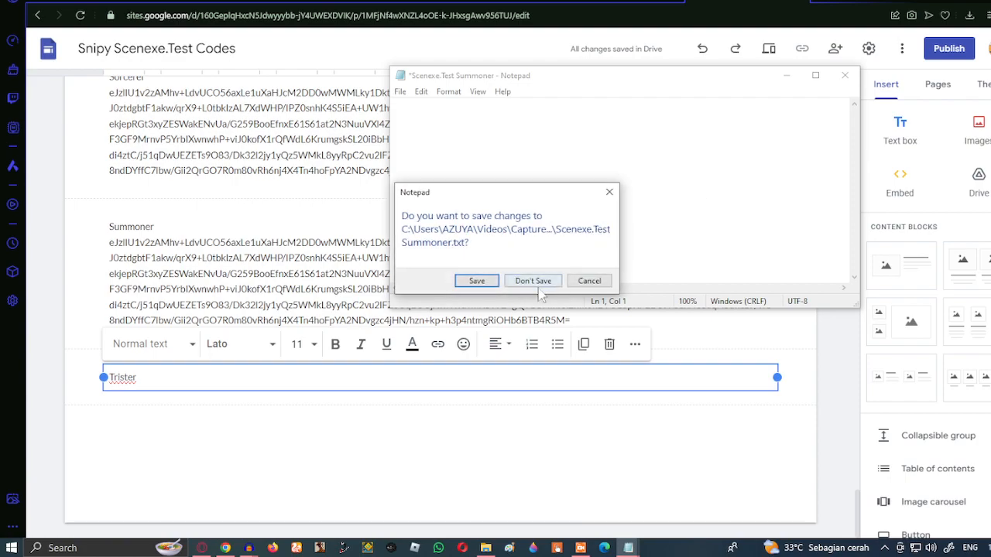
click(531, 280)
Paste the copied Trister code below the Trister title on the site and deselect the text box
key(ctrl+v)
drag(573, 321, 35, 246)
click(35, 246)
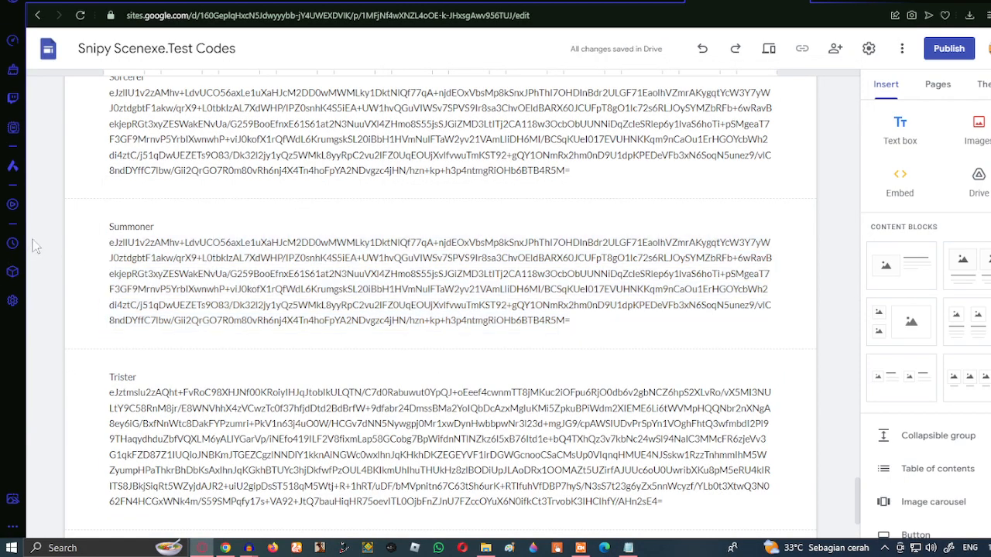
Replace the code below the Summoner title with the full code from the "Scenexe.Test Summoner" file
triple_click(109, 244)
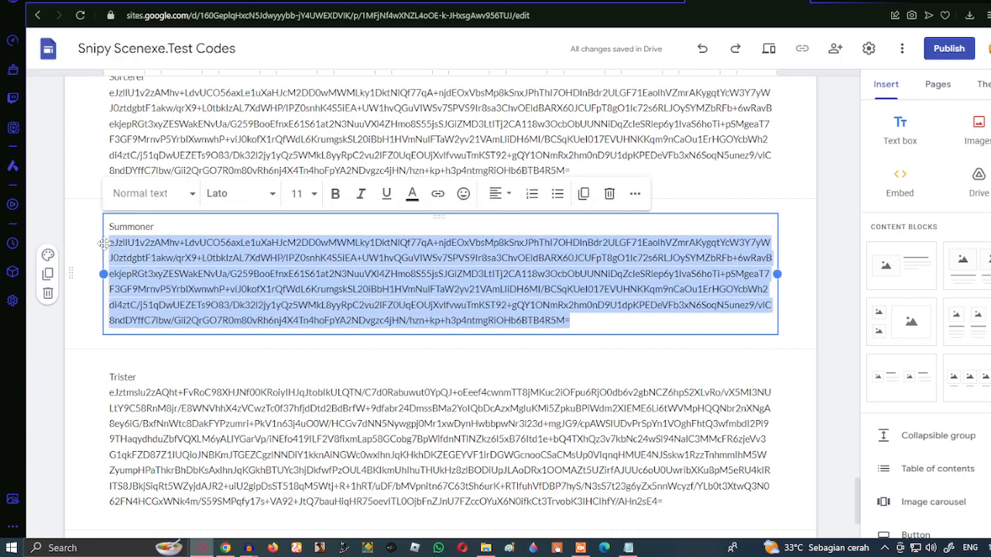
key(BackSpace)
key(BackSpace)
click(488, 548)
click(836, 267)
double_click(836, 268)
key(ctrl+a)
click(782, 78)
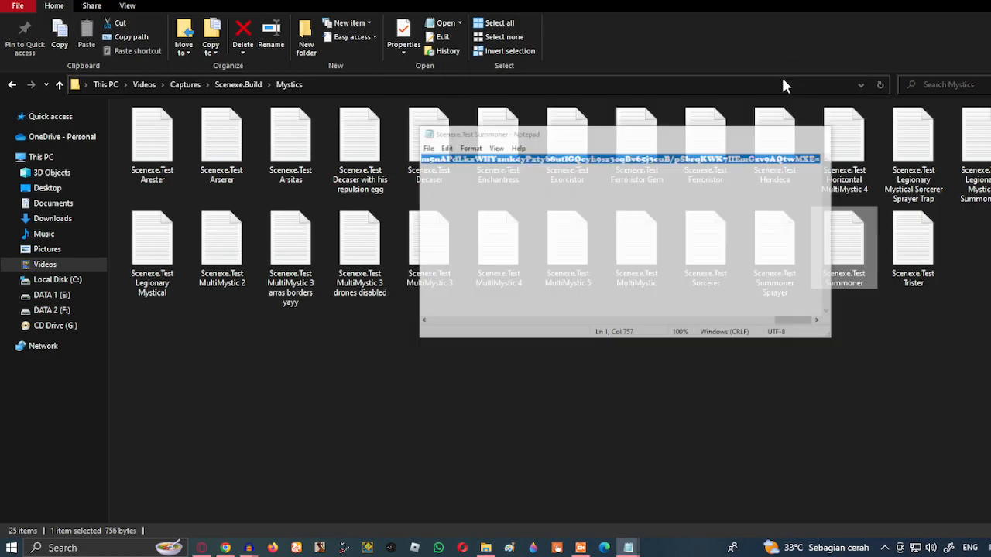
key(alt+Tab)
key(ctrl+v)
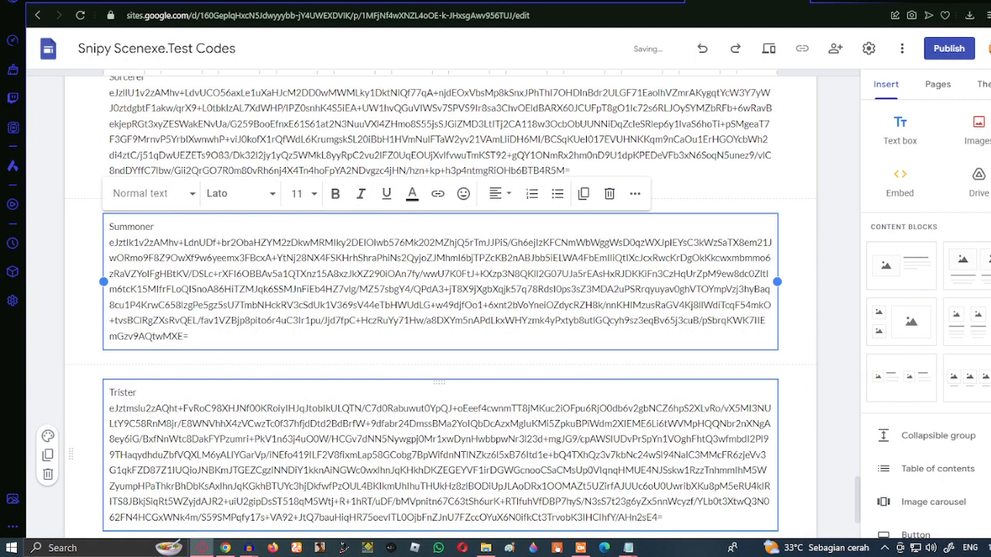
Close the open Trister and Summoner files, leave the Mystics folder and open the Relics folder inside Scenexe.Build
scroll(581, 491, down, 3)
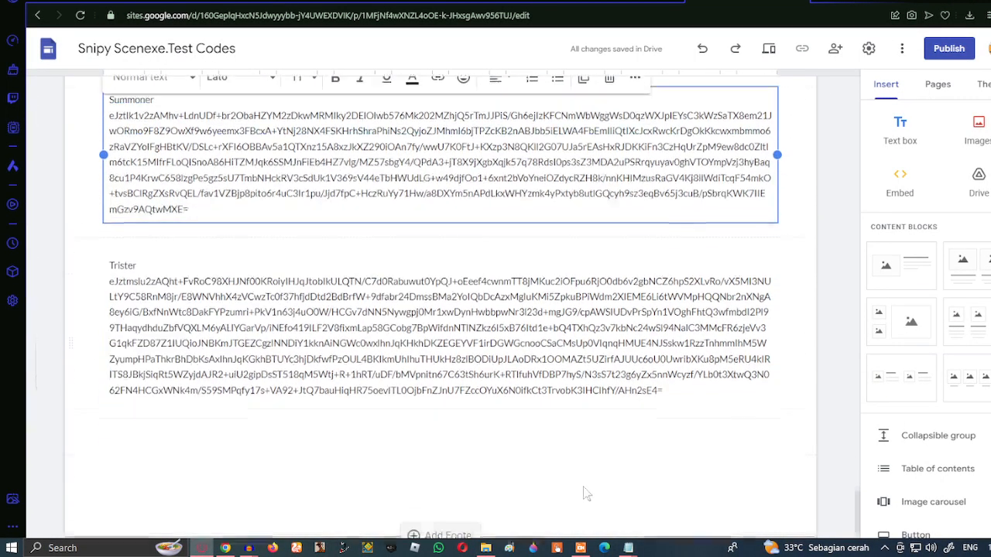
scroll(581, 491, up, 3)
scroll(440, 309, down, 2)
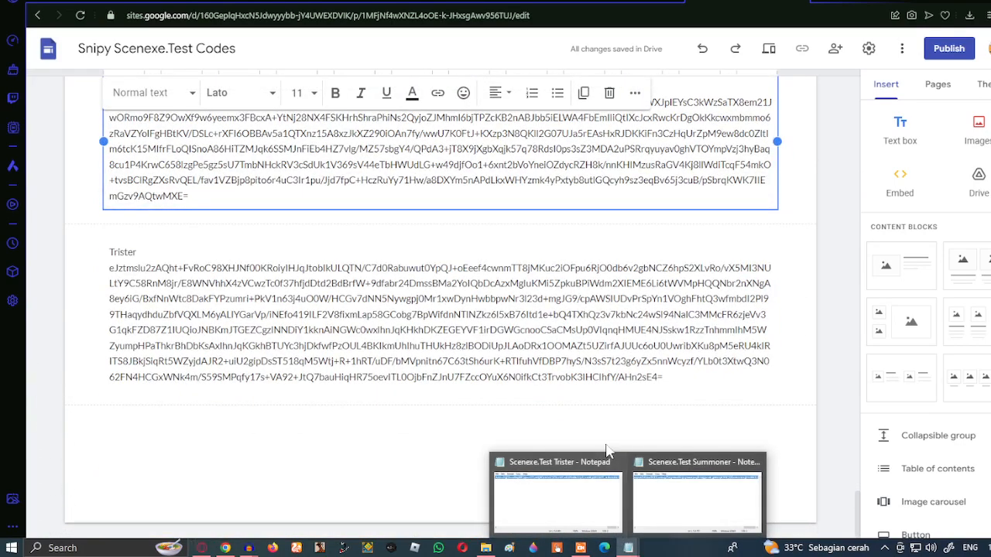
click(485, 548)
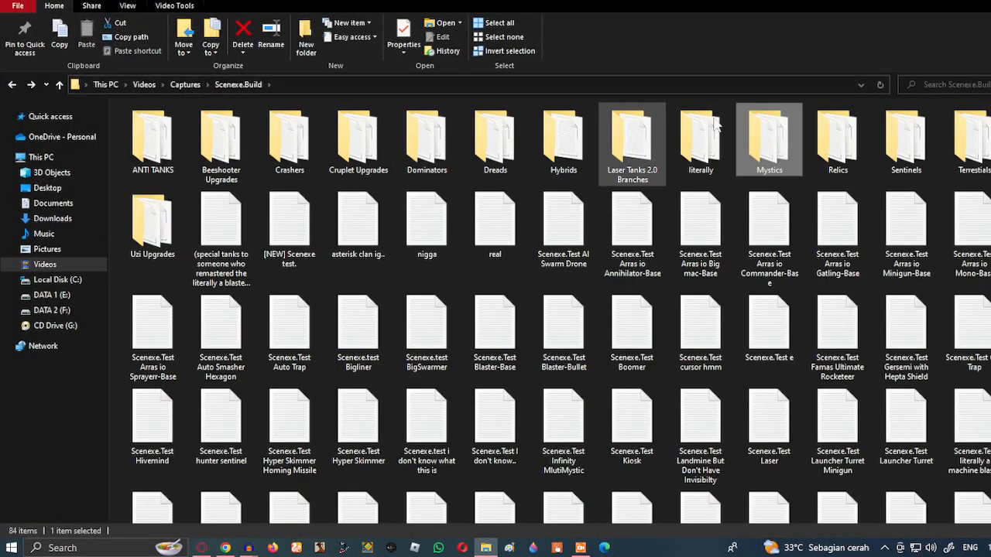
double_click(826, 134)
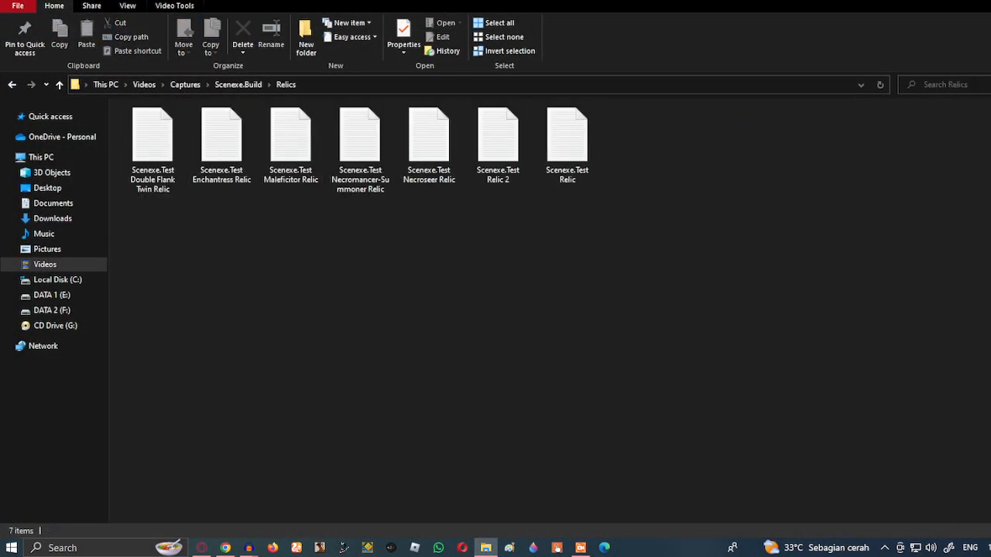
Return to the site editor and add a new page named "Relics"
click(959, 3)
click(823, 385)
scroll(828, 380, up, 12)
click(937, 84)
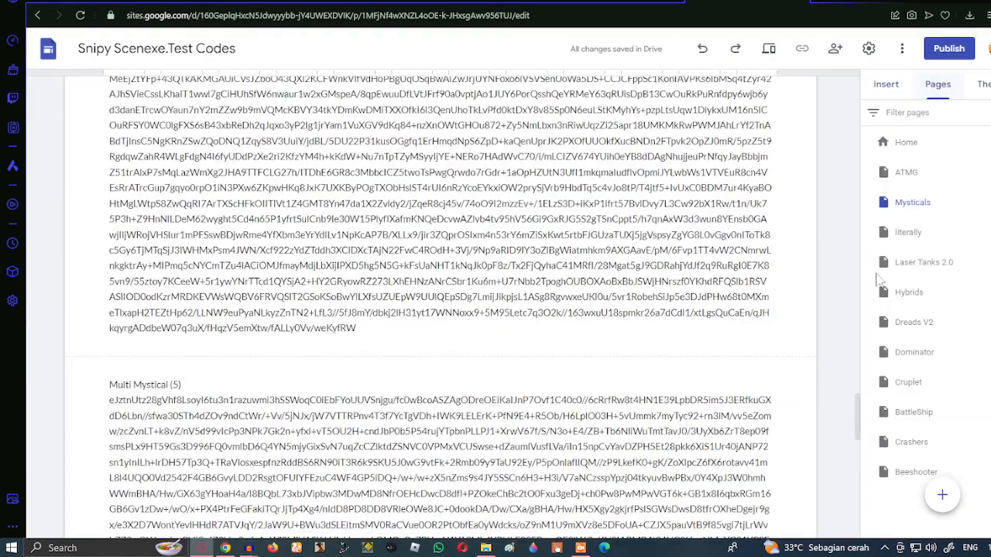
click(943, 495)
text(Relics)
key(Return)
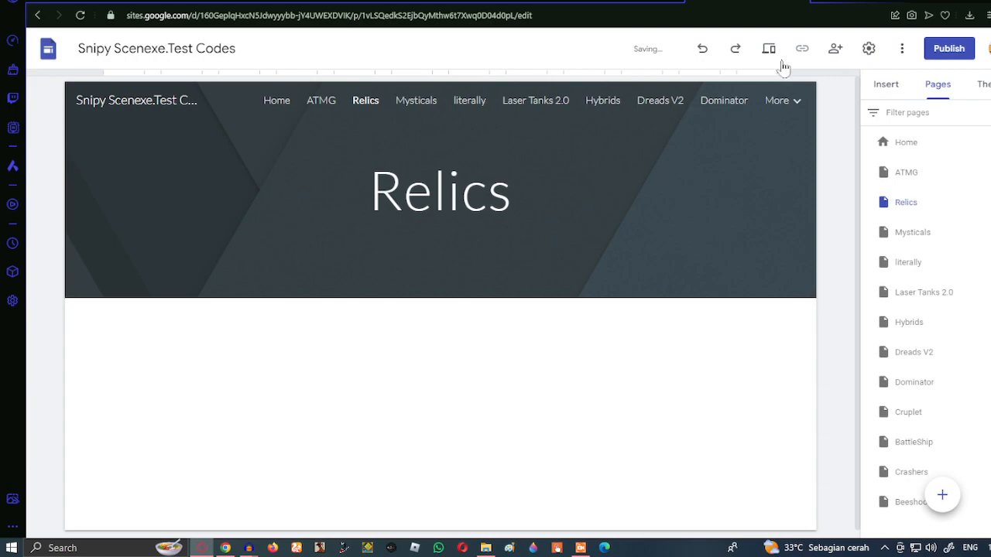
Insert a text box titled "Relic" on the Relics page and copy the full code from the "Scenexe.Test Relic" file
click(886, 84)
click(900, 132)
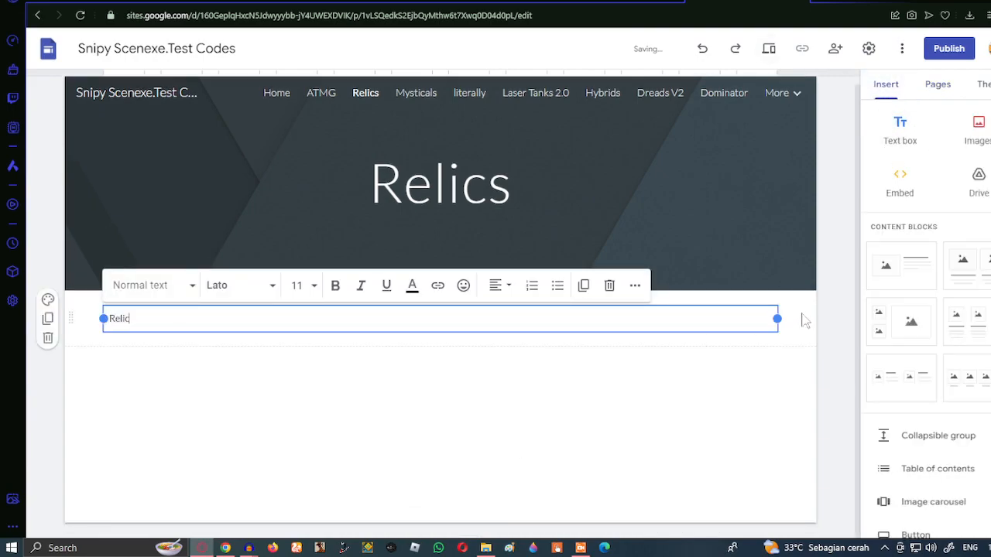
click(486, 547)
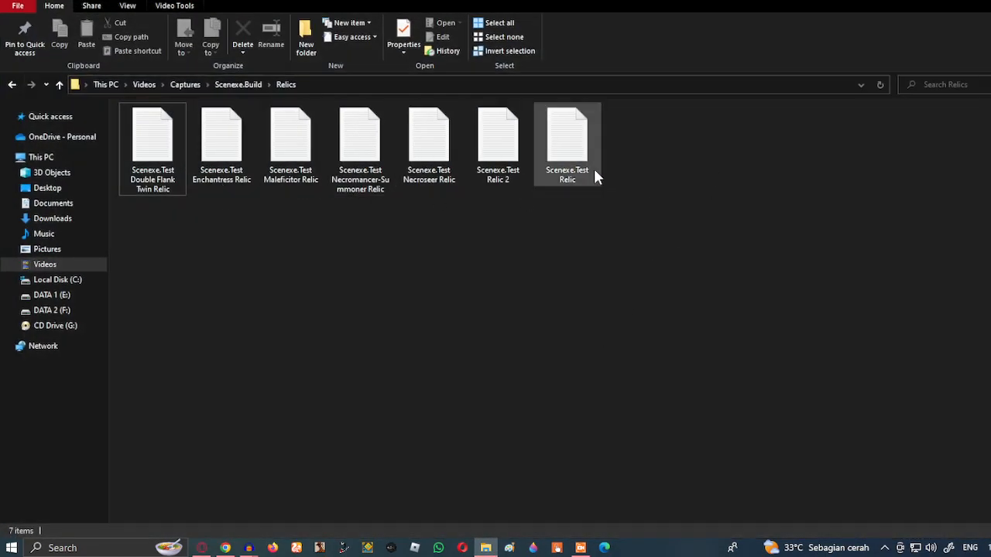
double_click(597, 167)
key(ctrl+a)
click(791, 81)
click(990, 0)
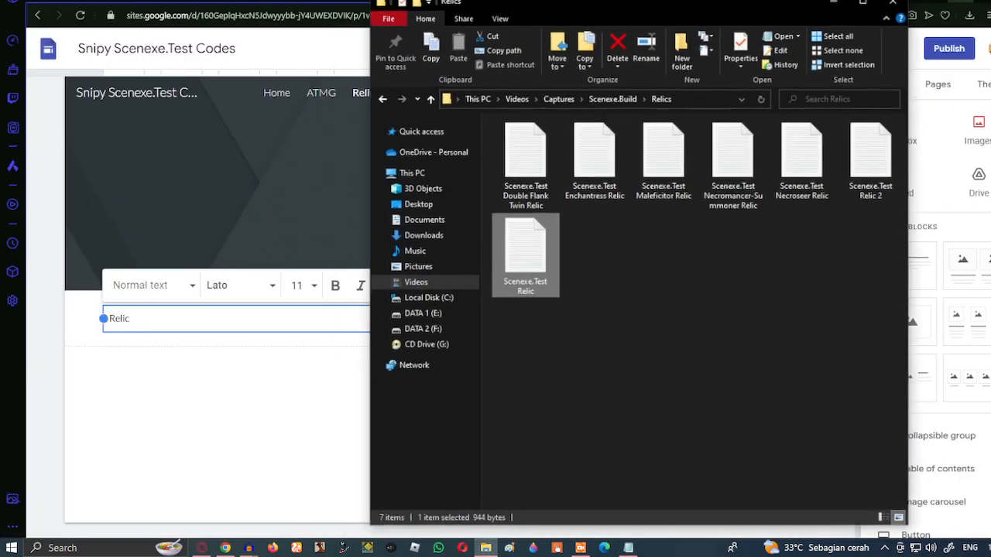
Open the "Scenexe.Test Relic 2" file with its text selected, and paste the copied Relic code below the Relic title on the site
click(866, 6)
double_click(524, 151)
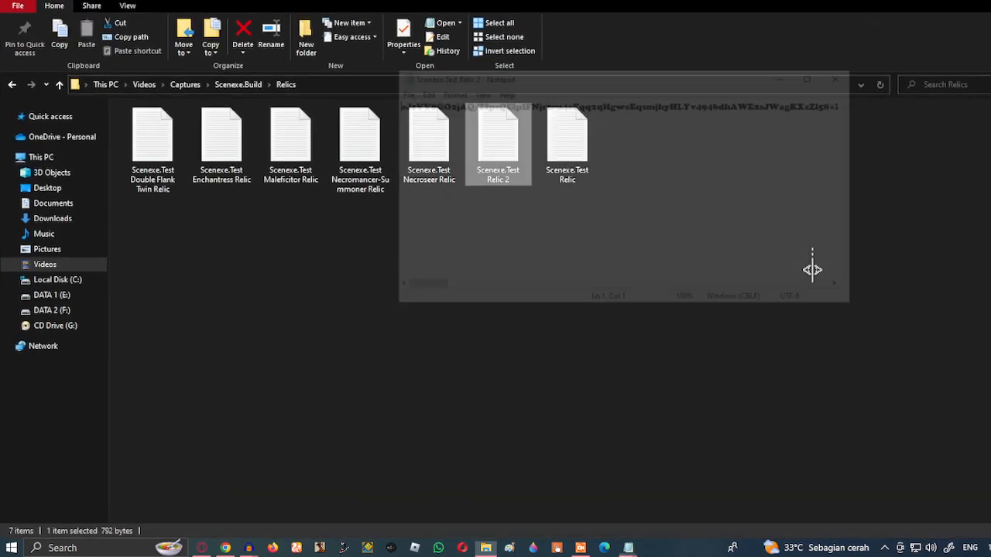
key(ctrl+a)
click(788, 72)
key(alt+Tab)
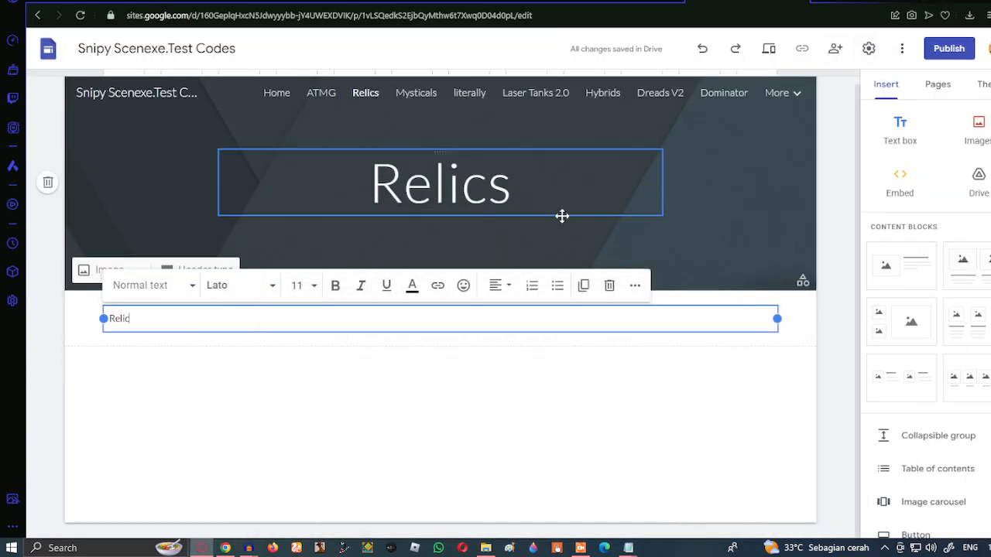
key(Return)
key(ctrl+v)
scroll(831, 99, down, 2)
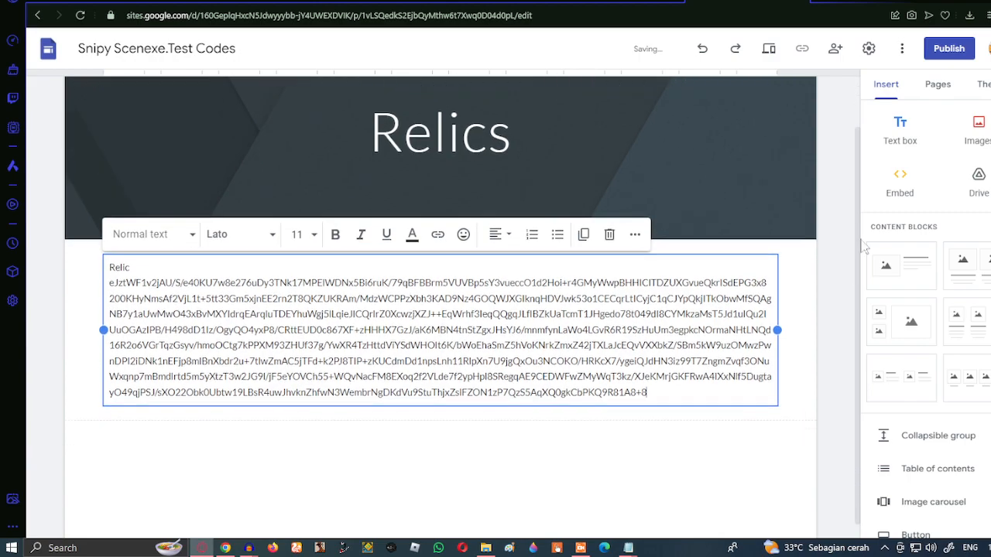
Add a text box titled "Relic (2)" and clear the first Relic's code pasted below that title
click(900, 128)
text(Relic)
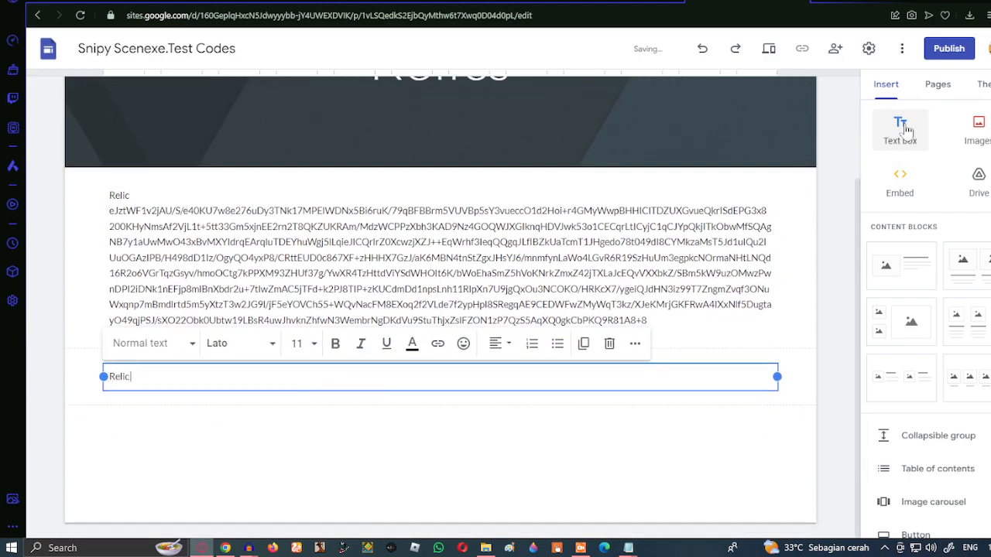
key(Return)
key(ctrl+v)
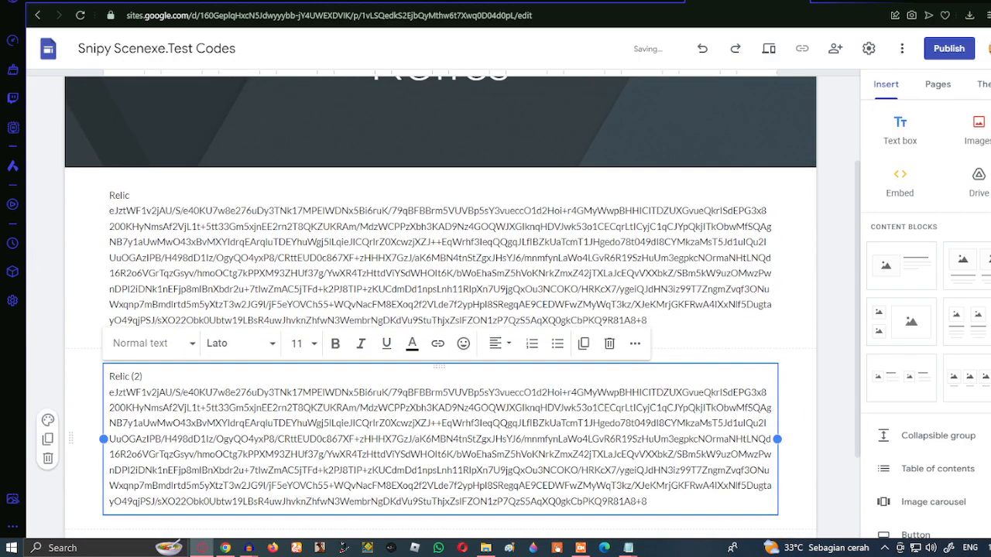
key(ctrl+a)
key(BackSpace)
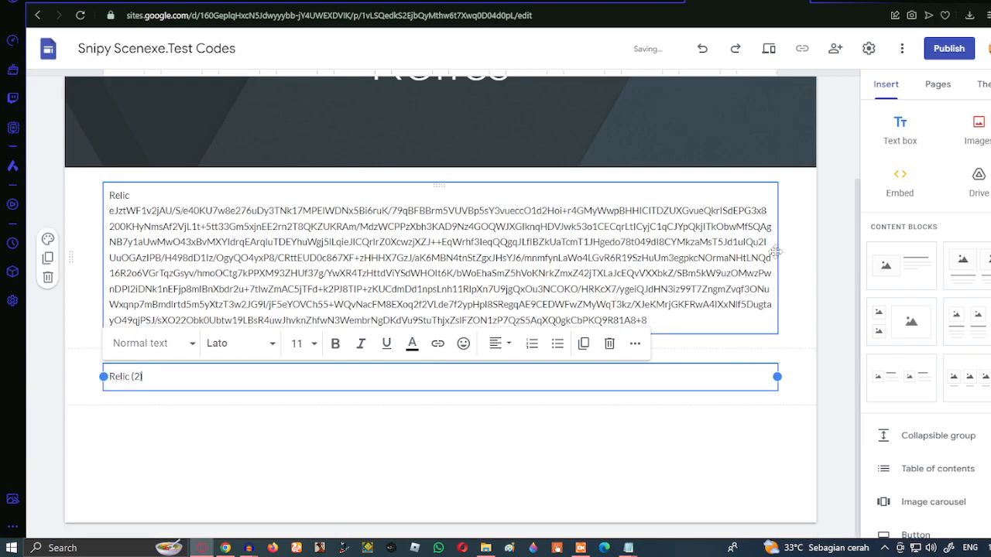
Copy the full code from the open "Scenexe.Test Relic 2" file and paste it below the "Relic (2)" title
mouse_move(628, 548)
click(689, 504)
key(ctrl+c)
click(785, 77)
key(ctrl+v)
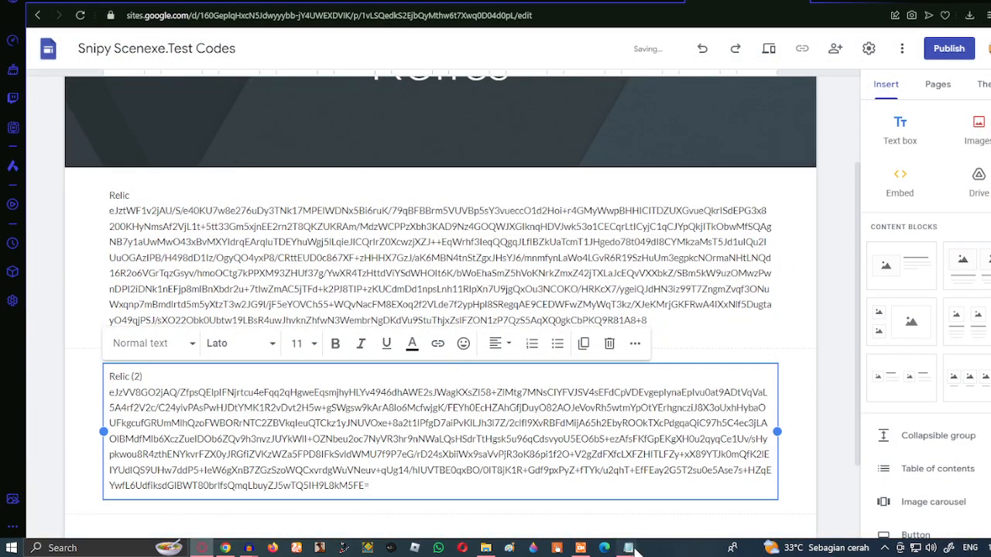
Close both open Relic files and copy the full code from the "Scenexe.Test Necroseer Relic" file
mouse_move(634, 550)
click(618, 463)
click(685, 462)
click(486, 548)
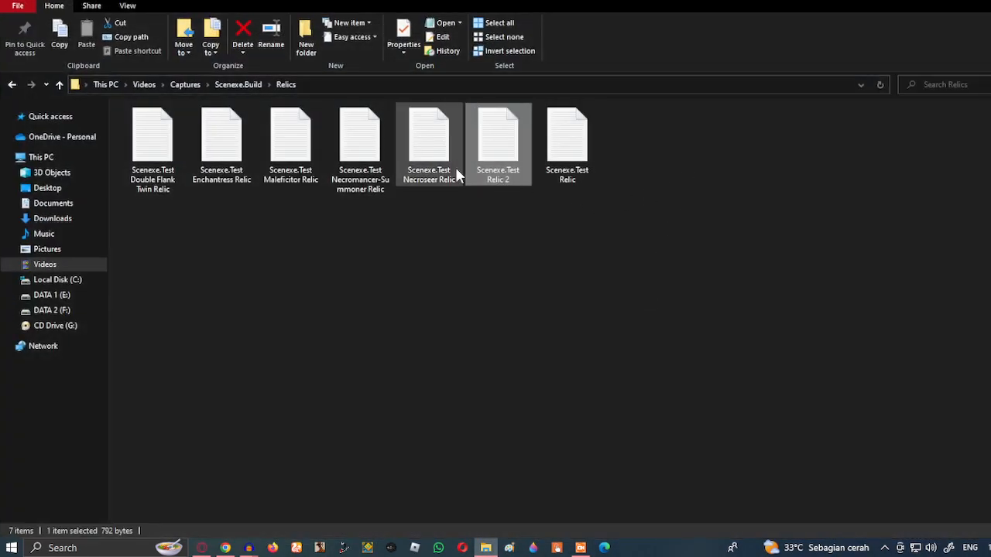
double_click(455, 165)
key(ctrl+a)
click(845, 75)
click(955, 1)
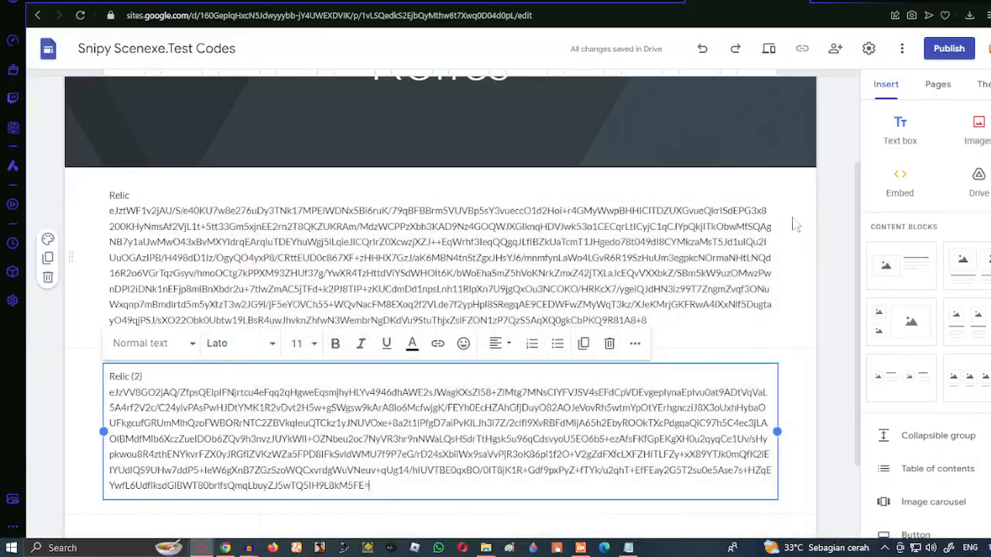
Insert a text box titled "Relic Necroseer" below Relic (2) and paste the copied code under the title
scroll(820, 205, down, 1)
click(901, 128)
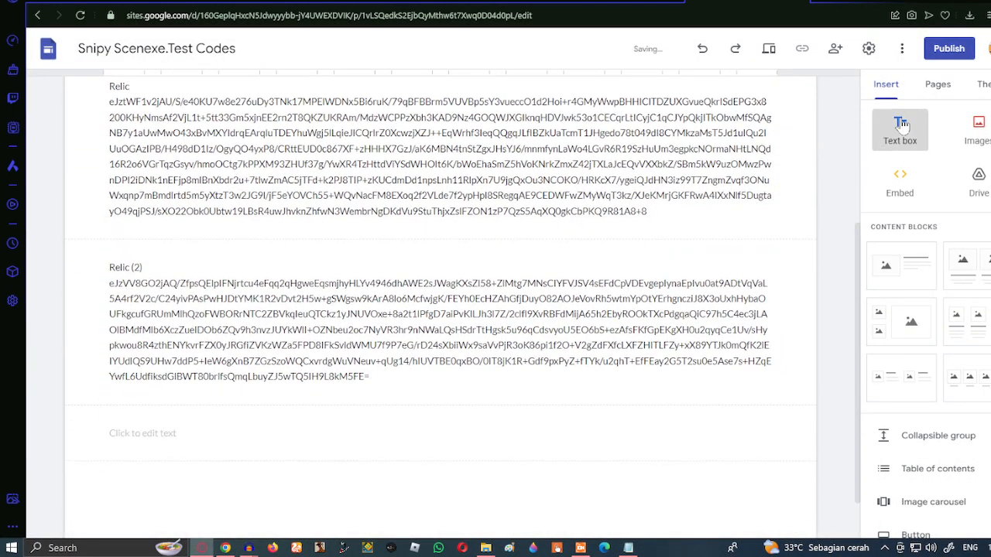
text(Re)
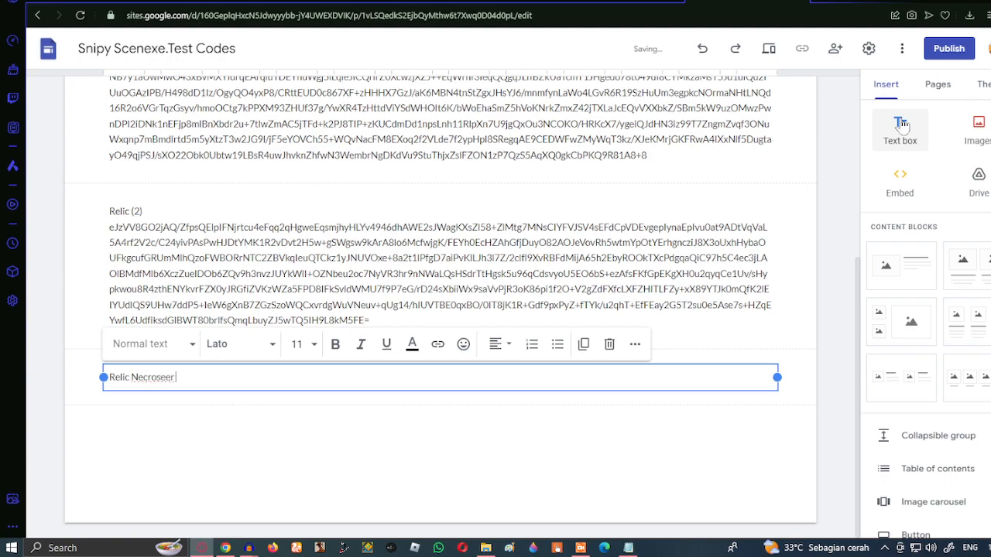
text(lic Necroseer)
key(Return)
key(ctrl+v)
Insert another text box, replace the open Necroseer file with "Scenexe.Test Necromancer-Summoner Relic" and copy its full code
click(901, 136)
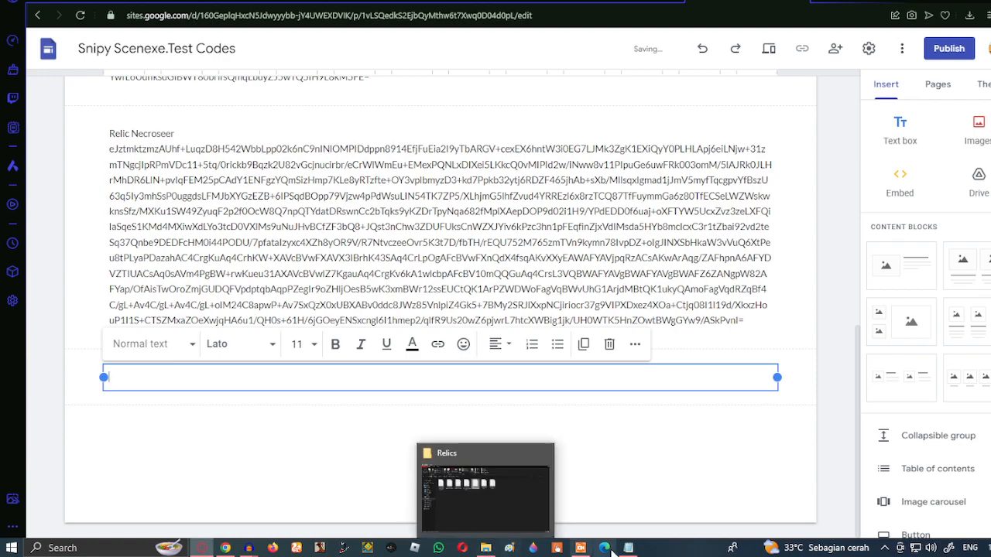
click(641, 485)
click(839, 92)
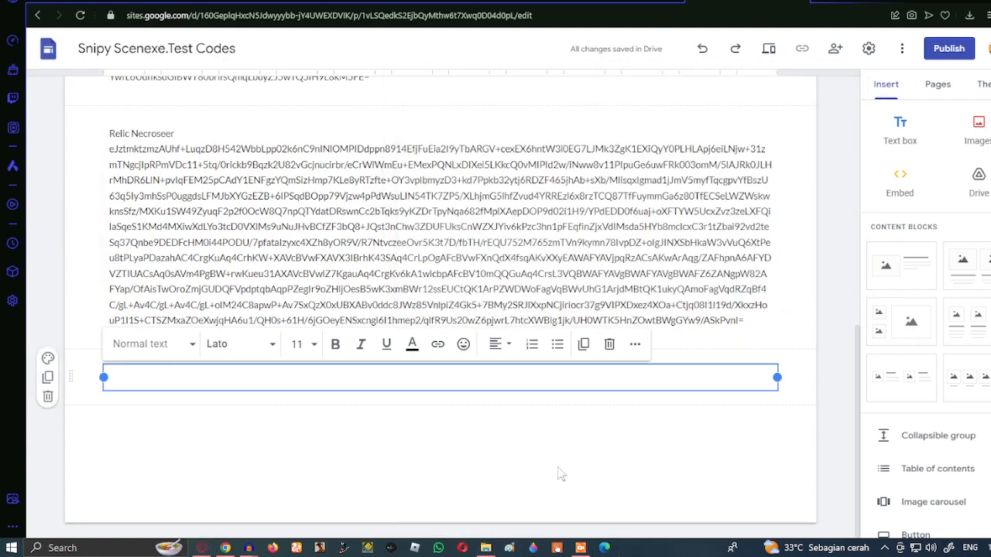
click(485, 548)
double_click(361, 155)
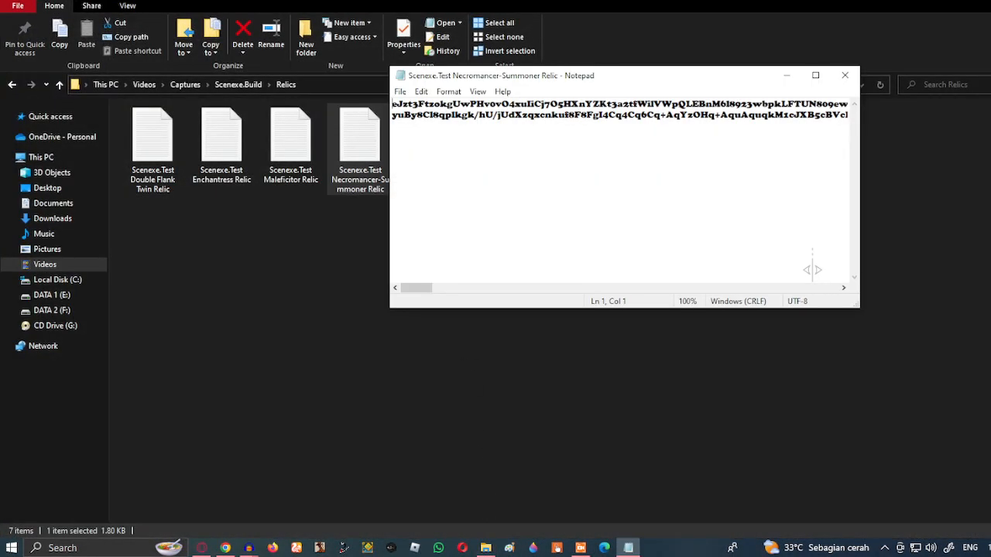
key(ctrl+a)
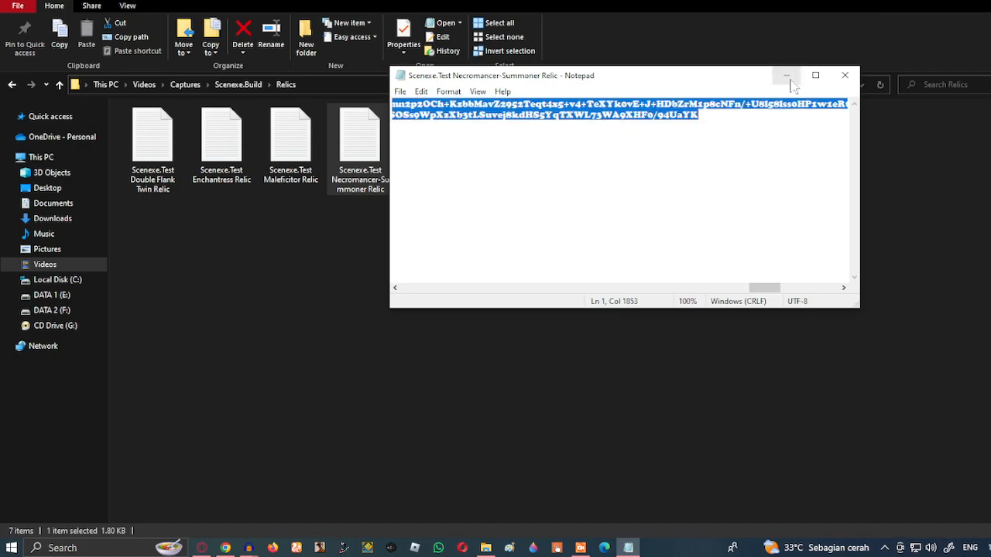
click(788, 77)
key(alt+Tab)
Title the empty text box "Necromancer/Summoner Relic" and paste the copied code below the title
text(B)
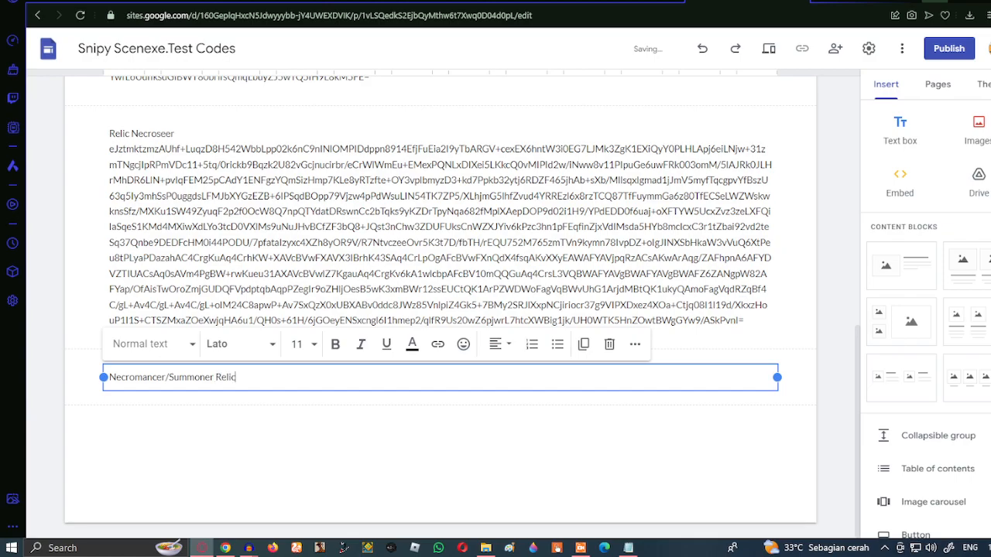
key(Return)
key(ctrl+v)
scroll(946, 255, down, 5)
scroll(825, 300, down, 4)
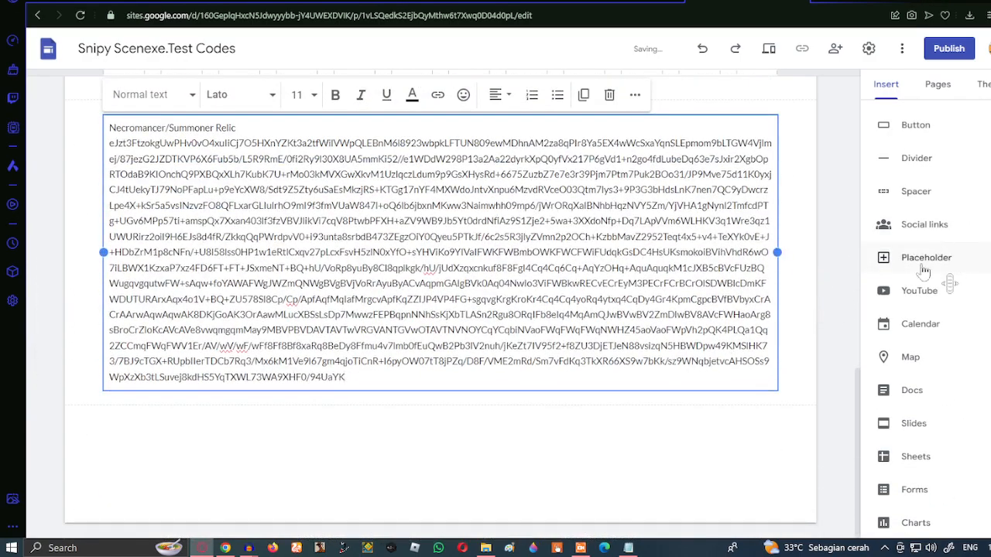
Insert another text box, replace the open Necromancer-Summoner file with "Scenexe.Test Maleficitor Relic" and copy its full code
scroll(935, 265, up, 5)
click(900, 128)
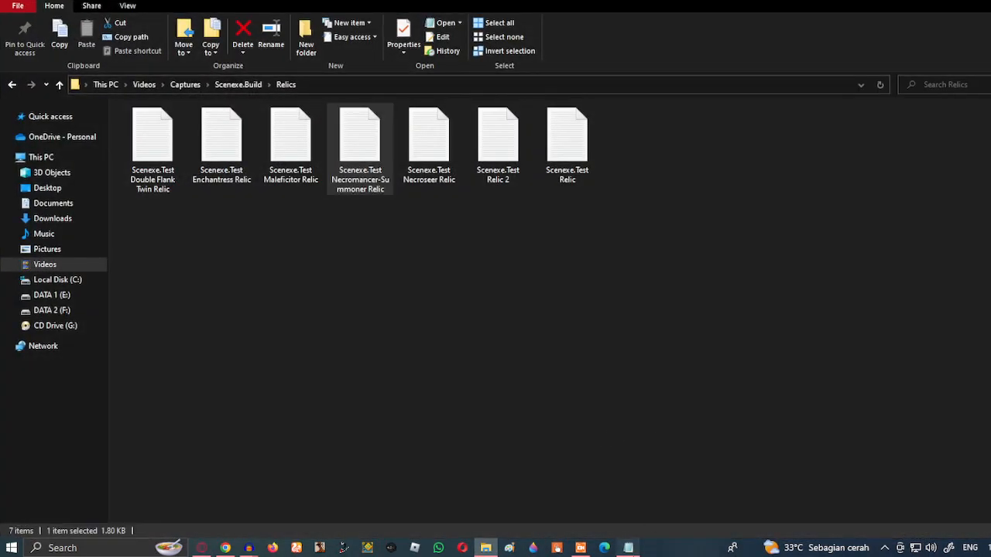
key(ctrl+a)
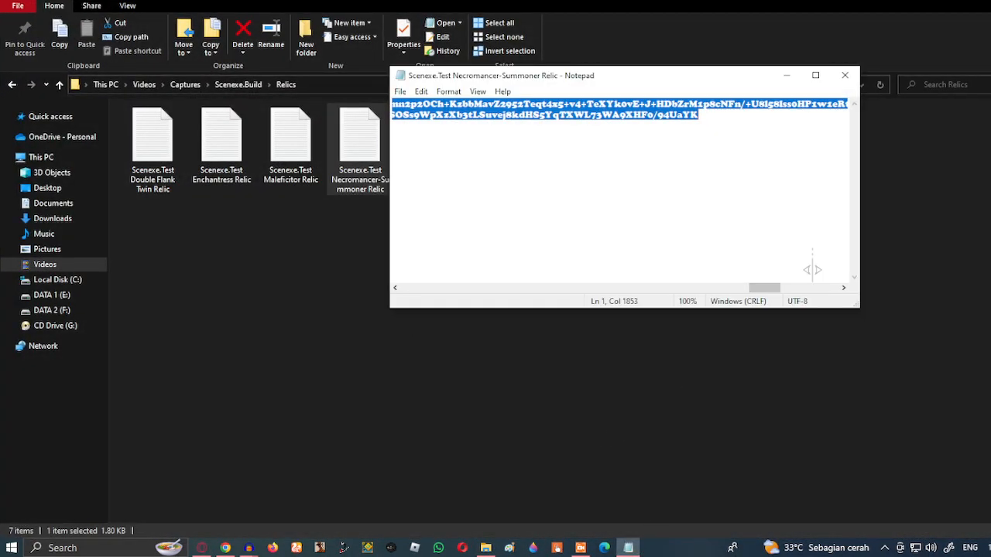
click(845, 75)
double_click(292, 166)
key(ctrl+a)
click(776, 75)
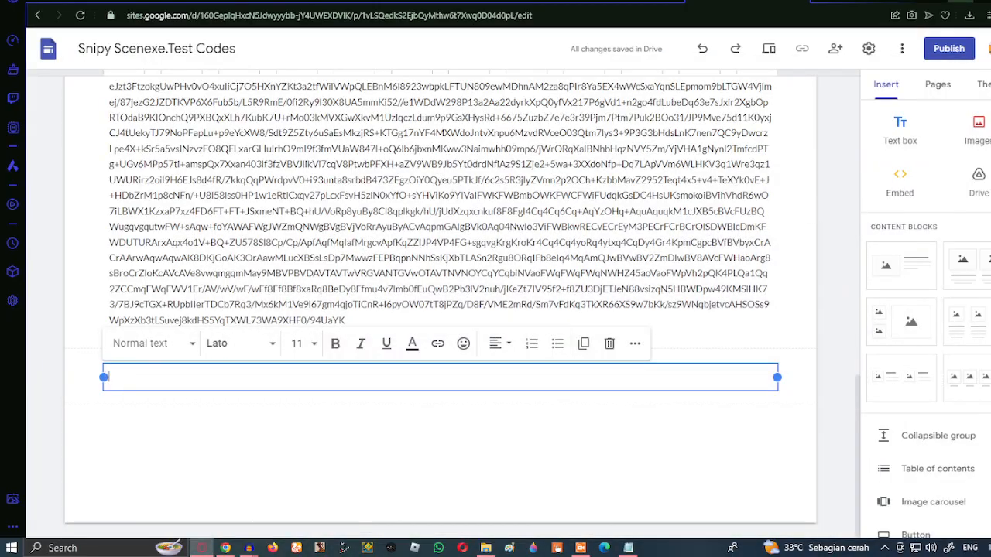
Title the empty text box "Maleficitor Relic" and paste the copied code below the title
text(Maleficto)
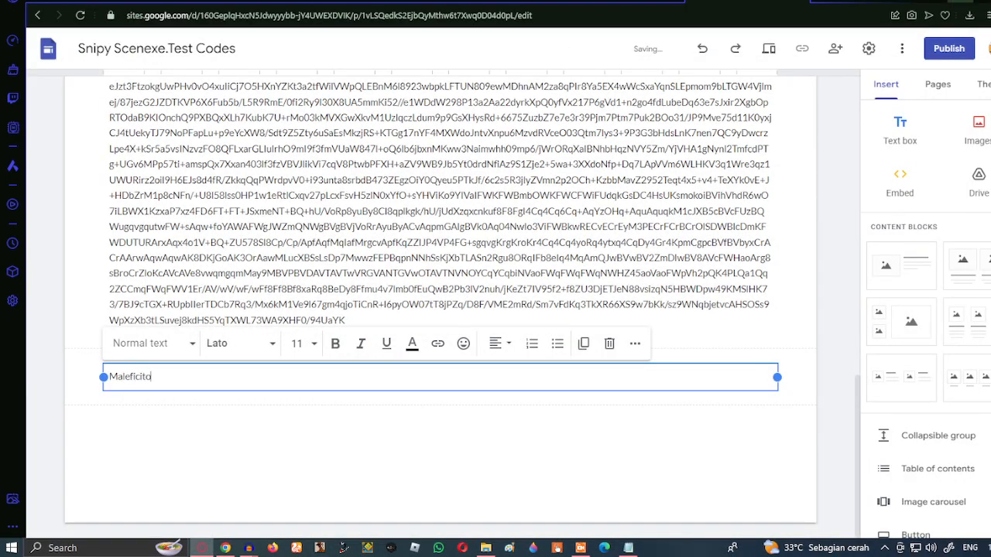
text(r)
key(Return)
key(ctrl+v)
key(ctrl+z)
key(Return)
key(ctrl+v)
Insert another text box, replace the open Maleficitor file with "Scenexe.Test Enchantress Relic" and copy its full code
click(898, 147)
click(486, 548)
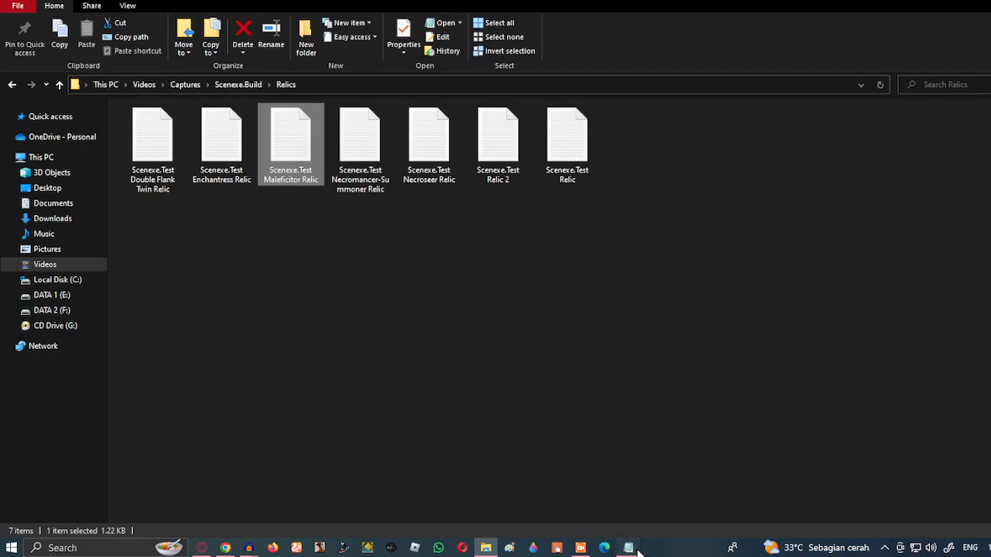
click(633, 548)
click(821, 75)
double_click(232, 143)
key(ctrl+a)
click(788, 76)
click(954, 2)
Title the empty text box "Enchantress Relic" and paste the copied code below the title
text(E)
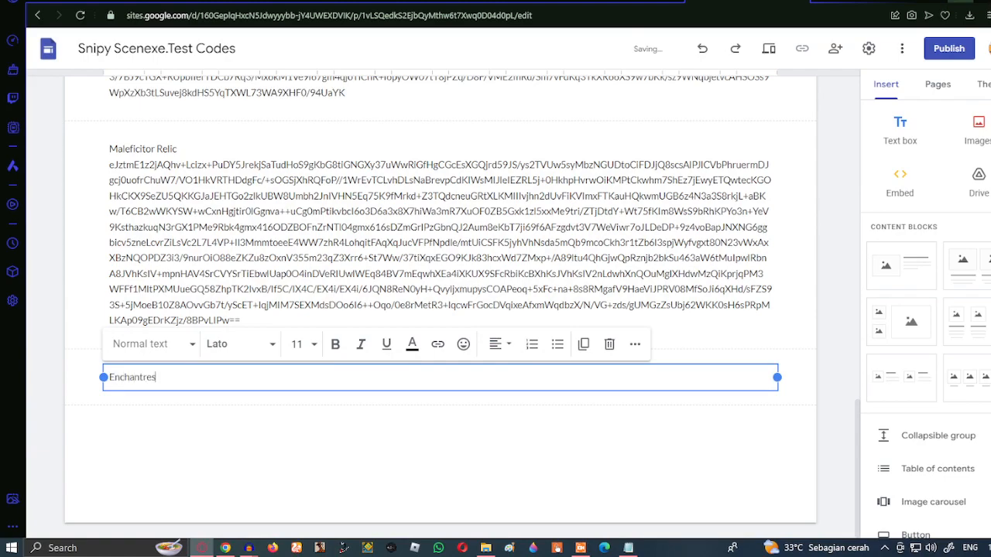
text(nchantress Relic)
key(Return)
key(ctrl+v)
scroll(929, 255, down, 5)
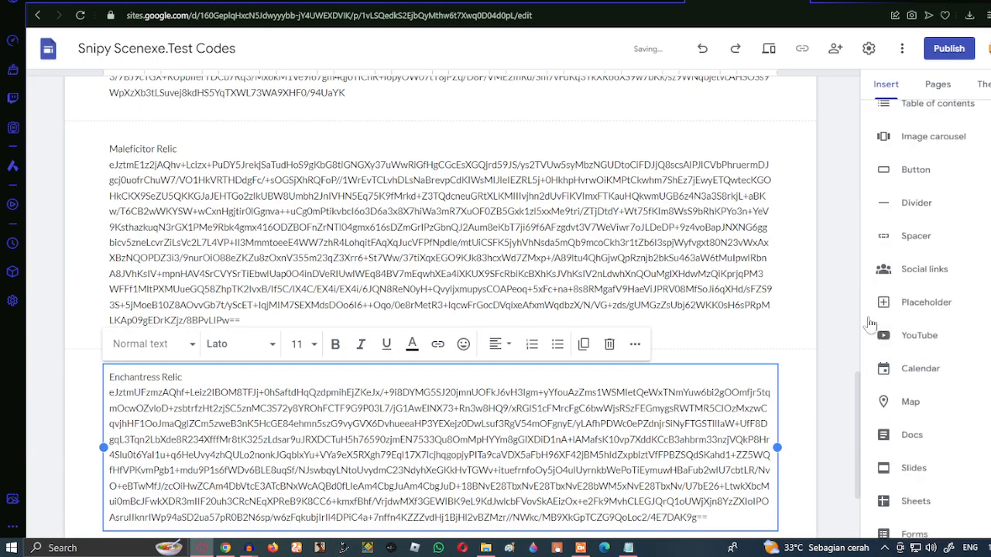
Insert another text box, replace the open Enchantress file with "Scenexe.Test Double Flank Twin Relic" and copy its full code
scroll(936, 248, up, 5)
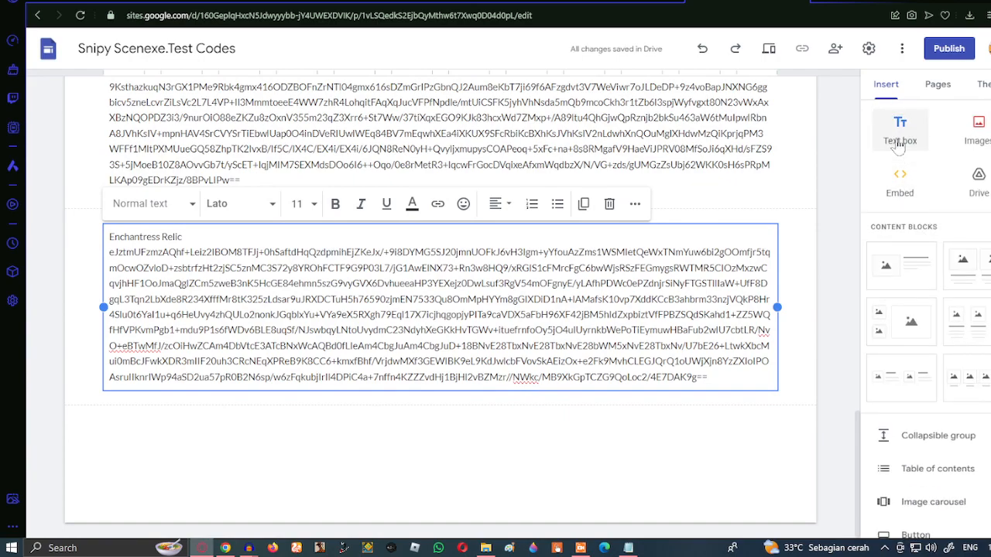
click(901, 133)
click(628, 548)
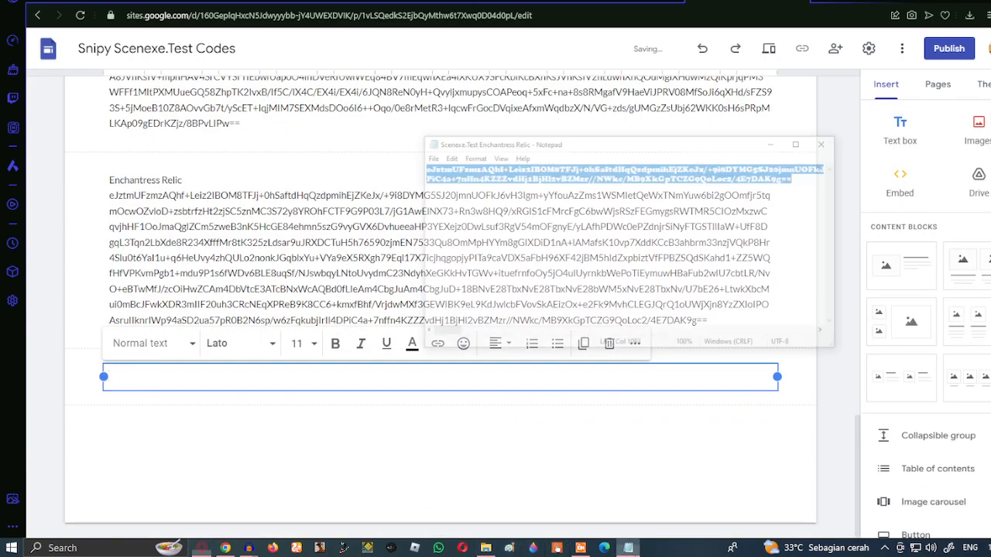
click(844, 75)
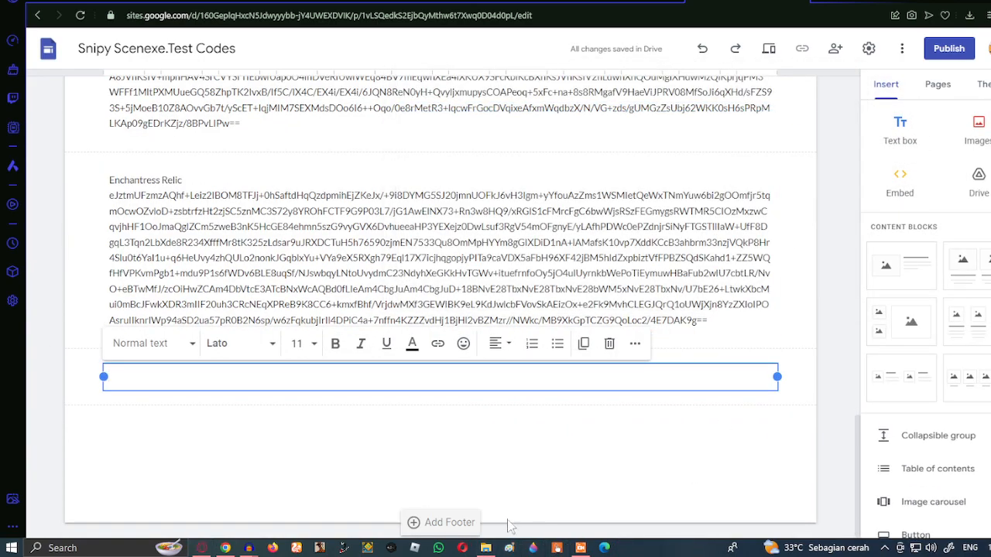
click(486, 548)
key(ctrl+a)
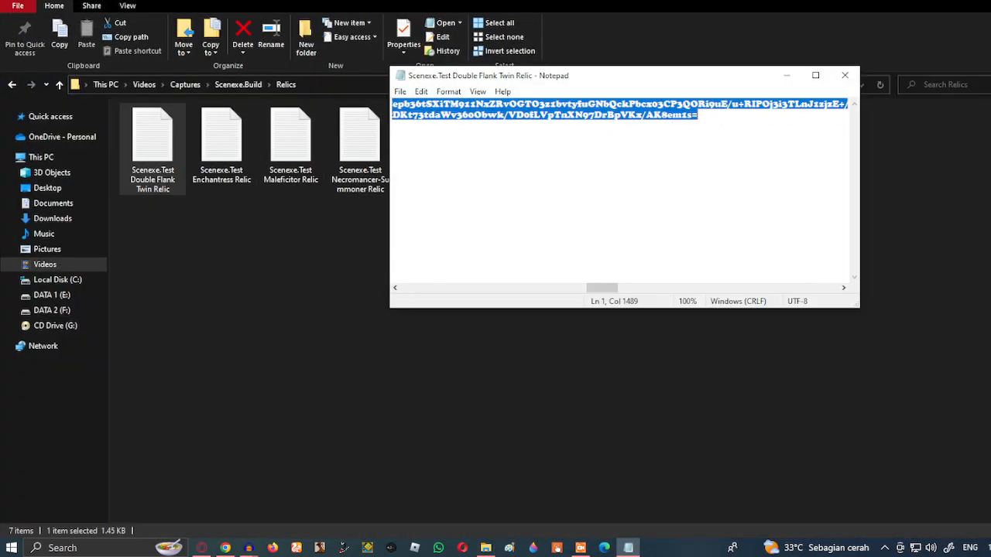
click(785, 76)
click(943, 2)
Title the empty text box "Double Flank Twin Relic" and paste the copied code below the title
text(Double Flank Twin Relic)
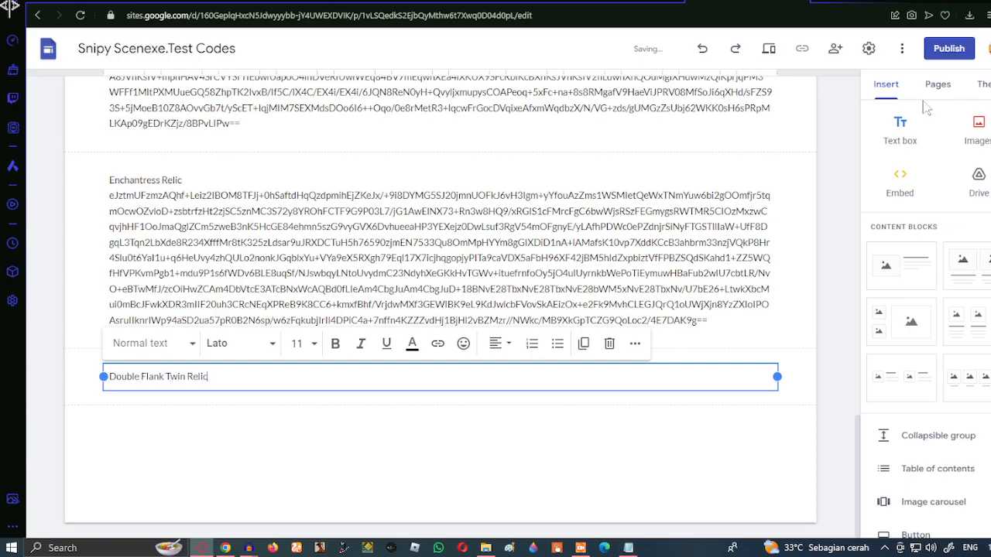
key(Return)
key(ctrl+v)
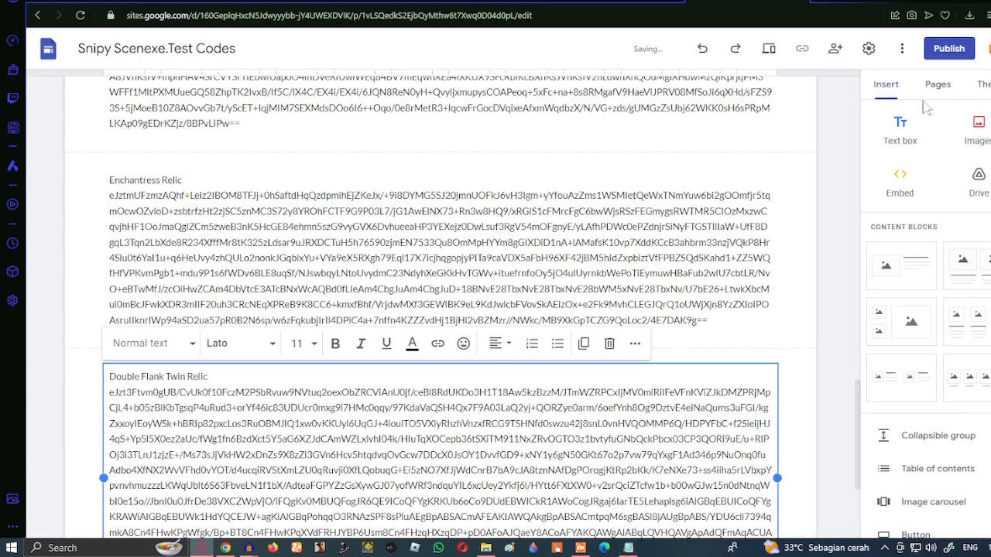
Close the open Double Flank Twin Relic text file and open the Sentinels folder inside Scenexe.Build
click(794, 360)
click(486, 548)
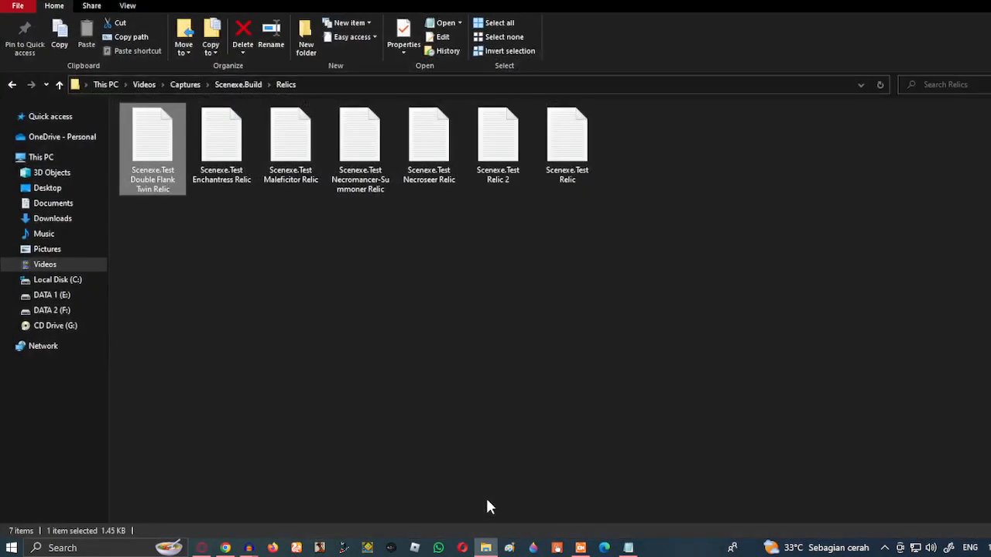
click(628, 548)
click(845, 75)
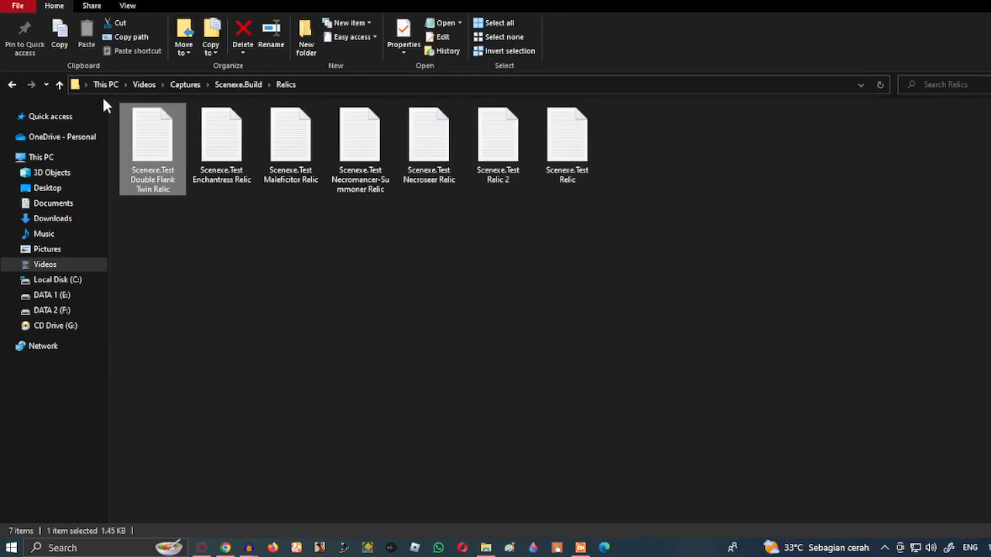
click(12, 84)
double_click(906, 139)
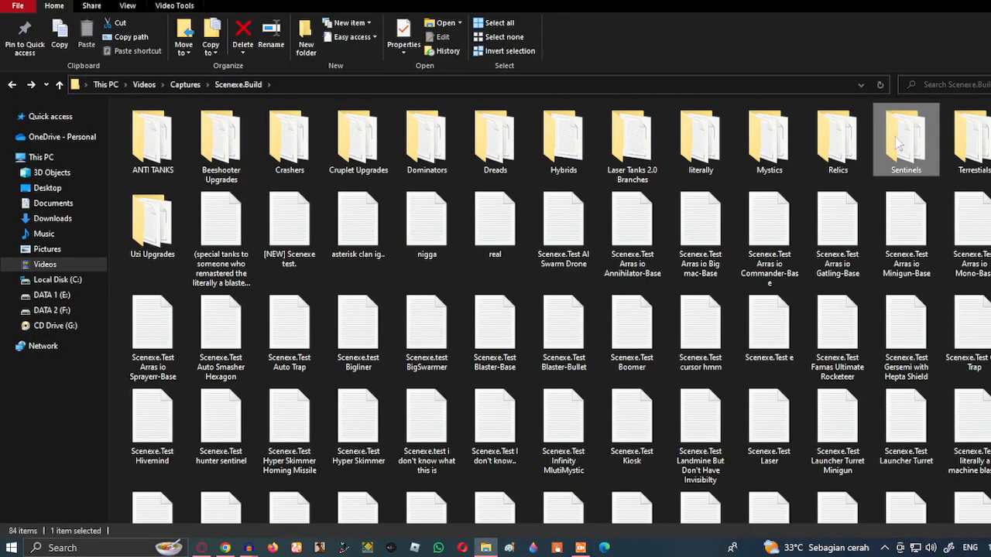
Check the "arras io every tanks sentinel variants" subfolder, return to Sentinels, and copy the full code from the "Scenexe.Test Anti Tank" file
click(163, 157)
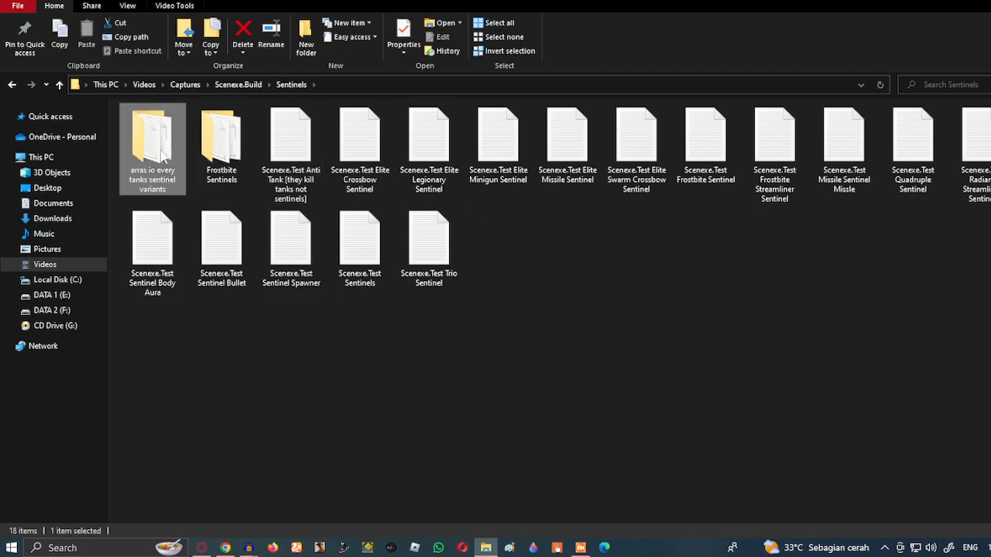
double_click(161, 147)
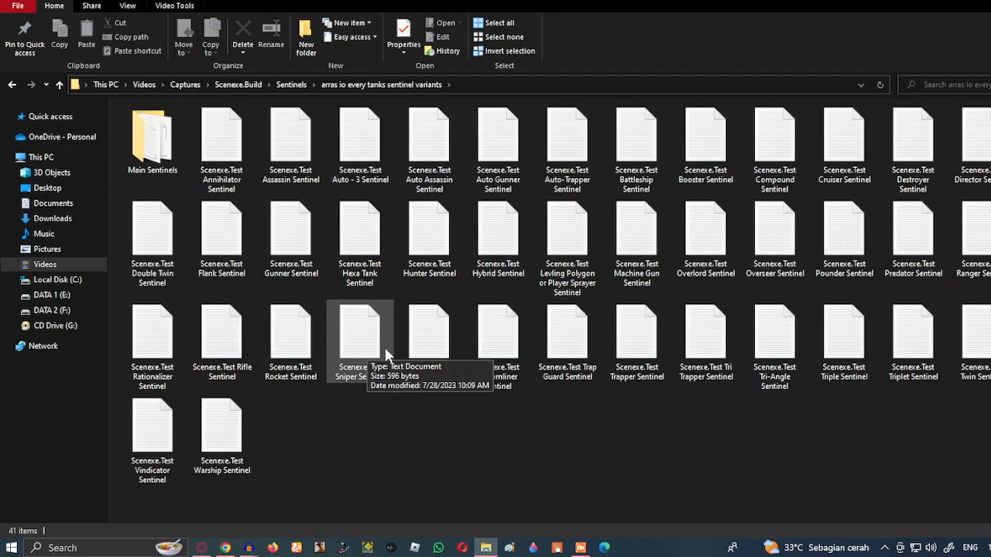
click(58, 85)
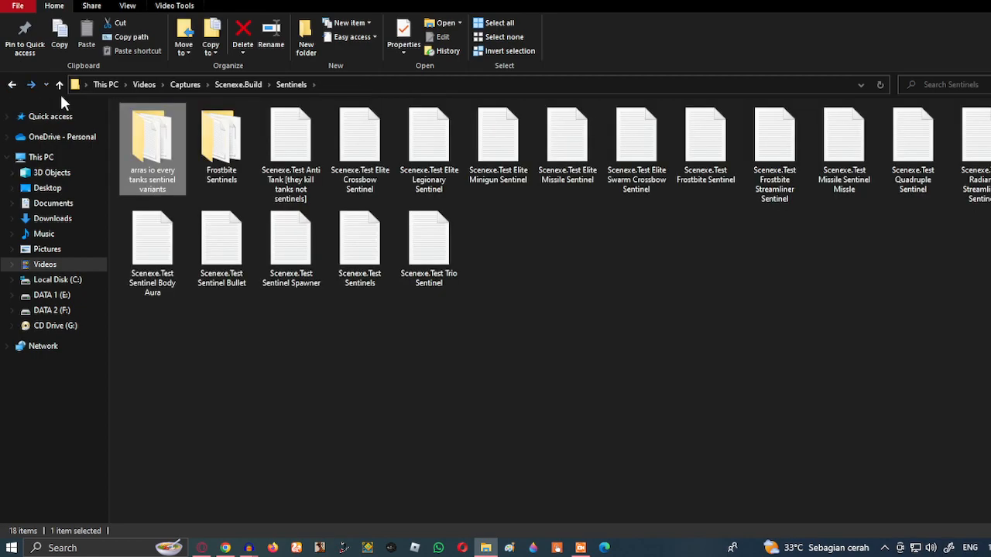
double_click(310, 143)
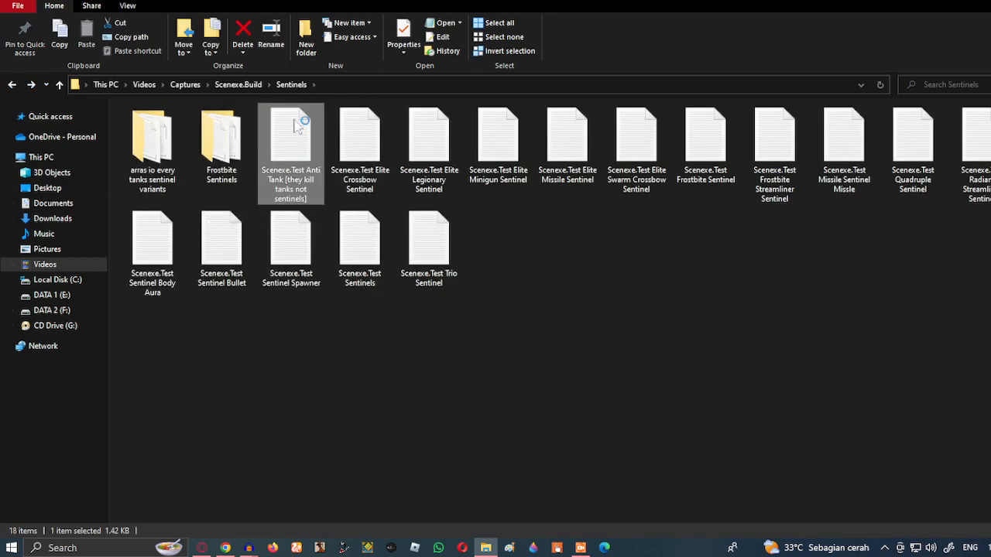
key(ctrl+a)
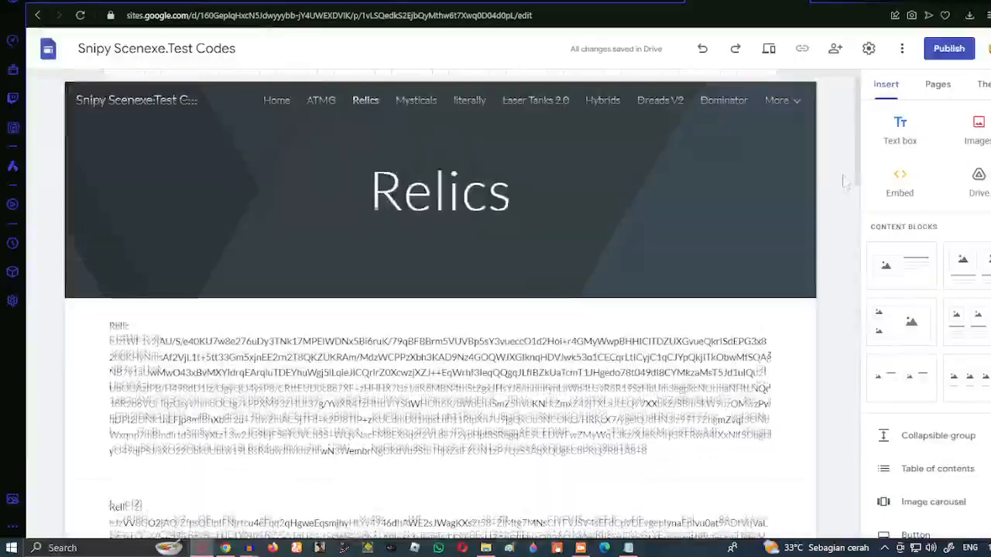
Add a new page named "Sentinels" to the Snipy Scenexe.Test Codes site
click(938, 84)
click(942, 496)
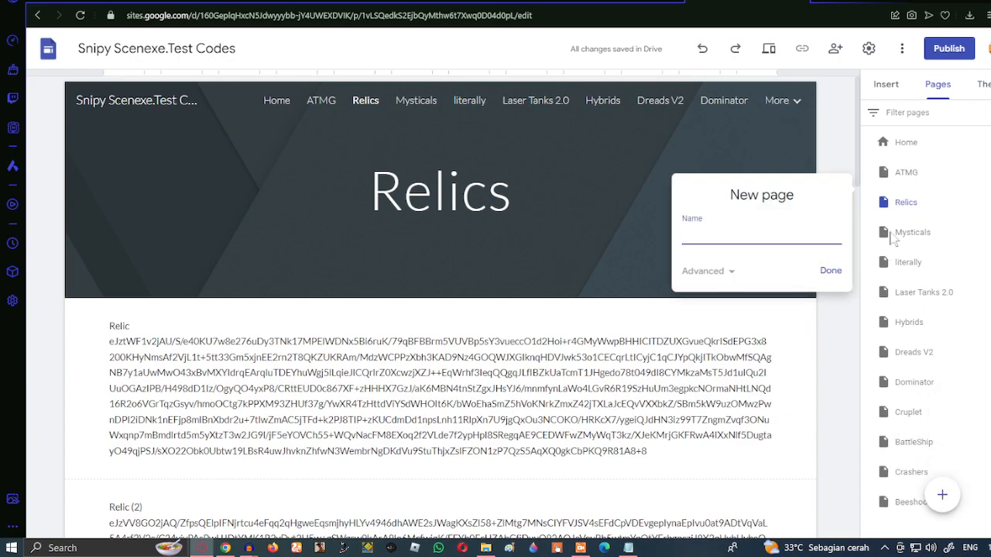
text(Sentinels)
key(Return)
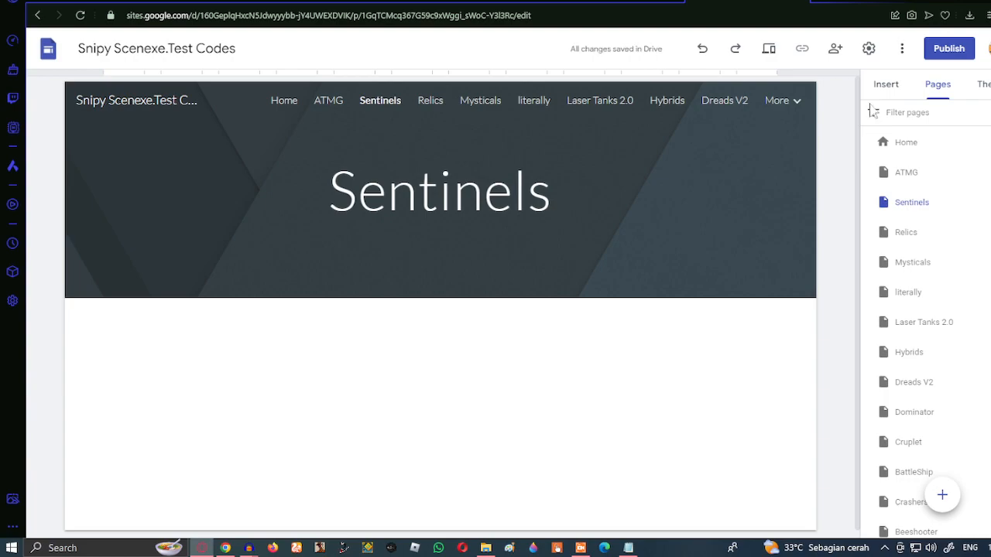
Insert a text box on the Sentinels page, title it "Anti Tank Sentinel" and paste the copied code below the title
click(892, 91)
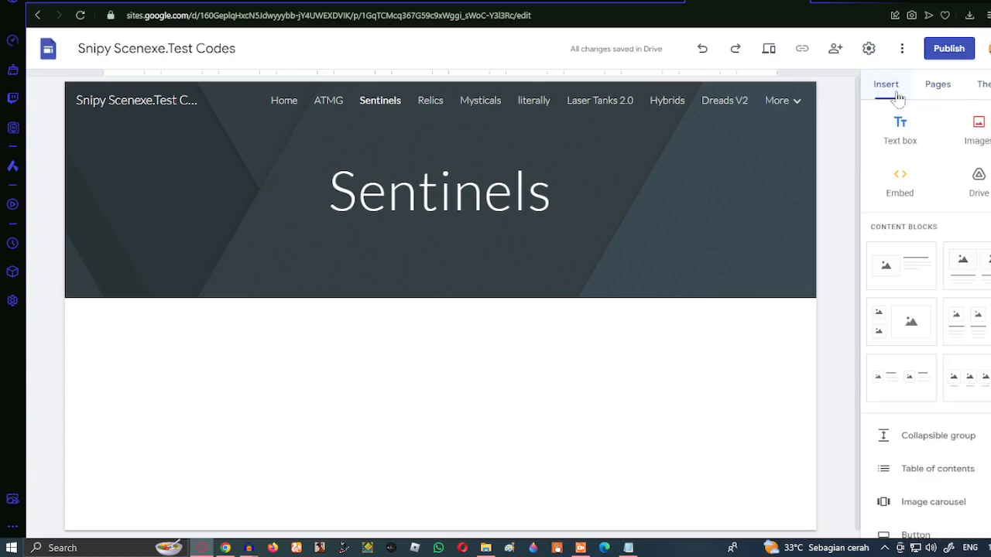
click(899, 130)
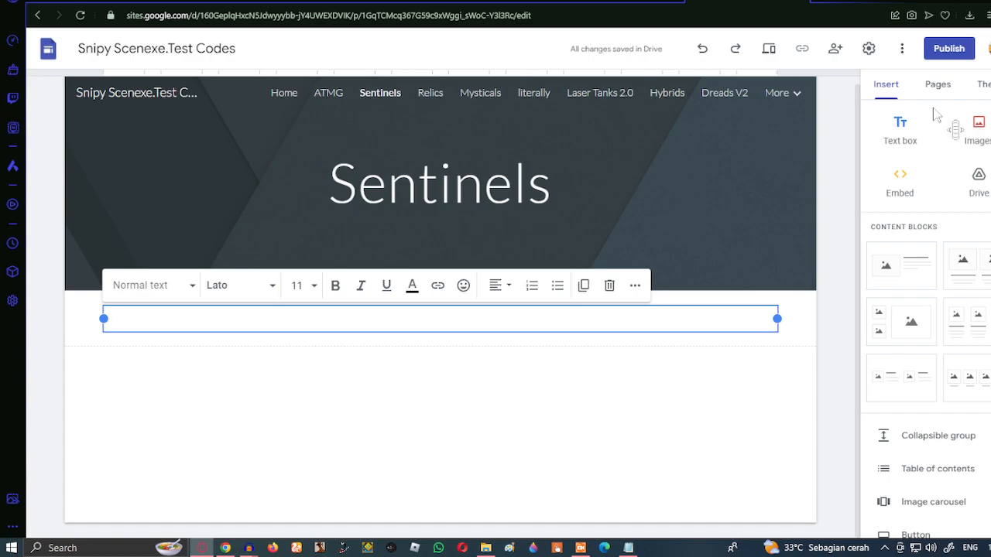
text(Ar)
click(486, 548)
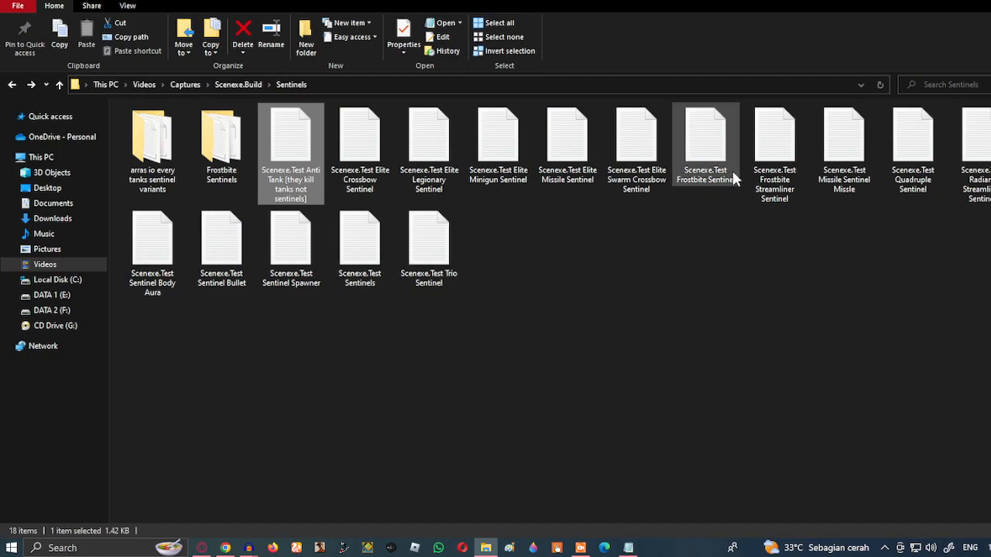
click(990, 2)
text(A)
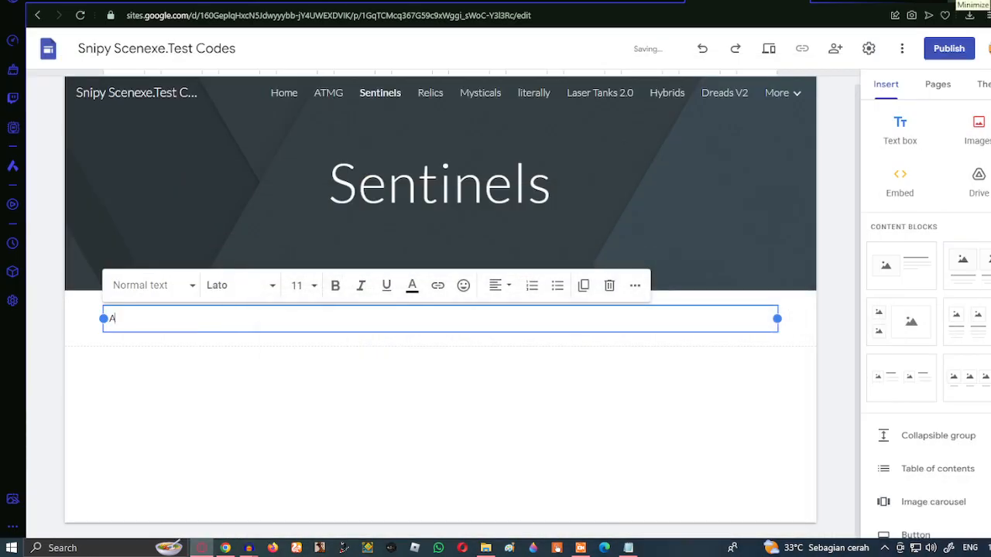
text(nti Tank Sentinel)
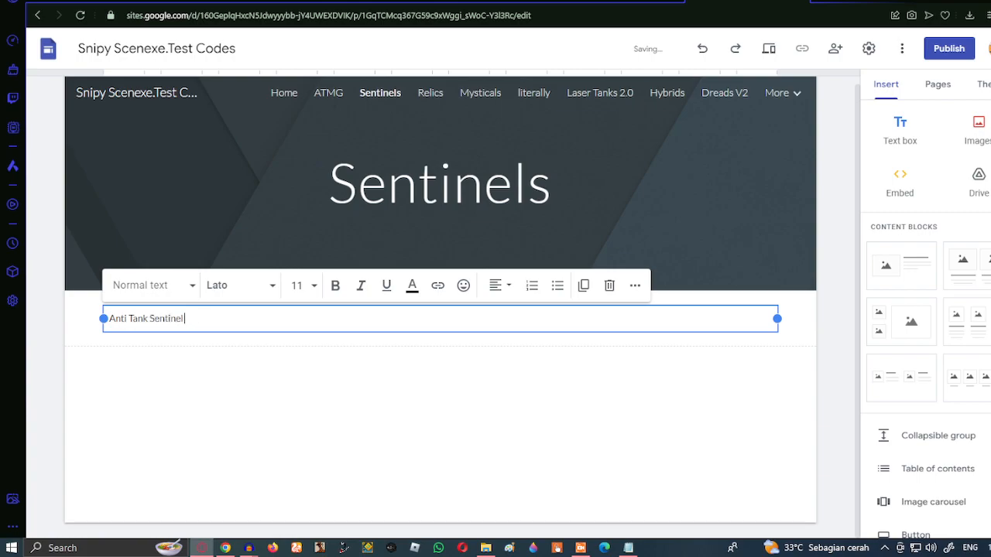
key(ctrl+v)
scroll(801, 191, down, 3)
Insert another text box, replace the open Anti Tank file with "Scenexe.Test Elite Crossbow Sentinel" and copy its full code
click(898, 133)
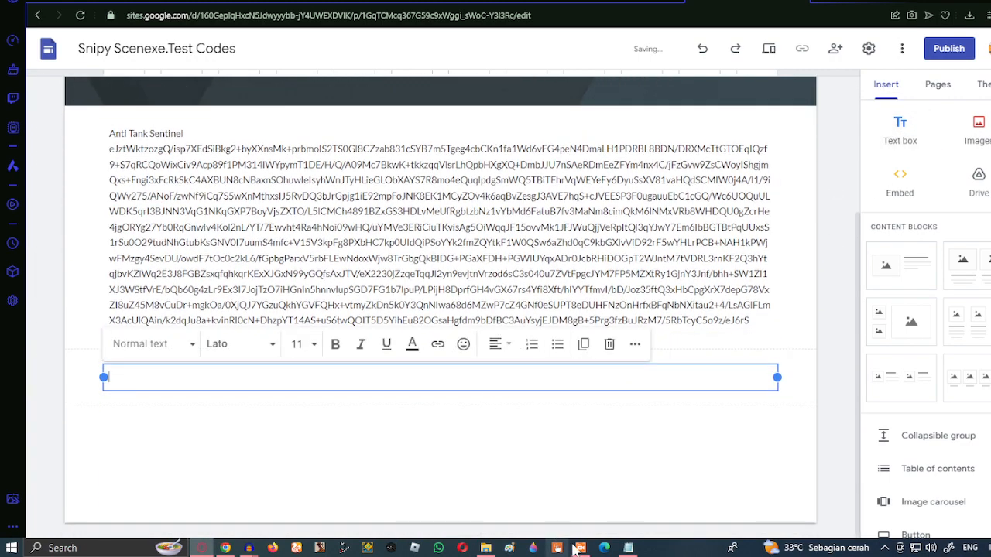
click(627, 547)
click(844, 75)
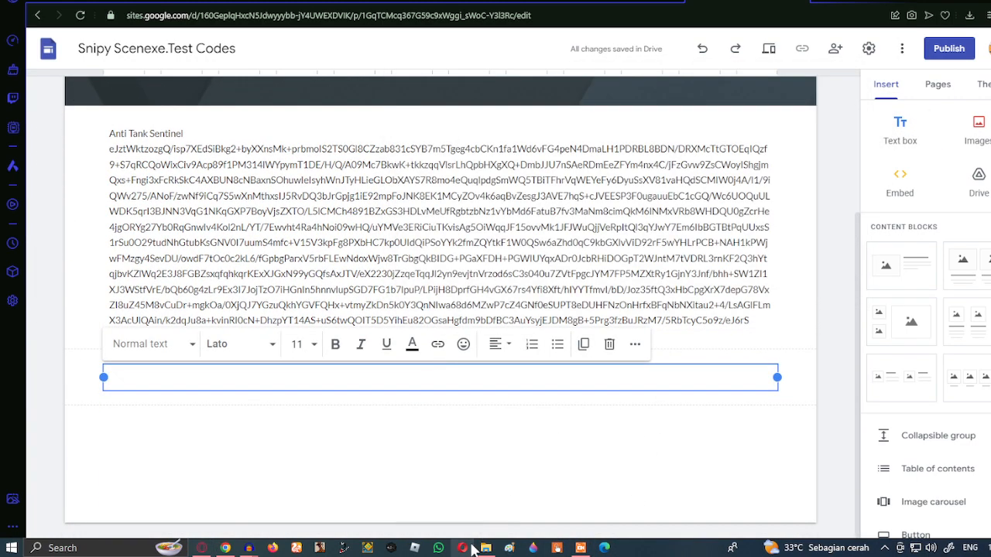
click(486, 547)
double_click(359, 147)
key(ctrl+a)
click(845, 75)
Title the empty text box "Elite Sentinel (C)" and paste the copied code below the title
click(225, 548)
text(Eli)
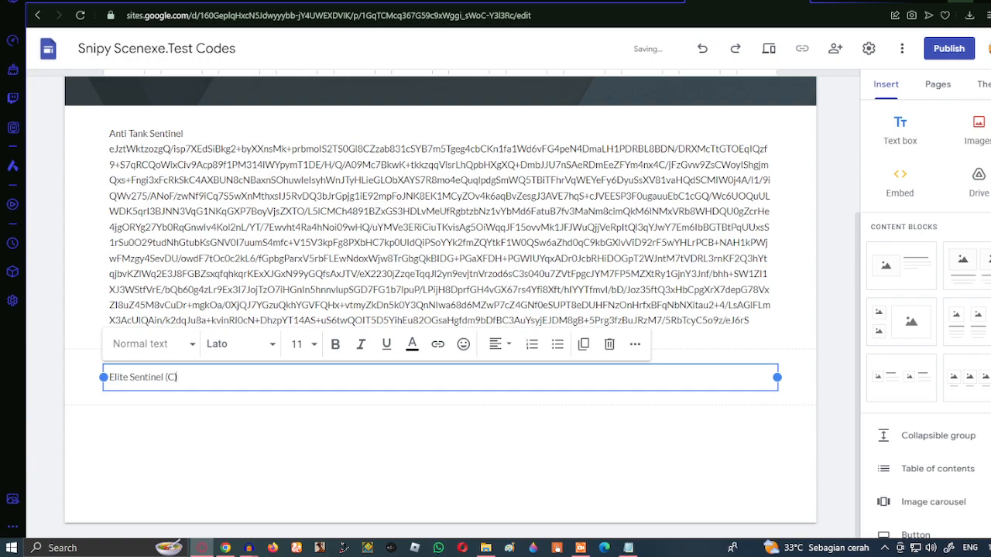
key(Return)
text(eJztmV9v2jAUxb8Kl7TKlnxlDy23eP6ULp/mvbgkgtYM3HkGLqu4rvv2kkg0A6o1kmp6hfkOPa55x6HHwgeiLkvglzIdCklCcgKdClUTkZxFJAZz2ZgSjL6/lAvowFR02kJ5isZRc34mxvficzMcV9ADM9/ktHDse3hoC0QJhuJKHx/ssjTHsKWi1uuNUgr8KPdEV5lfo/d2vE6lFoZbrDzG1cDtRb817jQwDN3VbrhJRiYGJePnVsWOFuWF0oq7WbMUufjAiBzOdzyEq6VqdaKDLAUQ79LA3pcXUaby99VUZFJOIc5X4lasbG1VeX5ZK40NLaaaQn5rM5/IfJLUWL/ExSNmWtlO5Gw9U7vQSuhJuKqMBmdRWE86DOapAmL07SPA9Yk7u6y1qHRrQI3thlf8Bm4nIFe2SBxSQZYuj7j2r2d3djD0gXkYDSvcsbHwgBf4BP6bklH0XRKrNxECWIF2Dry9xydYjA+ao/+L3uHEu16oF3Ms+Wu5a3f8mbRctjdy3h7JH+DkZi+q8gScIIH5mUxVFCUxqnjHaLLE1AdHtObVqfeeZ75nvme+Z75p8OkrPXD33WInb1GeCp7nvqd/hQLuY55uiPpZJKEuHbD1yQdDruFliPU99D30H8OSF4583d+2xl64Hvge+B3OtAu5vmWgE/DuB+zNHnPKBumg7Szv+z8ITCPM6ldRW3yMongxHUjvFDKzEU+cK+ctG6h/wifk4b/MfeLPTXwvsbqJ+EgTc+DSzD8upRGFFKCrMFR2f+kIs3fDtfDE4gu+AM2t6N5N9HhuxbTKazd2+adipnkGV7gL6XOO0ZNg89v4NHfBC5Ydkv7gVjXASNXt2ta9UZrUIrACpxtzh2s6T6pnbfDvCLYLn1fFXb3qsshLlksubfUaqFWiNcd6gQF1mDLkROcjeZ66tTm/U+yCFgd6FVmV5q+56zQqy/gMYHKpl)
Insert another text box, begin its title with "Elite Sentinel (" and copy the full code from "Scenexe.Test Elite Minigun Sentinel"
click(904, 131)
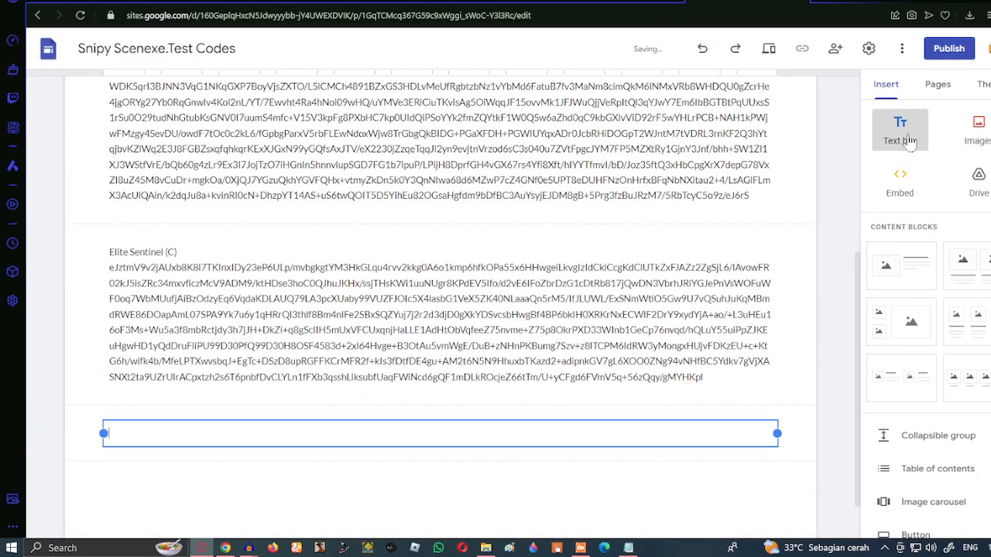
text(Elite Sentinel ()
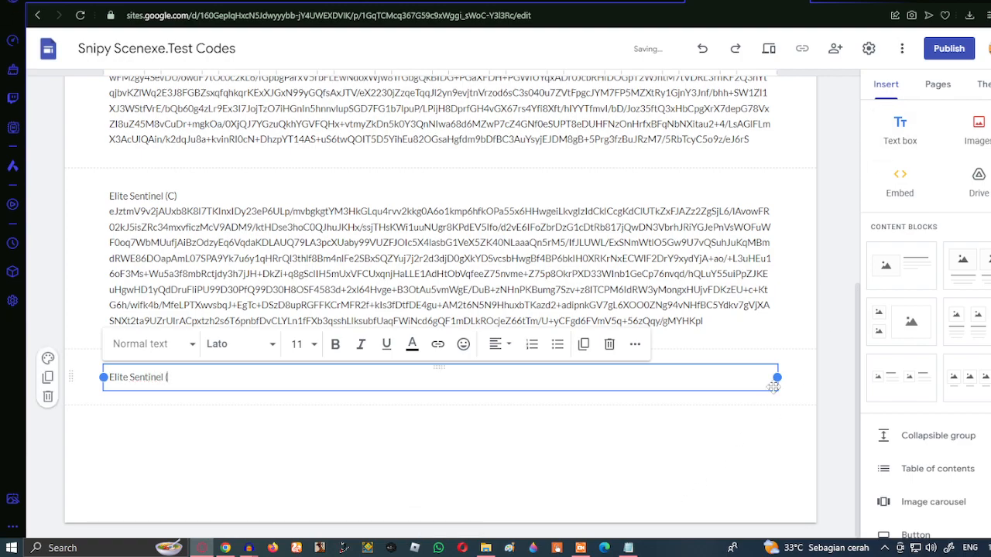
click(489, 549)
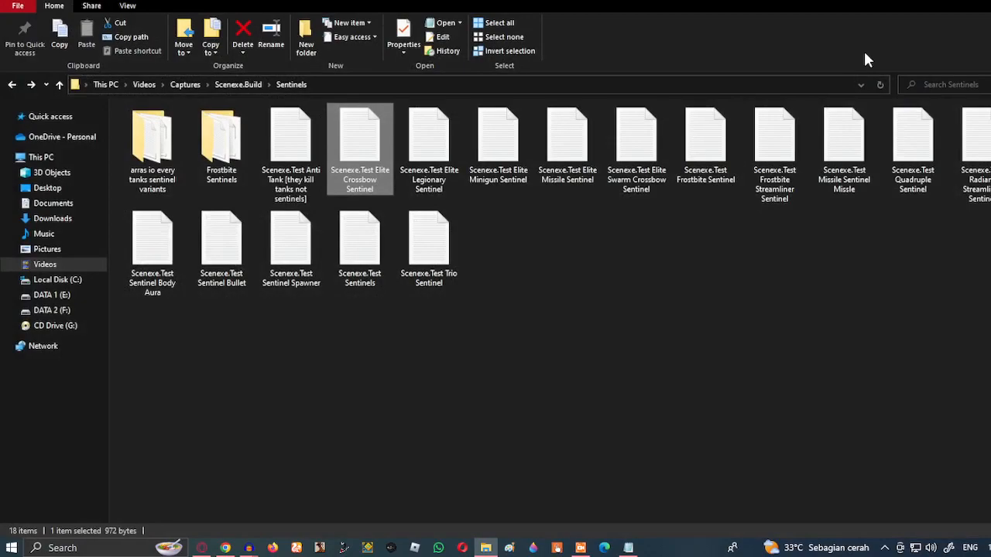
double_click(512, 159)
key(ctrl+a)
click(788, 74)
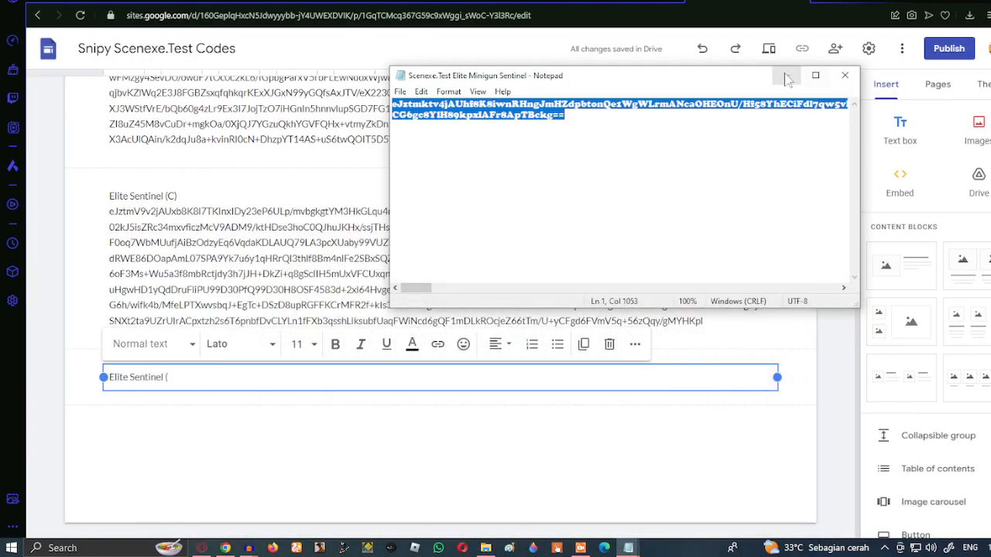
Complete the title as "Elite Sentinel (M)", paste the copied code below it, and close the open code files
click(786, 75)
text(M))
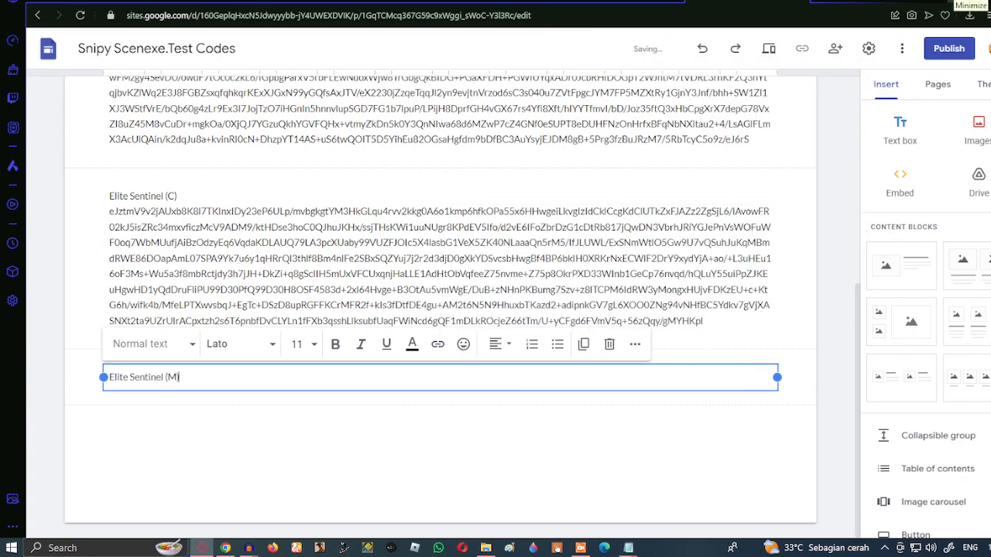
key(Return)
key(ctrl+v)
click(628, 548)
click(616, 464)
click(687, 464)
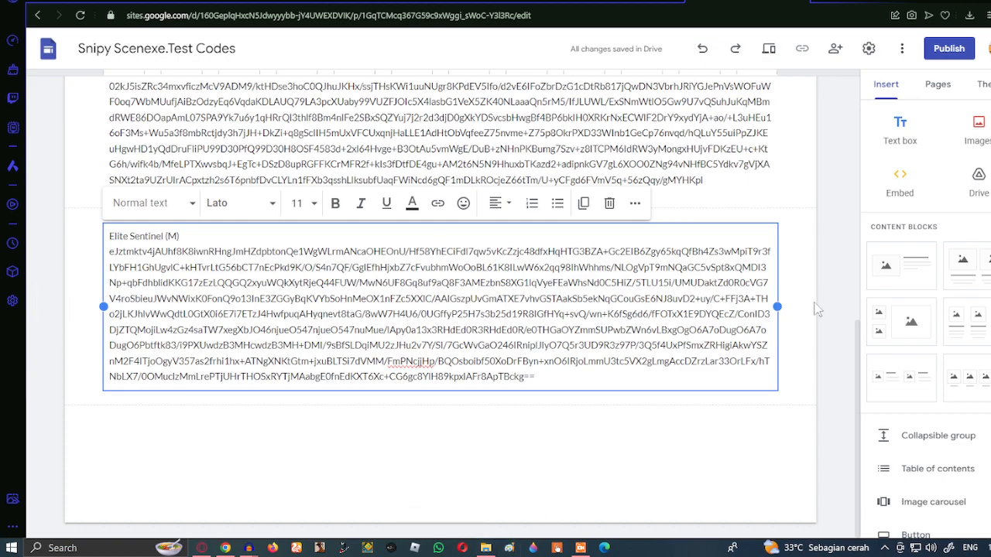
Insert another text box, begin its title with "Elite Sentinel (" and copy the full code from "Scenexe.Test Elite Missile Sentinel"
click(905, 131)
text(Elite Sentinel ()
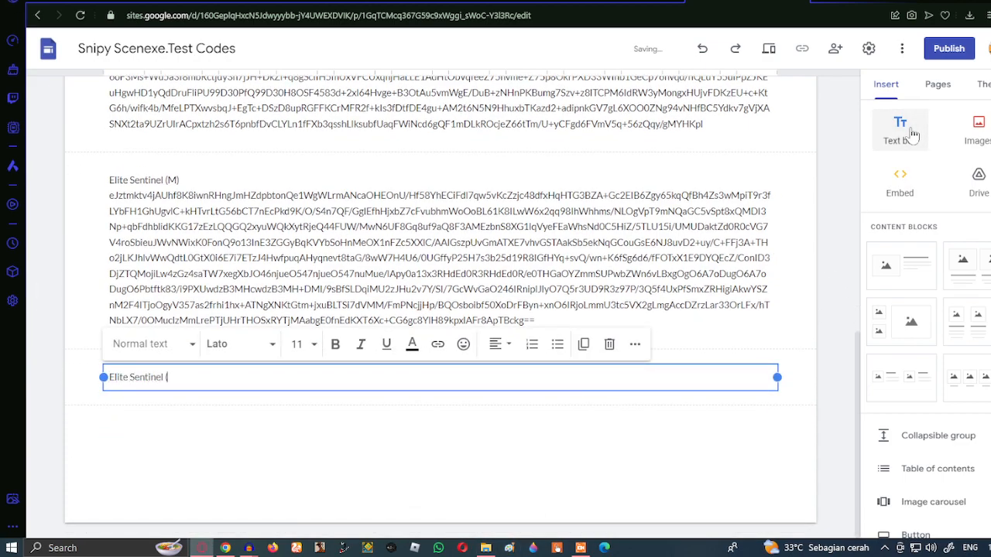
click(485, 548)
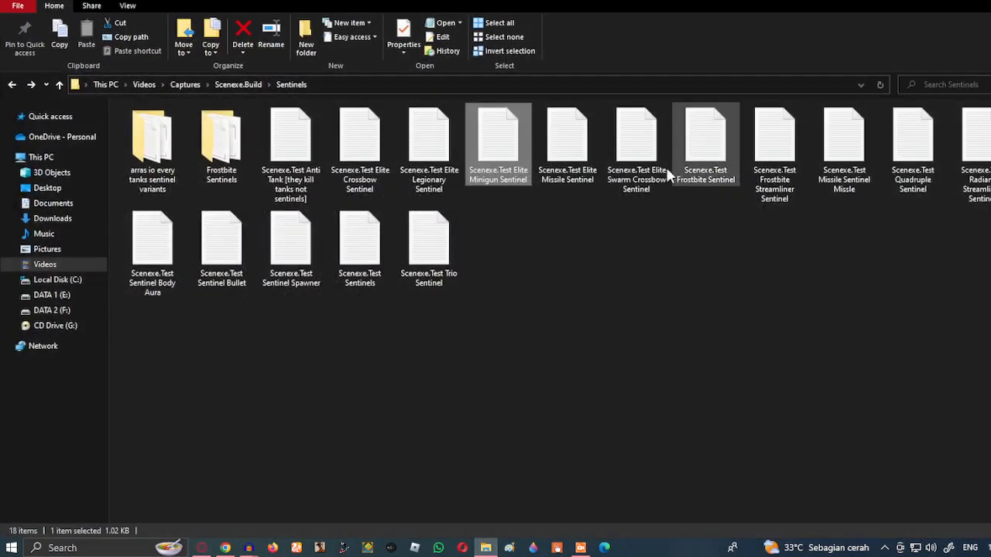
double_click(587, 170)
key(ctrl+a)
click(786, 75)
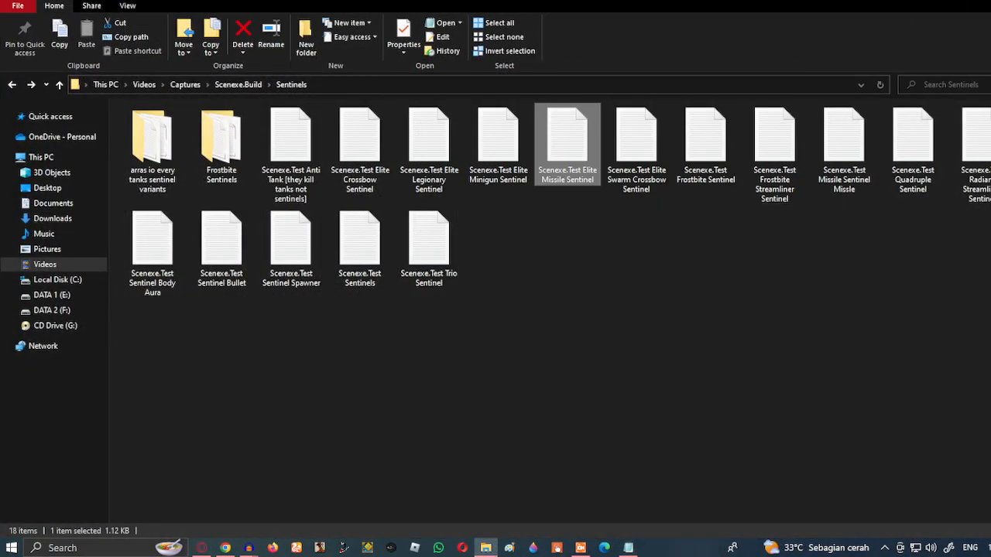
Complete the title as "Elite Sentinel (MS)" and paste the copied code below it
click(953, 1)
text(MS)
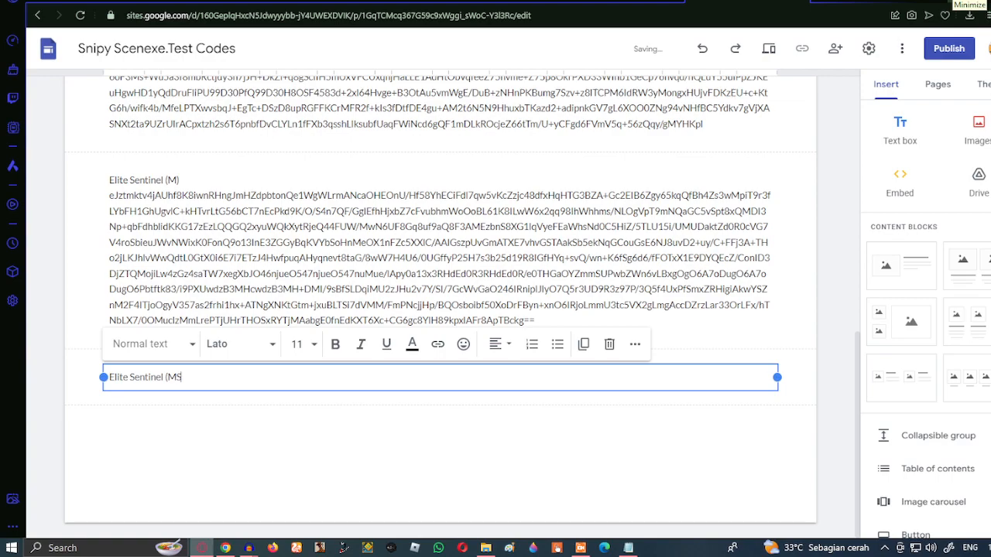
text())
key(Return)
key(ctrl+v)
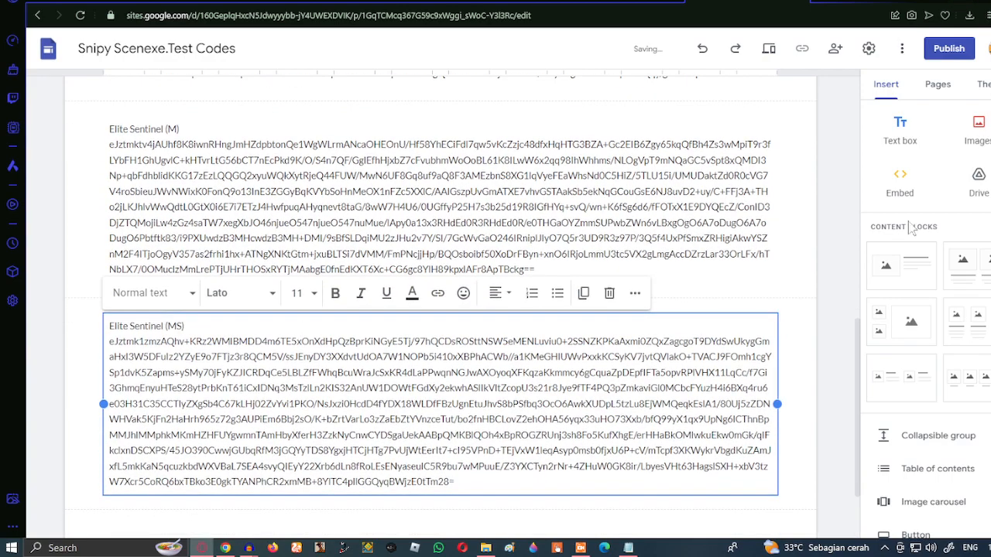
scroll(908, 228, down, 5)
scroll(703, 433, down, 2)
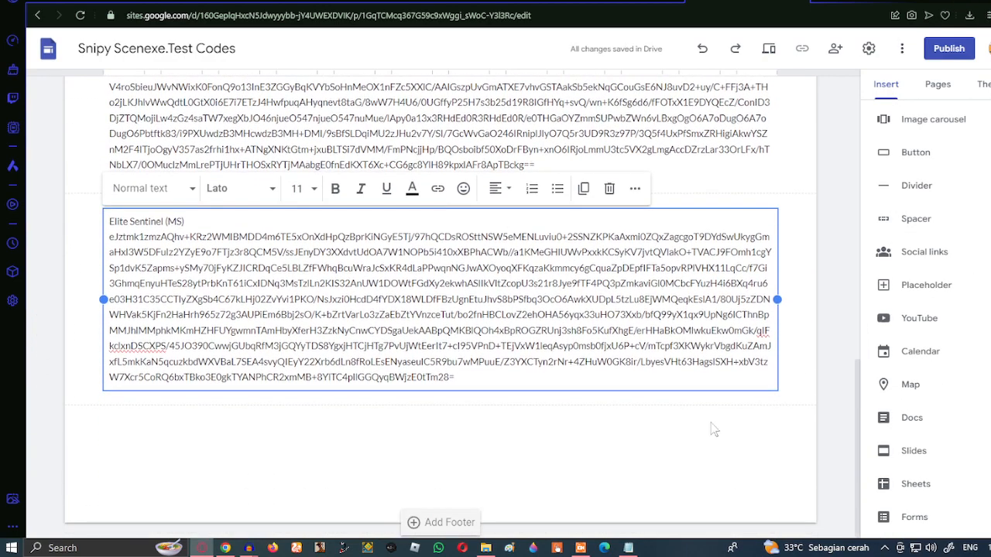
scroll(920, 158, up, 4)
scroll(920, 159, up, 2)
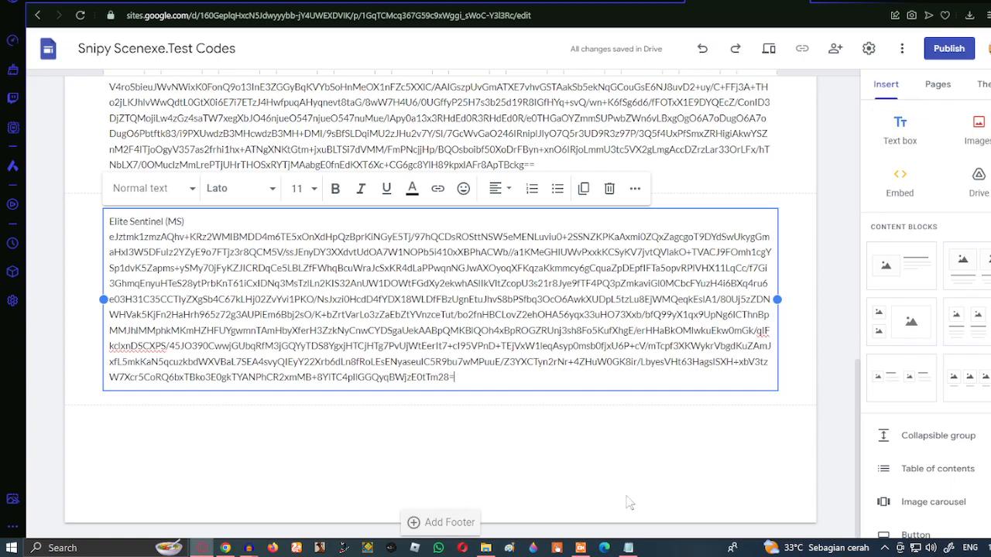
Close the Elite Missile Sentinel note and add an empty text box below the Elite Sentinel (MS) code
click(628, 548)
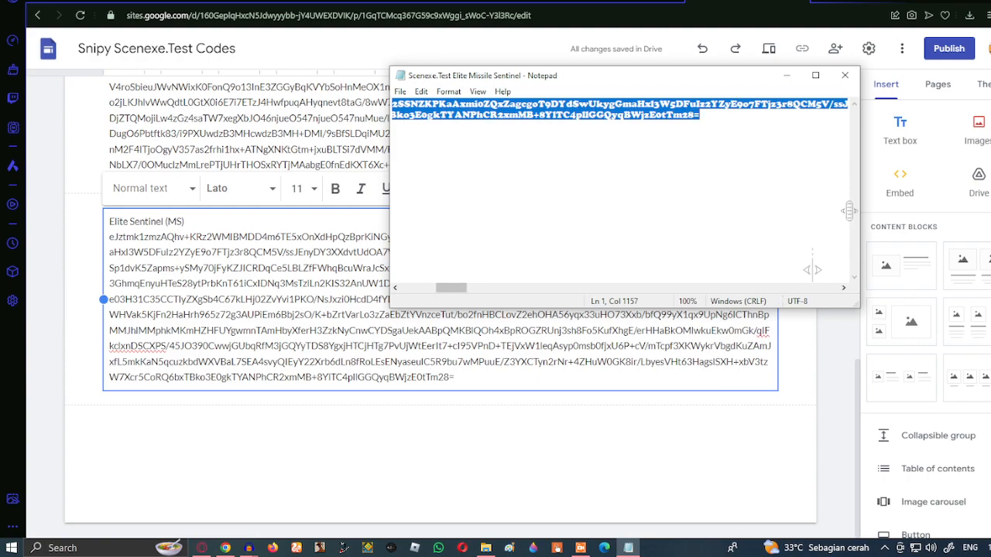
click(846, 71)
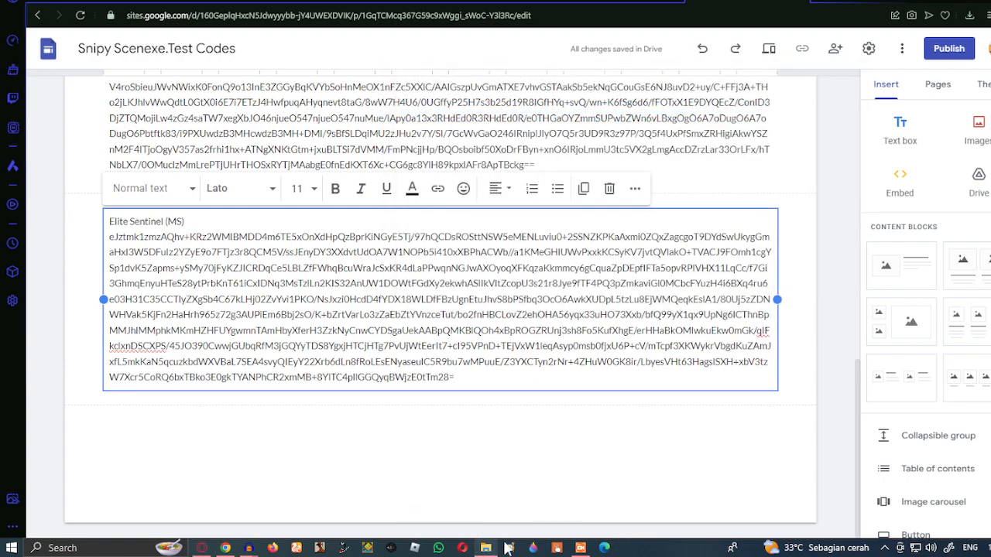
click(608, 470)
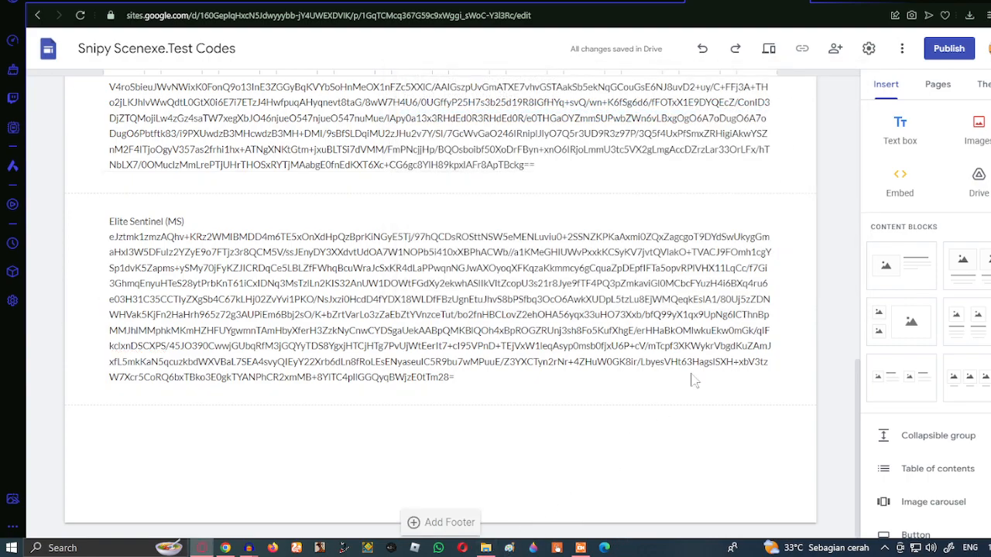
click(902, 132)
Switch to the Sentinels folder in File Explorer and copy the entire code from the Scenexe.Test Frostbite Sentinel text file
click(488, 549)
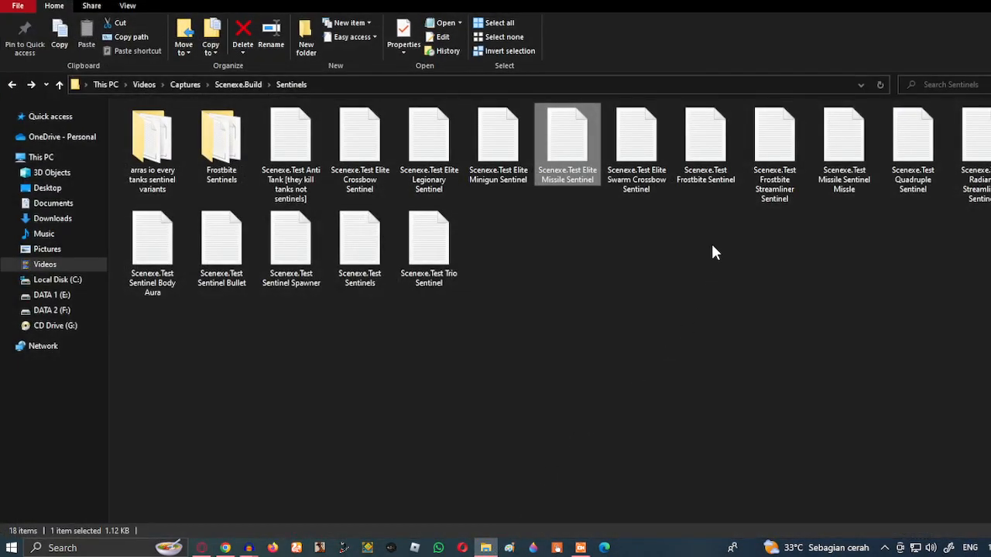
double_click(664, 158)
click(845, 76)
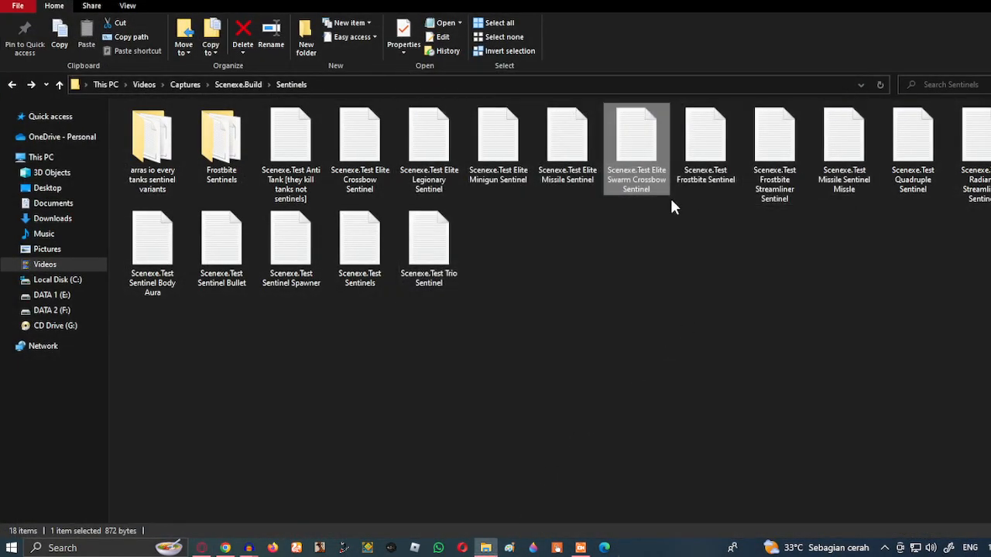
double_click(706, 155)
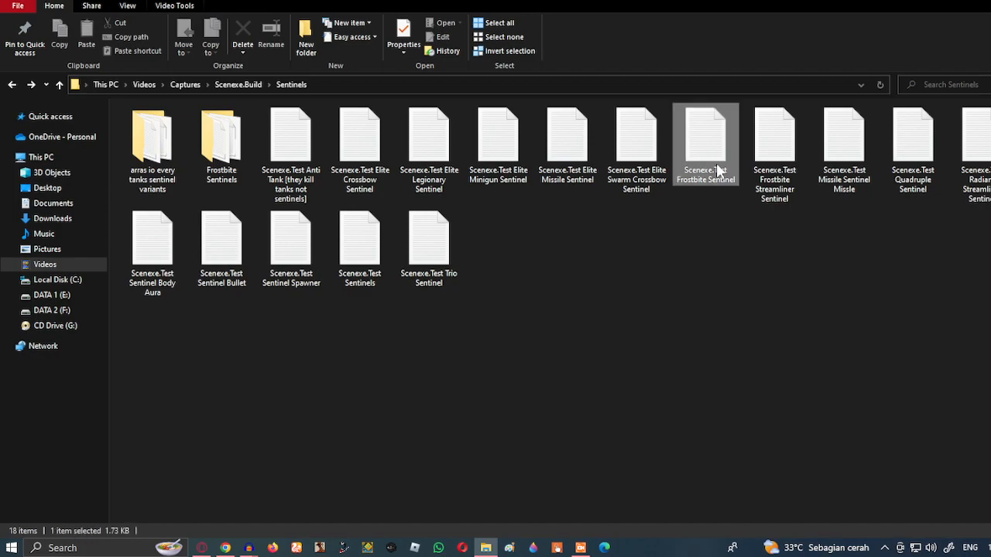
key(ctrl+a)
click(787, 75)
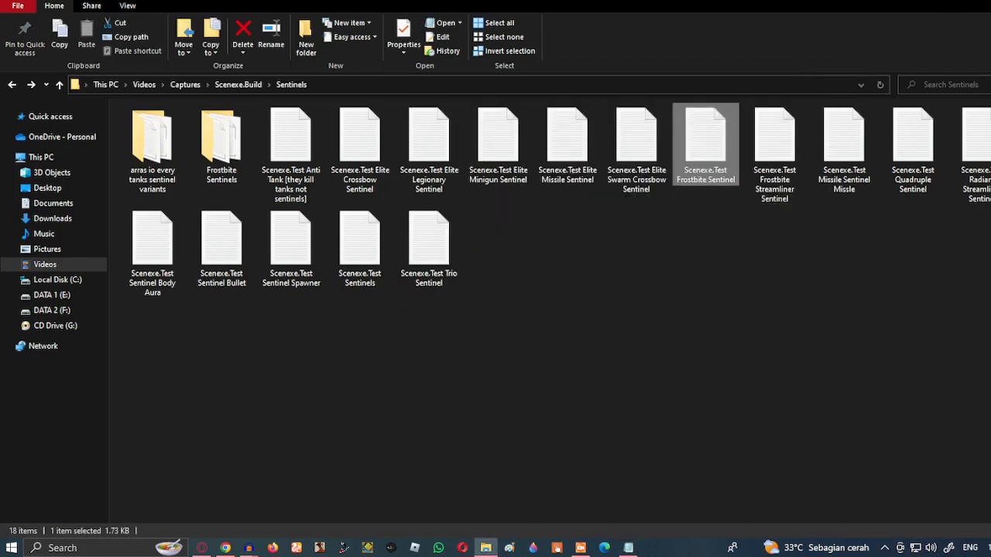
Back on the Google Sites page, head the empty text box "FrostBite" and paste the copied code on the line below
key(alt+Tab)
text(Fros)
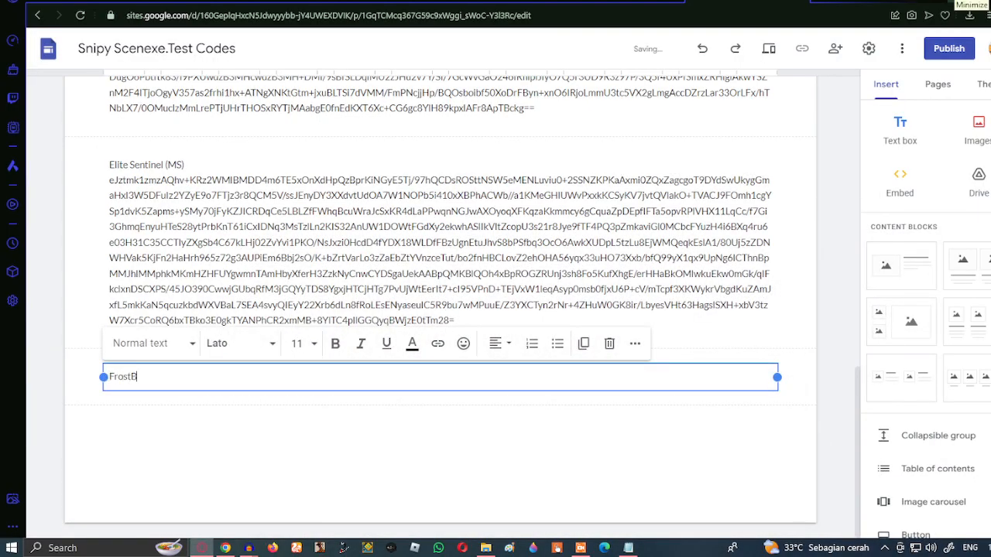
text(tBite)
key(Return)
key(ctrl+v)
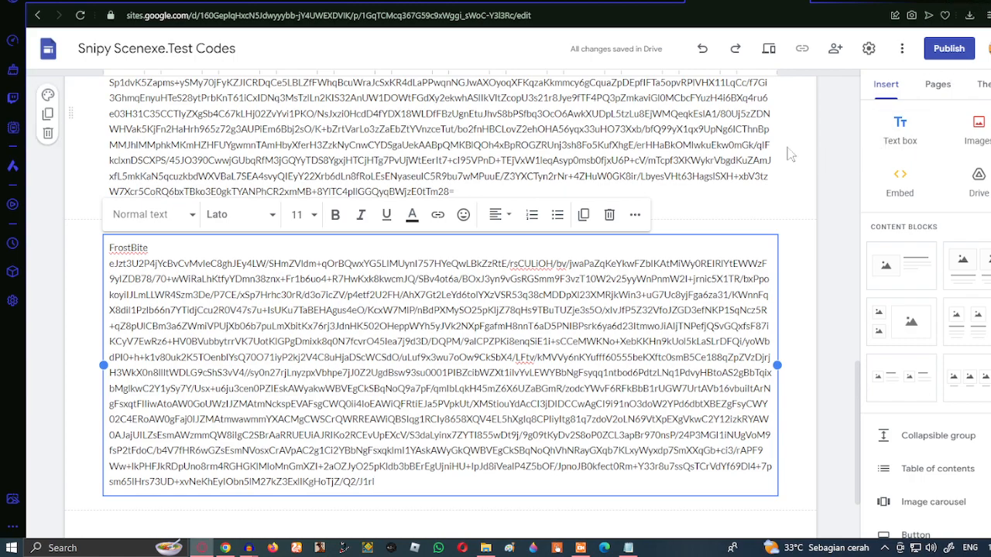
Add an empty text box below the FrostBite code and close the Frostbite Sentinel note
click(900, 130)
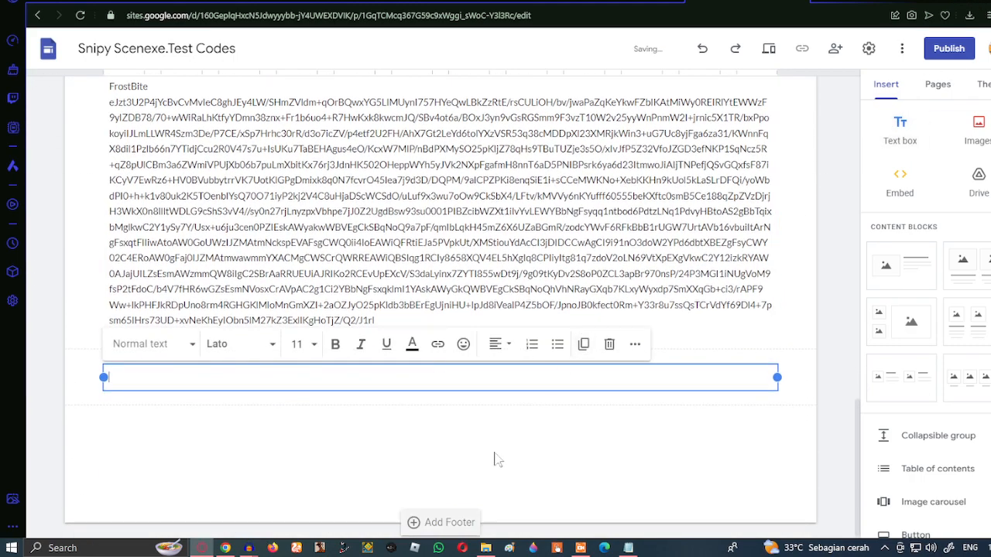
click(487, 548)
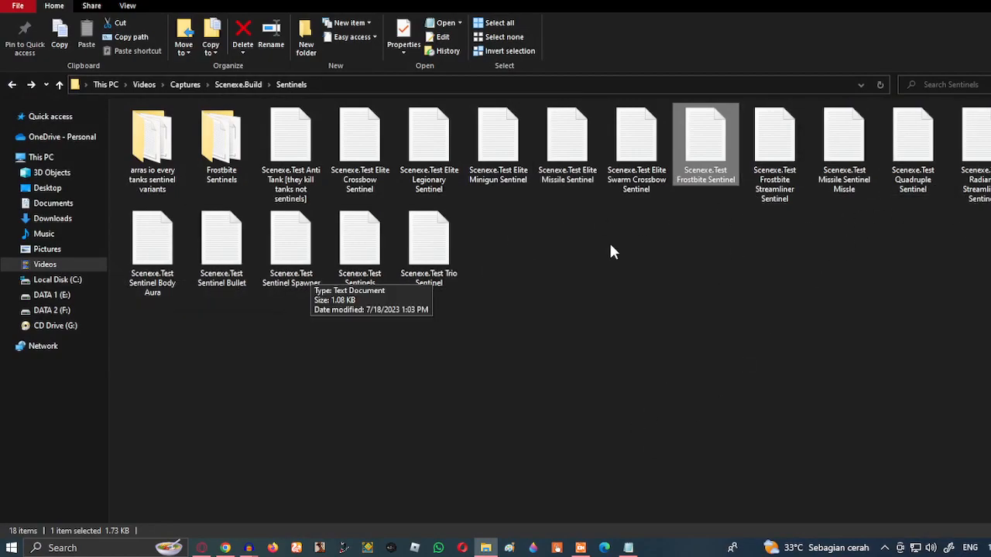
click(629, 548)
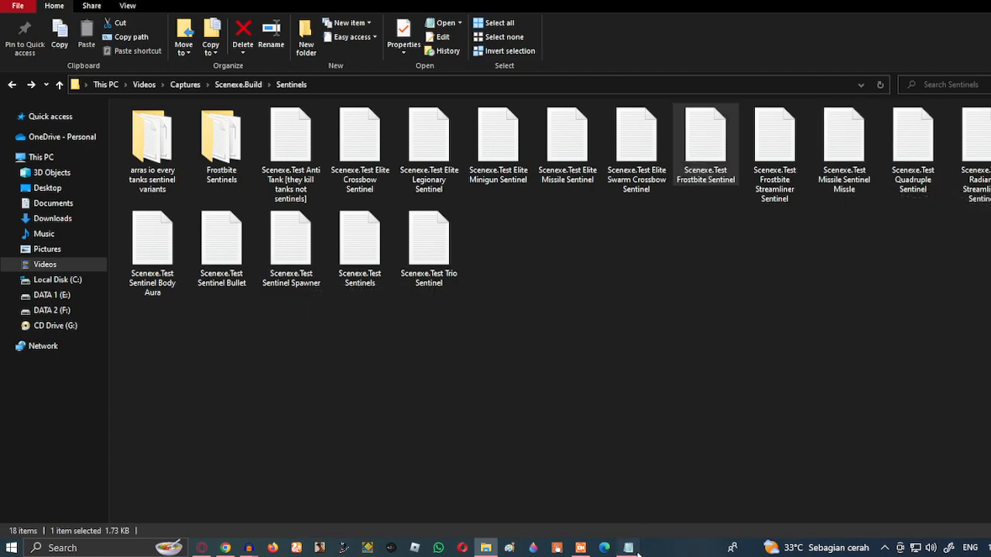
click(850, 75)
Copy the entire code from the Scenexe.Test Quadruple Sentinel text file in the Sentinels folder
double_click(912, 155)
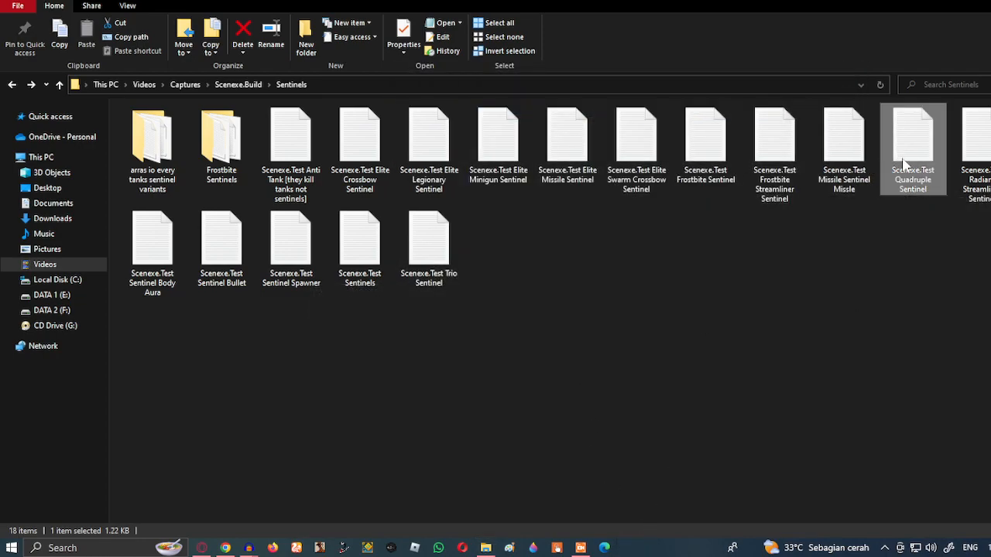
key(ctrl+a)
click(787, 75)
Return to the site page, head the empty text box "Quadruple Sentinel" and paste the copied code on the line below
click(956, 3)
text(Quadrupl)
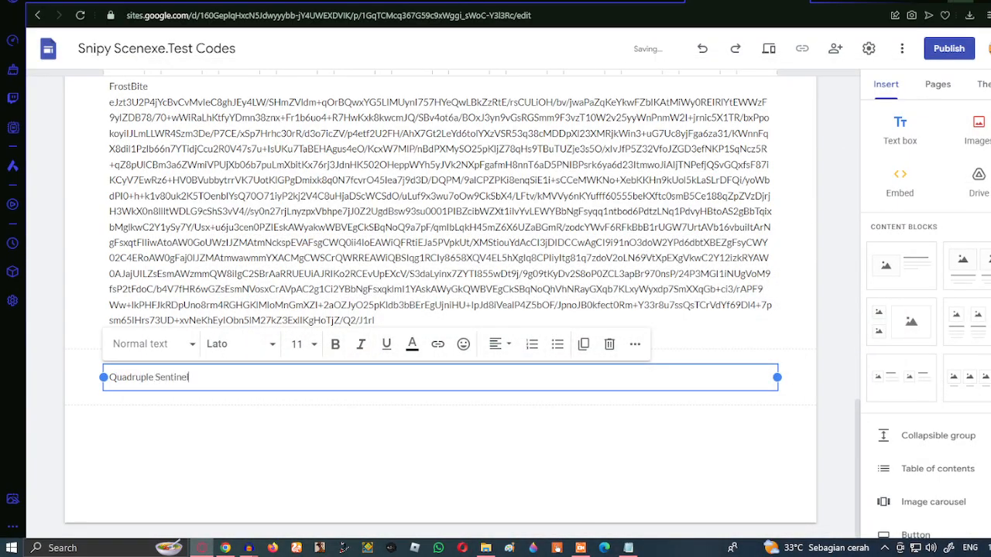
text(e Sentinel)
key(Return)
key(ctrl+v)
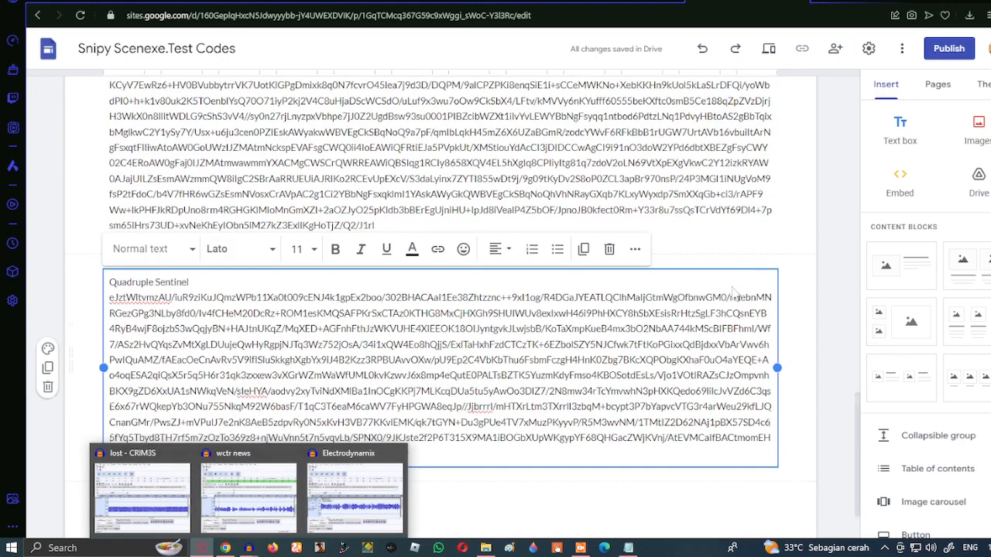
Add an empty text box below the Quadruple Sentinel code and close the Quadruple Sentinel note
scroll(814, 320, down, 3)
click(900, 128)
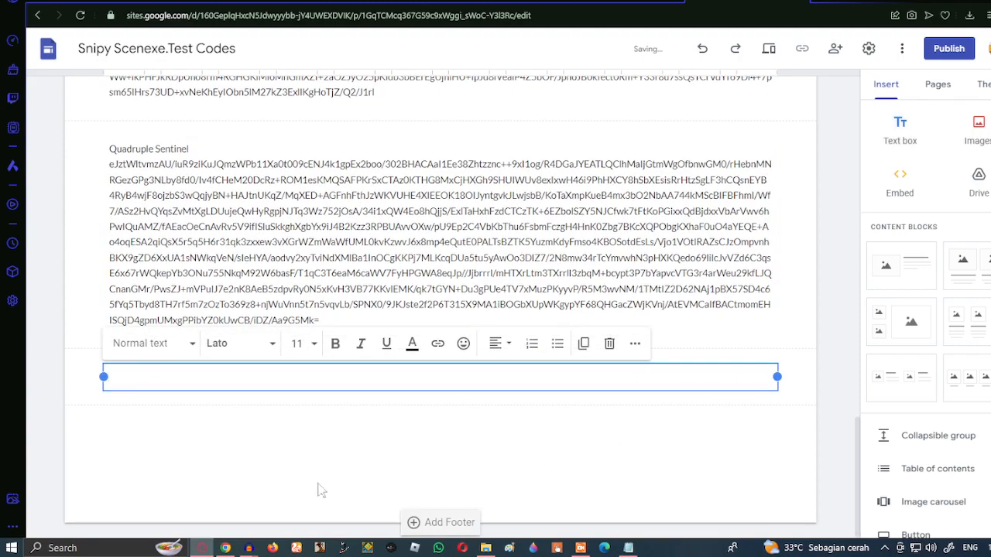
click(580, 548)
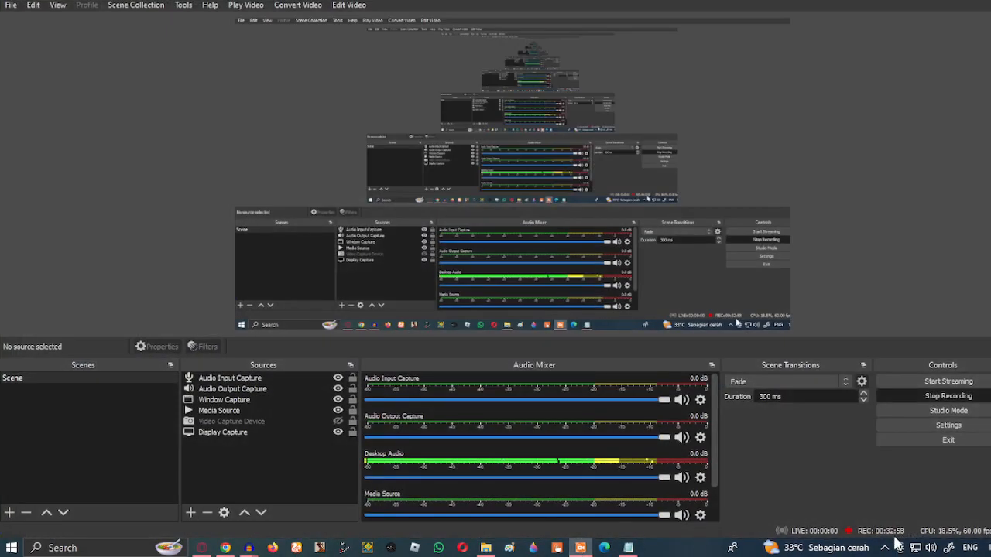
click(959, 1)
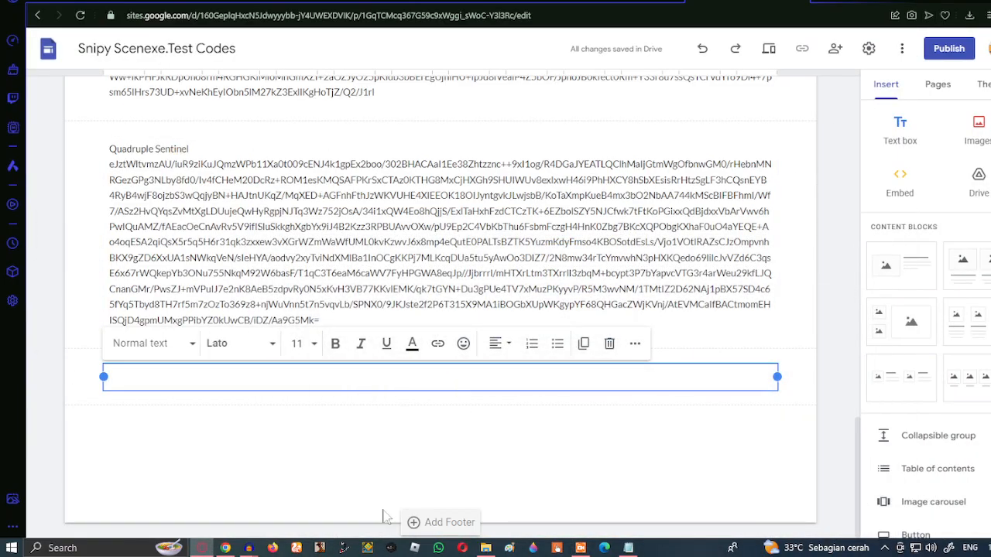
click(629, 548)
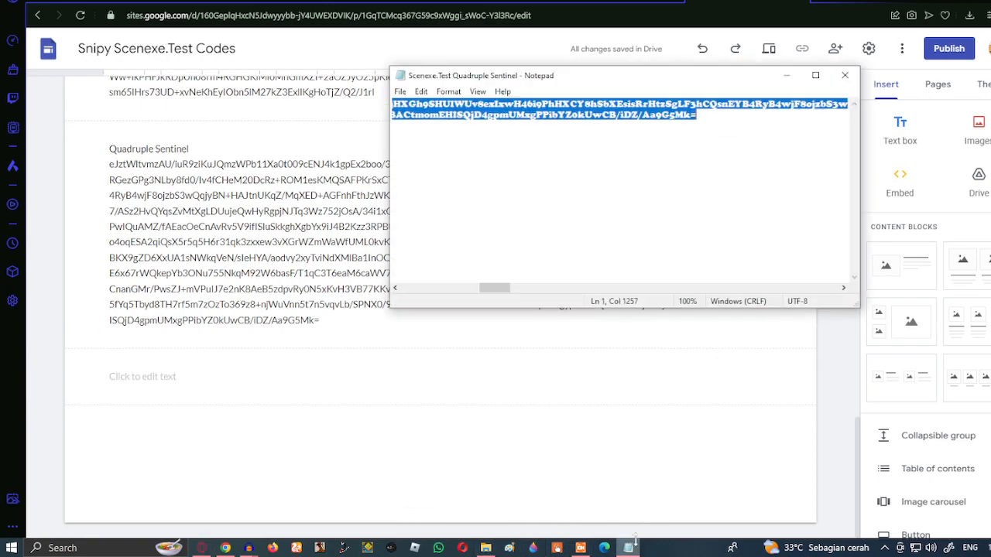
click(787, 75)
click(629, 548)
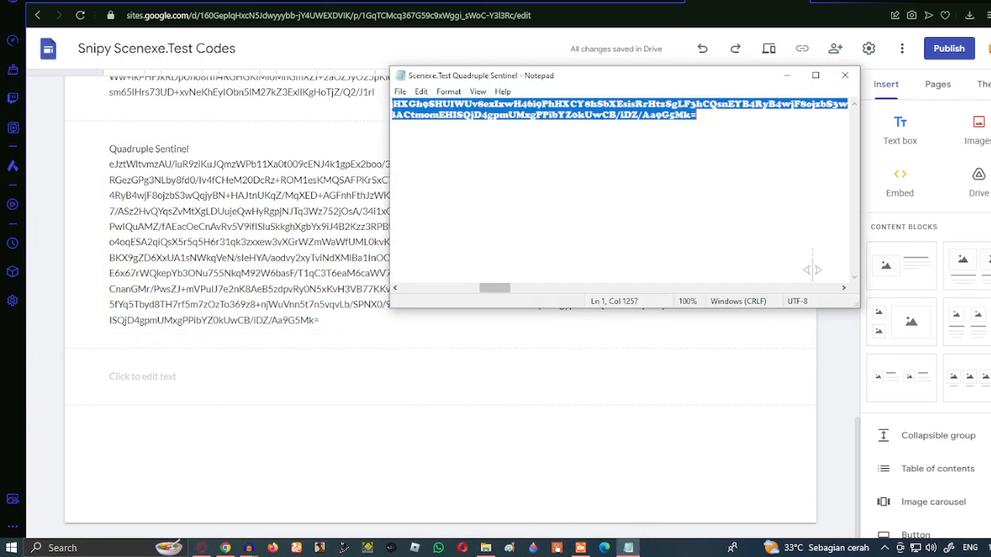
click(844, 75)
Switch to the Sentinels folder and copy the entire code from the Scenexe.Test Radiant Streamliner Sentinel text file
click(486, 548)
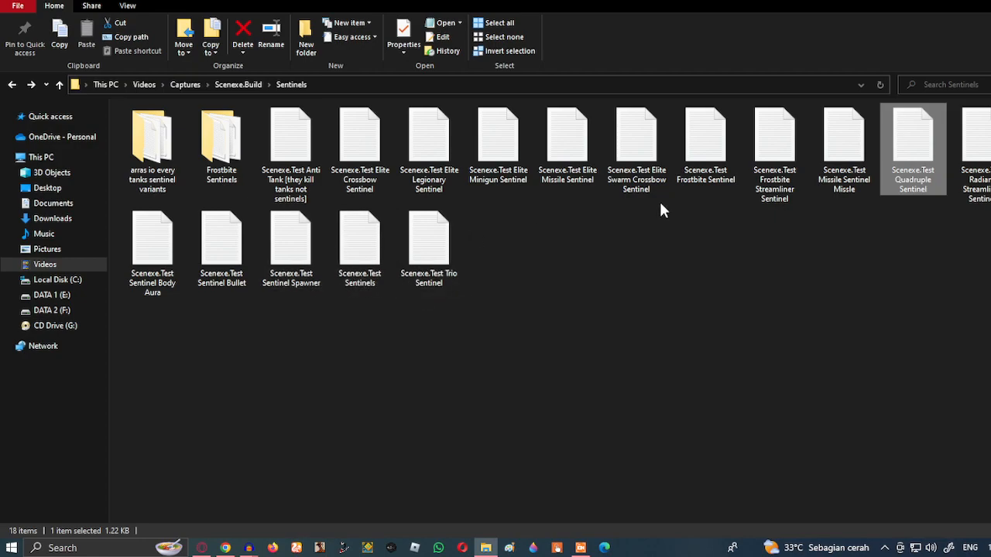
double_click(975, 155)
key(ctrl+a)
click(787, 75)
On the site page, head the empty text box "Radiant Streamliner Sentinel" and paste the copied code on the line below
click(955, 2)
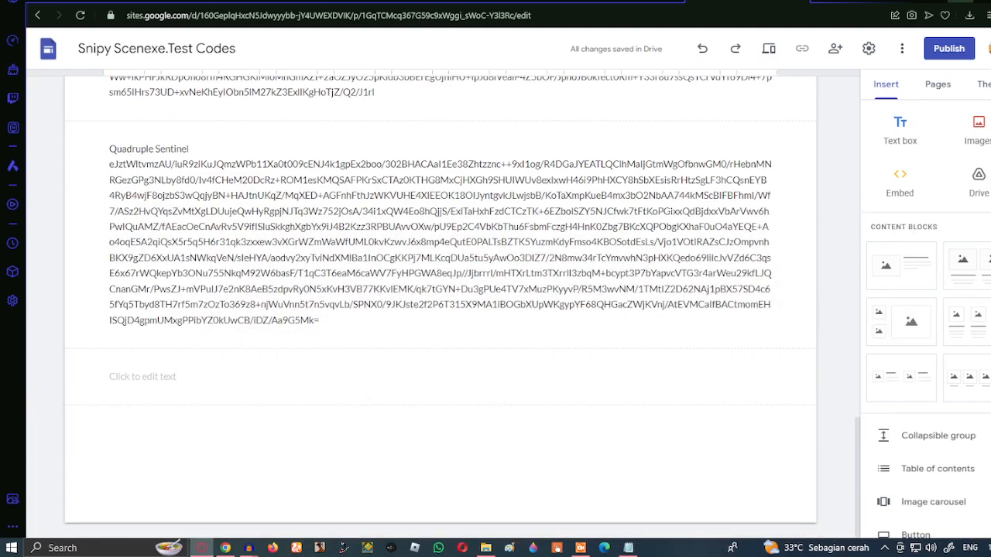
click(143, 376)
text(Radiant Stream)
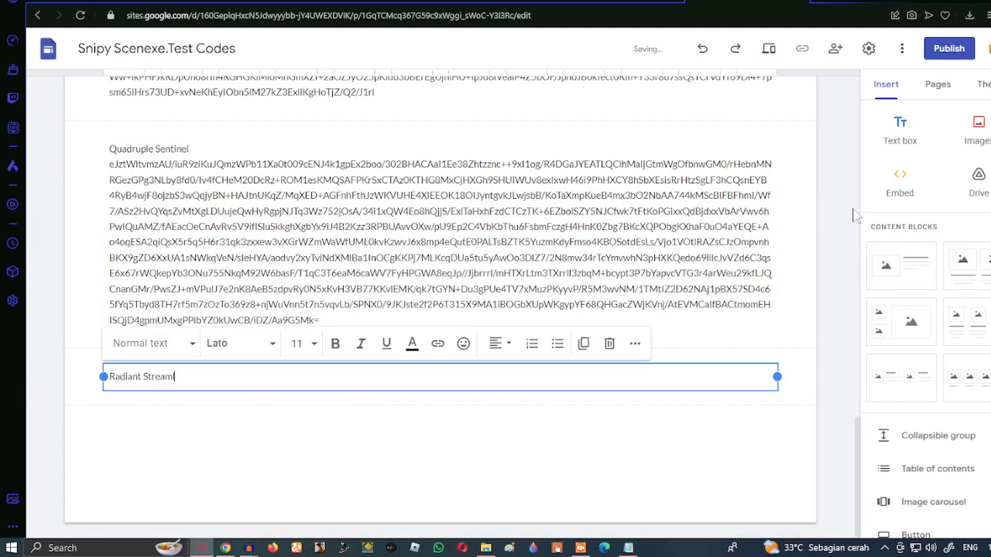
text(liner Sentinel)
key(Return)
key(ctrl+v)
Add an empty text box below the Radiant Streamliner Sentinel code and copy the entire code from the Scenexe.Test Sentinels text file
click(901, 130)
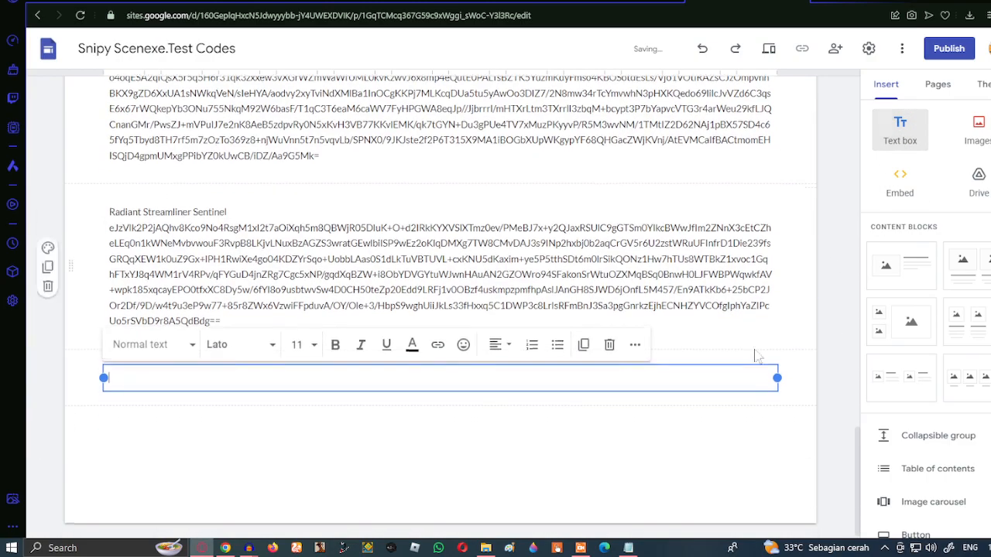
click(488, 548)
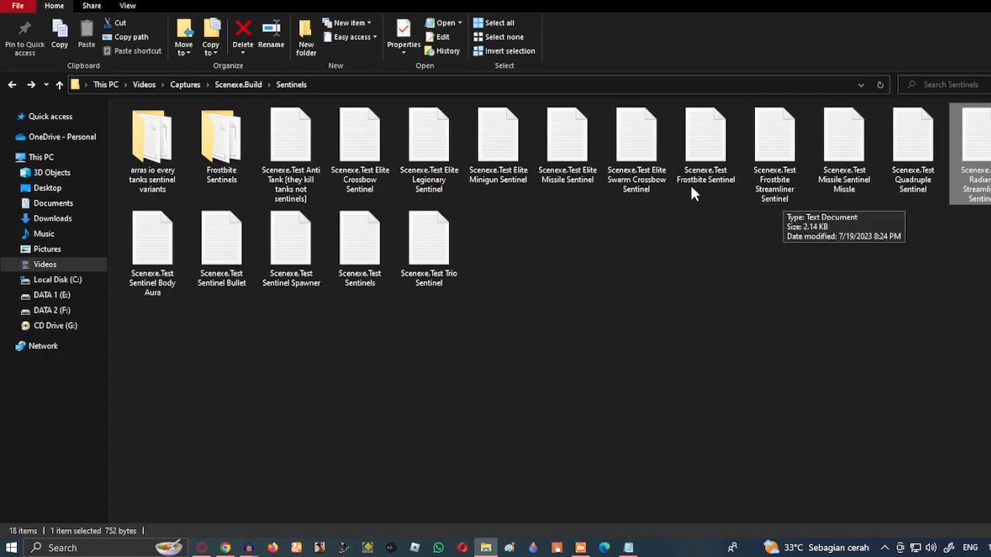
double_click(436, 257)
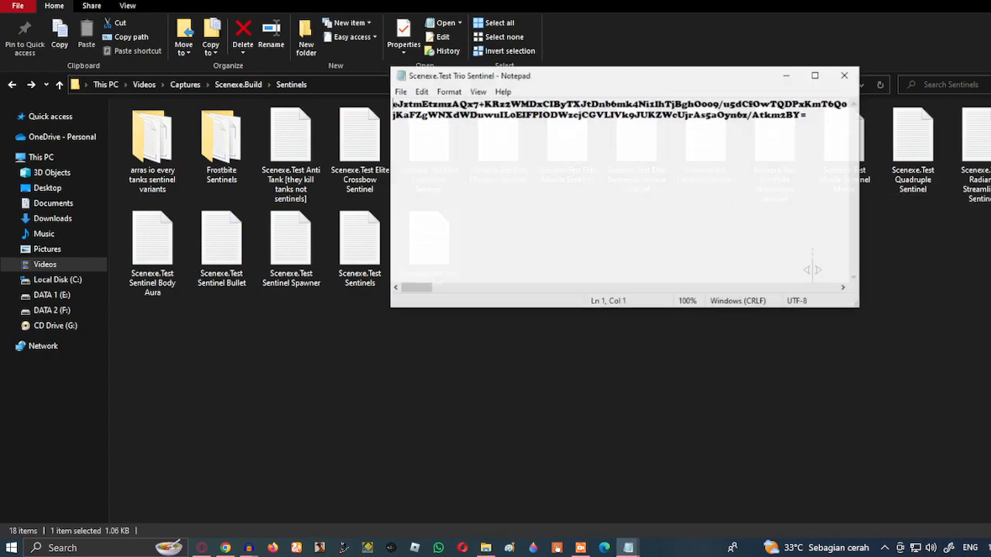
click(844, 75)
double_click(359, 246)
key(ctrl+a)
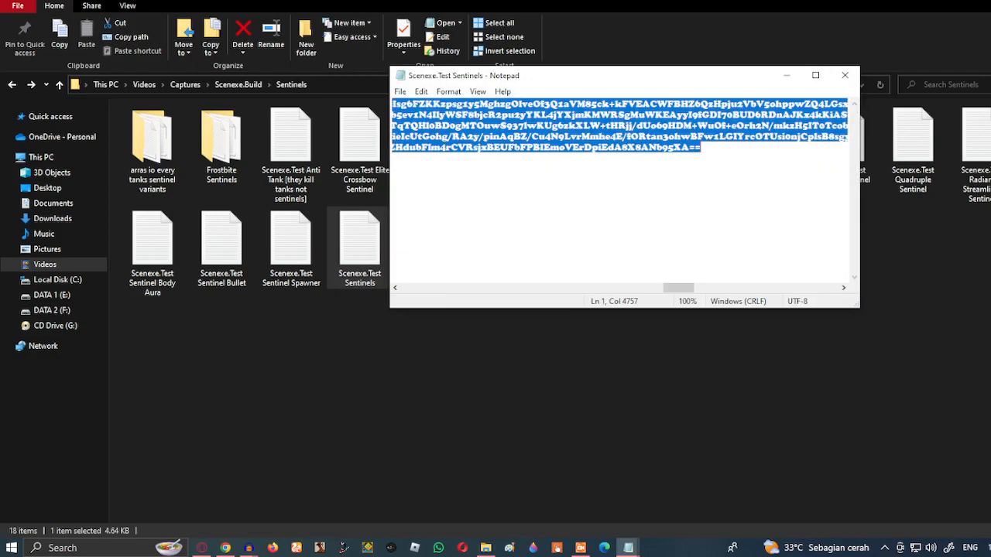
click(779, 80)
Close the open notes, then fill the empty text box with the heading "Sentinel" and the copied Sentinels code
key(alt+Tab)
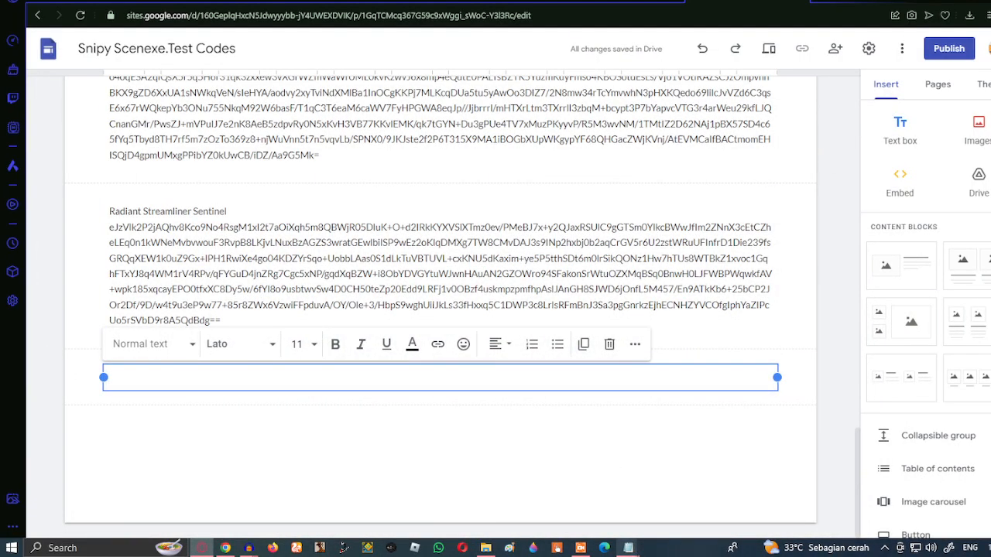
mouse_move(628, 548)
click(615, 461)
click(687, 461)
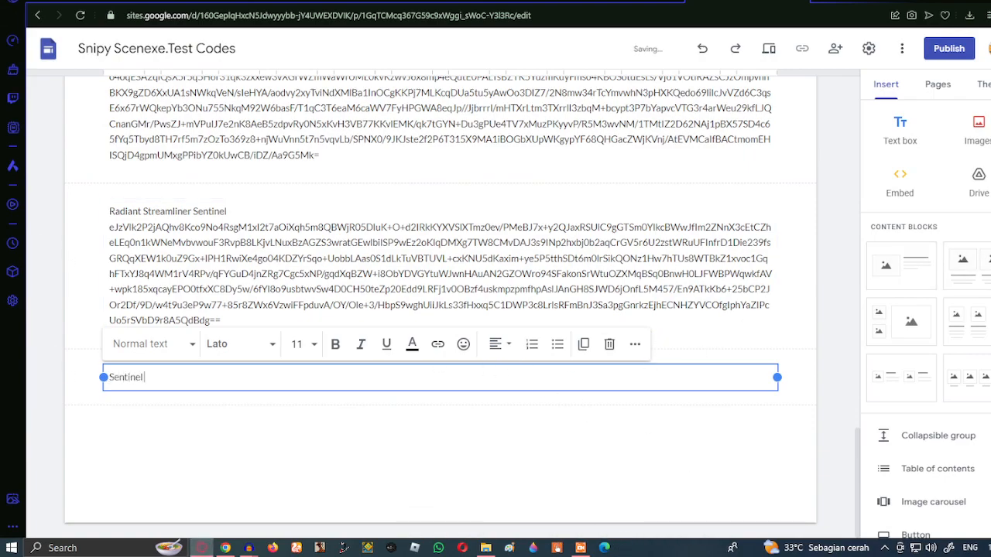
key(ctrl+v)
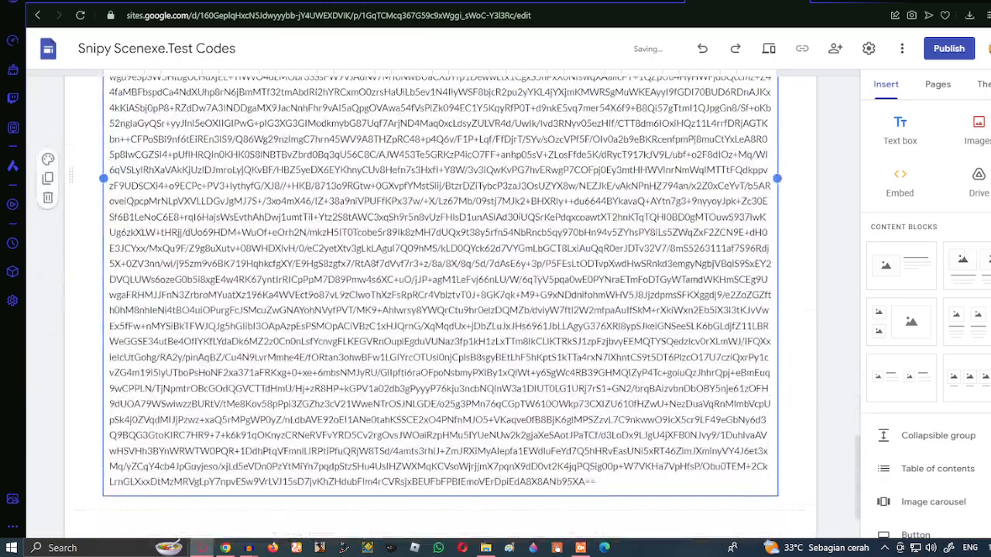
Add a text box headed "Trio Sentinel" below the last code and copy the entire code from the Scenexe.Test Trio Sentinel file
click(900, 132)
text(Sentinel)
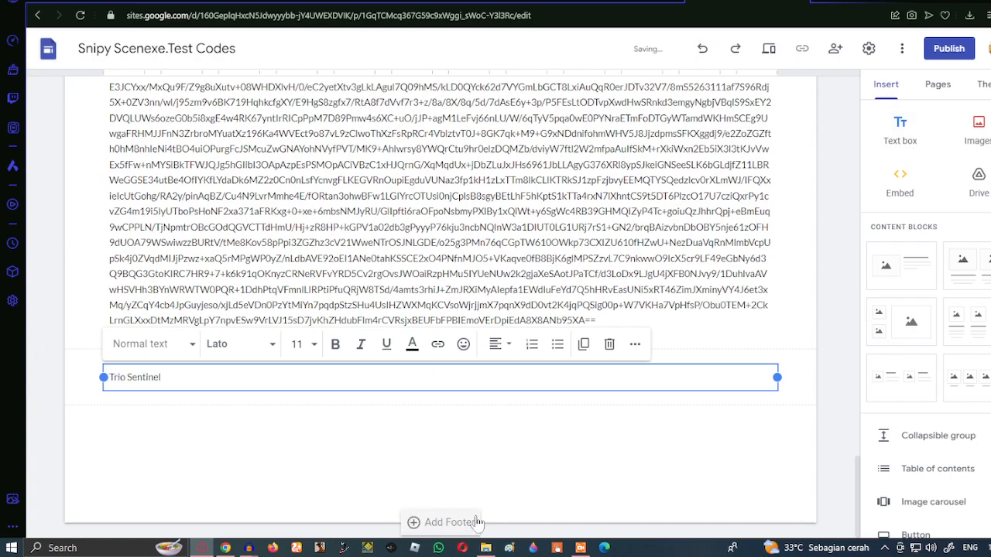
click(486, 548)
click(445, 262)
key(ctrl+a)
click(787, 77)
Minimize the folder window and paste the copied code under the "Trio Sentinel" heading on the site page
click(990, 0)
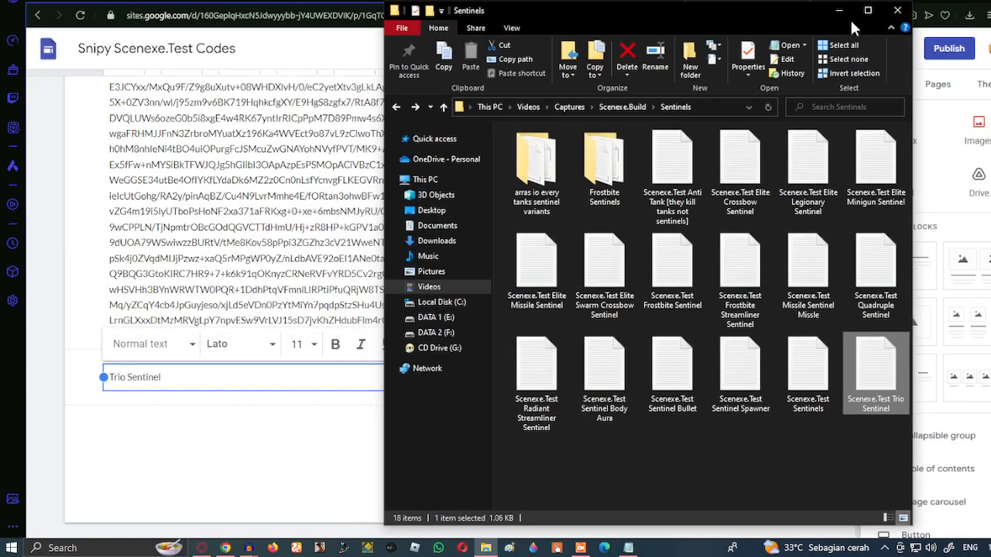
click(863, 3)
click(967, 0)
key(ctrl+v)
scroll(782, 247, down, 5)
scroll(906, 157, down, 5)
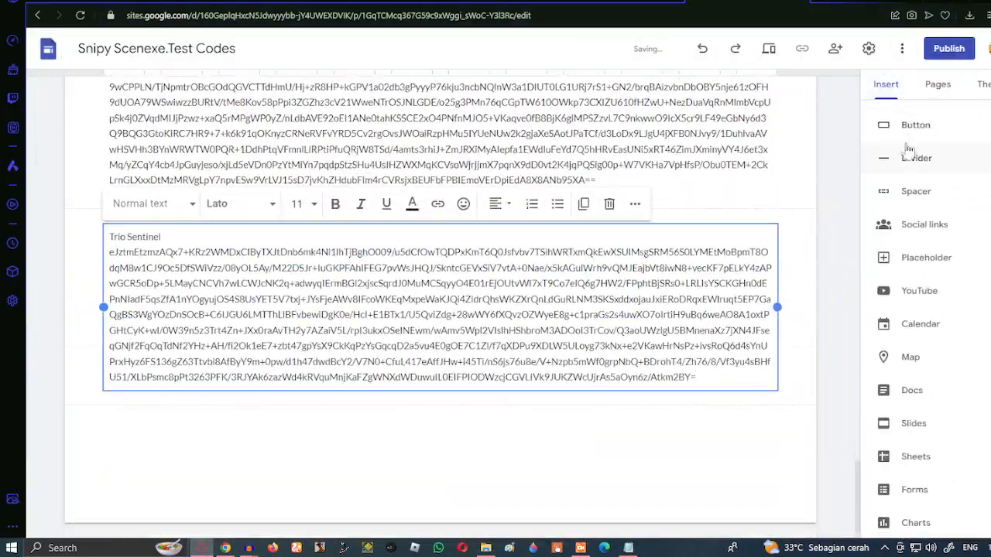
scroll(840, 219, up, 12)
scroll(912, 219, up, 5)
scroll(799, 223, down, 12)
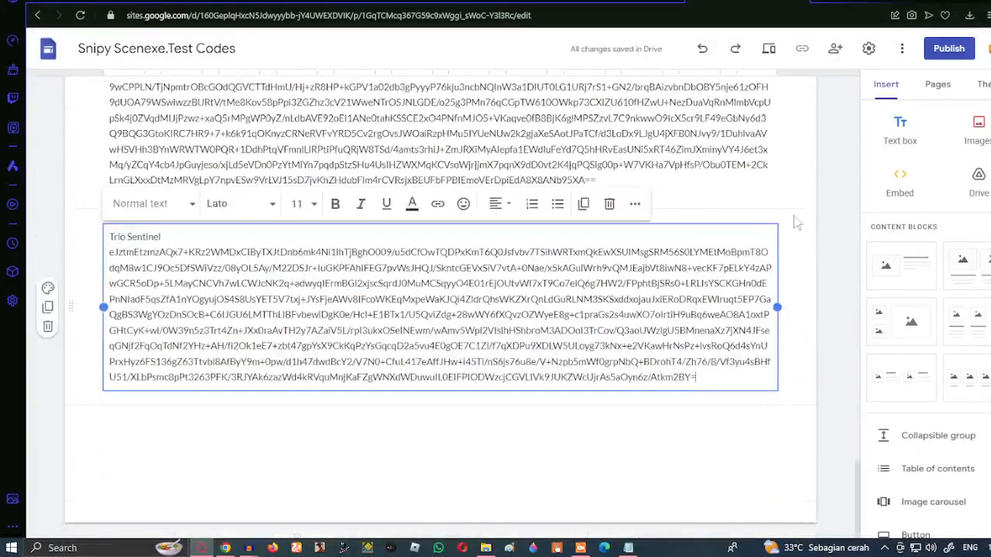
Add a text box headed "Frostbite Streamliner" below the Trio Sentinel code, and open the Frostbite Sentinels folder
click(898, 132)
click(485, 548)
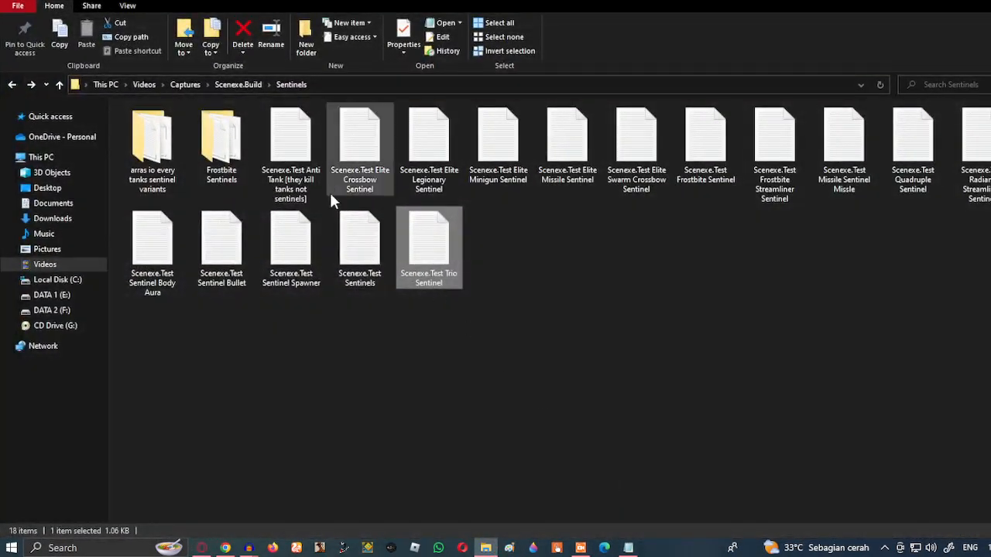
click(628, 548)
click(787, 75)
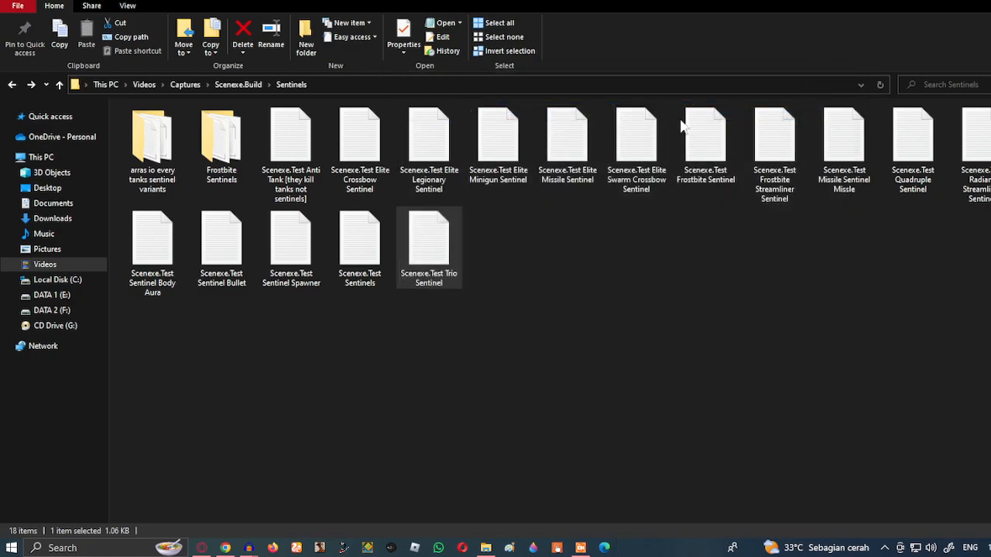
double_click(225, 171)
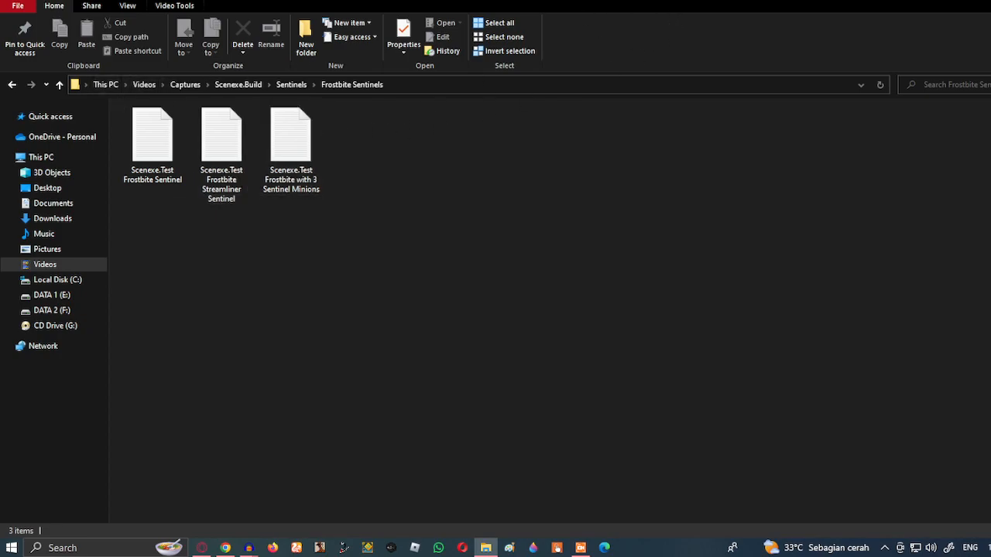
click(943, 2)
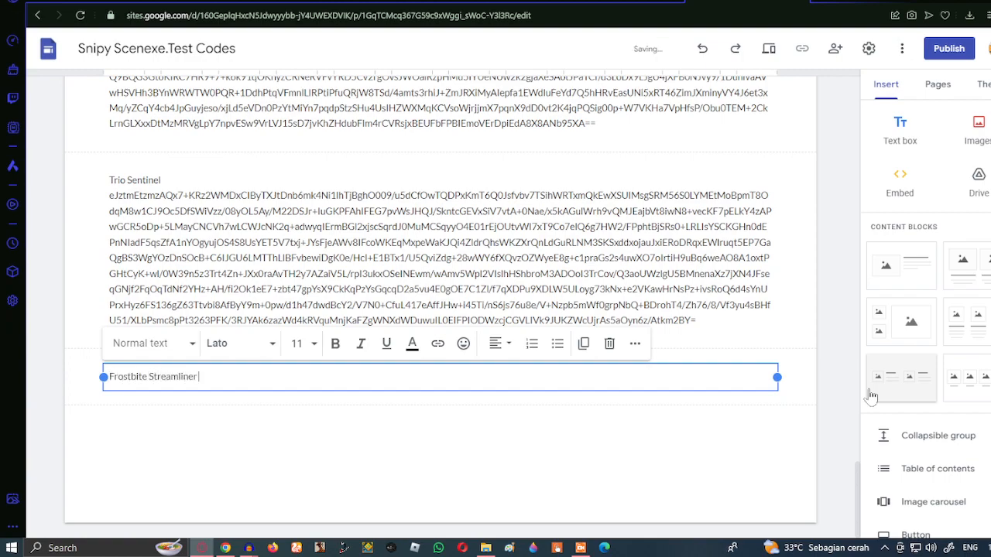
Copy the entire code from the Scenexe.Test Frostbite Streamliner Sentinel file and paste it under the "Frostbite Streamliner" heading
click(485, 547)
click(240, 114)
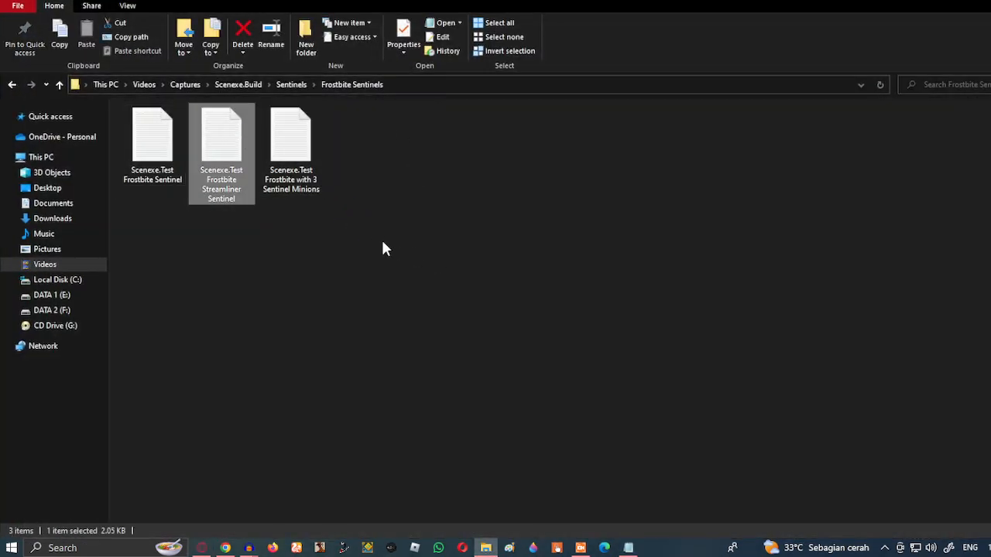
click(629, 548)
key(ctrl+a)
key(ctrl+c)
click(781, 75)
click(930, 2)
key(Return)
key(ctrl+v)
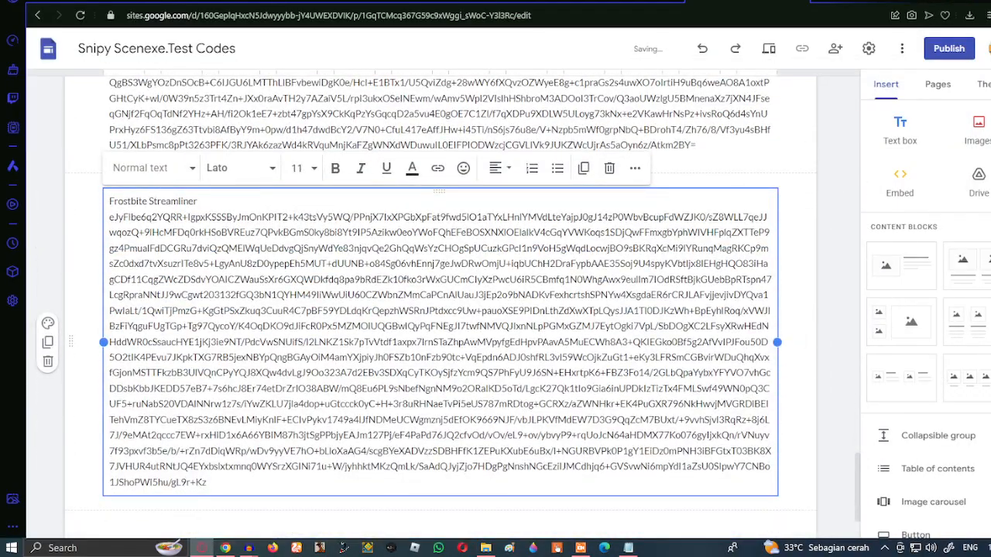
Add an empty text box below the Frostbite Streamliner code and open the "arras io every tanks sentinel variants" folder
click(900, 132)
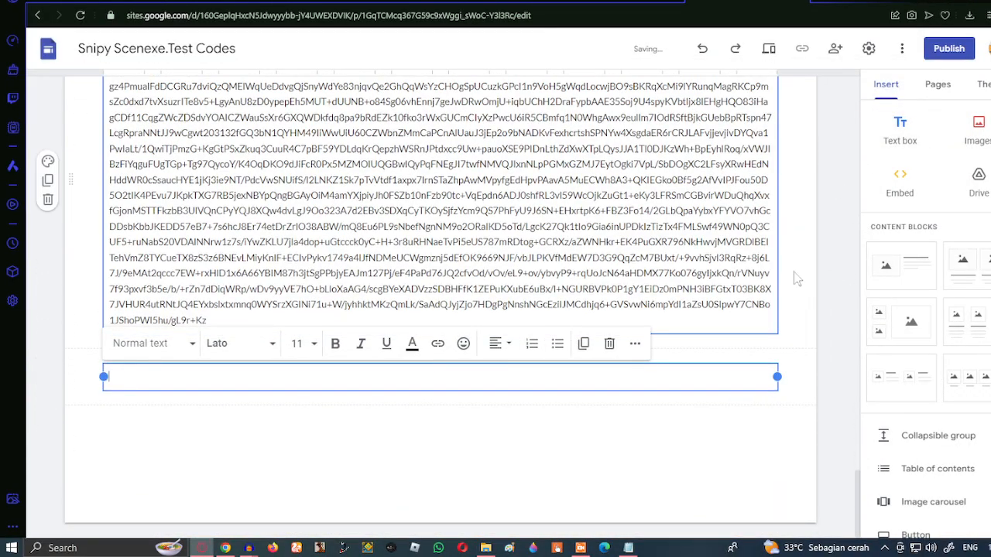
click(485, 548)
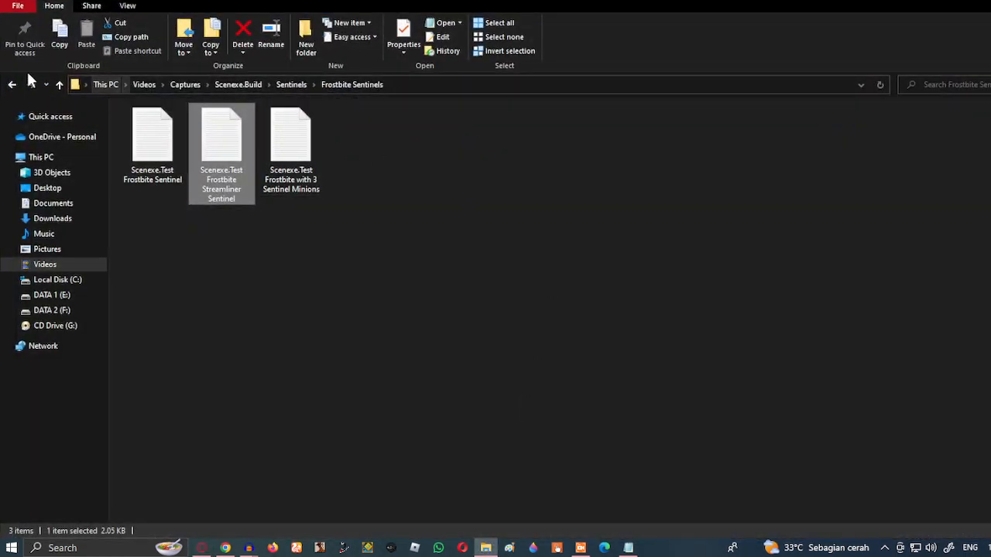
click(13, 85)
double_click(158, 160)
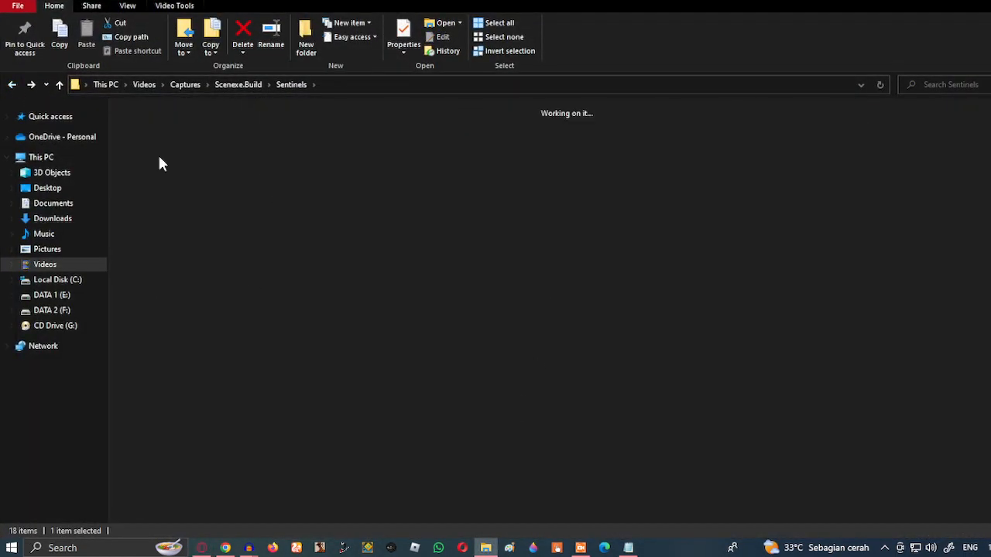
double_click(155, 161)
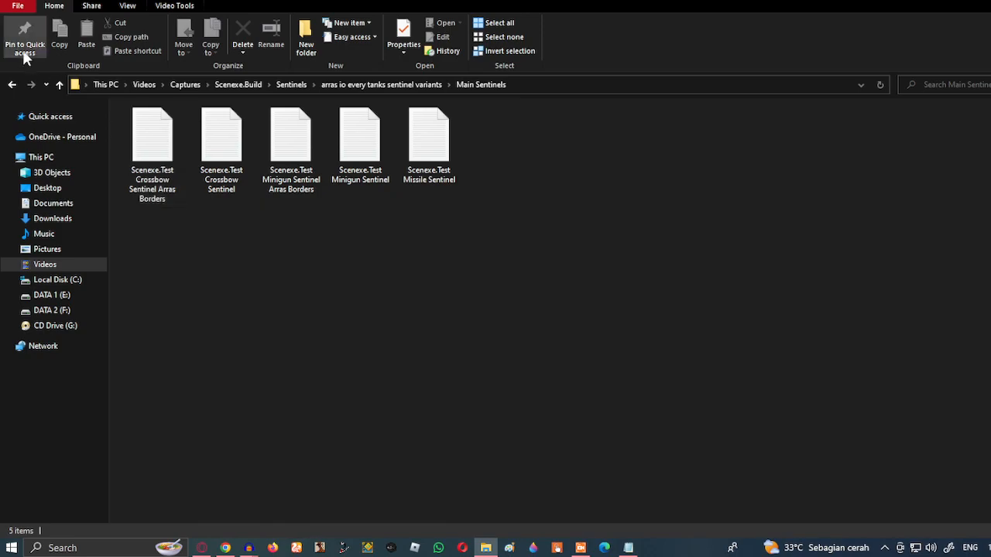
click(12, 91)
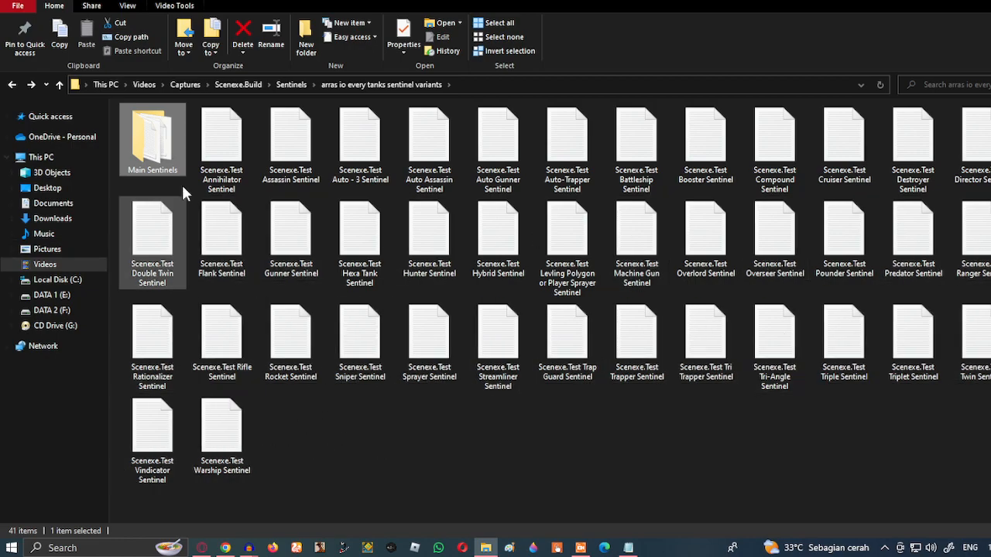
Fill the empty text box with the heading "Annihi sentinel" and the entire code copied from the Scenexe.Test Annihilator Sentinel file
double_click(232, 155)
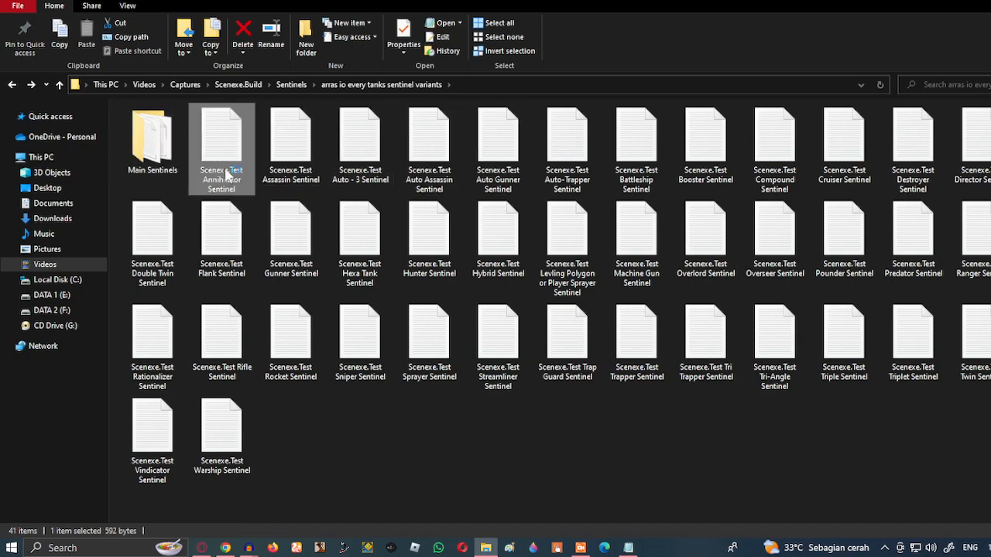
key(ctrl+a)
click(785, 75)
mouse_move(628, 548)
click(617, 463)
click(945, 4)
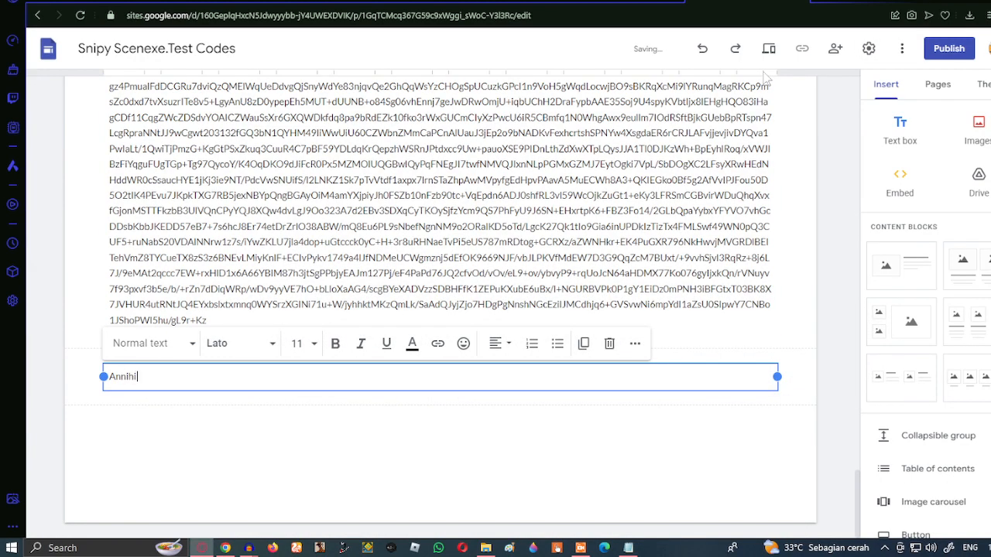
key(ctrl+v)
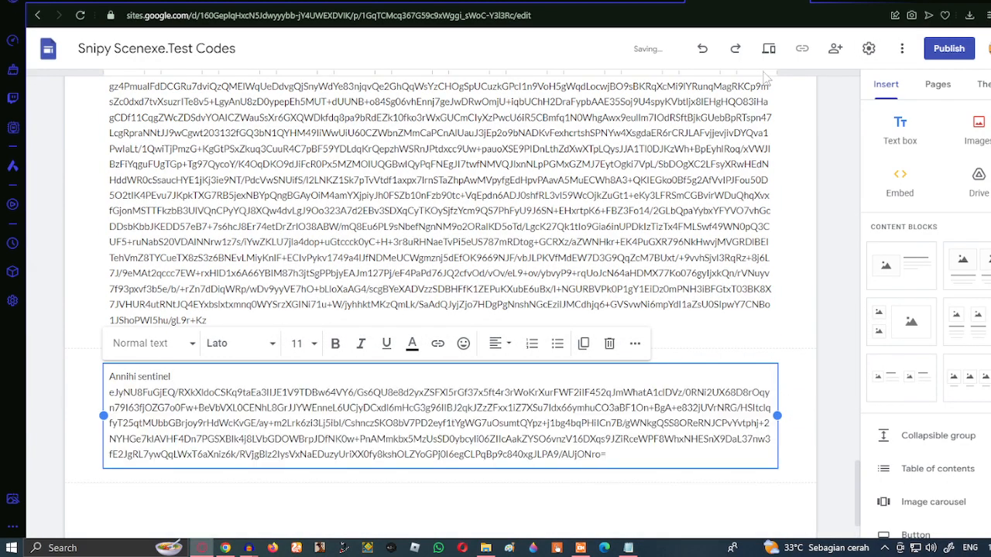
Add an empty text box below the Annihi sentinel code and copy the entire code from the Scenexe.Test Assassin Sentinel file
click(900, 129)
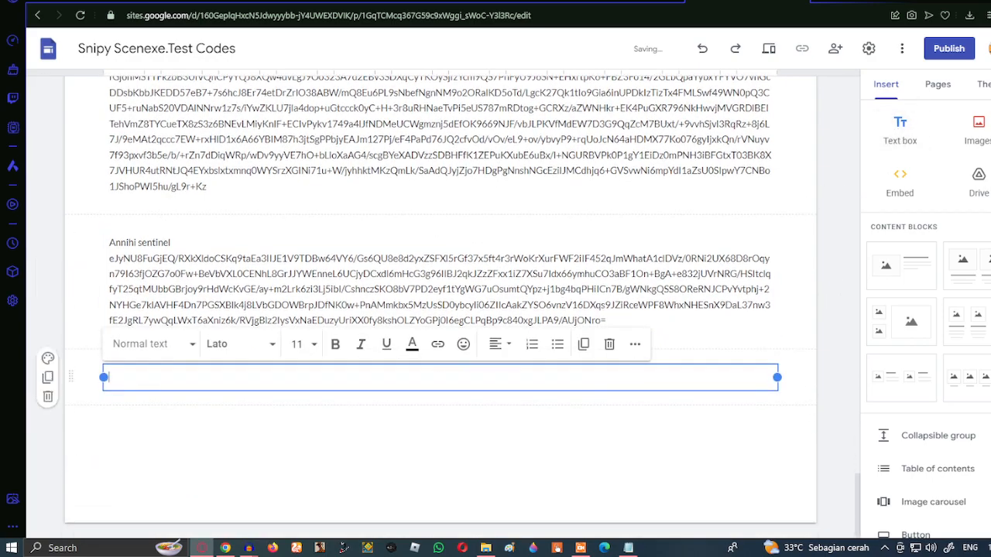
click(486, 548)
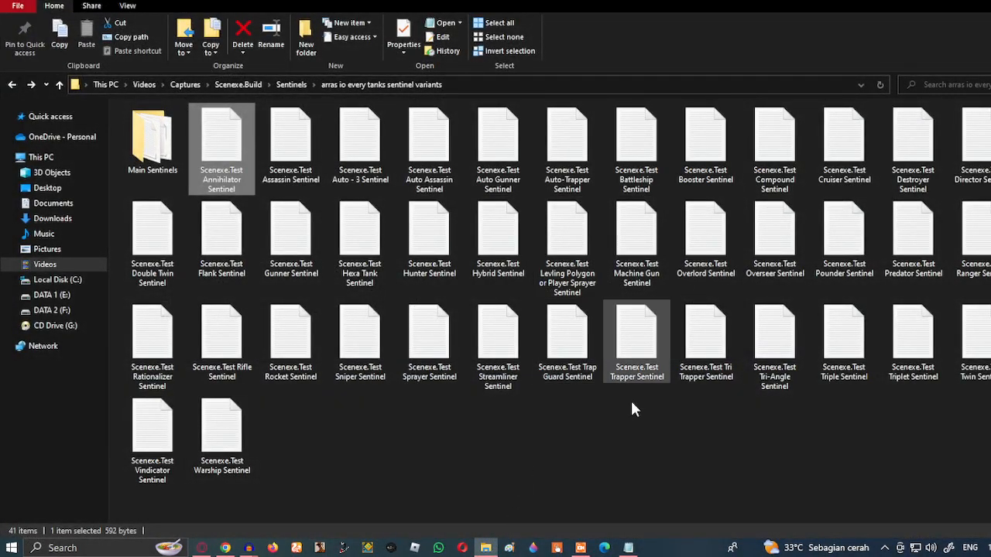
click(628, 547)
click(855, 71)
click(282, 174)
double_click(283, 175)
key(ctrl+a)
click(787, 73)
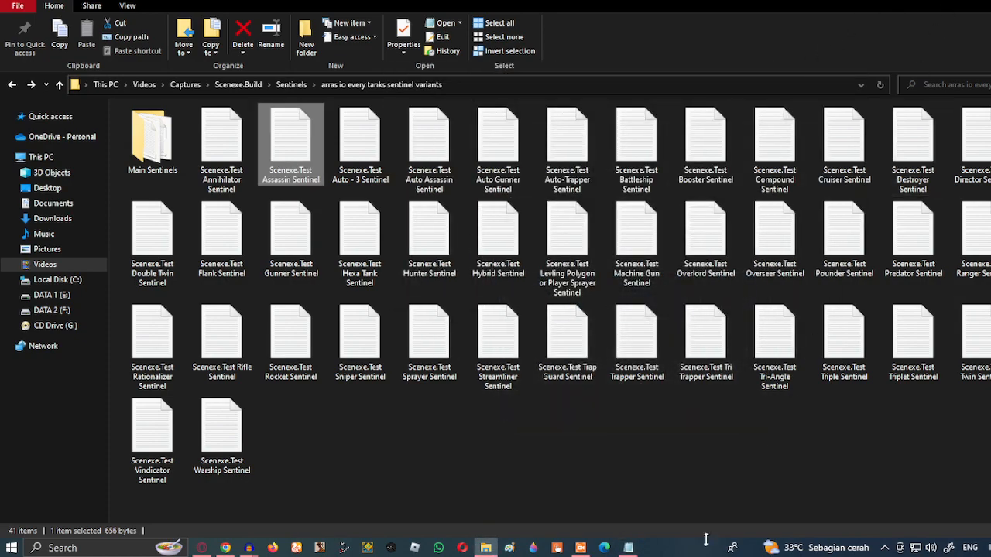
Close the open notes, then fill the empty text box with the heading "Assasin Sentinel" and the copied Assassin code
click(628, 548)
click(836, 77)
click(485, 548)
text(Assasin Ser)
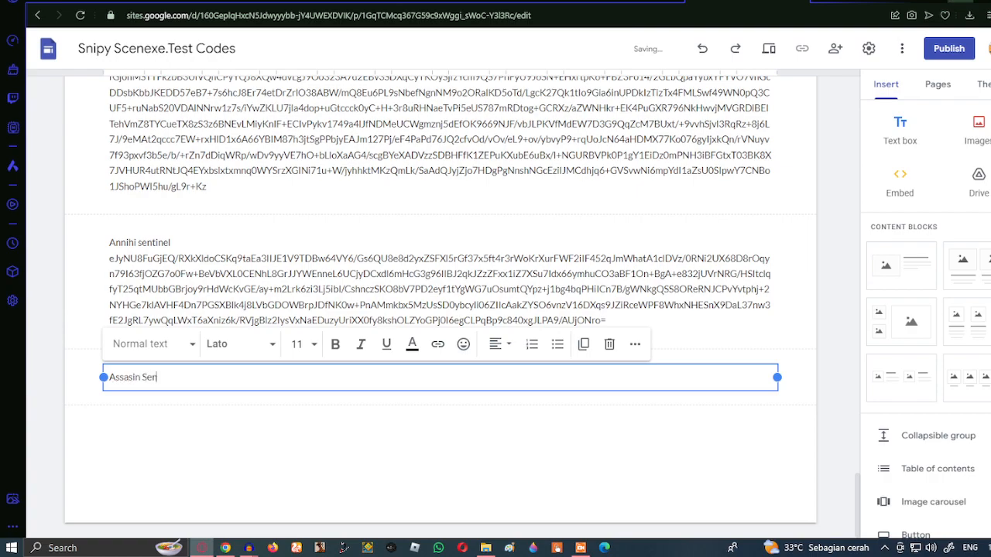
key(Return)
key(ctrl+v)
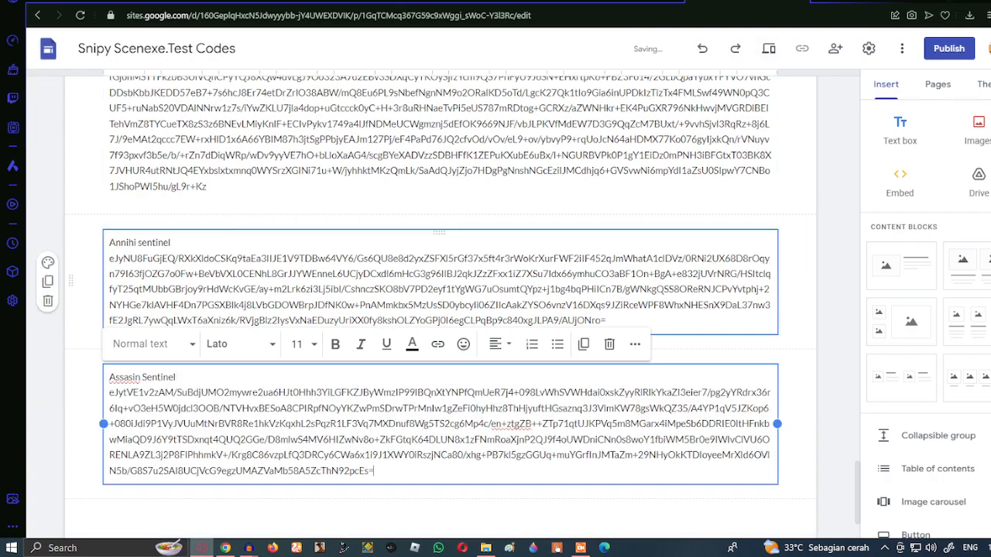
Capitalize the second word of the "Annihi sentinel" heading so it reads "Annihi Sentinel"
click(142, 242)
scroll(730, 446, down, 1)
click(730, 446)
click(894, 125)
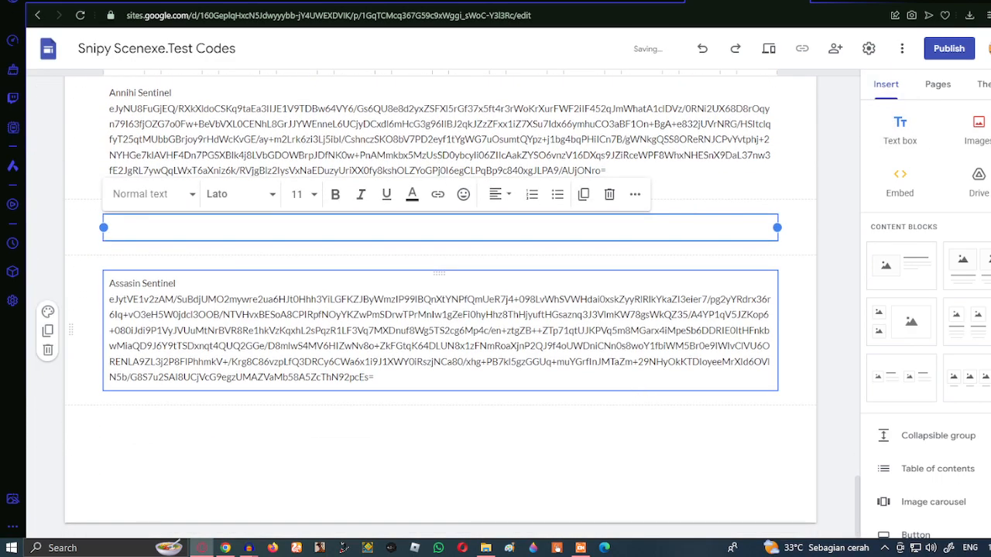
click(610, 194)
Add an empty text box below the Assasin Sentinel code and copy the entire code from the Scenexe.Test Auto - 3 Sentinel file
click(387, 333)
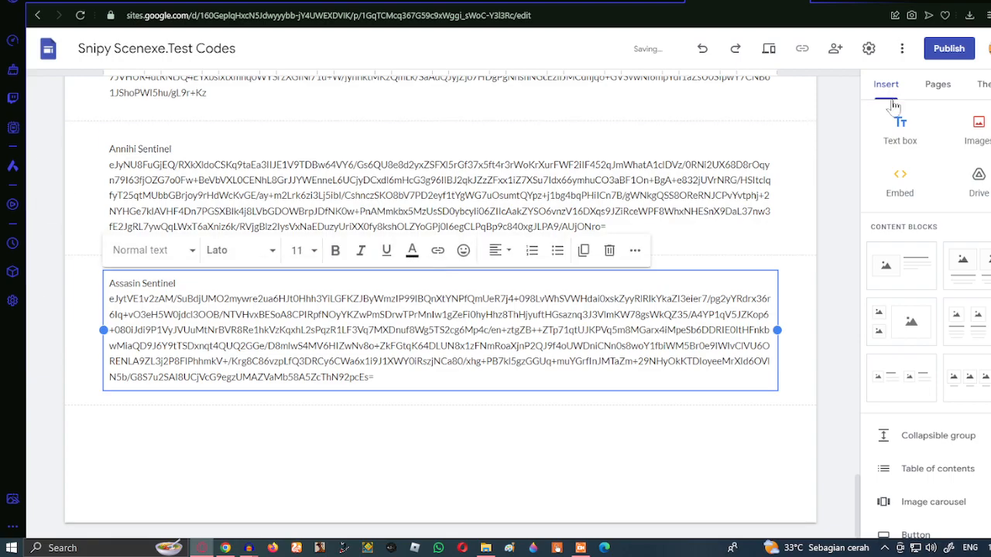
click(900, 127)
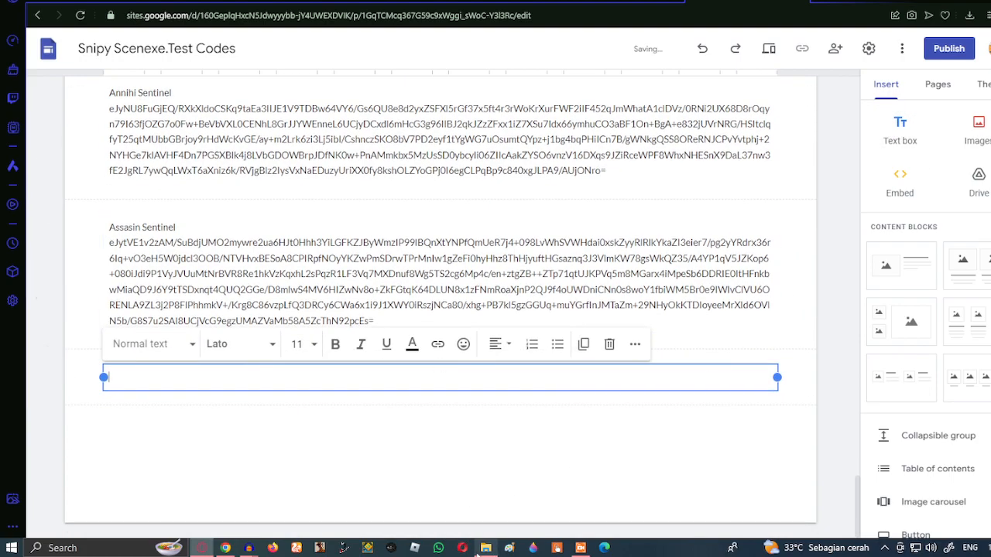
click(485, 549)
double_click(360, 146)
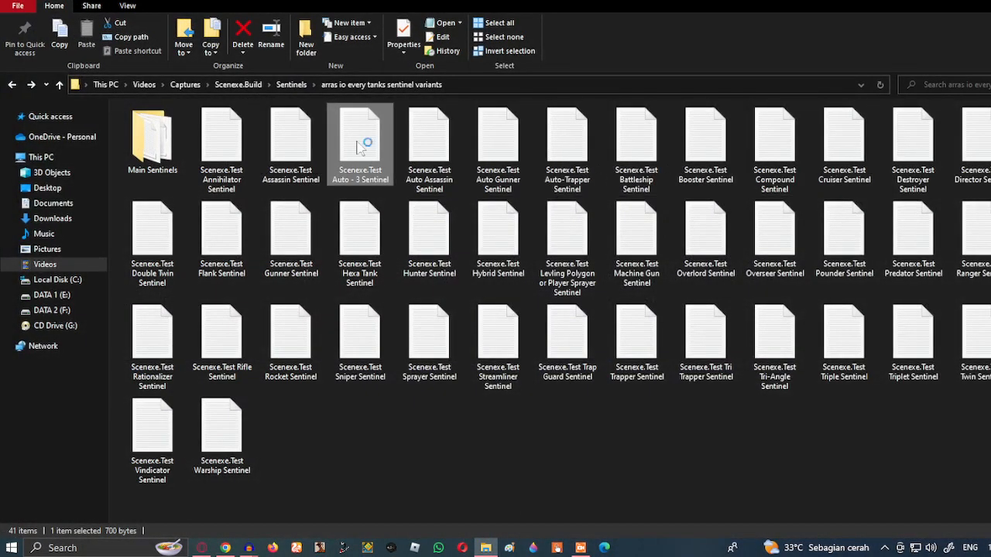
key(ctrl+a)
click(846, 76)
Minimize the folder window and fill the empty text box with the heading "Auto-3 Sentinel" and the copied code
click(971, 2)
text(Au)
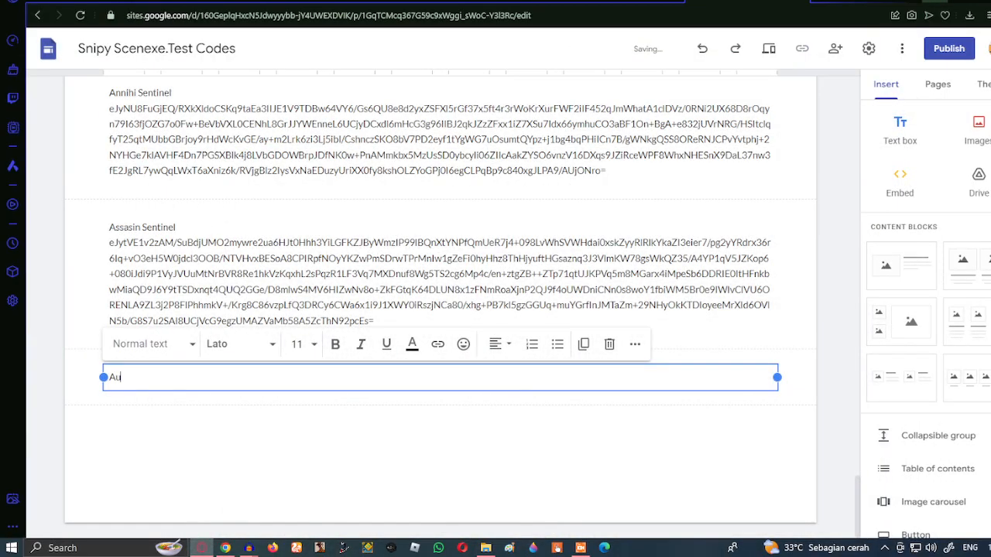
text(to-3 Sentinel)
key(Return)
key(ctrl+v)
Add an empty text box below the Auto-3 Sentinel code and copy the entire code from the Scenexe.Test Auto Assassin Sentinel file
click(898, 132)
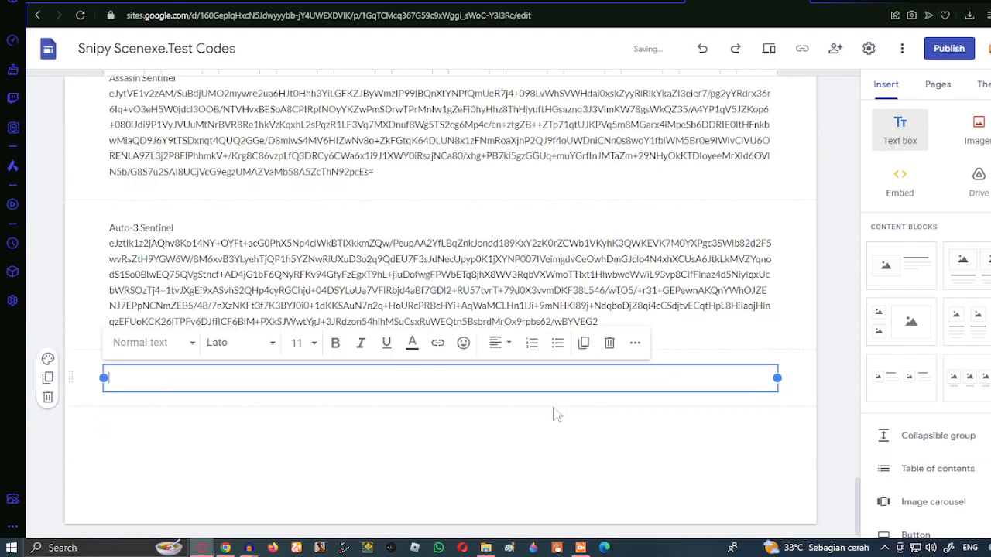
click(485, 548)
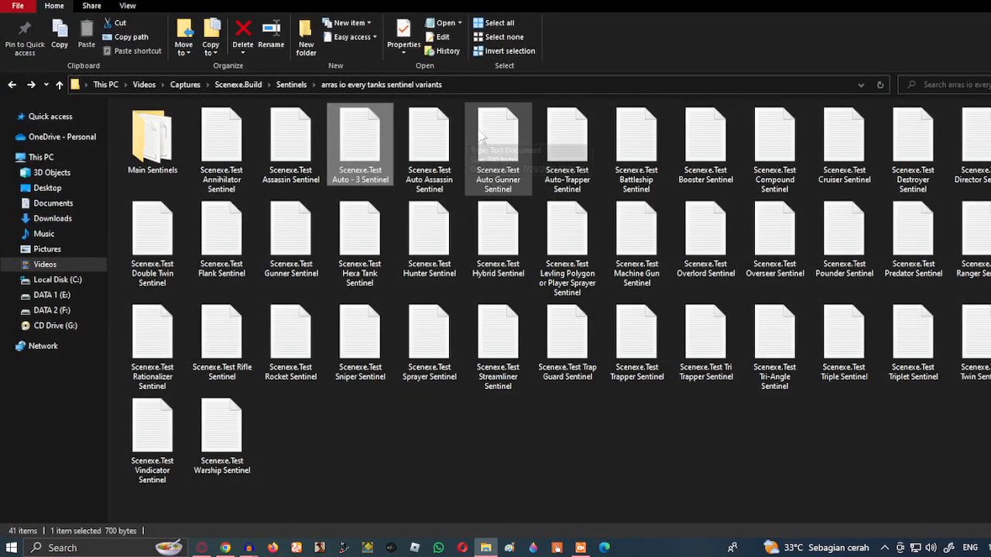
double_click(429, 139)
key(ctrl+a)
click(848, 75)
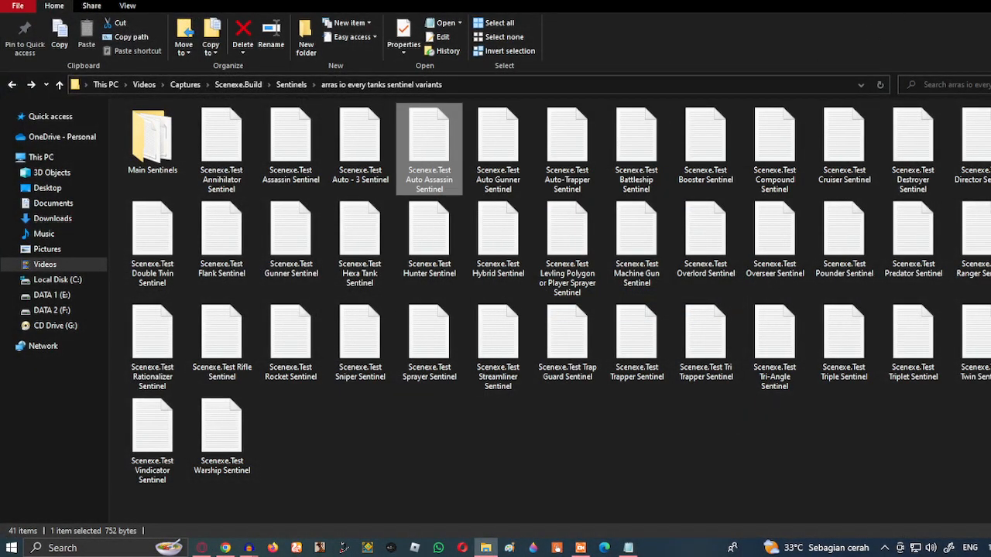
Fill the empty text box with the heading "Auto Assasin Sent." and the copied code, then close the leftover notes window
key(alt+Tab)
text(Au)
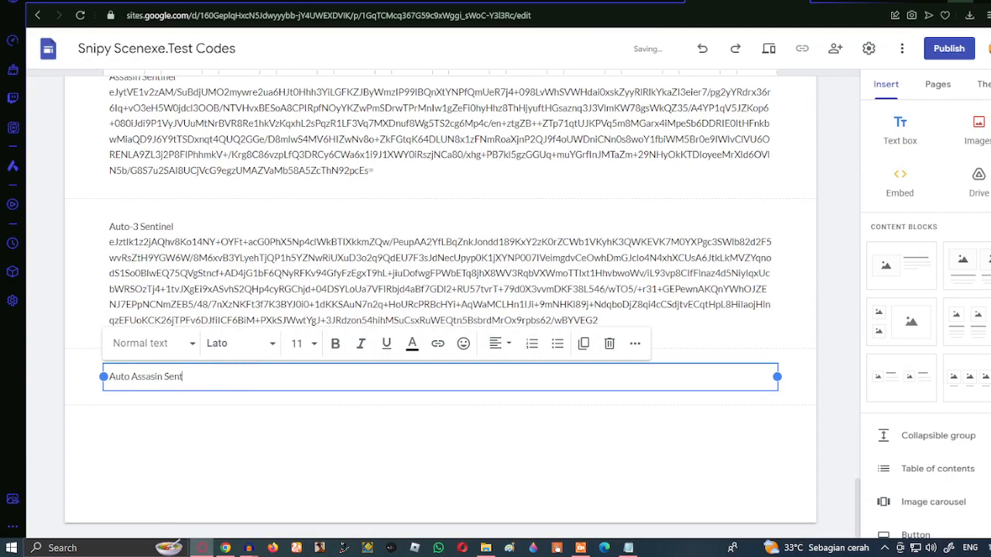
key(Return)
key(ctrl+v)
scroll(495, 278, down, 2)
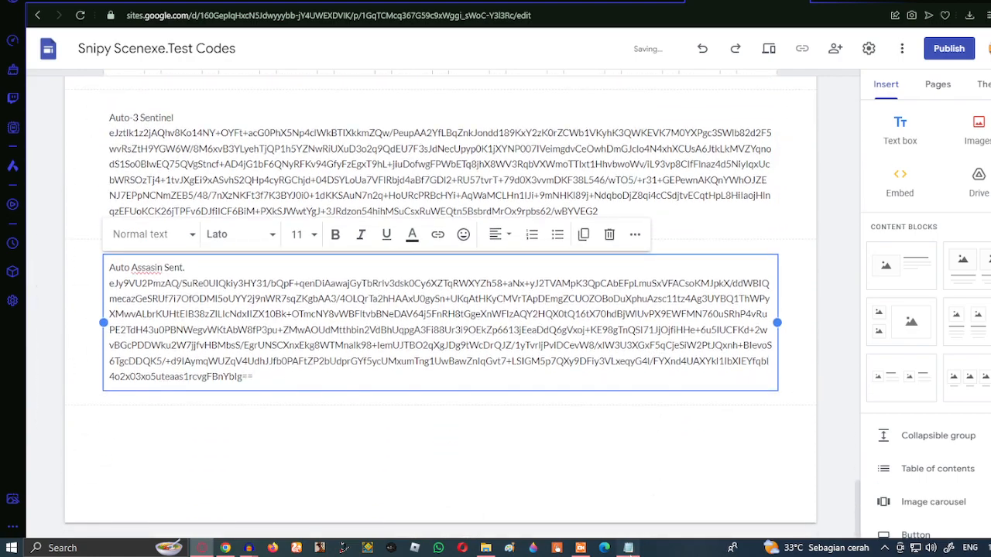
click(628, 548)
click(847, 75)
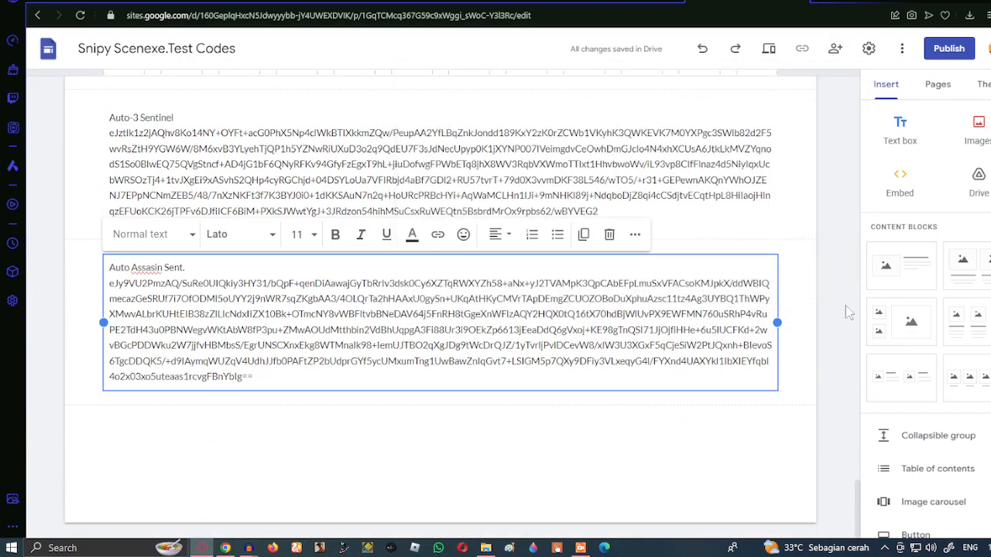
Add an empty text box below the Auto Assasin code and copy the entire code from the Scenexe.Test Auto Gunner Sentinel file
click(900, 130)
click(485, 547)
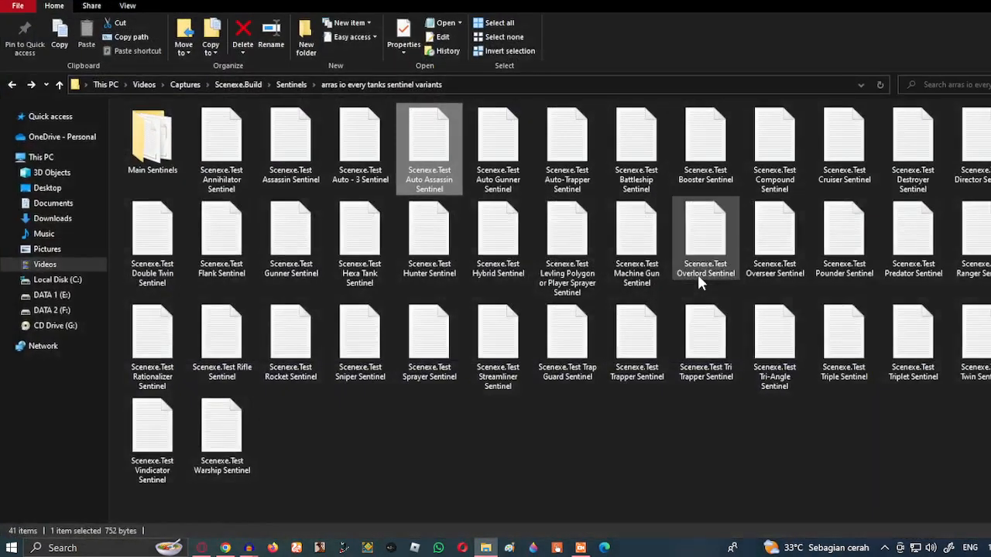
double_click(498, 147)
key(ctrl+a)
click(786, 76)
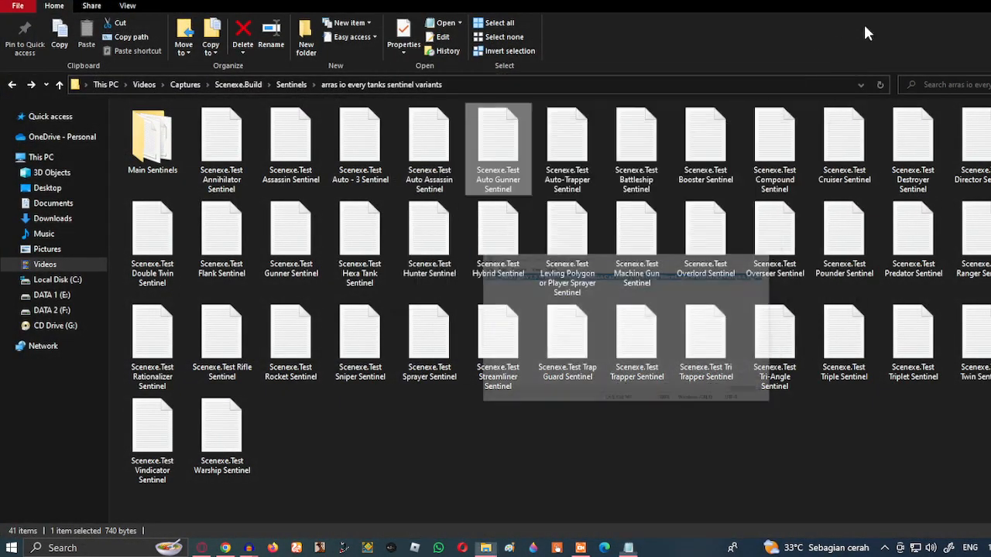
Minimize the folder window and fill the empty text box with the heading "Auto Gunner Sent." and the copied code
click(960, 0)
text(Auto Gunner)
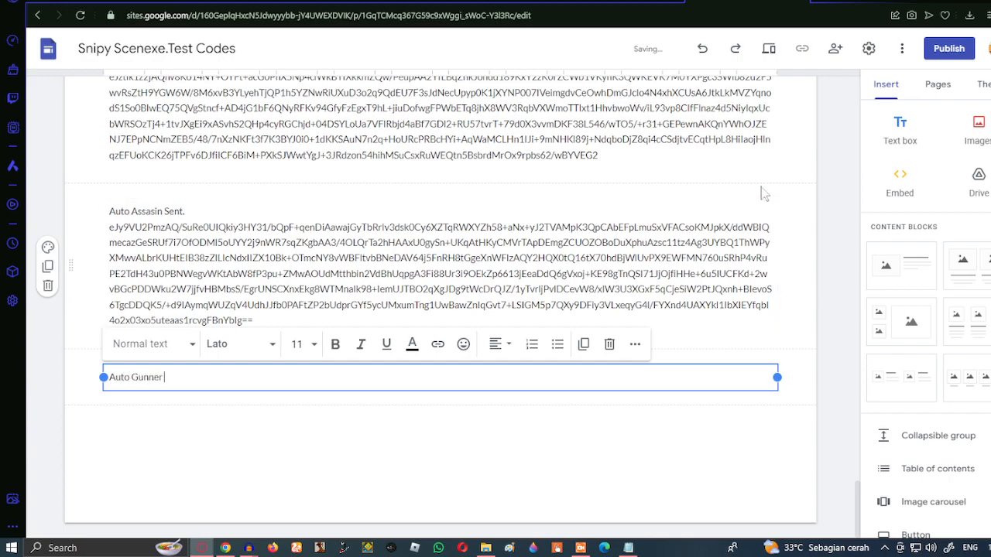
text( Sent.)
key(ctrl+v)
Add an empty text box below the Auto Gunner code and copy the entire code from the Scenexe.Test Auto-Trapper Sentinel file
click(901, 132)
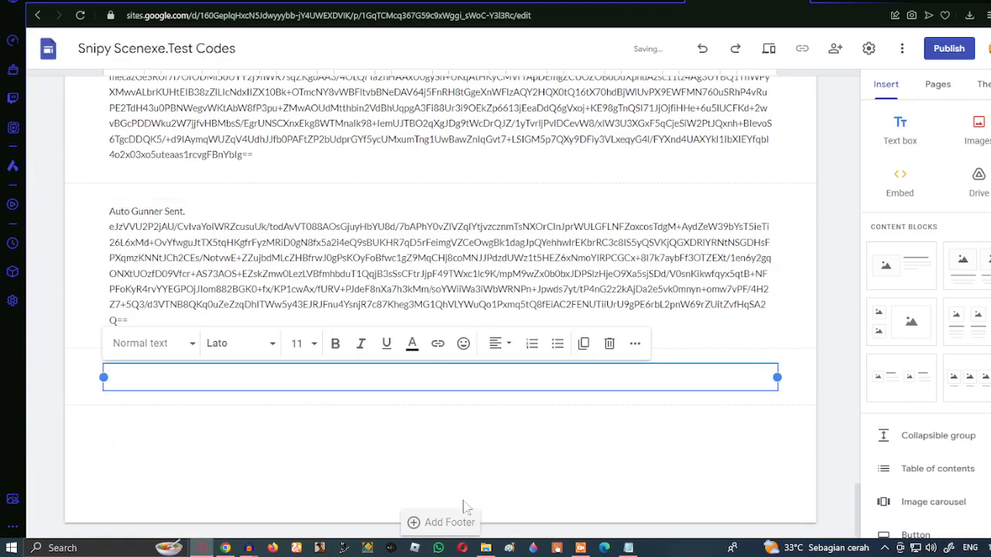
click(485, 548)
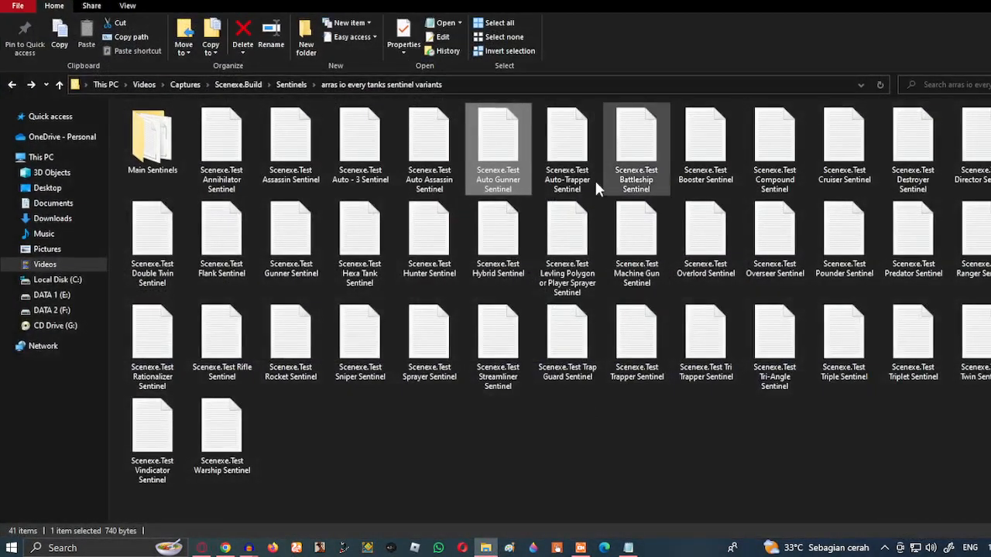
double_click(589, 184)
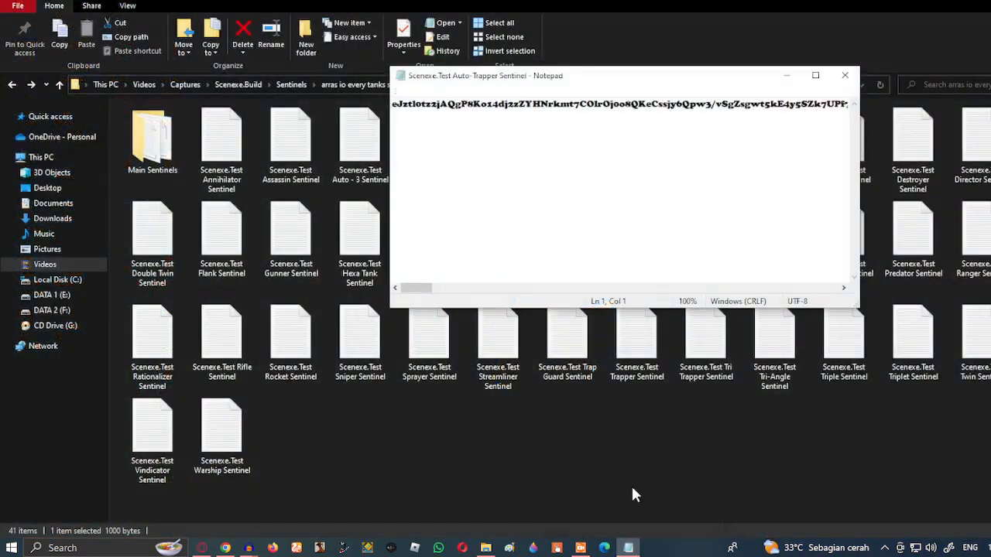
click(774, 186)
key(ctrl+a)
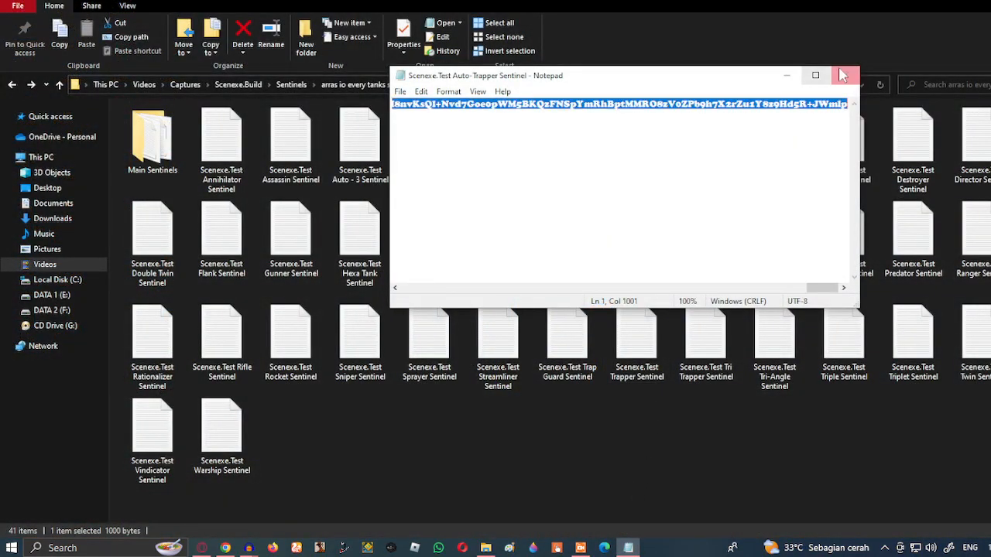
click(844, 75)
Fill the empty text box with the heading "Auto Trapper Sent." and the copied code
click(202, 548)
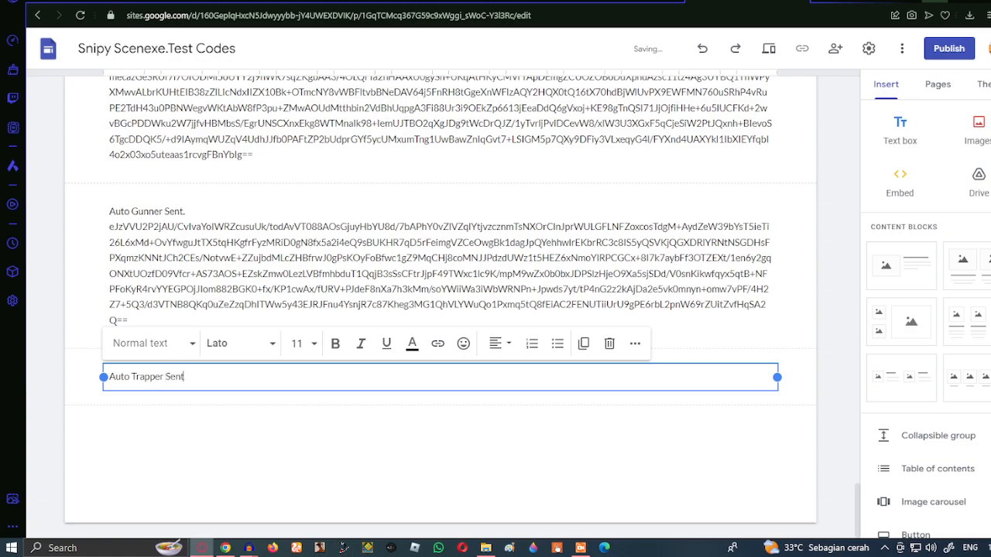
text(.)
key(Return)
key(ctrl+v)
Add an empty text box below the Auto Trapper code and copy the entire code from the Scenexe.Test Battleship Sentinel file
click(898, 129)
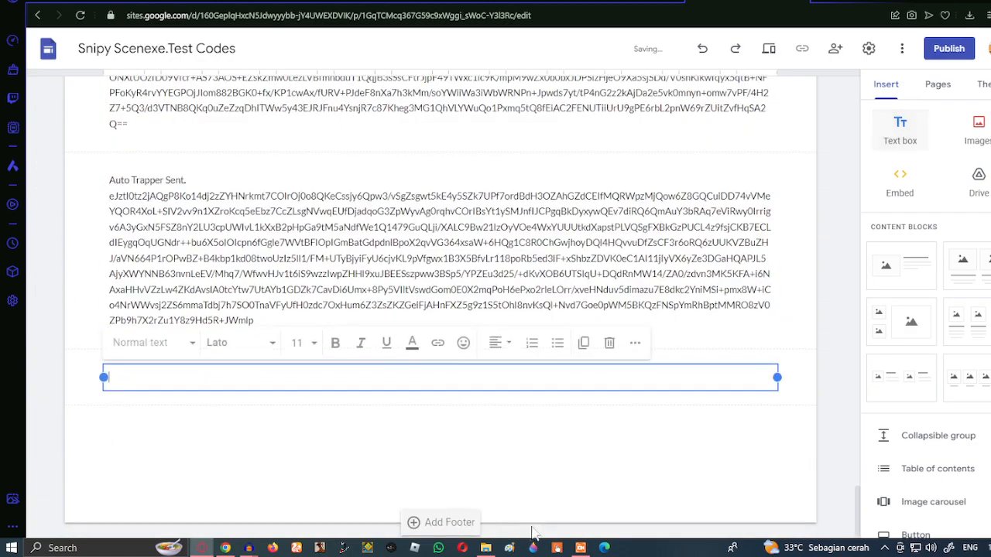
click(486, 548)
double_click(654, 156)
key(ctrl+a)
click(842, 76)
Fill the empty text box with the heading "Battleship Sent." and the copied code
key(alt+Tab)
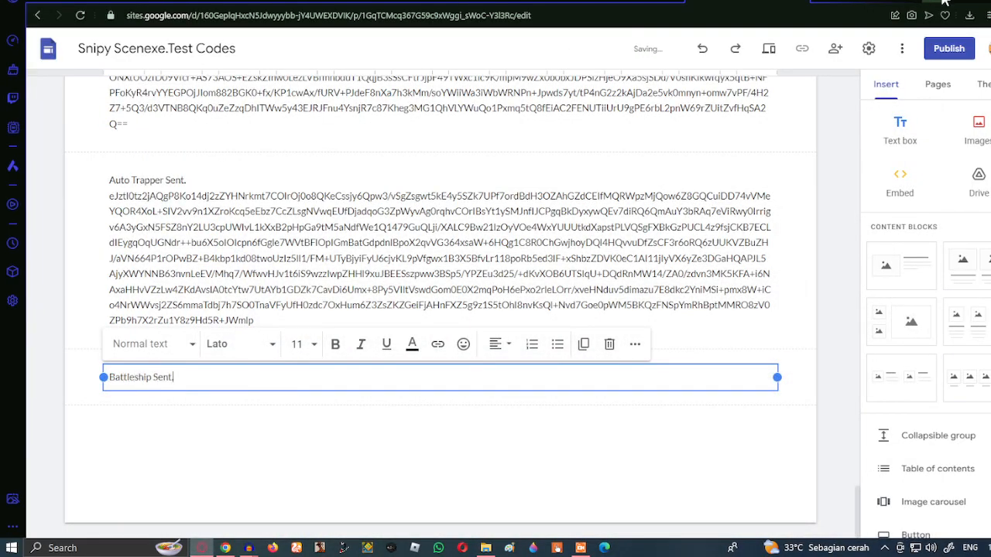
text(Battleship Sent.)
key(Return)
key(ctrl+v)
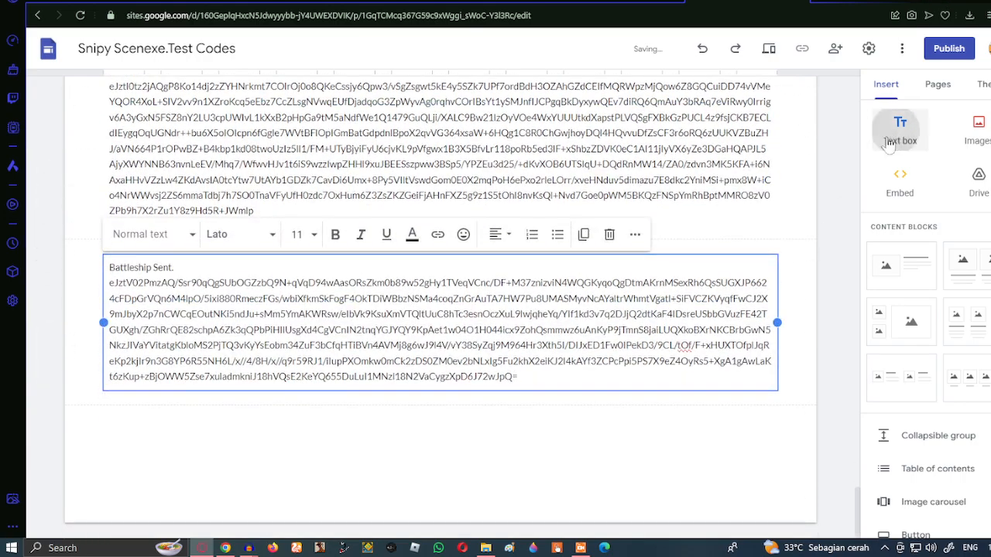
Add an empty text box below the Battleship code and copy the entire code from the Scenexe.Test Booster Sentinel file
click(899, 132)
click(486, 548)
double_click(704, 167)
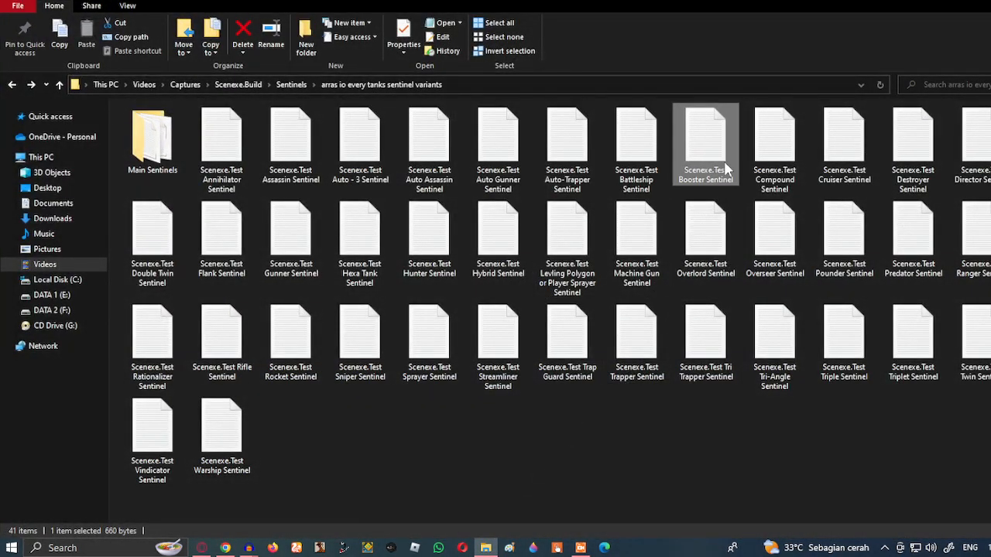
key(ctrl+a)
click(845, 76)
Fill the empty text box with the heading "Booster Sent." and the copied code
key(alt+Tab)
text(B)
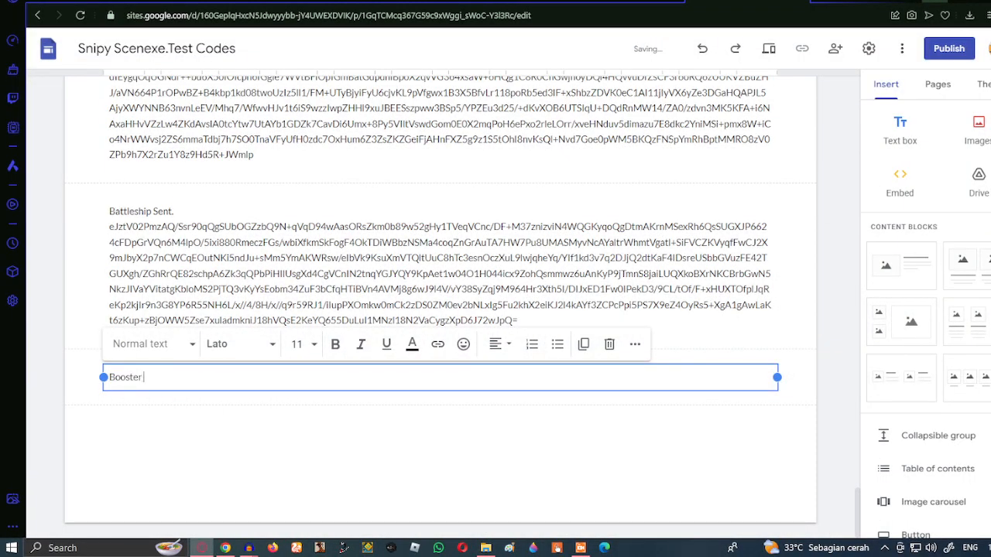
text(ooster Sent.)
key(Return)
key(ctrl+v)
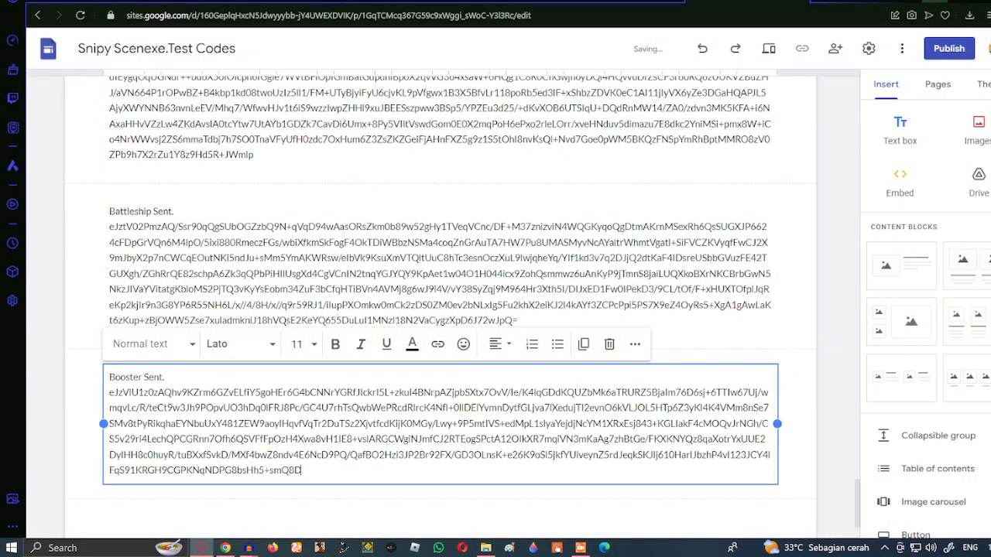
Add an empty text box below the Booster code, copy the entire code from the Scenexe.Test Compound Sentinel file and close that file
click(898, 140)
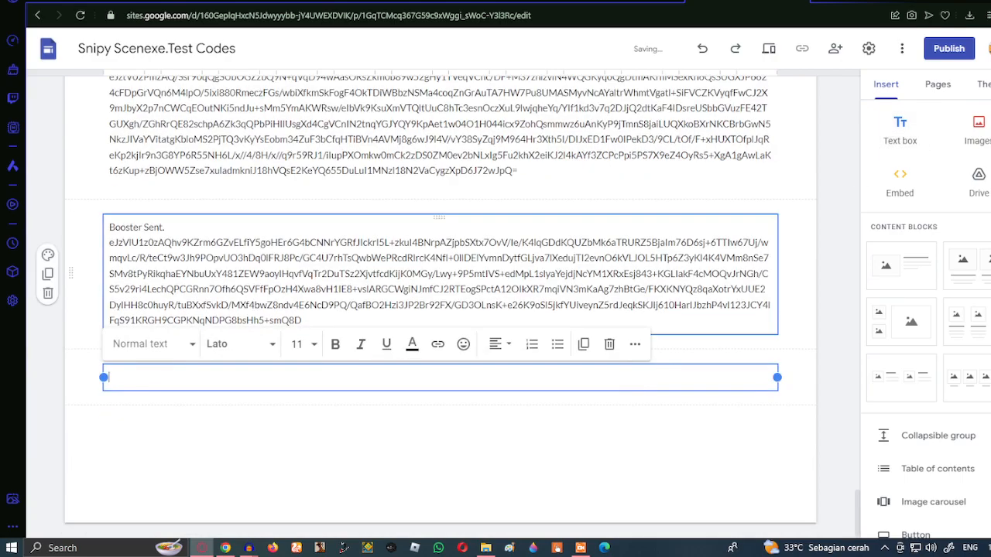
key(alt+Tab)
double_click(777, 139)
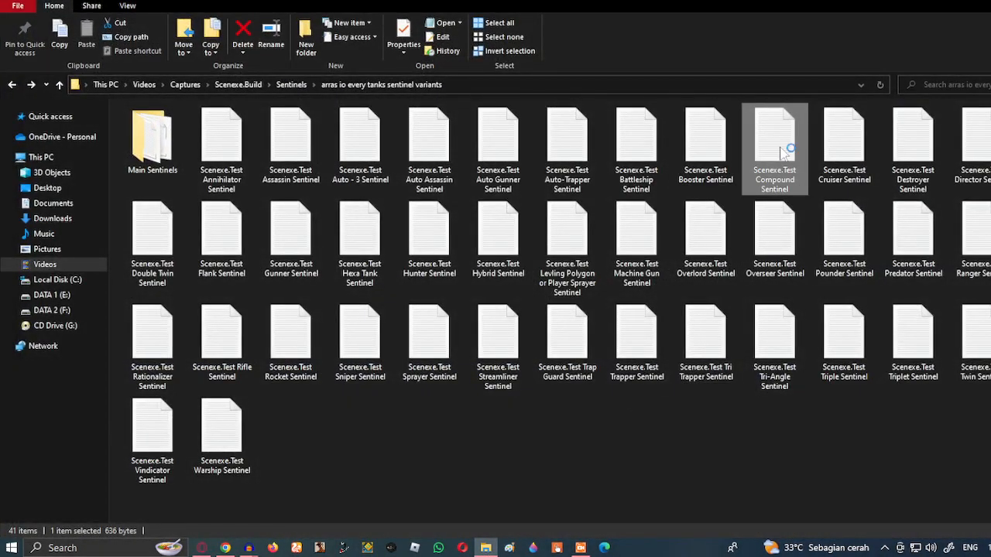
key(ctrl+a)
click(787, 76)
click(629, 548)
click(780, 75)
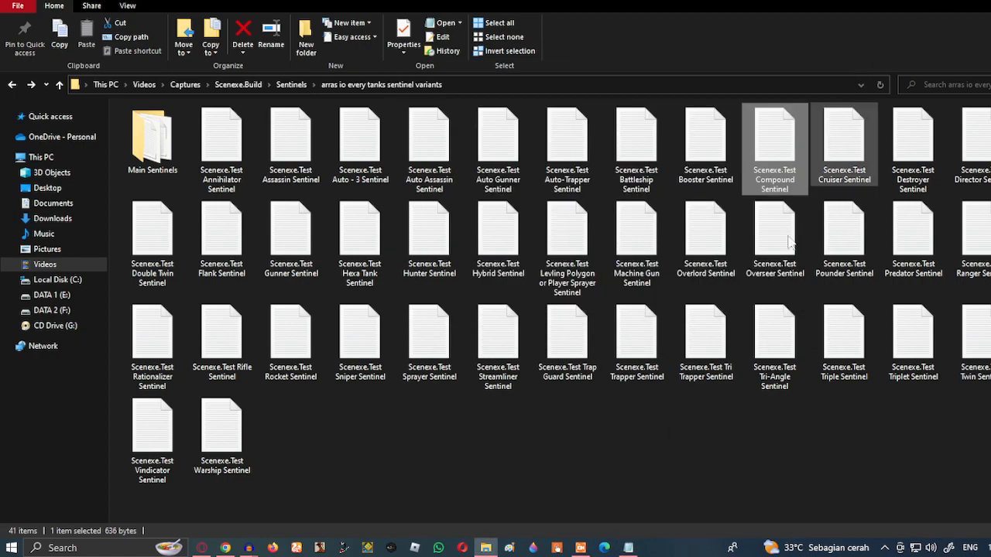
click(629, 548)
click(850, 76)
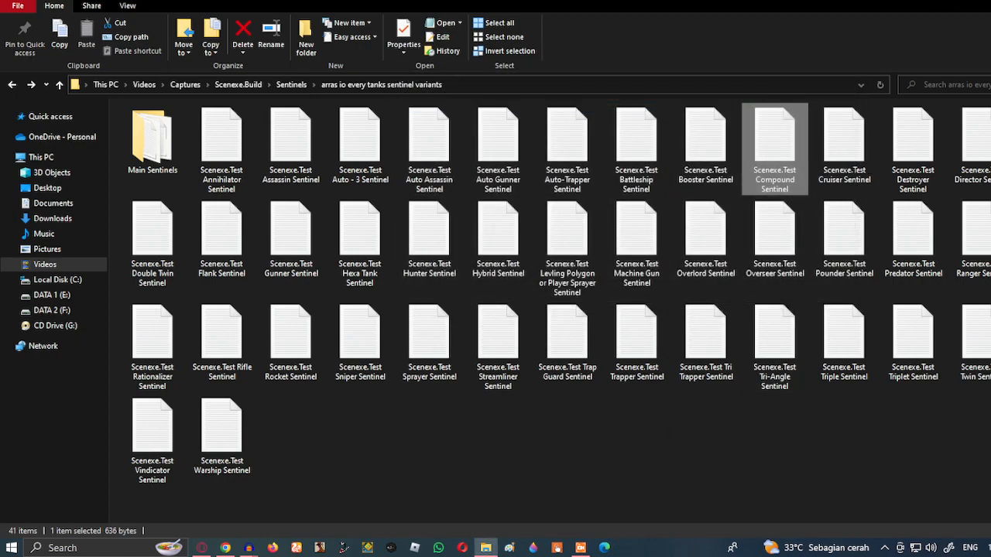
Fill the empty text box with the heading "Compound Sent." and the copied code
key(alt+Tab)
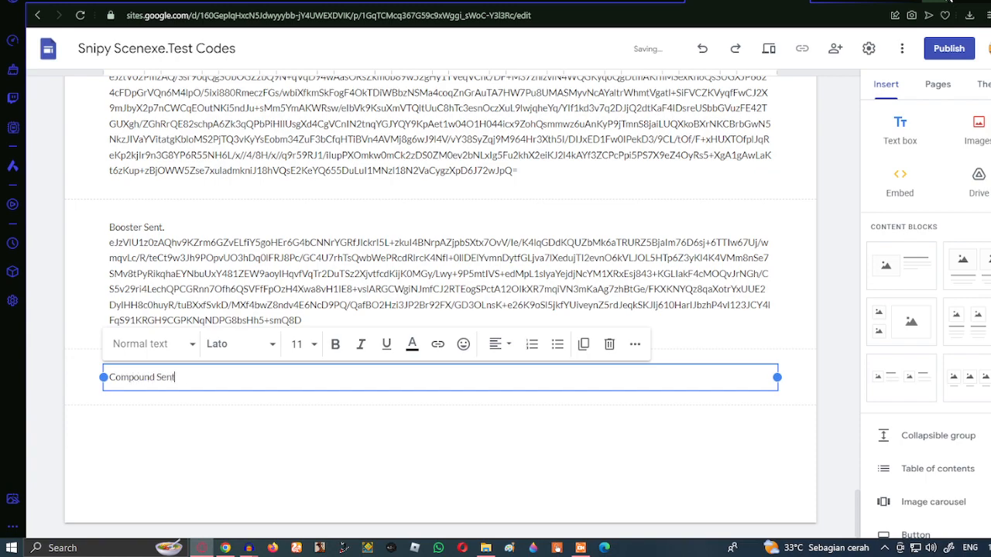
text(.)
key(Return)
text(eJydVE1v2zAM/SsBdzUCO1nawMcm1+2wZF8YdmAjxhYmS4Ykp8uC/PdRUux8tCi6nSxS5OMj+eQD+H1LUMK2Uwoy2JF10mgoizyDCkVF3kH543AKm2ZgtItH/huUeX/+Hs9PUvia88Yc41H/gvIAj2gtqQDw8xKNDYV7rhTOxwys8ei56jrWYKwGf69aSyii5eJxSZ42PnFjX9ey17mFUcbGKN9ZvWqJRLx/REefjE/5UhCXmjHfzpNdJTMfzD+pqBSKHqjGnTwh9rTOqKg3tbHU0+rdinQVe2fmUi+I4/43DFrMYitnx2R2vOr9zdxqQuXrD53ysIWSbOrRiP0SG6zo5IlyeyF4gQ1ZDKA3l0zyIYBZo0P5aQr/3FYWBX3kLBYIZBfr7PVQxCnxdz6o4UoM59nk47sMRGQL5XtOI2XCfu/ZSzyRq5GOeR5imFoezJY0eYtJABNeN2HDrN7NxR2KLfQqSck1tDFSxTiXRji+P2Y96fxE+mXKQb8XC+0pz8+Ul8n/cJ79K+ciaOWJsDX6tcV9jREXq0spz5anaEcMP80H/PROh0fH4RJ1GkZiyhE76TpU61vihv8TlrW6ZoBTiRVpLzWp0Re0AWdUjhamaU2nBRz/Am9Aaq4=)
scroll(835, 262, down, 1)
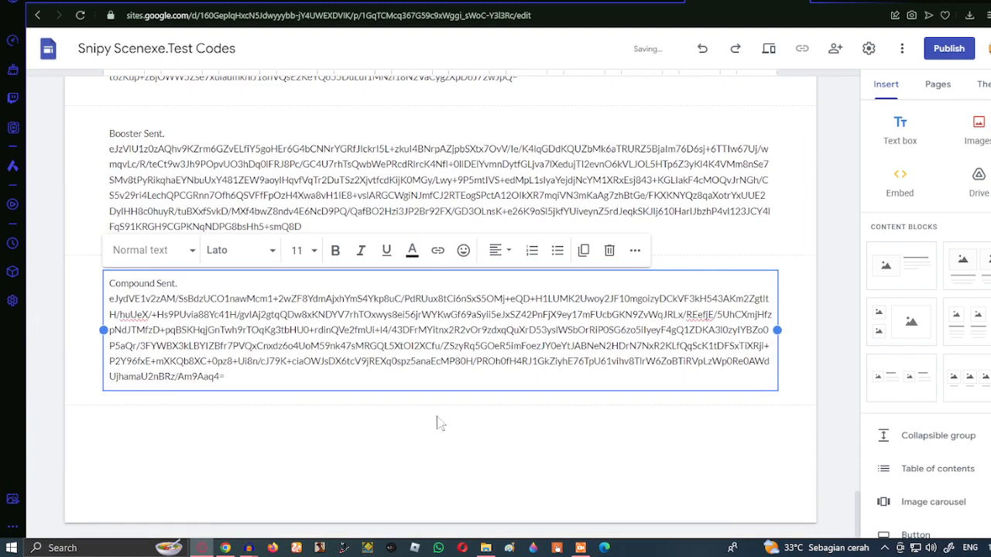
Check the playback of the wctr news project in Audacity and minimize its window
mouse_move(249, 546)
click(288, 492)
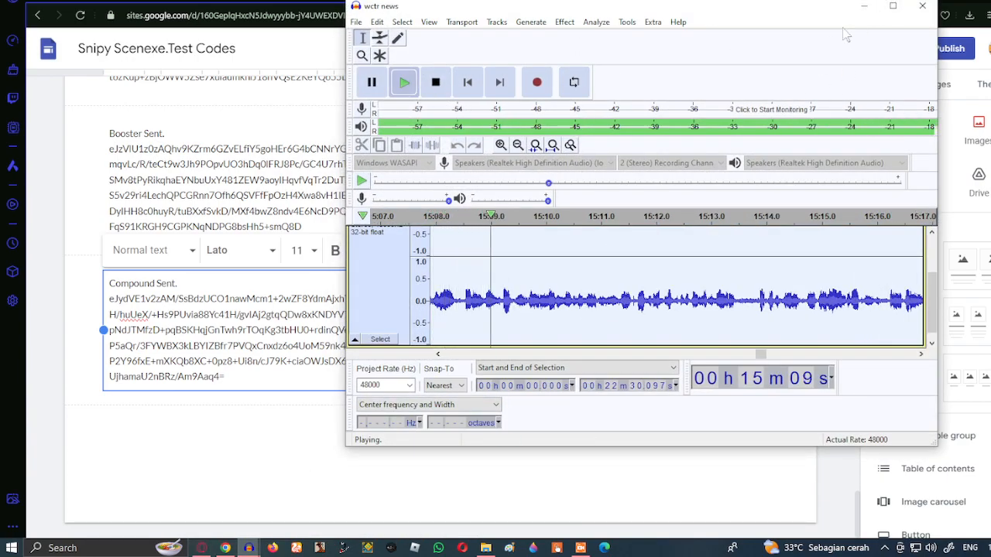
click(863, 7)
Add an empty text box below the Compound code and copy the entire code from the Scenexe.Test Cruiser Sentinel file
click(899, 130)
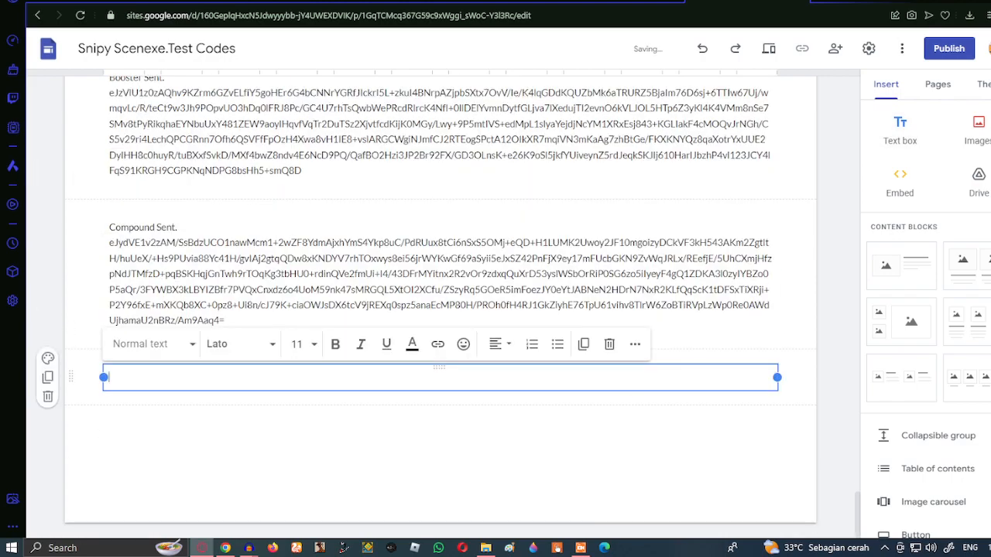
click(486, 548)
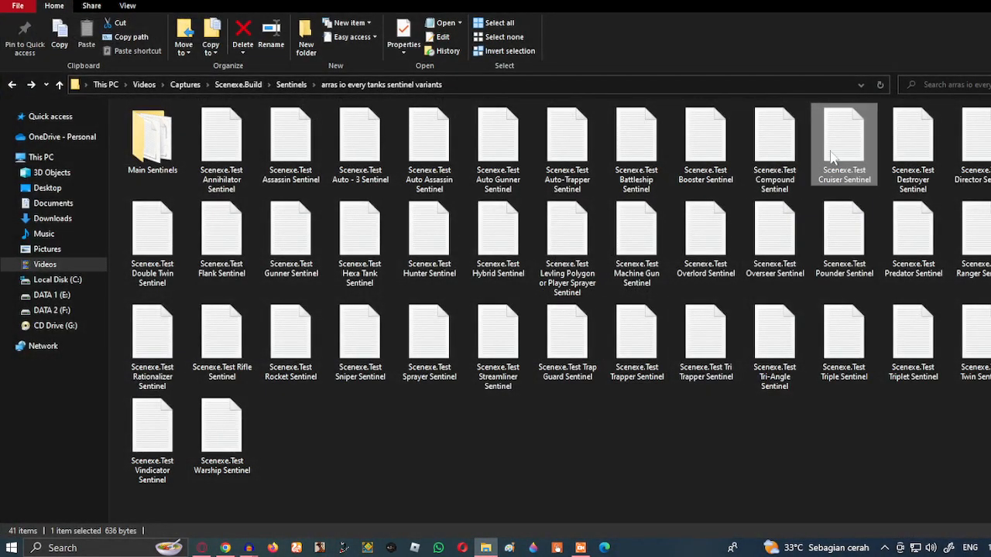
double_click(832, 156)
key(ctrl+a)
click(796, 77)
Fill the empty text box with the heading "Cruiser Sent." and the copied code
key(alt+Tab)
text(Cr)
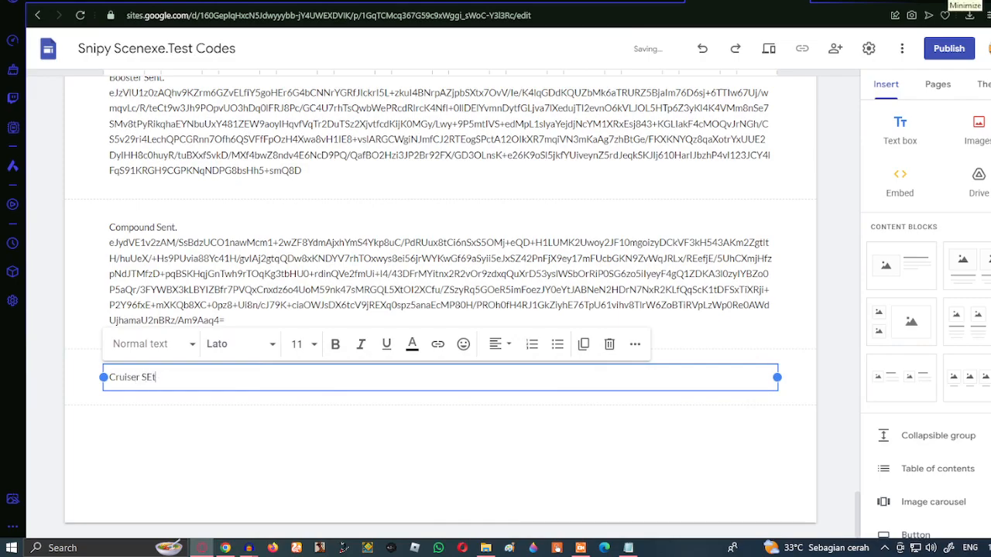
key(BackSpace)
key(BackSpace)
text(ent.)
key(Return)
text(eJztVslu2zAQ/ZWAvcqClsixdIx9bQ+1u6HogTHHElGaFCjKqWvo3zsiraW2kKYoChRoblxm3gzfvAfpRMyxBJKRXS0E8cgBdMWVJFkYeCSnLAdTkezz6RwWe0TtdhWYjyQLuvUnu37kzBSY52OMofIryU7kgWoNogX4MkbDjaBHrNSuG49oZajBqhtbA7H29Nu61ECZ3VV2uQIDW+N6w7O6xNOqWiqhtI0ytZbrEoDZ+wdawVtlXD5ngKUS7Lc2oNduG/Tb764oZwLuoaAHfkbs2hpQqdwWSkPXVncsQOb27dg5Iyte4fu3CBom9inDQZQ0P7392b0VQIUpXtfC8FJw0O6Nih1XdE9zuLiwnU0EL+keNG1BLy6xyfsWTCvZlo9d+Lsy15TBG8xCgRBvNM5ODwvL0kgLuPSTXgyBfzewE/gYzWy/tihCqXbCEZ4CcnJOHWhlPW+Bj0EISDCa9hIwQPfY16sFm1O2I51OnHQ1bBUXHaSjsVXmgVc1FU5oczsuC3fqBhH8YhDI1AegpZIjribYm9b9810UTXmoSw/OpMd+eBsmaTRP4mSR3qXxaAiDH0cDmKQ/GOifJn+Wpuk1+1WhINIonuethqKB8ahlfEzzLAya37D/7V+yf/zv2b9pvCeMNPsTJ7346MVH/5GPcPto5fTUJ+5KcC7I6jMn4AA4gDjoFB86FfW/JxjOqXSsOPeE/aguzaTwj0ojVRsEOJdYgzRcgrh5T3WLc5PdLHXNK+y0+QH/XBI7)
scroll(696, 290, down, 2)
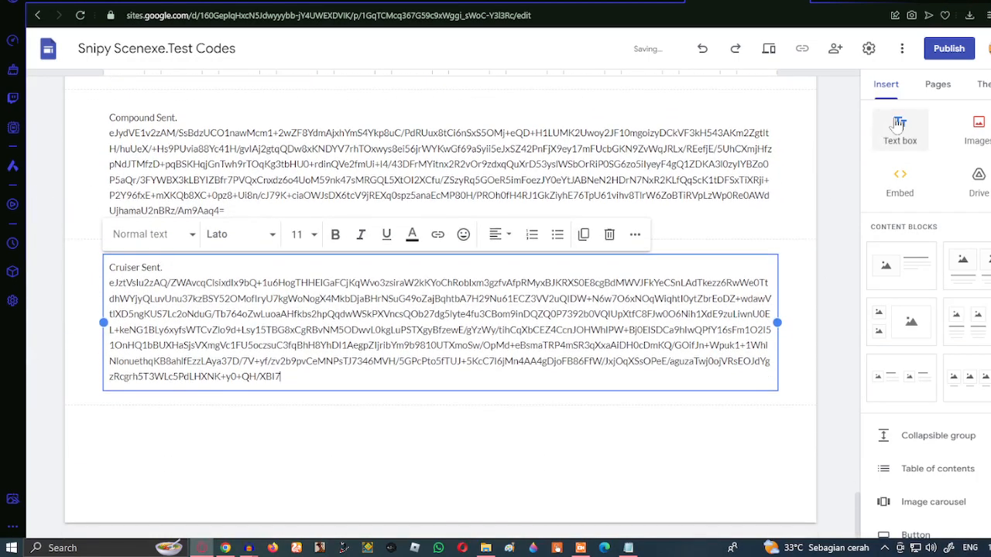
Add an empty text box below the Cruiser code and close the leftover Cruiser notes window
click(898, 128)
click(499, 547)
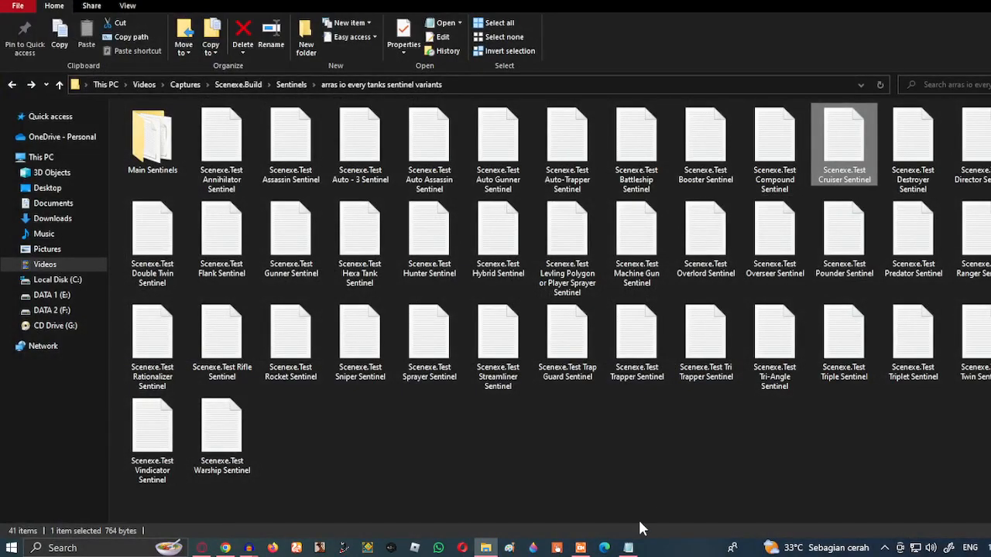
key(Return)
key(ctrl+a)
click(842, 72)
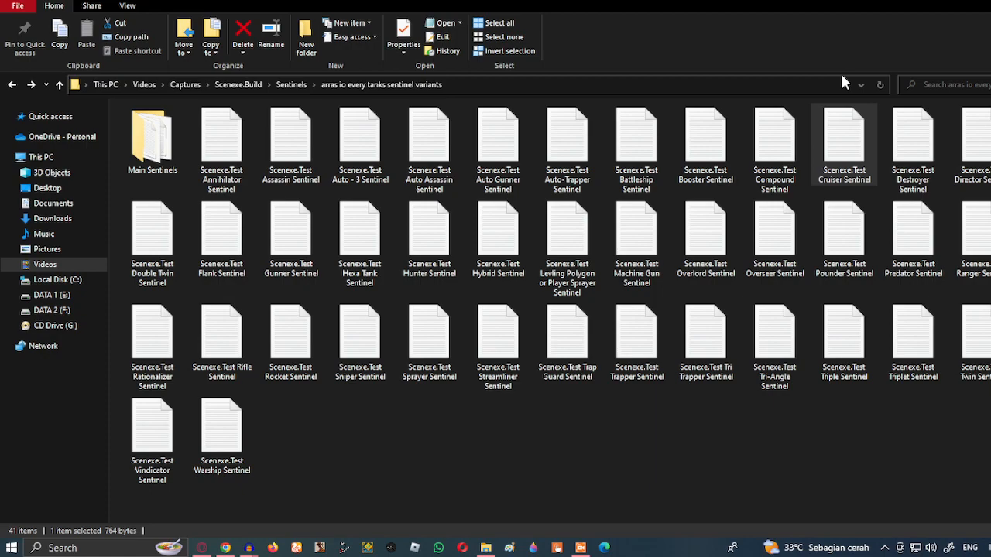
Copy the entire code from the Scenexe.Test Destroyer Sentinel file and close the file
double_click(917, 139)
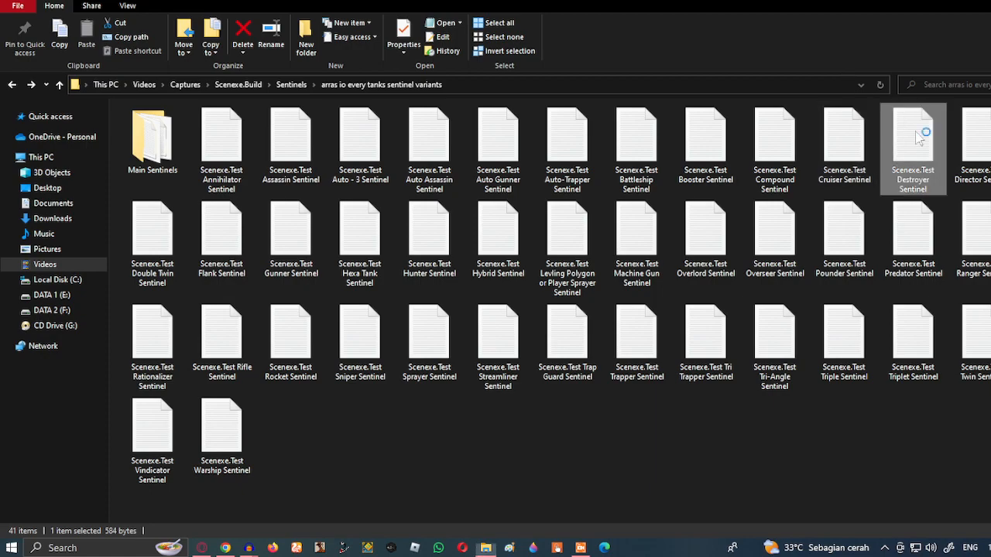
key(ctrl+a)
click(845, 75)
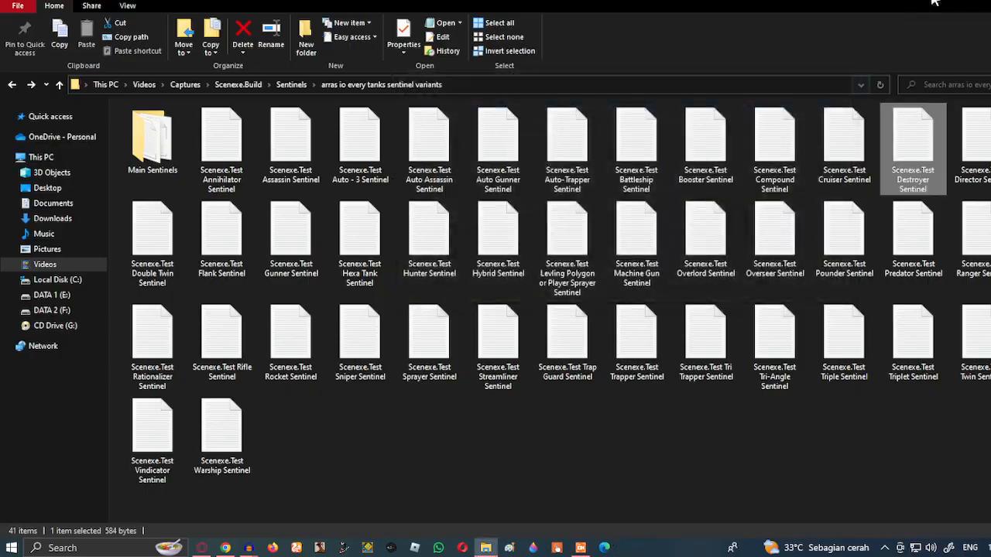
Minimize the folder window and fill the empty text box with the heading "Destroyer Sent." and the copied code
click(935, 1)
text(Destroyer Sent.)
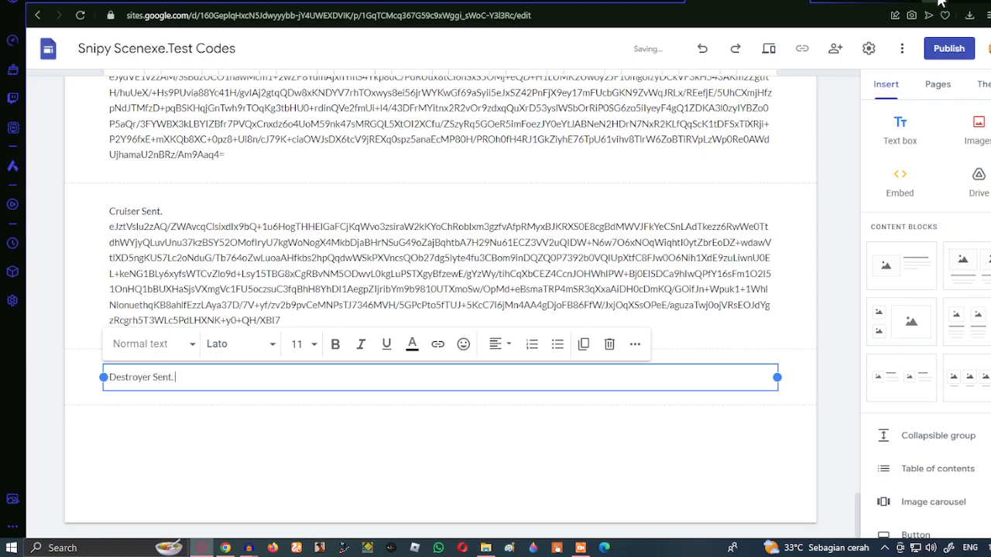
key(Return)
key(ctrl+v)
Add an empty text box below the Destroyer code and copy the entire code from the Scenexe.Test Director Sentinel file
click(898, 130)
click(485, 548)
double_click(974, 143)
key(ctrl+a)
click(847, 73)
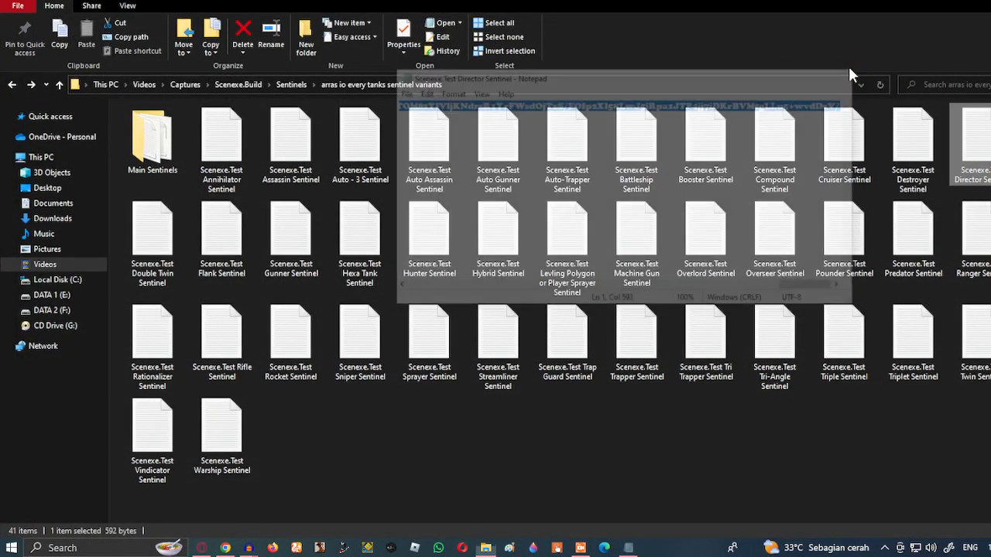
Minimize the folder window and fill the empty text box with the heading "Director Sent." and the copied code
click(968, 0)
text(Director)
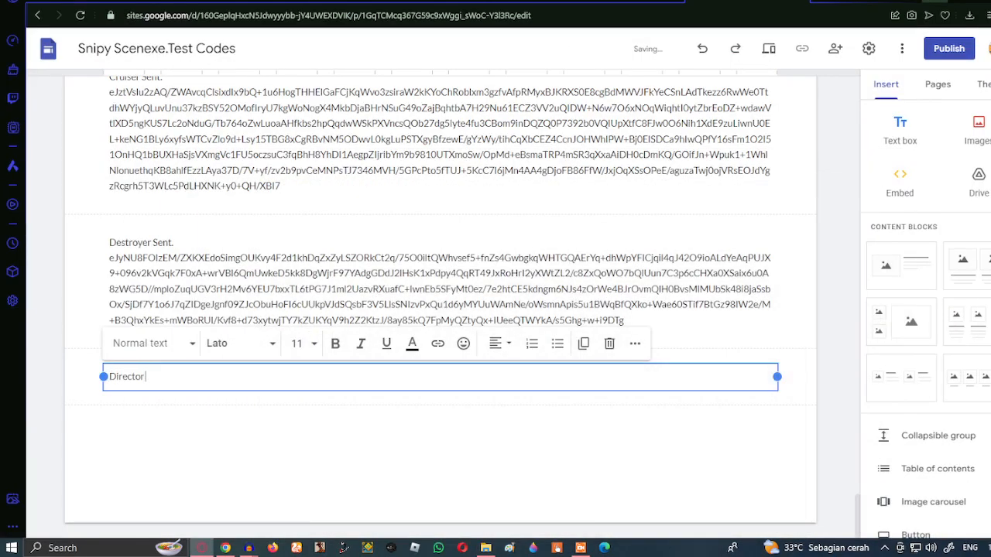
text( Sent.)
key(Return)
key(ctrl+v)
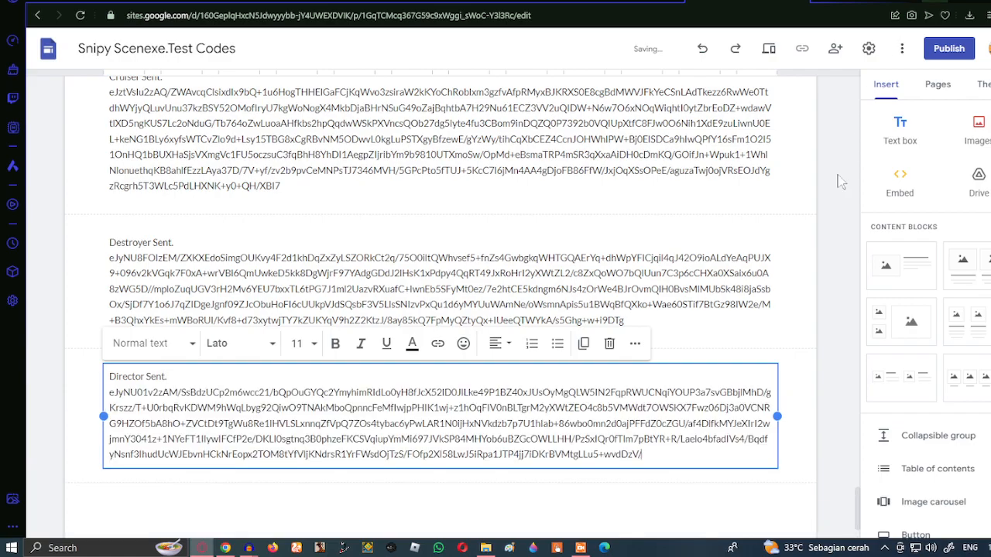
Add an empty text box below the Director code and copy the entire code from the Scenexe.Test Double Twin Sentinel file
click(898, 130)
click(485, 548)
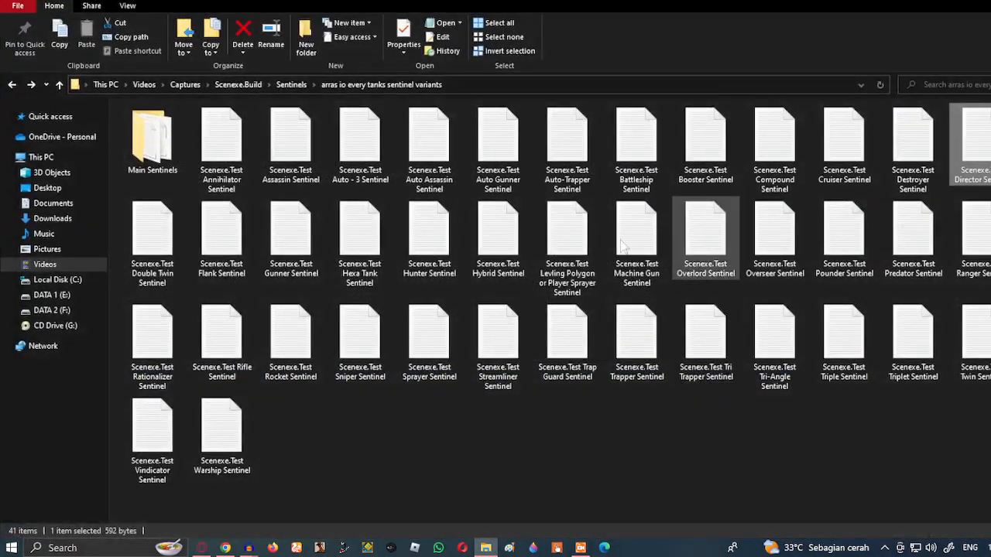
double_click(183, 245)
key(ctrl+a)
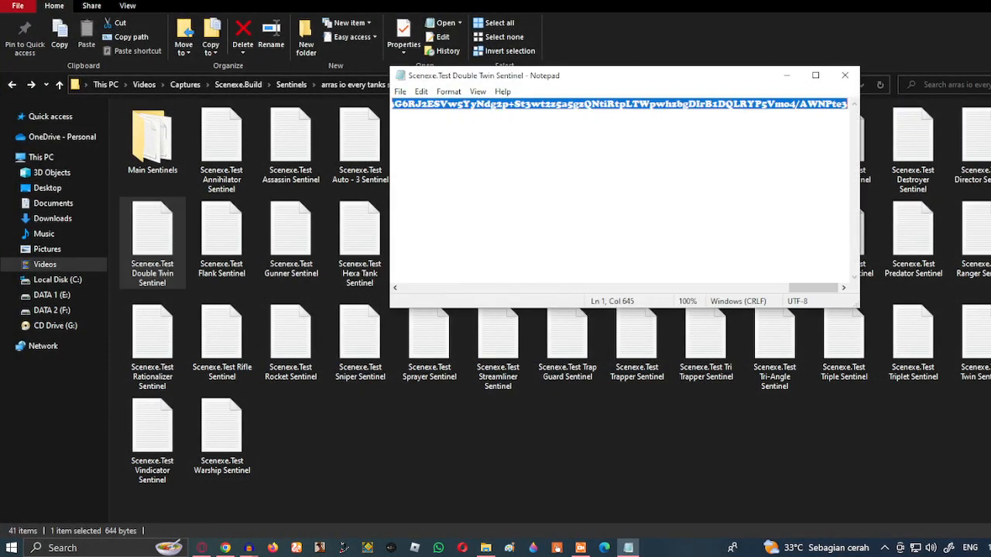
click(798, 76)
Fill the empty text box with the heading "Double Twin Sent." and the copied code, and add another empty text box below it
click(957, 2)
text(Doub)
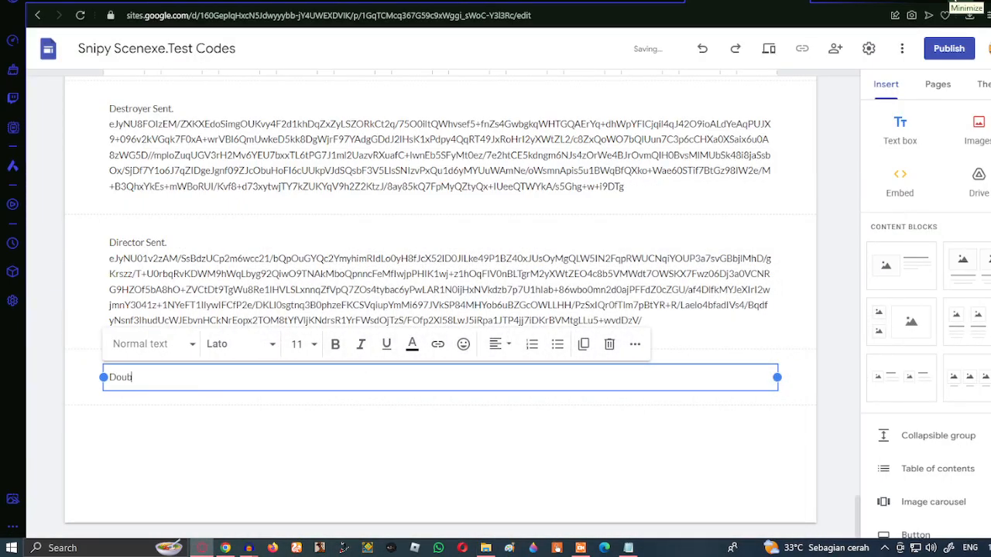
text(le t)
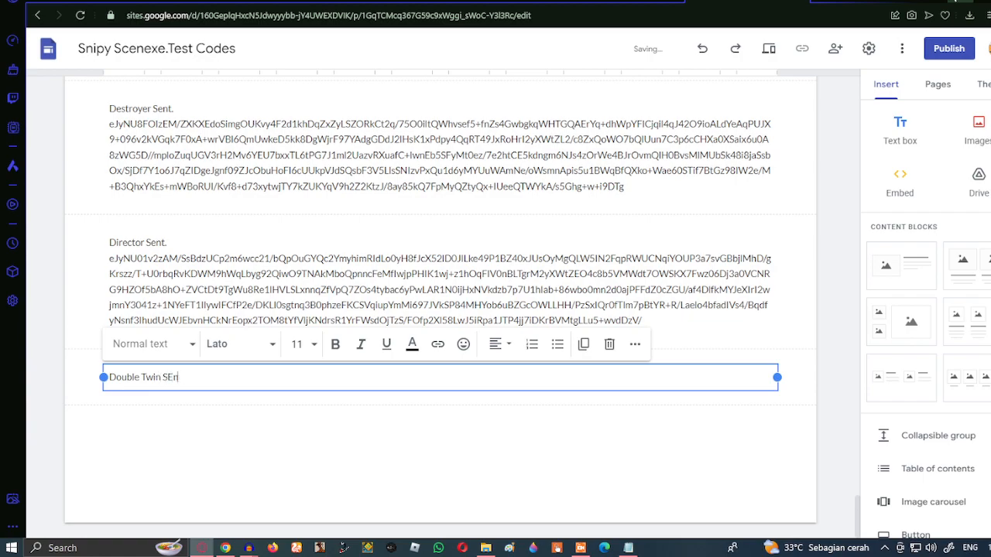
text(win Sent.)
key(Return)
key(ctrl+v)
click(890, 130)
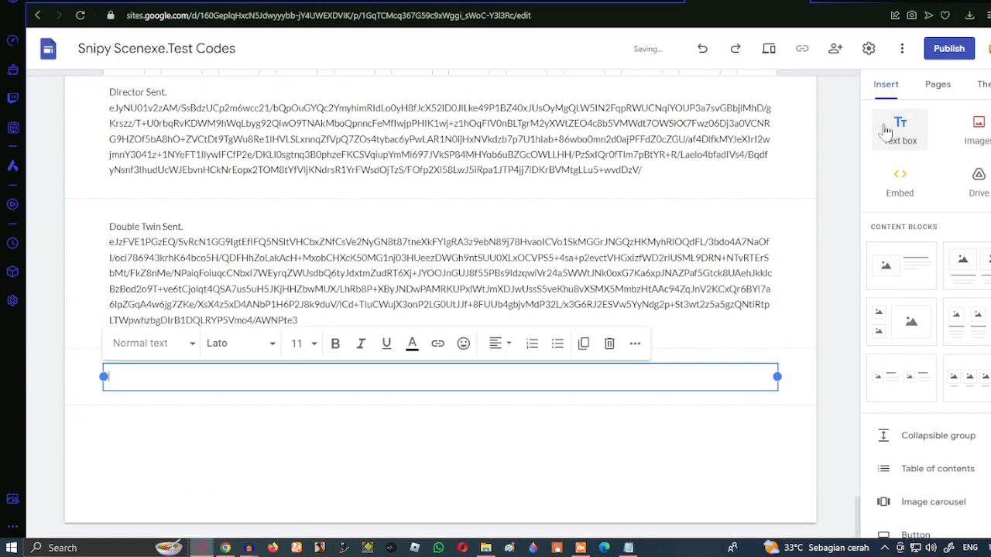
Close the previously opened code file and copy the entire code from the Scenexe.Test Flank Sentinel file
click(486, 548)
click(628, 548)
click(851, 70)
double_click(254, 224)
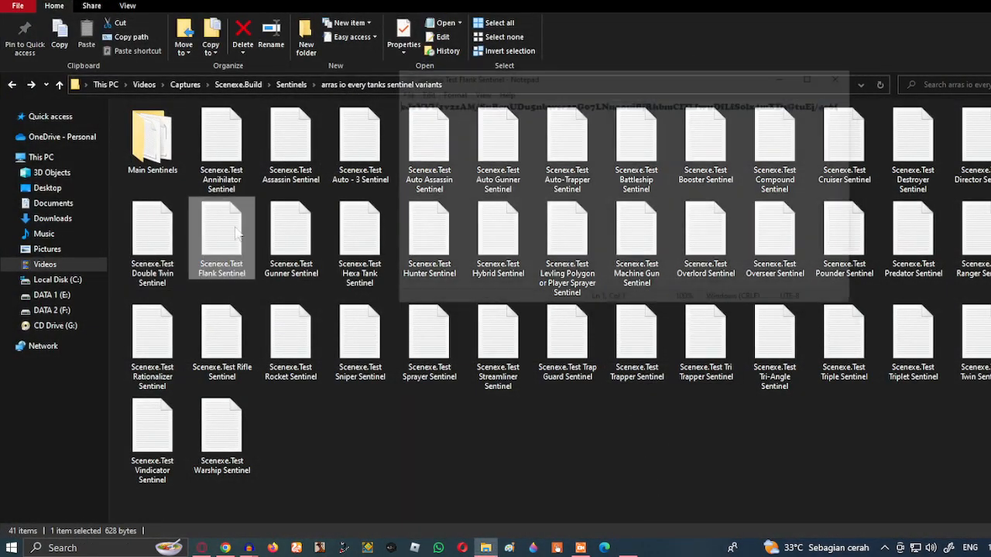
key(ctrl+a)
click(792, 76)
Fill the empty text box with the heading "Flank Sent." and the copied code, and add another empty text box below it
key(alt+Tab)
text(Flank Sent.)
text(eJzVVU1v2zAM/SuBenUDu5nbwsc22G07LNnaouiBjRhbmCIZIJwuDfLfS0Ix4mXDsGtuEj/ee6QoaSv8pkVRiWWntcjEGskpa0RV5JmoQdbonaiet/uwSSbscunQP4oq79dPcf2mpG84b8wxHsxPUW3FKxChDgAvQzTeaNgwU1jvMkHWg2fWeeRgrBX8mrWEIOPOxeUUPS580sa2rmWrc/dWW4pRviMzaxFI9L+Cw2/Wp3wIkaIK1tt5pFna5ofteyJVUuMdNrBWe8Re1hEVzKKxhL2s3qzR1LF2Vq7MVDmuf8GgRRILORquyt1vtf+3tgZB++ZLp71qtUJKNVq5mcIKajxxRGV/Cb6HFRIE0BMni7wLYGRNoJ+k8O9tTSDxK2fxgIhscJz9PKQuMcbtYRqGw5CPy2N38vF1JmTUK6pPnIjahhO+YityT4ZNDbZD1yJKiwY9QRoAdnuEFau6uJXXIJein5I0uIQLq/Q+06Umjm922ansy6I4S91nKvtyUp6j7LNQzW/JG0Jrzb8u+UOMGFzzIPLHRde4RqaY5D1Dkd70wwPN4QpM6kdSyxFr5TrQ81PxIv8U4ndtzgB7ihkarwzq0Q+ggDOqRp91+DN2H2VEDNQ=)
scroll(821, 185, down, 3)
click(897, 133)
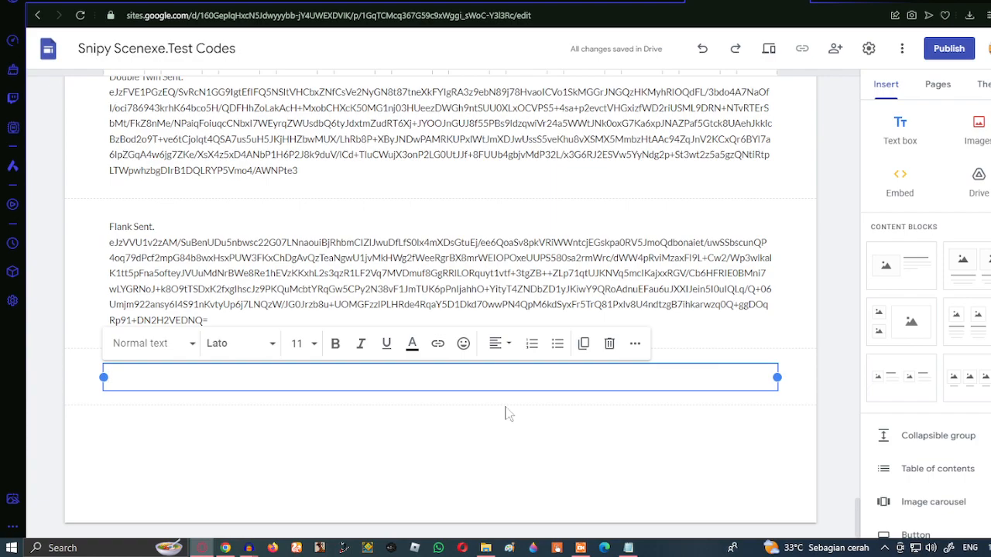
Close the leftover Flank code file and copy the entire code from the Scenexe.Test Gunner Sentinel file
click(485, 548)
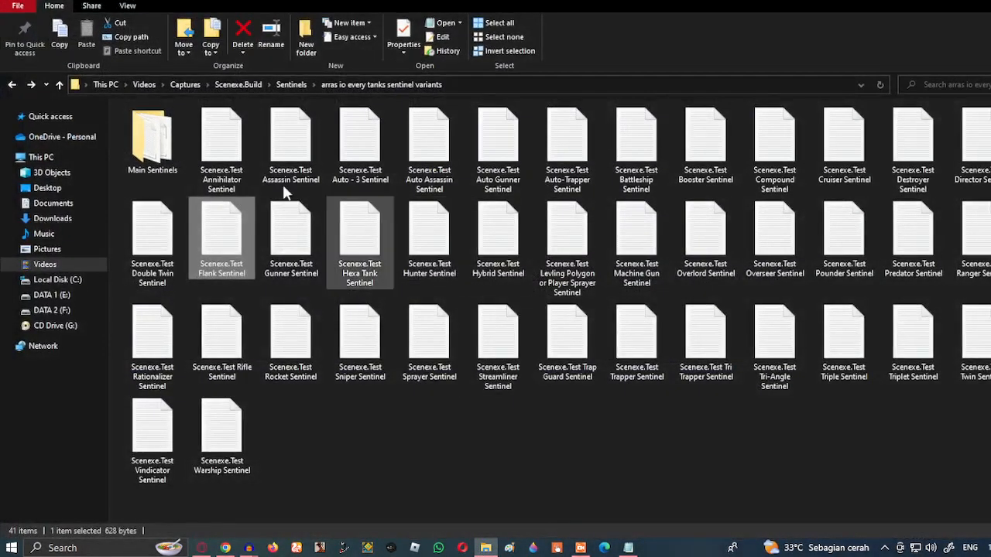
click(78, 159)
click(12, 86)
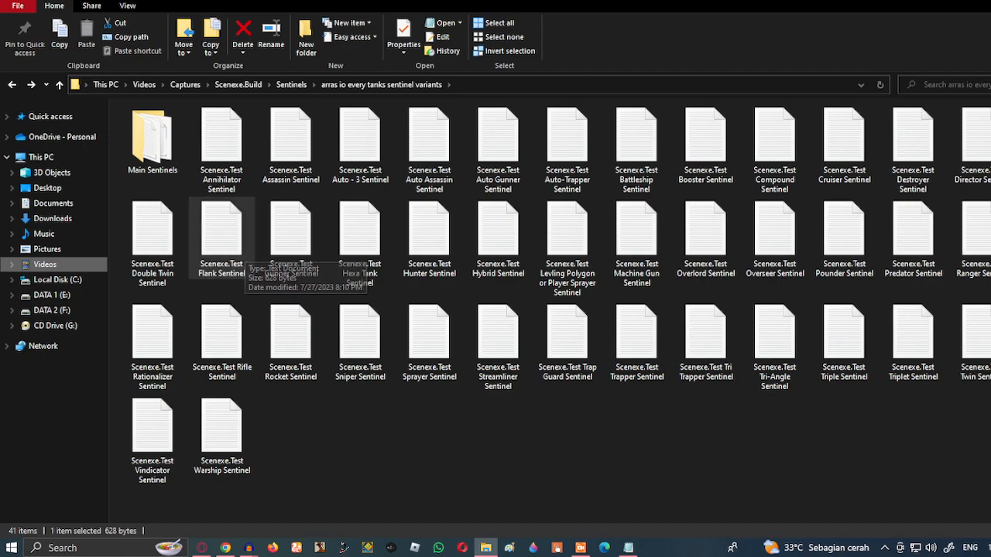
click(201, 548)
click(485, 548)
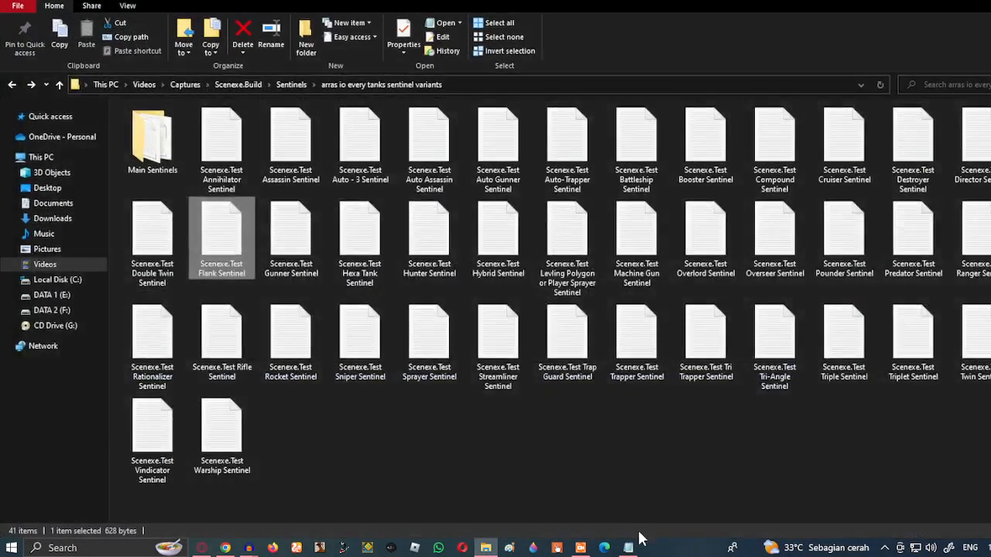
click(628, 549)
click(844, 75)
double_click(316, 269)
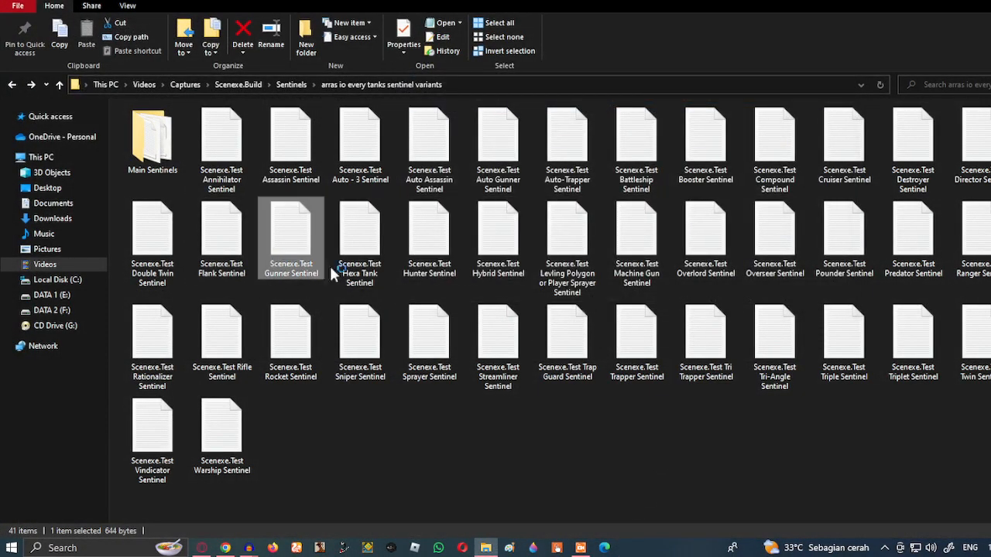
key(ctrl+a)
click(845, 76)
Fill the empty text box with the heading "Gunner Sent." and the copied code, and add another empty text box below it
key(alt+Tab)
text(Gunner SEnti)
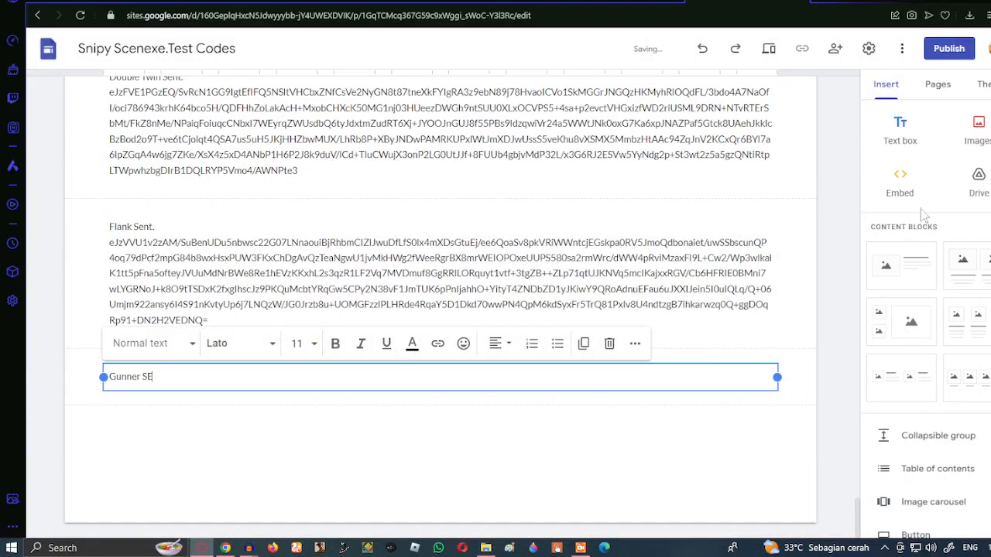
key(Return)
text(eJzFVE1vEzEQ/SvRcF2ITdNQtMc2Eic4kPAlxGEaT3YtHHtlz6aEKP+dsZ1Nl4AqpCrIZs+M33vzPPYeeNcSVLDujIECtuSDdhaqSVIAjaomDIB93R/LpgW49ToQf4aq7Ndf0vpBK27k3FhqGO13qPZwj96TlQDfhmiyMbgTprg+FOAdIwvrMnEI1gZ/LFpPqNIupOWcmFactUmsayUawp0zzqcq7rxdtEQq5e8x0HvH+bxWJFQz0dsx+UXelqftz0yqIaFbanCrj4i9rEdUtKvGeepI9WFDtk69i3Jt5zpI/ysBncxSK4+Bq9nht97/WVtDaLh52xnWrdHkc49O7ea4wZrOEknZX4rvcEMeI+hZUkTeRjDvbKSf5vIPbe1R0Ts5JQMCxeA6+3nILg1mAaqX5fjmNA1InIbeHkIInyophupajpJxmC1UJK4Mbb2S2Mk3CbdkiT3mAZAkE25E1YvX6hWqNfRTkgfX08ppExIn0eJk4vjmUDwh+1mqE83/0S12X19AeExc3vJnKL+wbnmaD4Sts0+9mU+pYvBq8pE/3o2hLQnFtOwZJvmLPP13Uq7RZneyWqnY6tChWZ6Ld/JFe/kmlgJwpFiQZW3JjD6ijzijavSms1aEHn4BerLYXQ==)
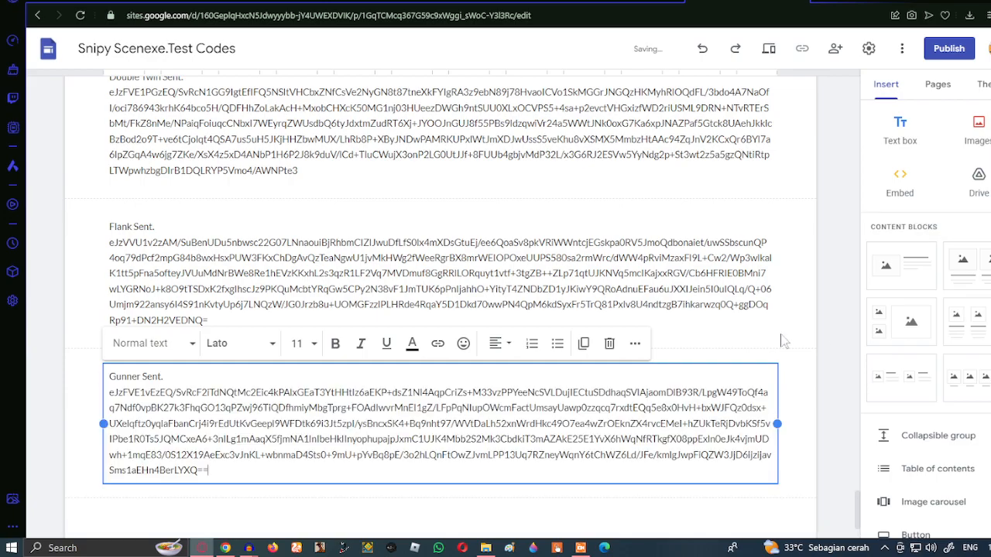
click(901, 131)
Copy the entire code from the Scenexe.Test Hexa Tank Sentinel file and close the file
click(486, 548)
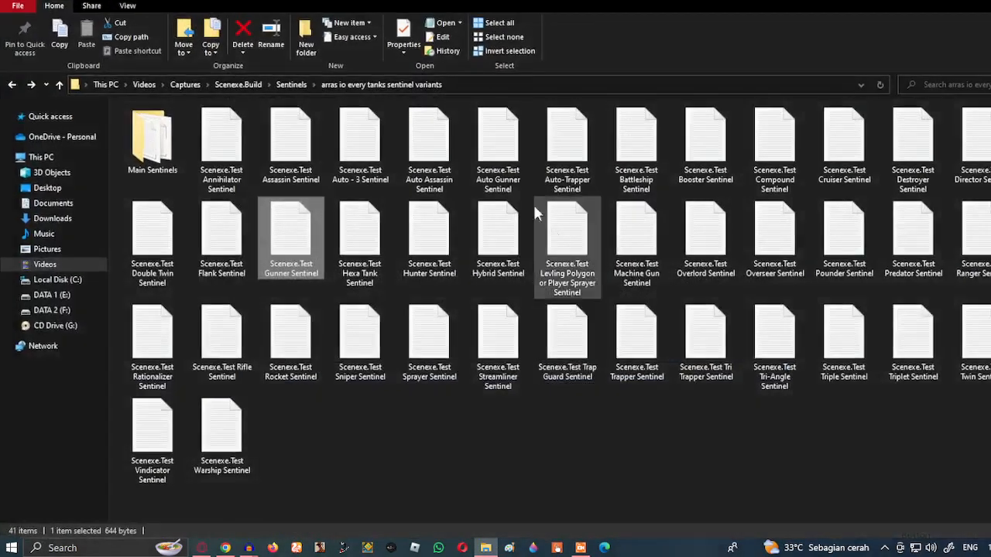
click(356, 234)
double_click(356, 234)
key(ctrl+a)
click(786, 77)
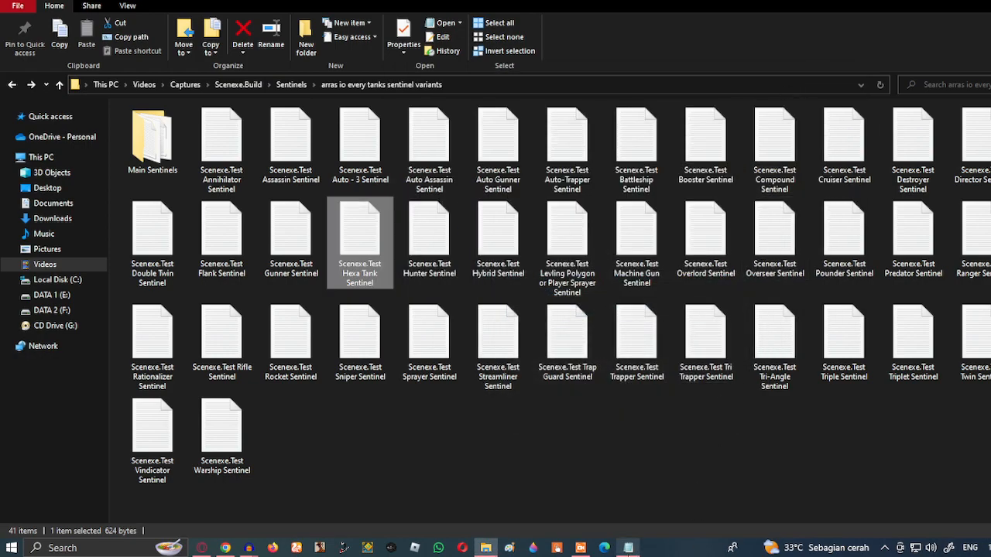
click(629, 548)
click(851, 73)
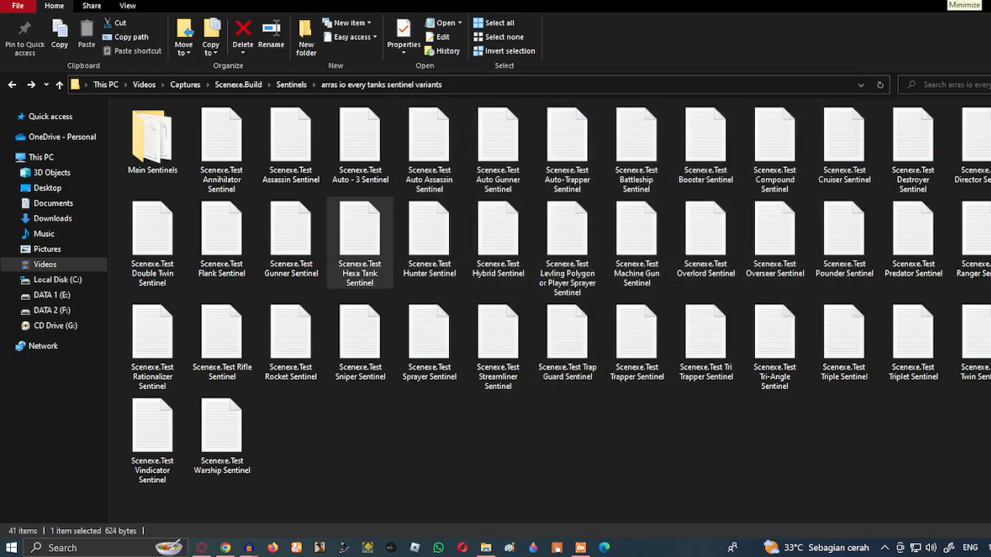
Fill the empty text box with the heading "Hexa Tank Sent." and the copied code, and add another empty text box below it
click(486, 548)
text(Hexa T)
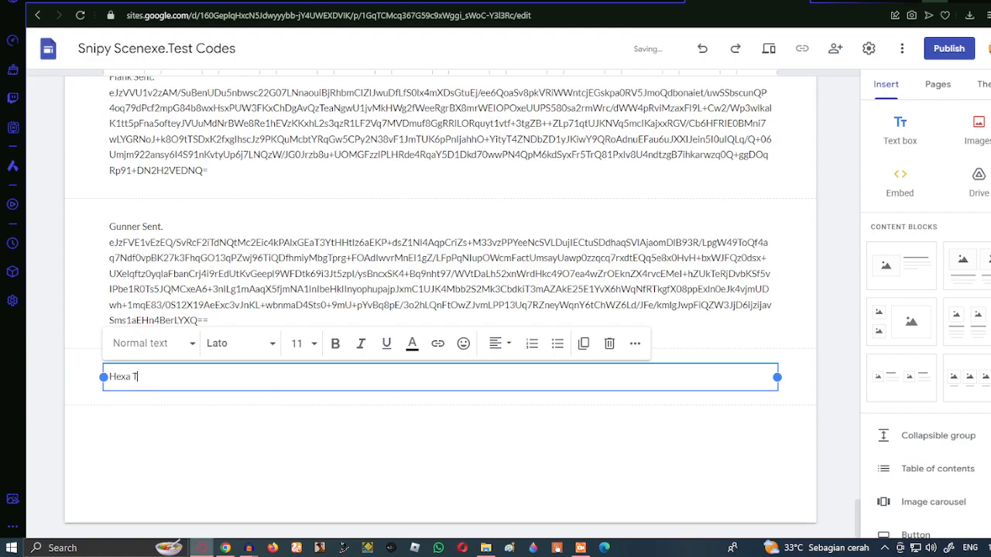
text(ank Sent.)
key(Return)
text(eJzVVU1v2zAM/SsBd/UCO1m6wsc2h126w5J9YdiBjRhbqCIZIJw2C/LfR0tx6qbDsONyk/jx3iNFUHslu4aghHVrDGSwJfbaWSILPIMKVUXBQ/ljfwybZuDWa0/hG5R5f/4ez49aHVryxhITOD5AuYd7ZCbTAfwcosnF4E6YuvMhA3YBg7Aul4dgbfBp0TChijcfj3MKtApJm9jaRqze3zrjOEaFlu2iIVLRf4+ePrmQ8rUioZqJ3jYQL9I1P11/JVKtDN1QjVt9ROxlPaOiXdWOqZfVmw3ZKtYuyrWday/1rwS0mMVSng2T2eFF7f+srSY0ob5rTdCN0cSpRqd2c9xgRWeOqOwPwbe4IcYO9MwpIm86MHa2o5+m8M9Nxajoo2TJgEA2eM5+HlKXoHx7dZqG4TDk49mL7qioFsp3kkbGYWqfIunIsKUTsZ16JuaGLAXG9PjIDIQbUfTmWl2hWkM/IWlomVZOmyO3Tw0cvz9kryQXk4vTXFxfnuTL6/LlzfL/LlgW3SNh4+zfNtDXGDHYQSnI1RYytCWhmOY9Q5E+nNPvleEabepFUisRW+1bNMtz8U4+PJaluxSAI8WCbNCWzOgLcoczKkcf6Anh8BsA0j1q)
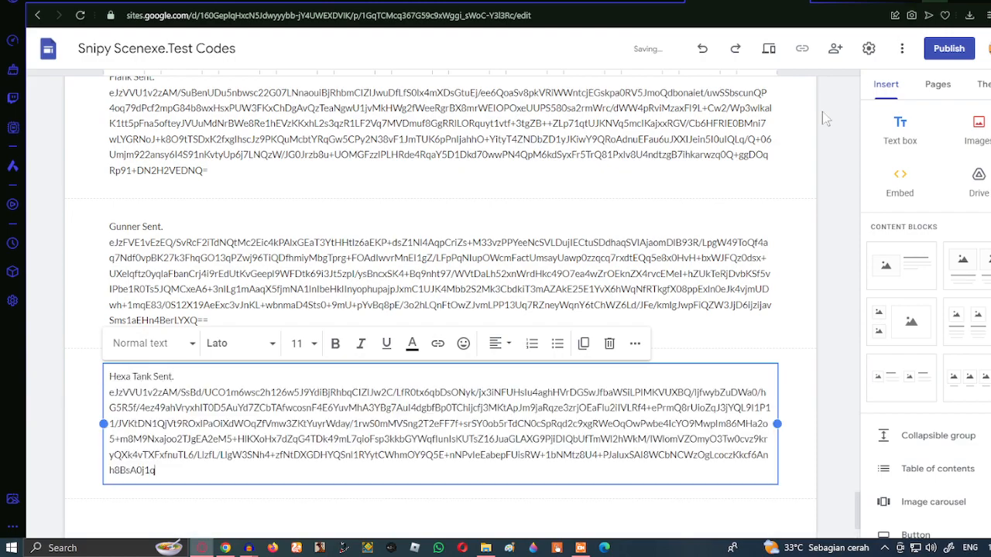
click(900, 128)
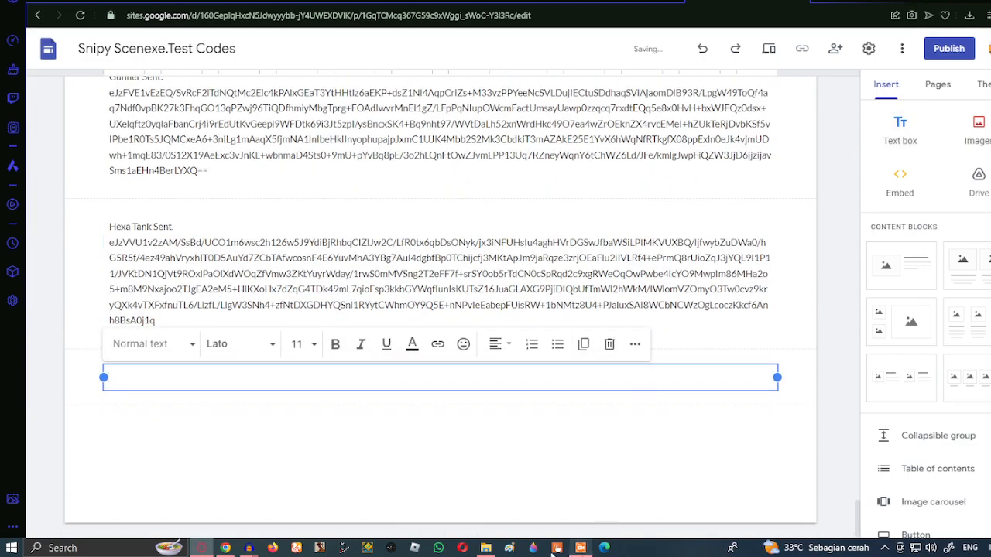
Copy the entire code from the Scenexe.Test Hunter Sentinel file and close the file
click(486, 548)
double_click(413, 222)
key(ctrl+a)
click(785, 76)
click(628, 547)
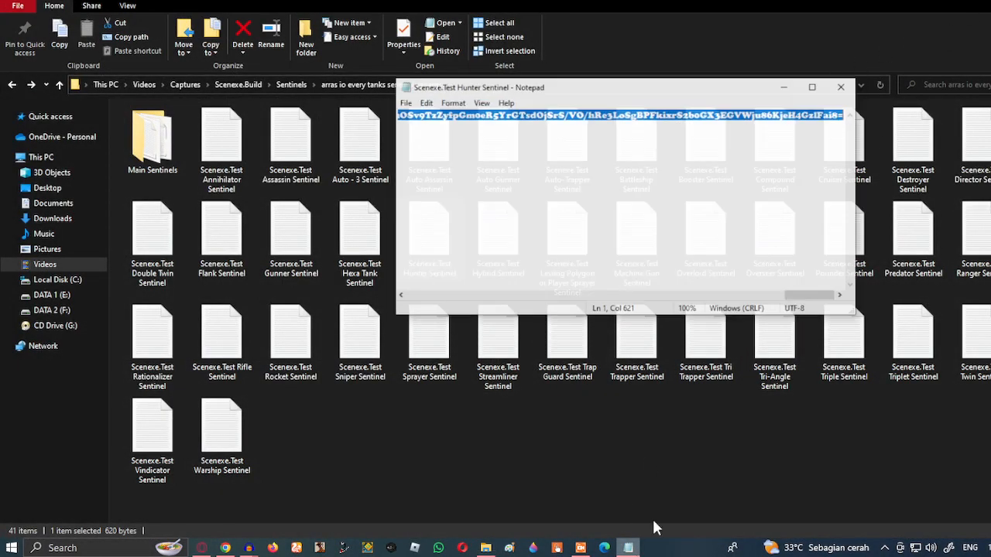
click(845, 74)
Fill the empty text box with the heading "Hunter Sent." and the copied code, and add another empty text box below it
click(949, 0)
text(Hunter SEnt)
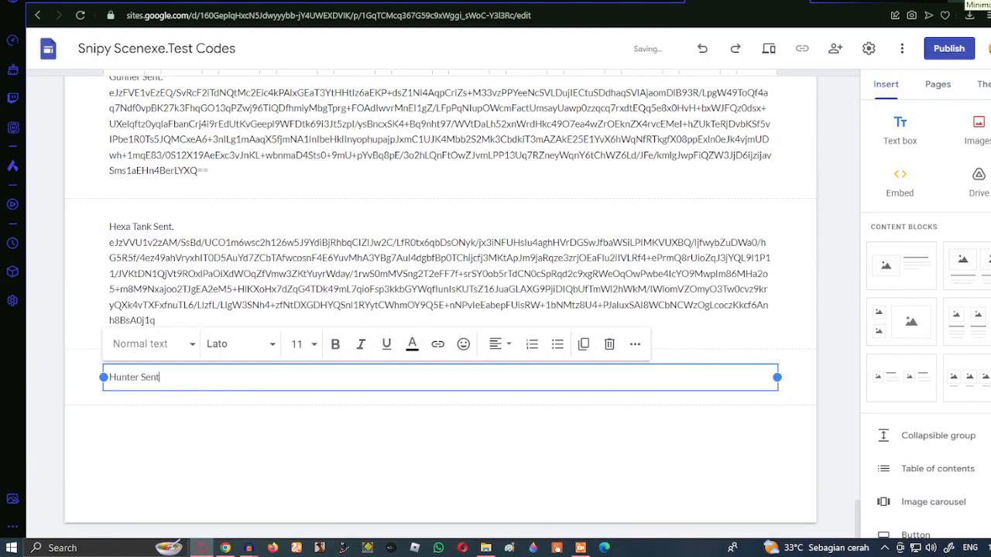
text(.)
key(Return)
text(eJy1VE1v2zAM/SsBdzUCJ1nWwsc2h162w5J9YdiBjRhbqCIZEp0uC/LfR0lx6m0Ut1stuEkW+90g++wC8bwkq2HTGQAE78kE7C9WkLKBGVRMHqL4fTmmzAtxmE4i/QlX252/p/KgVN1l3lhxG+wDVAe7RezIR4McQTS4G98IUz8cCvGNkYV0lDsHa4s9l6wlVuoV0XBDTmrM2lXWtREO4dcb5lMWdt8uWSKX3ewz00XGu14qEai56Oya/zNfyfP2VSbUydEMN7vQJsZf1hlp23ThPvaw+bMjWqXdRru1CB+l/LaCTeWrlKTCdH//dXaGkLDzfvOsG6NJp97dGq/wC3WdPGQlD2TfItb8hhBLx5F5E0E885G+lIO/9TWHhV9kCoxCBSDdfZ+yFMaeGFohXJ8NZhN9lVKaqF6K2VkXNzvVKlkE4np0/l5qjF8HptAtmSJPeb9yyMTbkXUm2v1DtUGepNkRbR22kTAiJdHOL46Fq8UfT0UPfmX6P+pWPzxSNg6+8LixtIFX1LOYHm56K/1GdqRkMzKnmOSv9TzZyfpGm0eR5YrGTsdOjSrS/VO/hRe3LoSgBPFkixrS2b0GX3EGVWju86KjeH4GzlFai8=)
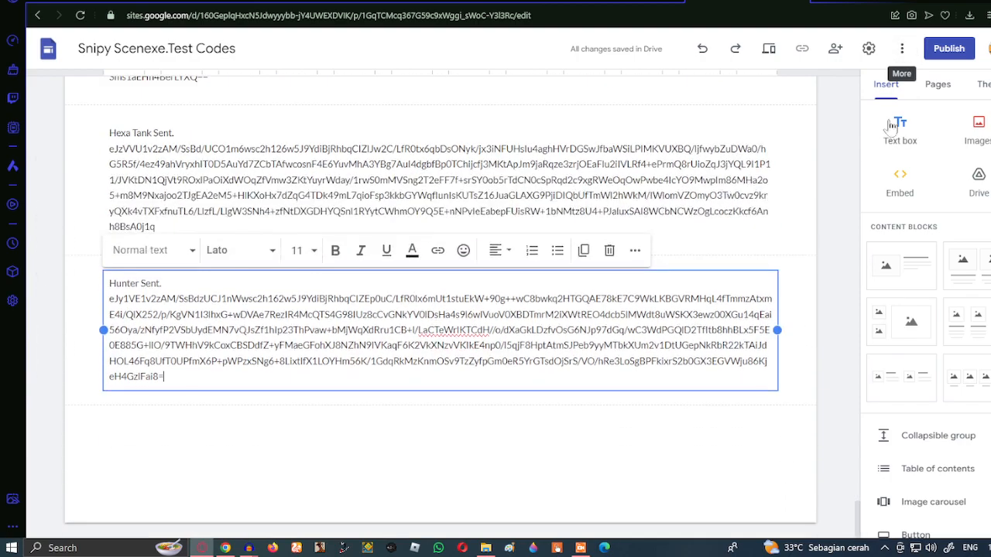
click(899, 130)
Copy the entire code from the Scenexe.Test Hybrid Sentinel file
click(486, 548)
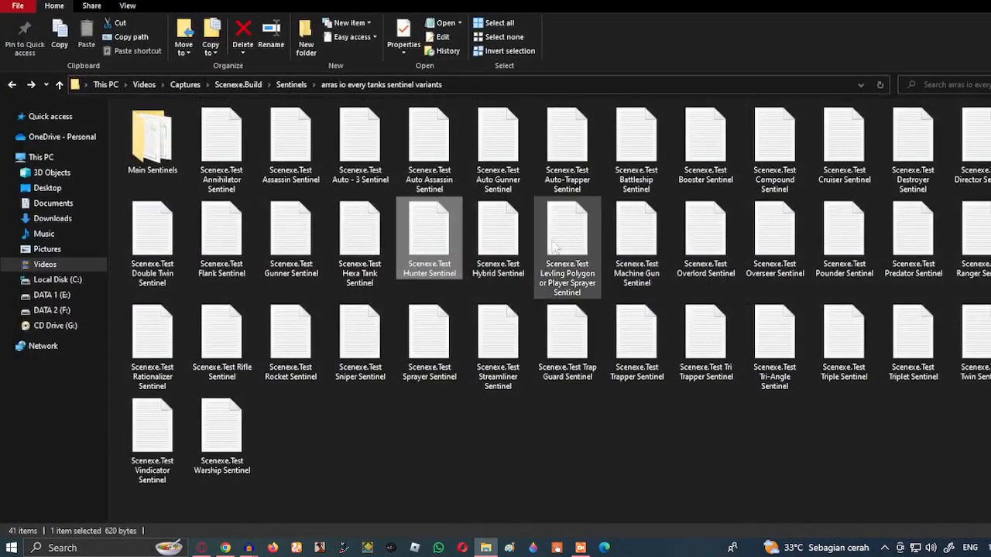
double_click(498, 233)
key(ctrl+a)
click(844, 75)
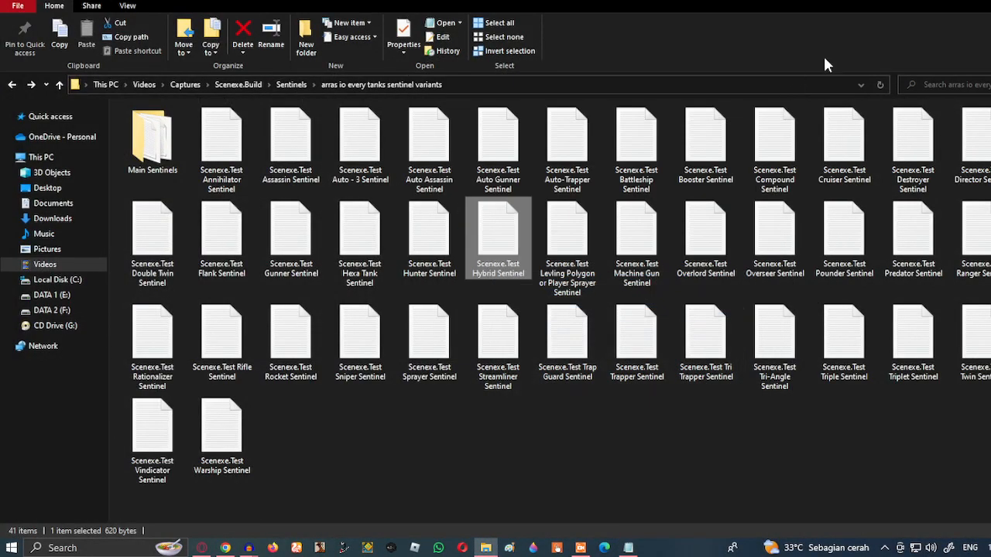
Fill the empty text box with the heading "Hybrid Sent." and the copied code, and add another empty text box below it
key(alt+Tab)
text(Hybrid)
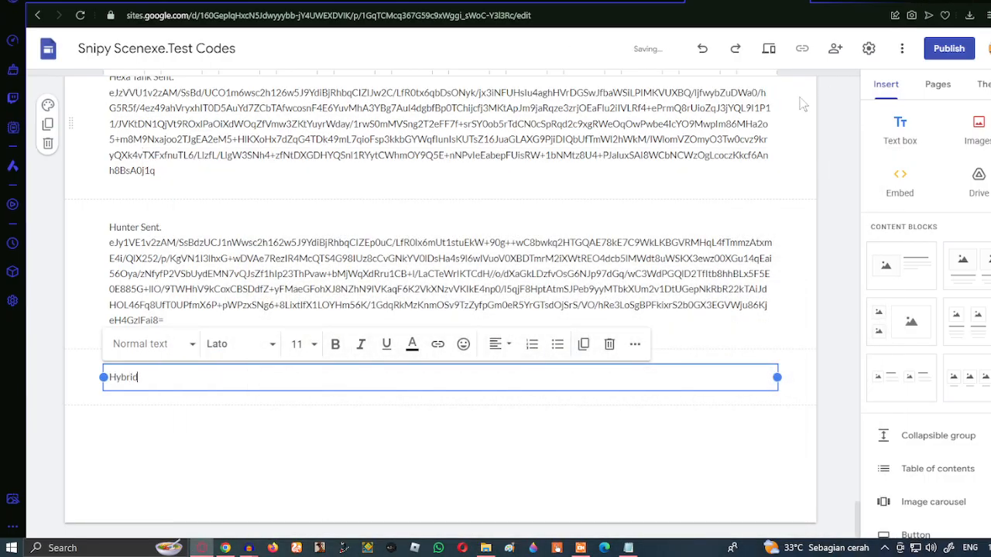
text( Sent.)
key(Return)
text(eJzFVEtv2zAM/isBezUCu1nawsc2h13aw5I9iqlHJmJsYYpkSHK6LMh/HyXFzqPF2ltPFqmPHz8+5C34TUNQwrJVCjJYk3XSaCiLPIMKRUXeQfm03cNGGZjl0pH/BWXenR/j+UUKX3PckDEe9W8otzBHa0kFgudjNjYUbjhTOO8ysMaj56yzmIO5Vvhn2lhCES0XjxPytPBJG/vahr3O3RllbET51uppQyTi/RwdfTM+xUtBnGrMeltPdprMvDf/pqRSKLqIGtdyz9jJOrCiXtTGUiercyvSVaydlUs9kY7rXzBpMY6lHByX491J7R/WVhMqX9+3ystGSbKpRiM2E1xhRWcXUdkb4DtckcVAenbJlm8DmTU6bB8I+PemsijogaN4QSA7Gme3D0XsEn9v+m04WYZDb/LhVQYiqoXyC4eRMmG+1+wl7shJS4fcD9F3LQ9mQ5q8xbQAlzxuwhWrurgRVyiW0G1JWIxLCyNVxLnUwuH1LutE53vR70kuPlFwERbIhbAx+n9T+xkRR3NLIa8mp2hNTD/Ke/70SPsXx3CJOnUiKWXEWroW1excuOGfhOVFnTHBPsWUtJea1OAH2sAzKAdfN3MGwe4f2qZpNw==)
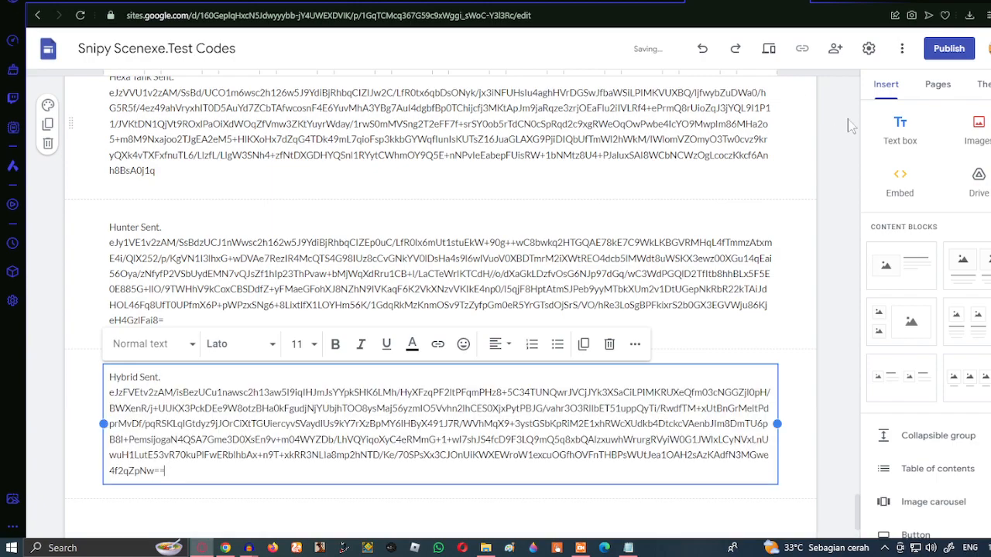
scroll(834, 113, down, 1)
click(938, 84)
click(895, 89)
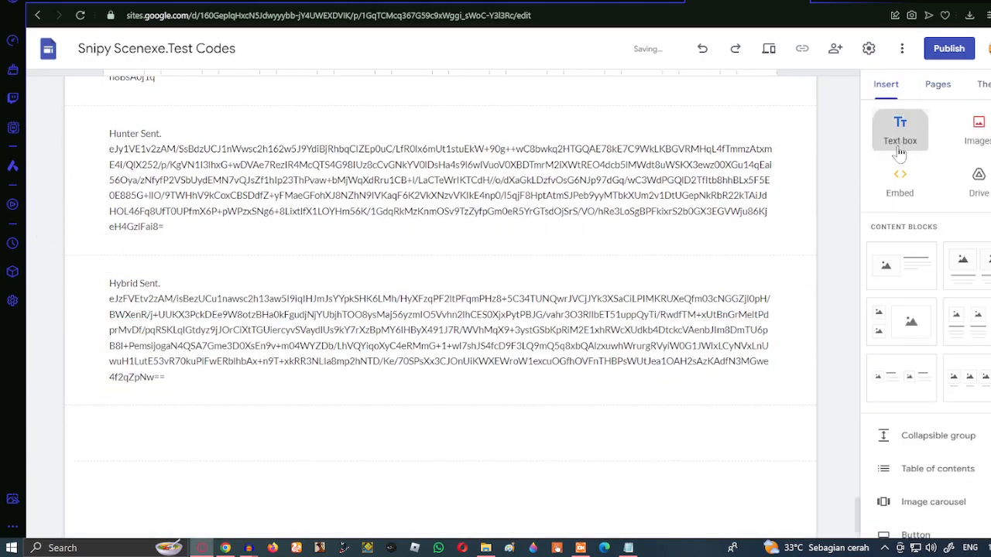
click(899, 130)
Copy the entire code from the Scenexe.Test Machine Gun Sentinel file in the sentinel variants folder
key(alt+Tab)
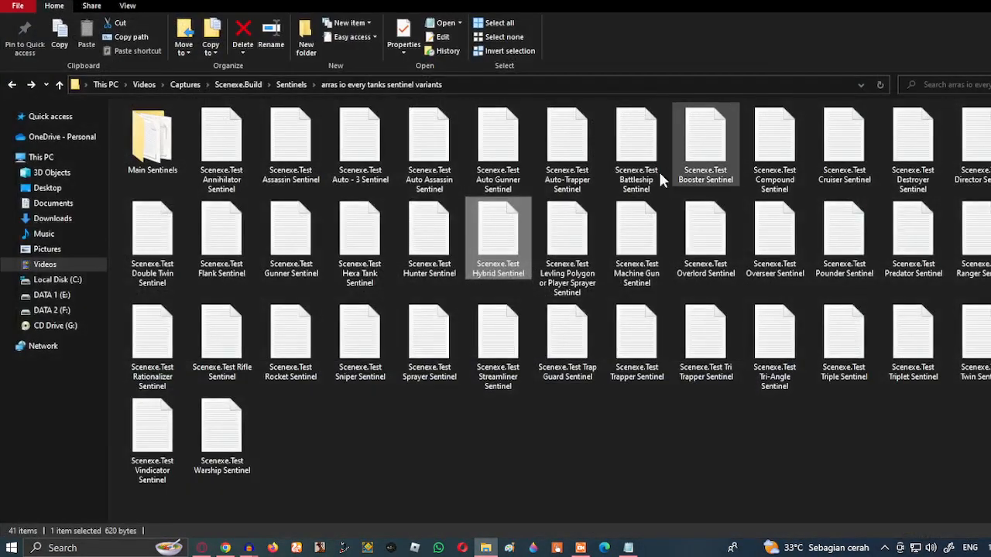
double_click(638, 244)
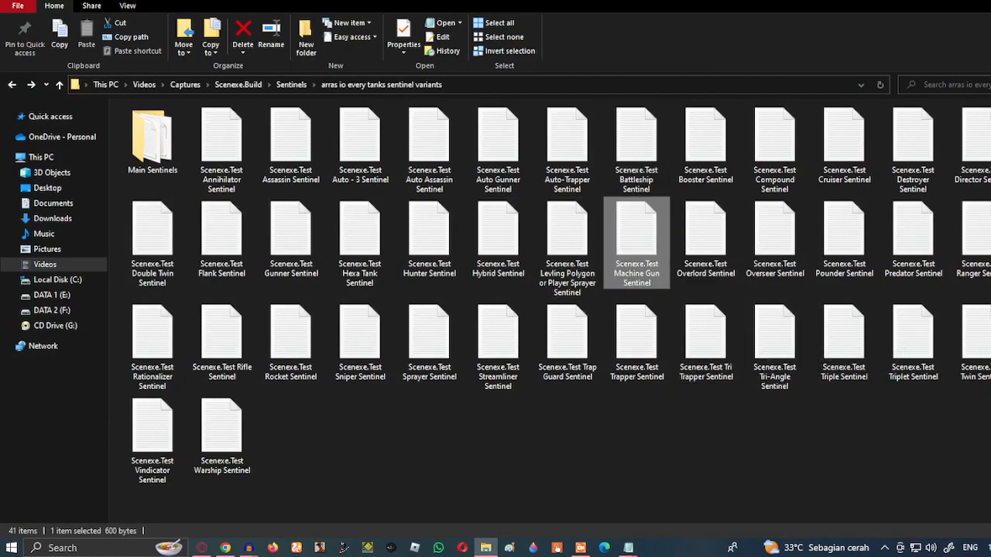
key(ctrl+a)
click(795, 78)
Fill the empty text box with the heading "Machine Gun Sent." and the copied code, and add another empty text box below it
key(alt+Tab)
text(Mach)
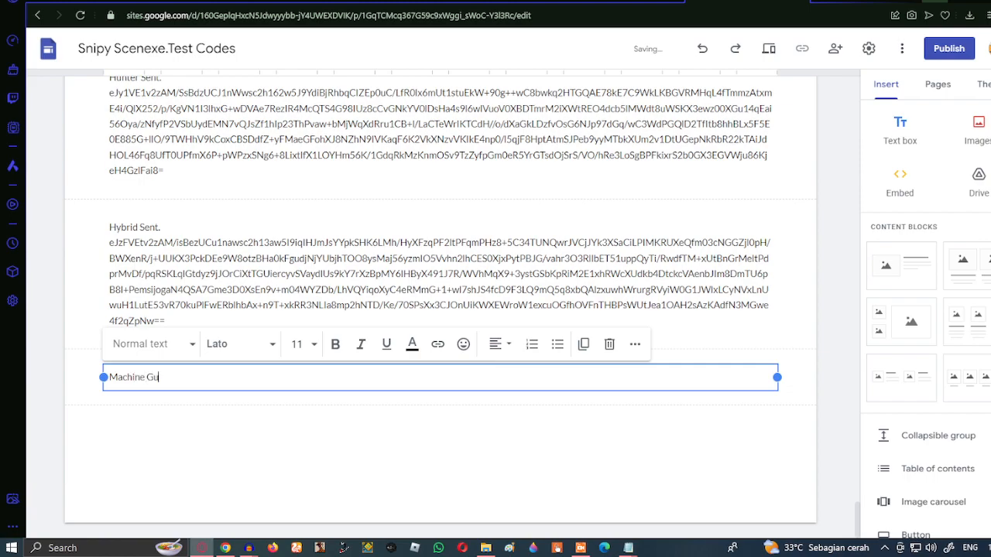
key(Return)
text(eJyNU01v2zAM/SsBdzUCu1nMGwsc2wE7dYem+MOzAWowtTJEMiU6XBfnvo6Q4cdNh2I2fj49P1AF43xPUsBmMgQJ25IN2FuqqLKBF1RlHqL8fTmWLAtxmE4i/QI2O9rdkP2vFnfTNpYbR/oT6AE/oPZkI8GOKJo7BvUyK9rEA7xhZpj6mGYK1xV/r3hOq5IVkroip4cxNYkMv0RDunXE+VfHg7bonUin/hIE+Os79WpGMWgrfgcmvs1ue3d95qFaG7qIDnT4hjrQuqGibznkaaY1hQ7ZNuwtzbVc6yP6NgFbLtMolcLM8vtj9v7I1hIa7h8Gw7o0mn3d0ar/CLbZ0lUJM/IJ8j1vyGEGvkkLyLoJ5Z+P4RS7/1LceFX2QLjkQKCbPOd5DVmlyCy9O4aJMOb8tQCWuUL+VJlIOs3iKRI+poDcSOytWzkWaniyxx/z4kmbCrTB6c6veodrAeCGSi3yocdqcOkMWMJo7HQY0+cSq+AzPhL2z/9Lk56qYqJJbXuliaEcycVGOA6v8Bc73LOUabRYnk6/OhK53cfIFvZzBowCcRqzJsrZkZp/RR5xZPXvAppPQ7P1g4fgHufg68A==)
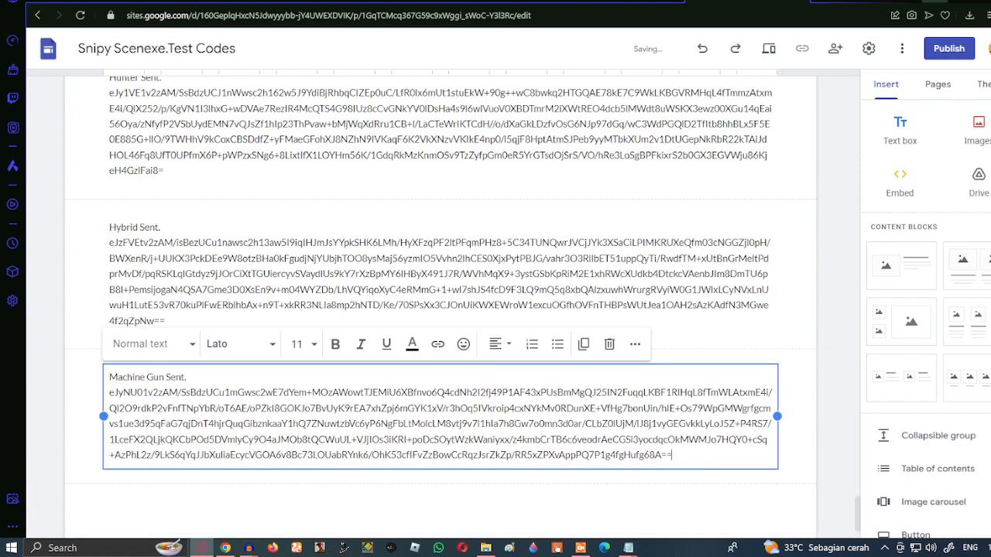
click(899, 129)
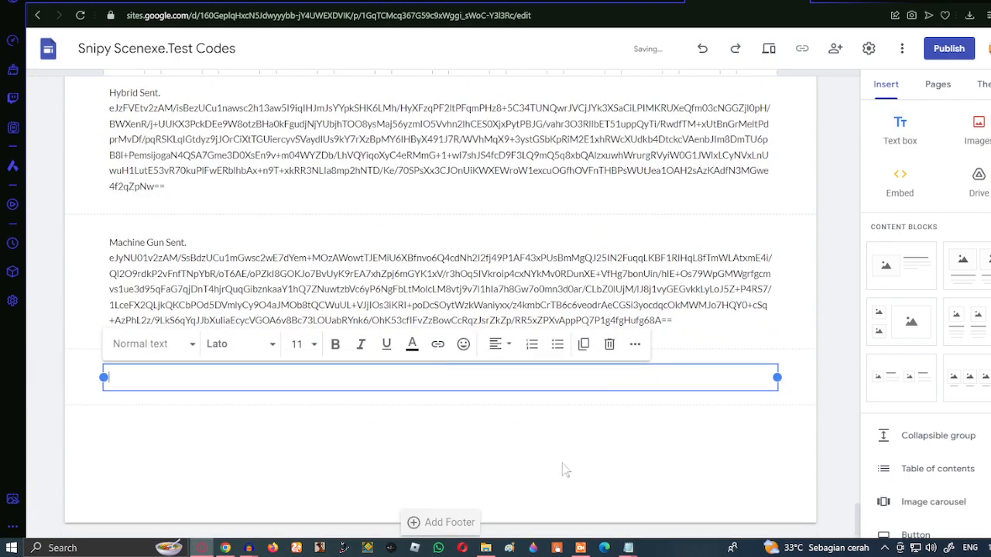
Copy the entire code from the Scenexe.Test Overlord Sentinel file and close the file
click(487, 549)
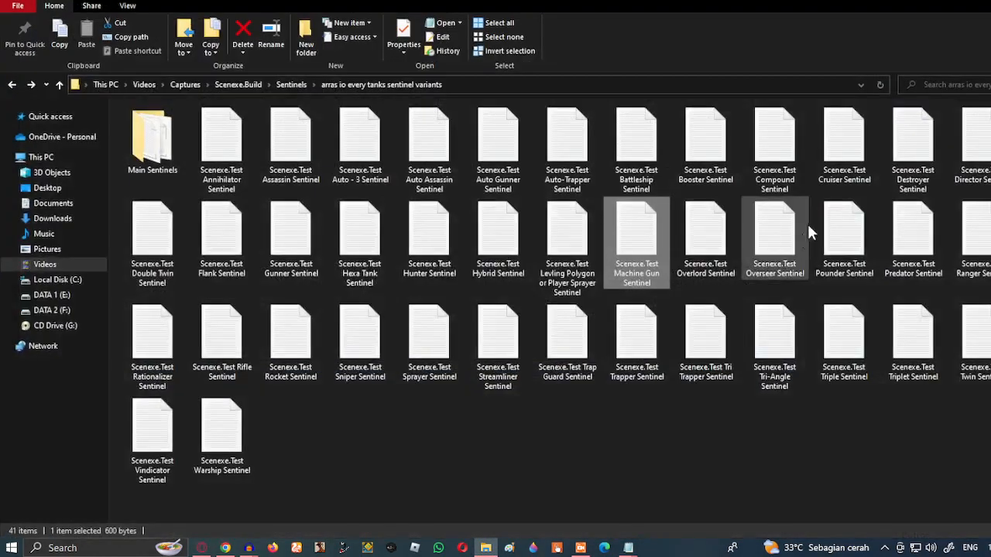
click(694, 250)
mouse_move(629, 548)
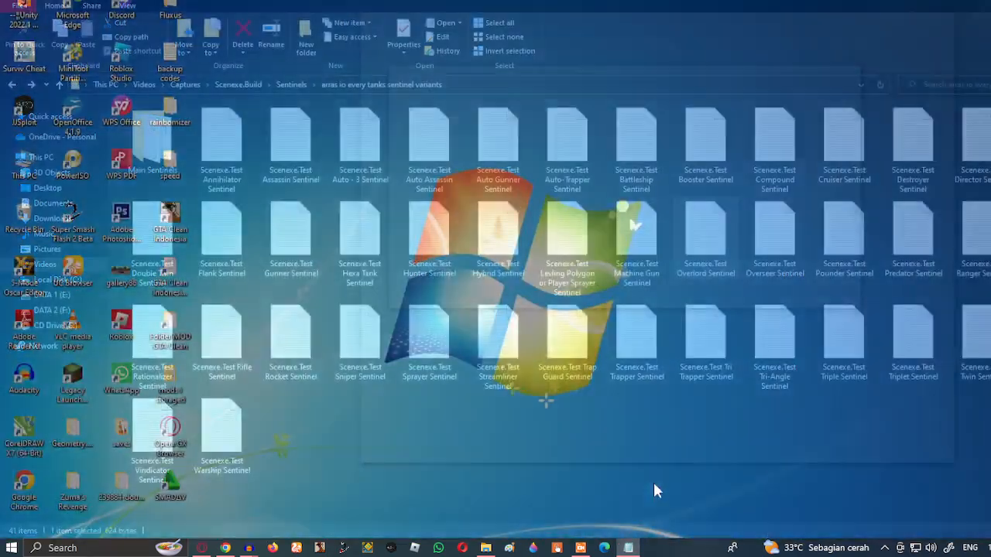
click(654, 486)
key(ctrl+a)
click(850, 76)
Minimize the folder window and fill the empty text box with the heading "Overlord Sent" and the copied code
click(957, 2)
text(Ov)
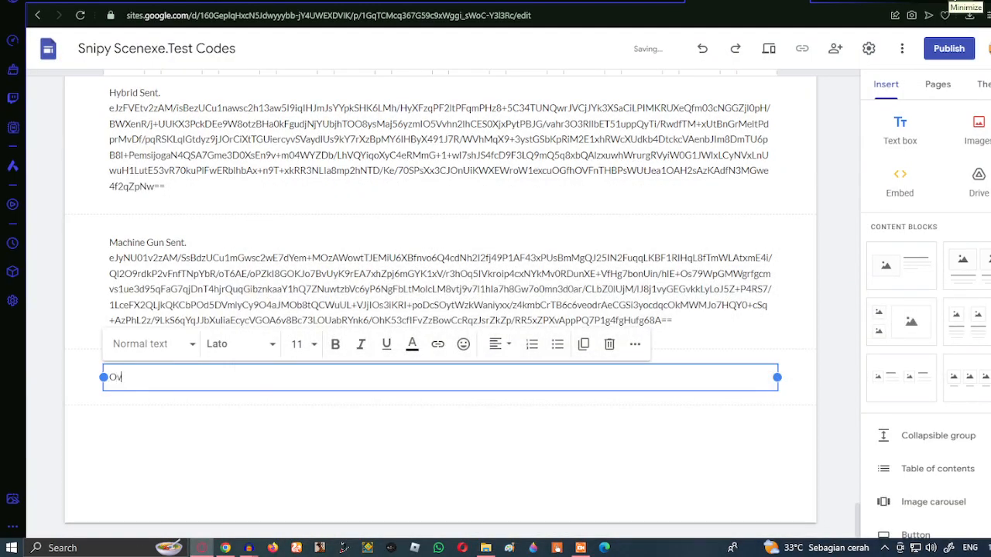
text(erlord Sen)
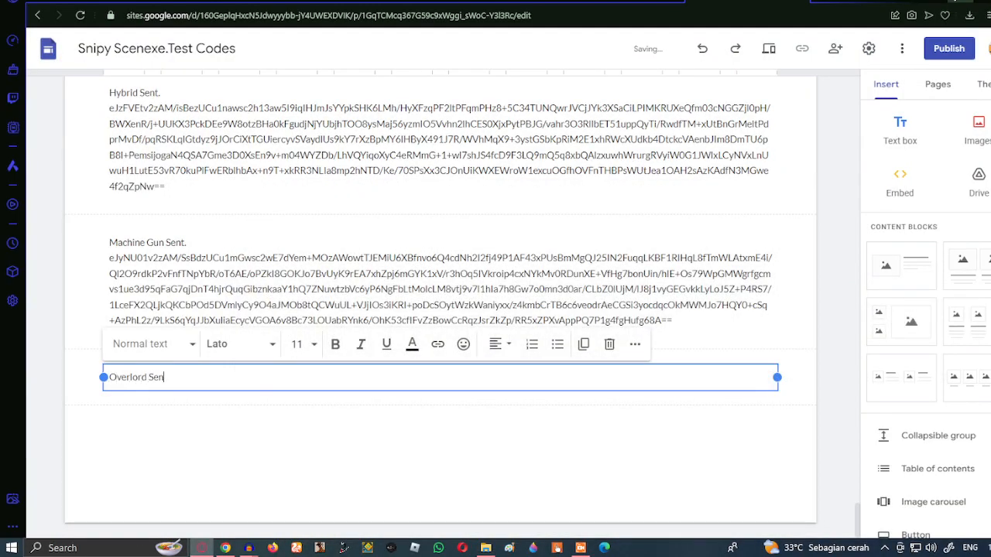
text(t)
key(Return)
key(ctrl+v)
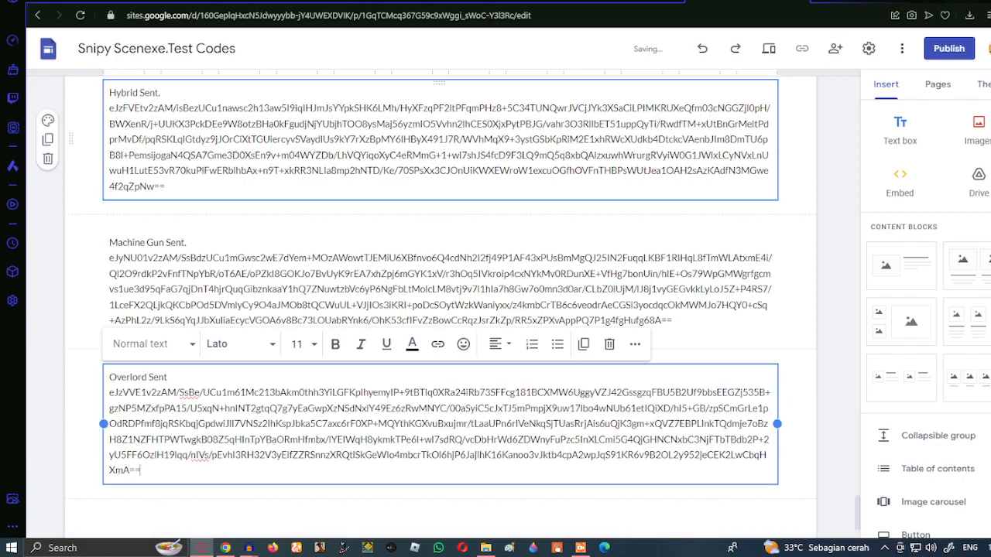
Add the missing period to the "Overlord Sent" heading and add another empty text box below the Overlord code
click(168, 377)
text(.)
scroll(171, 379, down, 2)
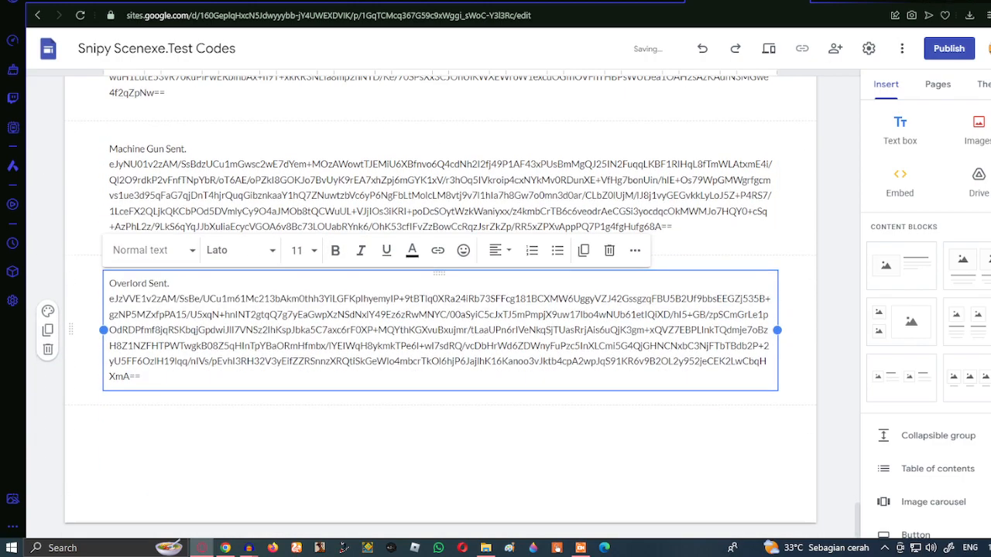
click(921, 130)
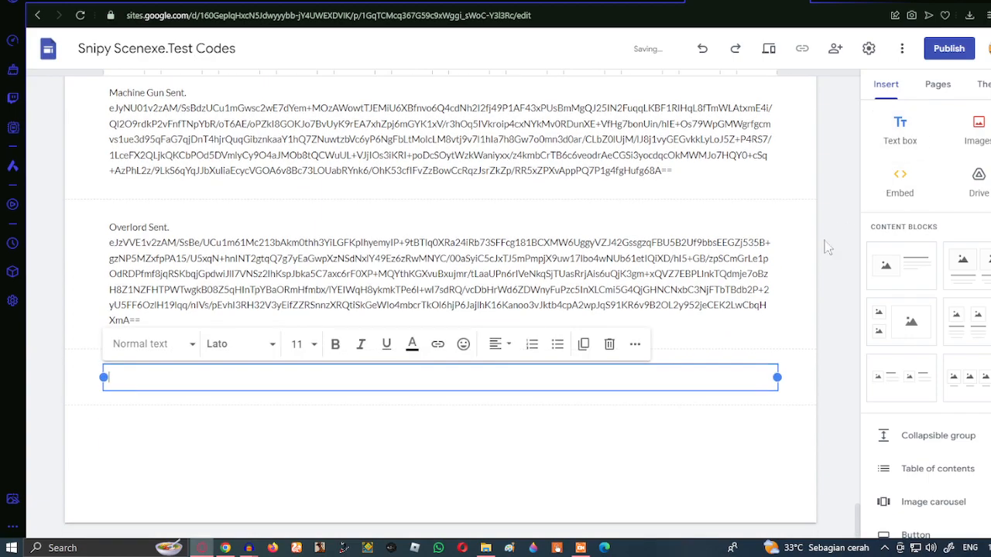
Copy the entire code from the Scenexe.Test Overseer Sentinel file and close the file
click(485, 548)
double_click(803, 276)
key(ctrl+a)
click(850, 68)
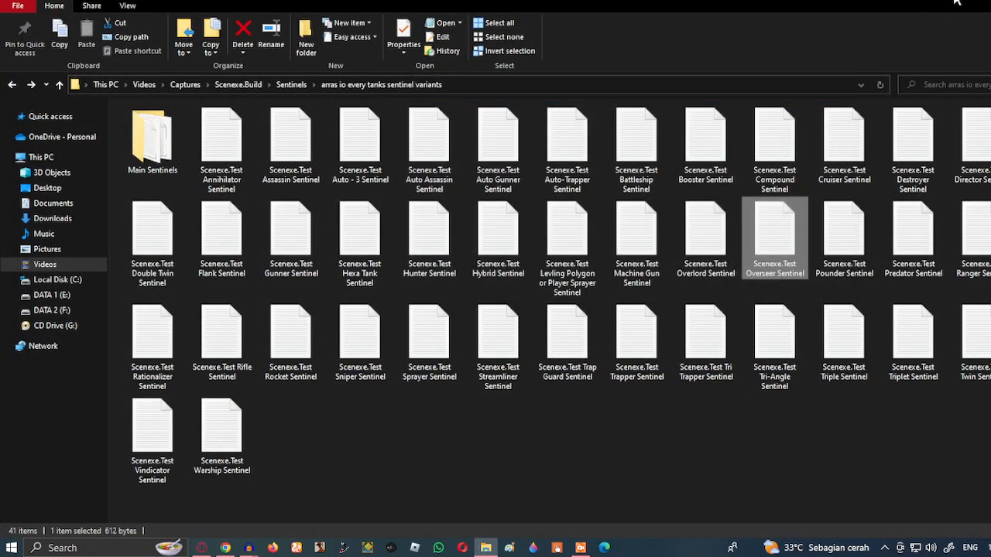
Minimize the folder window, fill the empty text box with the heading "Overseer Sent." and the copied code, and add another text box below
click(954, 5)
text(Overseer Sent.)
key(Return)
key(ctrl+v)
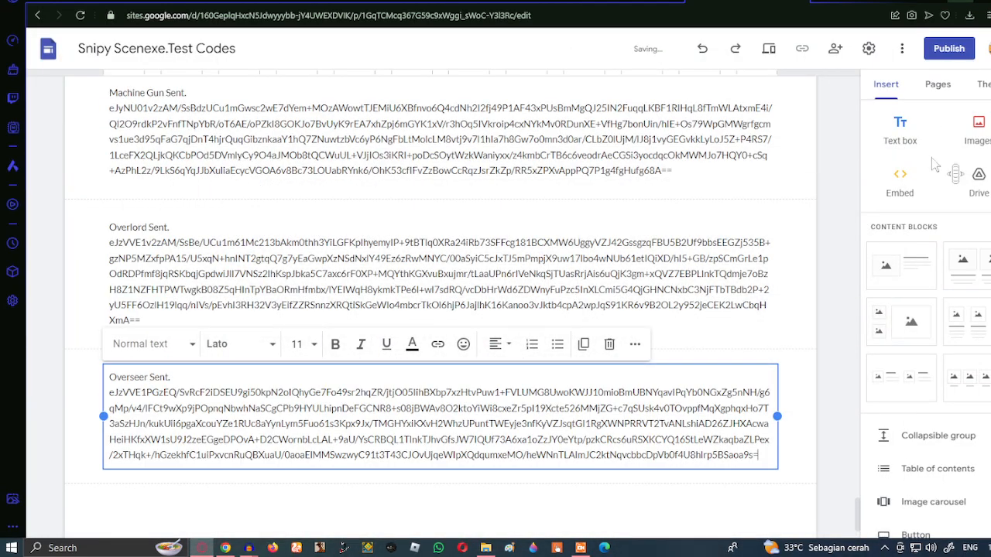
click(900, 128)
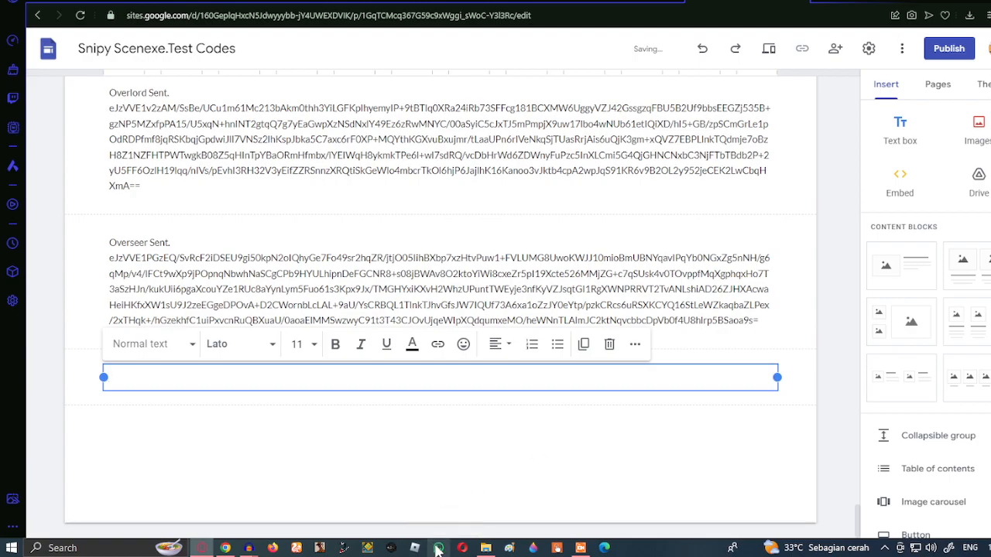
Copy the entire code from the Scenexe.Test Pounder Sentinel file, close the file and return to the site editor
click(486, 548)
double_click(843, 232)
key(ctrl+a)
key(ctrl+c)
click(836, 76)
click(486, 548)
Fill the empty text box with the heading "Pounder Sent." and the copied code, and add another text box below
text(Poun)
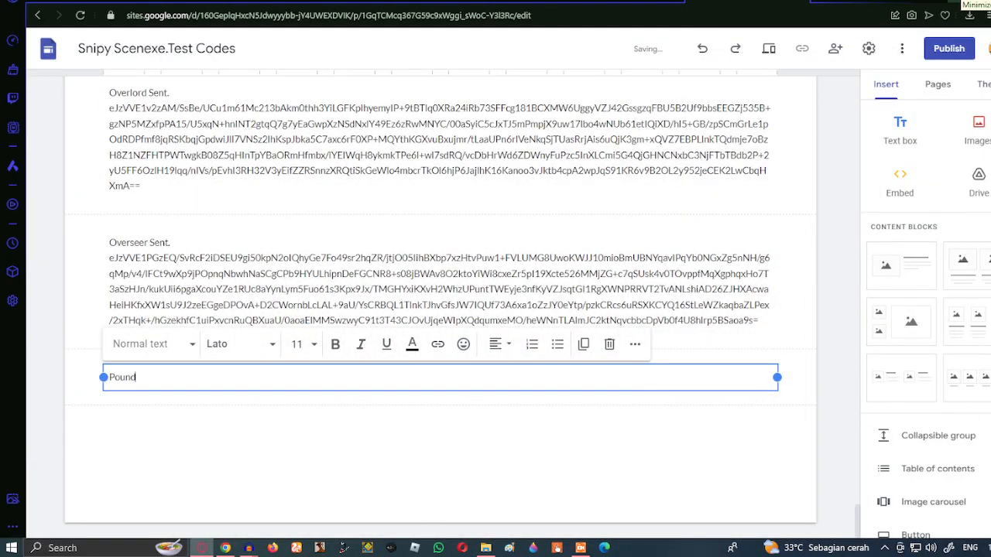
text(der SEnt.)
key(Return)
key(ctrl+v)
key(ctrl+z)
text(.)
key(Return)
key(ctrl+v)
key(ctrl+z)
key(Return)
key(ctrl+v)
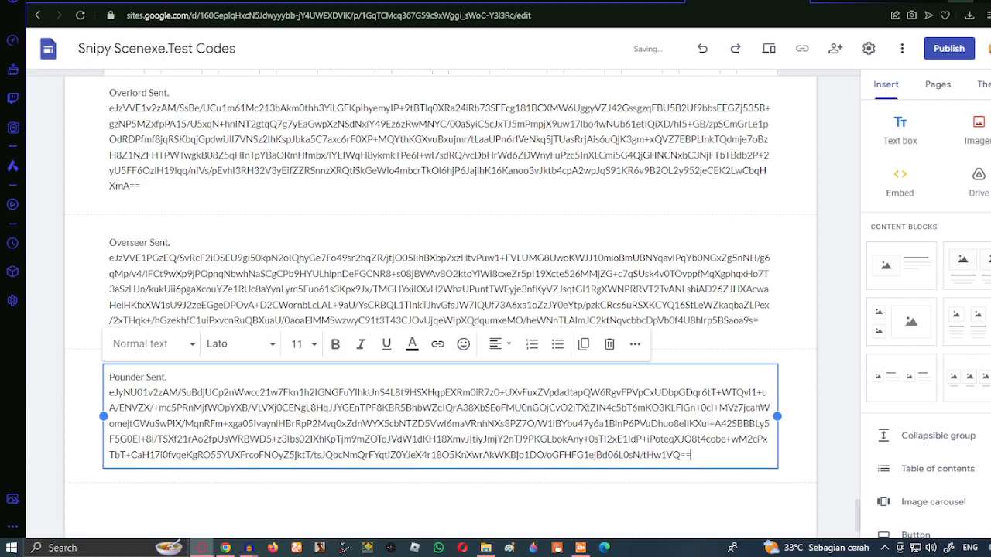
scroll(541, 419, down, 2)
click(906, 127)
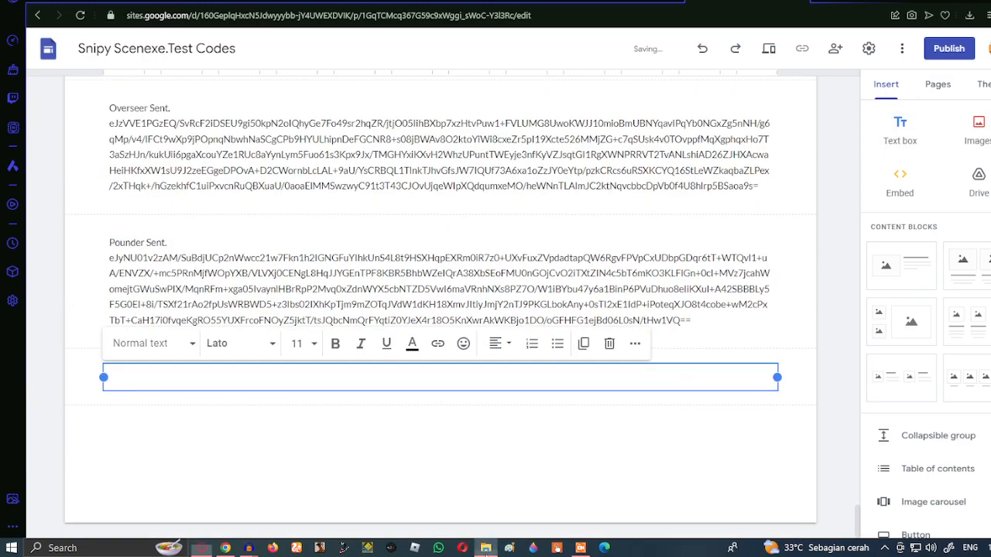
Copy the entire code from the Scenexe.Test Predator Sentinel file and close the file
click(485, 548)
double_click(895, 251)
key(ctrl+a)
key(alt+Tab)
click(628, 547)
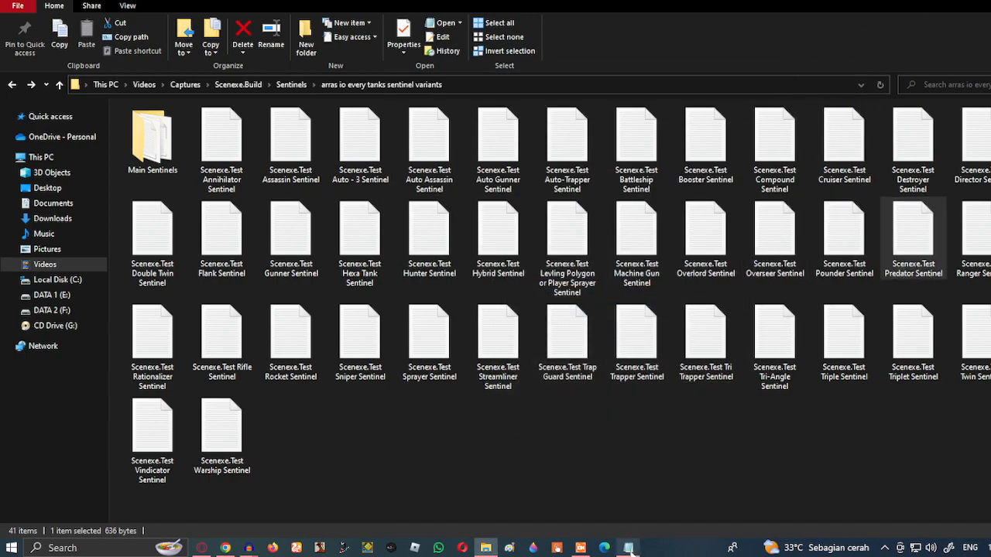
click(835, 78)
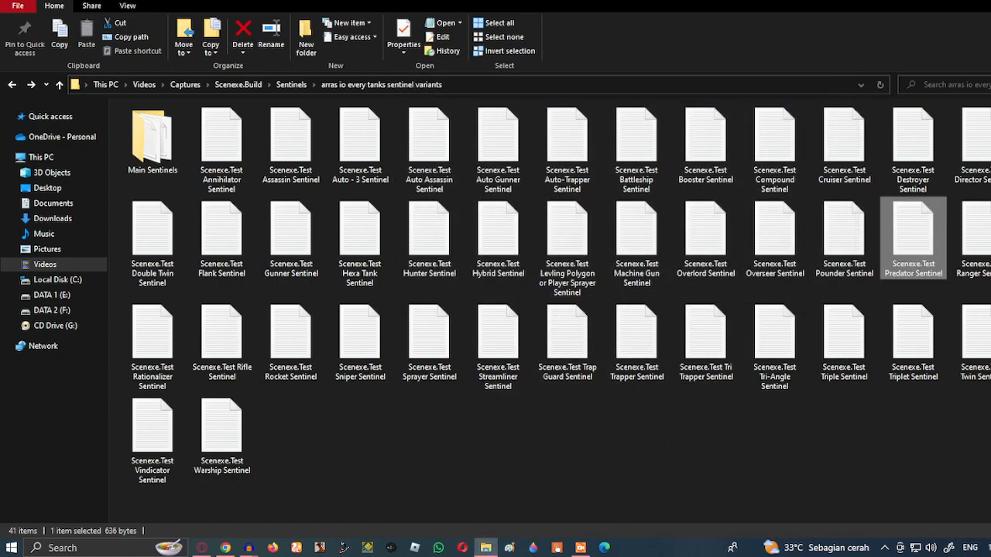
Return to the site editor and fill the empty text box with the heading "Predator Sent." and the copied code
key(alt+Tab)
text(Pred)
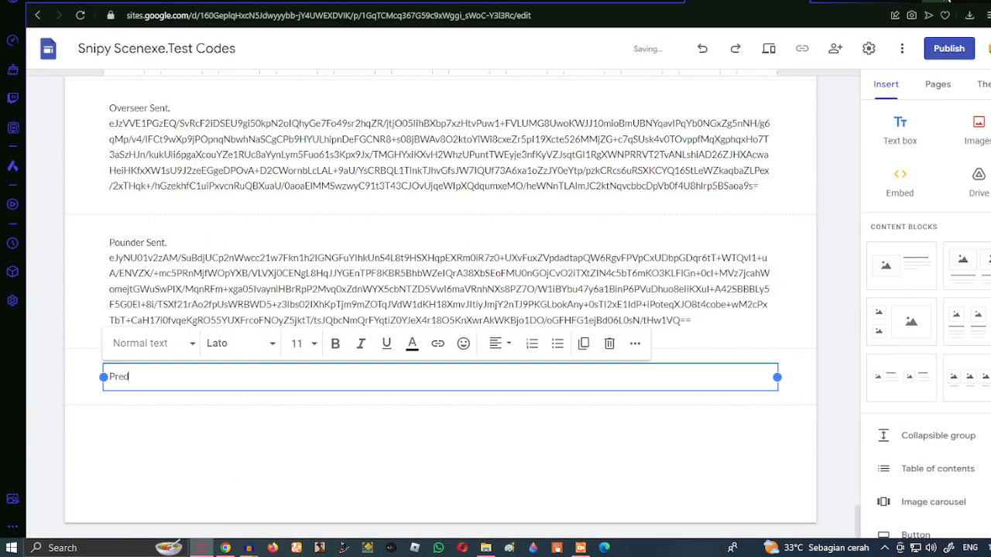
text(ator Sent.)
key(Return)
key(ctrl+v)
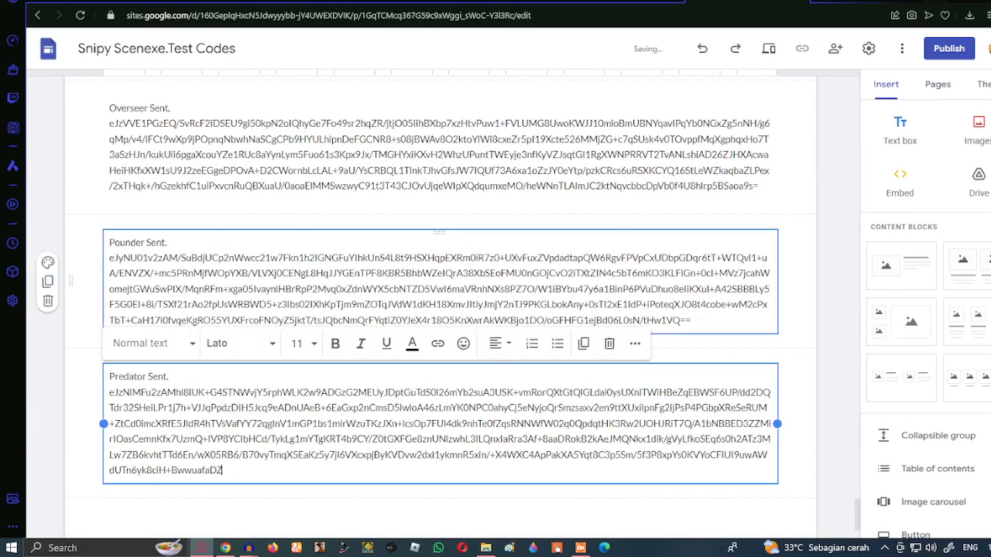
Copy the entire code from the Scenexe.Test Ranger Sentinel file and return to the site editor
key(alt+Tab)
double_click(969, 230)
key(ctrl+a)
key(ctrl+c)
click(848, 70)
key(alt+Tab)
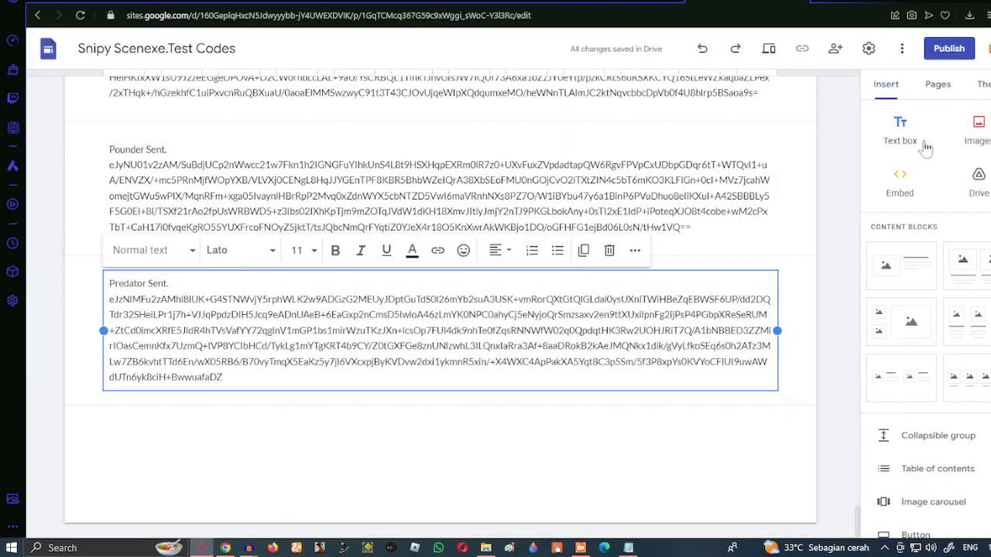
Add a text box with the heading "Ranger Sent." and the copied code, followed by another empty text box
click(900, 128)
text(Ranger SEnt.)
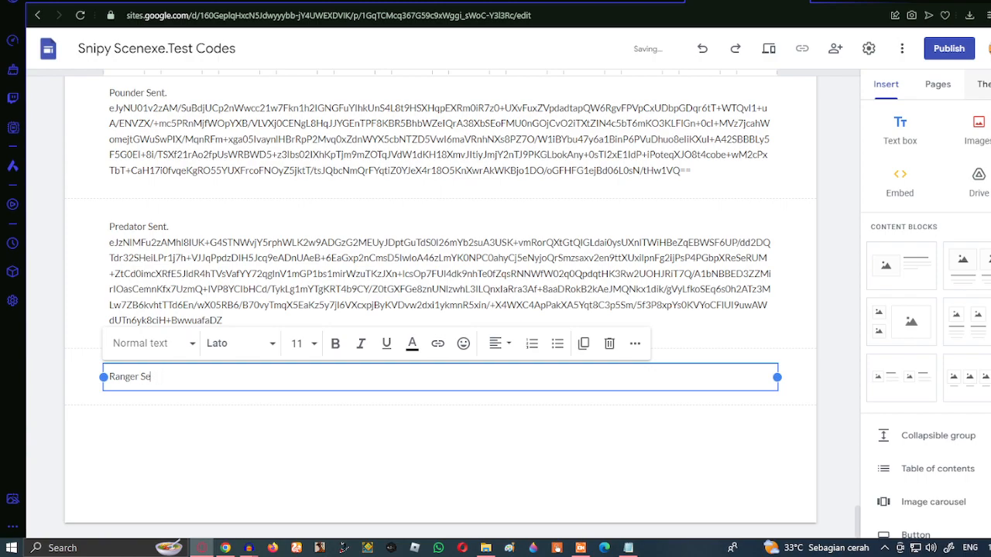
key(Return)
key(ctrl+v)
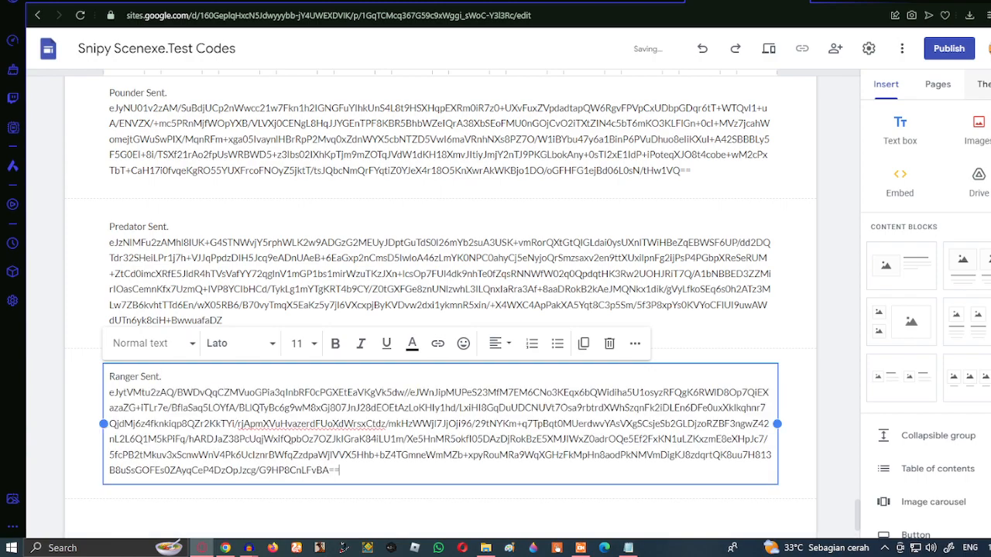
click(900, 132)
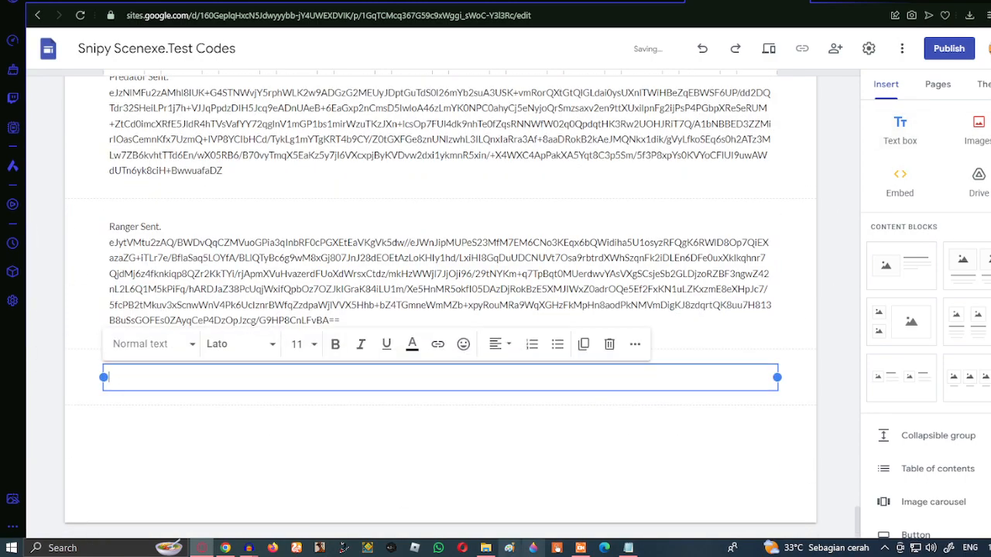
Close the leftover Ranger file, copy the entire code from the Scenexe.Test Rationalizer Sentinel file and close that file too
click(485, 548)
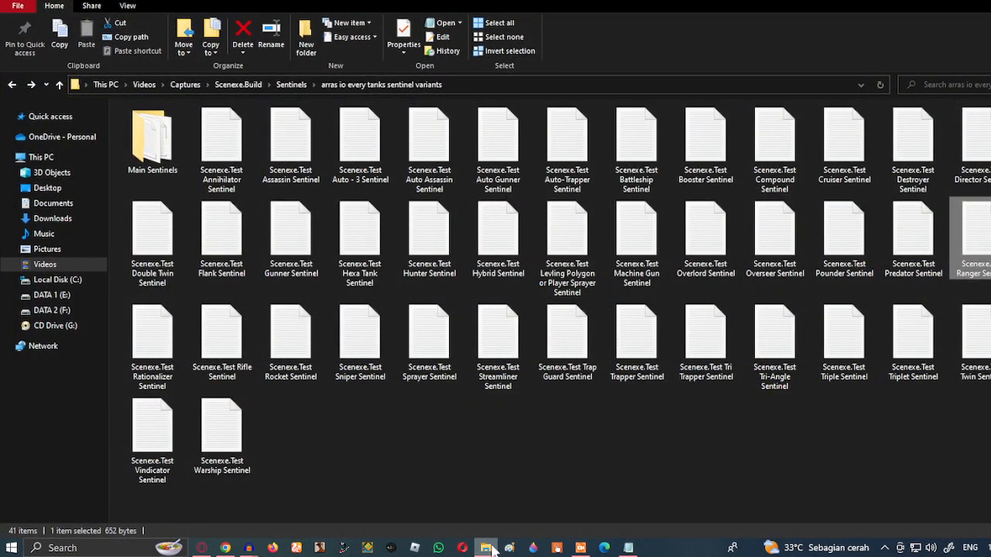
click(628, 548)
click(838, 81)
double_click(152, 344)
key(ctrl+a)
click(845, 75)
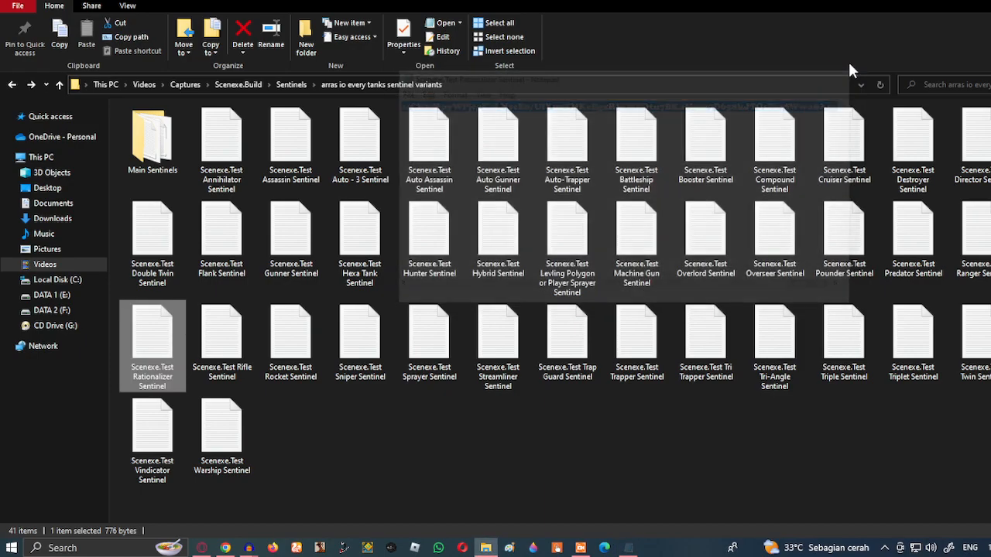
Fill the empty text box with the heading "Rationalizer Sent." and the copied code, and add another text box below
click(916, 6)
text(Rationalizer Sent.)
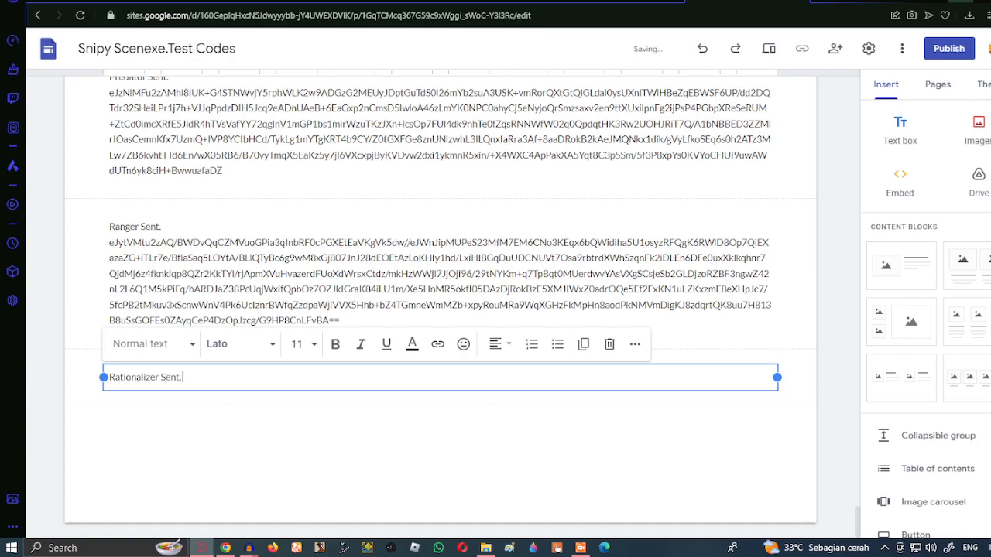
key(ctrl+v)
click(902, 130)
Copy the entire code from the Scenexe.Test Rifle Sentinel file and minimize the file window
click(486, 548)
click(254, 352)
key(ctrl+a)
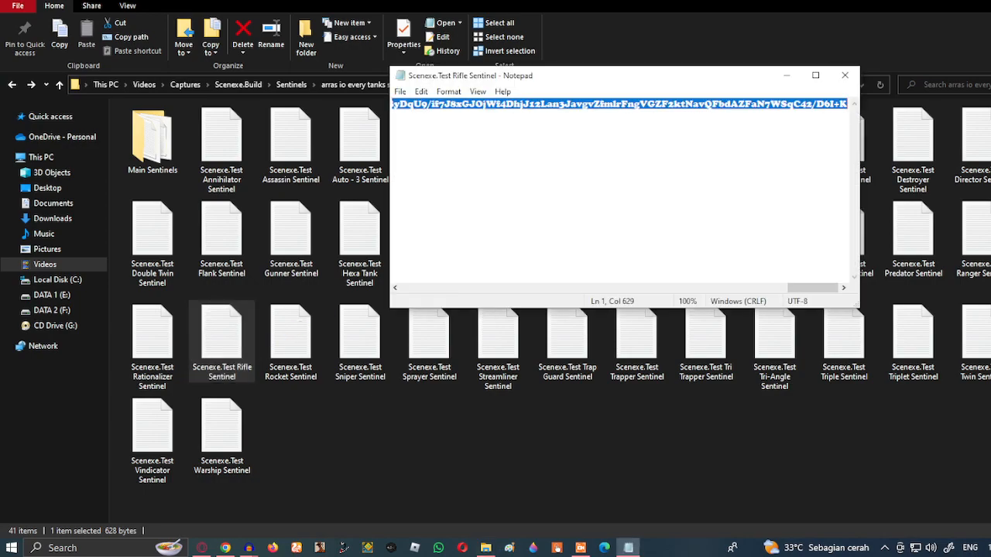
click(787, 76)
Minimize the folder window and fill the empty text box with the heading "Rifle Sent." and the copied code
click(954, 2)
text(Rifl)
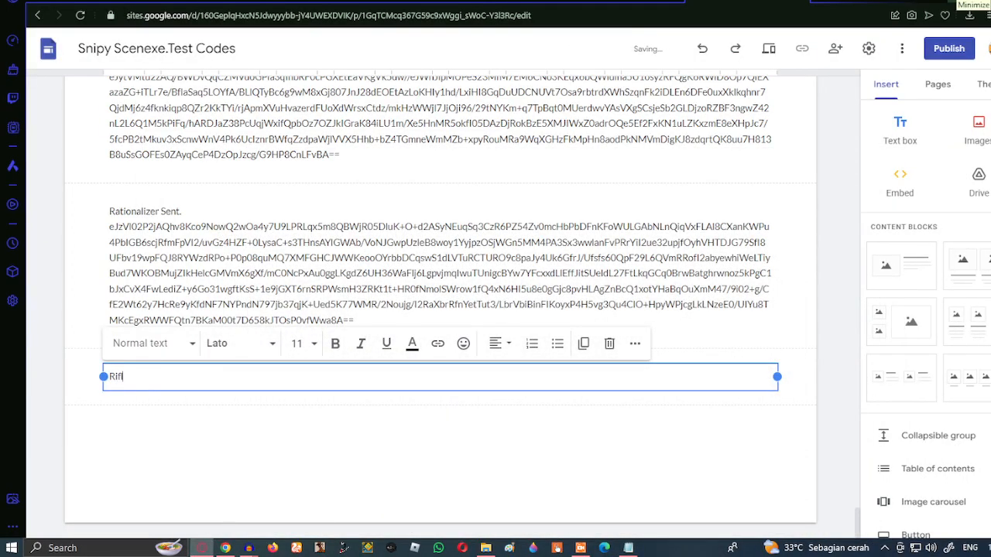
text(e Sent.)
key(Return)
key(ctrl+v)
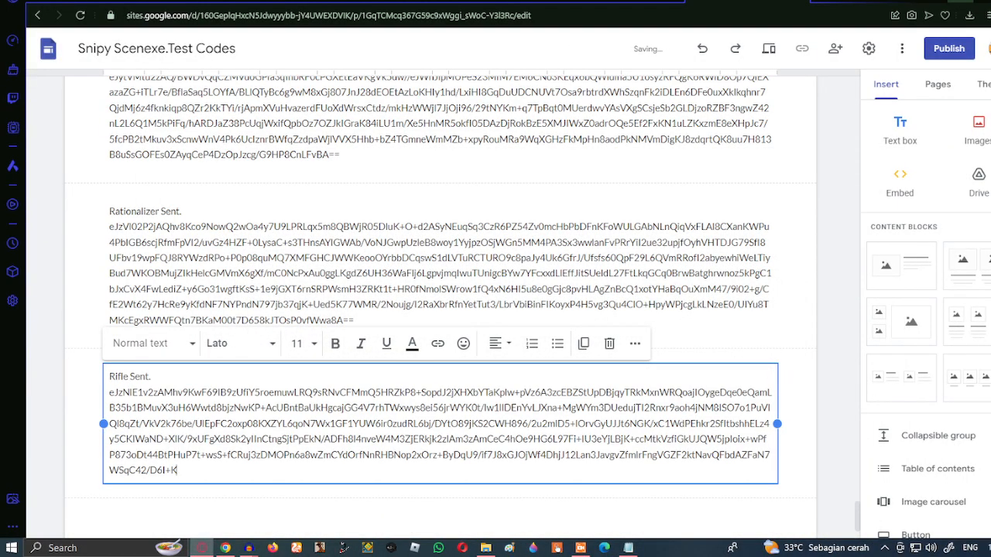
Copy the entire code from the Scenexe.Test Rocket Sentinel file and close both the Rocket and the leftover Rifle files
scroll(434, 434, down, 3)
click(486, 548)
double_click(290, 340)
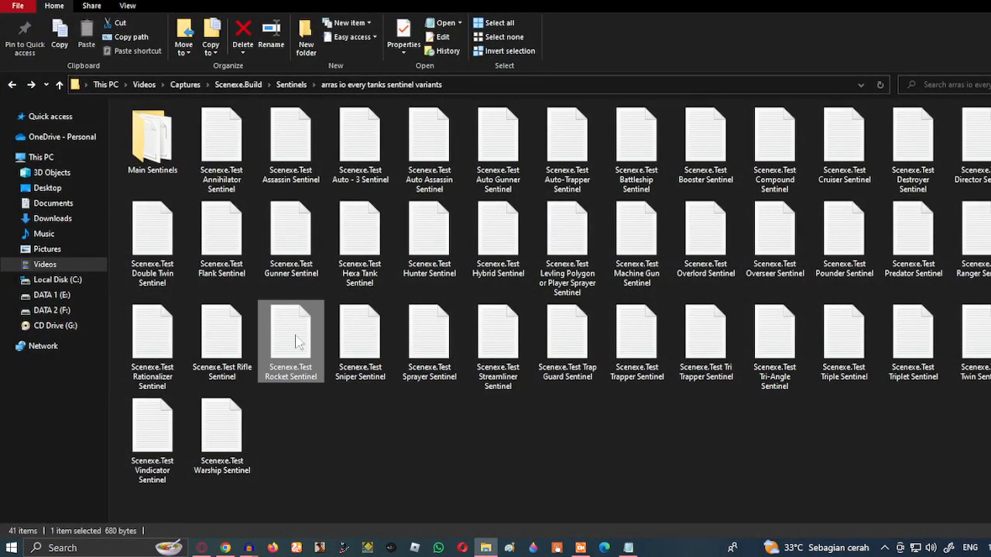
key(ctrl+a)
click(843, 78)
click(626, 549)
click(845, 76)
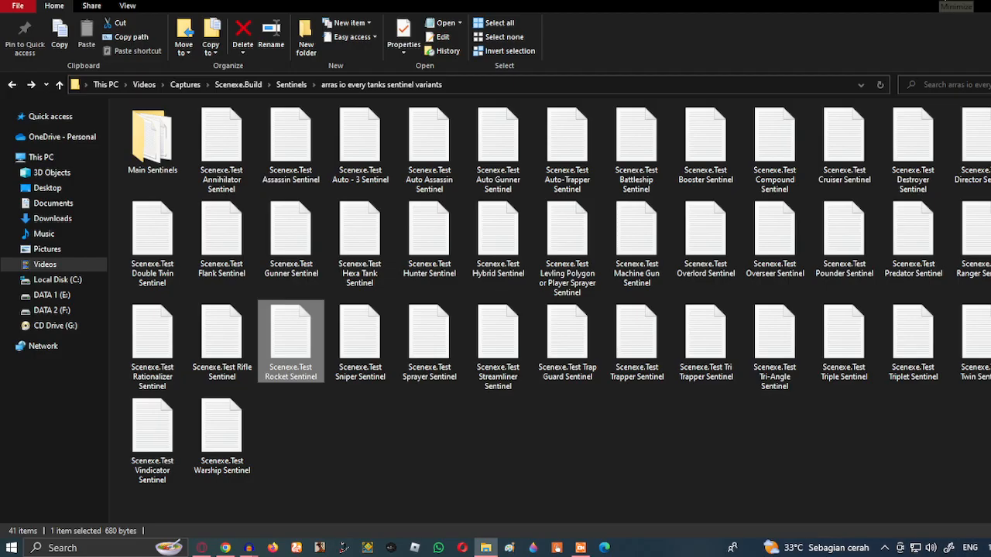
Add a text box with the heading "Rocket Sent." and the copied code, followed by another empty text box
click(945, 1)
click(901, 132)
text(Ro)
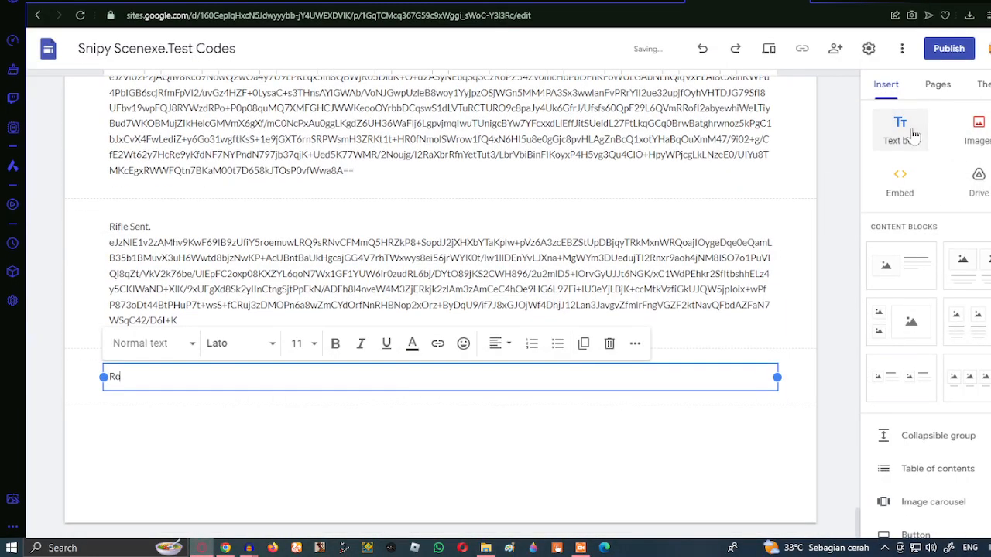
text(cket Sent.)
key(Return)
key(ctrl+v)
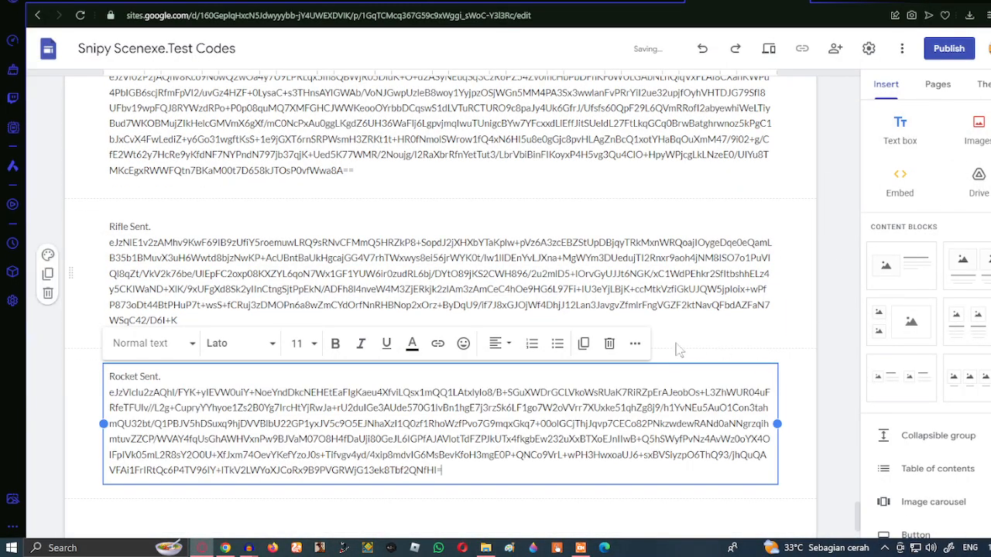
scroll(821, 229, down, 2)
click(901, 132)
Copy the entire code from the Scenexe.Test Sniper Sentinel file, return to the site editor and close the file
click(486, 549)
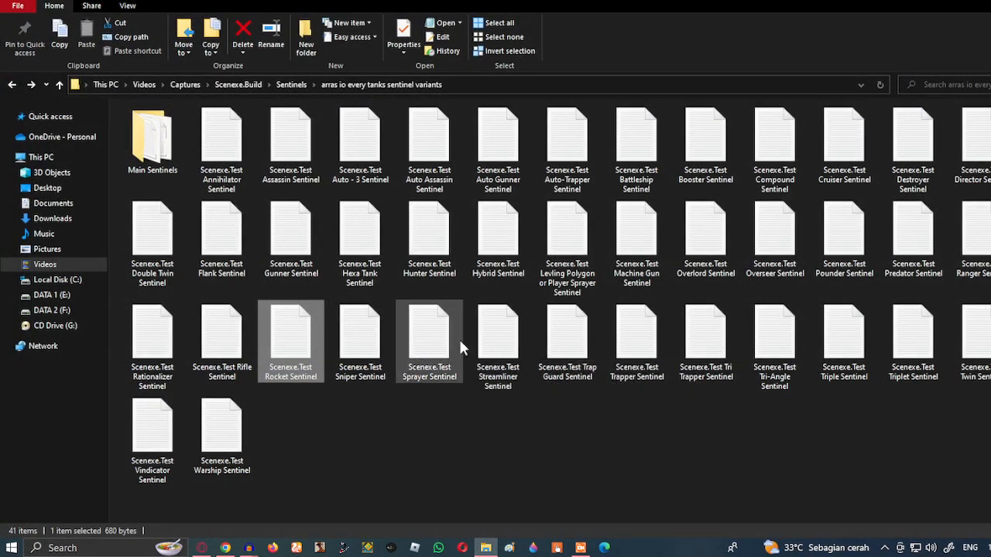
double_click(379, 336)
key(ctrl+a)
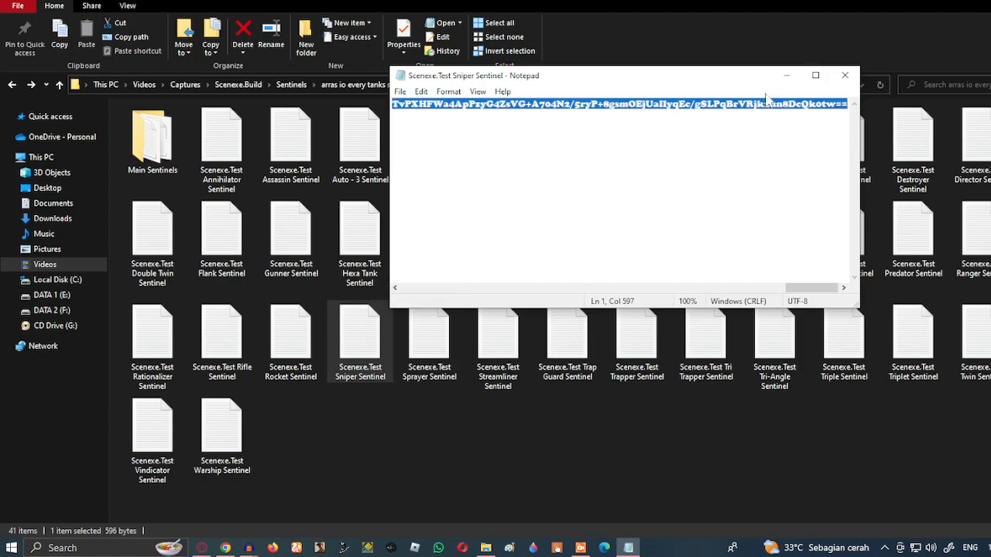
click(786, 73)
click(960, 1)
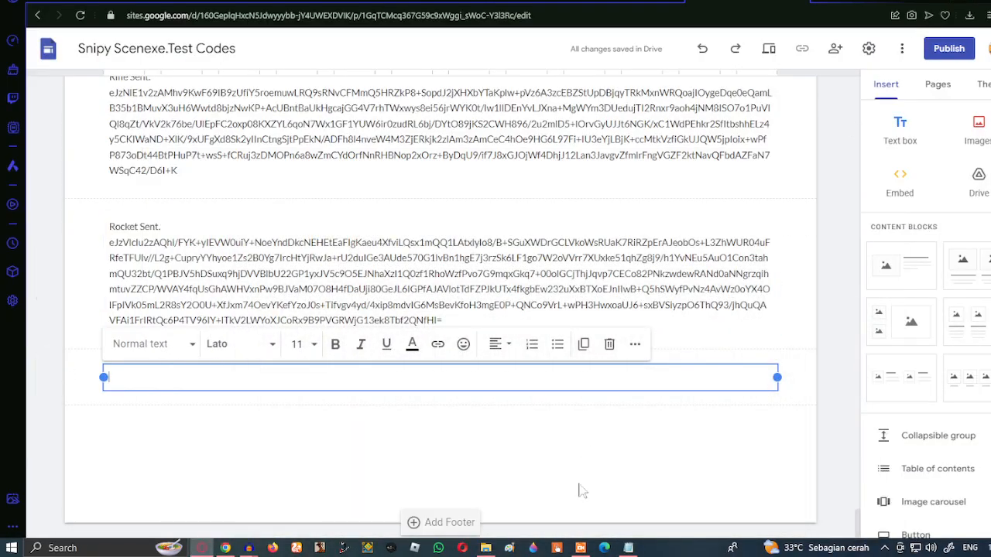
click(628, 549)
click(853, 76)
Fill the empty text box with the heading "Sniper Sent." and the copied code, and add another text box below
text(Sn)
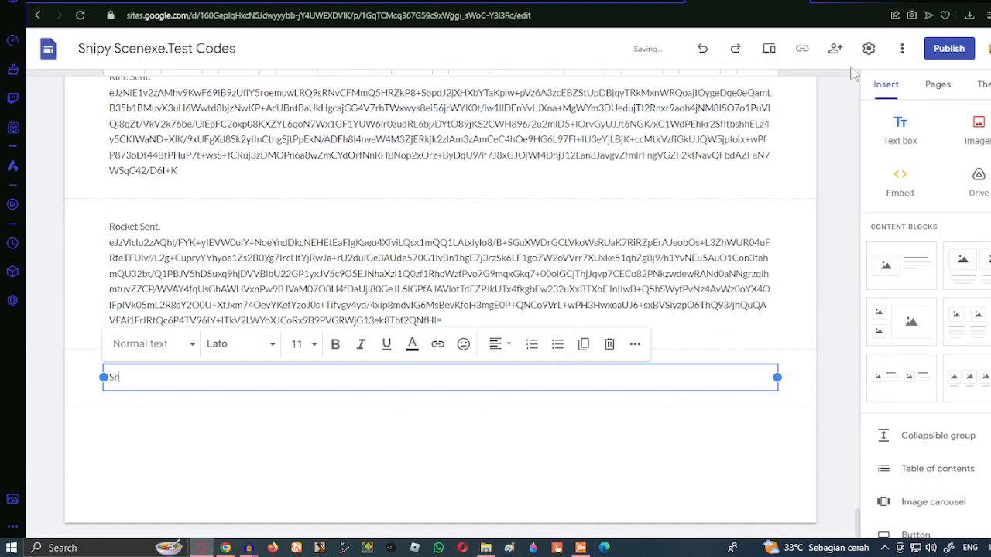
text(iper SEnt)
key(BackSpace)
key(BackSpace)
key(BackSpace)
text(en)
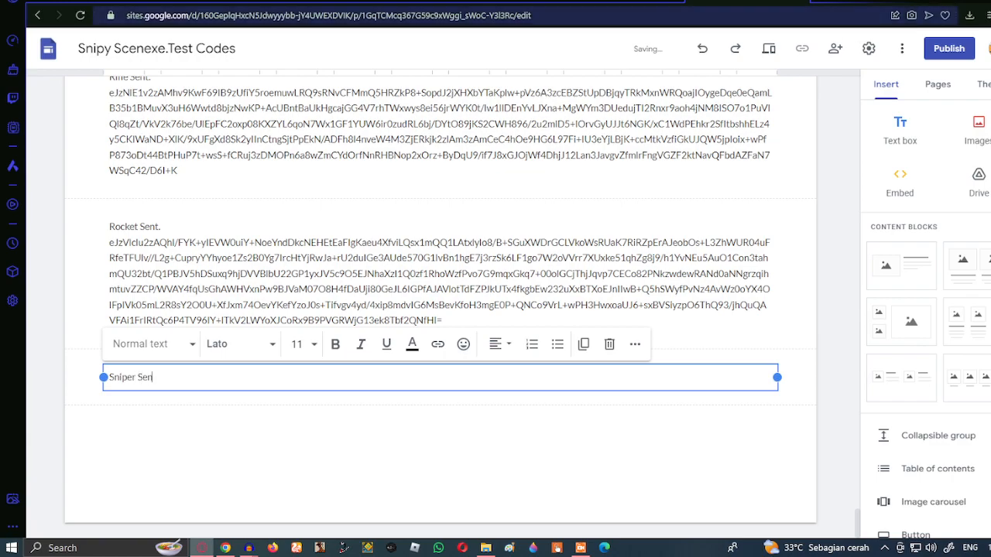
text(t.)
key(Return)
key(ctrl+v)
scroll(836, 213, down, 1)
click(837, 213)
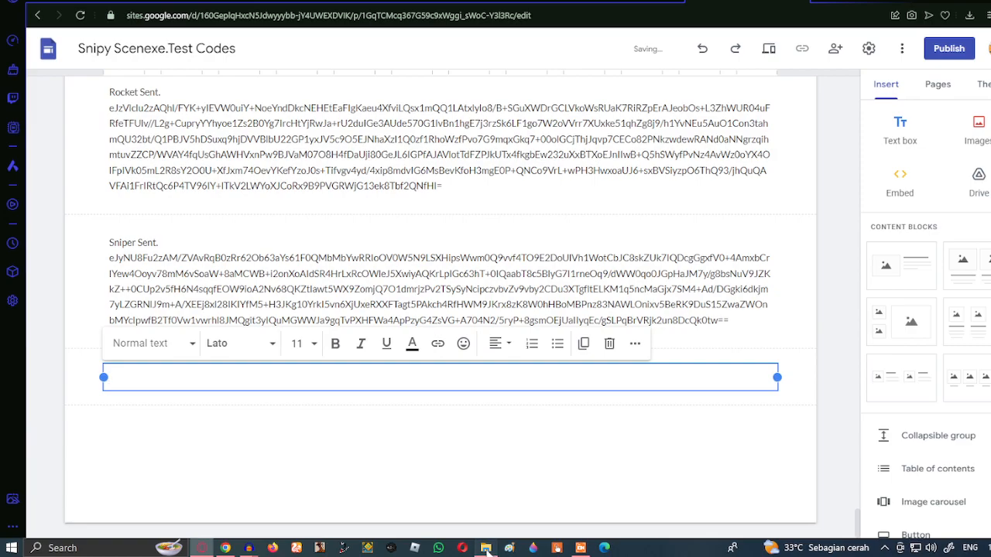
Copy the entire code from the Scenexe.Test Sprayer Sentinel file and close the file
click(485, 549)
click(426, 333)
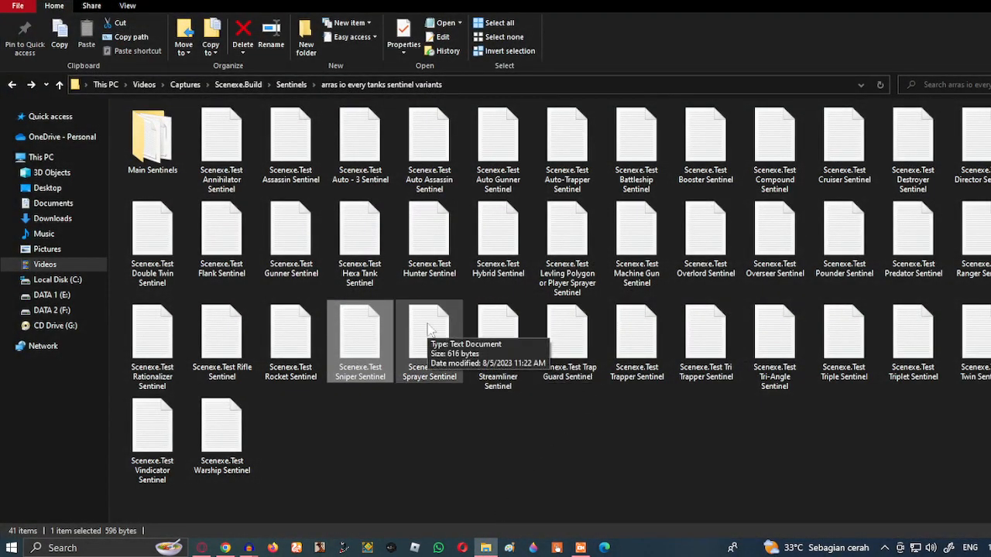
double_click(426, 333)
key(ctrl+a)
click(845, 75)
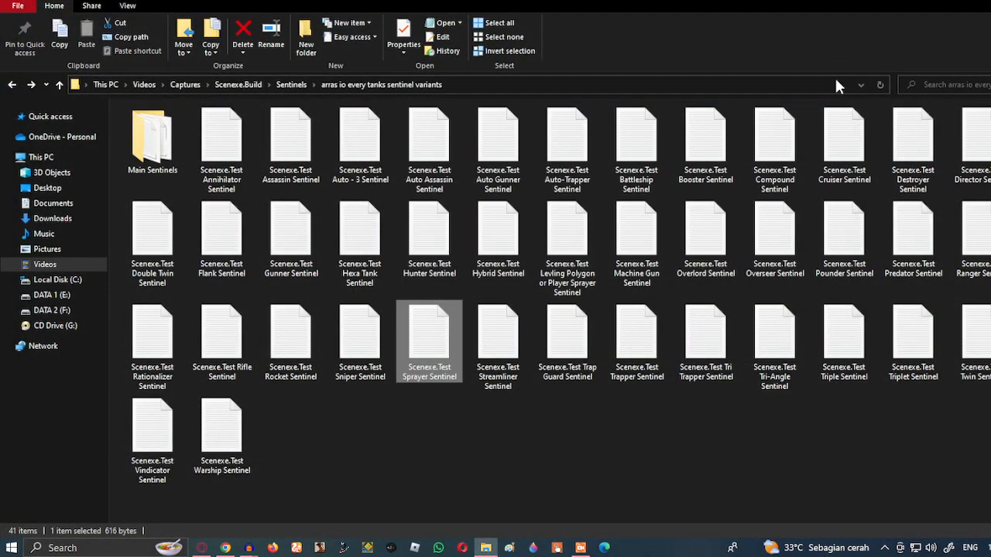
Return to the site editor and fill the empty text box with the heading "Sprayer Sent." and the copied code
key(alt+Tab)
text(Spr)
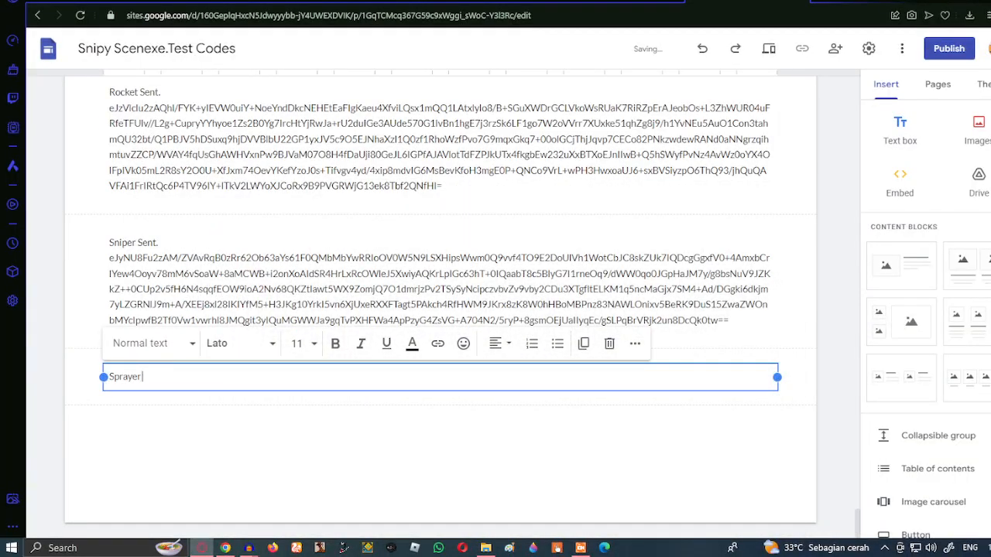
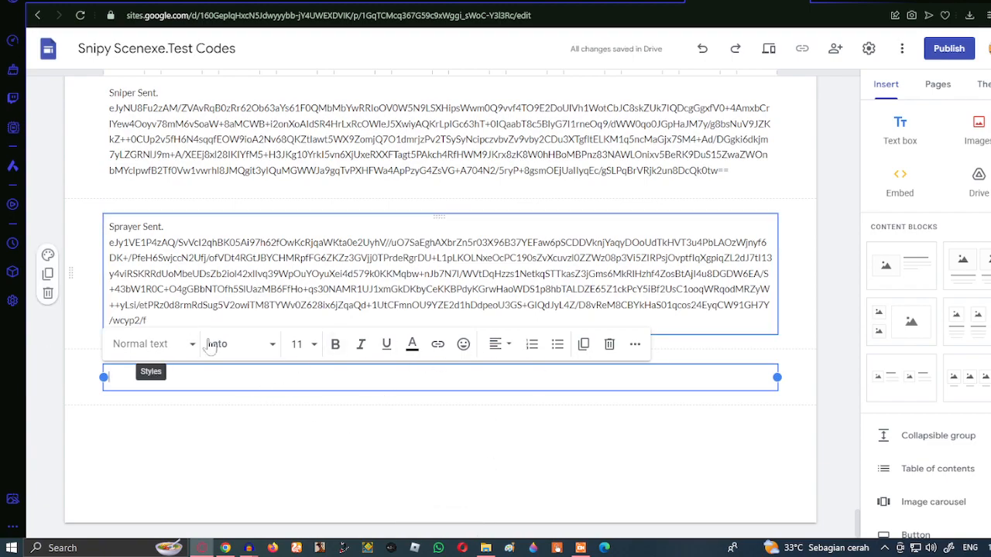
Copy the entire code from the Scenexe.Test Streamliner Sentinel file and minimize the file window
mouse_move(485, 548)
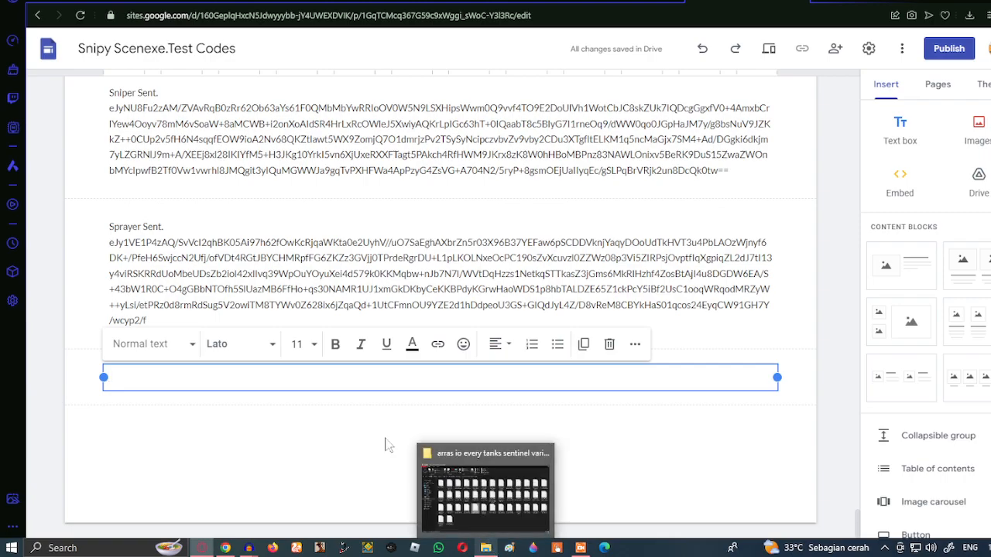
click(520, 493)
click(487, 546)
click(488, 548)
double_click(507, 356)
key(ctrl+a)
click(786, 77)
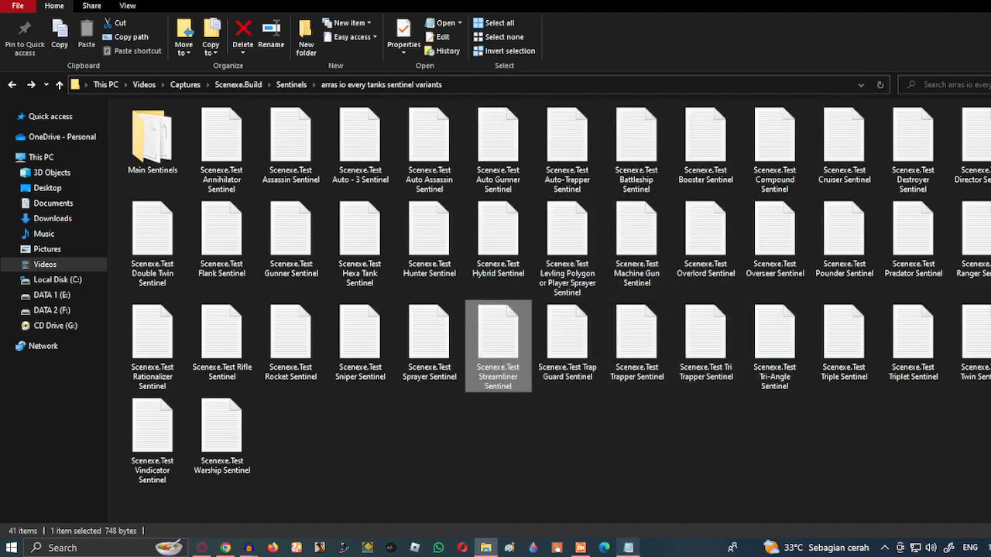
Close the Scenexe.Test Streamliner Sentinel file, return to the site editor and add another text box
click(628, 548)
click(852, 76)
click(973, 2)
click(901, 128)
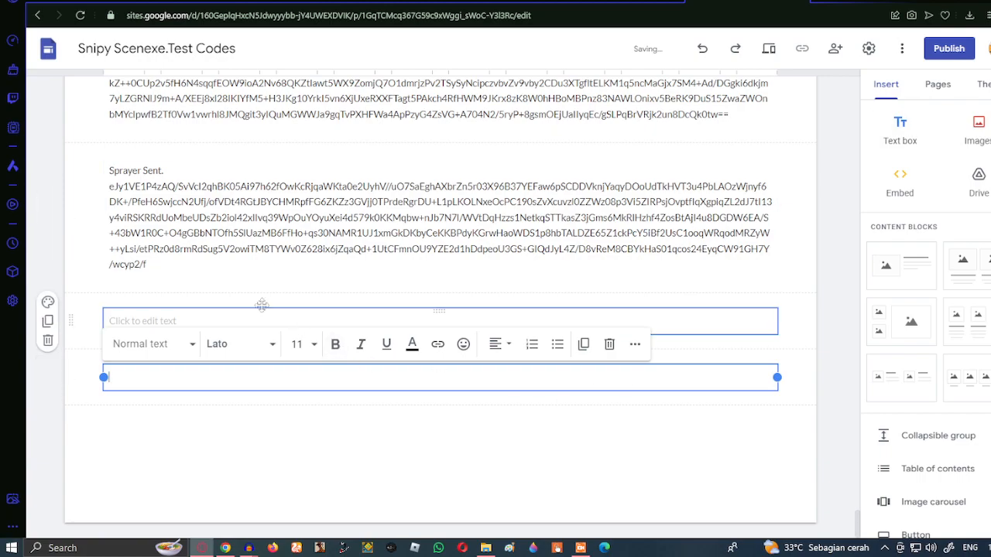
Fill the upper empty text box with the heading "Streamliner Sent." and the copied code, and place the cursor in the empty box below
click(261, 310)
text(Streamliner Sent.)
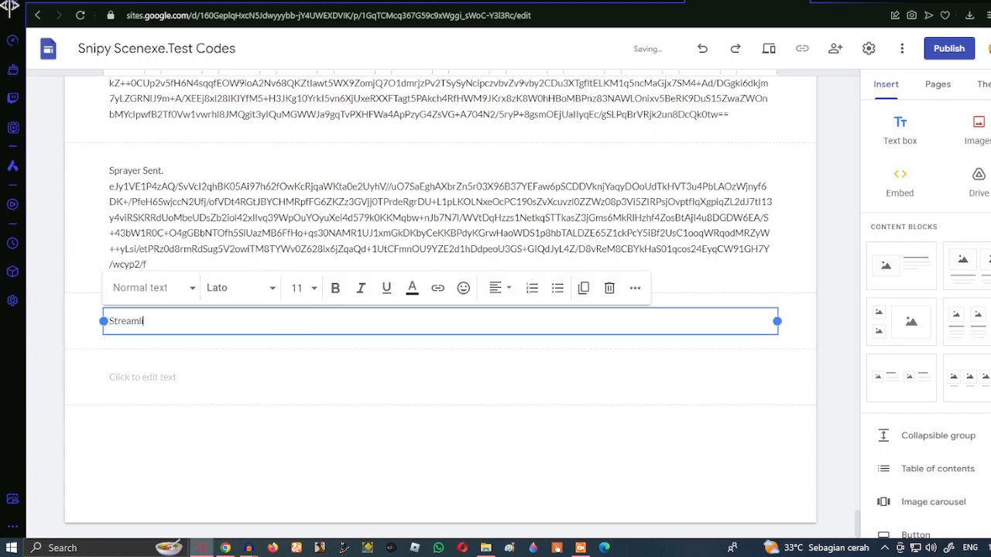
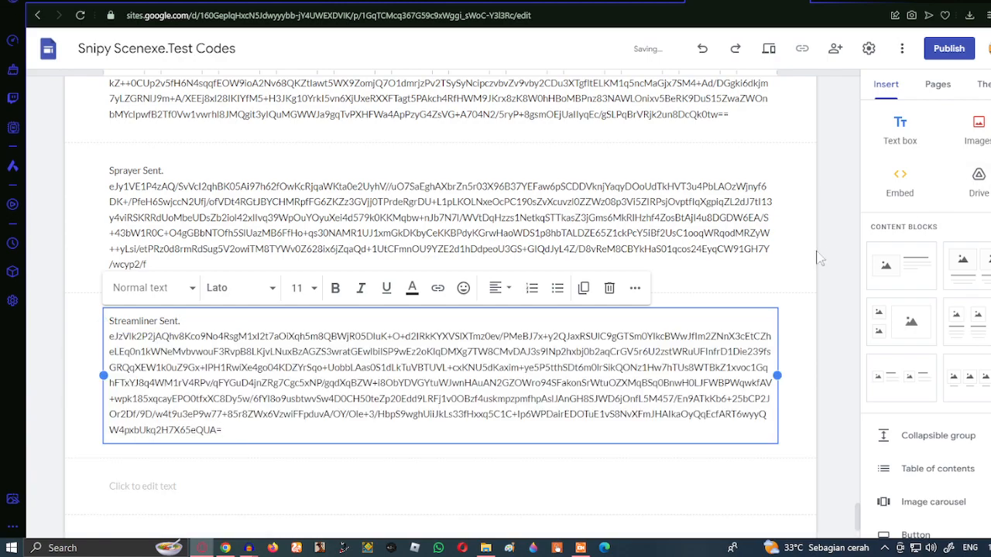
scroll(832, 257, down, 2)
click(262, 381)
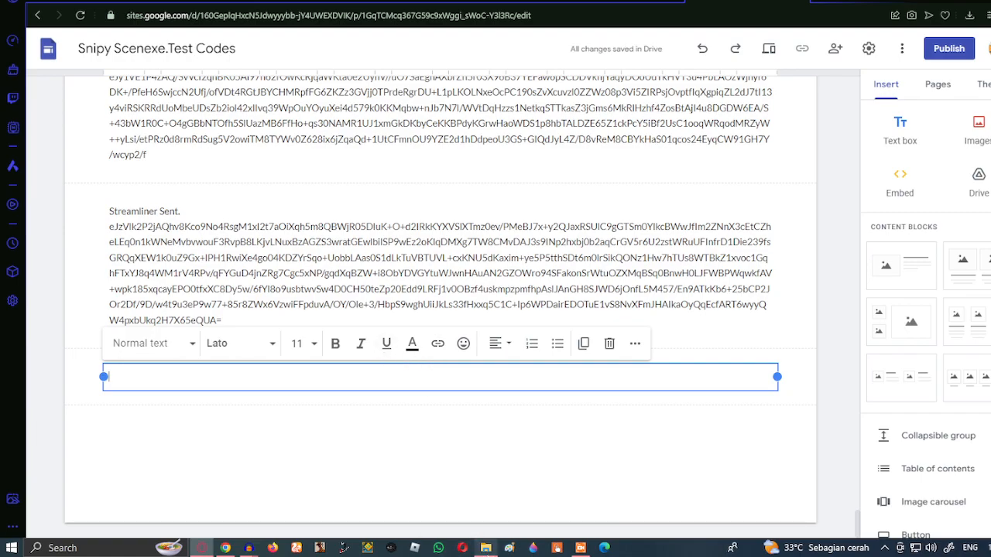
Copy the entire code from the Scenexe.Test Trap Guard Sentinel file and minimize the file window
click(485, 548)
double_click(567, 341)
key(ctrl+a)
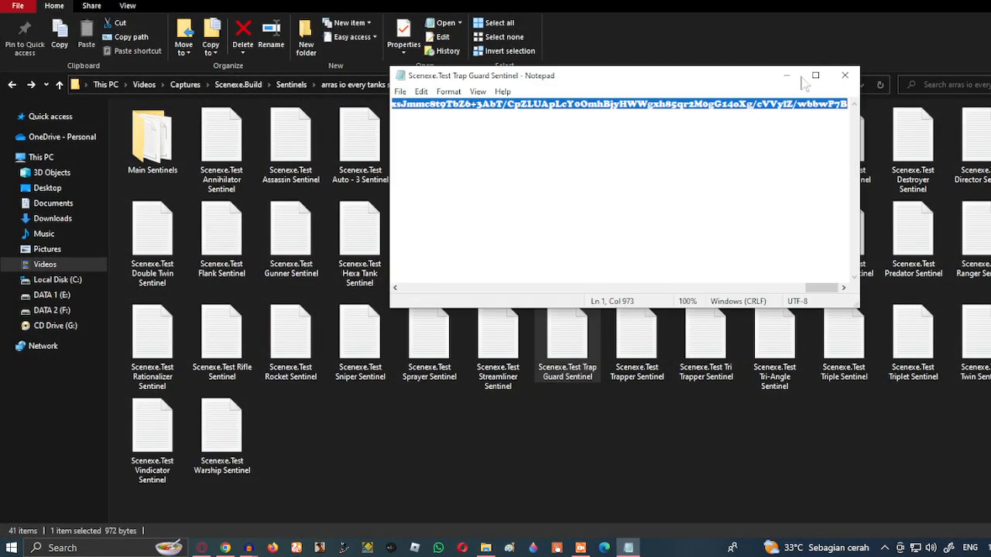
click(788, 76)
Return to the site editor, fill the empty text box with the heading "Trap Guard Sent." and the copied code, and add another text box
click(897, 10)
text(Trap Guar)
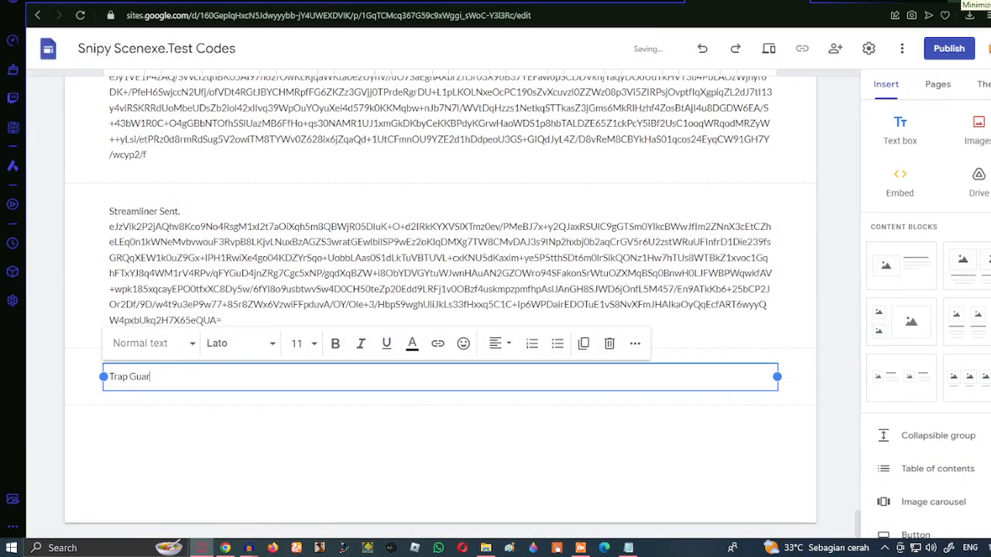
text(d Sent.)
key(Return)
text(eJztWE1zmzAQ/Sse9UoYgcAGjklmemoPcfo1mR4Us7aZyogRwmnq8X/vIoGNbSZJU6eTTH3Tx2r37dsnIbEi+r4AkpBpJQRxyBJUmcmcJB51yIynM9AlSW5WjRlziJxOS9BfSULb9jfTvstSPcd1Ltponv8gyYrccqVA1A6+d71hR/B7jFS31w5RUnONUa9NDPS14D/HhQKemI5pmpegYaltNhyrChwtywsppDJWulL5uABlzfwtL+FKars+SwFDhYl30qDGtks33V82aYJXKOIc5X2aNxxbW1ivPJ3OpoIXVDgvIZyZ3RJ7lI1mJ+U/QqReaVLYDfrjeyf3J2ObAhZ5/qITOCpGBsjmK9P6SL/gM9iYMsh7jC74AxWune5MI8rx2pmReh2fW/FMxUzyFj7gKBUKcTjlbPViWOlroSoG6wy031I0dkhq0JAlwGQhZ19dzMfcUkJMuqT6ObVijtUkBOWjFrQBwWgNfIKp3UTrk6ZS0KrHCVTCRmWicl5ZEd7R2WthRA9uLeoF7XdijXtj+y4GmO6CNpMz6VSsWD84YjR5RDJb0C/BC5p2I9pS5f4P+wXZ/dLM/y9f/vPwJh+bKyvcM9RGFLI68IWPxKAgitlVOGG5OF6/eiA+qpR+dO1y/9PEcuF4UjWLq02AUDVIMO6ifIvN/c2g7p0I+VkjfpXHA4tCjPouZF4fsVMg3WUj6GuvWQzXdEhtsiWXPorXWxdGd4q0N7c+lSs0tq86hI6SDKrLXXEX/GFU0A1eNY0zY9QlvjP1hyMIoHsVsZ76DZv/O/HZZrG92Jx7/mkd2YvEYLL4mNb4t6oKjE7cTrTM+Xkip51k+a9/pDzB9wOgyKysuLJ9+PXtnXoQP/QY4eDPaJQe/AgQsAd+qbPPBbK5LmxsJmmc8t9TbZ6+3AbT/CpZLUApLcY0OmhBjyHWWgxh85qr2M0gG14oXg/cVVylZ/wbbwP7B)
click(900, 133)
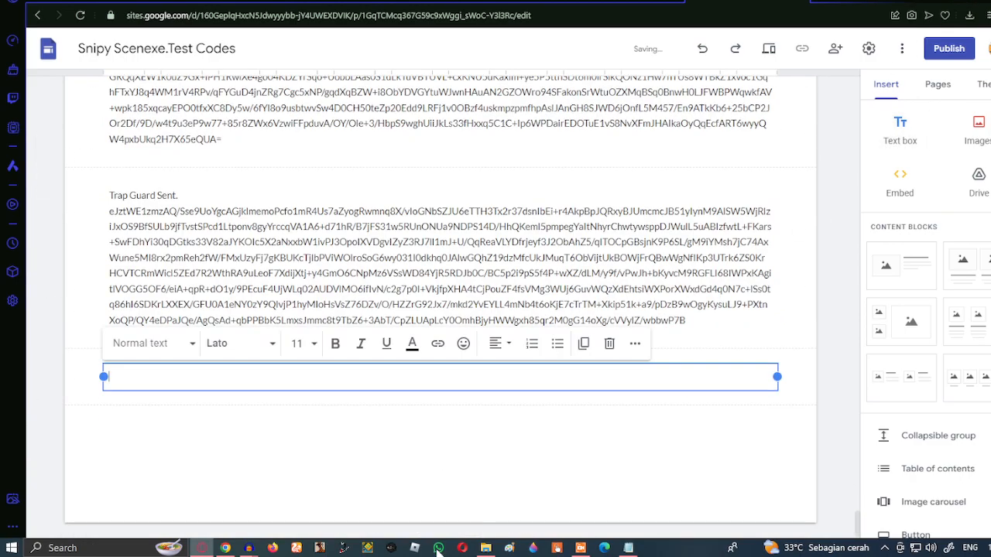
Copy the entire Scenexe.Test Trapper Sentinel code and enter it in the site's empty text box under the heading "Trapper Sent."
click(485, 548)
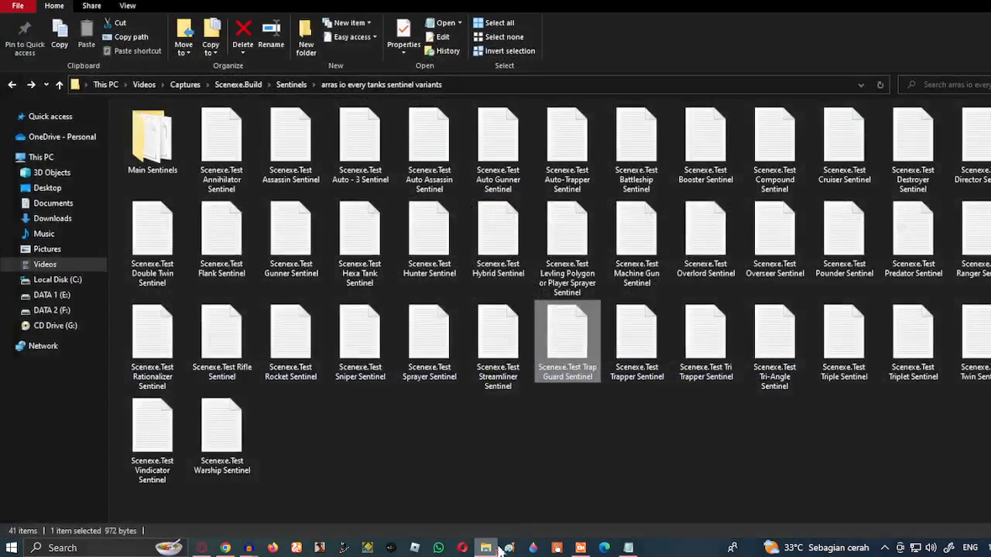
click(662, 352)
mouse_move(634, 548)
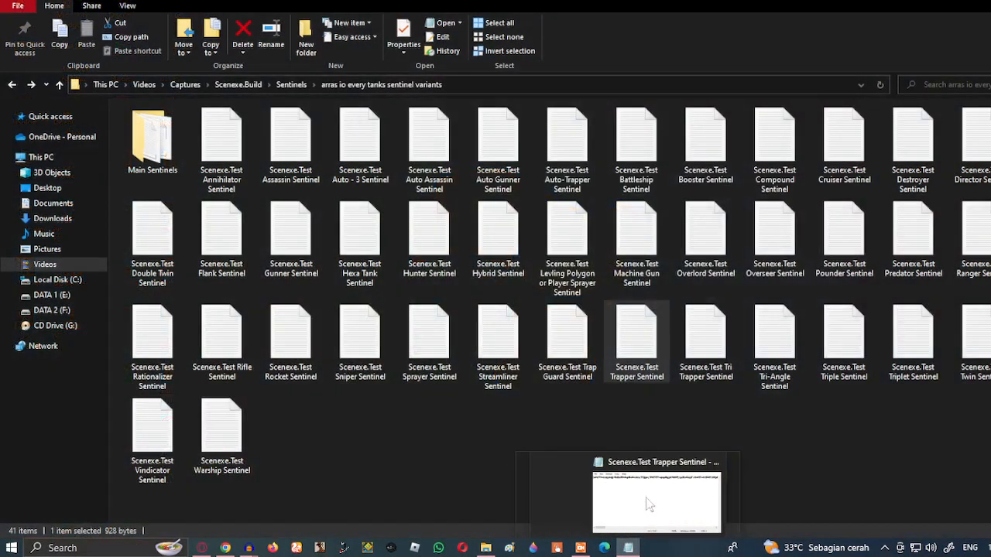
click(651, 504)
key(ctrl+a)
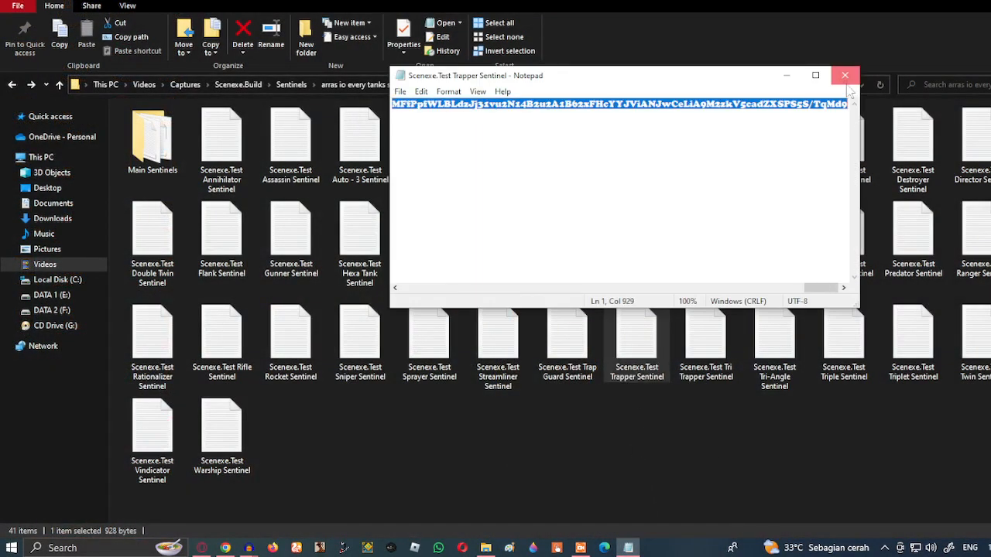
click(844, 75)
click(485, 548)
text(Trapper Sent.)
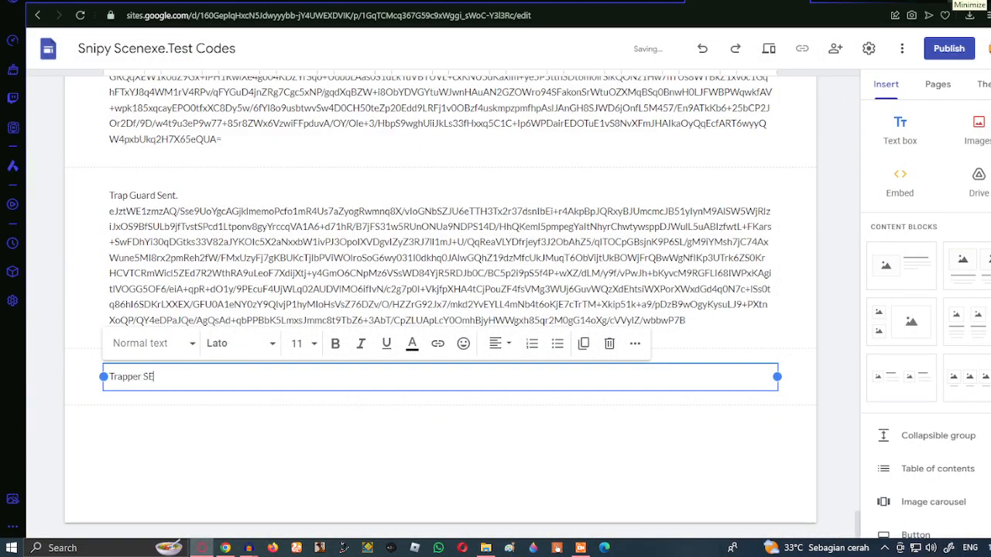
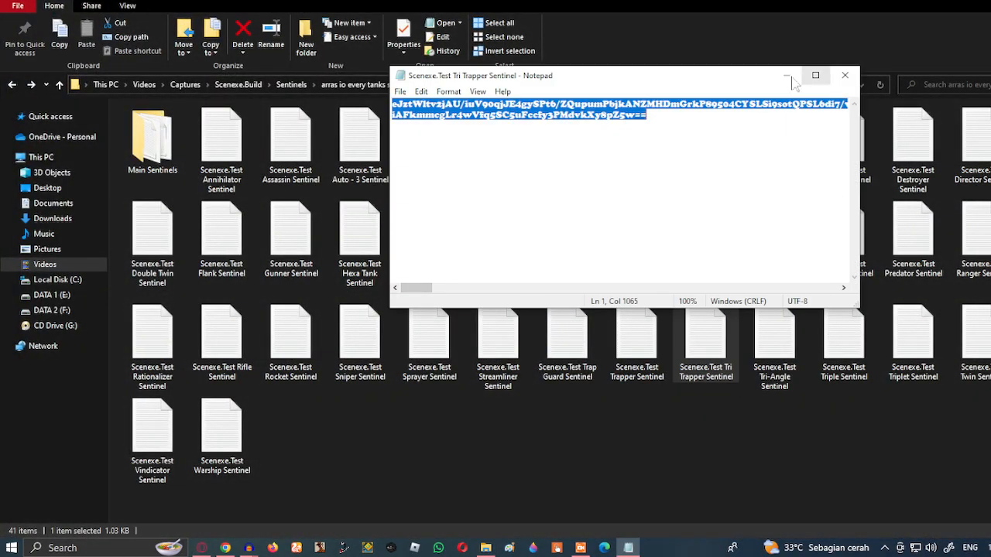
Copy the entire code from the Scenexe.Test Tri Trapper Sentinel file and close the file
click(787, 76)
click(628, 549)
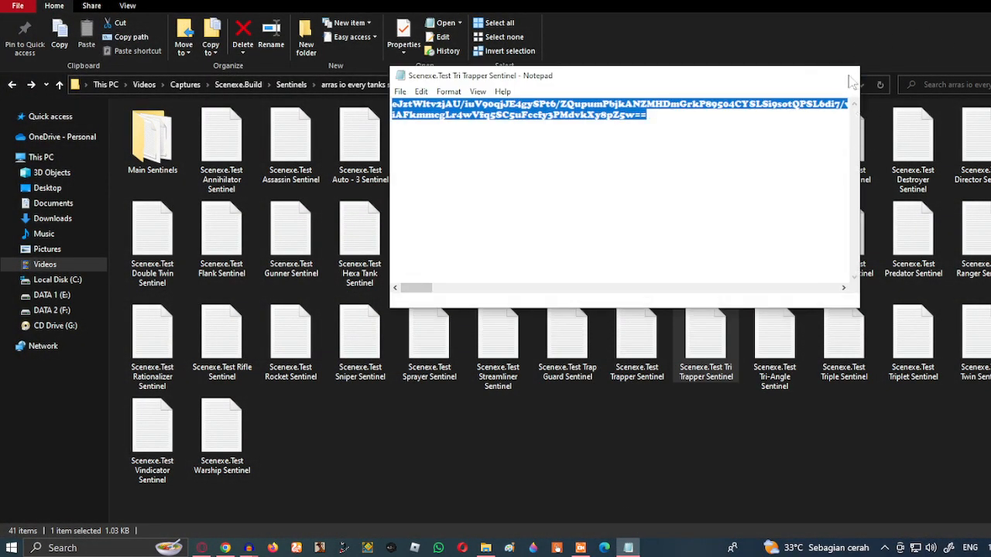
click(844, 75)
Return to the site editor, fill the empty text box with the heading "Tri Trapper Sent." and the copied code, and add another text box
key(alt+Tab)
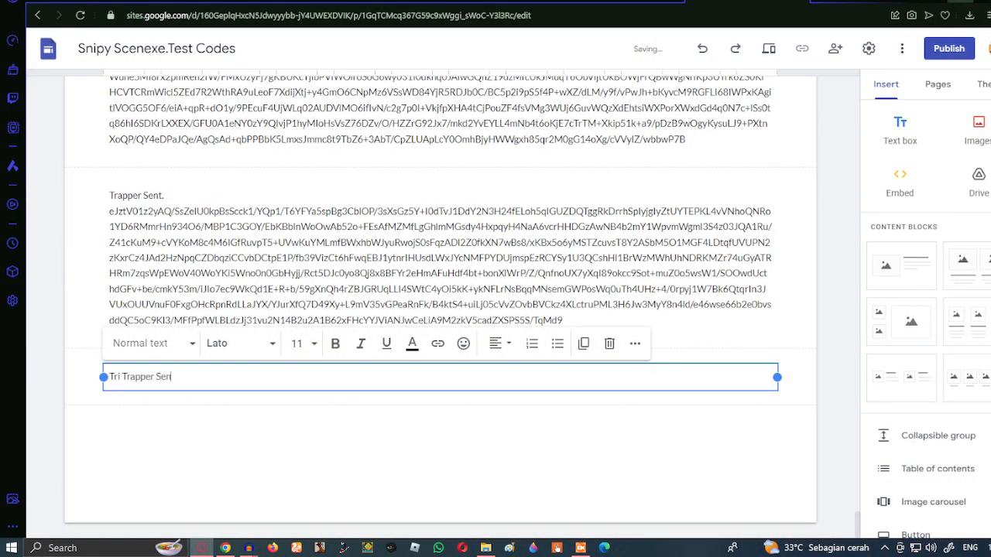
key(Return)
key(ctrl+v)
click(900, 129)
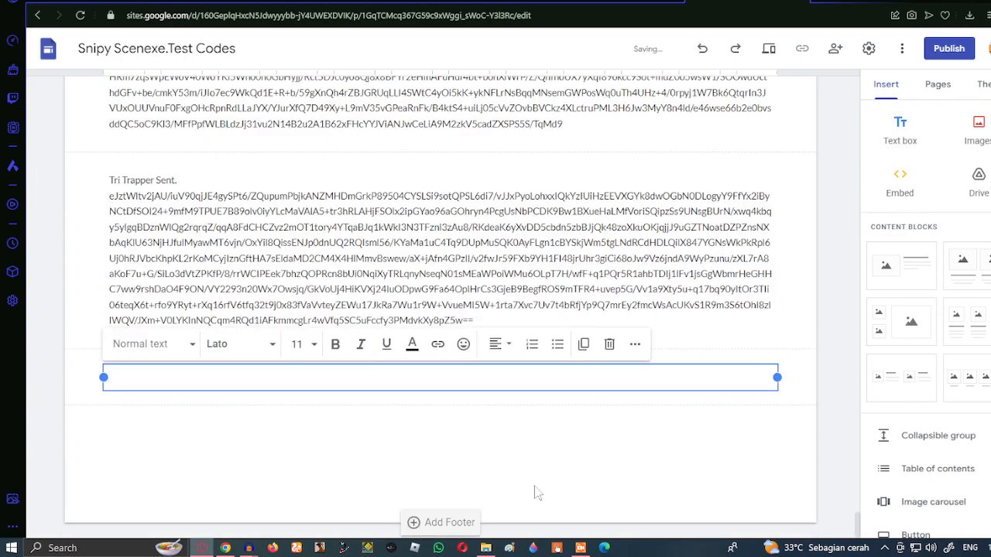
Copy the entire code from the Scenexe.Test Tri-Angle Sentinel file and minimize the file window
click(486, 547)
click(775, 338)
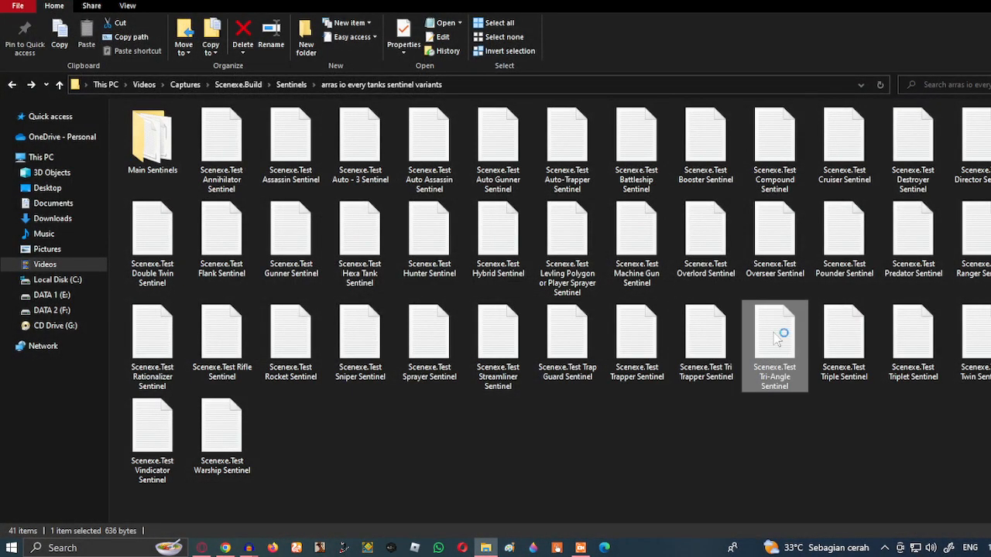
key(ctrl+a)
click(753, 75)
Return to the site editor, fill the empty text box with the heading "Tri-Angle Sent." and the copied code, and add another text box
click(929, 3)
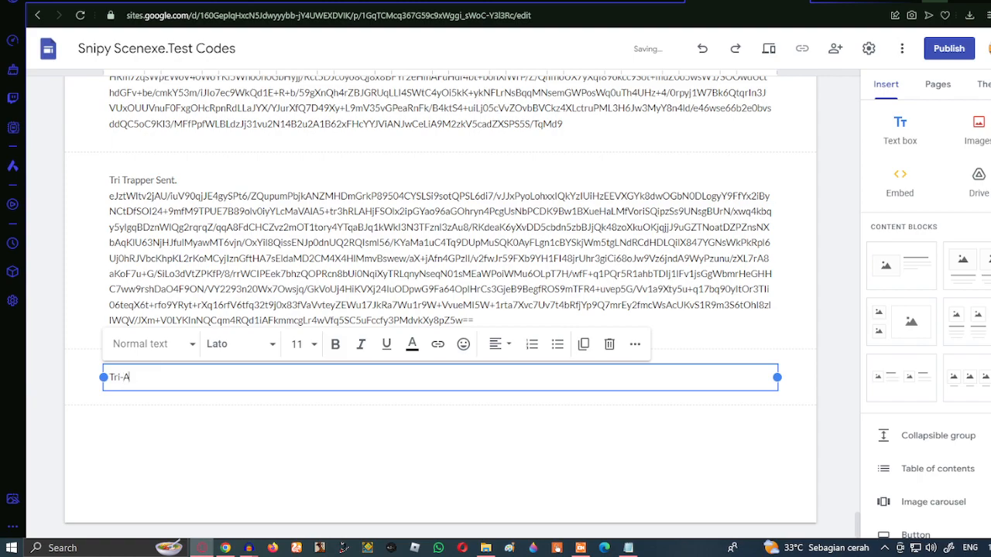
key(Return)
key(ctrl+v)
key(ctrl+z)
text(.)
key(Return)
key(ctrl+v)
click(900, 130)
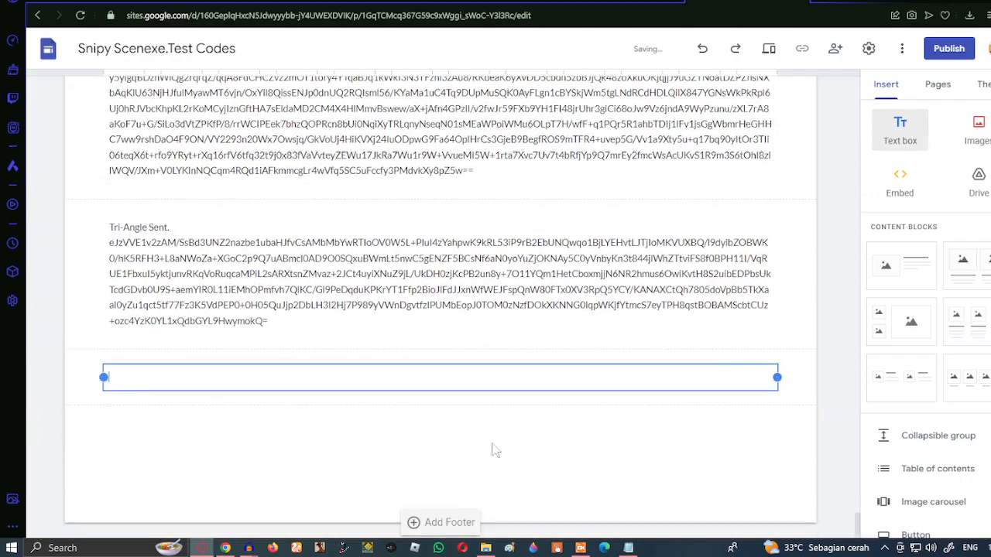
Close the Tri-Angle Sentinel file, then copy the entire code from the Scenexe.Test Triple Sentinel file and close it
key(alt+Tab)
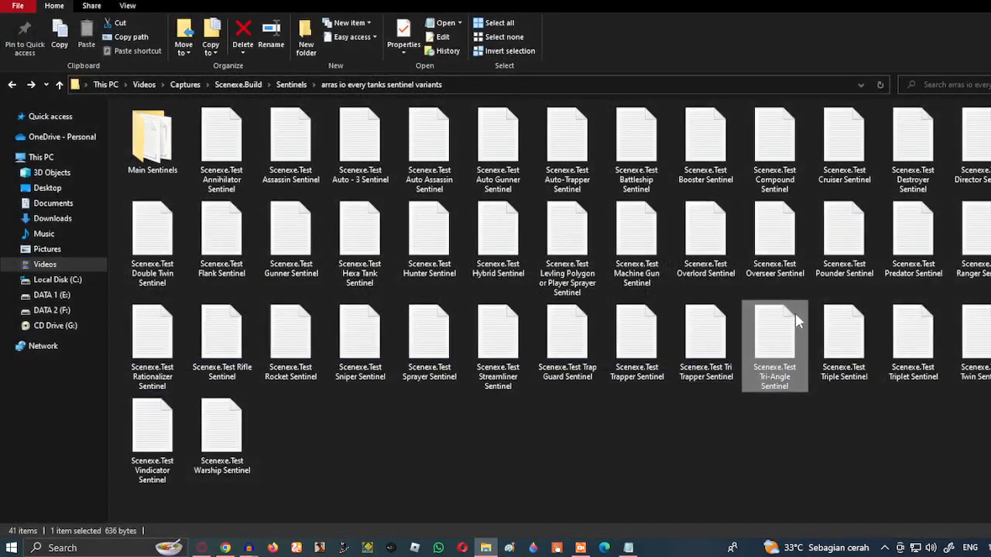
click(628, 548)
click(853, 70)
double_click(838, 335)
key(ctrl+a)
key(ctrl+c)
click(854, 70)
Return to the site editor, fill the empty text box with the heading "Triple Sent." and the copied code, and add another text box
key(alt+Tab)
text(Triple Sent.)
key(Return)
key(ctrl+v)
click(900, 132)
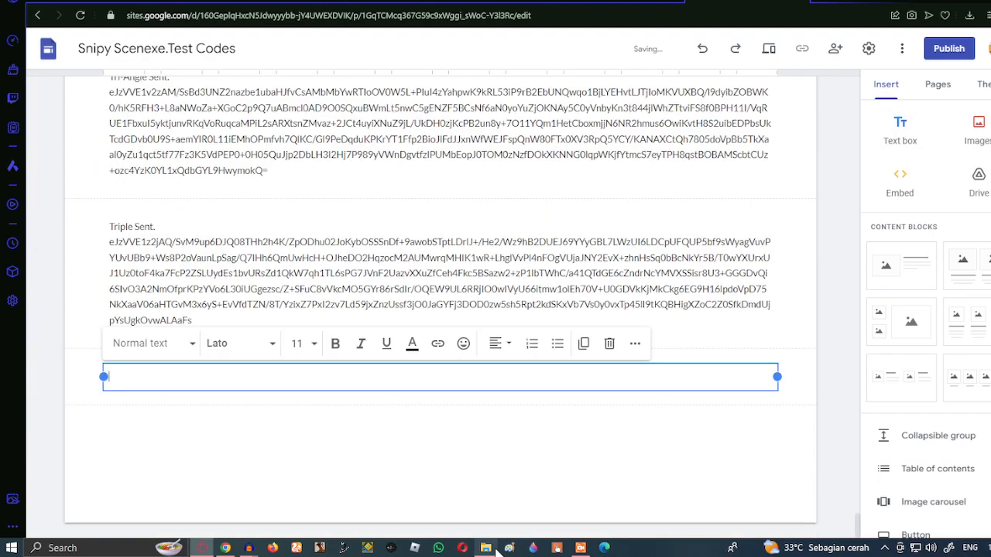
Copy the entire code from the Scenexe.Test Triplet Sentinel file and minimize the file window
click(496, 548)
double_click(911, 340)
key(ctrl+a)
key(ctrl+c)
click(848, 74)
Return to the site editor, fill the empty text box with the heading "Triplet Sent." and the copied code, and add another text box
key(alt+Tab)
text(Trip)
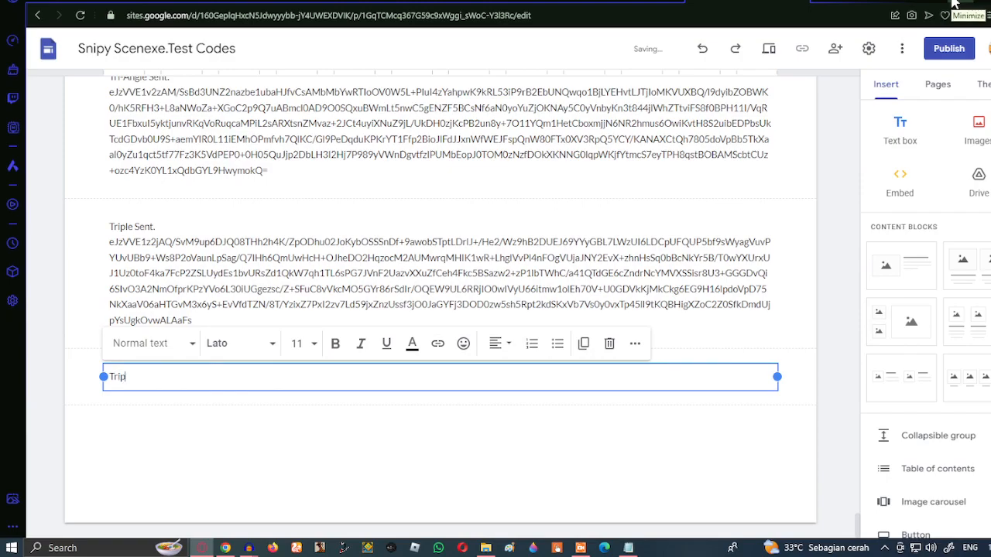
text(let Sent.)
key(Return)
key(ctrl+v)
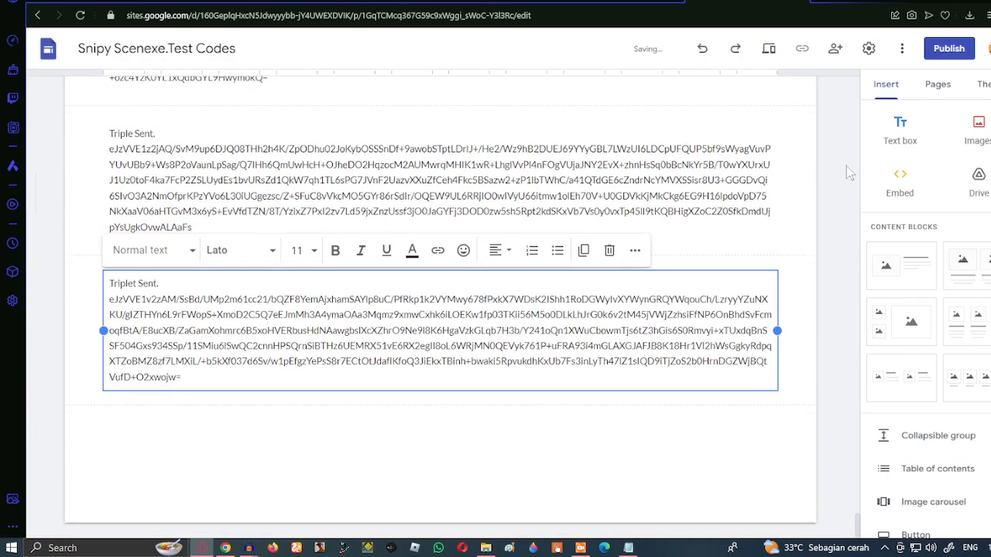
click(900, 131)
Copy the entire code from the Scenexe.Test Twin Sentinel file and close the open Twin and Triplet Sentinel files
click(485, 548)
double_click(924, 372)
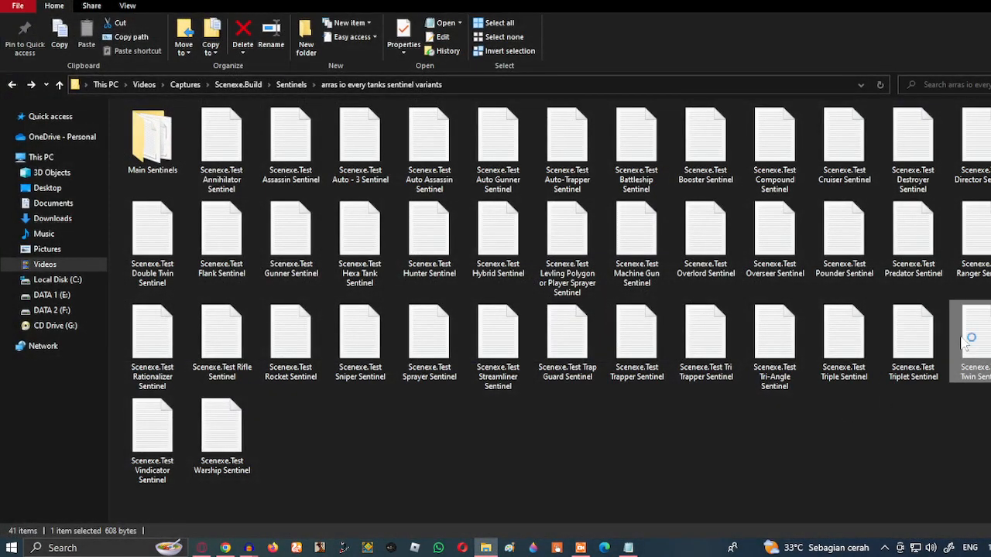
key(ctrl+a)
click(847, 74)
click(628, 548)
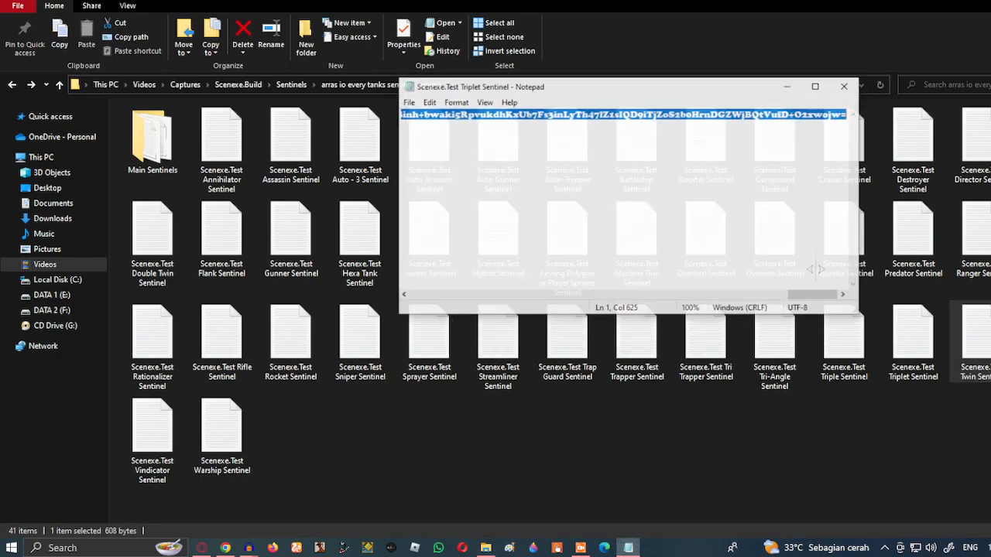
click(846, 75)
Return to the site editor, fill the empty text box with the heading "Twin Sent." and the copied code, and add another text box
click(945, 2)
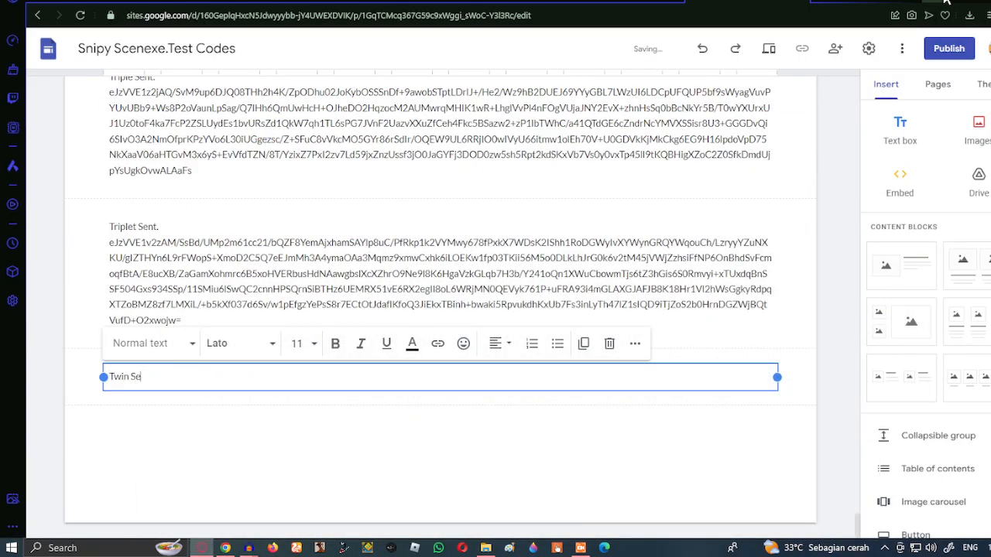
key(Return)
key(ctrl+v)
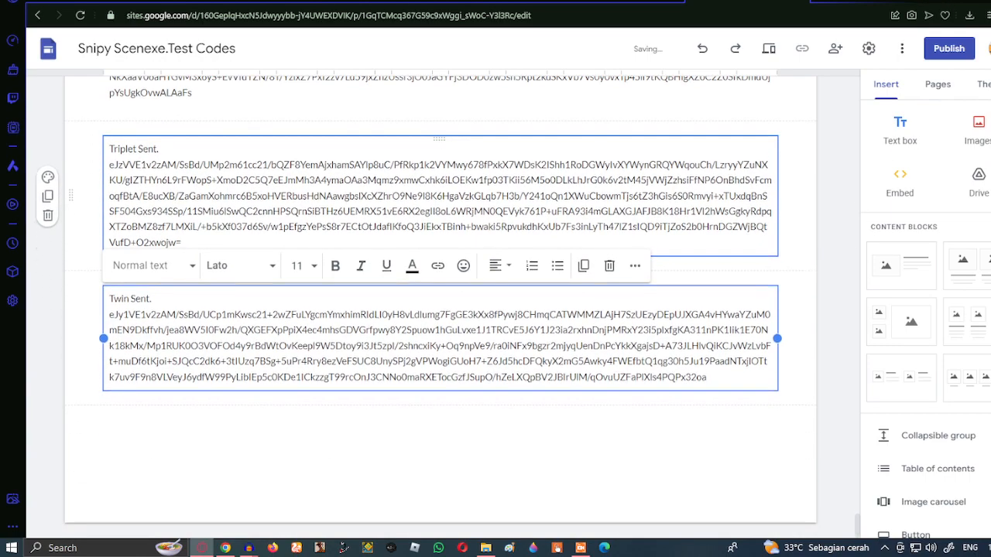
click(918, 136)
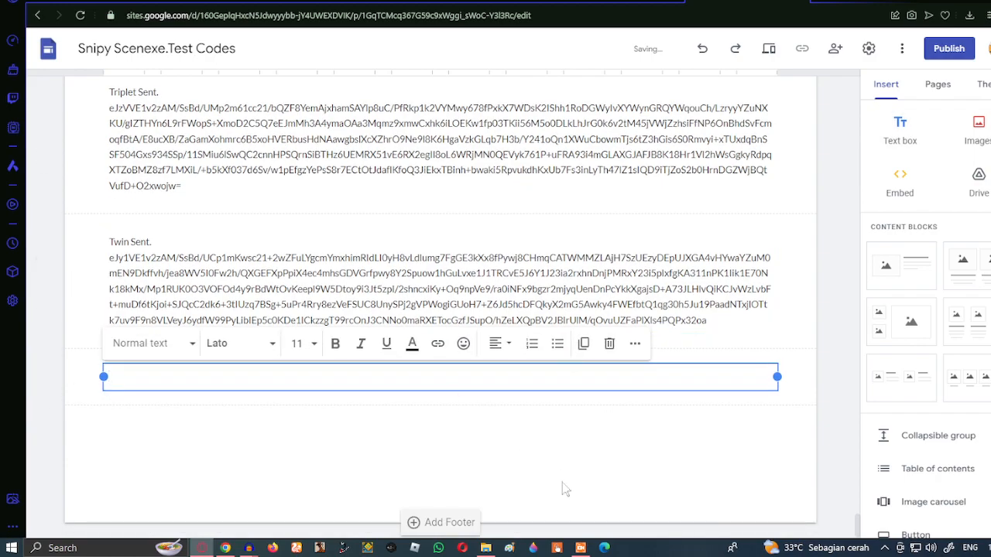
Copy the entire code from the Scenexe.Test Vindicator Sentinel file and close the file
mouse_move(589, 552)
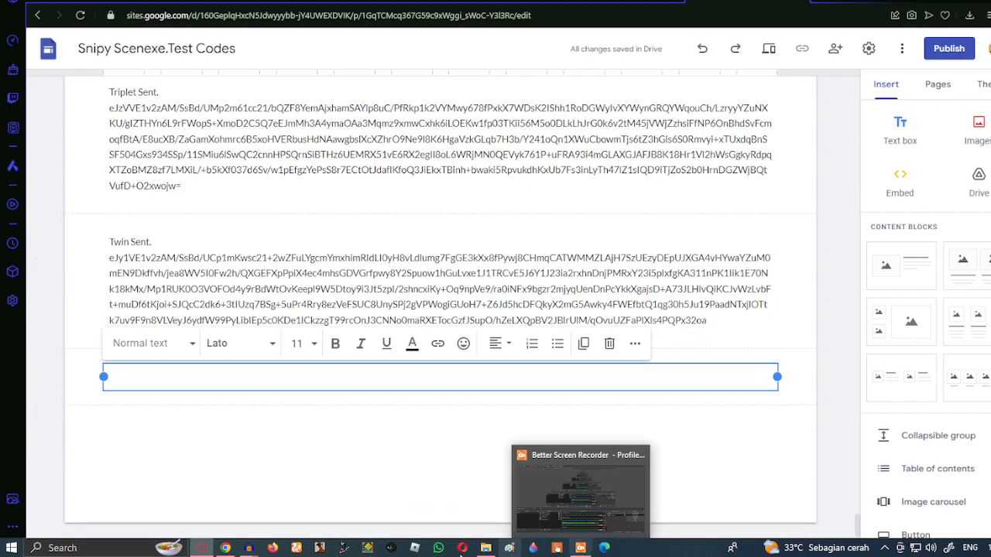
click(485, 548)
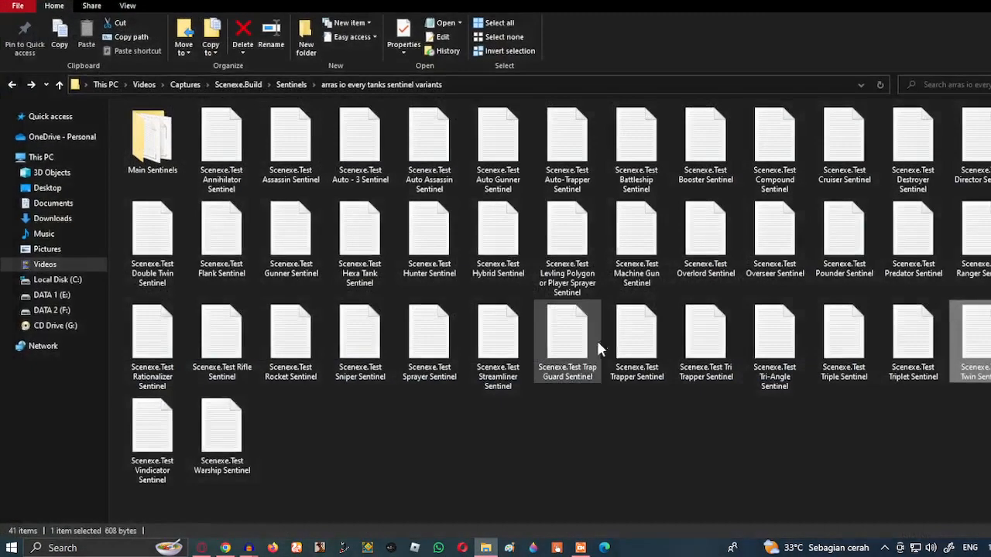
double_click(174, 420)
key(ctrl+a)
click(852, 78)
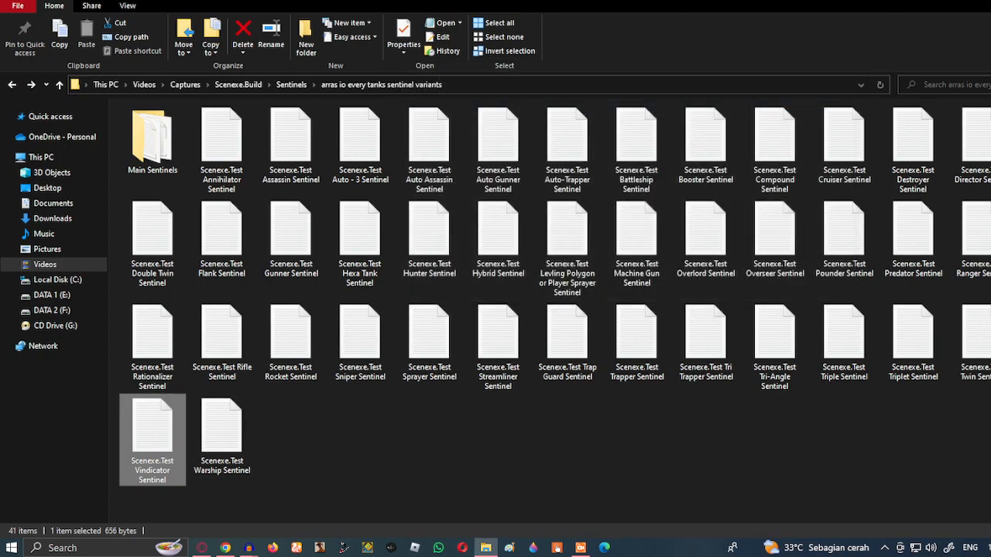
In the site editor, fill the empty text box with the heading "Vindicator Sent." and the copied code, and add a text box headed "Warship Sent."
key(alt+Tab)
text(Vin)
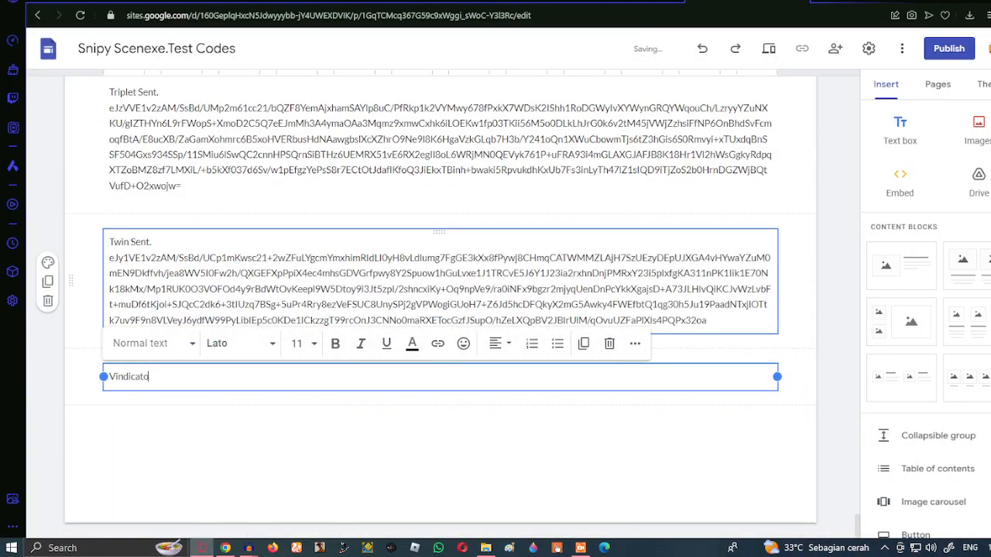
text(dicator Sent.)
key(Return)
key(ctrl+v)
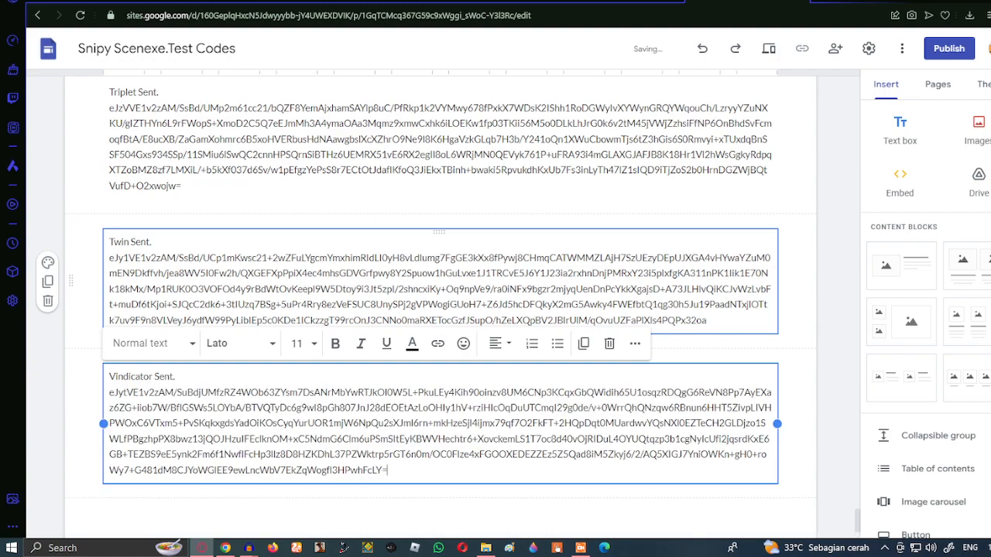
scroll(494, 352, down, 1)
click(906, 130)
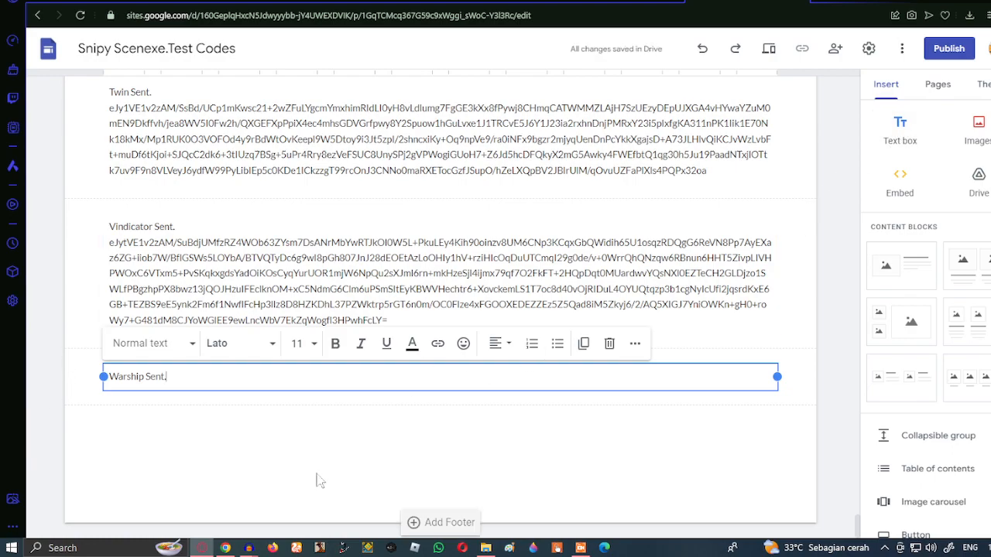
Copy the entire code from the Scenexe.Test Warship Sentinel file and put the file window away
key(alt+Tab)
double_click(222, 422)
key(ctrl+a)
key(ctrl+c)
key(alt+F4)
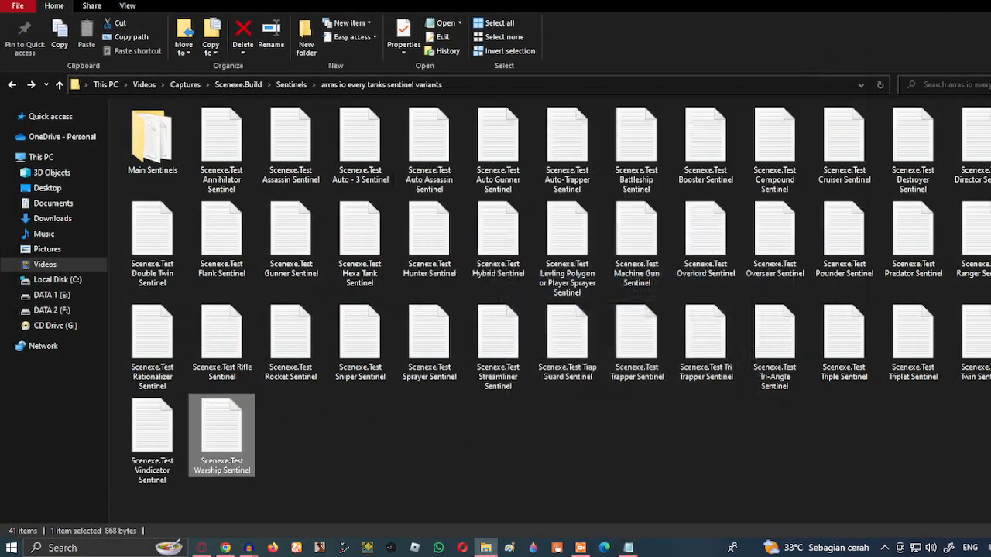
Return to the site editor and paste the copied code on a new line below the "Warship Sent." heading
key(alt+Tab)
key(Return)
key(ctrl+v)
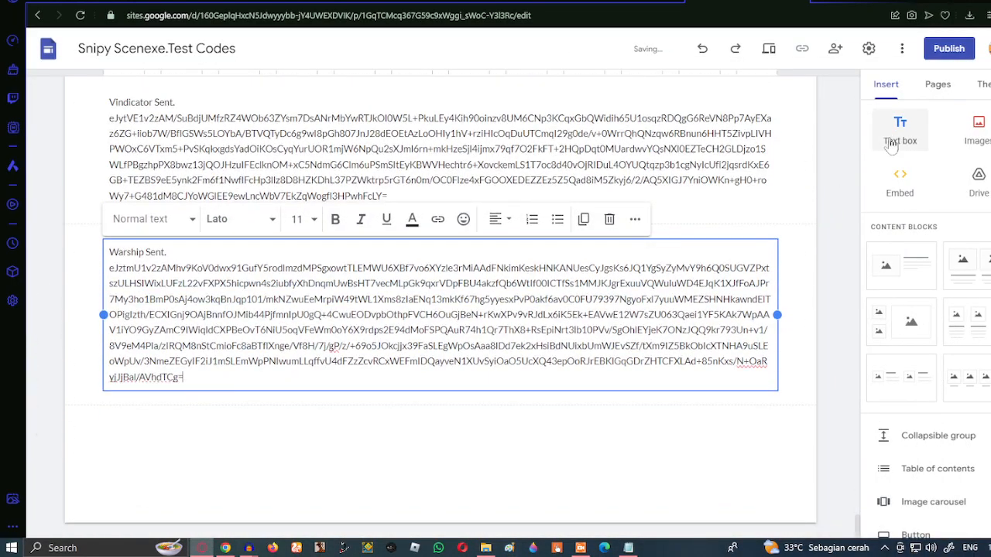
In File Explorer, open the Main Sentinels folder inside the arras io every tanks sentinel variants folder and return to the site editor
click(771, 451)
key(alt+Tab)
click(172, 175)
double_click(171, 175)
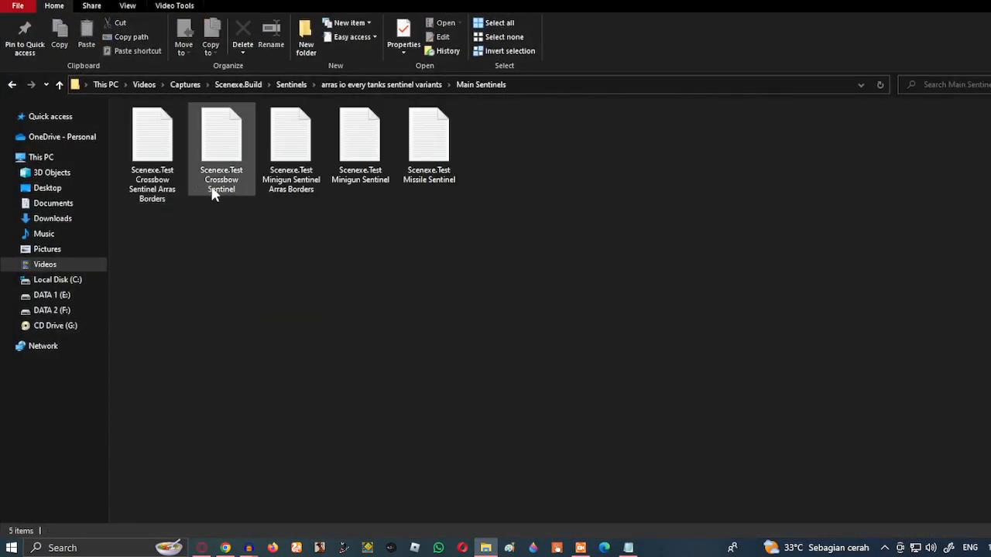
click(12, 85)
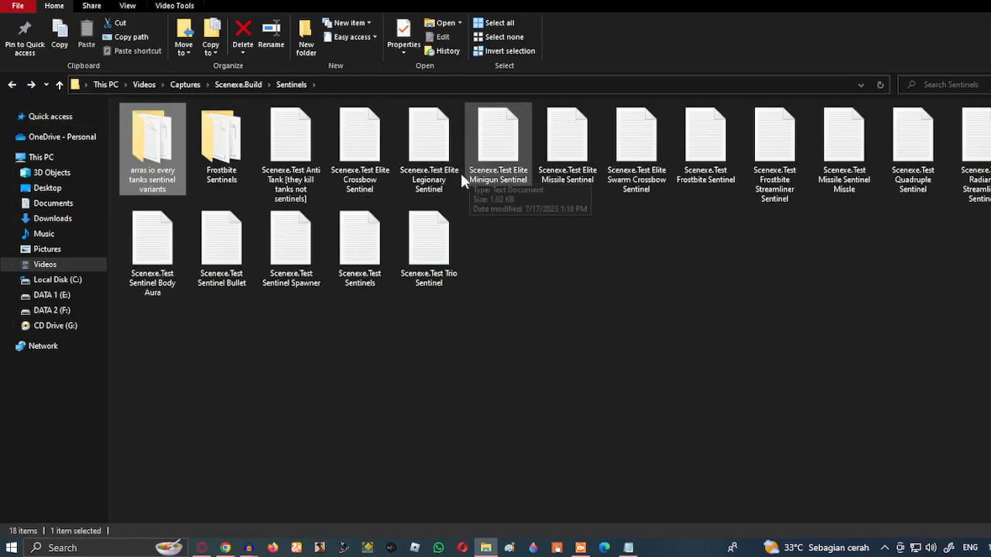
click(34, 82)
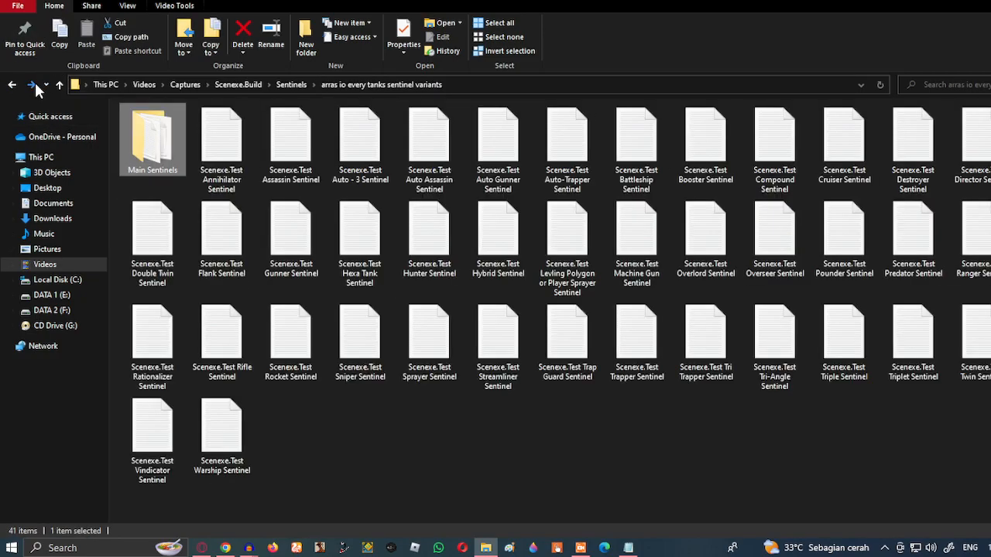
click(34, 82)
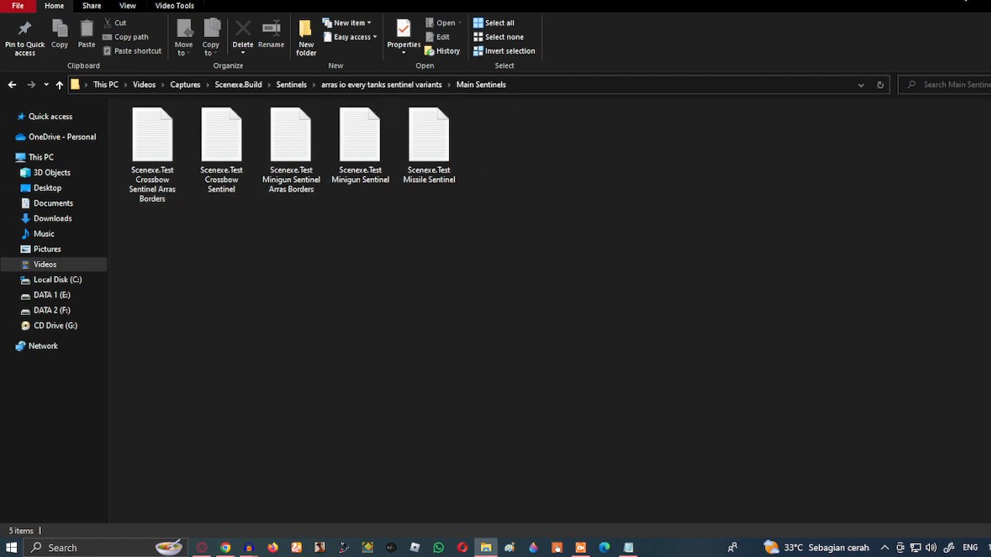
click(966, 0)
scroll(495, 201, up, 15)
scroll(495, 201, down, 15)
scroll(879, 219, down, 5)
scroll(920, 229, up, 5)
click(900, 130)
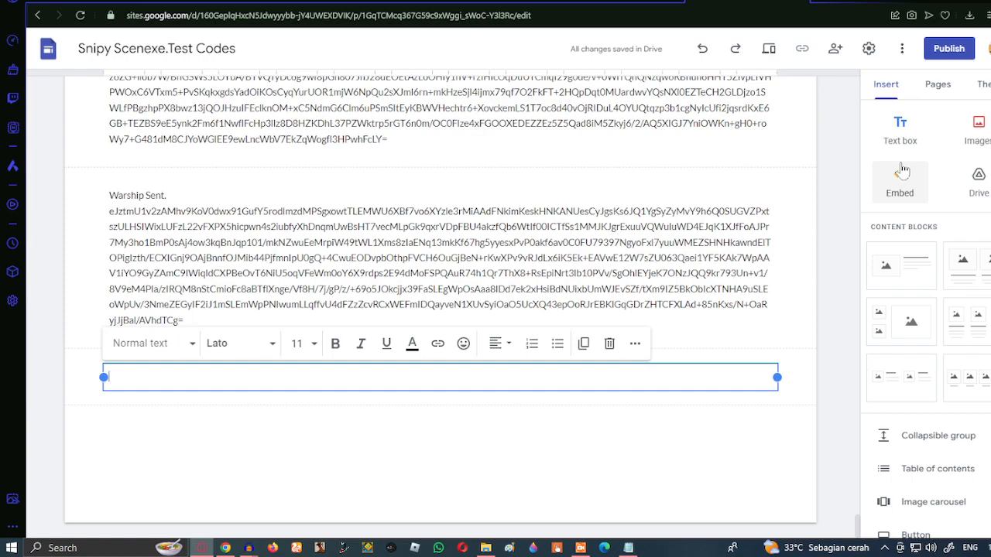
text(Crossb)
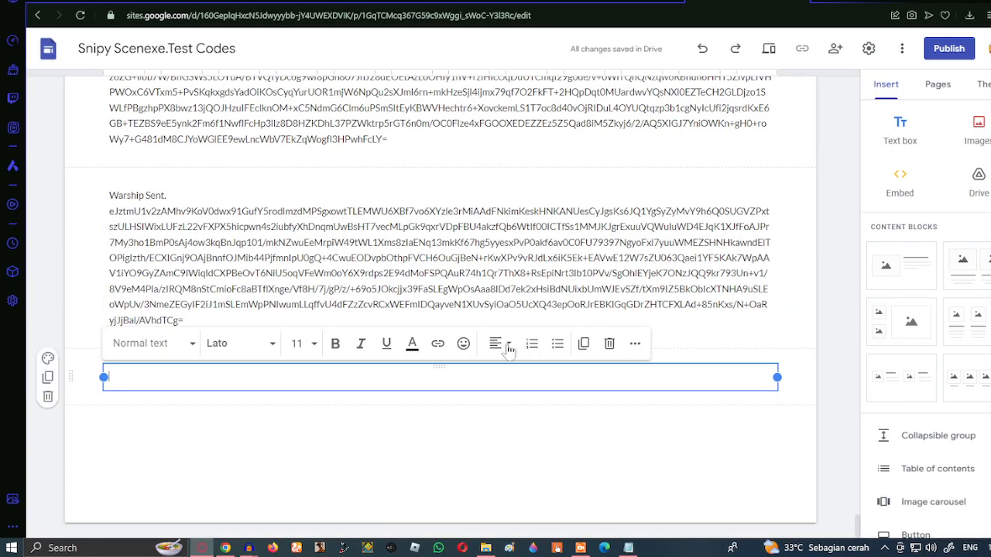
click(609, 343)
Create a new site page named "Main Sentinel"
scroll(442, 310, up, 15)
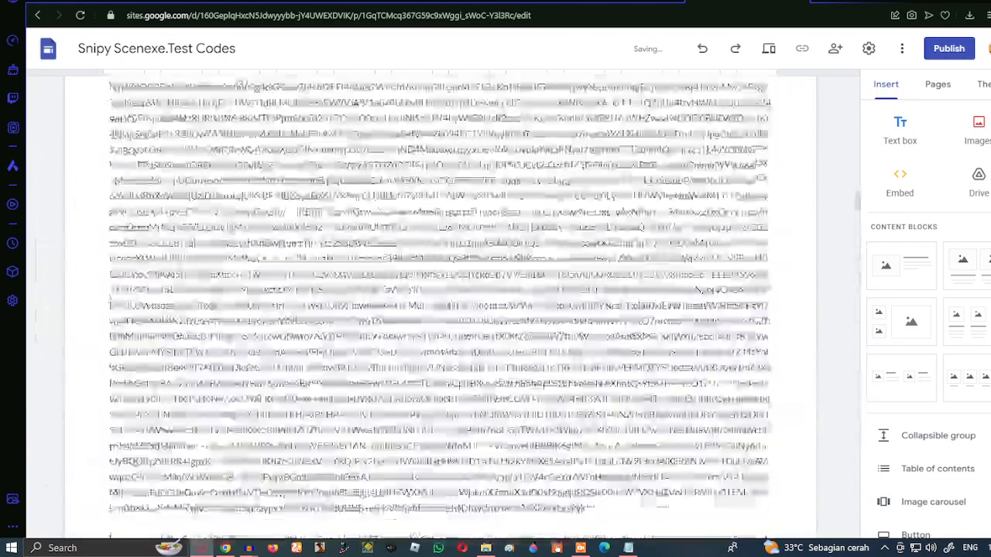
scroll(619, 314, down, 10)
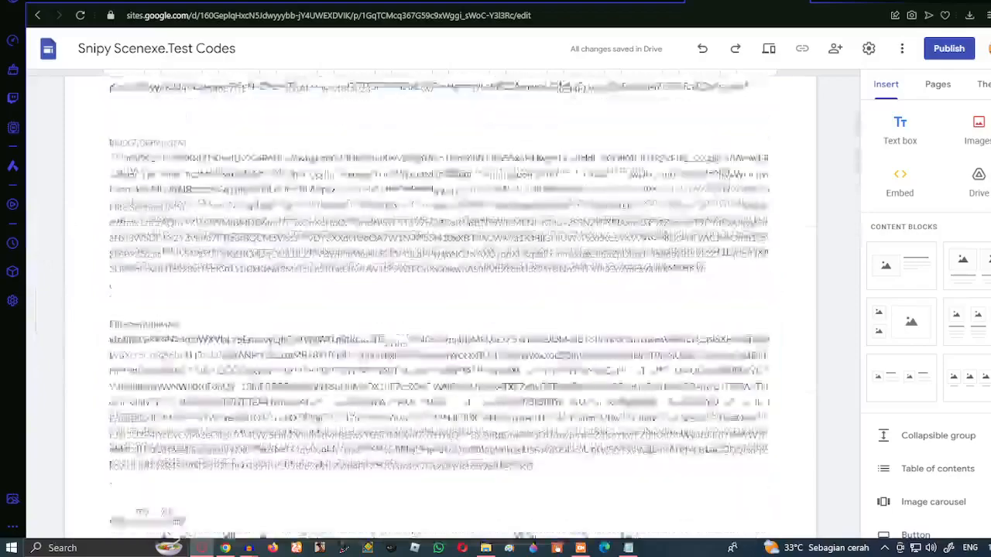
scroll(620, 313, up, 10)
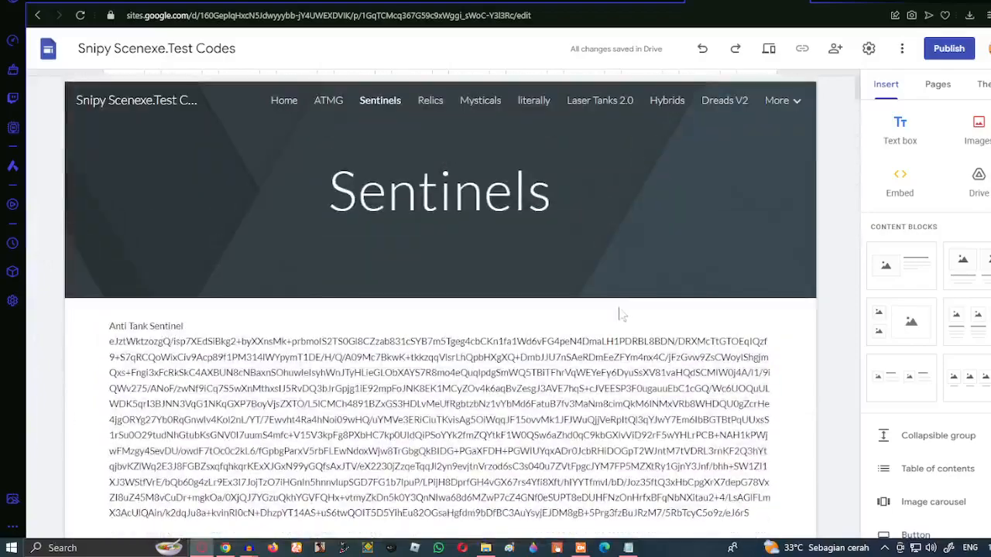
click(937, 84)
scroll(918, 310, down, 3)
click(942, 496)
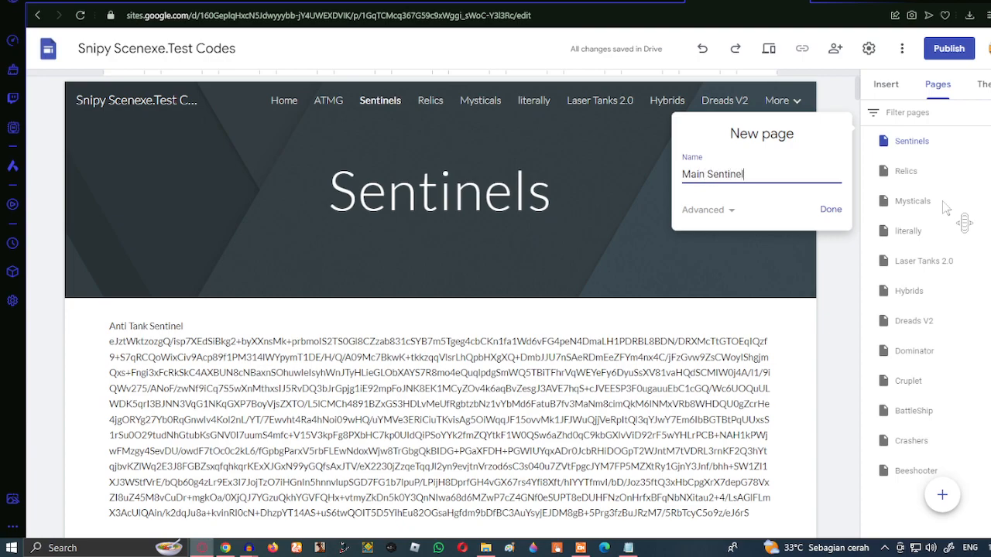
key(Return)
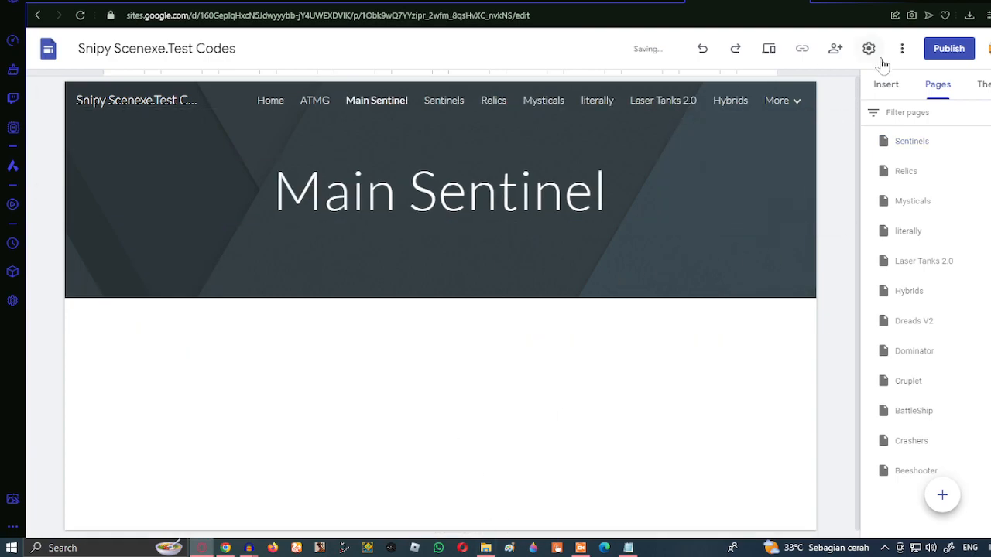
Add three text boxes to the Main Sentinel page and enter the heading "Crossbow" in the first one
click(886, 83)
click(906, 127)
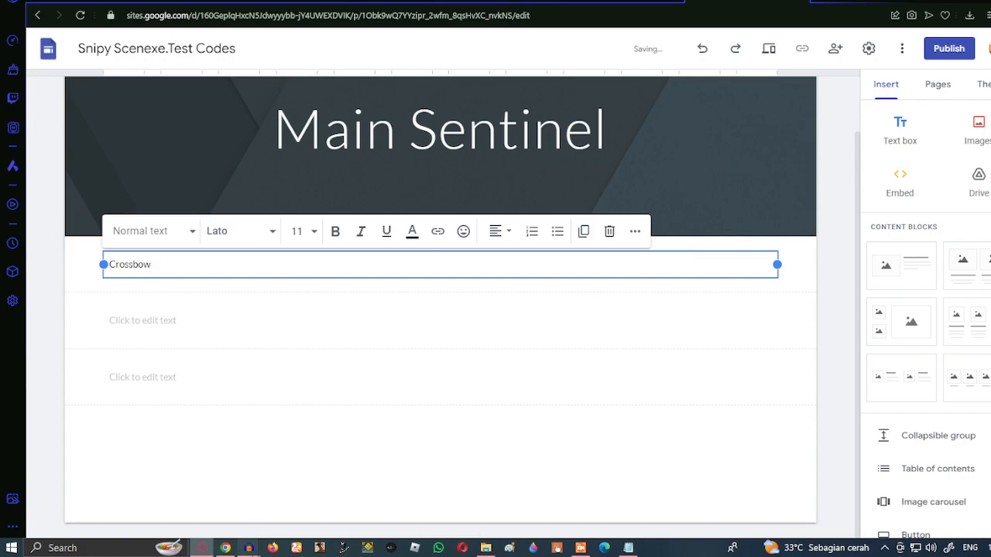
Switch to Audacity and open the "gta IV theme song" project from the My audacity folder
mouse_move(249, 547)
click(356, 481)
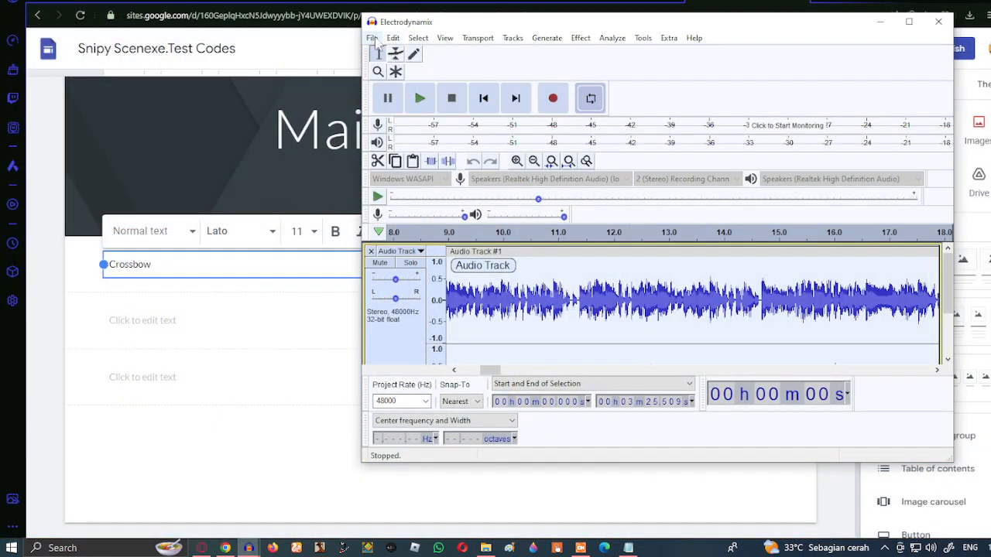
click(372, 38)
click(410, 66)
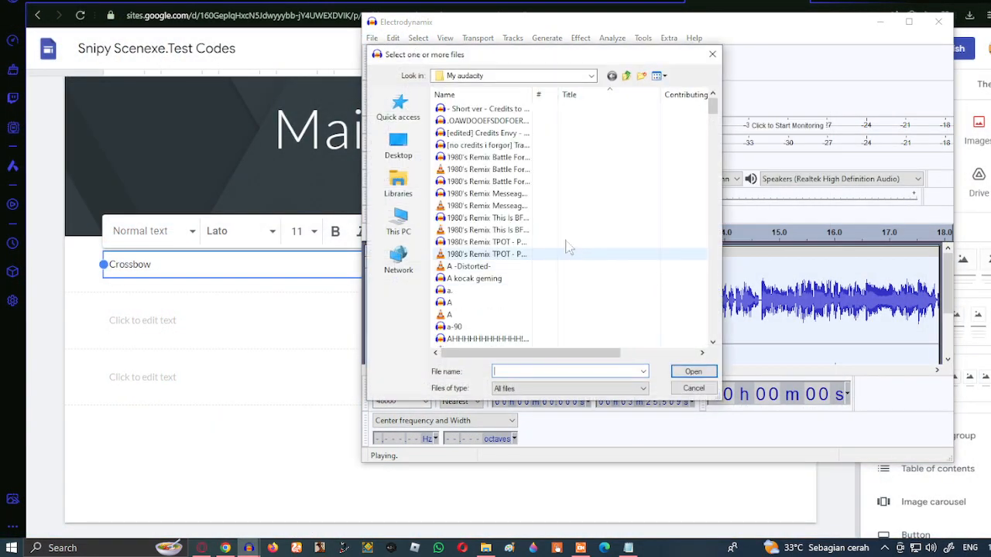
scroll(576, 251, down, 15)
scroll(567, 242, down, 18)
scroll(563, 260, down, 18)
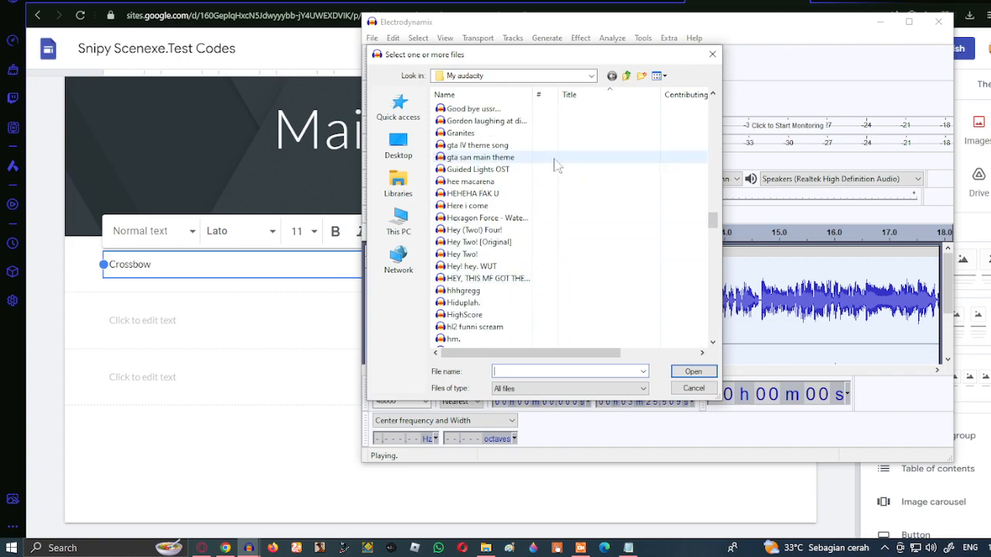
click(552, 147)
click(694, 371)
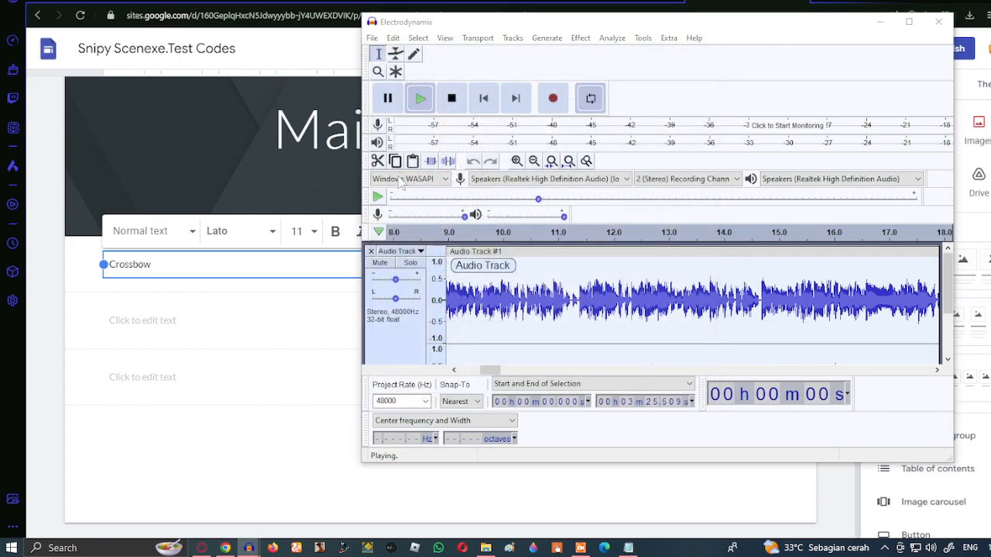
Play the gta IV theme song with looping turned on and minimize both Audacity windows
key(space)
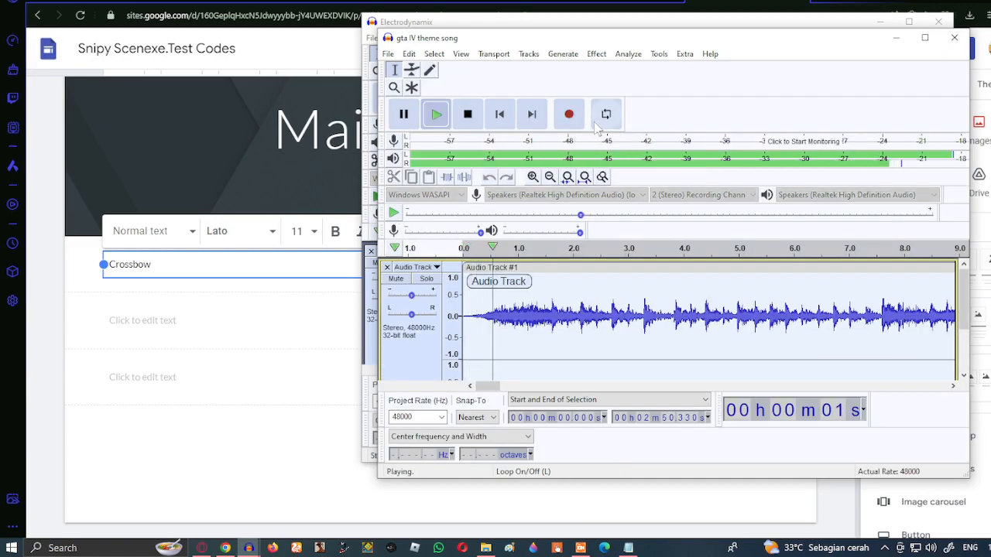
click(600, 117)
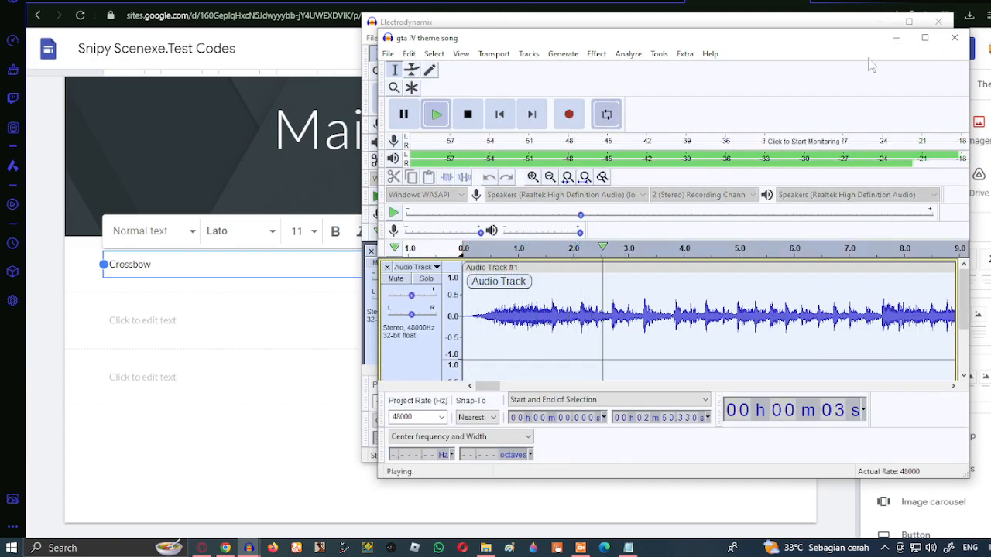
click(896, 37)
click(880, 21)
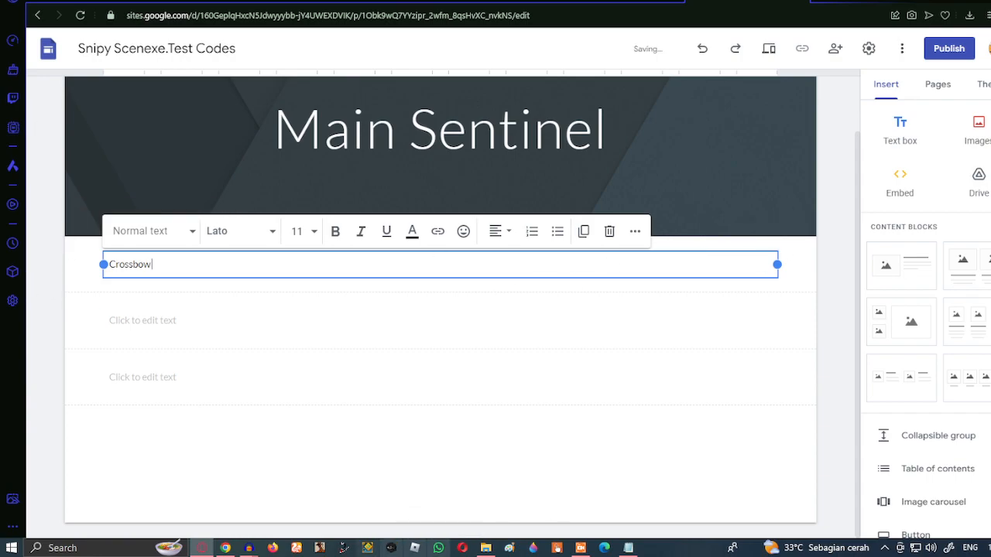
Copy the entire code from the Scenexe.Test Crossbow Sentinel file, close the Crossbow and Warship Sentinel files, and return to the site editor
click(485, 547)
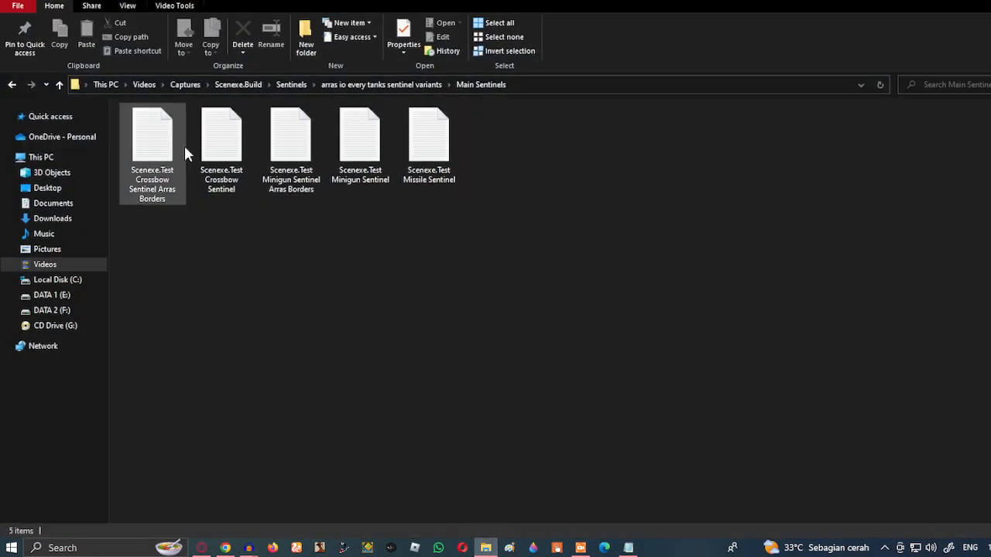
double_click(246, 146)
key(ctrl+a)
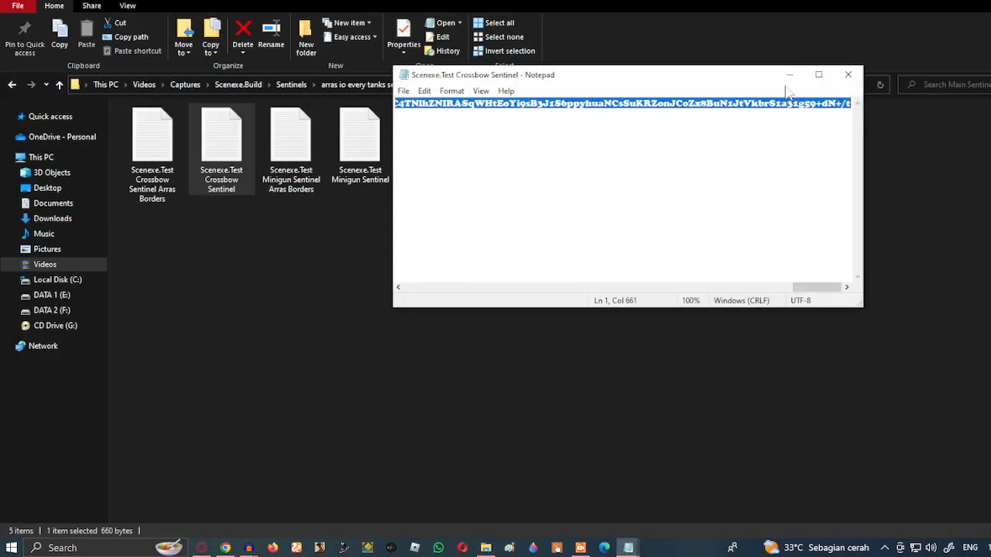
click(847, 75)
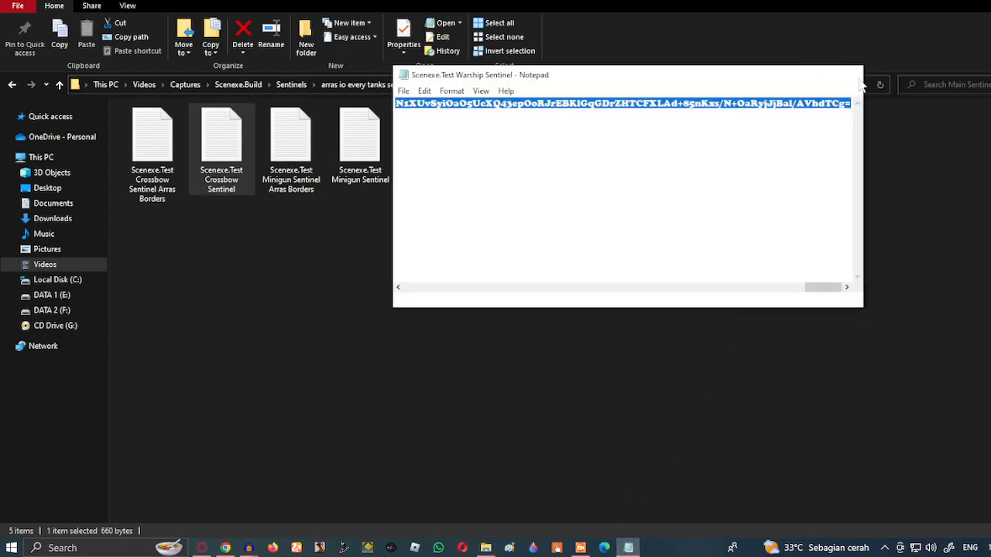
click(858, 78)
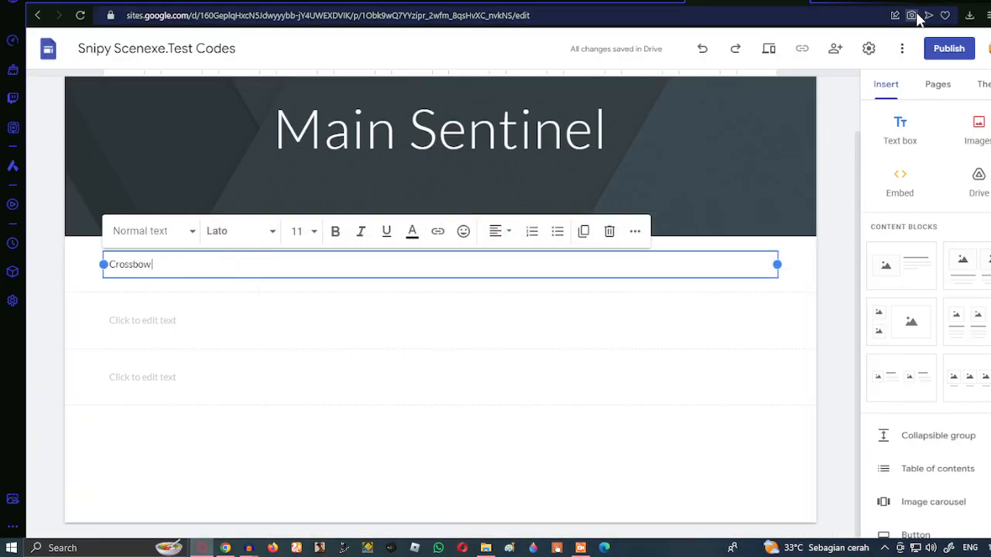
Paste the copied code on a new line below the "Crossbow" heading and place the cursor in the second text box
key(ctrl+v)
scroll(441, 321, down, 2)
click(232, 321)
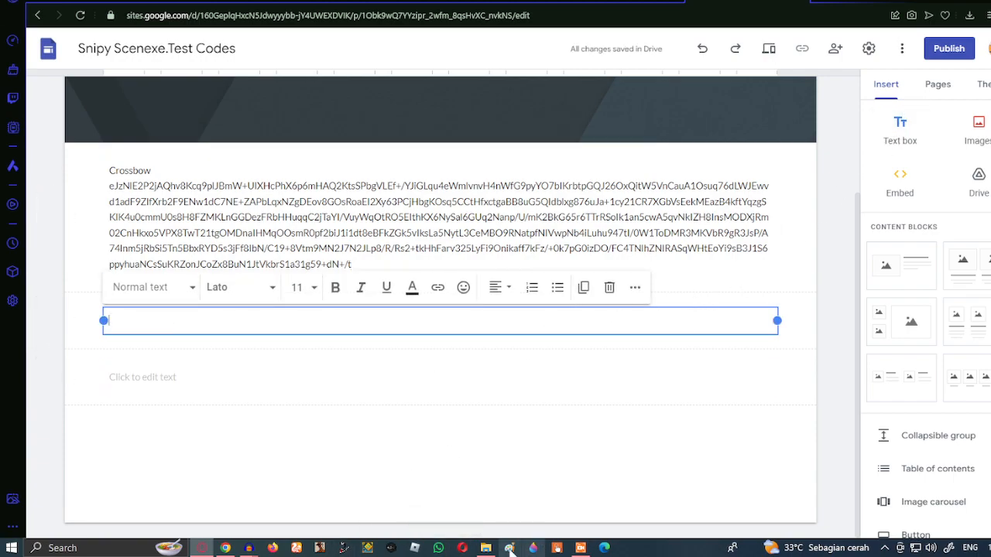
Copy the entire code from the Scenexe.Test Minigun Sentinel file and return to the site editor
click(485, 549)
double_click(356, 147)
key(ctrl+a)
click(803, 73)
key(alt+Tab)
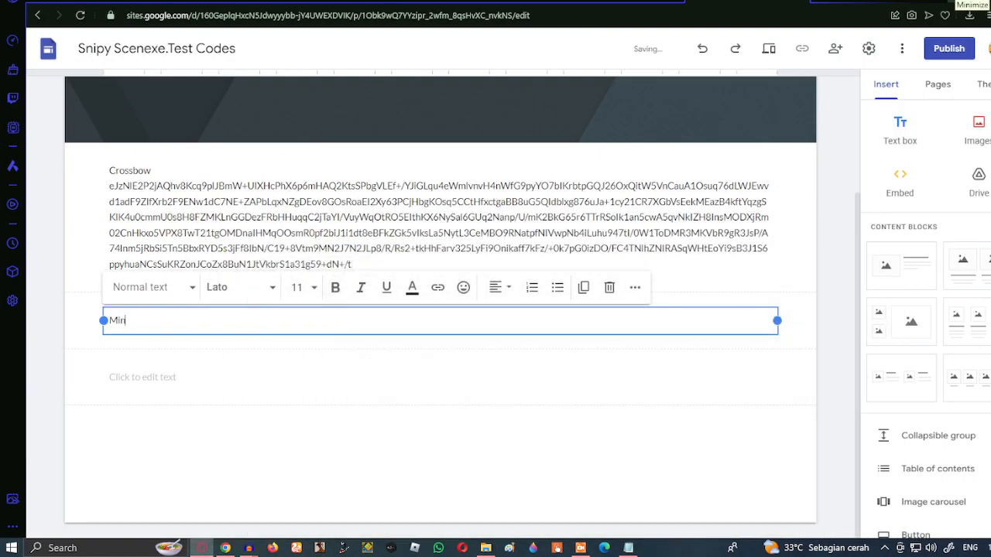
Fill the second text box with the heading "Minigun" and the copied code, and enter the heading "Missile" in the third
text(Minigun)
key(Return)
key(ctrl+v)
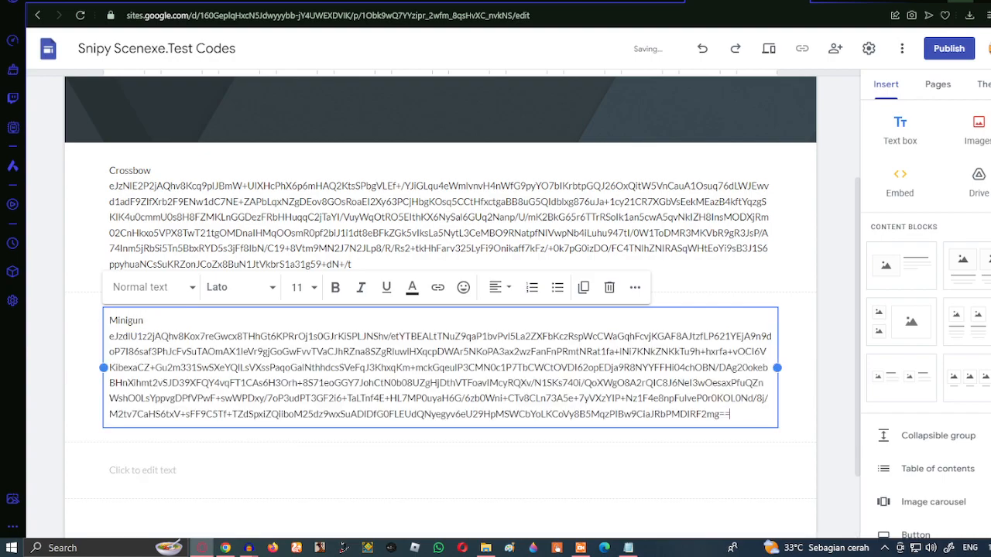
scroll(531, 454, down, 1)
click(674, 372)
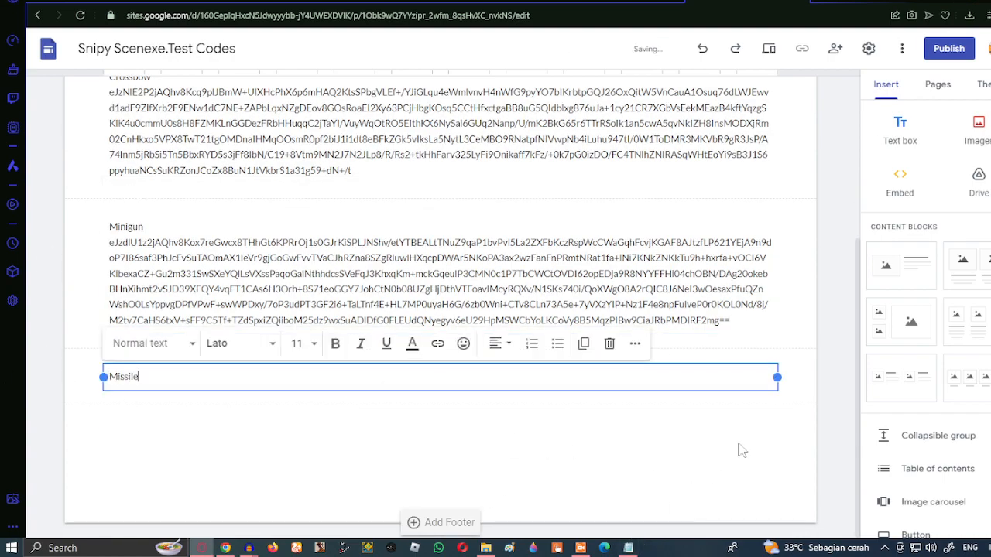
Close the Minigun Sentinel file, copy the entire code from the Scenexe.Test Missile Sentinel file, and put its window away
click(627, 548)
click(846, 76)
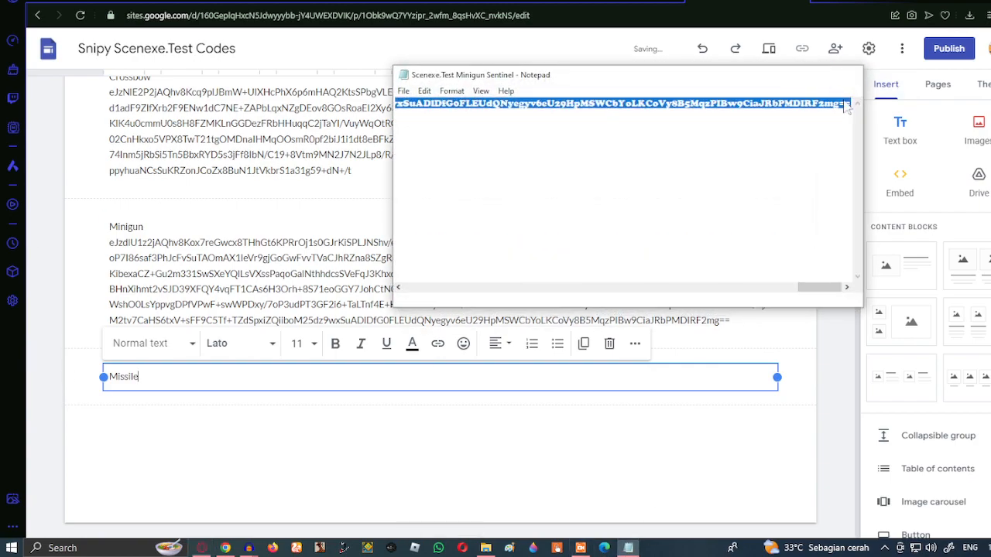
click(487, 548)
double_click(452, 161)
key(ctrl+a)
click(801, 69)
Return to the site editor and paste the copied code on a new line below the "Missile" heading
click(931, 1)
text(eJzVVsuS2jAQ/BVKOcbrsnEAx8ddrptDIK/aykGLBIsVIbkkmQ2h+PeM5WcMC+SQZHPTY9TTPZq2vCd2IwNJyLoQgnhkC9pwJUkSBh5JKUvBGpI87OuwyCNqvTZgP5MkaMZf3PiJM5vhOT/0iKXyG0n25JFqDaIE+NpHw4mgO8xUjg8e0cpSi1mXLgdibej3Ra6BMjczbjgHCytbccO1IsdVY+6UUNpF2ULLRQ7A3P4jNfBe2eo8Z4CpJsi3sKAX1TRopz+qpJwJuIWMbnmN2NDqUKIcZUpDQ6tZFiBTpx2ZcznnBvWvEDScOCndwnhy+EX71dwyoMJm94WwPBccdKVRsd2cbmgKgw3H7ETwHd2ApiXoYBNJ3pZgWskyfVSFf8hTTRm8w1PYIMTrXWfTD1NXpV4v9Fsh8GddbQJ/7BHm2LqUCKTK+w392Vt4HQUx7gJWZIBa1hWzbKwcJFhN2zbQsFJc4JmD928oTV4ep/ELpHRdmWa/wWl2ktNFLsExEbSsG+4bMwYXzIhu+QQ0V7LnIxMOOjJLUMu7CcfPKJz0FcadwqhTWK0PNUbnNI67YpcJ+BosLy3t8pIMKbvUPE3LbwGGWqAbtPurmE0pW5Pudhr6/zf7mzB+hn58mX7ovjn79M8+m4NgfLy5KahoX1FTNaw/7ecN/ejqj0D8ZwzXOR8VPTknnXuZjrxWHTI6nQRsAVGjVnn9I9LWA8M5IZXGqnZhW7NhKRX+CGn0/xIB6hQLkJZLEKOPVJc4o2R0z43hAsjhJ+B/56A=)
scroll(748, 276, down, 1)
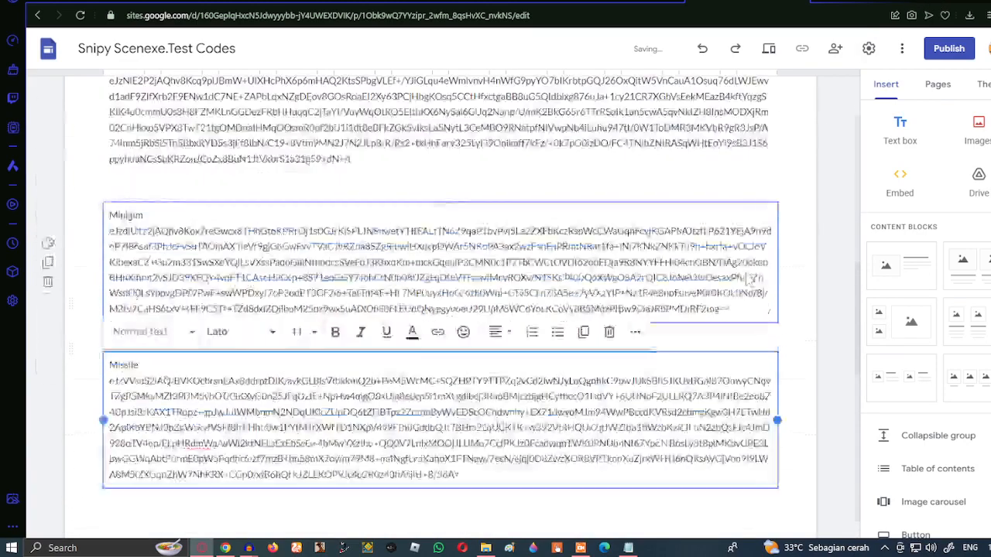
scroll(748, 277, up, 5)
Upload the blue hexagon ERROR picture from the .Things folder as the site logo and close the settings
mouse_move(791, 102)
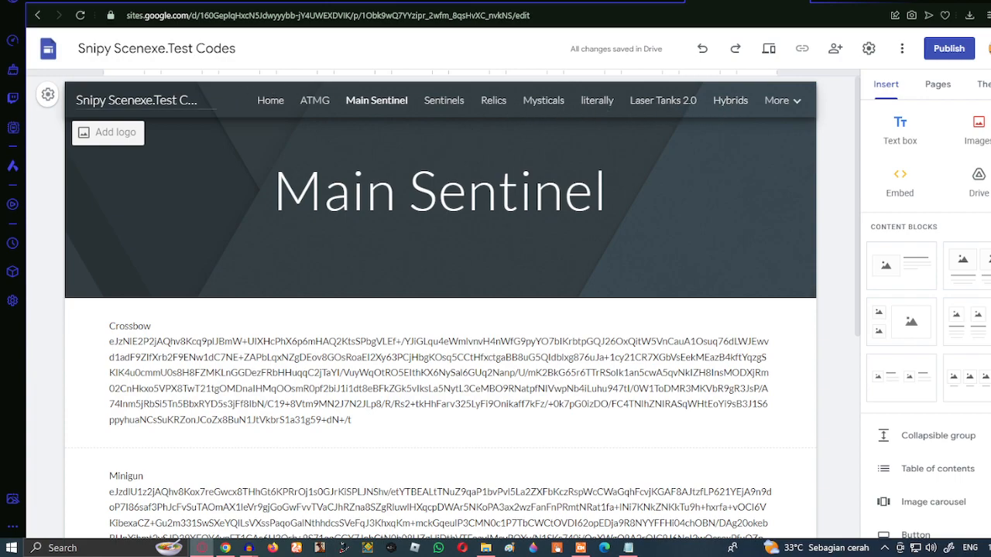
click(113, 134)
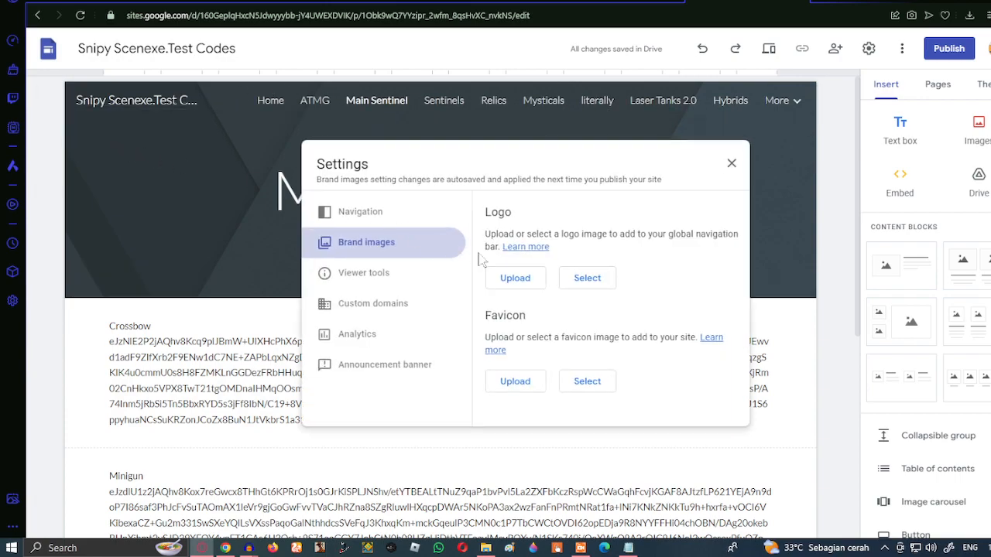
click(524, 279)
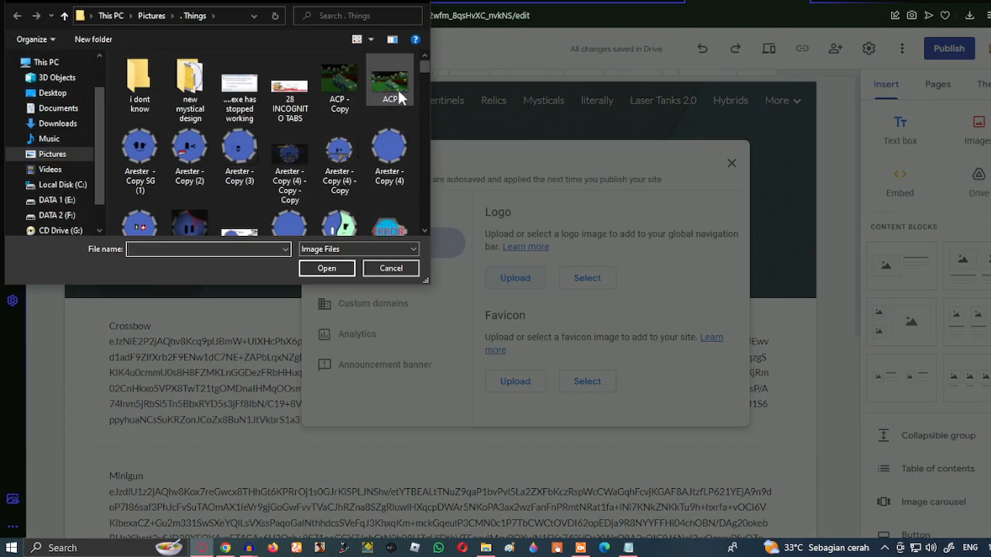
scroll(424, 73, down, 10)
click(387, 106)
click(345, 267)
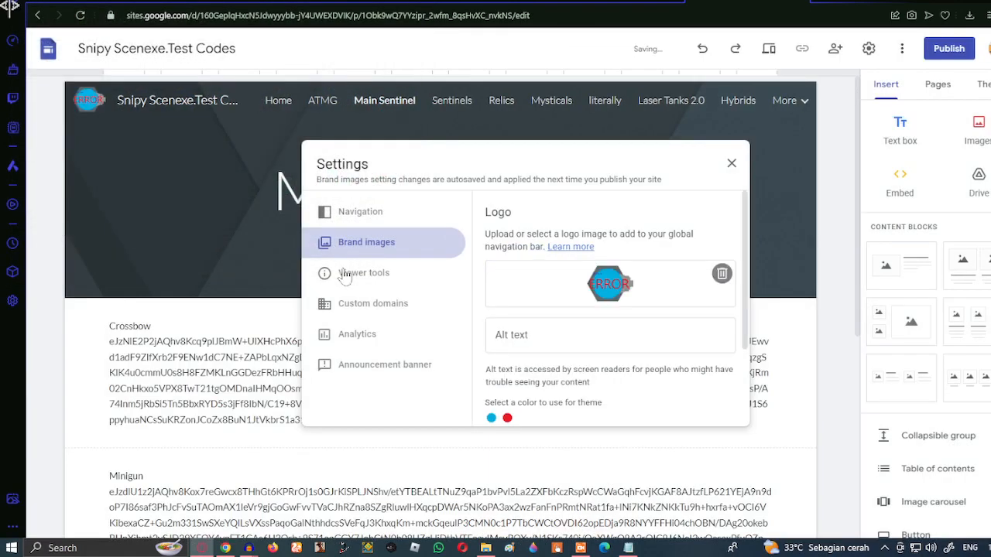
click(731, 162)
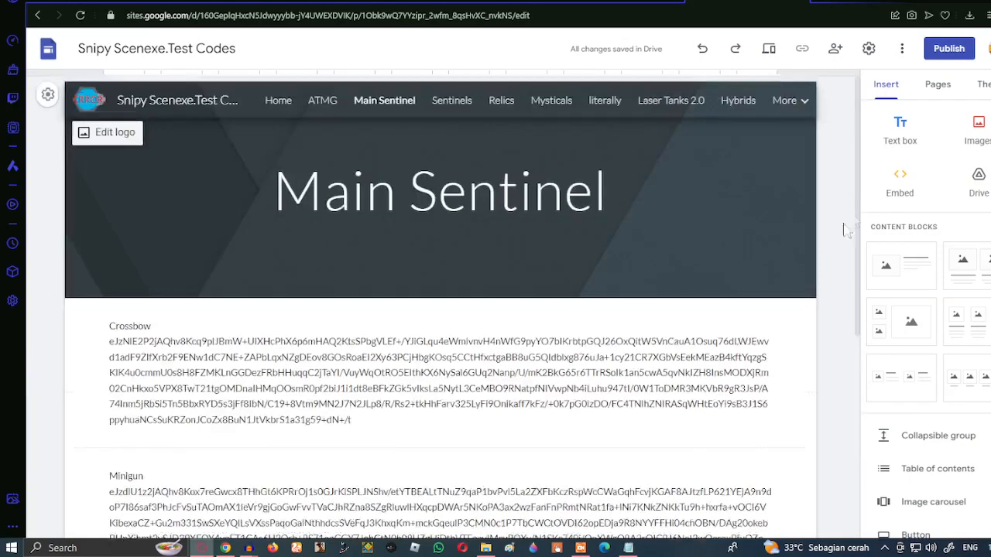
Start a new page on the site and open the Terrestials folder of Scenexe.Build in File Explorer
click(938, 83)
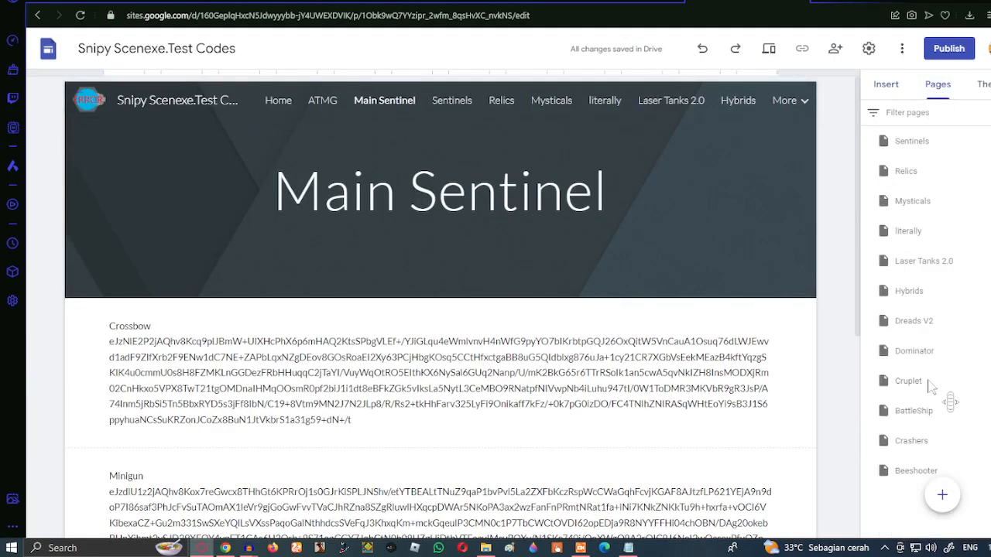
click(948, 508)
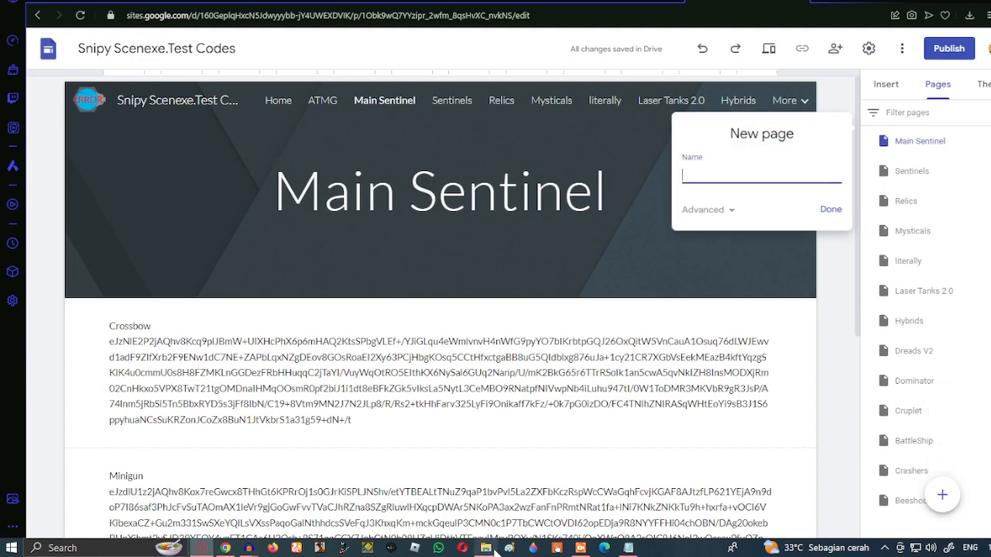
click(491, 549)
click(13, 86)
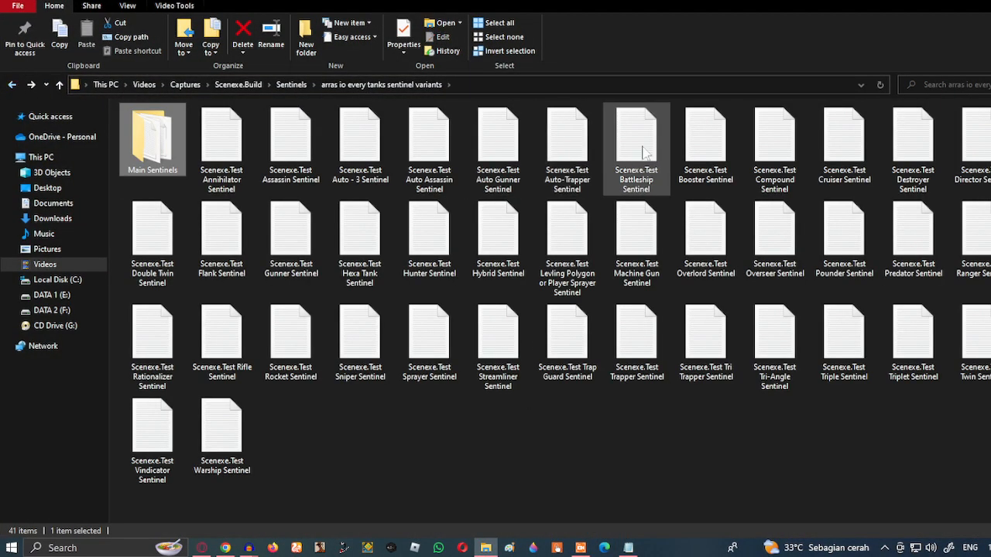
click(11, 85)
click(10, 85)
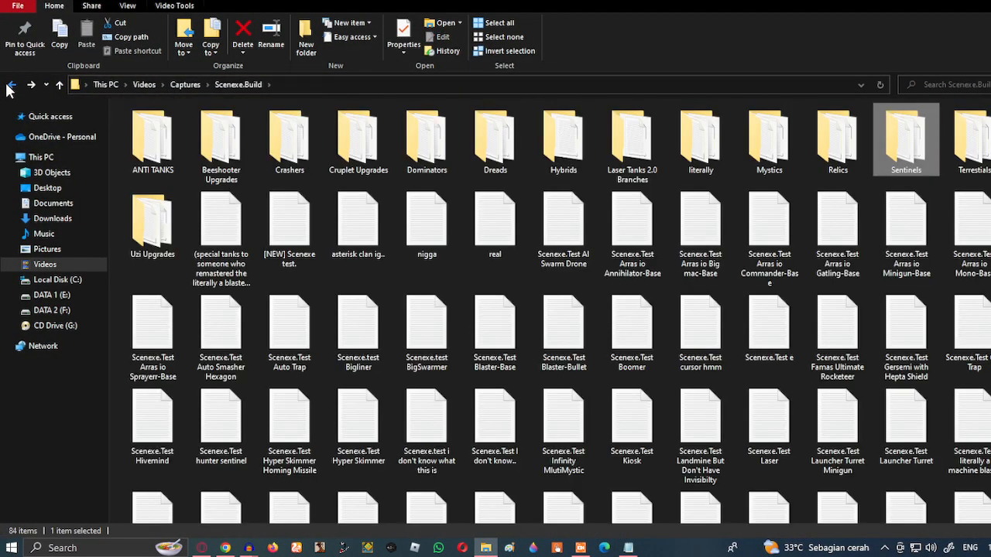
click(11, 86)
click(31, 85)
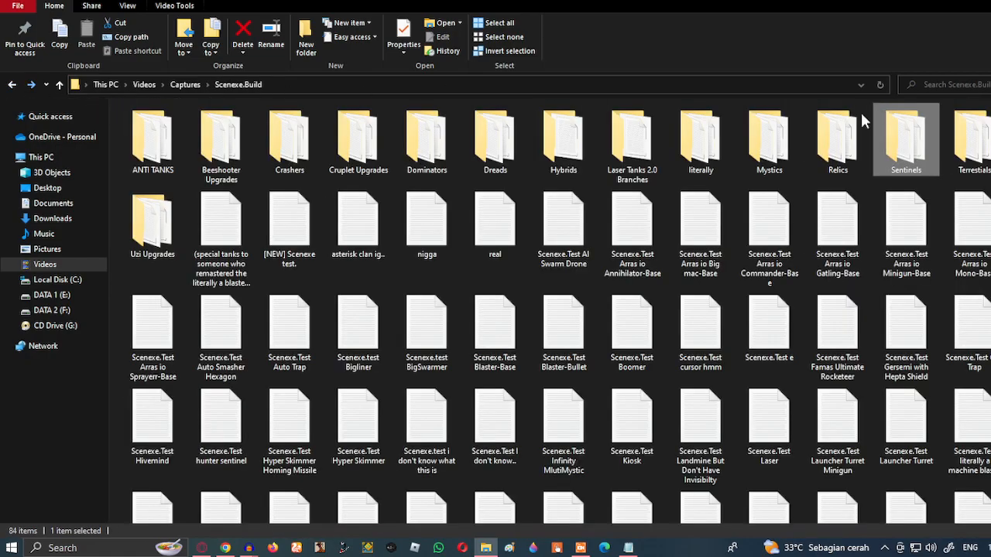
double_click(954, 141)
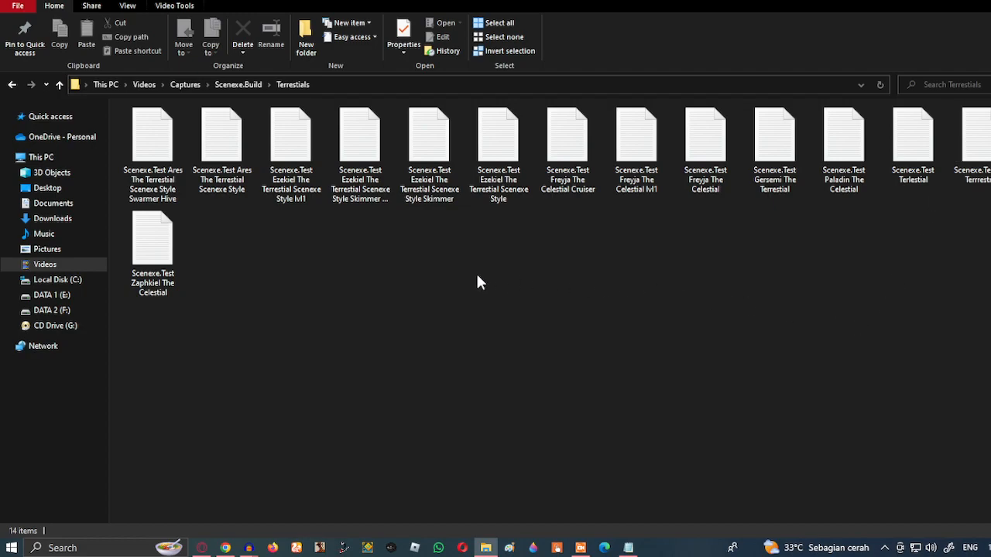
Copy the entire code from the Scenexe.Test Zaphkiel The Celestial file and put its window away
double_click(153, 240)
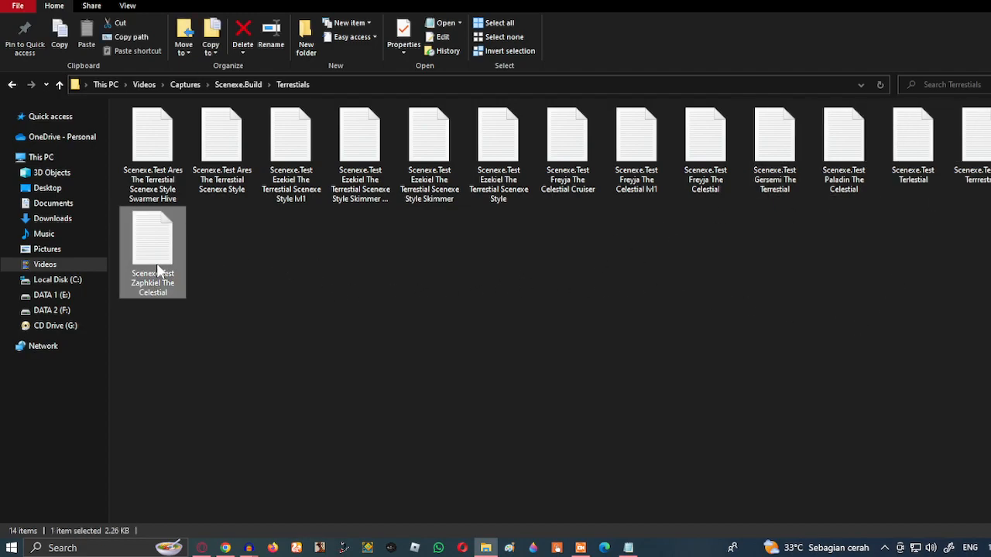
key(ctrl+a)
click(790, 75)
Return to the site editor and create the new page under the name "Celestial and Terrestrial"
key(alt+Tab)
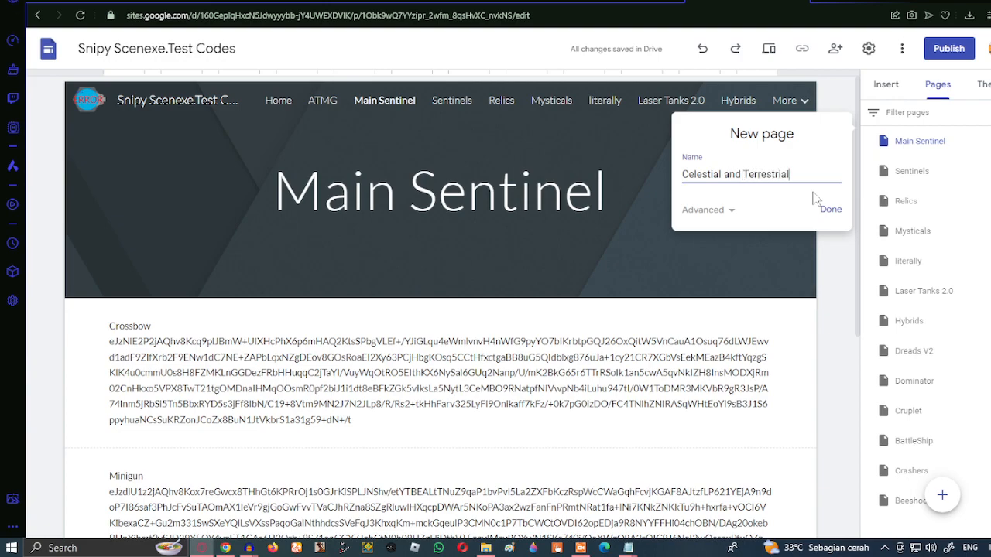
click(829, 208)
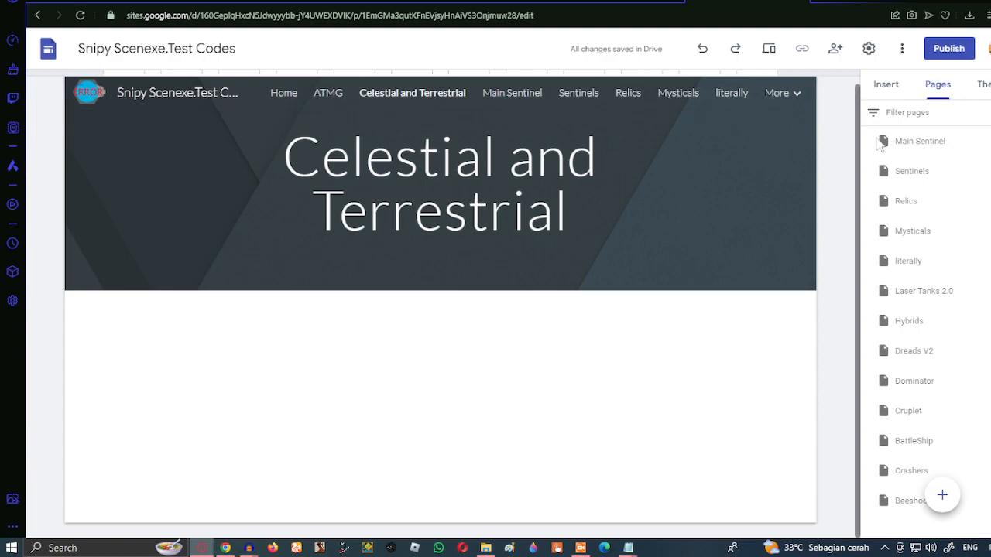
Insert a text box with the heading "Zaphkiel" and paste the copied code on a new line below it
click(886, 83)
click(902, 127)
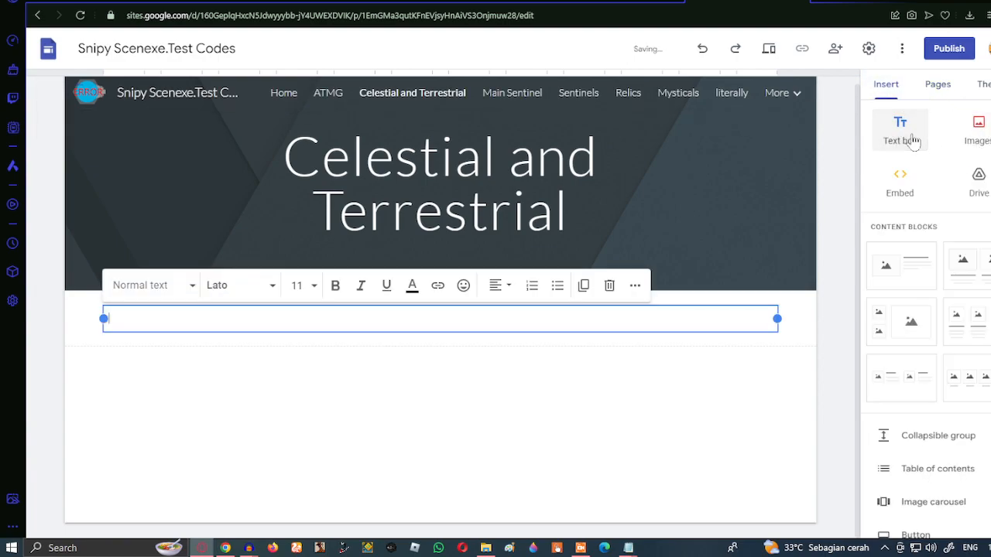
text(Zaphkiel)
key(Return)
key(ctrl+v)
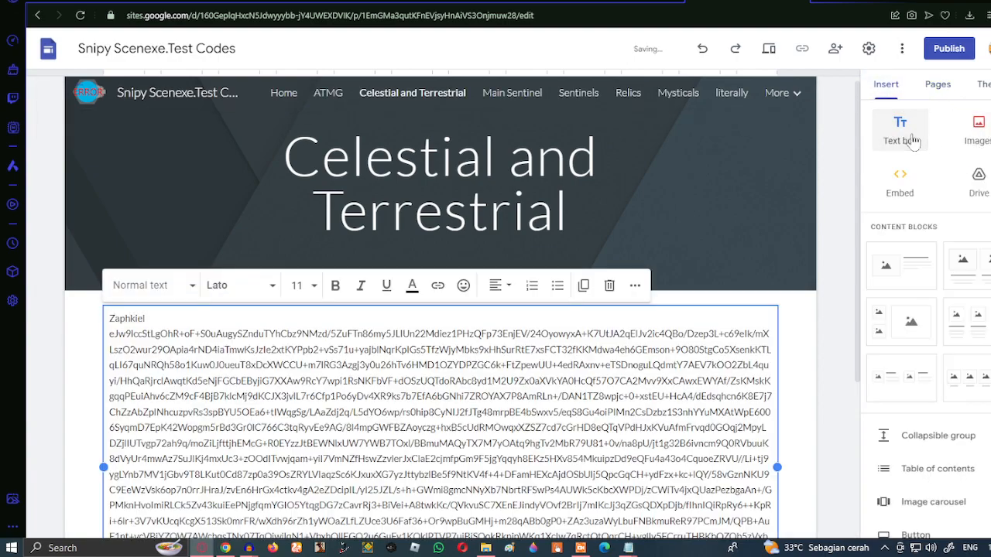
Insert a second text box below the Zaphkiel code, and close the open Notepad windows in front of the Terrestials folder
scroll(645, 240, down, 3)
click(912, 151)
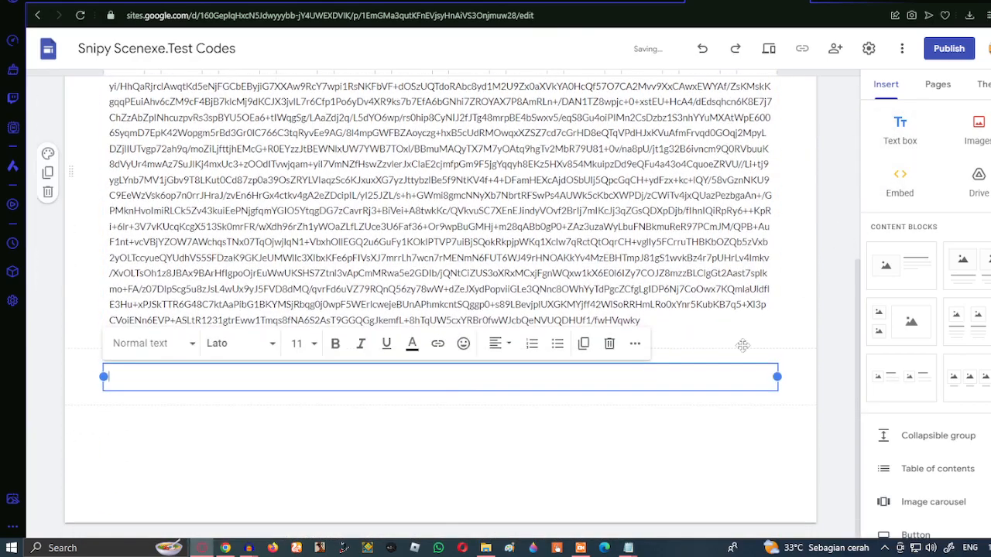
click(488, 549)
click(629, 550)
click(618, 463)
click(685, 462)
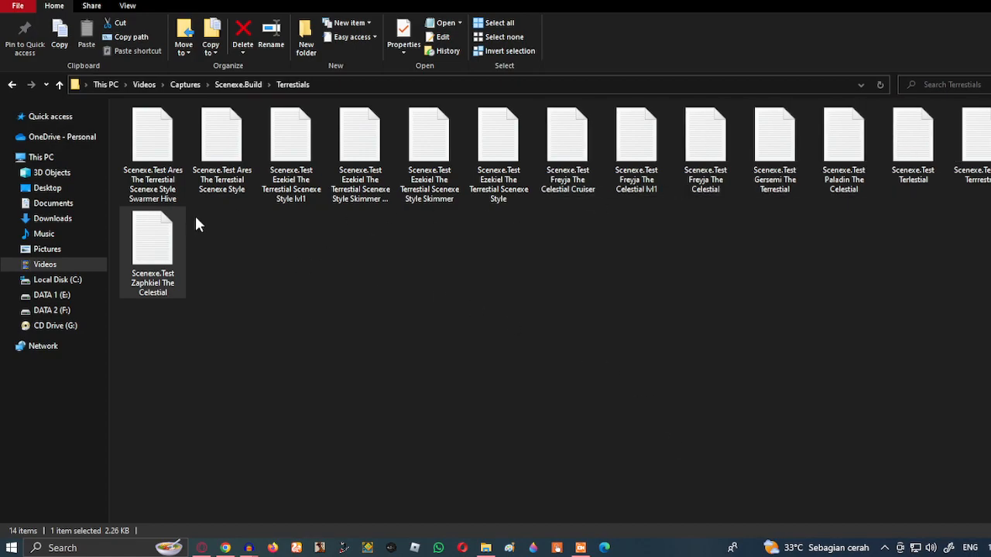
Copy the entire code from the Scenexe.Test Paladin The Celestial file and put its window away
double_click(822, 139)
key(ctrl+a)
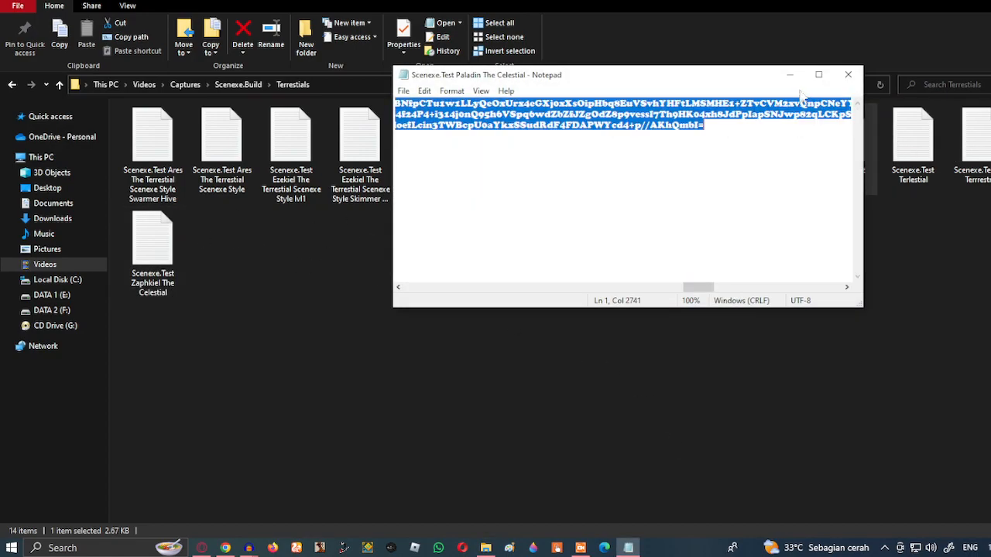
click(789, 75)
Return to the site editor and fill the second text box with a heading for Paladin and the copied code
click(915, 3)
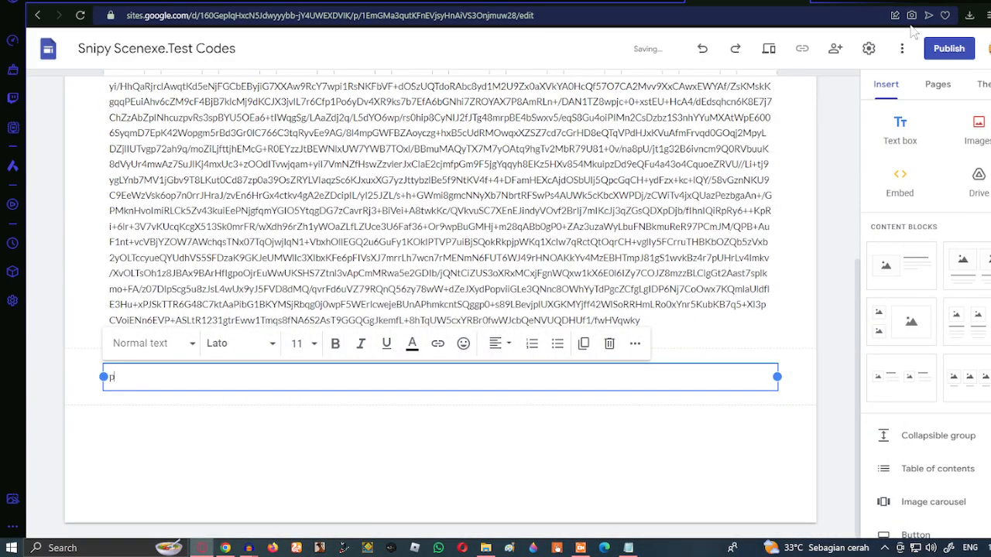
key(ctrl+v)
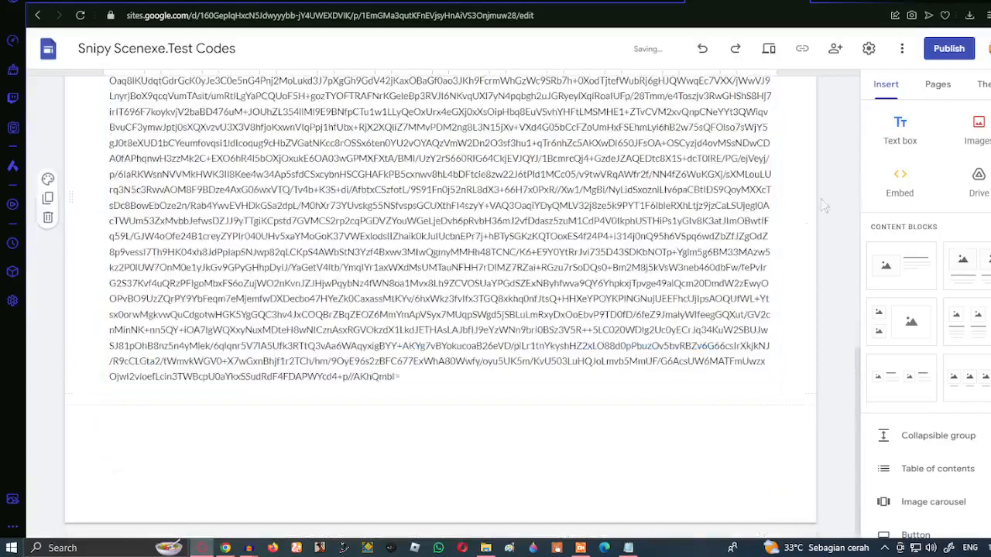
Insert a third text box below the Paladin code and close the Paladin file in Notepad
click(898, 130)
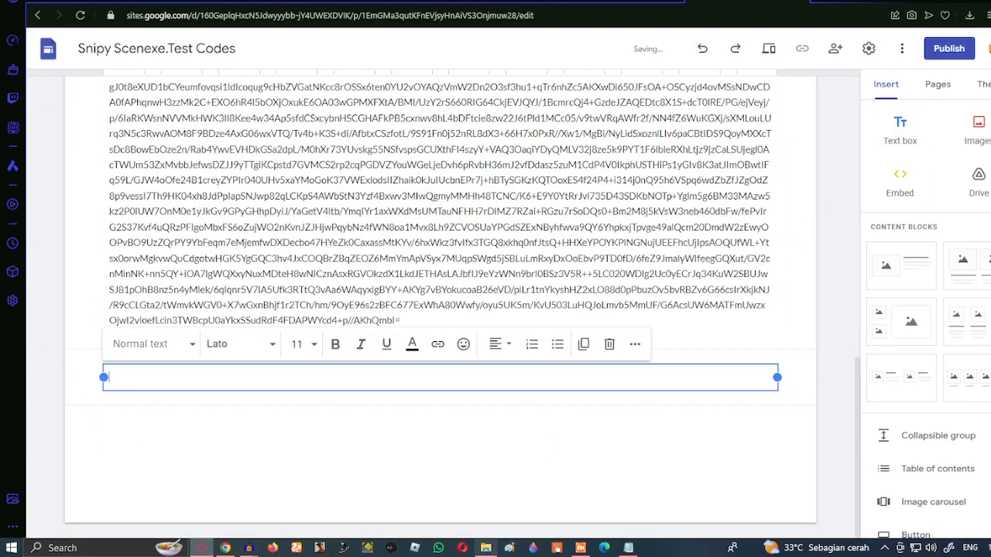
click(486, 548)
click(629, 548)
click(847, 79)
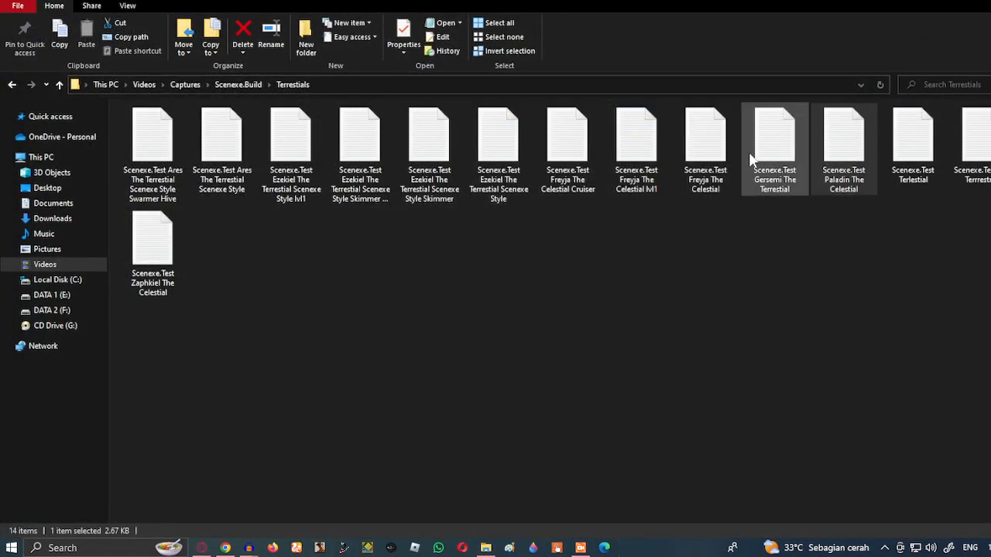
Copy the entire code from the Scenexe.Test Freyja The Celestial file and close it
double_click(749, 158)
click(849, 72)
double_click(728, 189)
key(ctrl+a)
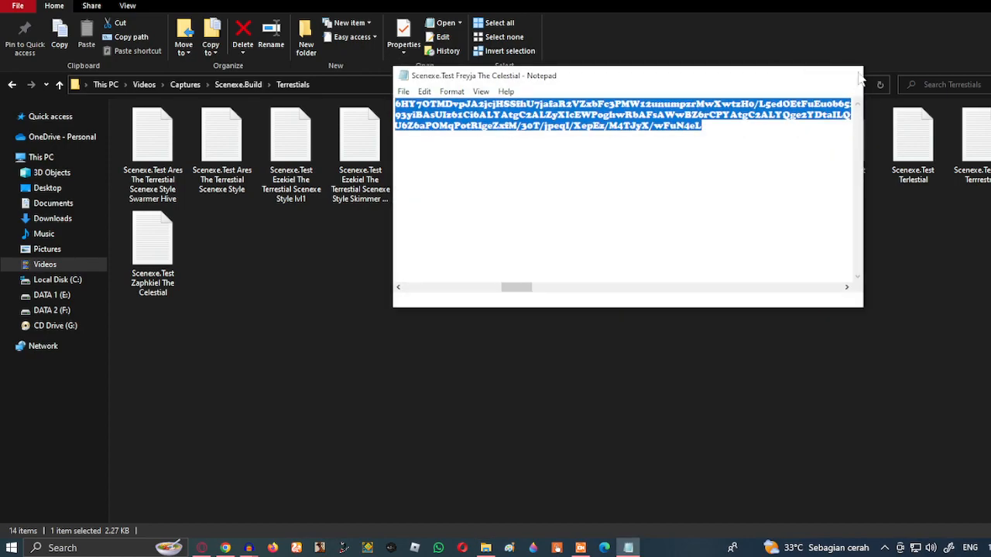
click(858, 76)
Return to the site editor and fill the third text box with the heading "Freyja" and the copied code
key(alt+Tab)
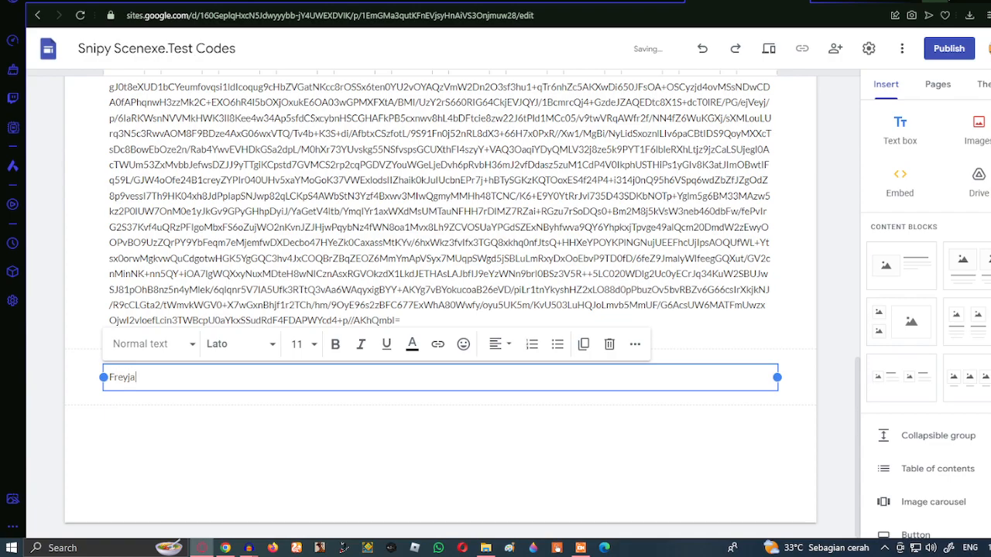
key(Return)
key(ctrl+v)
Insert a text box below the Freyja code containing the section title "TERRESTRIALS"
click(898, 147)
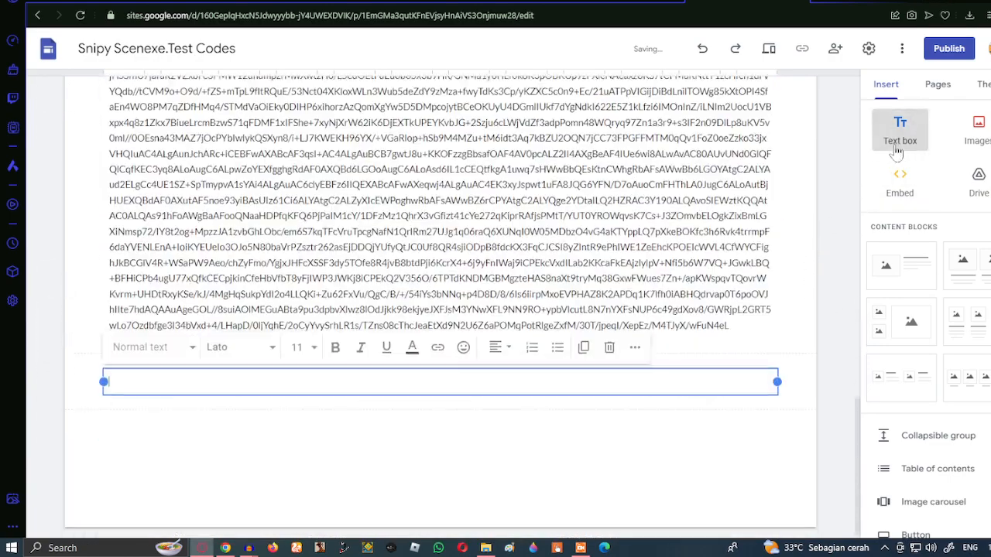
key(alt+Tab)
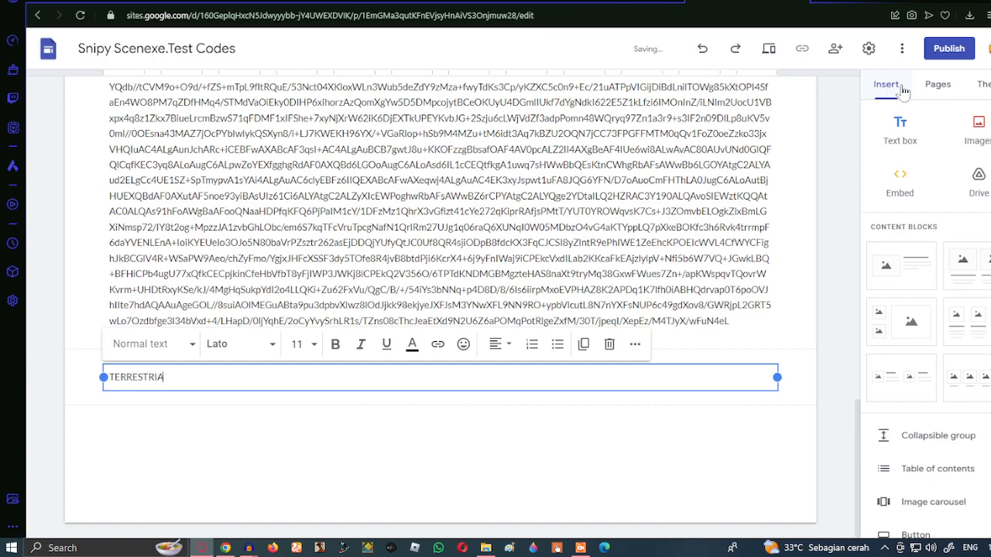
click(755, 279)
click(808, 313)
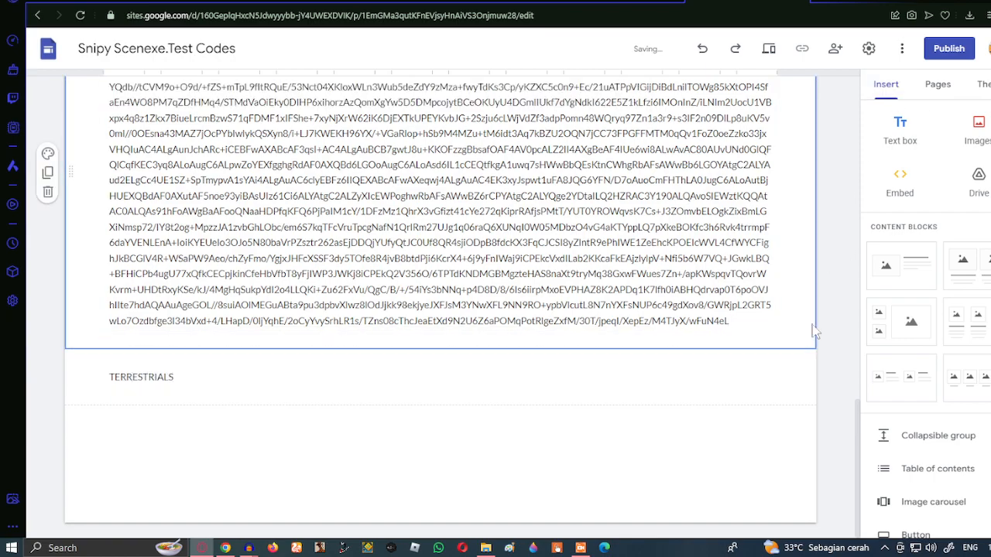
Delete the text box misplaced above "TERRESTRIALS" and insert an empty one below that title
click(889, 137)
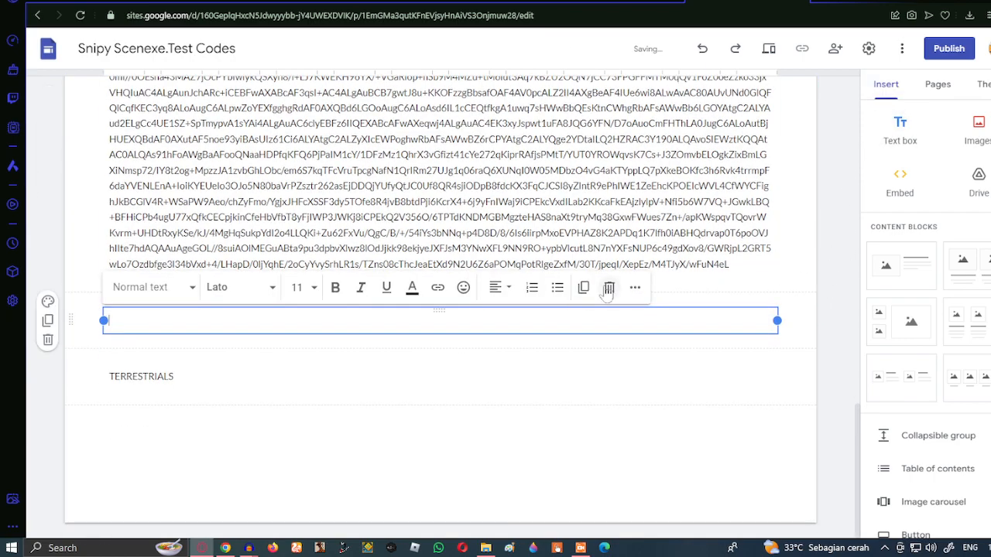
click(609, 287)
click(407, 453)
click(898, 133)
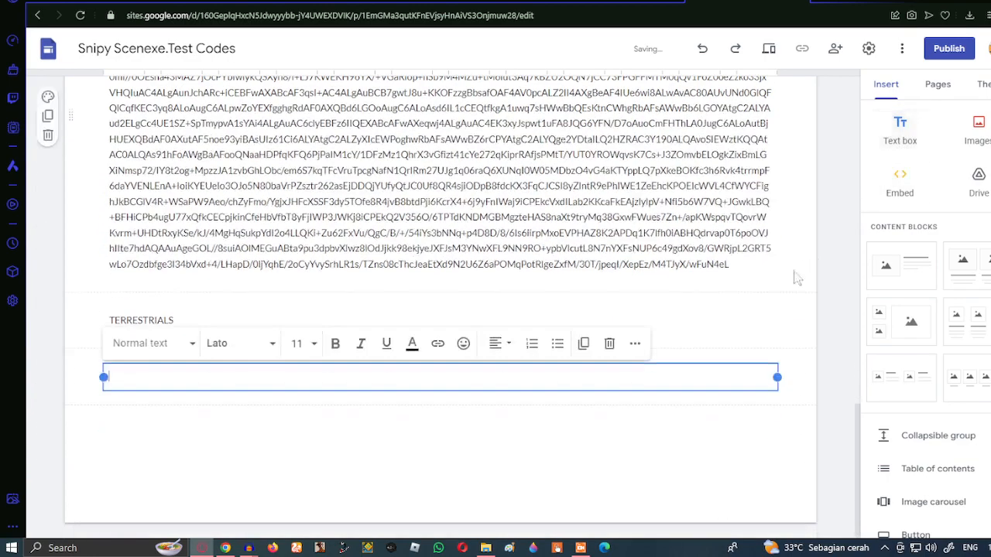
Copy the entire code from the Scenexe.Test Trio Terrrestrial file in the Terrestials folder
click(486, 548)
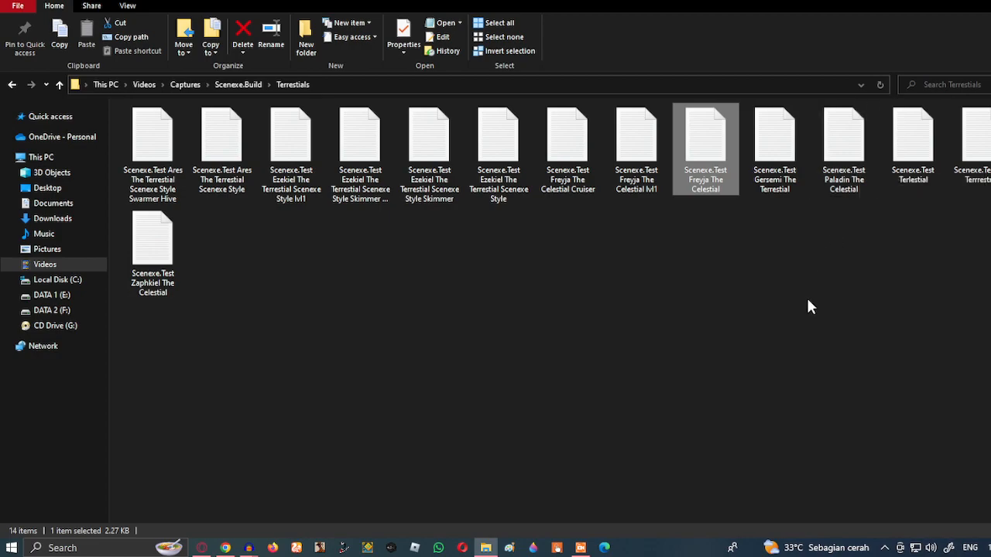
double_click(974, 143)
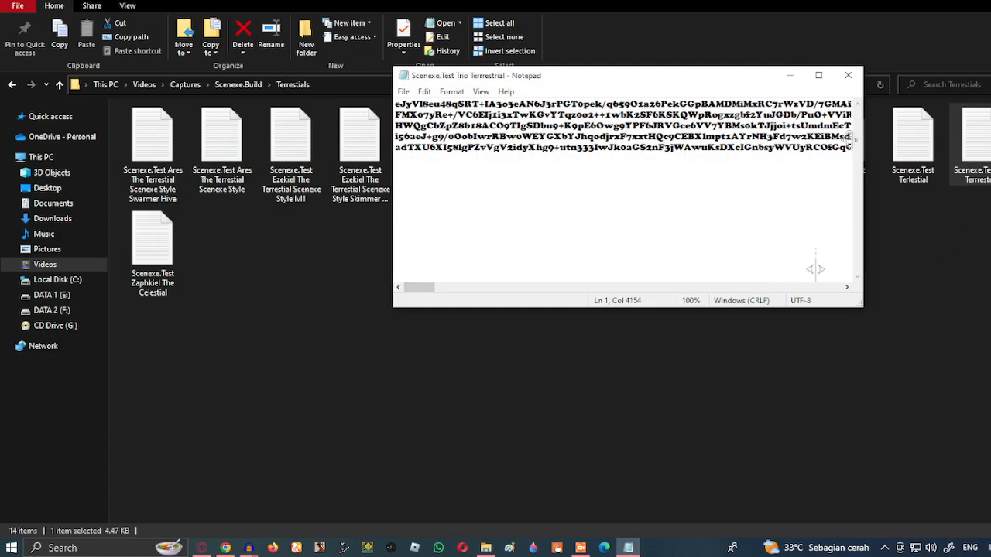
key(ctrl+a)
click(792, 75)
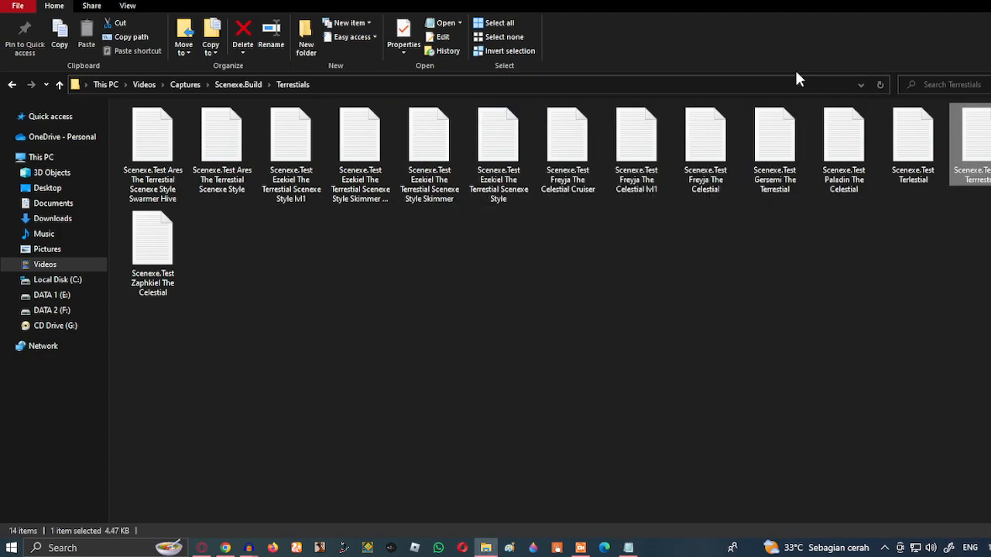
click(631, 545)
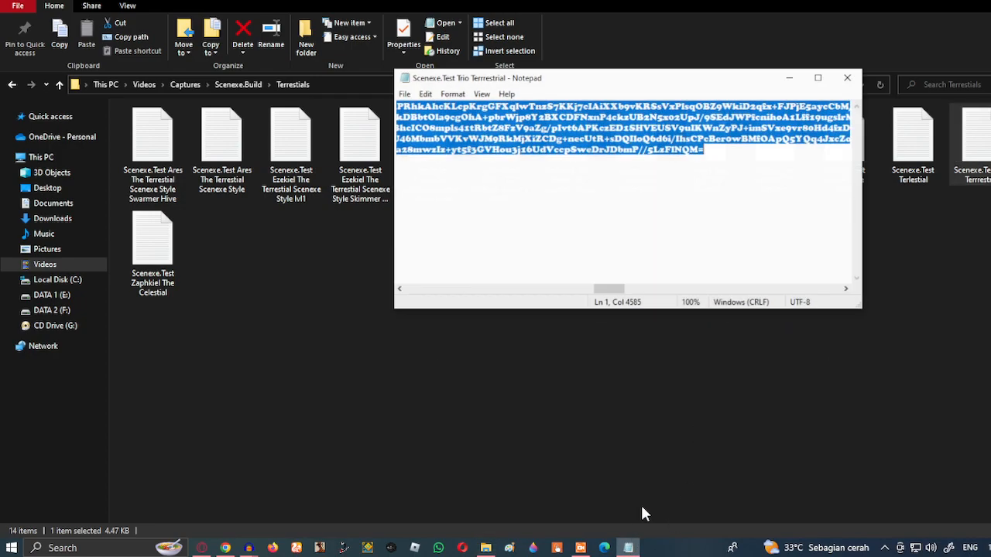
Return to the site editor and fill the empty text box with a heading for the Trio Terrestrial and the copied code
click(939, 2)
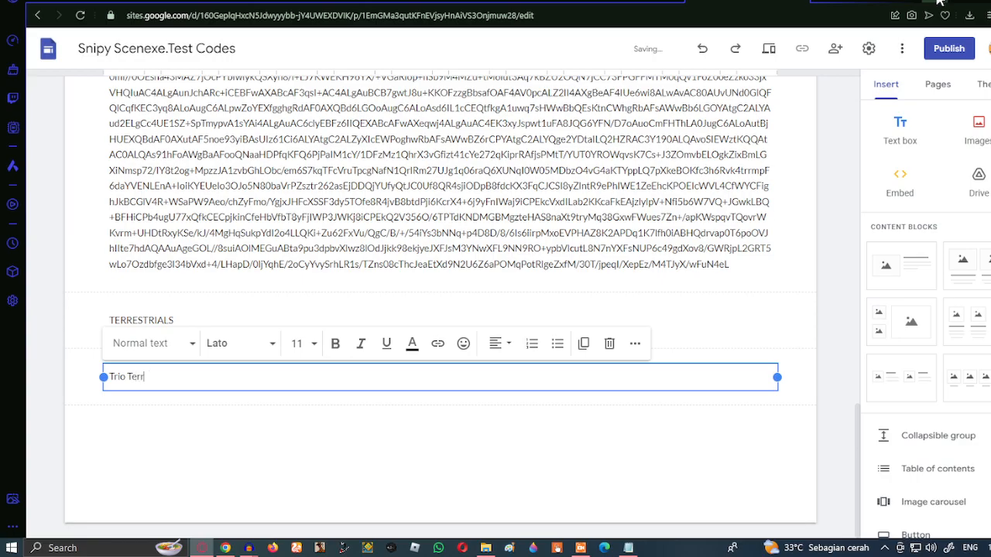
key(ctrl+v)
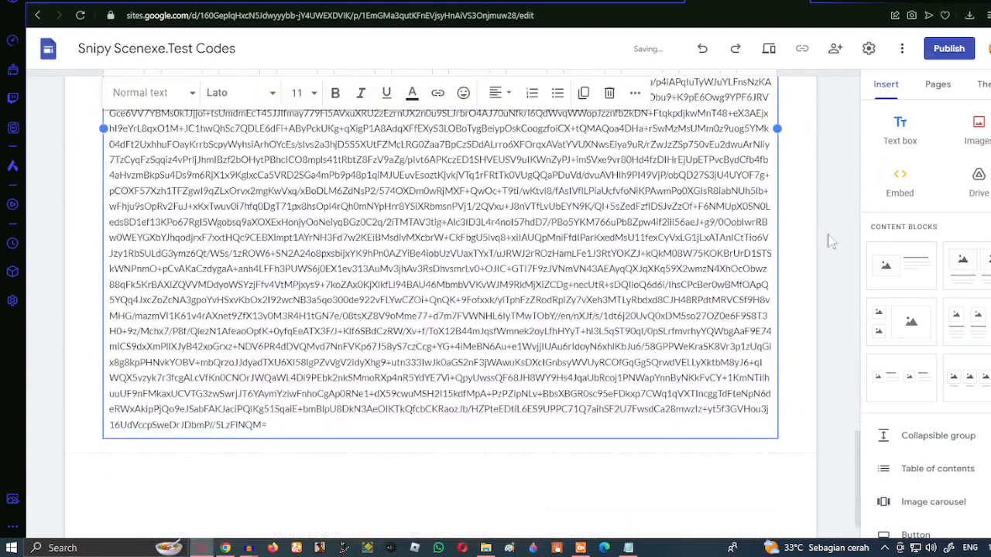
Copy the entire code from the Scenexe.Test Gersemi The Terrestial file and put its window away
click(486, 548)
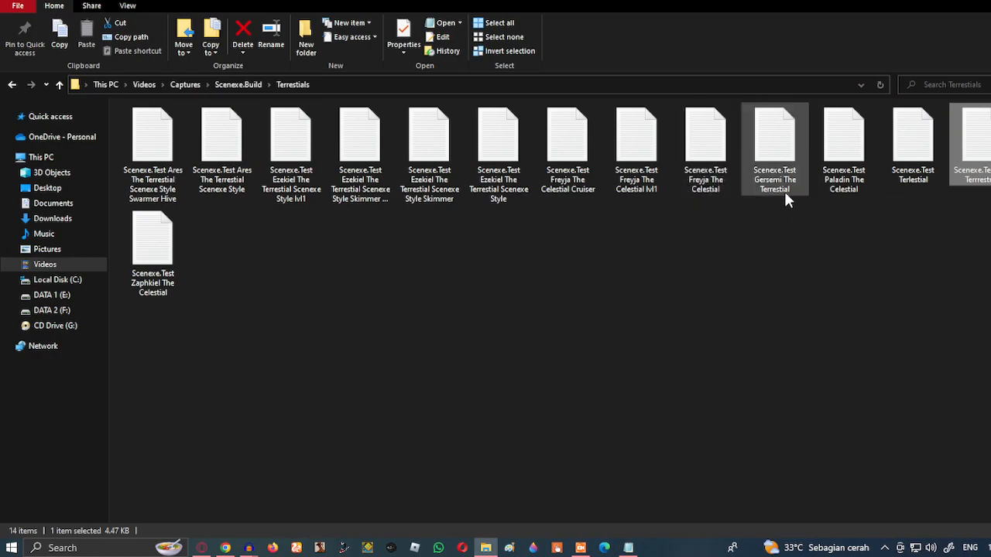
click(900, 155)
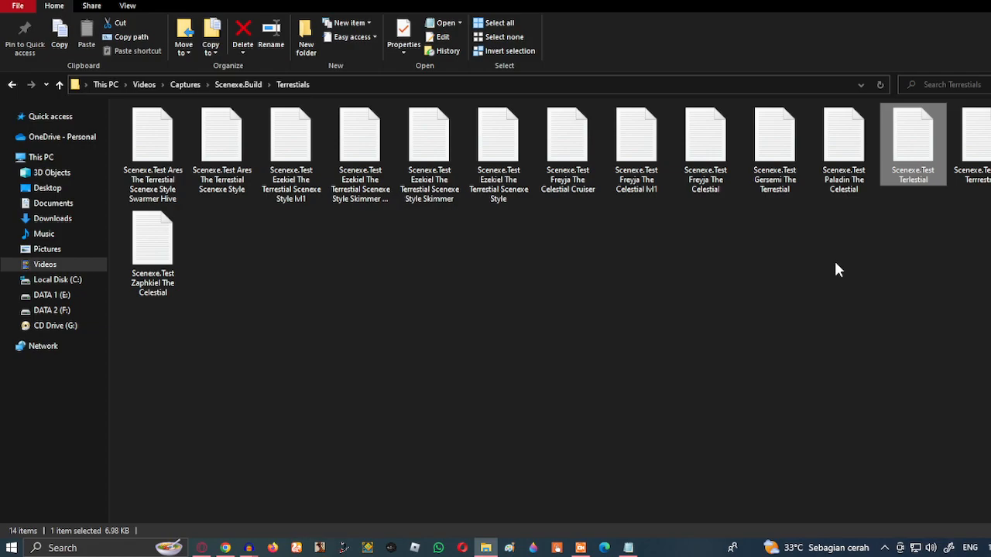
double_click(798, 169)
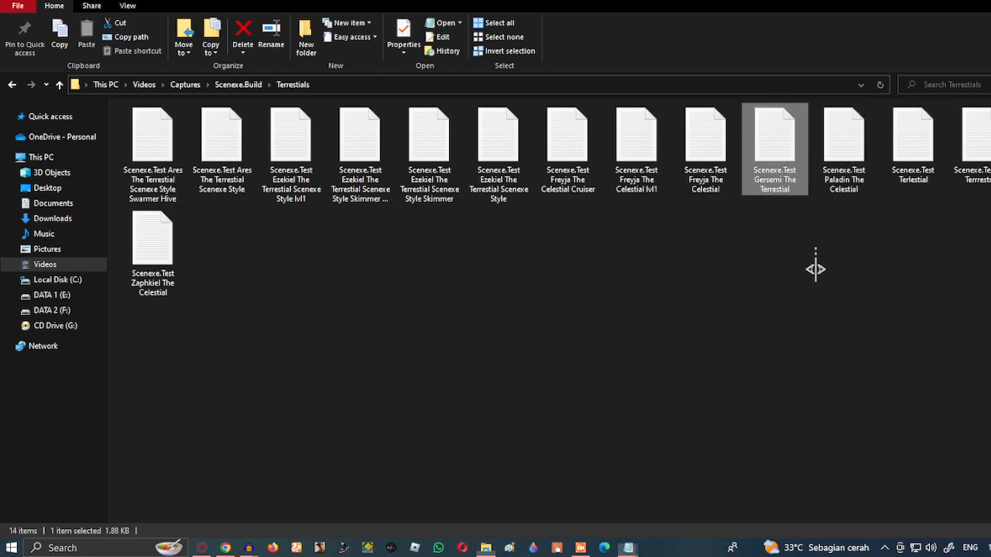
key(ctrl+a)
click(790, 76)
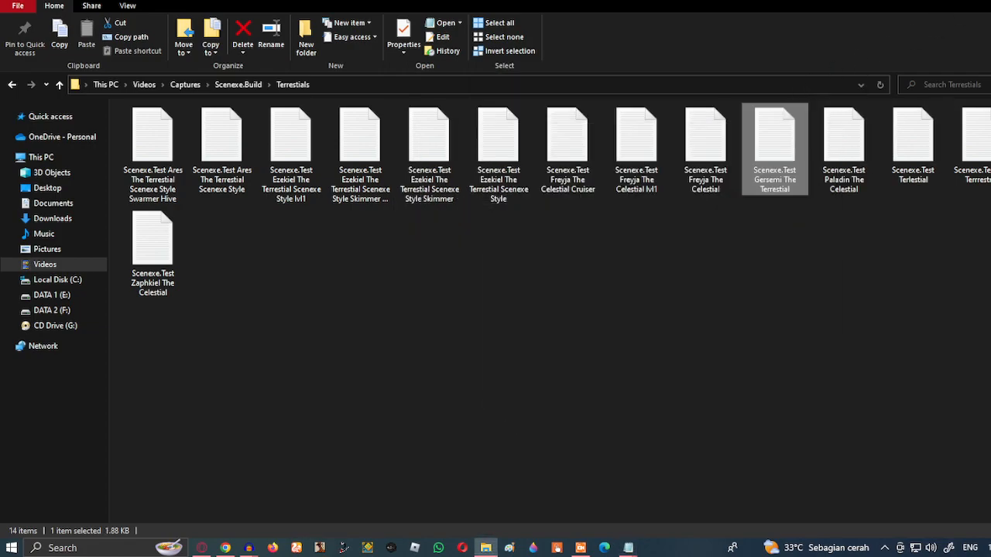
Close the Gersemi file, return to the site editor and add a text box headed "Gersemi" containing the copied code
click(929, 2)
click(628, 548)
click(615, 463)
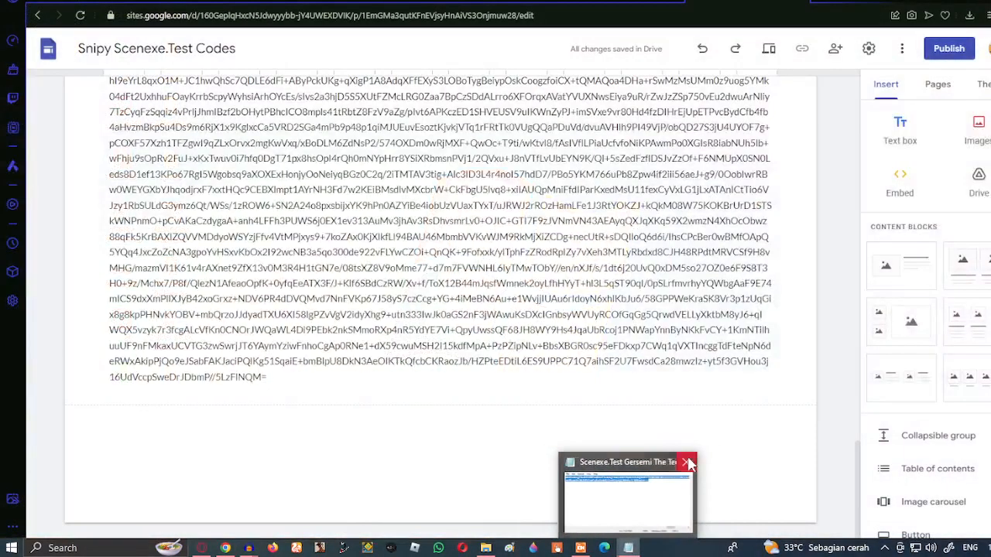
click(902, 131)
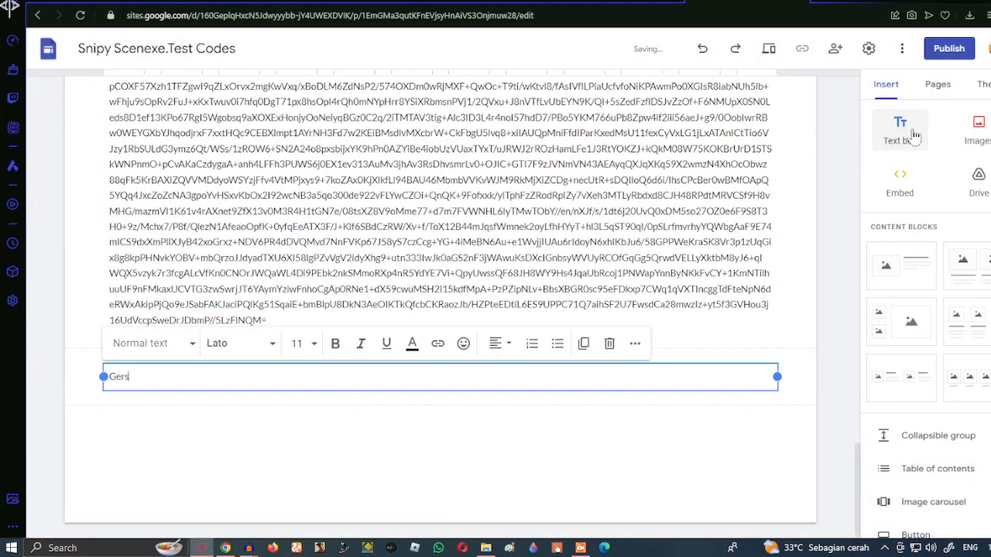
text(Gersemi)
key(Return)
key(ctrl+v)
scroll(793, 335, down, 3)
click(792, 336)
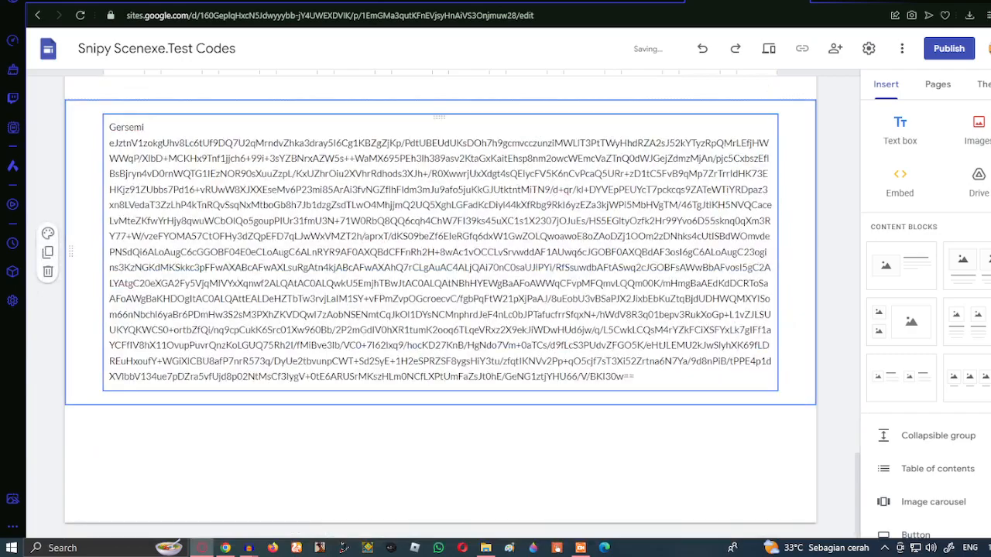
mouse_move(249, 548)
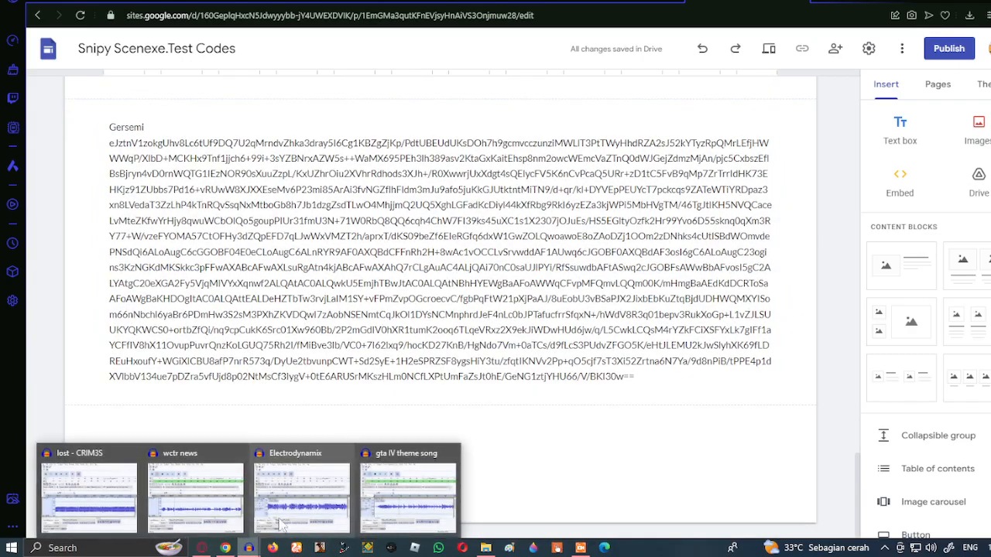
click(406, 488)
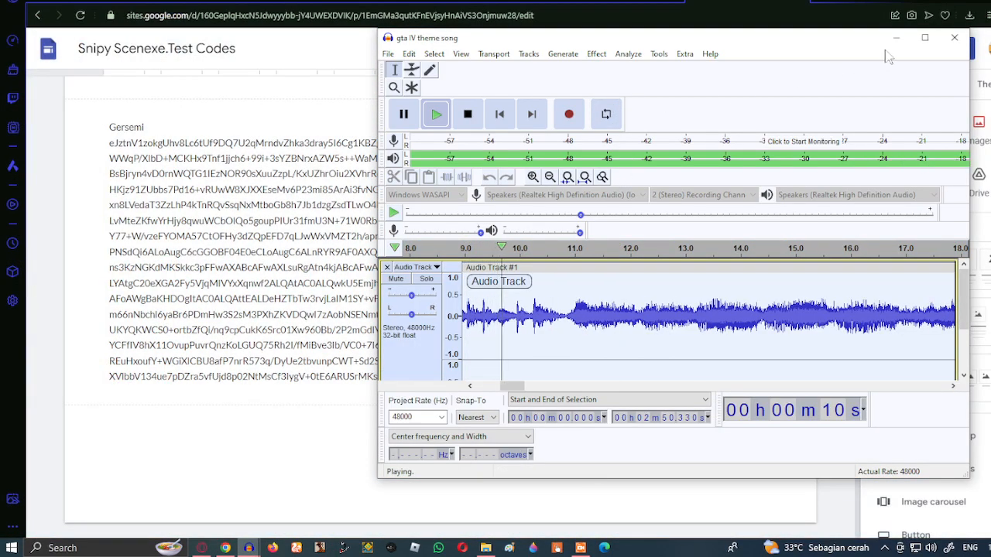
click(891, 38)
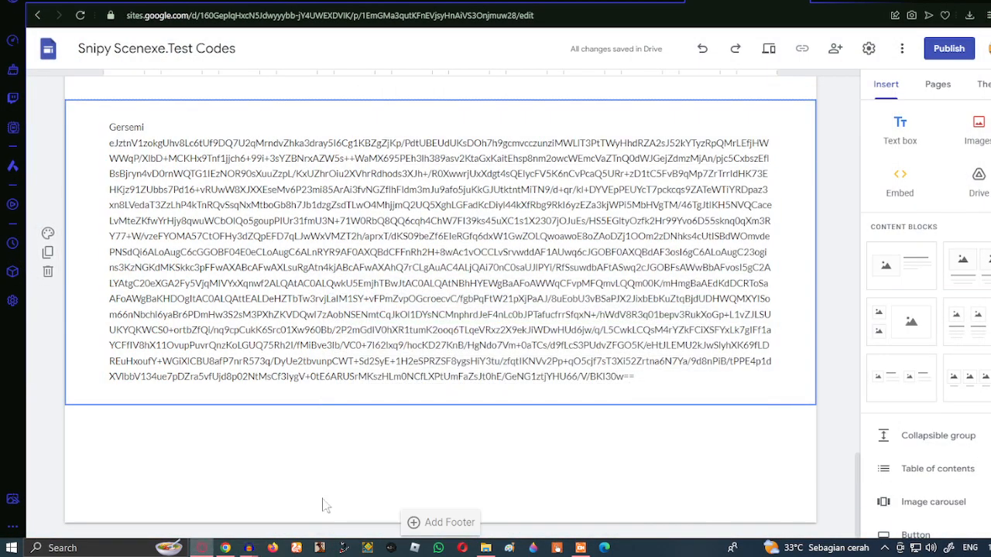
mouse_move(248, 548)
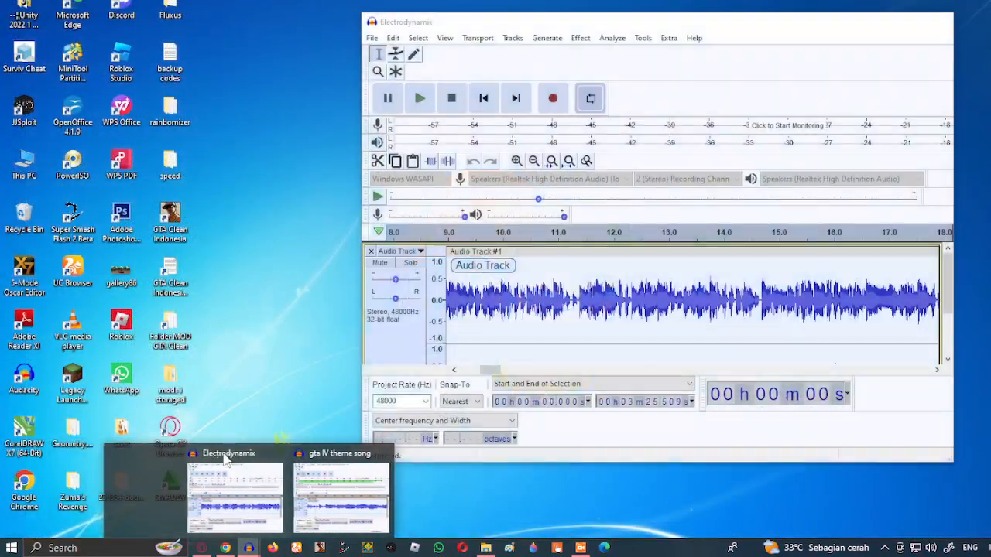
click(340, 496)
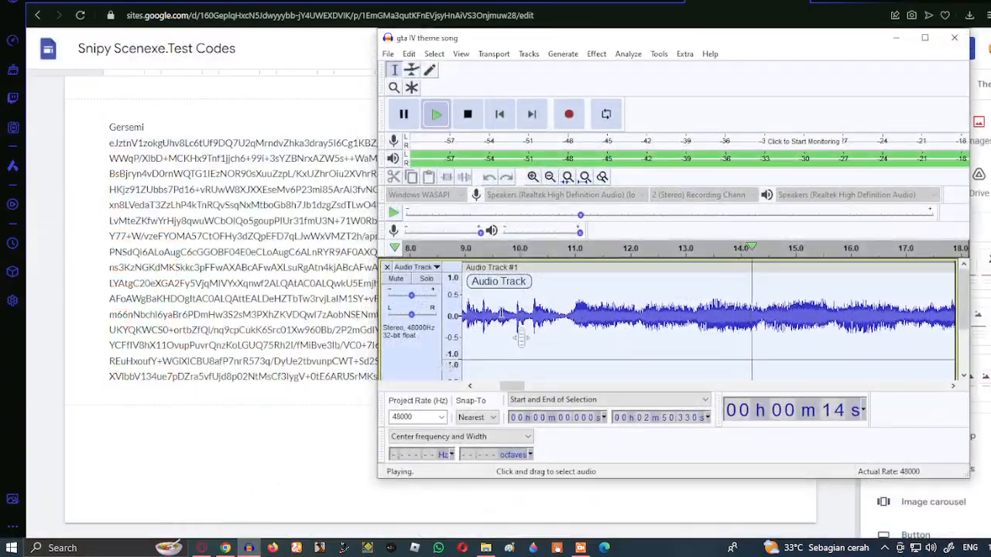
click(896, 38)
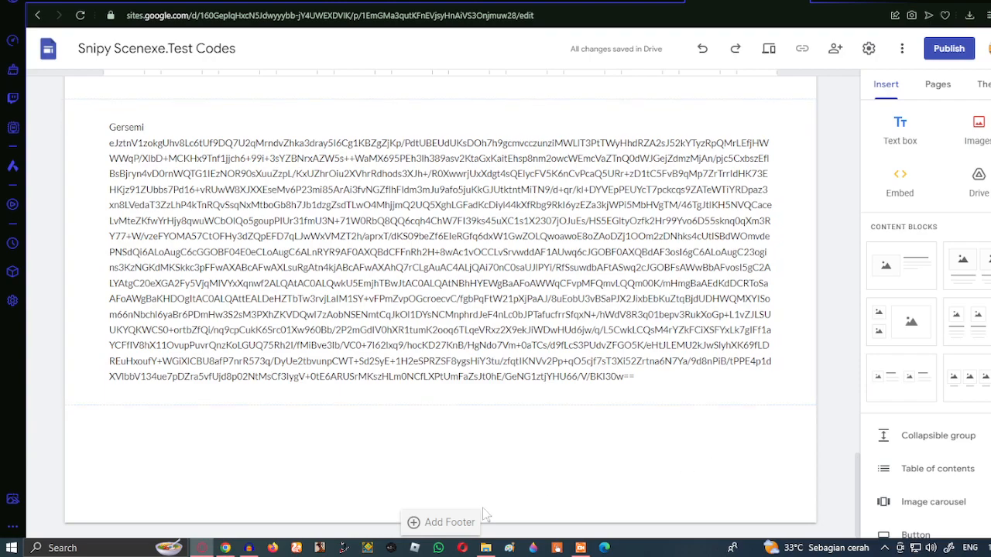
Switch to Audacity, open the recent project Deadlocked - F-777, and lower its playback speed with looping enabled
click(248, 548)
click(388, 54)
mouse_move(433, 98)
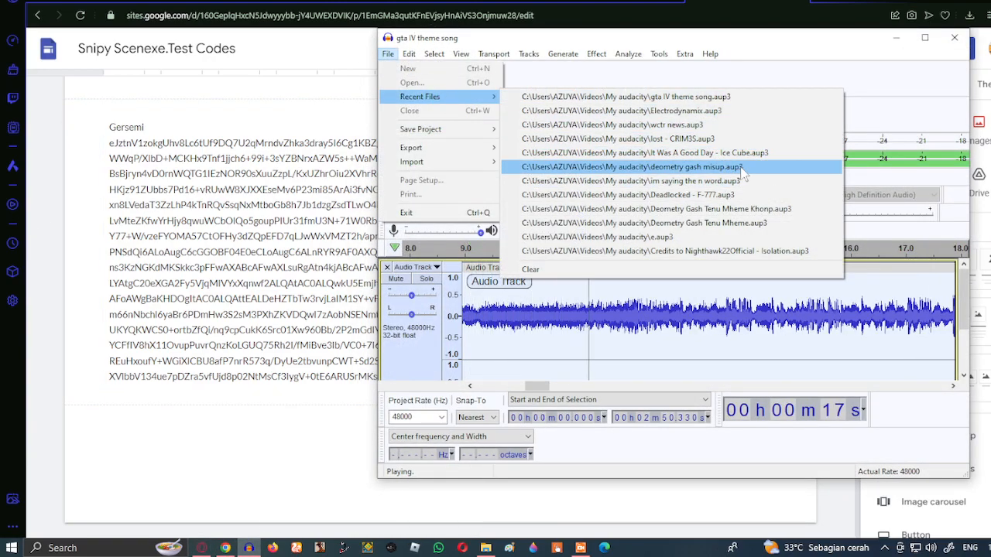
click(750, 197)
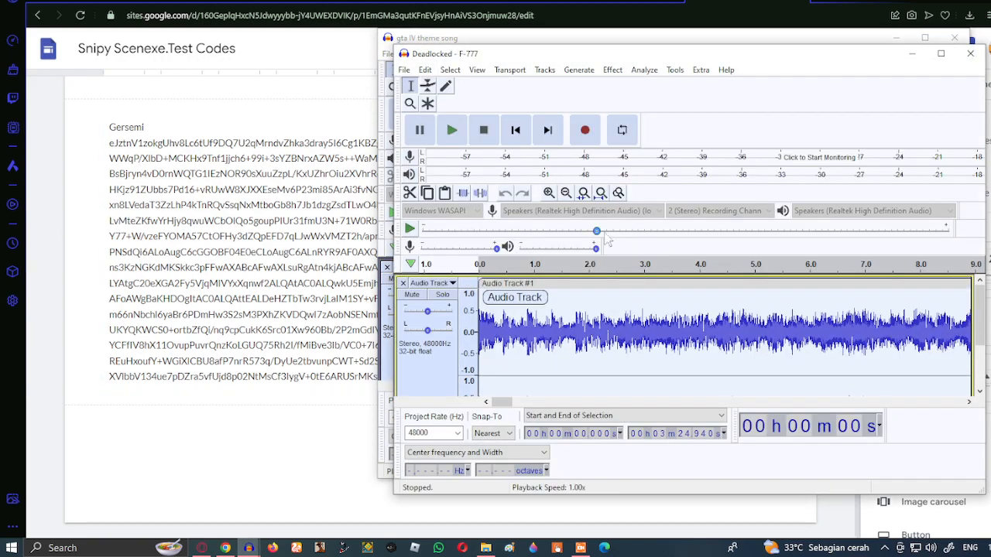
drag(598, 231, 590, 233)
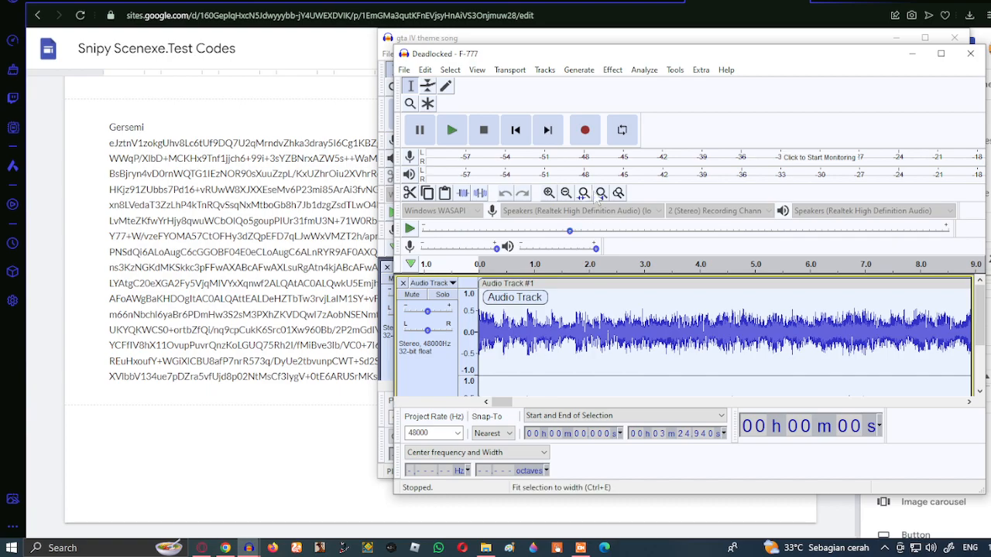
click(617, 139)
click(913, 60)
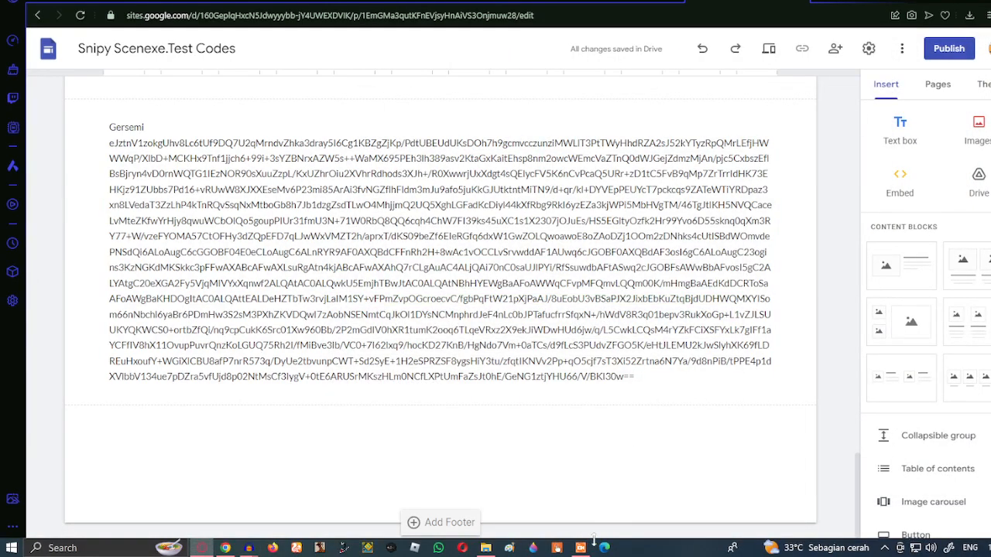
click(580, 548)
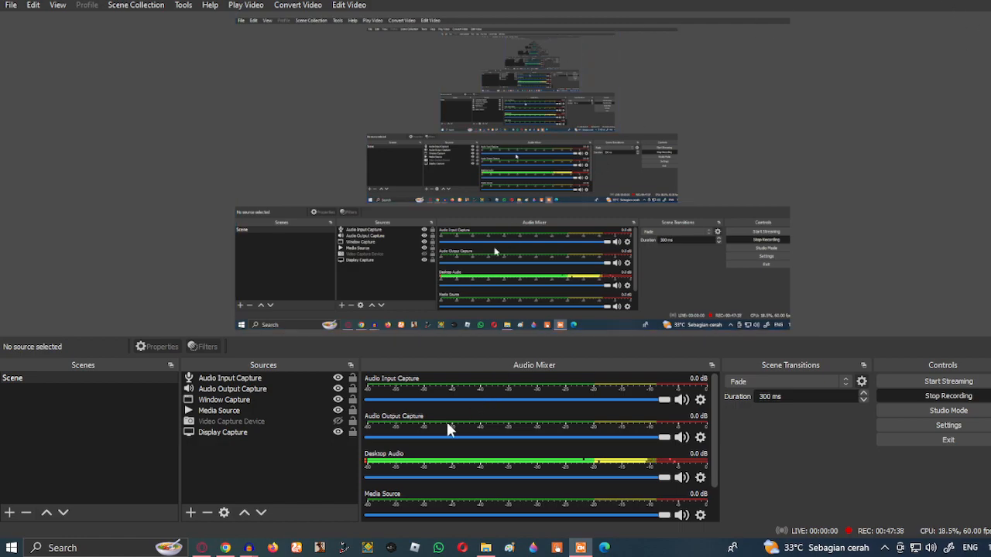
click(580, 549)
click(485, 548)
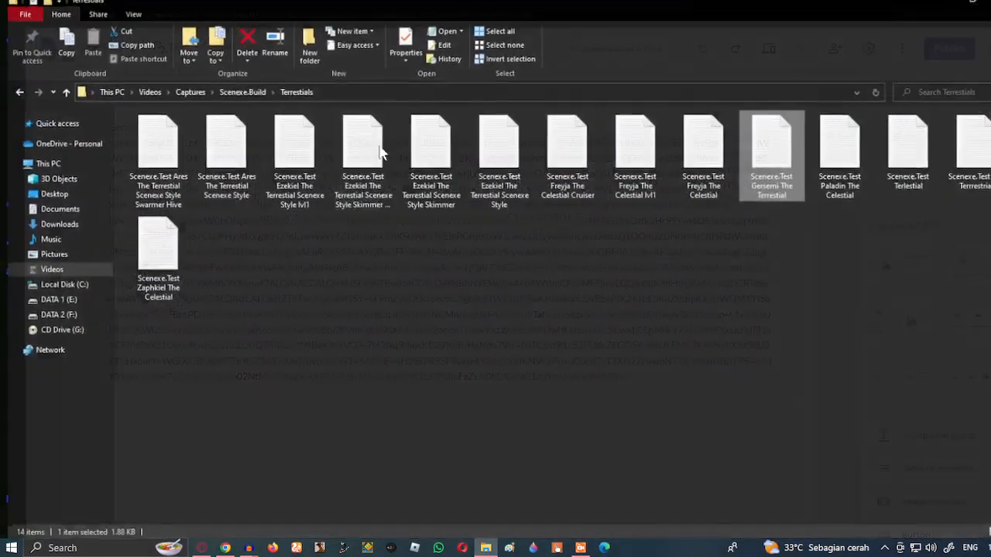
click(72, 170)
click(76, 157)
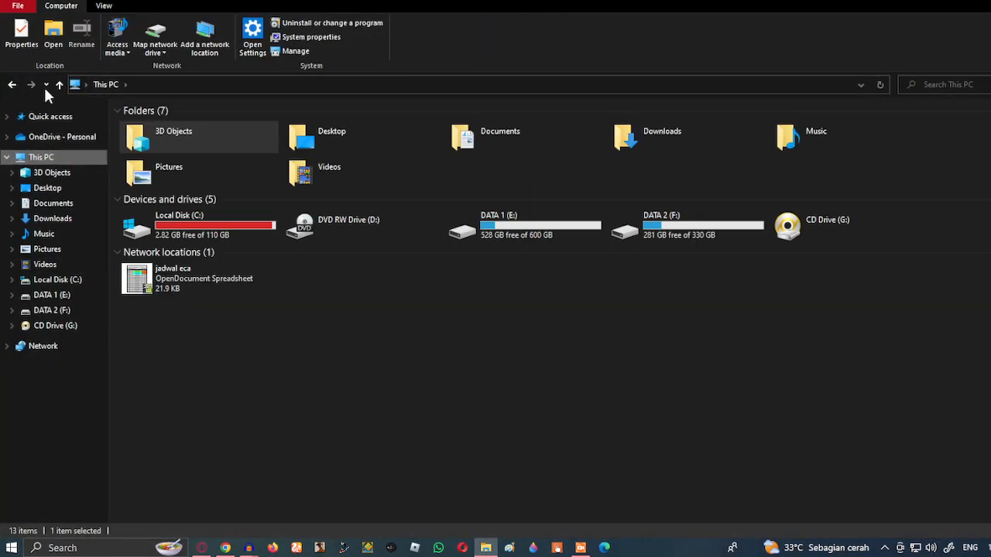
click(12, 87)
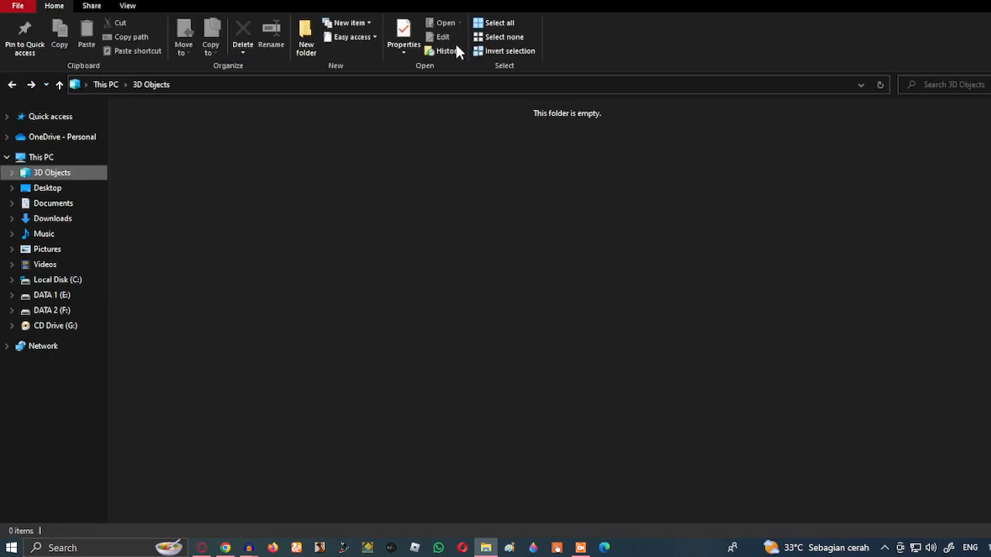
click(12, 87)
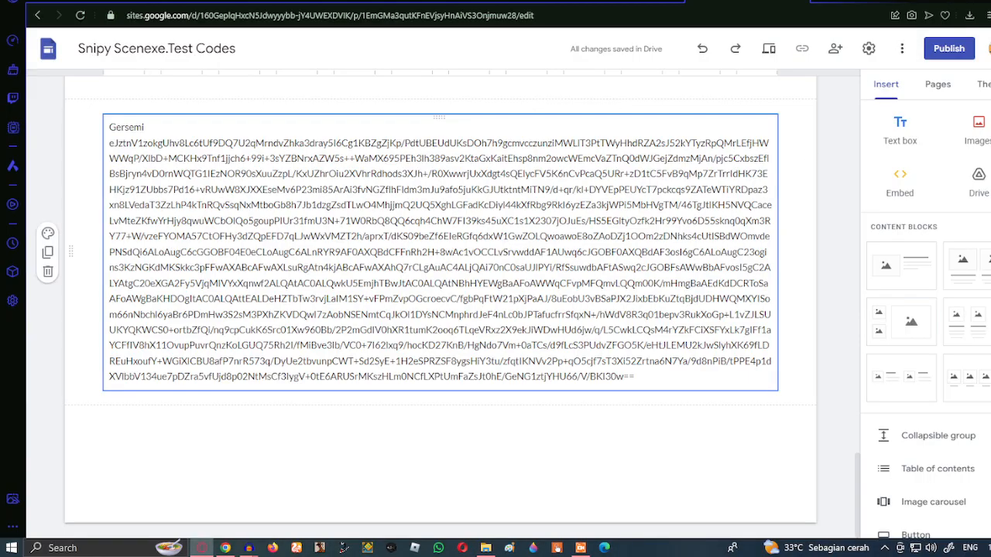
Insert an empty text box below the Gersemi code and copy the entire code from the Scenexe.Test Ezekiel The Terrestial Scenexe Style file
click(900, 131)
click(485, 548)
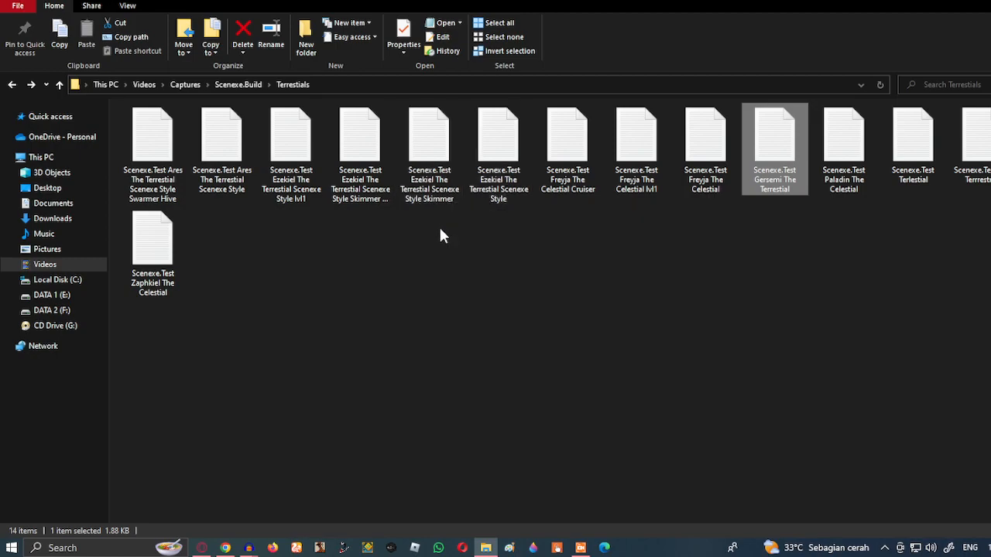
double_click(510, 191)
key(ctrl+a)
click(802, 74)
click(939, 1)
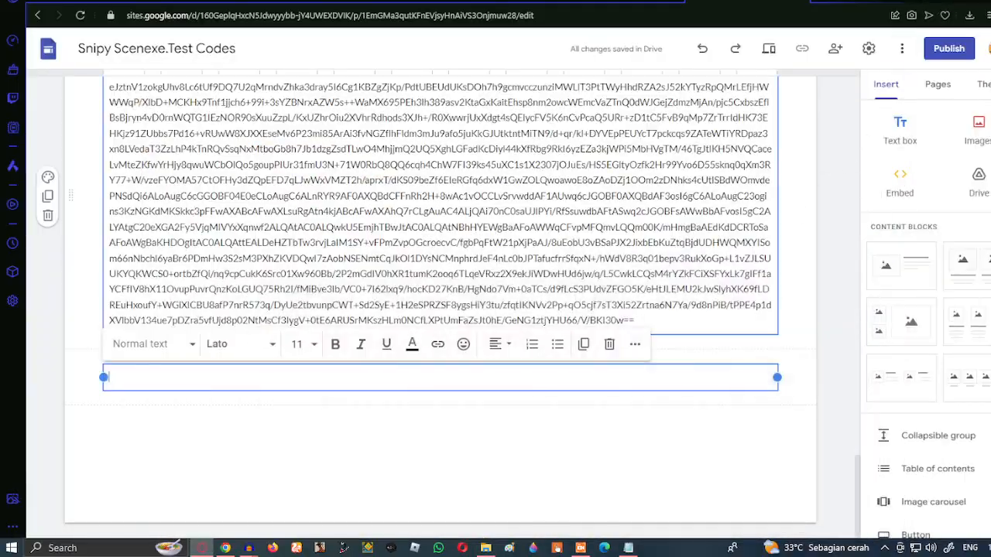
Paste the copied Ezekiel code on a new line of the text box and insert another empty text box below it
key(Return)
key(ctrl+v)
click(899, 130)
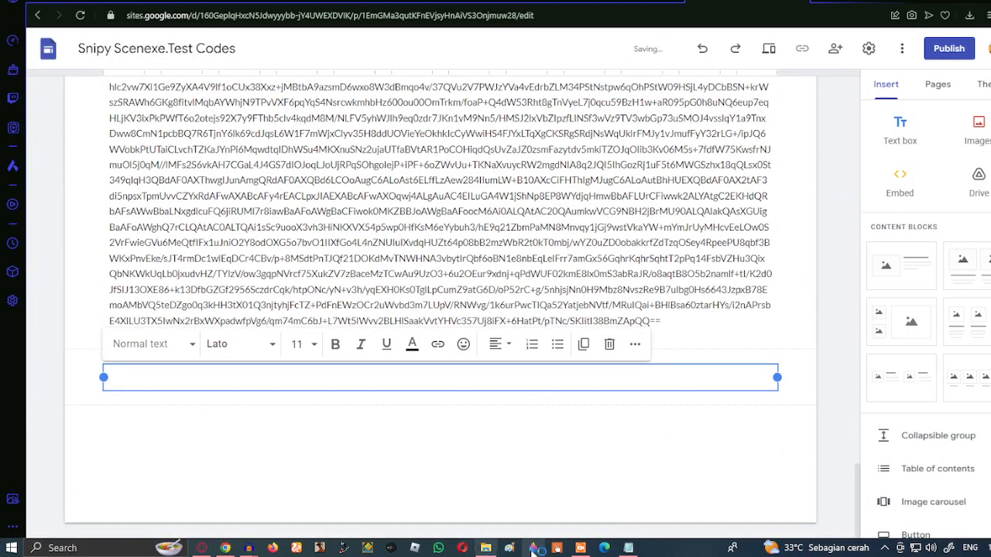
View the Scenexe.Test Ezekiel The Terrestial Scenexe Style Skimmer Missile file from the Terrestials folder and put its window away
click(488, 548)
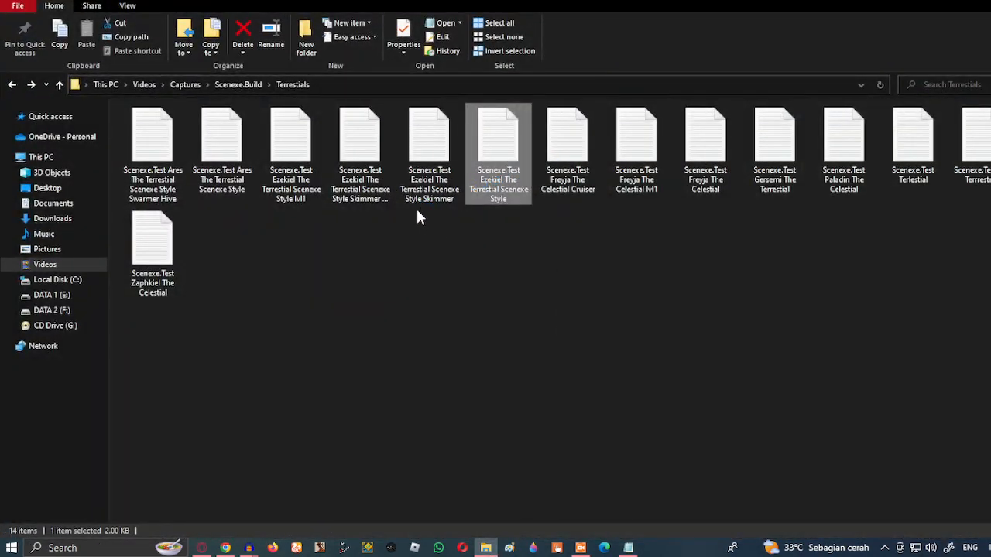
click(378, 199)
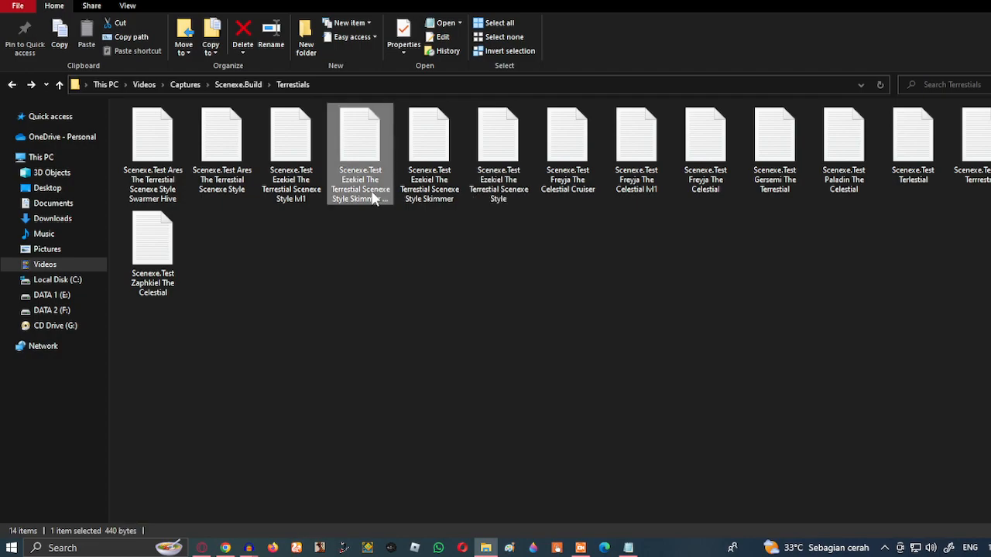
double_click(375, 151)
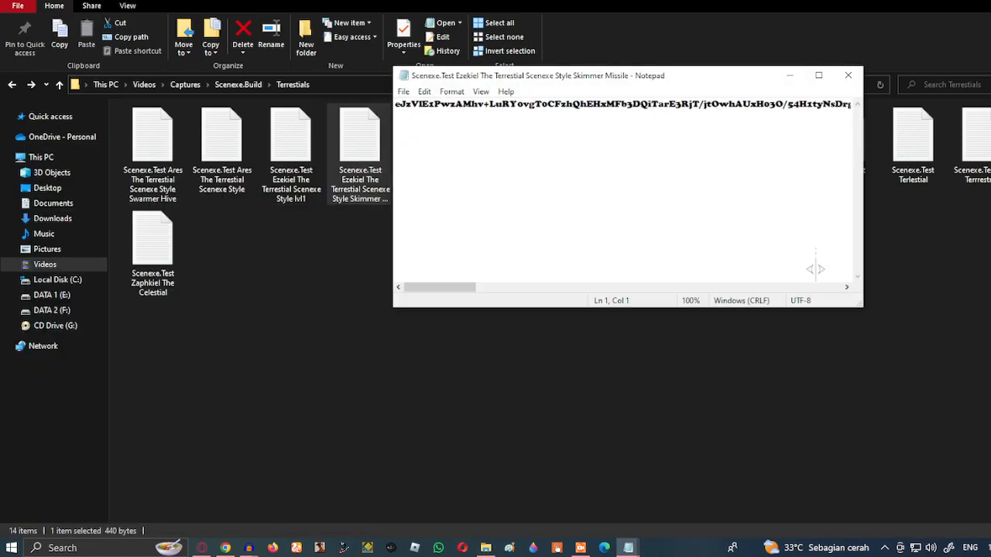
click(789, 76)
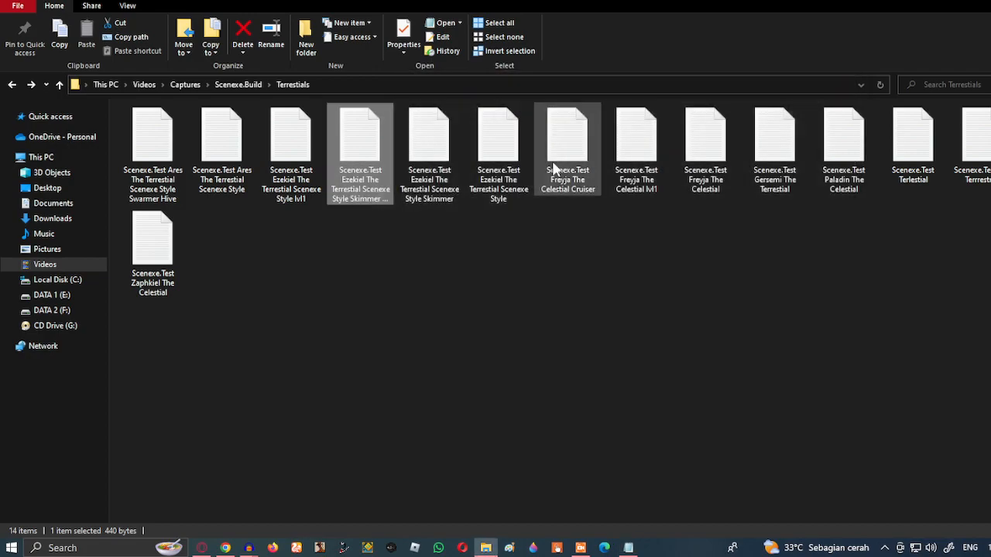
click(270, 216)
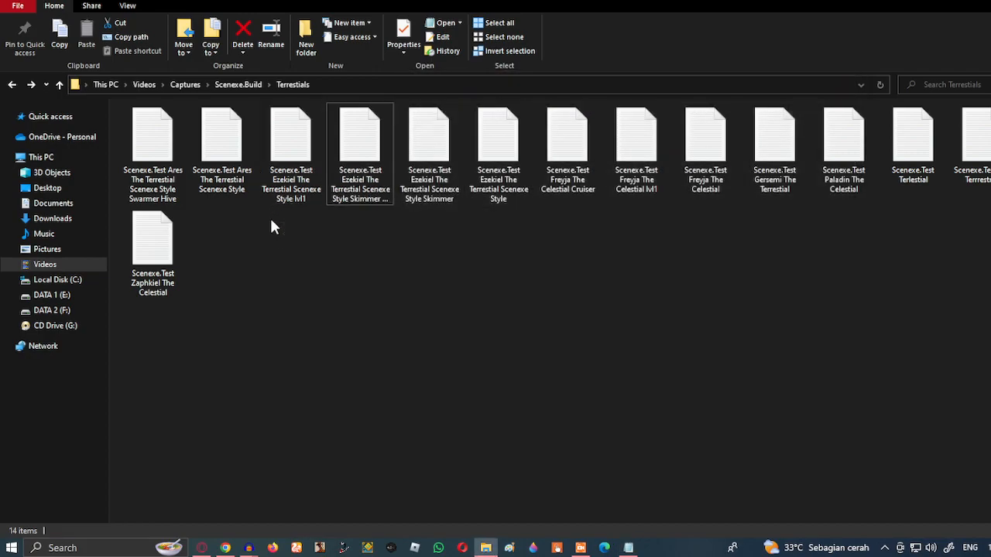
Open the Scenexe.Test Ares The Terrestial Scenexe Style file
double_click(221, 188)
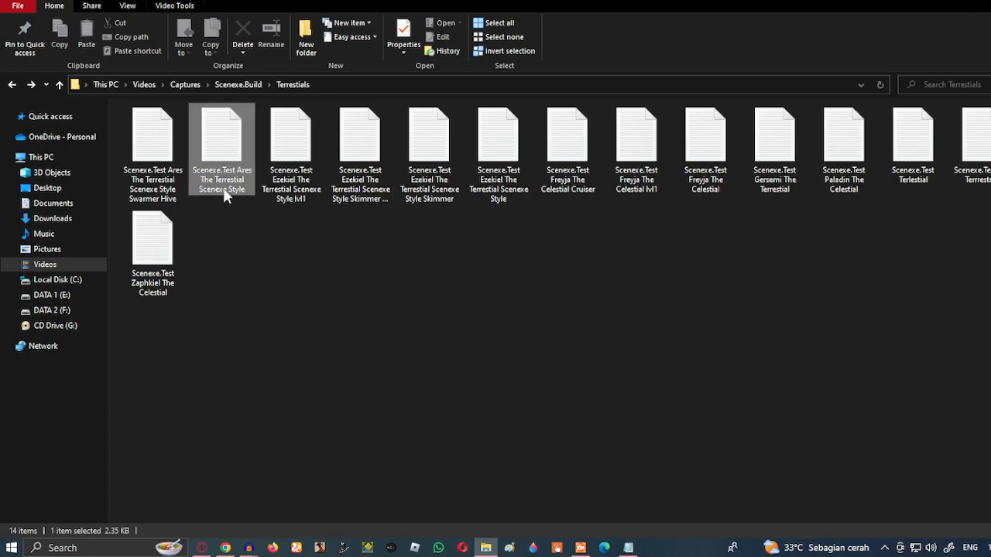
Copy the code from the Scenexe.Test Ares The Terrestial Scenexe Style file and paste it under the heading "Ares" in the page's last text box
key(ctrl+a)
click(847, 76)
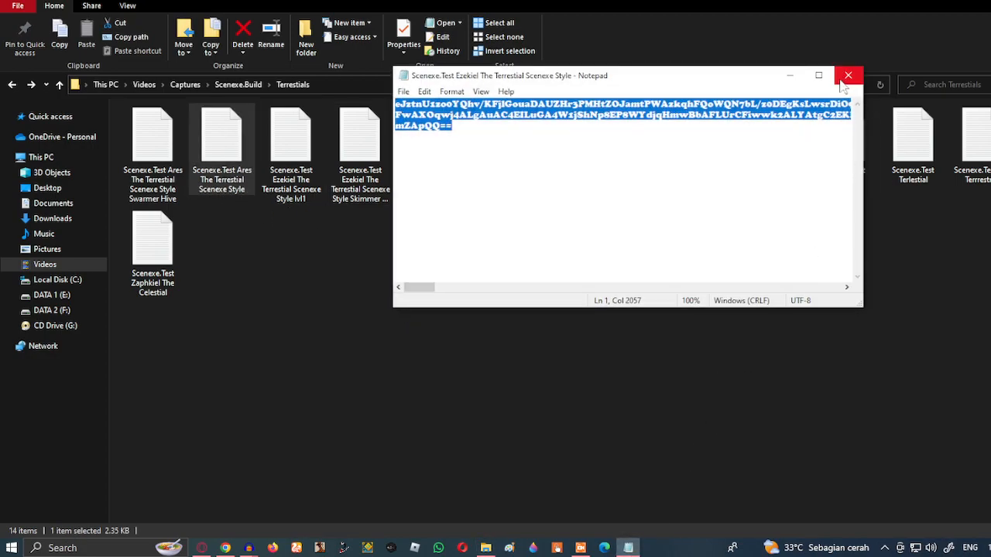
click(847, 75)
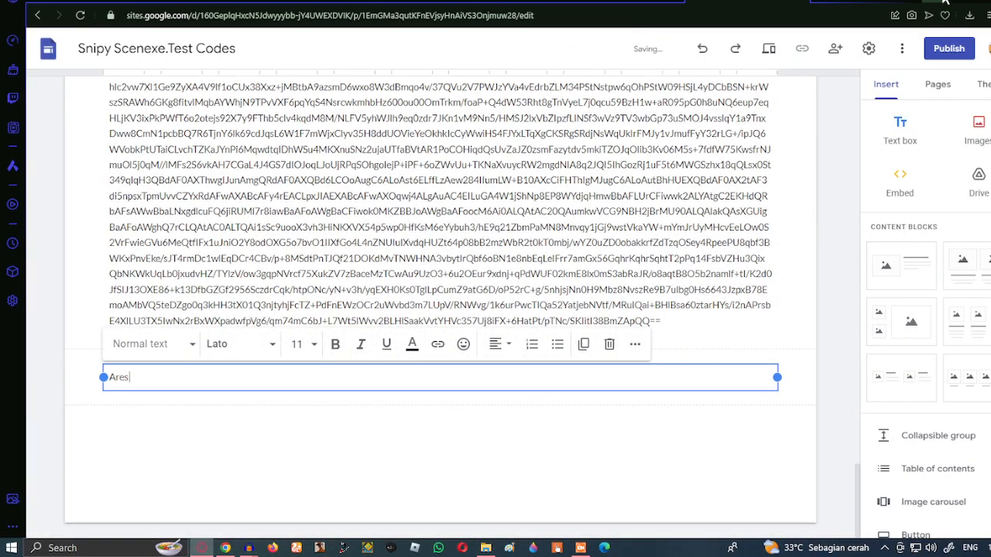
text(Ares)
key(Return)
key(ctrl+v)
scroll(845, 248, up, 20)
scroll(846, 242, up, 10)
Switch to File Explorer and open the Uzi Upgrades folder inside Scenexe.Build
key(alt+Tab)
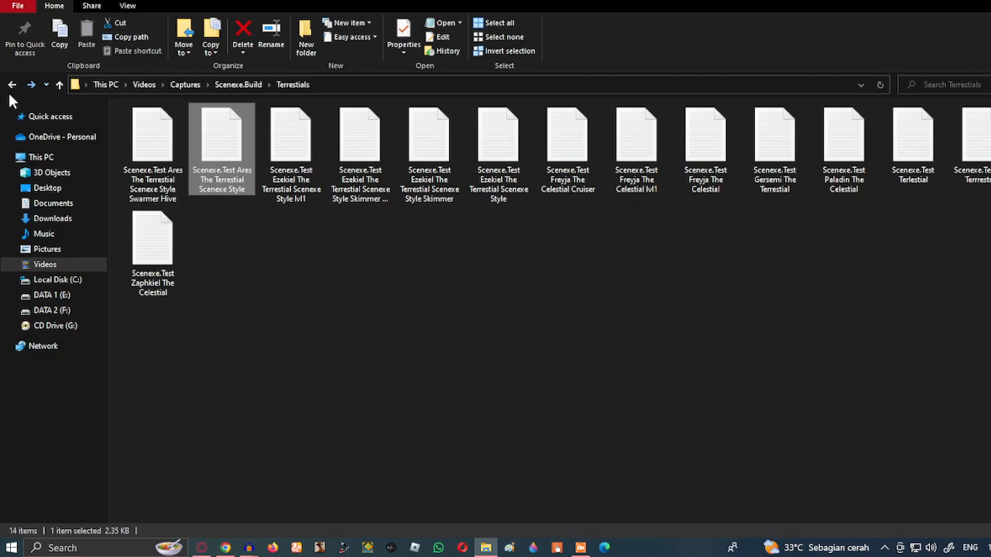
click(11, 86)
double_click(152, 224)
click(12, 86)
scroll(346, 261, down, 3)
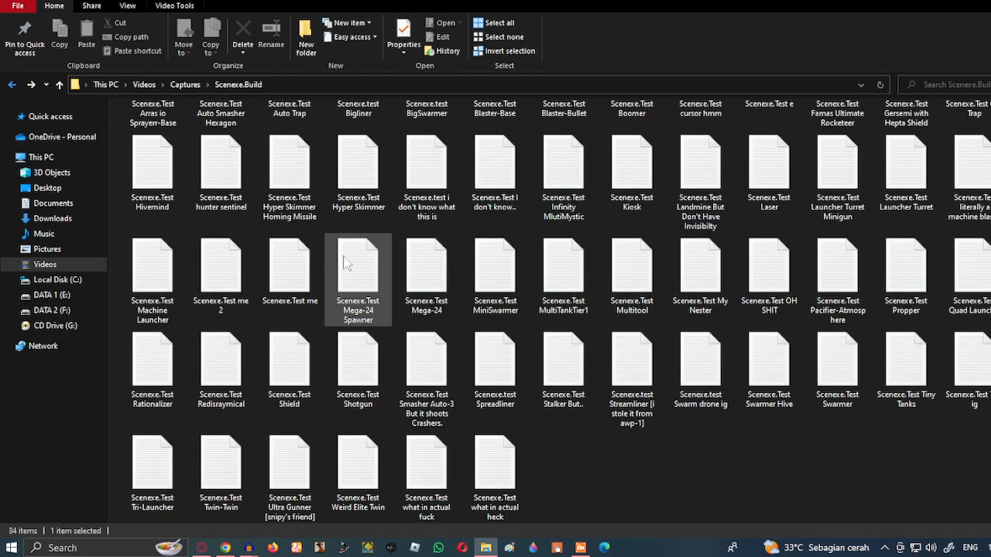
scroll(371, 307, up, 3)
scroll(373, 308, down, 3)
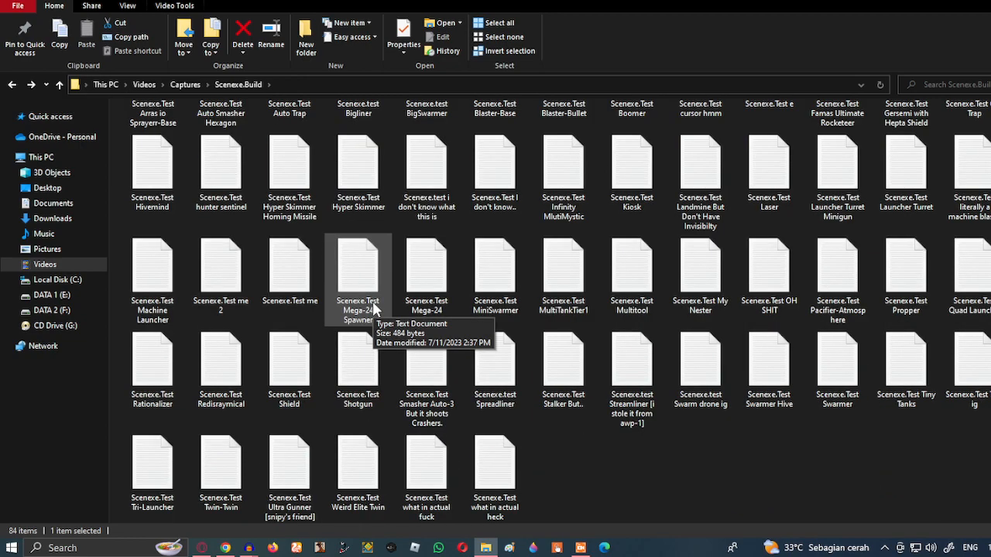
scroll(372, 301, up, 5)
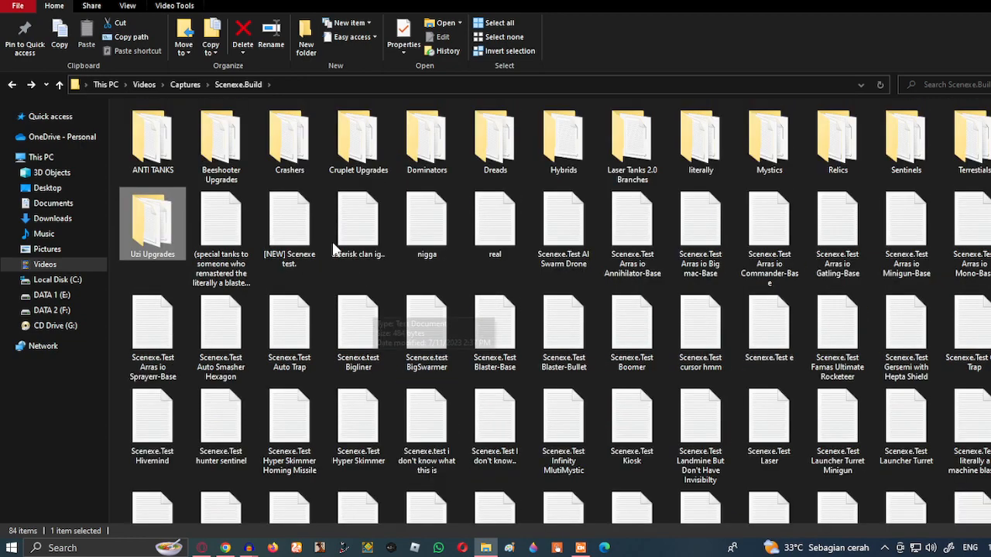
double_click(152, 217)
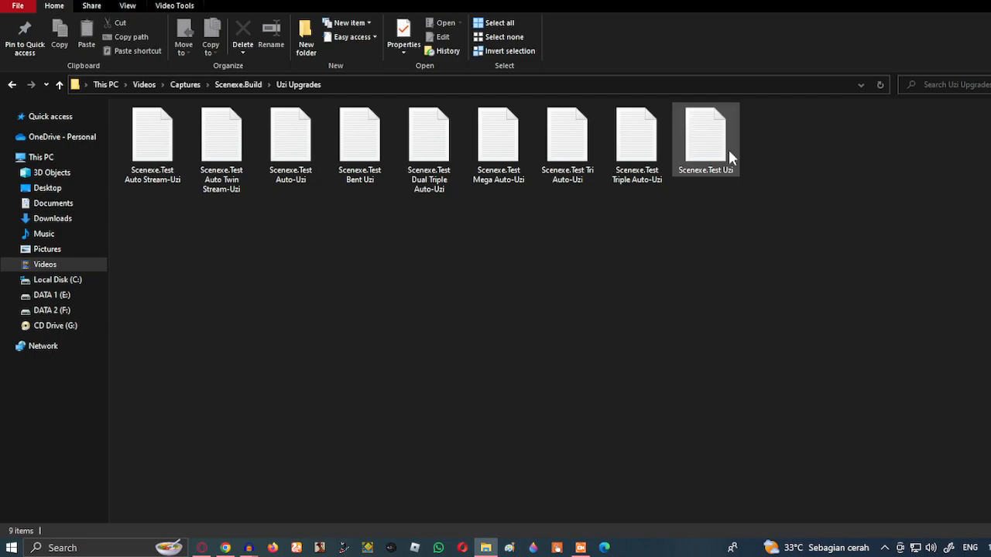
Switch back to the Google Sites editor and create a new page named "UZI"
key(alt+Tab)
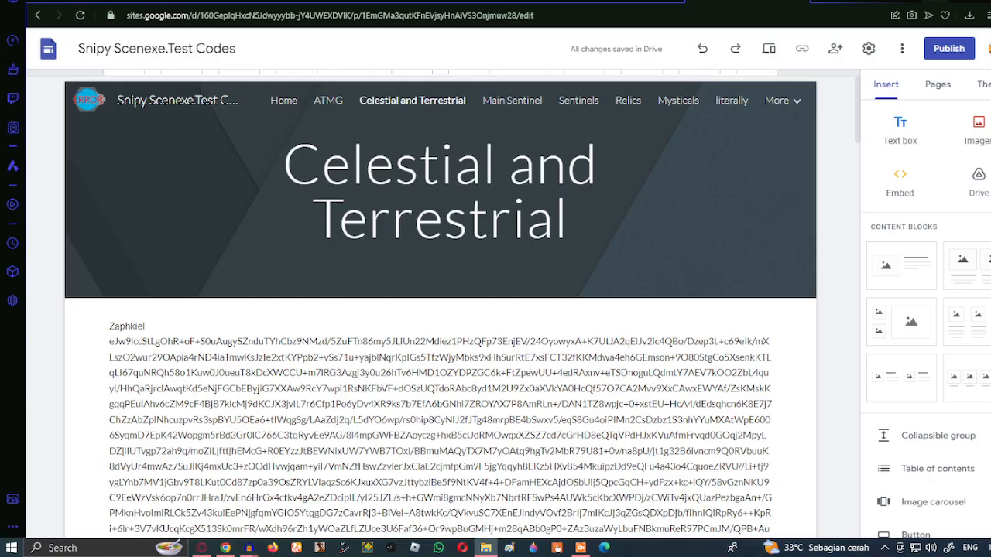
click(938, 83)
click(941, 496)
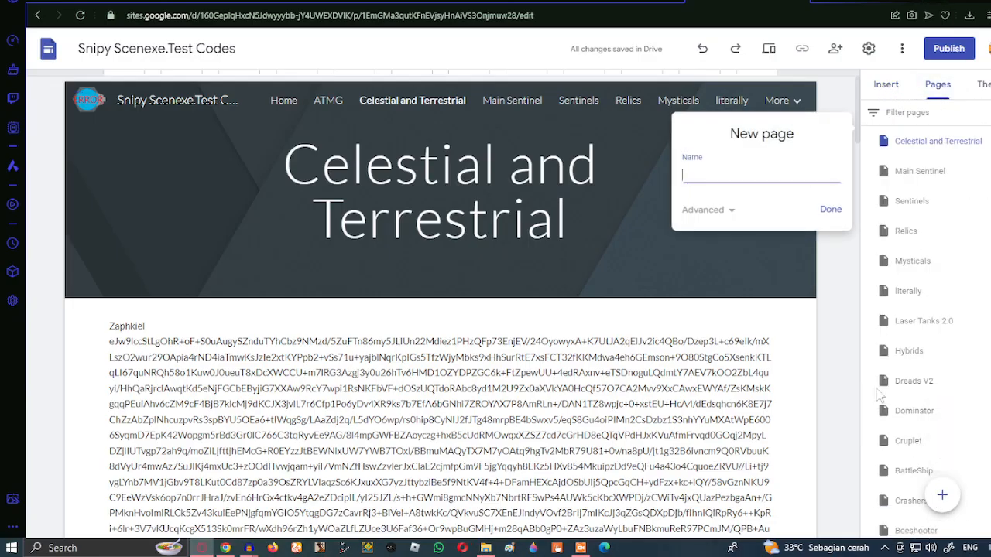
key(Return)
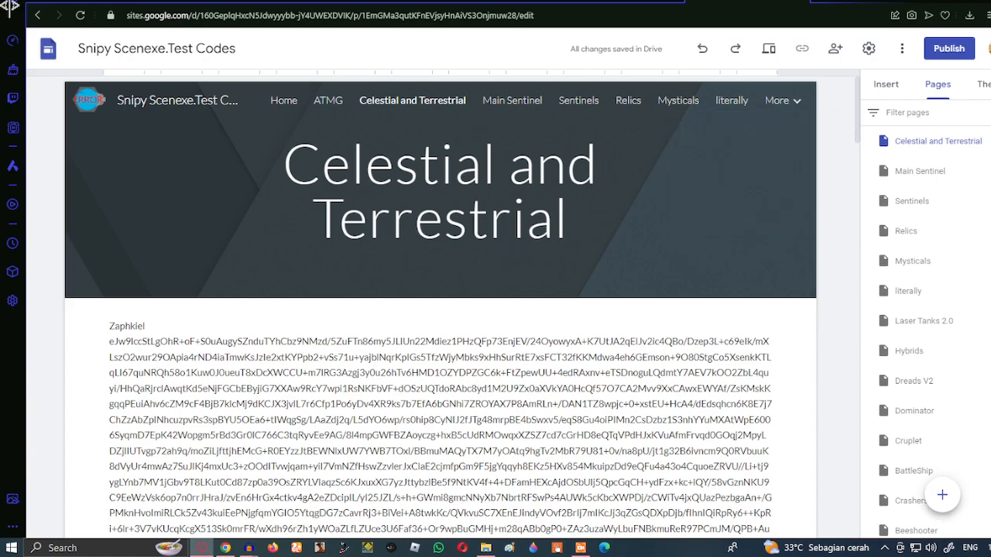
Add a text box to the UZI page with the heading "Uzi" and the code copied from the Scenexe.Test Uzi file
click(885, 84)
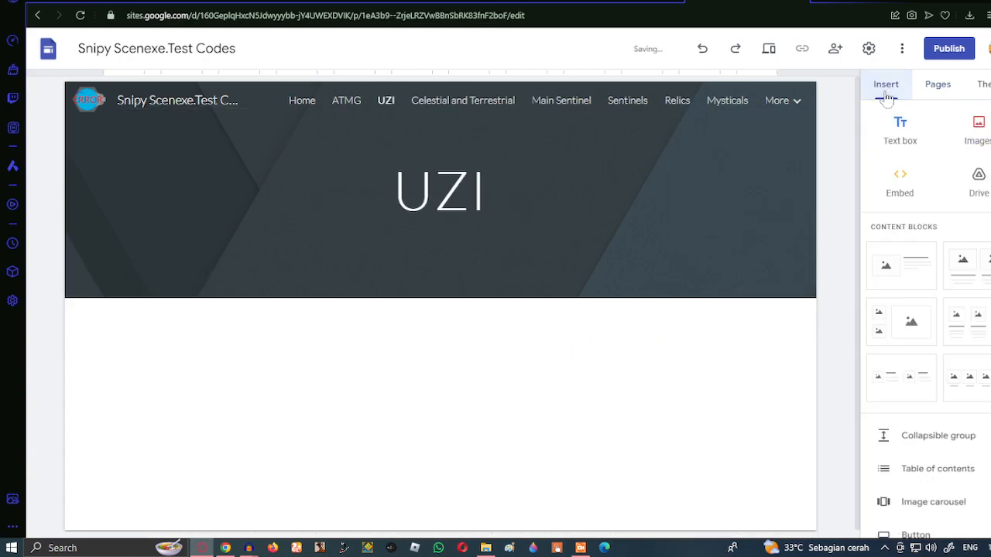
click(900, 131)
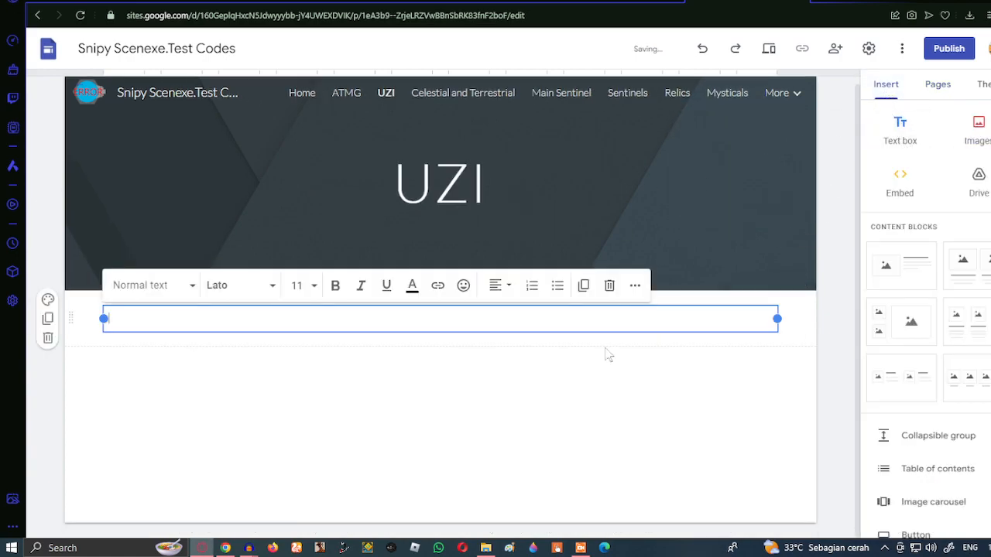
click(485, 548)
double_click(673, 148)
key(ctrl+a)
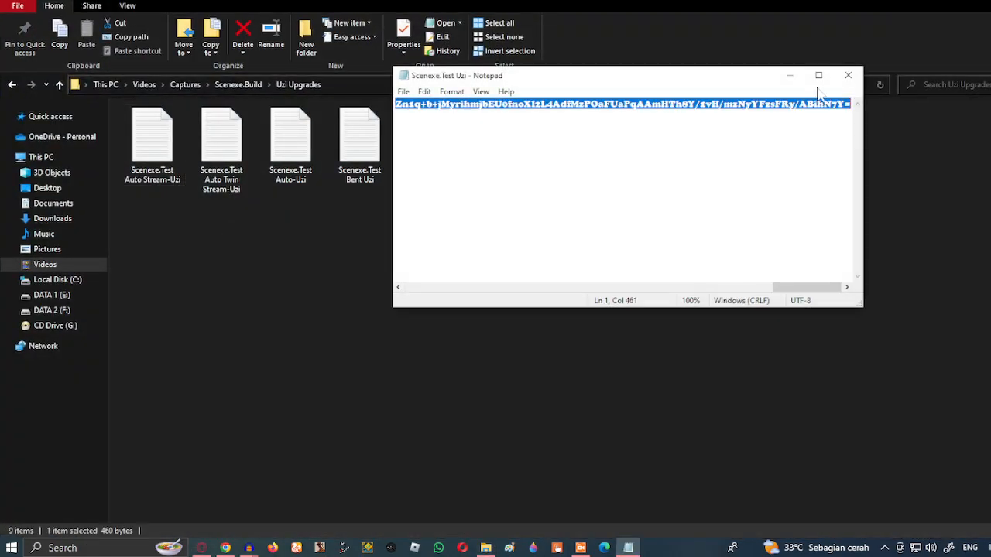
click(788, 79)
click(934, 2)
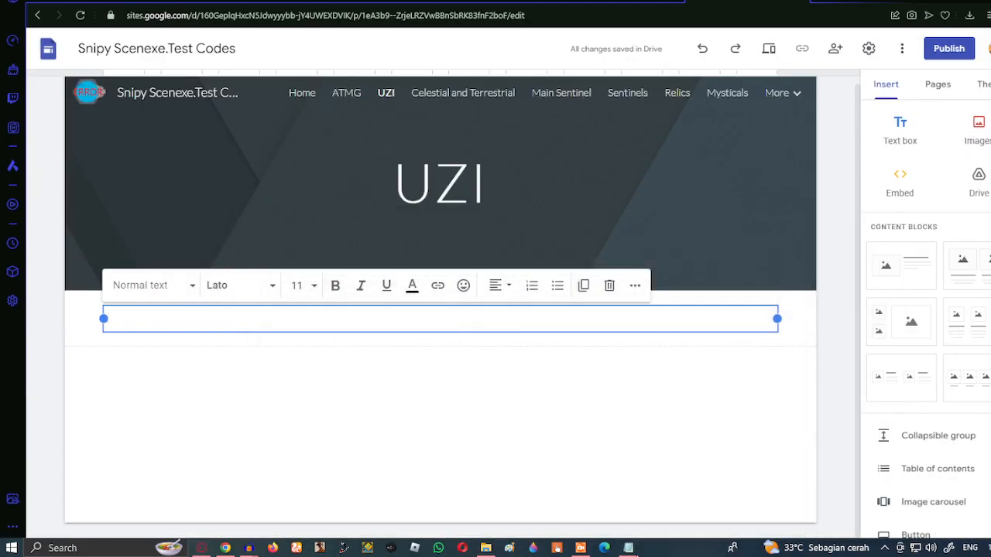
click(629, 549)
click(858, 75)
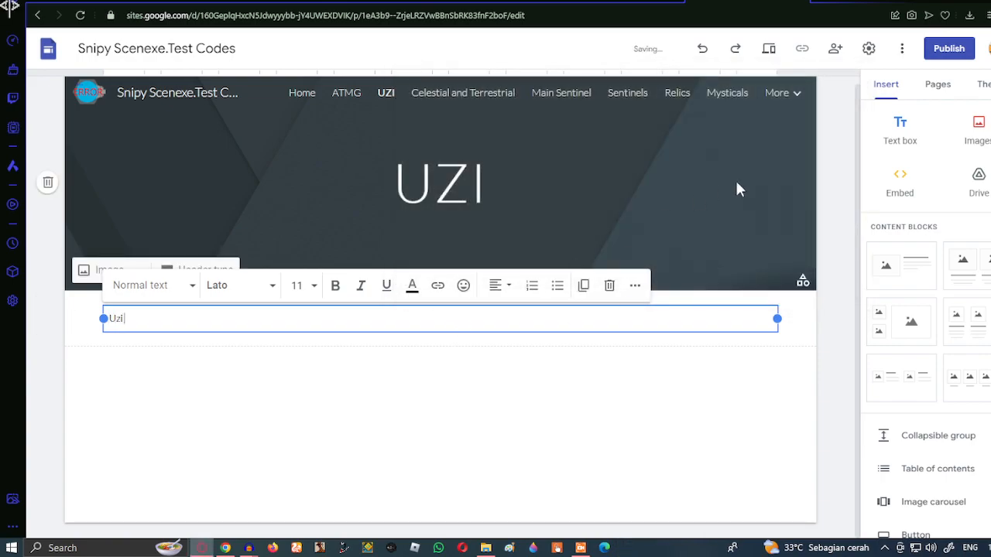
key(Return)
text(eJzNU7FuwjAQ/ZebrahJQUUZadeyFNSh6nDgS7Dq2JHtQAHx7z07AamoaismtrP97t17T+cDhF1LUELVaQ0CNuS8sgbK/E5AjbKm4KF8exegccdvfe2VJC4ZYrtA7uXyuKd0WhPqsH7udFCtVuSYVcDSyt0TNIjTxYNvieQP4EdsyGEkvXhs8HMayZw1w/glX7S1Q0kz7mJbU/TEtpboHOmo/jAYZrSzoRddVZ76cqtkWHOVTdgwmToe8mwkQCbFUI65jbRFGUEPfE+cy1AnA1AWfKt8QLPqx7RkKDgMKVam2ijfoZ4nFZPY5SjSFVERrazSkW4cQ04xxlKrioKKhvKsOIprPBT/8DC+bQ9/O7hKf36Nfv4EW8LWmt+28zUhTvuZn1q+b+jMyrihmjbEU0fnoXI2L4AdfMzPOaFUaPqAAmHTh8Y/1vH/mzNyYFzsFRy/ABIhN7Y=)
Insert a text box below the Uzi entry and copy the full code from the Scenexe.Test Triple Auto-Uzi file
scroll(958, 240, down, 5)
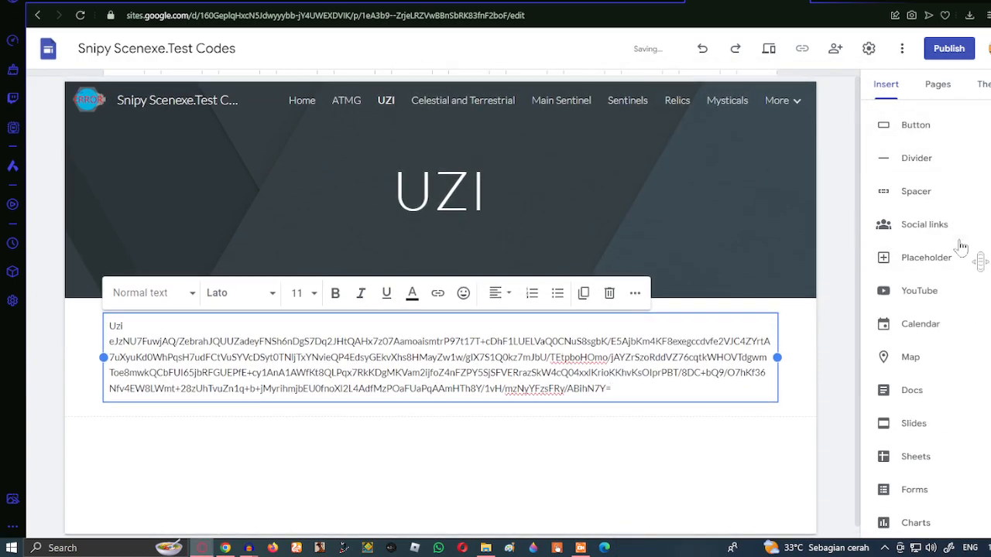
scroll(955, 243, up, 5)
click(834, 209)
scroll(830, 225, down, 1)
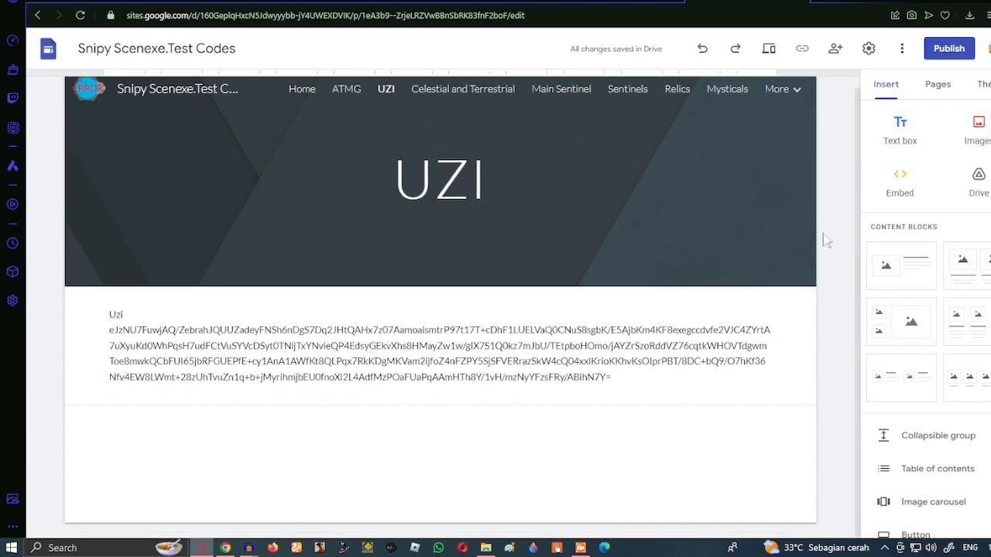
click(900, 130)
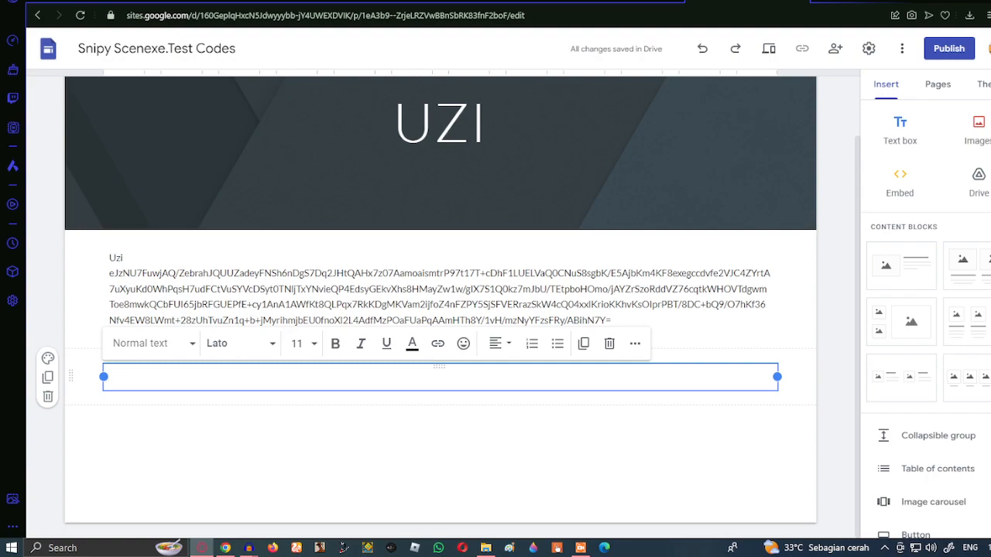
click(485, 548)
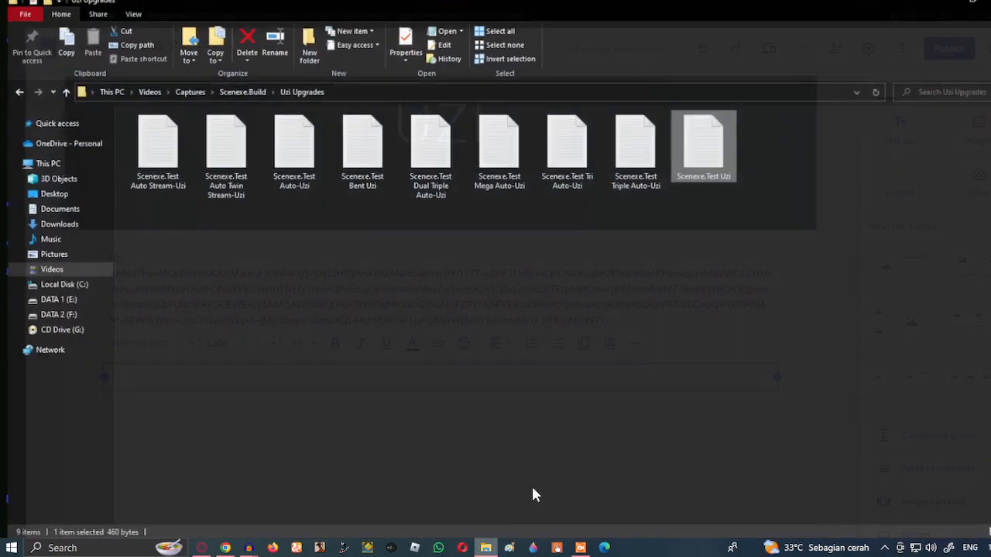
double_click(655, 169)
key(ctrl+a)
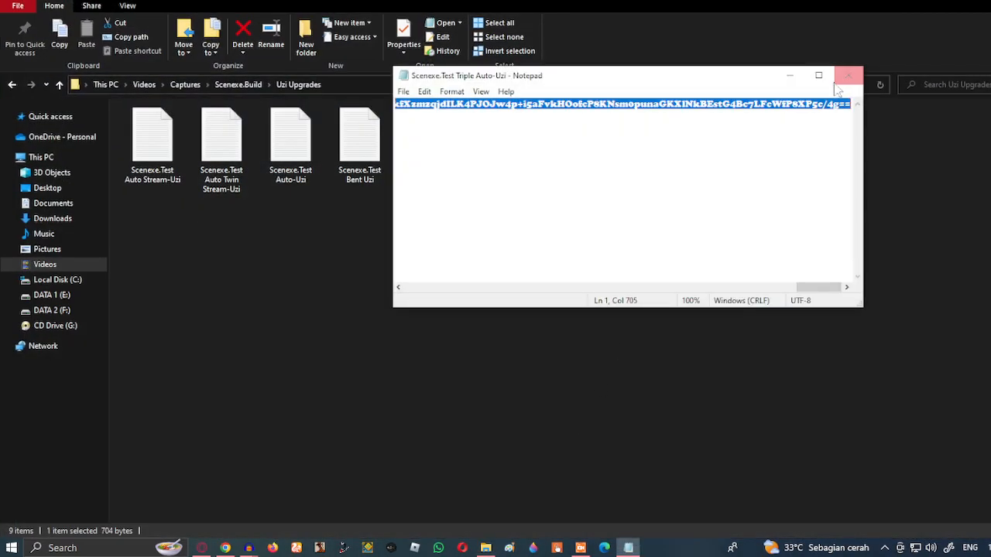
click(848, 76)
click(958, 1)
Head the new text box "Triple Auto-Uzi" and paste the copied code beneath the heading
text(Trip)
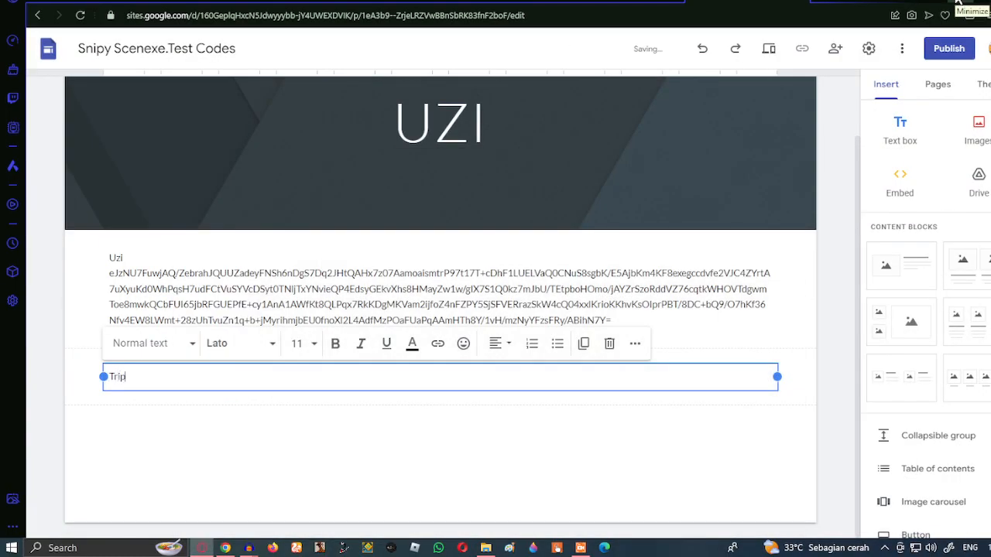
text(le Auto-Uzi)
key(Return)
key(ctrl+v)
Add a text box headed "Tri Auto-Uzi" containing the code copied from the Scenexe.Test Tri Auto-Uzi file
scroll(827, 318, down, 2)
click(900, 128)
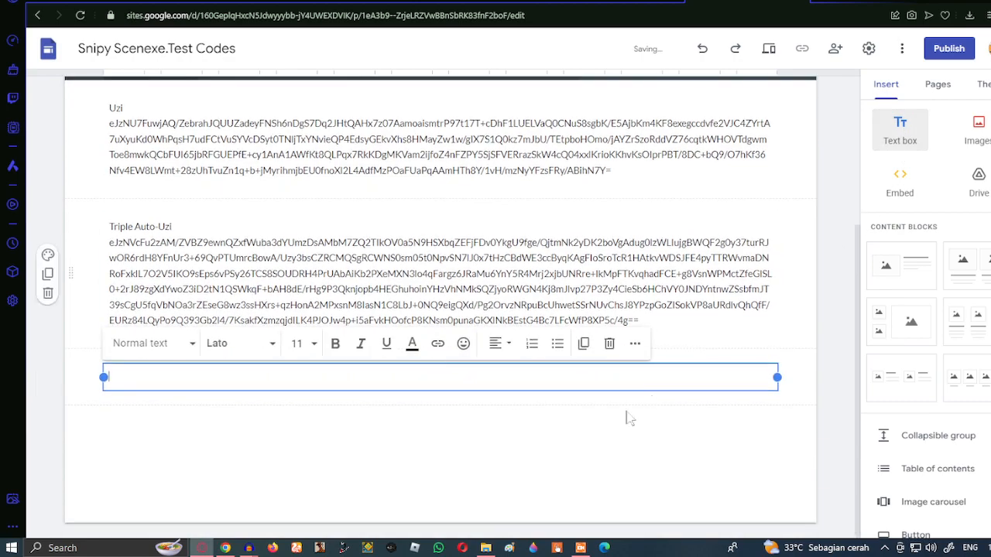
click(486, 548)
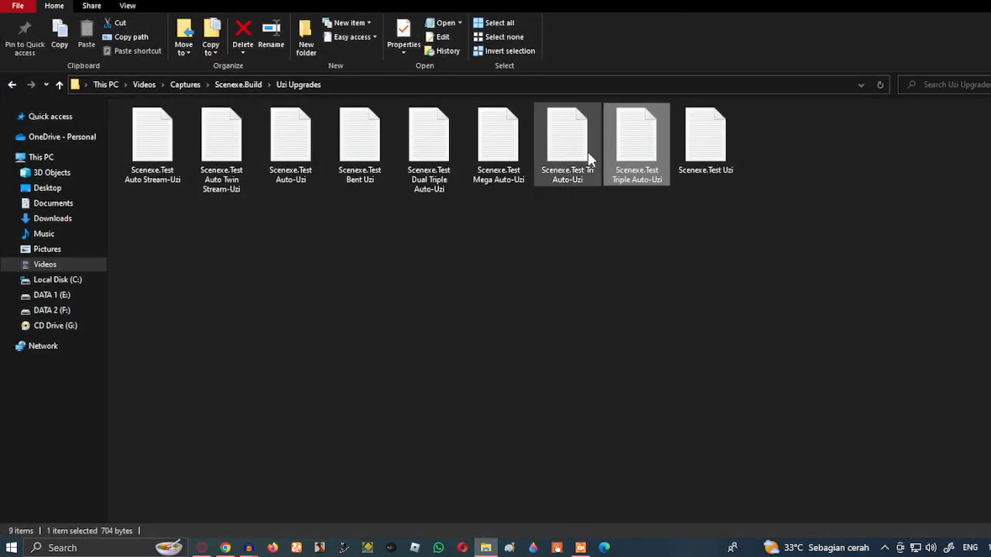
double_click(588, 159)
key(ctrl+a)
click(848, 75)
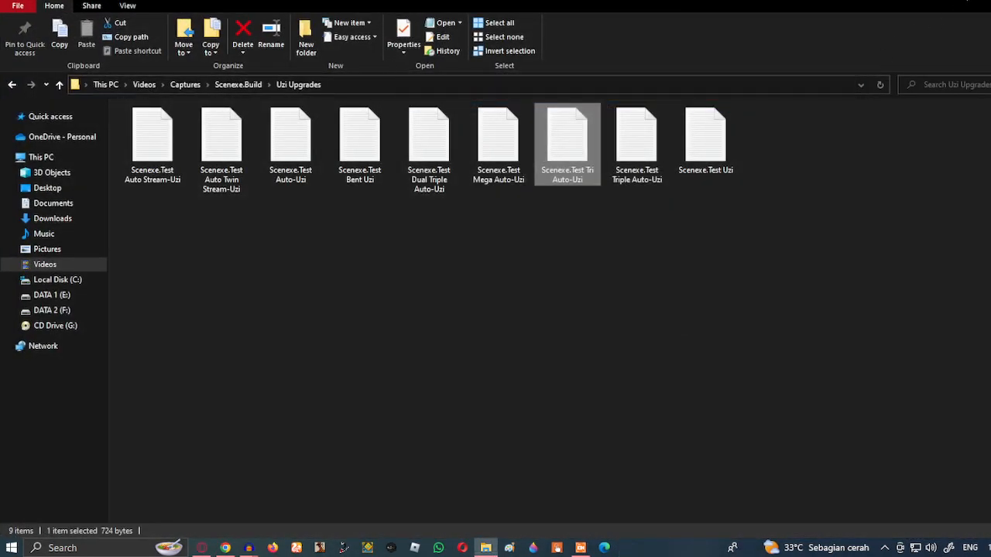
key(alt+Tab)
text(T)
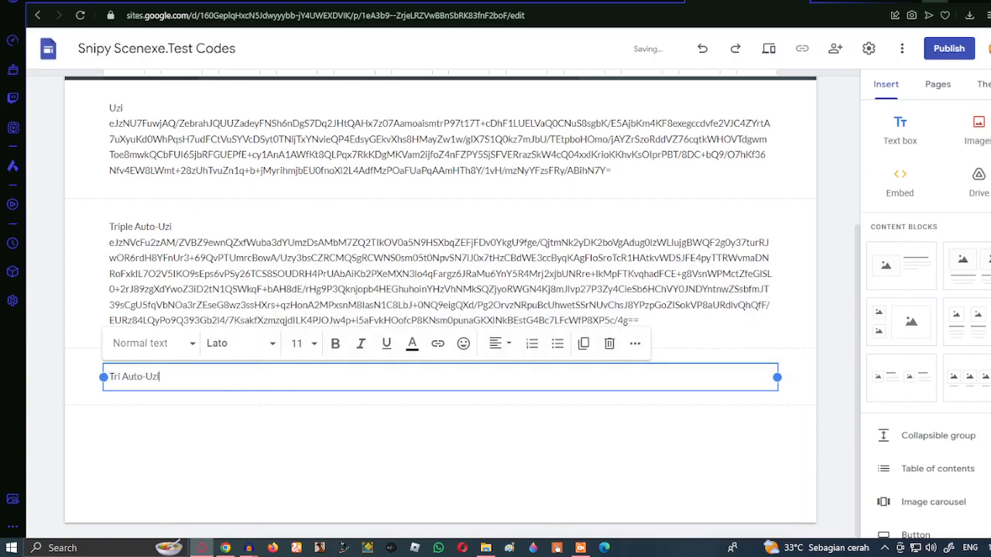
text(ri Auto-Uzi)
key(Return)
key(ctrl+v)
Add a text box headed "Mega Auto-Uzi" containing the code copied from the Scenexe.Test Mega Auto-Uzi file
click(900, 130)
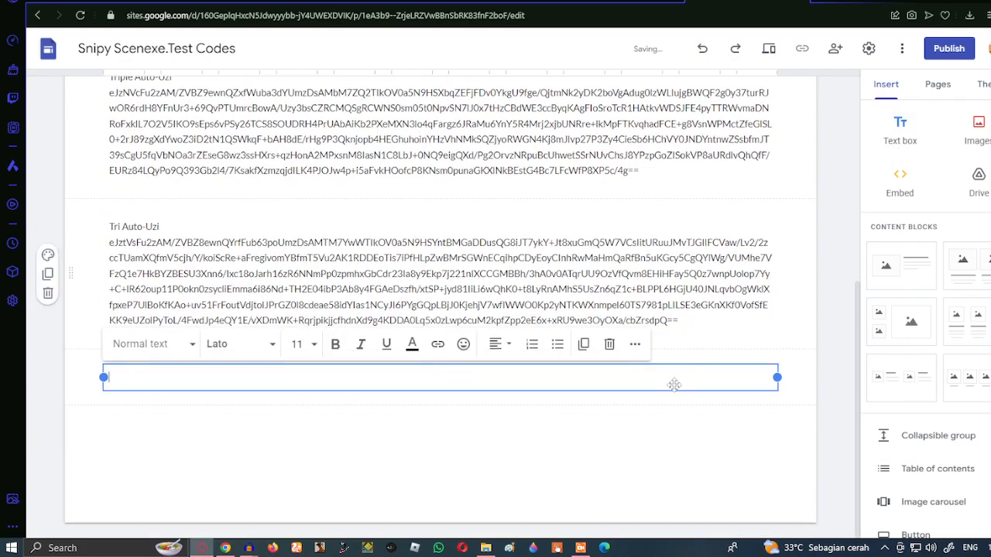
key(alt+Tab)
double_click(498, 139)
key(ctrl+a)
click(791, 84)
click(636, 537)
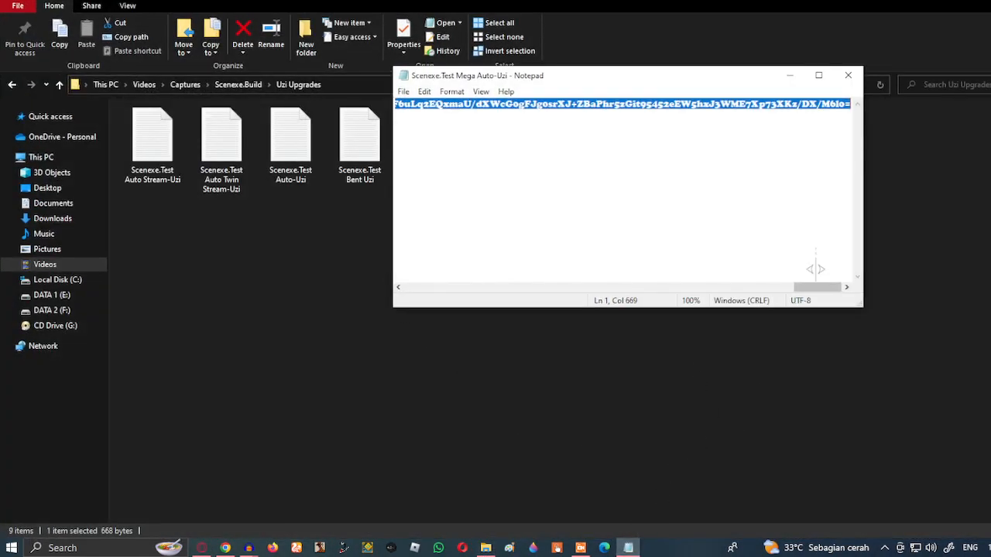
click(849, 77)
key(alt+Tab)
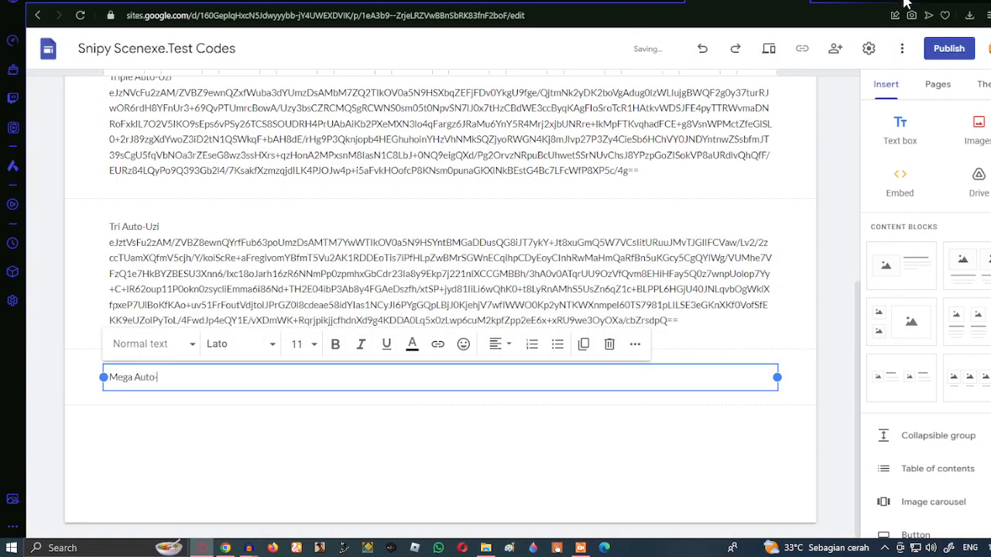
text(eJzVVMFu2zAM/ZVBZy+wkwYrfFuba3dYUmzDsAMbMbYwWTlkOV0a+N9HSnHqBEWXFbvsRlHklx/1qL0luxZFKTad1lITW3ReWSPKls9EBbLC4EX5fX8lm2XCbJYew1dR5oP9LdqPSoaarMk8EwHMT1HuxQM4h3oMQIHOhlHyae6HTGg0FR+KTEhooKlkQiQYCzJ5UcMupvkWkXxT8ilPNdepQlsGg4MQeUw5d22Vpqv+x5gTHQil+LLdx75izio2SoUa+LVsHXLZWlzNBQZcJ2T2dS15vb+12rroCZ0zy9QWITyAx88Hul5J9Il4F9Atz49PqXkINd5gDVt1QBzaekYlorV1KMczKE4G1yizOE6kmEcqz44pvxBCQ8/Znwzh4iZrBB3qu04H1WqFLpG1creIL3Z2EVt8IfgWGnTAoGeX1O0NgzlruPwshd+3lQOJnyiL9PqxC1Zkf6+w69GgJlcvaizKcFAZ25foJKC2ynegk3yuB8FQWj6SIG+HT2NkU6sNBsWEignB+9rasHKqqngSeZ+9hdT0AlLz/4zUnym9iVDxTwjR3jwitNa8JugvMWKQdDGknlr6/kkJZr1F6uLq2EQxmaU/dXWcG0gFJg0srXJ+ZBaPhr5zGit95452eEW5hxJ3WME7Xp73XKz/DX/M6I0=)
Add a text box headed "Dual Triple Auto" containing the code copied from the Scenexe.Test Dual Triple Auto-Uzi file
click(900, 128)
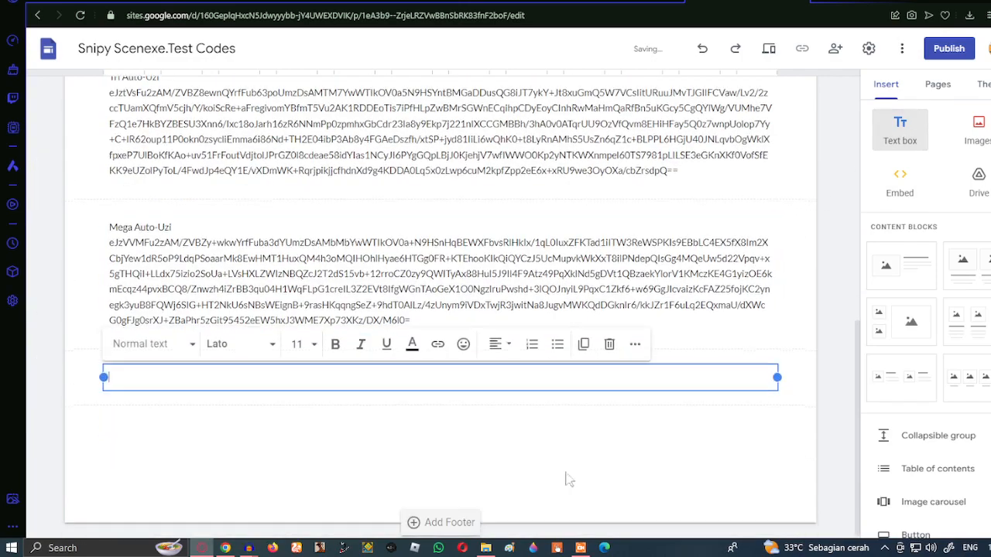
click(486, 548)
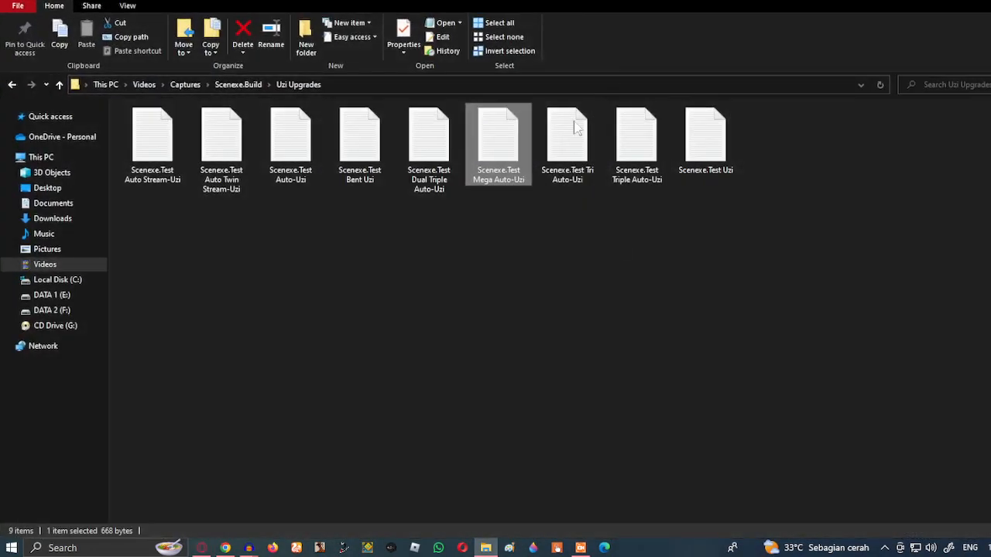
click(449, 157)
double_click(447, 155)
key(ctrl+a)
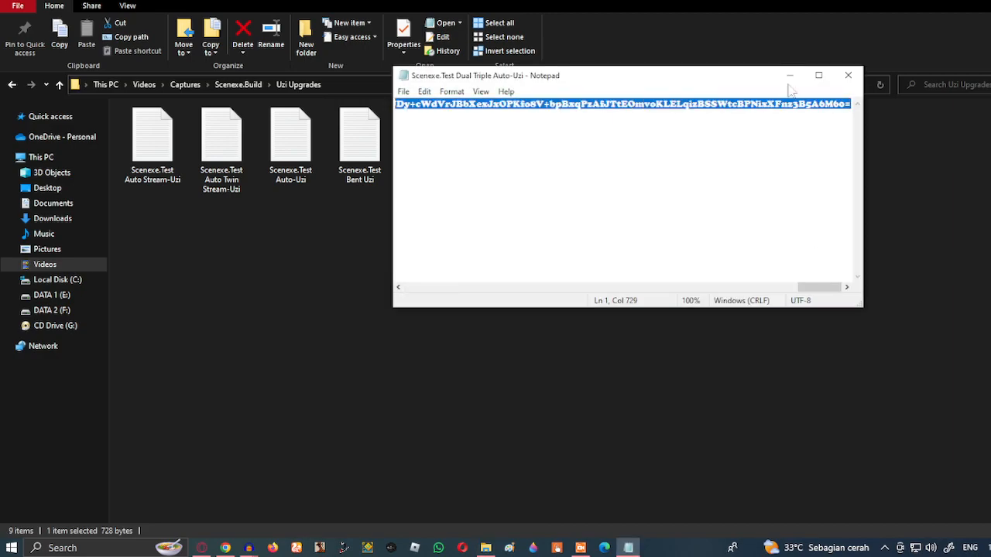
click(855, 78)
click(937, 2)
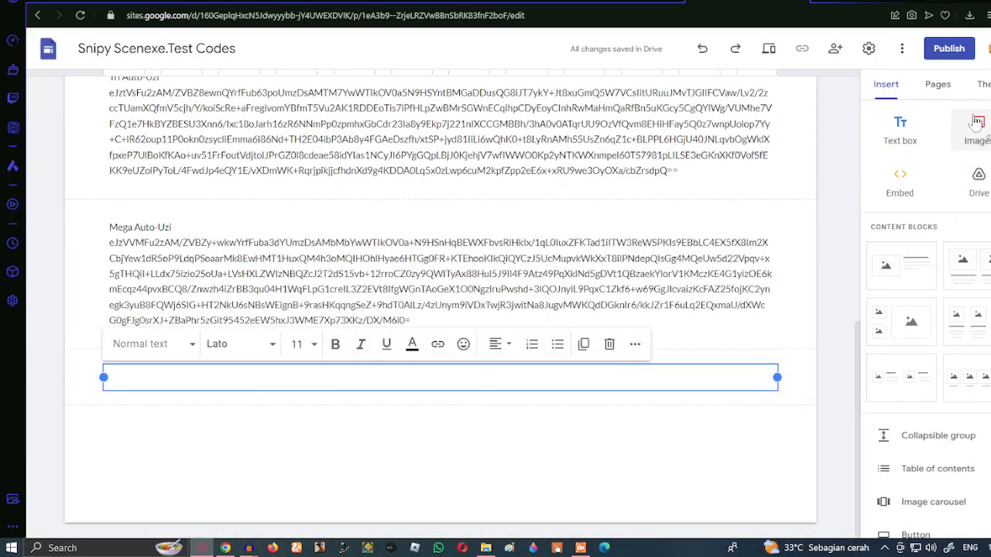
key(BackSpace)
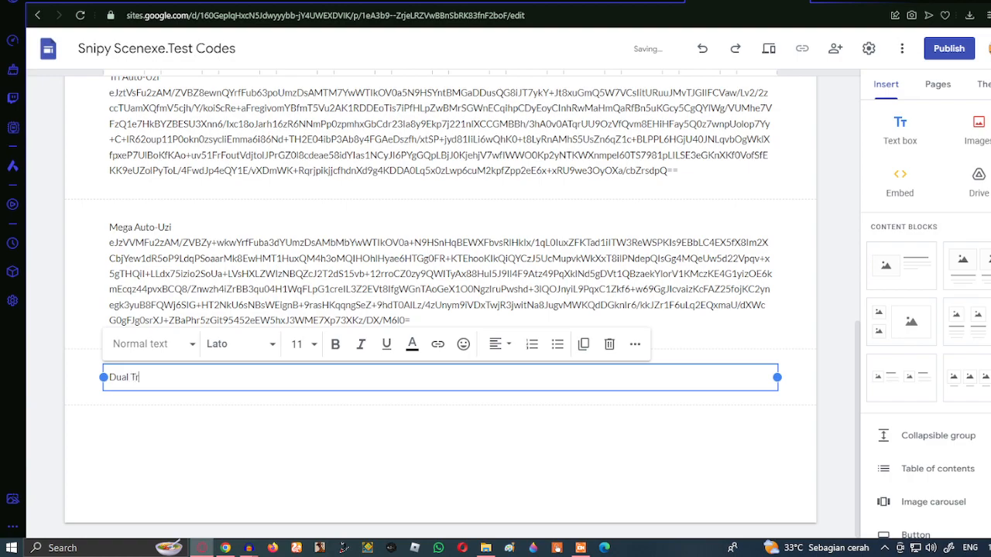
key(Return)
key(ctrl+v)
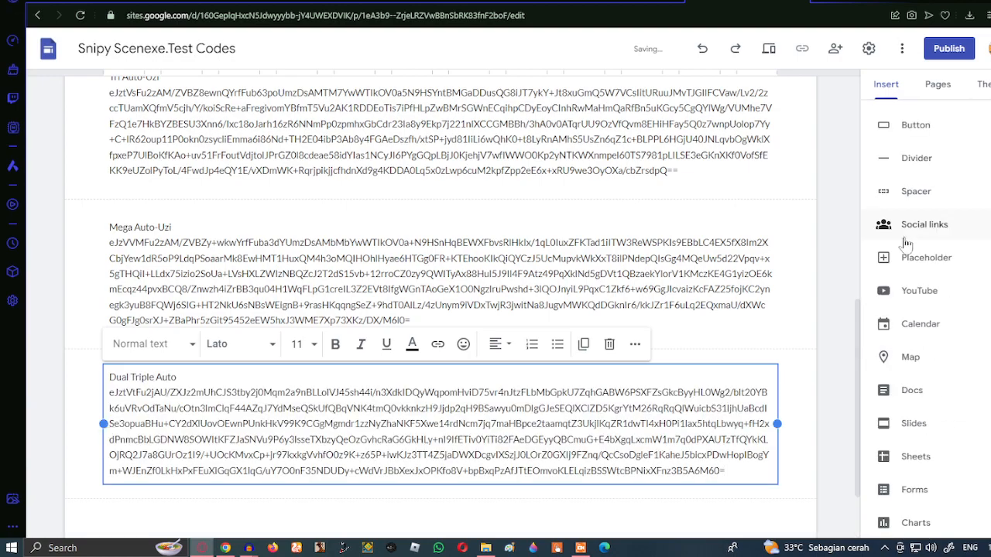
Insert a new text box below the Dual Triple Auto code
scroll(441, 310, down, 2)
click(899, 130)
mouse_move(248, 548)
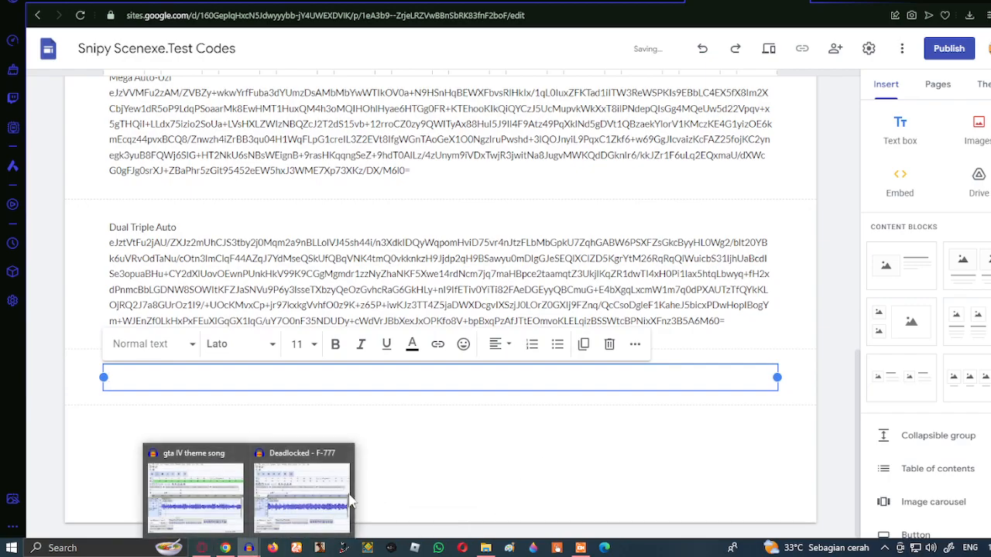
click(314, 496)
click(409, 230)
click(911, 54)
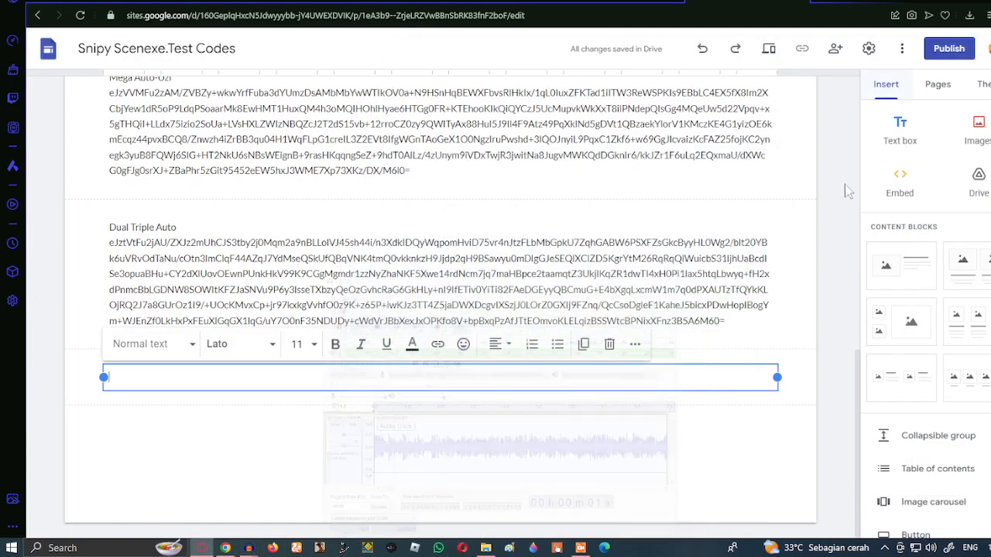
Head the empty text box "Bent Uzi" and paste beneath it the code copied from the Scenexe.Test Bent Uzi file
key(alt+Tab)
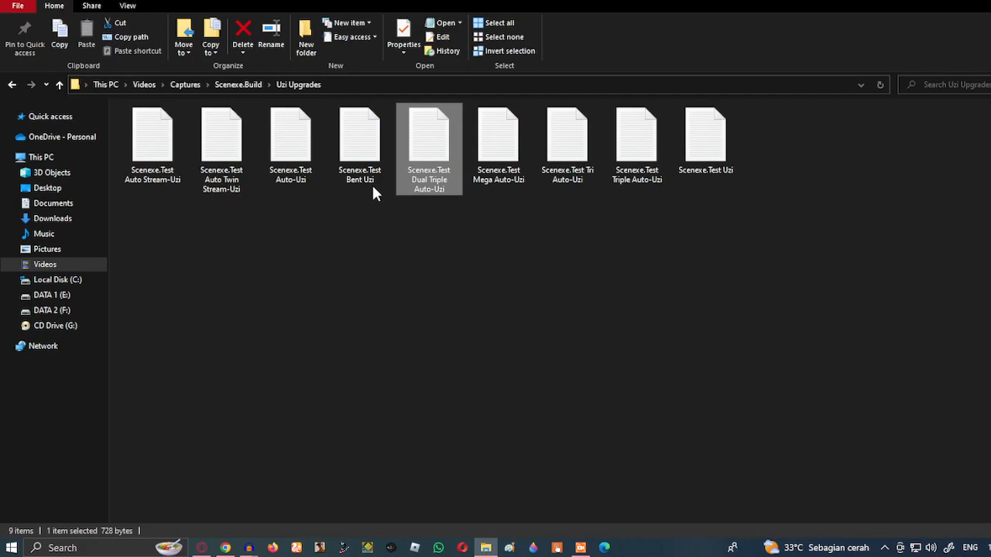
double_click(380, 159)
key(ctrl+a)
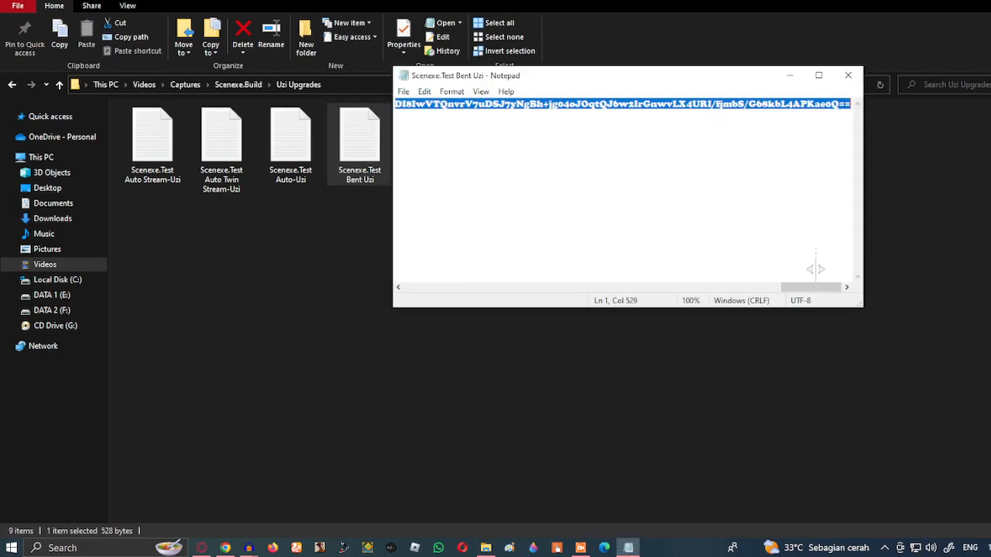
click(852, 75)
key(alt+Tab)
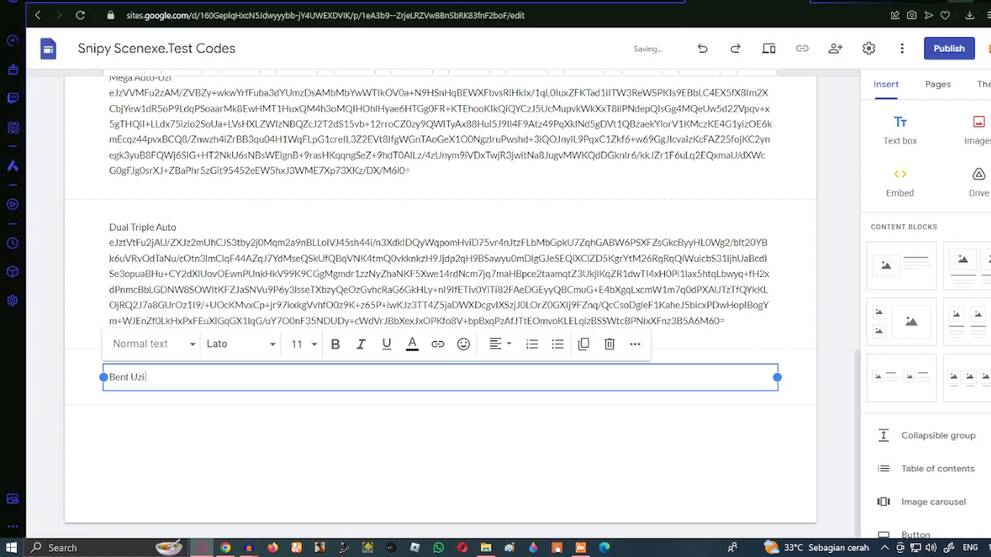
key(Return)
text(eJzdVk1vwjAM/SuTz6WlDDTUI9t1XAbaYdrBELdES5MqSWGA+O9zyoe0aholIQl2c5Jnx+/ZkbMGvywJUsgqpSCCOVknjYY0aUeQo8jJO0jf3iNQuOSzre2kIDYZYipP9qW5XFG9mhEqP3uuiJelkmQ5agQTI5ZPWGBOjQNXEokfwI9YkMUQtHFY4OcgBLNG764P8HGZWxQ0ZC+mNUBHTGuC1pIK2a93hBItjYe01QlpZ5kjX28upPAztul+Uyadh0USdyMQdc6Q9tiRIEERQA+8T6zMzq4pQNrhXek86injW+2YXUrS5C36WIuONpeuQjWqU+kHR0shYkjG0tRIFSL2gtK1IsFUMiMvA6sk7myiJpH/wuO0gnROINK7gYLcAI8L91X7aprqOIdzC5H8WUNdO4cLv4k/aaYLluFI/mfVgOf1grA0+rdB+loj9qM02bt8H6ZDI8IwVTQnvrV7uDSJ7yNgBh+jg04oJOqtQJ6w2lrGnwvLX4URI/fjmbS/G68kbL4APKae0Q==)
scroll(890, 178, down, 5)
scroll(890, 178, up, 5)
Add a text box headed "Auto Uzi" containing the code copied from the Scenexe.Test Auto-Uzi file
click(887, 141)
click(486, 548)
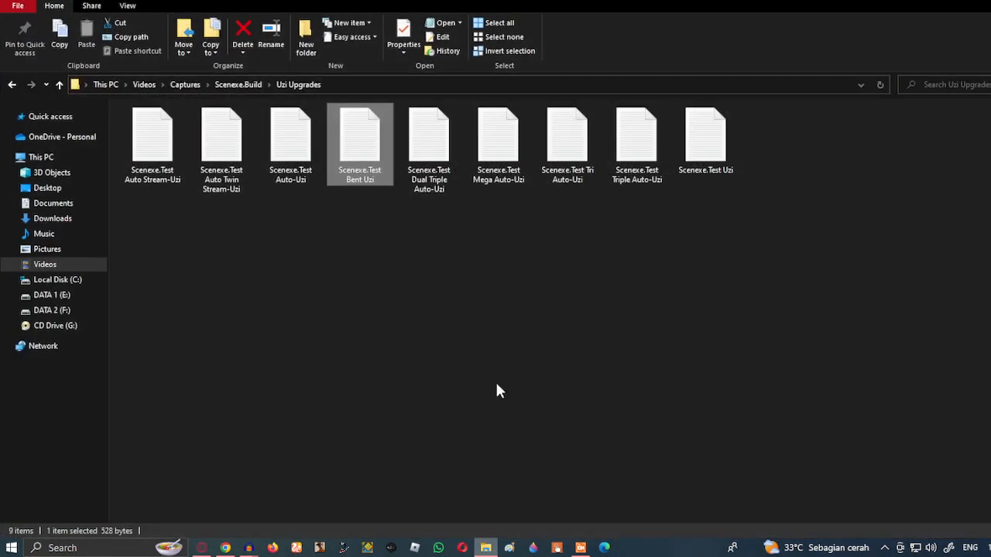
double_click(290, 139)
key(ctrl+a)
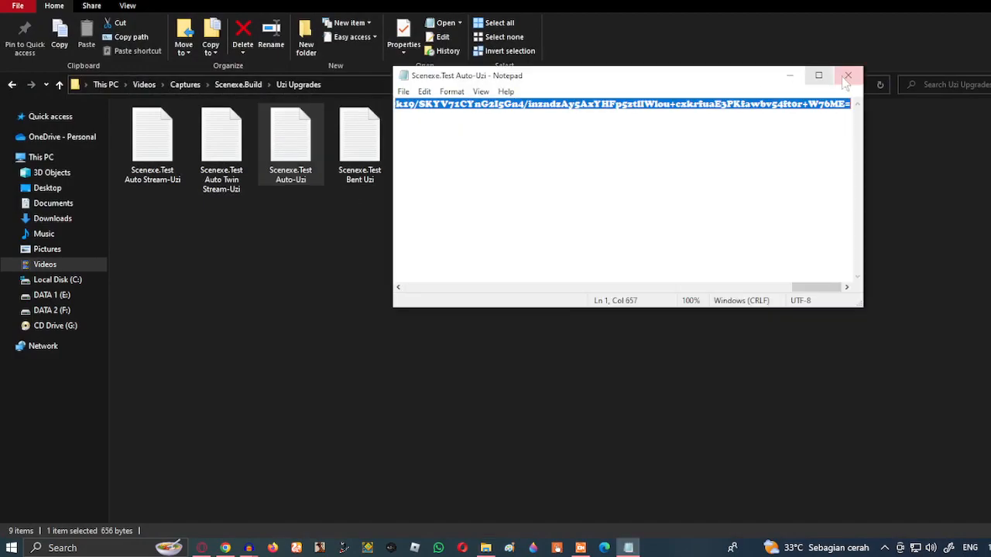
click(848, 75)
key(alt+Tab)
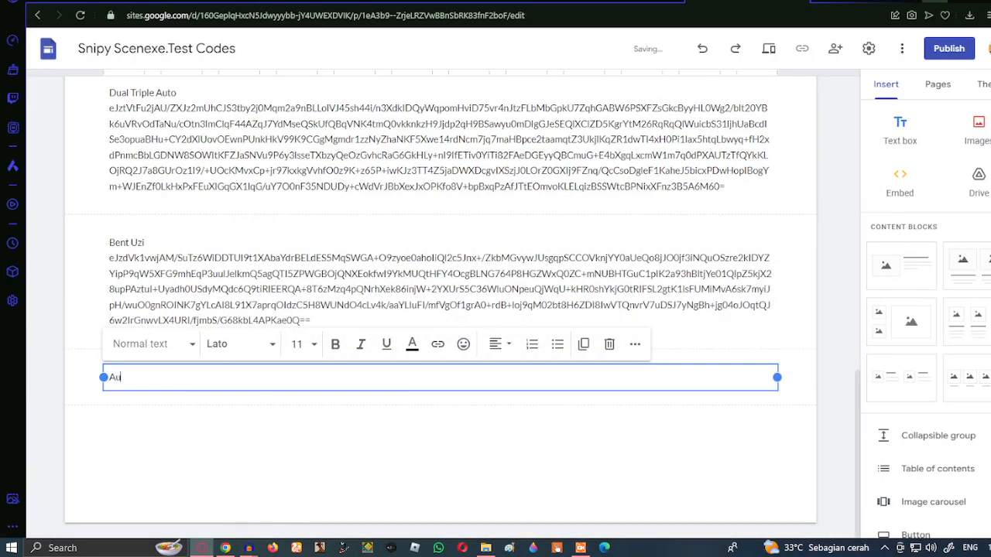
text(Auto Uzi)
key(Return)
key(ctrl+v)
Add a text box headed "Auto Twin Stream Uzi" containing the code copied from the Scenexe.Test Auto Twin Stream-Uzi file
click(909, 135)
click(486, 549)
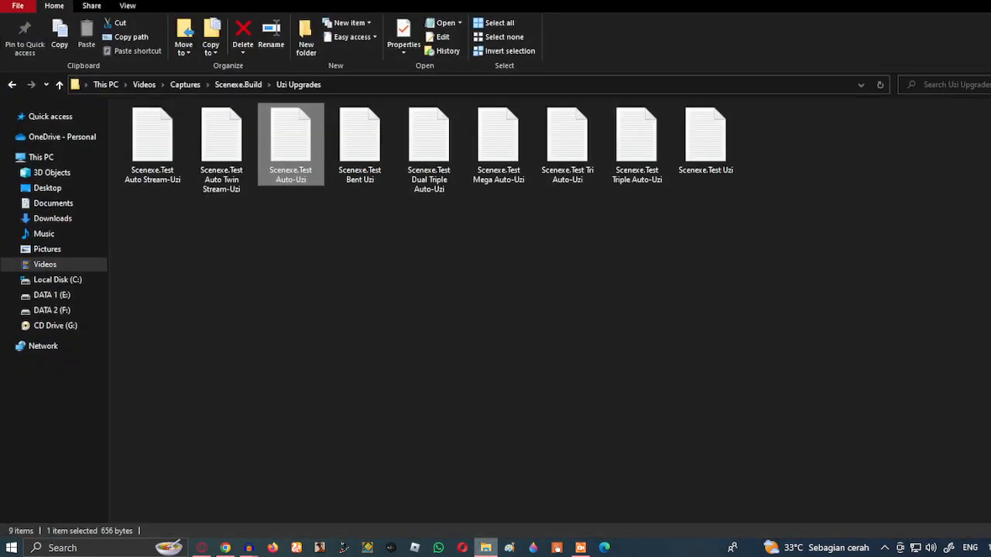
double_click(249, 152)
key(ctrl+a)
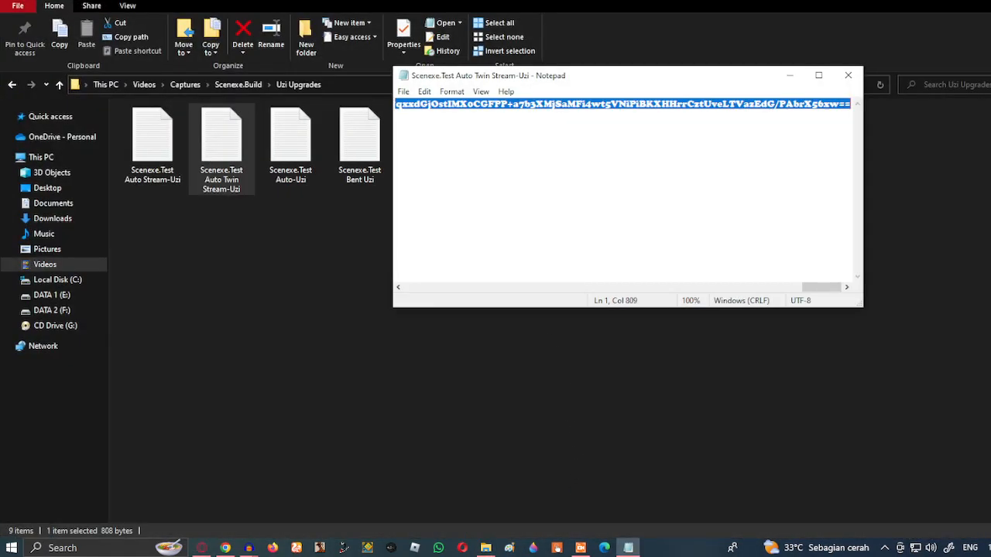
click(846, 75)
click(964, 1)
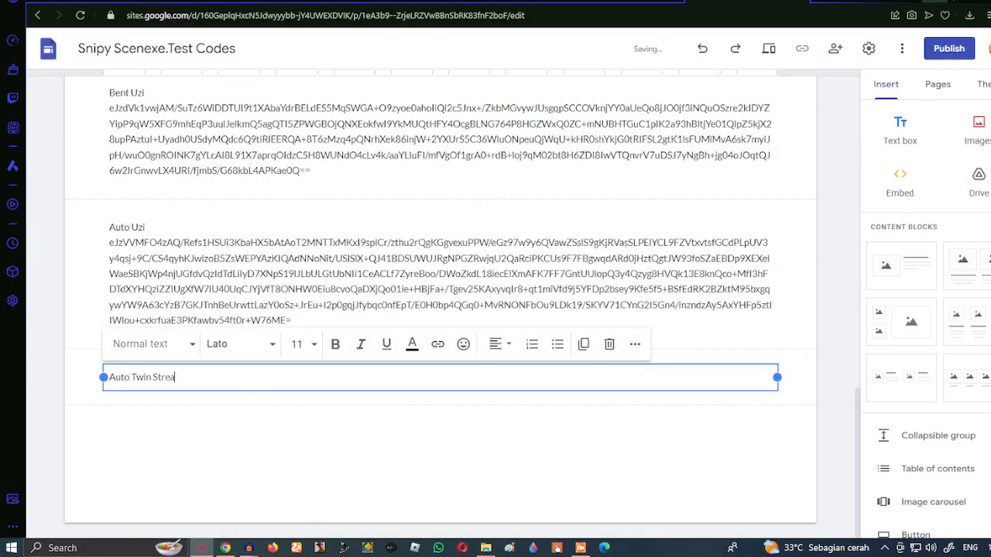
key(Return)
text(eJzVl0GPmzAQhf9K5TOJglRNyq27ubaHJqu2qvbghglYNRjZJttslP/esQ0JG20gqqqS3sgwfnzvMVbMnuhdCSQmm4pz4pEtSMVEQeLA90hKkxS0IvH3fd028YjYbBToryT2m+tv9vqZJTrDq3HkEU2LnyTetwSePMLpDsXd9Q8qJfC2MiploVuqtVRblkORmh/B+M4jCc1p6pBQStAE61gFflxVUSUA1kKsMYVAa+wdWZkSCtCSausTl6tMCL2SLE1Bknhulkqwev7B6+Ab3TpgB1/UxzcOpuE8mgXTydBR3hhqB+m0l9RxhvO7oUO9MdQO0kkvaf32w/dDh3pjqB2kYS+pe/nRLBw61BtD7SANeknrLRXNhw71xlAvk/Zw2vEYNMp/B/h0sGC2eWVJ8TE5/bWsW/ymewEa1k7S1KoSq0o9CC6krehKFkuHFJljmlLPtV/FElDOeaVBLs9/vrh4WMLhHjK6ZbVig3VSRZOZkNBgNeVWbDkrFsc0gshaORVCc4oEmmMqh7Oz45WQGVCus48V16zkzMRpzlpkt7Dv6+yGRXyj+YHmlKkRPbuJtPdGTIrCPH7i2h/LVNIEPuEqPFN/qLQg1x52W/M1v/BPHZ0mzB/PWpt19vaM+WcDhlJbpirK3fi0xis0RLAWjNfzrVyMdtTZBjQzhtwwvxrRnn19yVR4hanoPzPVb+mPDAV/xRDum2egpSi6BvqL7WhGOmiWvB7qxxdGjOstlMX0CGFPP+a7b3XMjSaMFi4wt5VNiPiBKXHHrrCztUveLTVazEdG/PAbrX56xw==)
scroll(696, 295, down, 2)
Add a text box headed "Auto Stream" containing the code copied from the Scenexe.Test Auto Stream-Uzi file
click(898, 129)
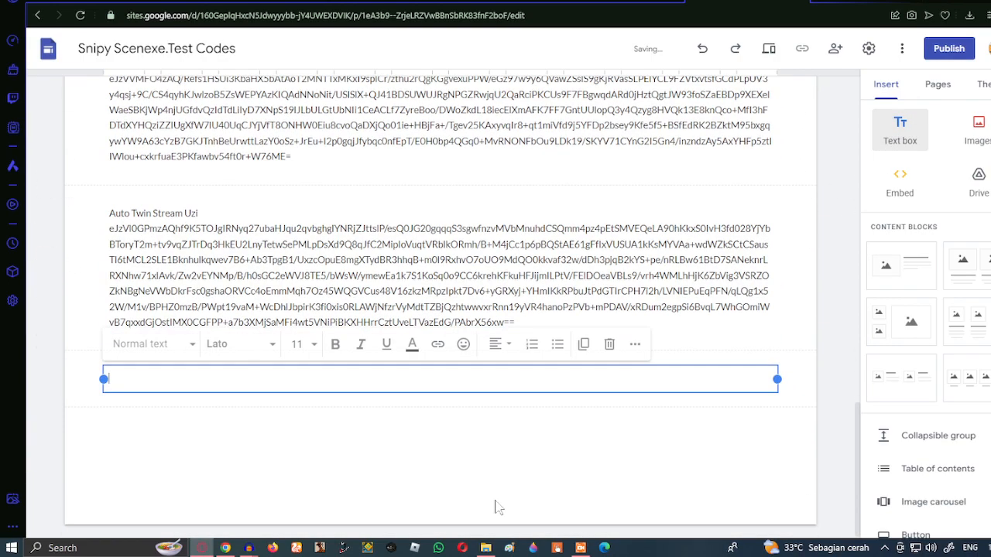
click(485, 547)
double_click(155, 151)
key(ctrl+a)
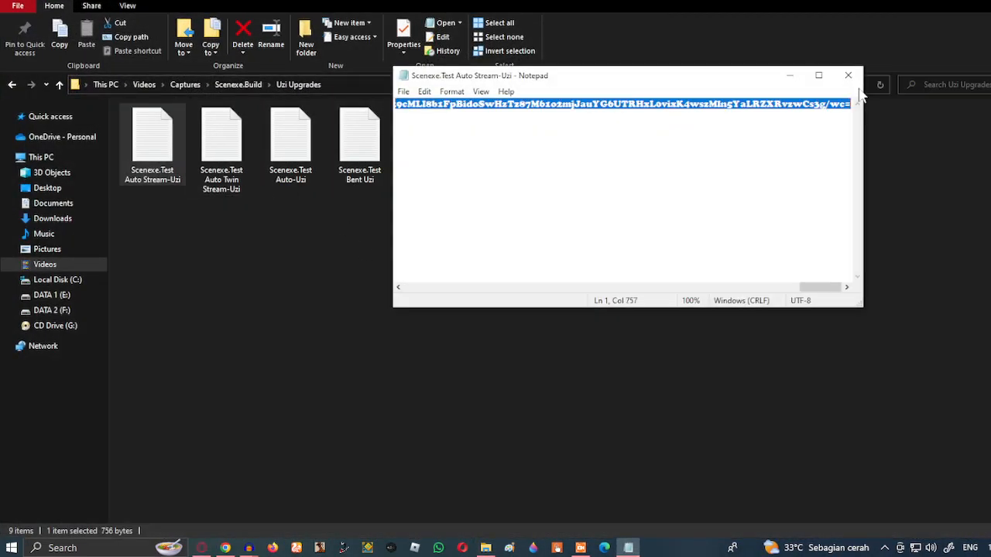
click(849, 76)
click(918, 1)
text(Auto)
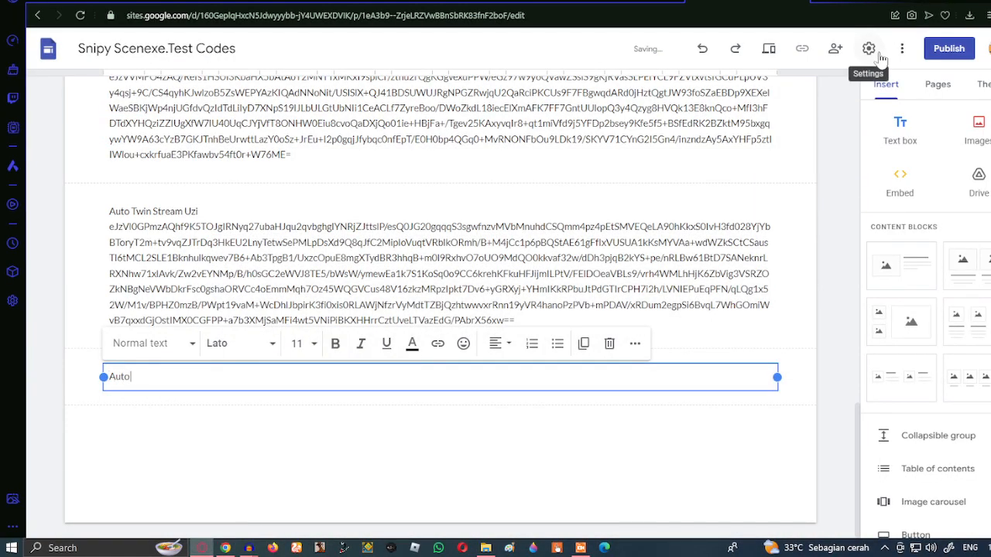
text( Stream)
key(Return)
key(ctrl+v)
Start creating a new page on the site
scroll(832, 245, up, 10)
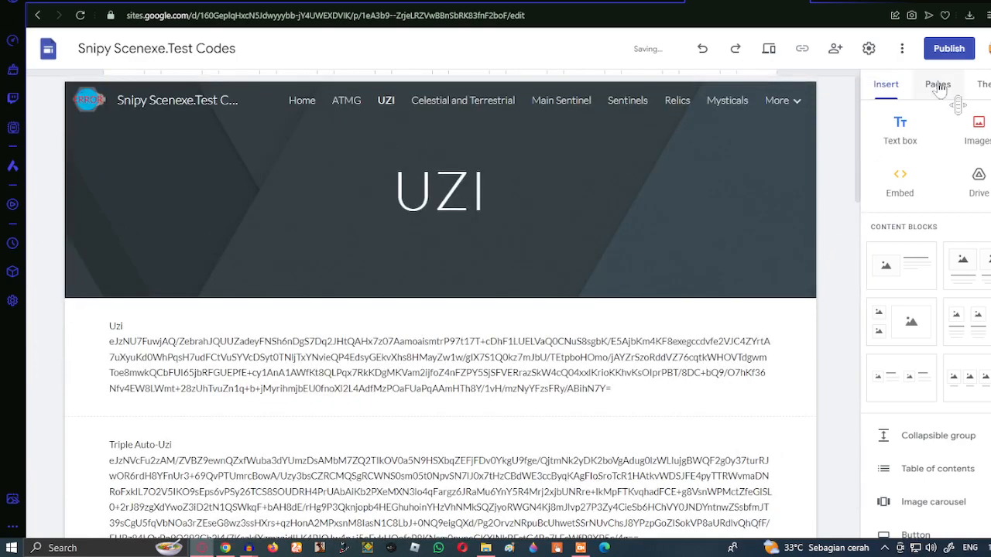
click(938, 91)
scroll(885, 192, down, 1)
scroll(884, 192, up, 3)
click(795, 102)
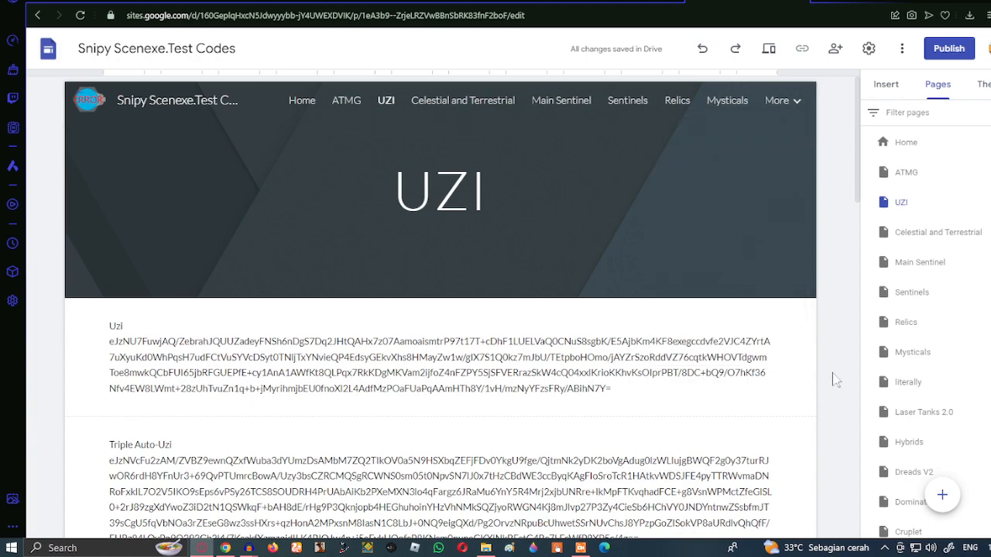
click(942, 495)
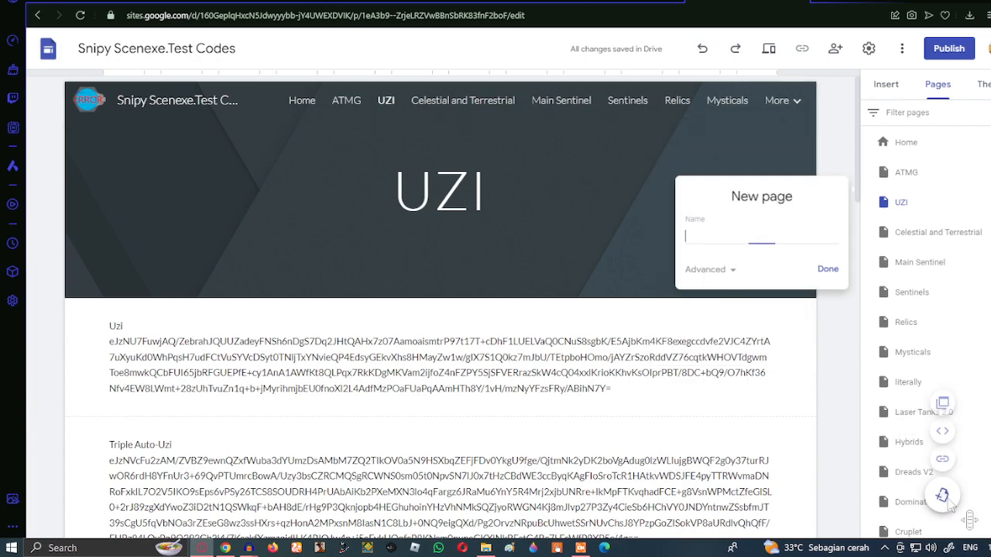
Copy the code from the "[NEW] Scenexe test." file in the Scenexe.Build folder
click(485, 548)
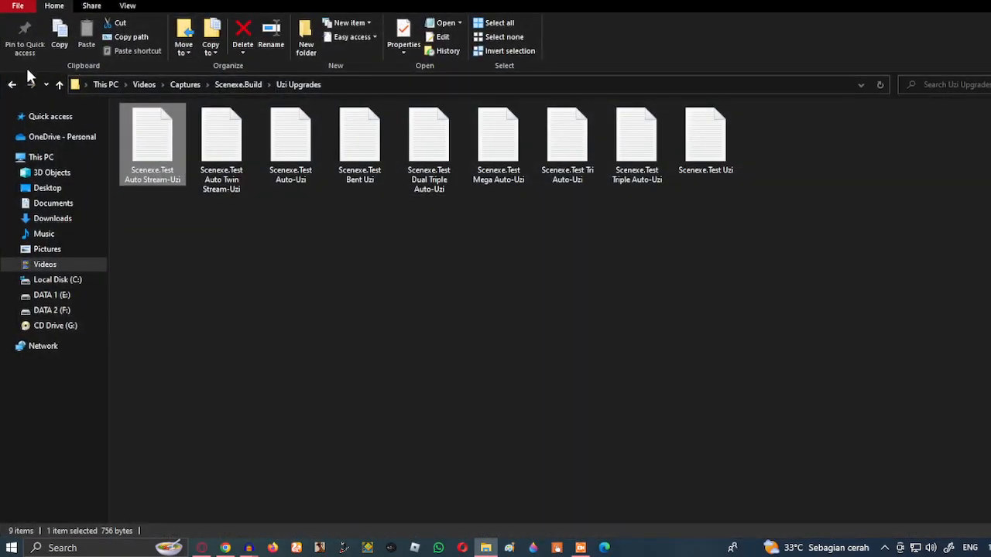
click(11, 84)
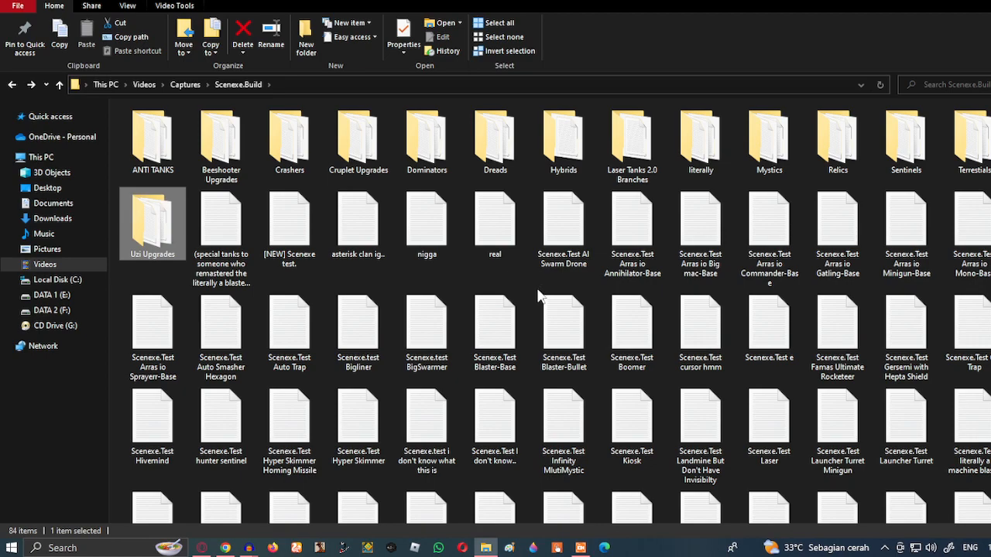
double_click(290, 224)
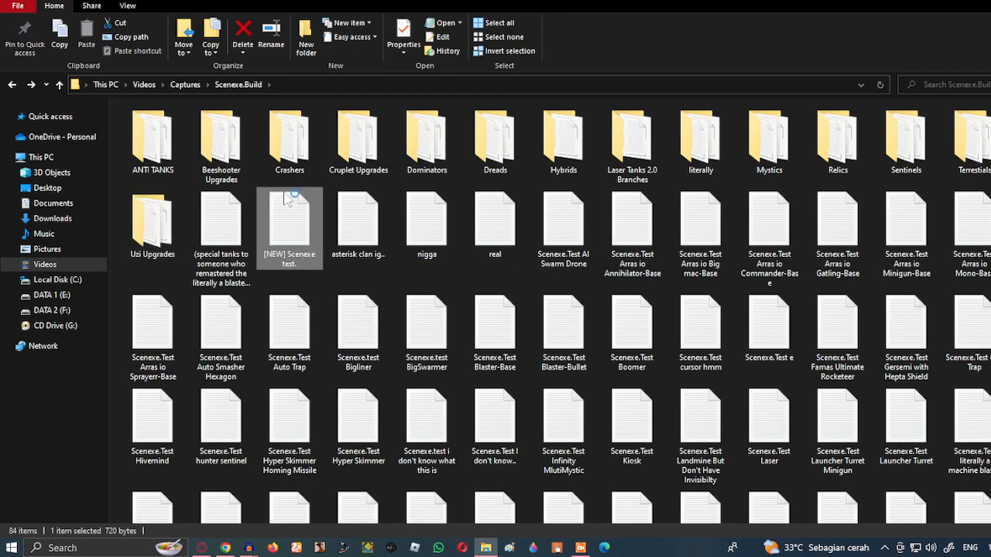
drag(397, 103, 846, 101)
click(854, 81)
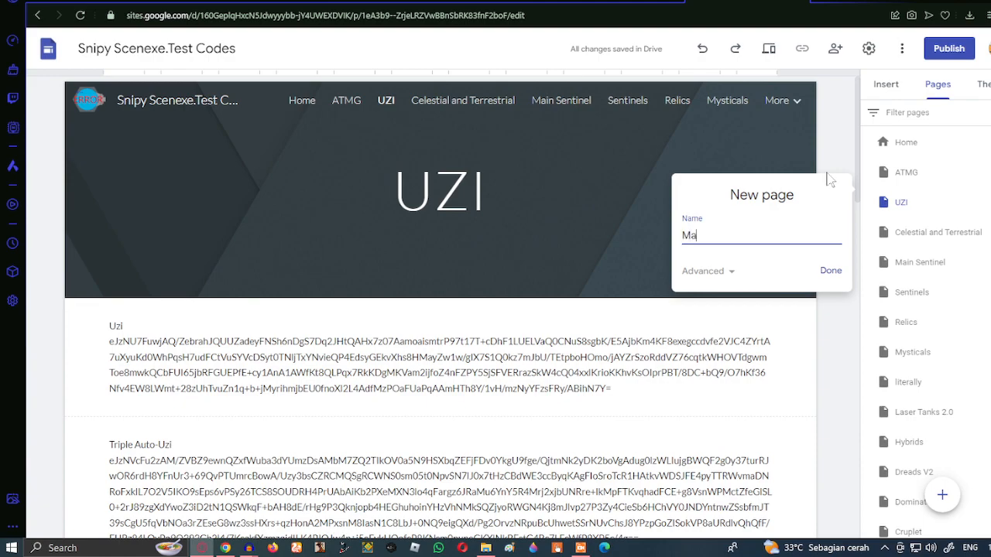
Create the new page as "Main" and add a text box headed "Scenexe Test" with the copied code beneath
key(Return)
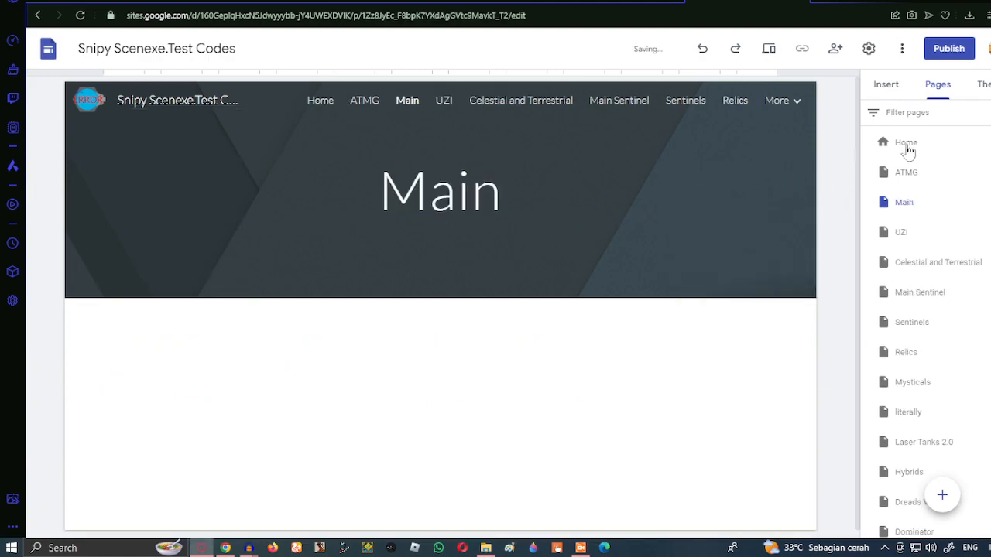
click(891, 87)
click(899, 128)
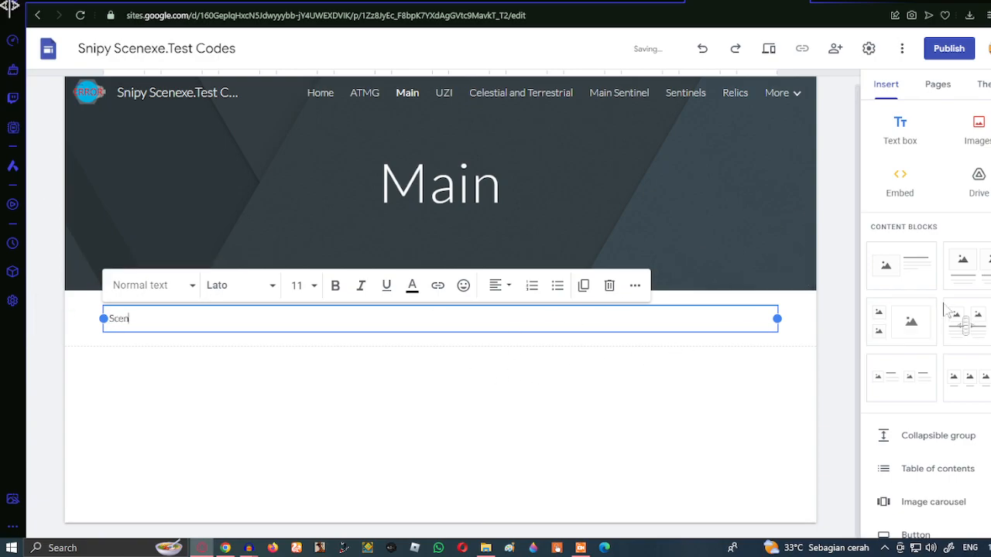
key(Return)
text(eJztlk1v2zAMhv9KoLNr+CNeAx+7XVcMWIZuGHJQYsYWKluGJKfLAv/3UZITJ27ithvWU26URFJ8H4mCdkRvayApWTecE49sQComKpKGgUdymuWgFUI/Ljz2c6RbX0N4RsV4r0N9Jij7O/mFtKTRJYzQU+405Az8xZgYY9QE9Gw3y63DoHMN2cXANTI2DU1ePFEC5Lj43XLOaM5BYq0eWItt+oiXNYbCgaoDsZC4InPtHWokkJu0gpKS/7kw6KSpTQOzcv9W5pBncYxTiuqMKENeSSgncUXEgbzsMBzTWfGKZLjoiHKrcDElfM2e2ZgRiqsJUgmbGLclVQOI22EqwmTOmNK1WjkMNFWhJdXdcOMPZGjQz9UUmSoJNtj+O0GywEow7LoUQei5ZnhvV6LRhqqF8bkXgsGSVTbx77bEgtQegtaiOuJ0h+QzY/t7chNPkRWaBP+uZ2WeWTLGxy13SFtvuPk77r241FeLtq8r2tc1u3CPZSd13fZ1h5/foyh4w0UKg7fepF5E/PpW6AVEwUUF/vSgIR6TgL00EJGcE2FSjzXEu3XA9cm4PhnXJ8OKCP+uFeJ/fJOGGs6+GKMaLh7Sf/ovtWbHJ9s+Yz+ZZw3mQk5/M8Rw3QAKi5KjcpAj4no8NDhGMFq5M9FAS5JOD4/AfijwBymx6DkGdtnnBUy+FFu1EjXVxeShoKvHybJRBSifH8AasNKDA==)
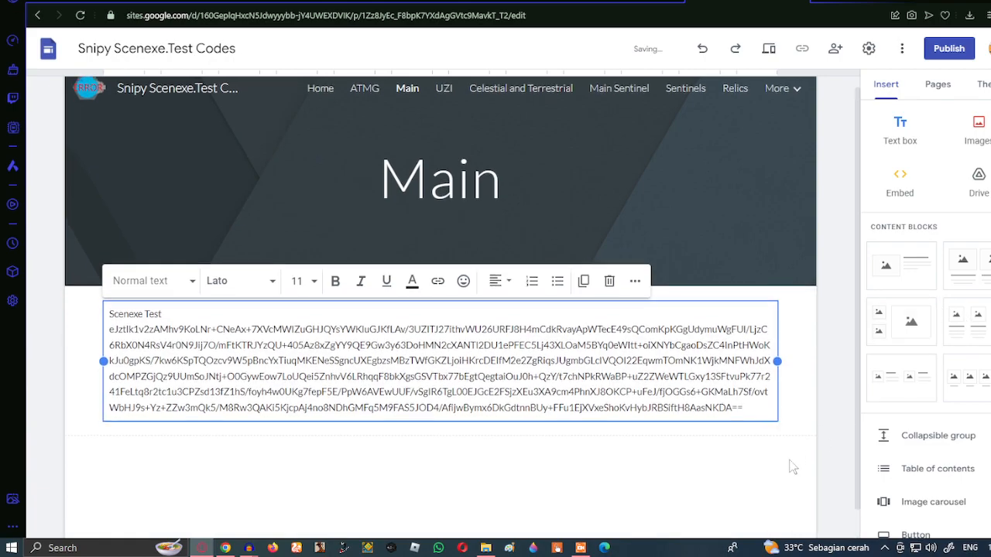
Add a text box headed "AI Swarm Drone" containing the code copied from the Scenexe.Test AI Swarm Drone file
click(912, 117)
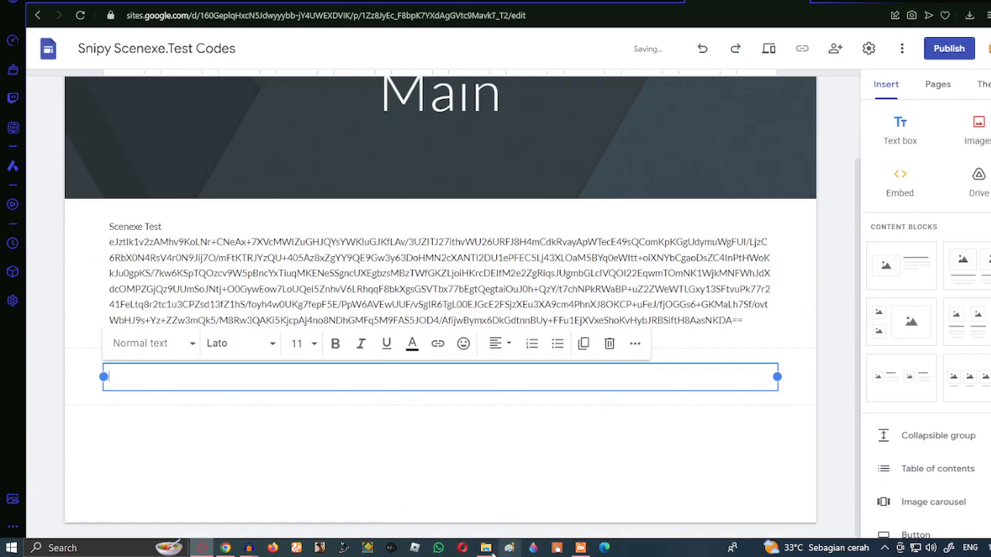
key(alt+Tab)
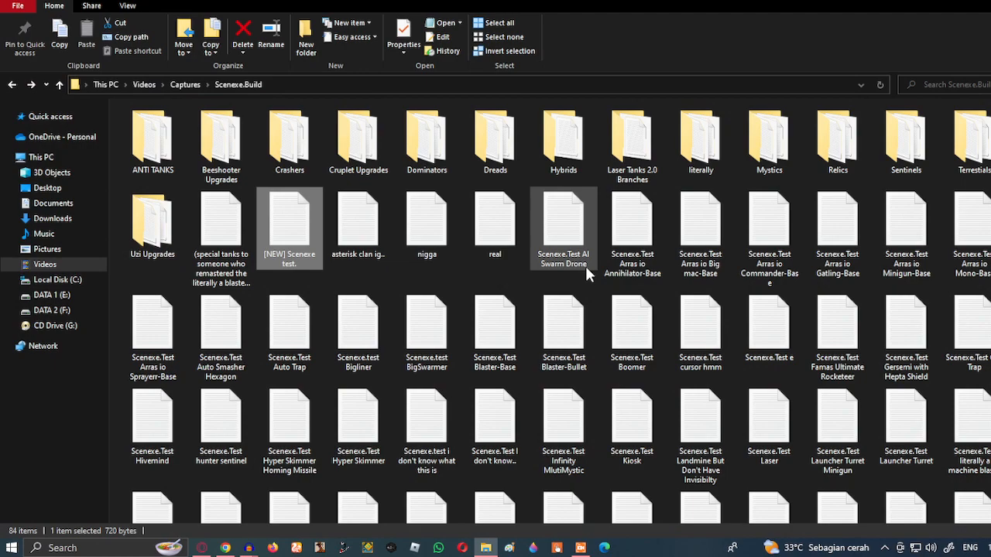
click(569, 249)
key(Return)
key(ctrl+a)
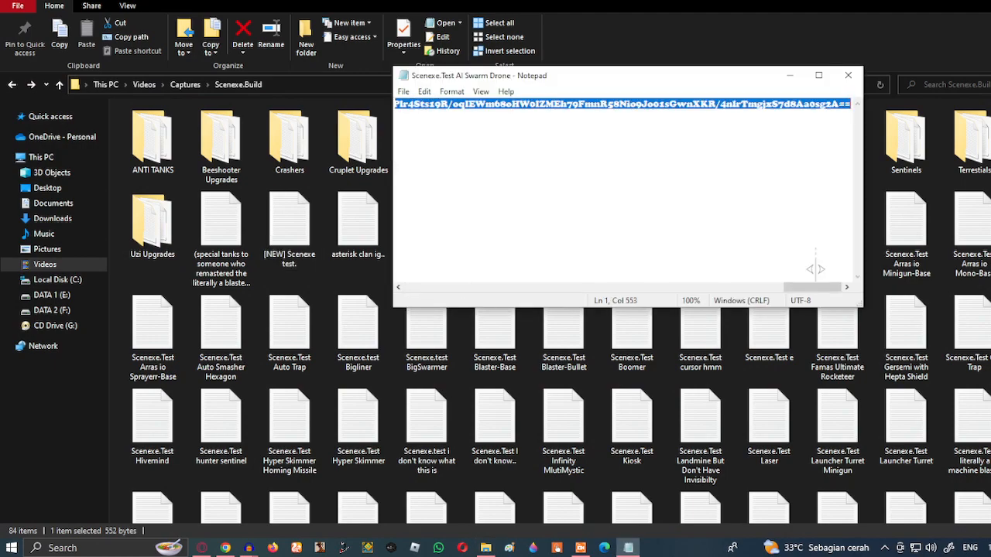
click(848, 75)
key(alt+Tab)
text(A)
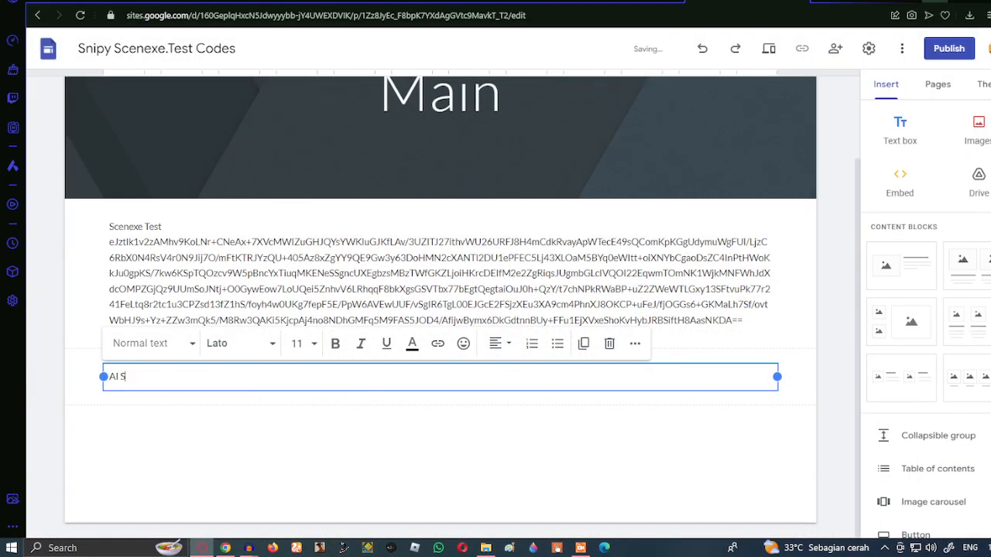
text(I Swarm Drone)
key(Return)
text(eJyFU8FS2zAQ/Zc9G8aGhtY+Qq7IQMKUDsNhE21sTRXJs5JD00z+nbWUOCYw9LbafXp+72m9g7BtCSpYdcZABhtir52FqsgzqFHVFDxUz7sD7DoDt1p5Ck9Q5cf6d6xftQoNVFcZBLR/oNrBApnJjK8LjF0QmsviWzEpr24m15Mf5fdyoB0zFRkYsnVfSlPhGmuKXSF1qFKXDG5j5VsiFcdKe1GwFOxFWZYZtGQpMIZkS5CNc2HOuq6Jo16mpdNGVO1fxp7lIOSSR1/vo/JIMo9WhGiNf2ct00GKj+WUAi1Pn+pa6Xp/54zjiAod29kgdYGeHixy7bUinxLuAvEsHfPh+C/Ip5WhW2pwo3vG4iTrxCrHOsekznl5htkr13Y6pDTJo5VT4ybfv/M+aMv/o60hNKH52ZmgW6Mp6Vs4tZ3GxzsbRGWfgO9wTYw96dlQRN72Ozslake/tjWjIru5ZasMWSjtRPlr4Sts19R/oqlEEWm68oHW0lZMEh79FmnR58Nio9Jo01sGwnXKR/4nlrTmgjxS7d8Aa0sg2A==)
Add a text box headed "Annihilator-Base [arras io]" containing the code copied from the Scenexe.Test Arras io Annihilator-Base file
click(899, 131)
click(486, 547)
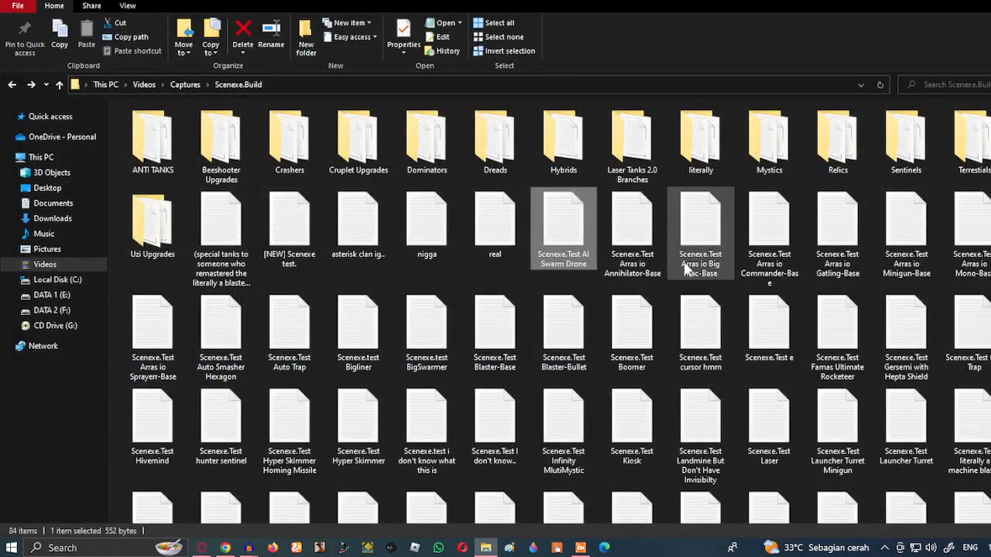
double_click(664, 267)
key(ctrl+a)
key(ctrl+c)
click(848, 76)
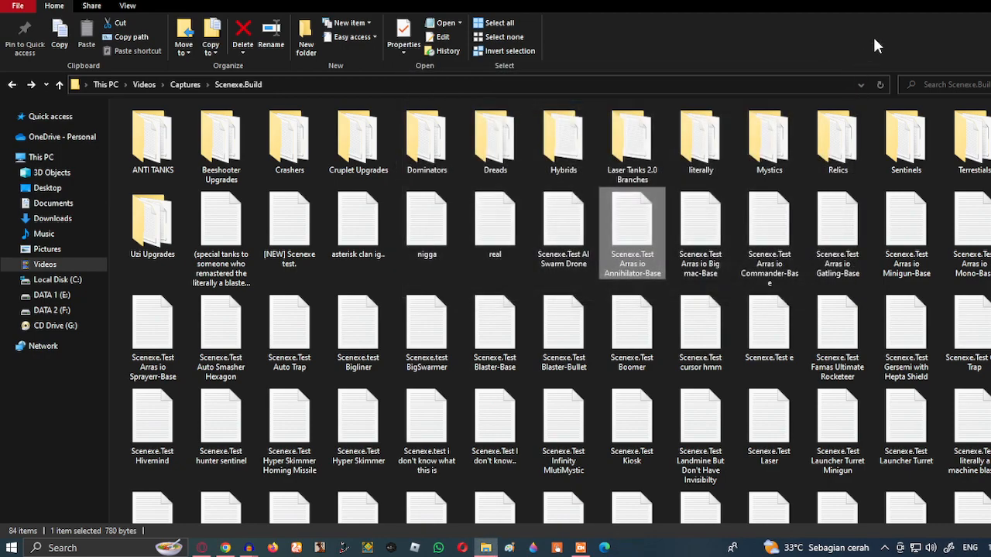
click(907, 2)
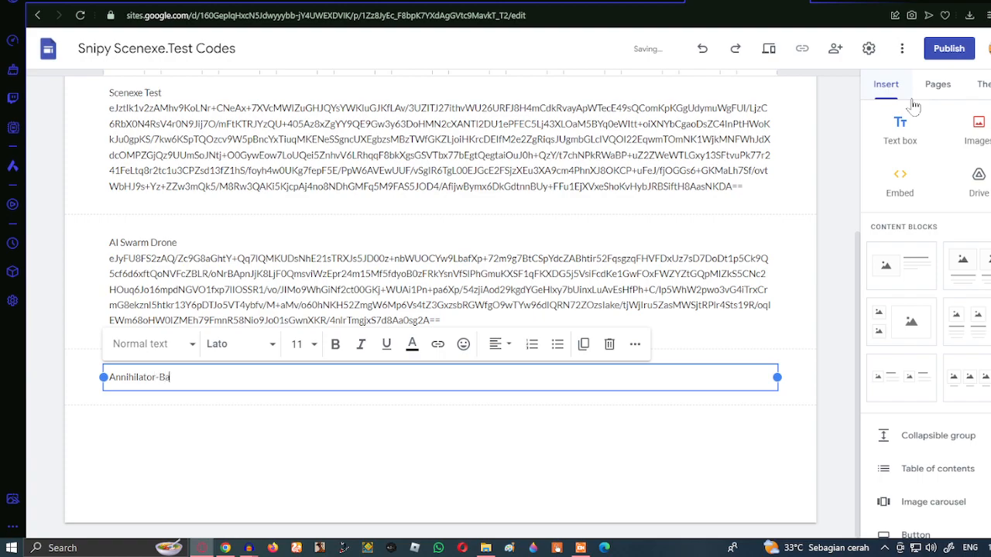
key(Return)
key(ctrl+v)
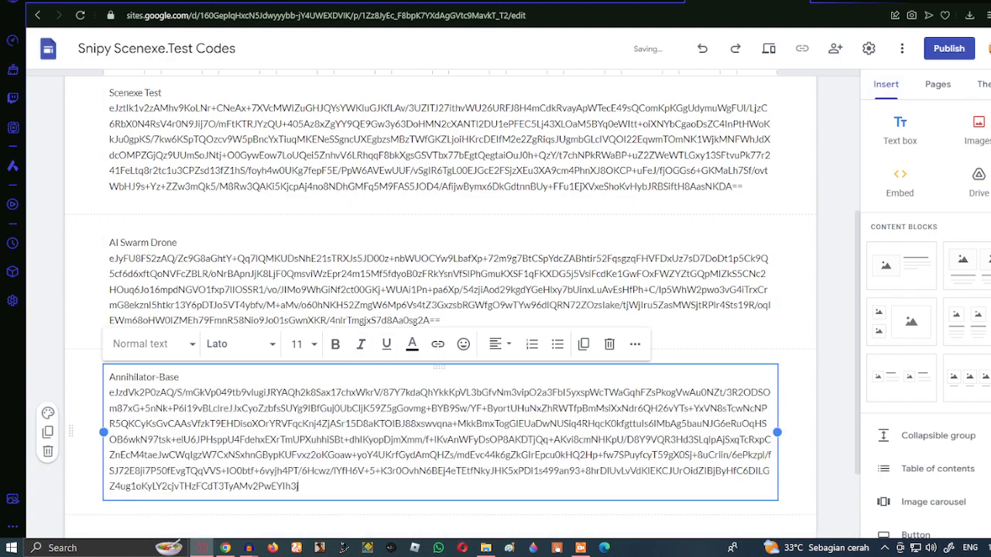
scroll(441, 310, down, 2)
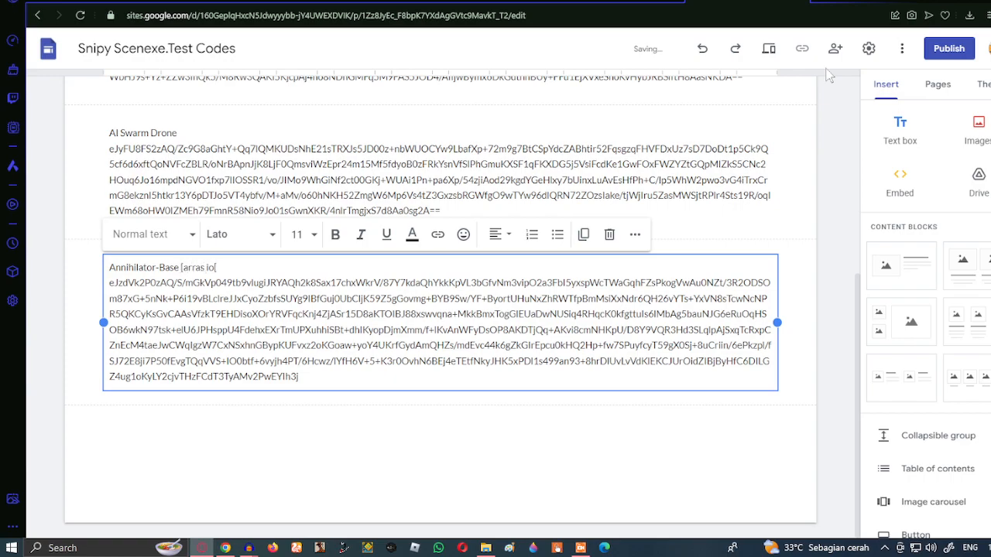
Add a text box headed "Arras io Big mac" containing the code copied from the Scenexe.Test Arras io Big mac-Base file
click(896, 130)
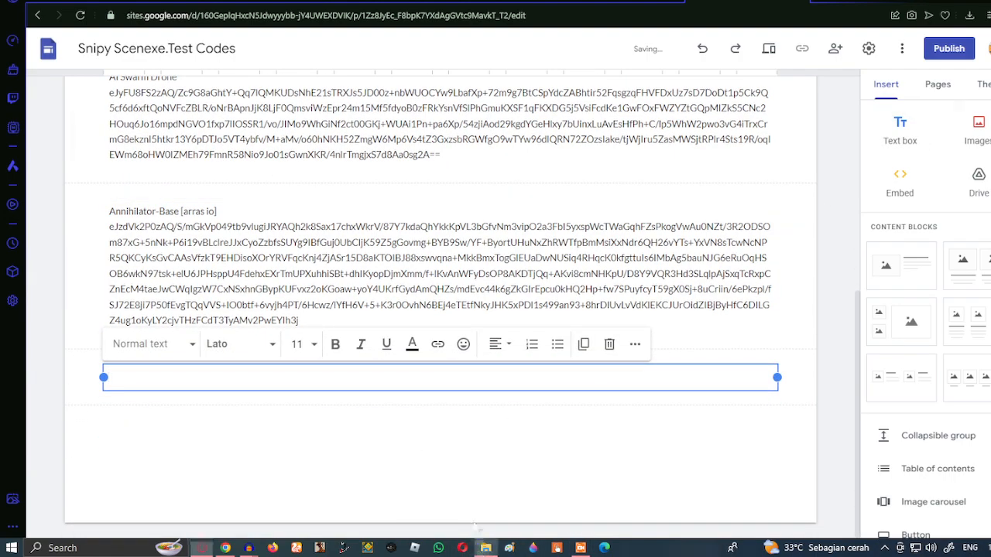
click(485, 547)
click(41, 158)
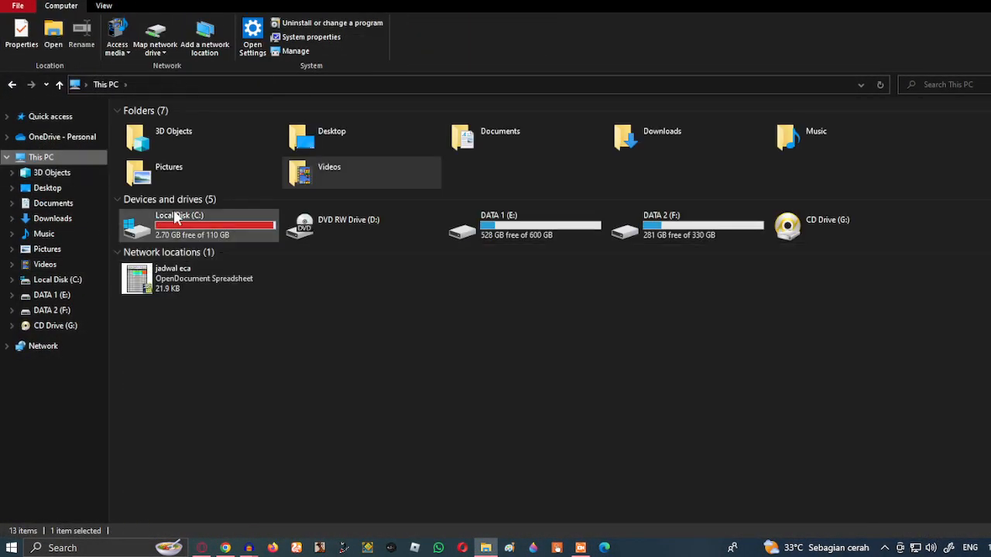
click(11, 84)
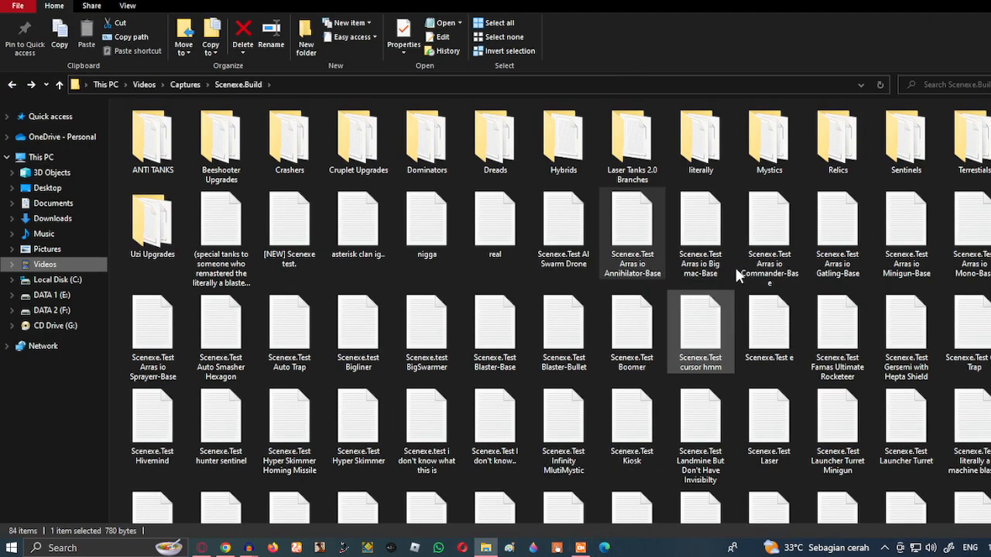
double_click(701, 229)
key(ctrl+a)
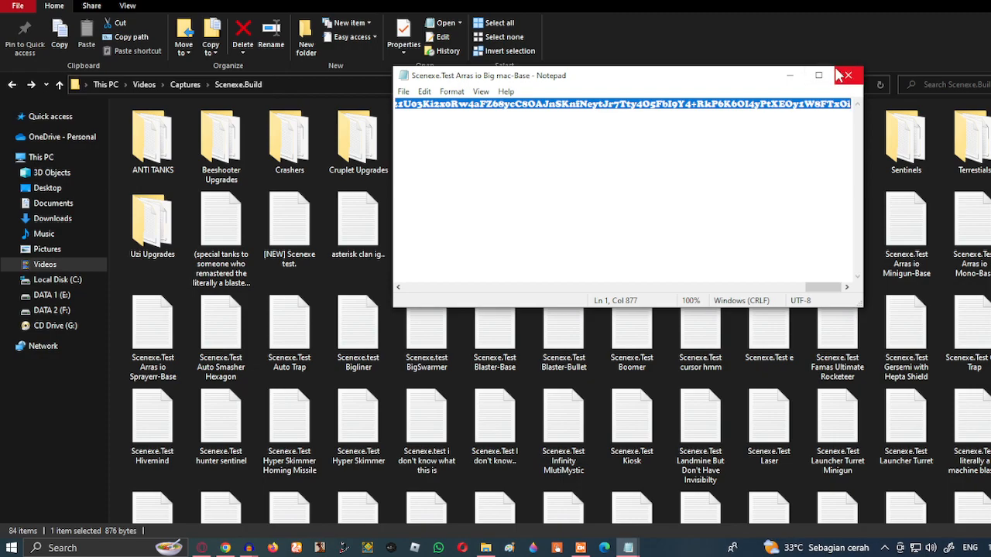
click(842, 76)
click(990, 1)
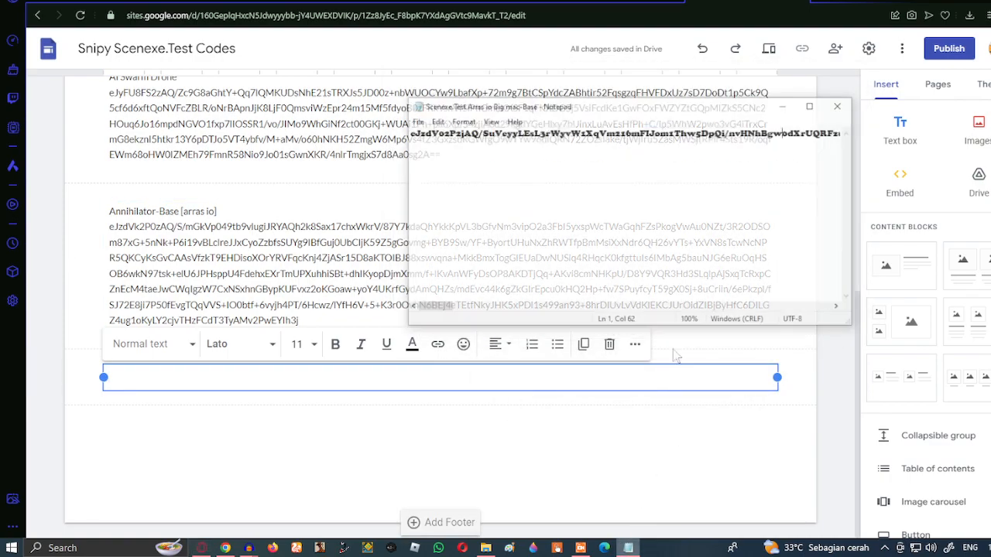
key(ctrl+a)
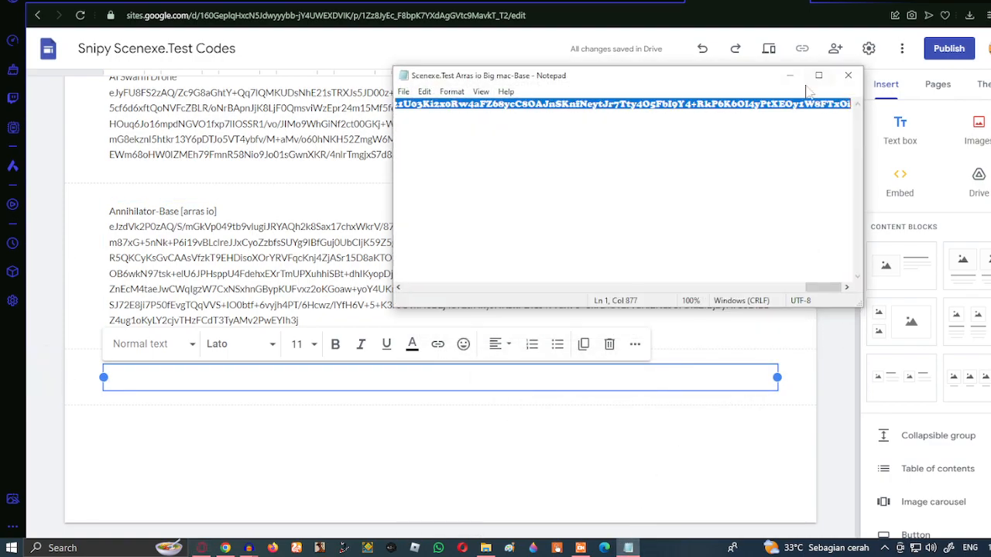
click(789, 75)
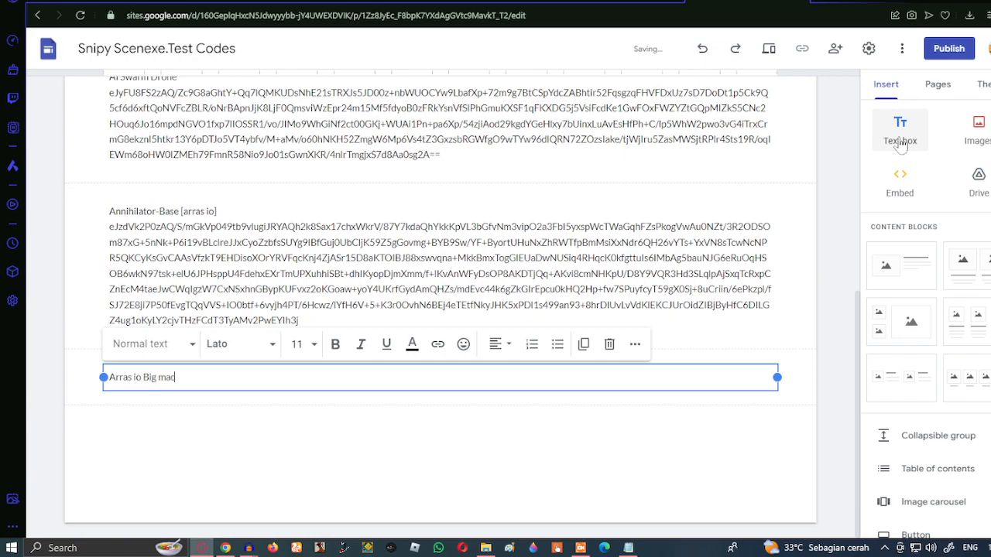
key(Return)
key(ctrl+v)
Add a text box headed "Arras io Commander" containing the code copied from the Scenexe.Test Arras io Commander-Base file
click(900, 143)
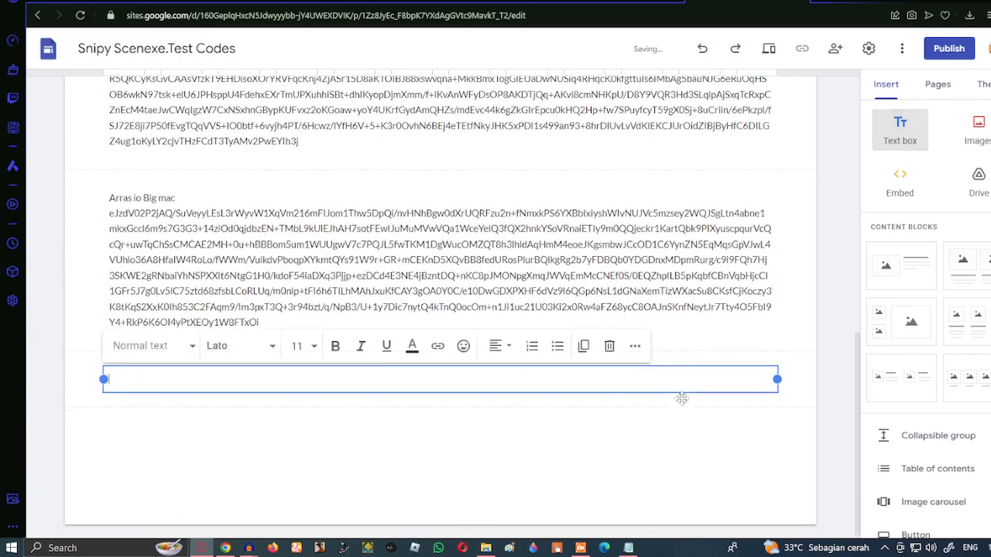
click(486, 548)
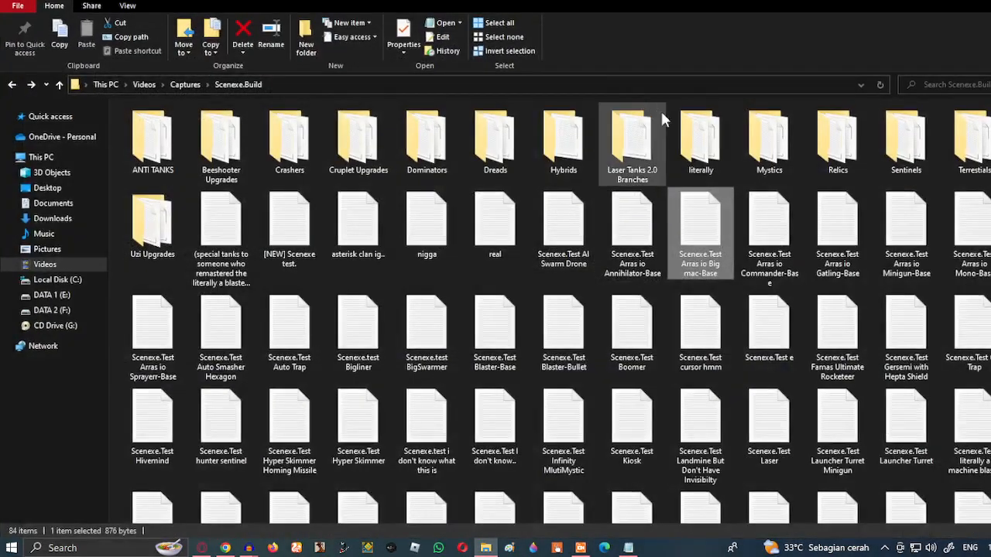
double_click(752, 215)
key(ctrl+a)
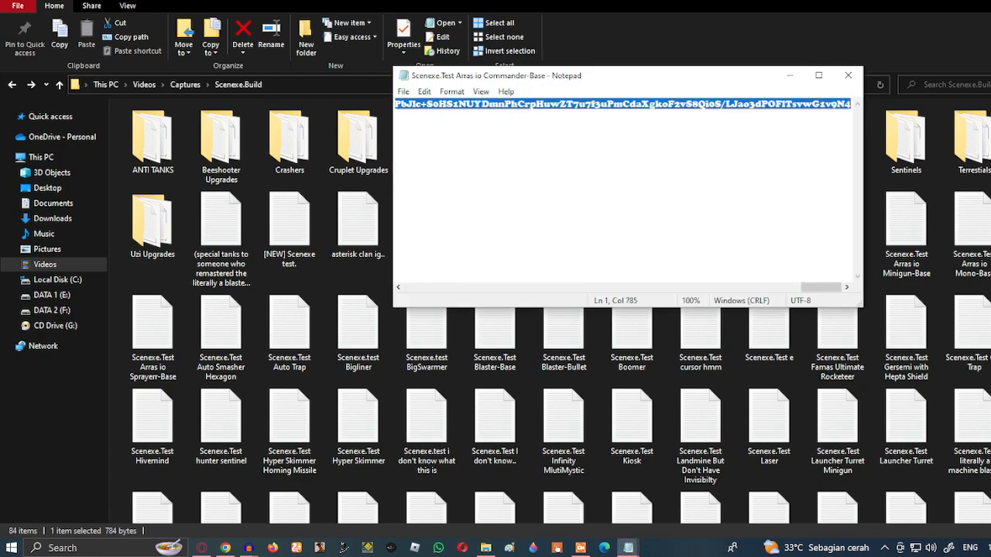
click(852, 75)
key(alt+Tab)
text(Arras)
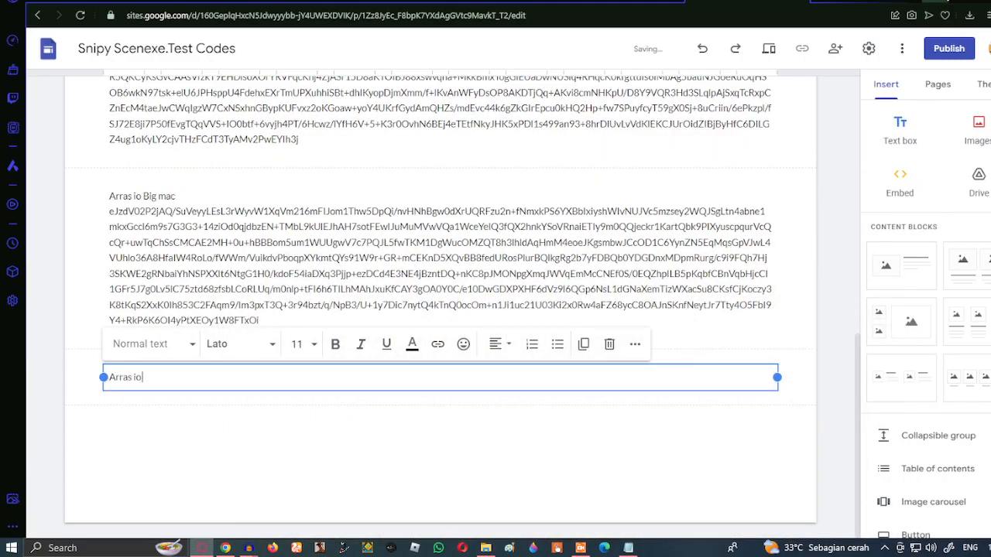
text( io Commander)
key(Return)
key(ctrl+v)
Add a text box headed "Arras io Gatling" containing the code copied from the Scenexe.Test Arras io Gatling-Base file
click(900, 133)
key(alt+Tab)
double_click(837, 221)
key(ctrl+a)
click(848, 75)
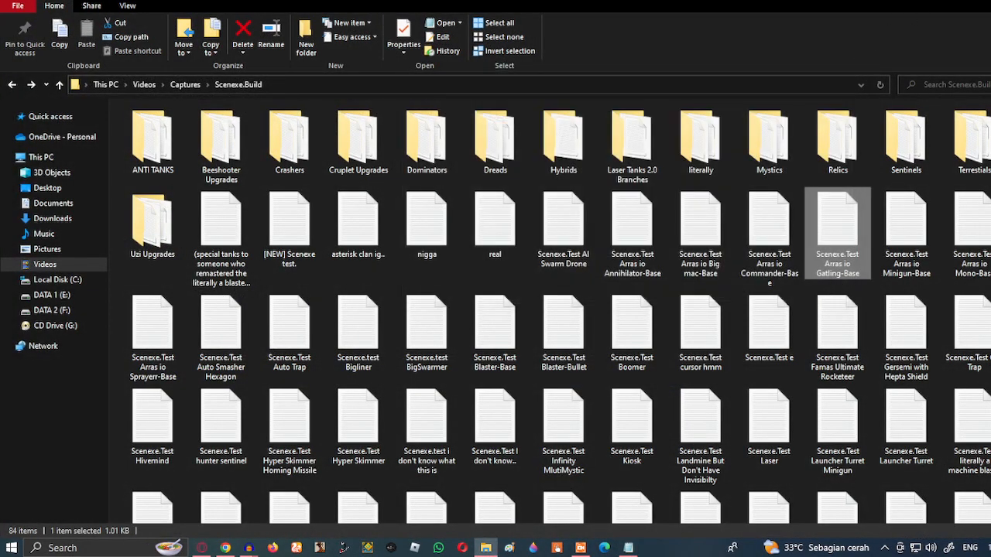
key(alt+Tab)
text(Ar)
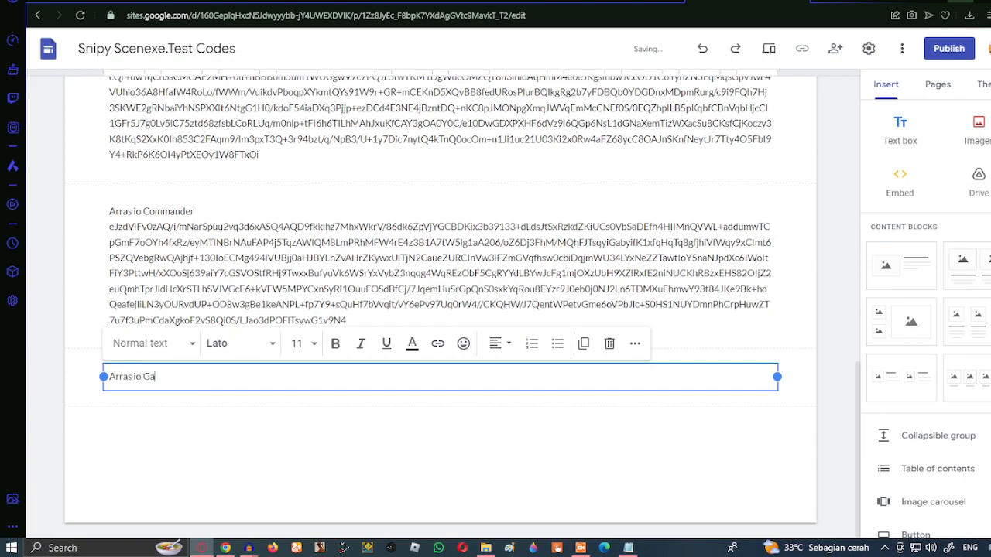
key(Return)
key(ctrl+v)
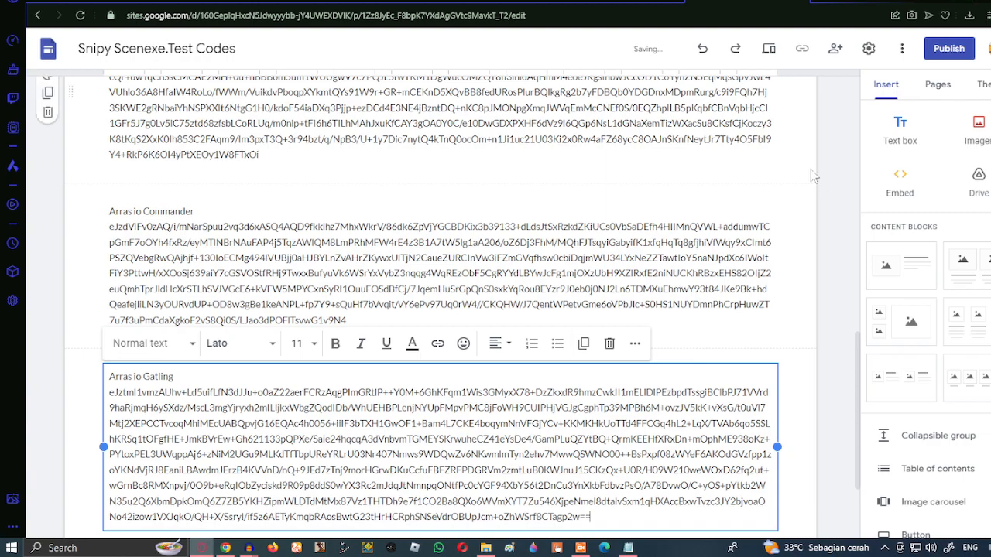
Add a text box headed "Arras io Minigun" with the code from the Arras io Minigun-Base file, plus an empty text box beneath it
click(907, 127)
key(alt+Tab)
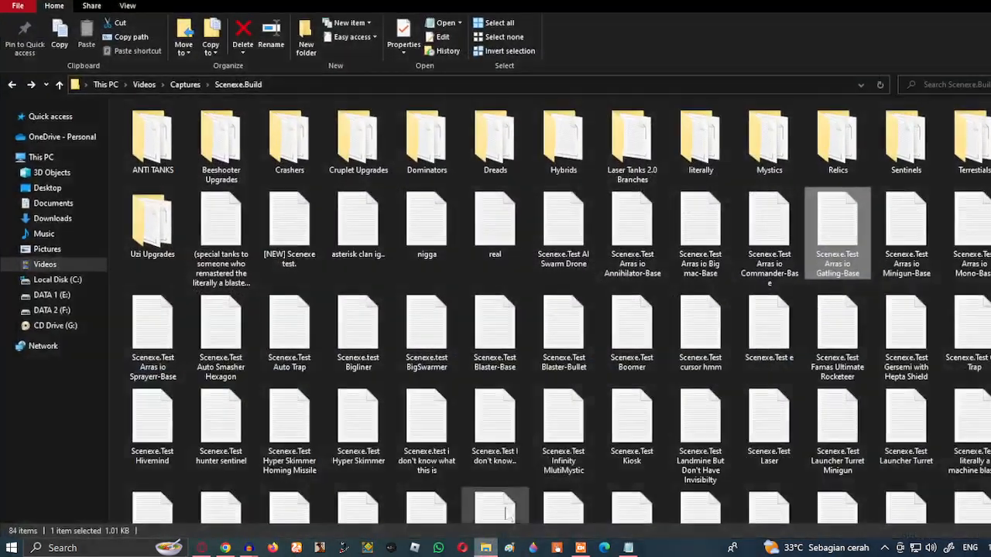
double_click(906, 225)
key(ctrl+a)
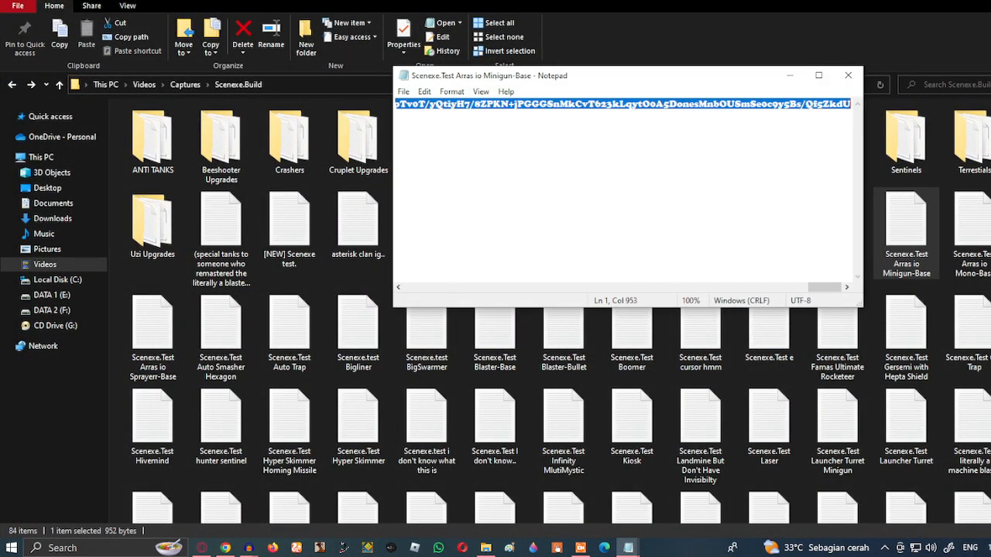
click(849, 76)
click(627, 548)
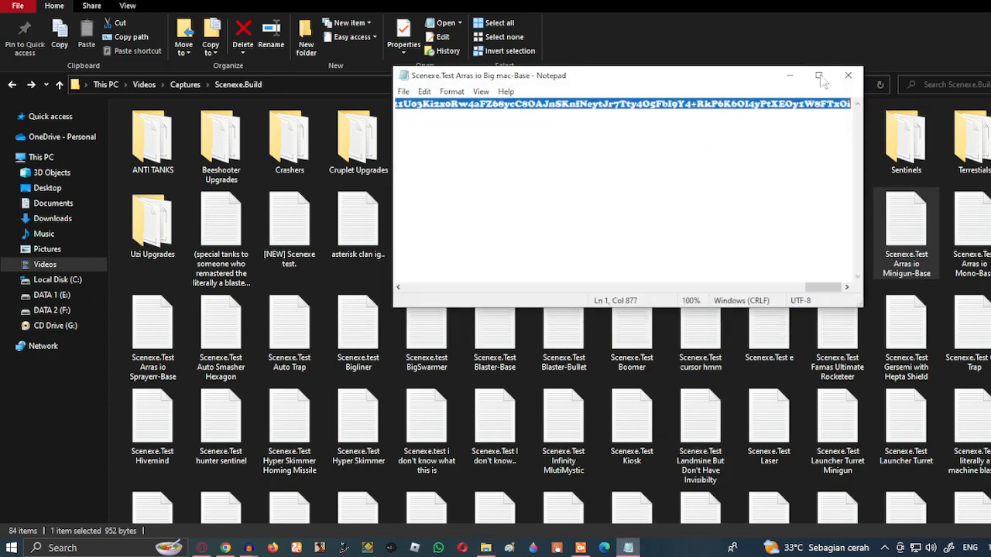
click(847, 76)
click(944, 2)
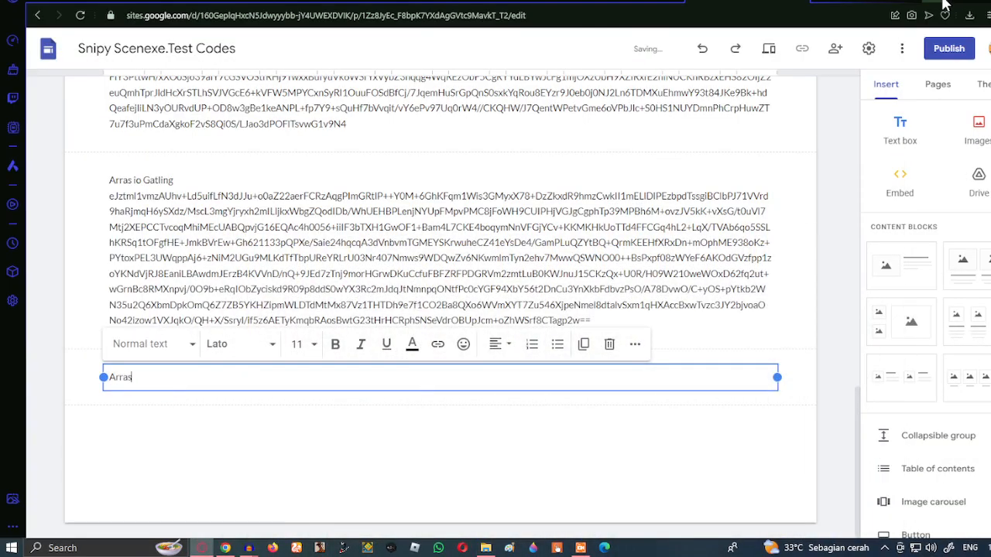
key(Return)
key(ctrl+v)
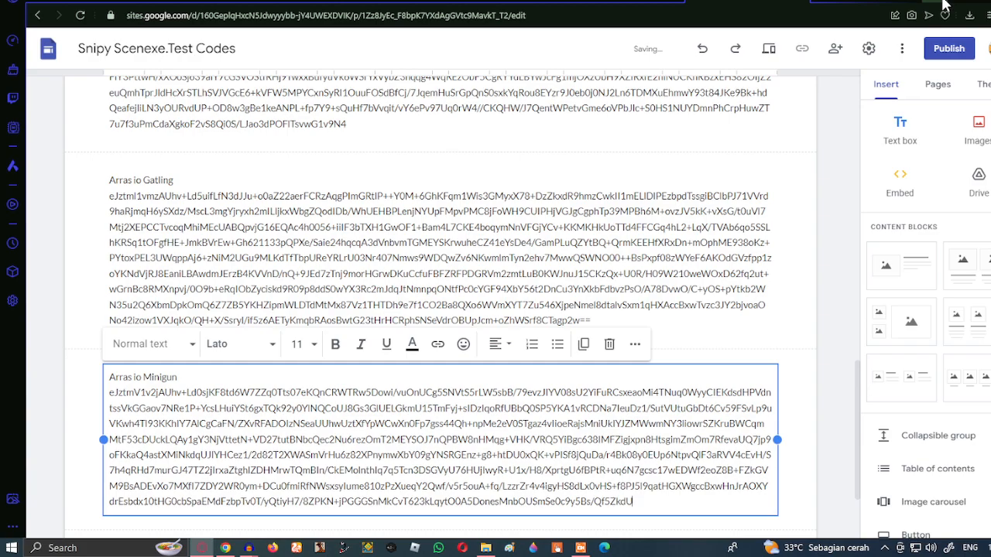
click(899, 131)
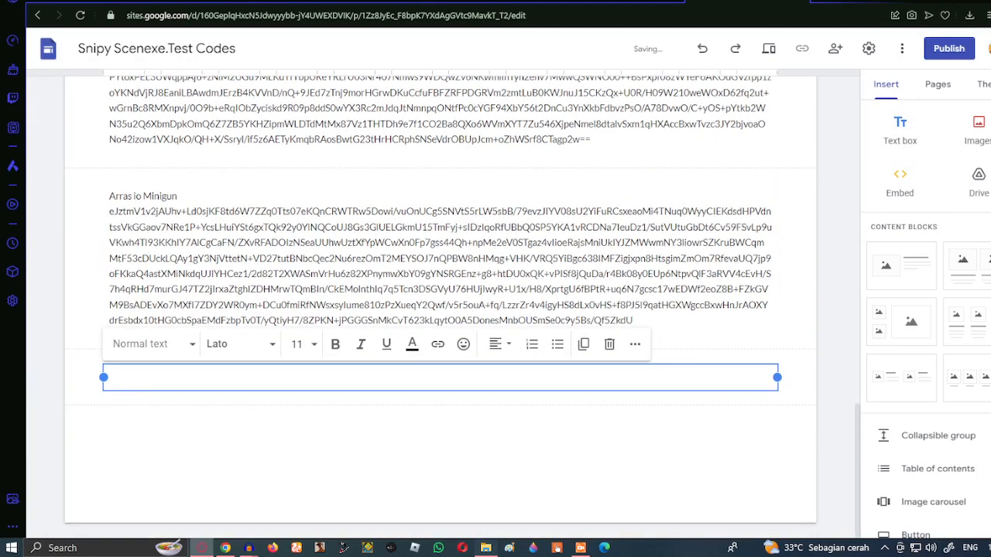
Delete the four 2024-01-03 recordings from the Videos folder and return to the Scenexe.Build folder
click(485, 548)
click(45, 264)
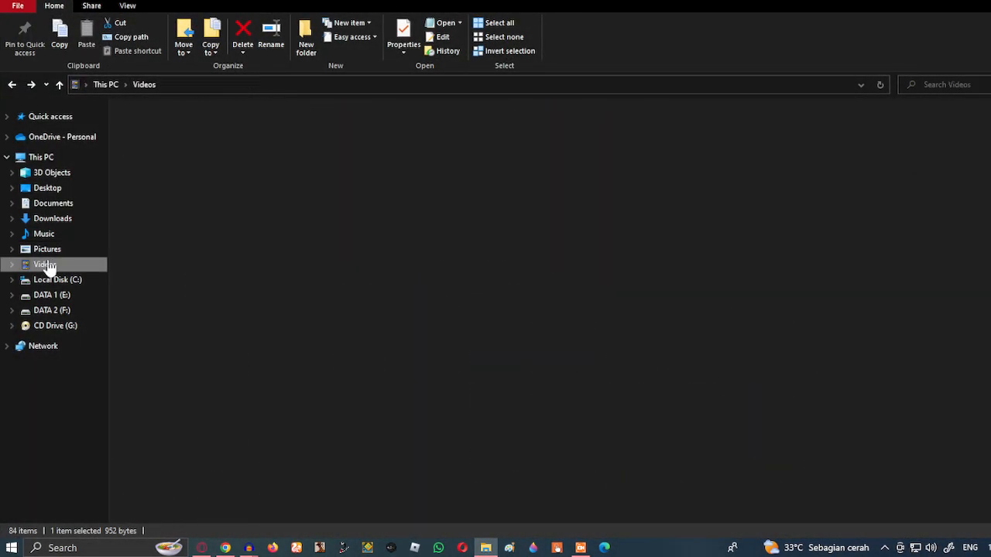
drag(293, 229, 492, 126)
right_click(493, 126)
click(343, 446)
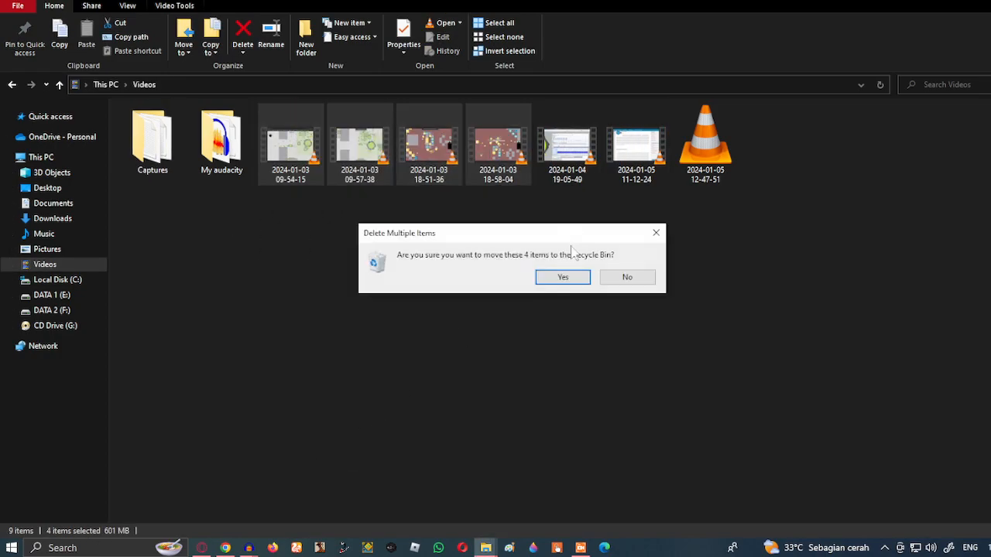
click(563, 277)
click(12, 84)
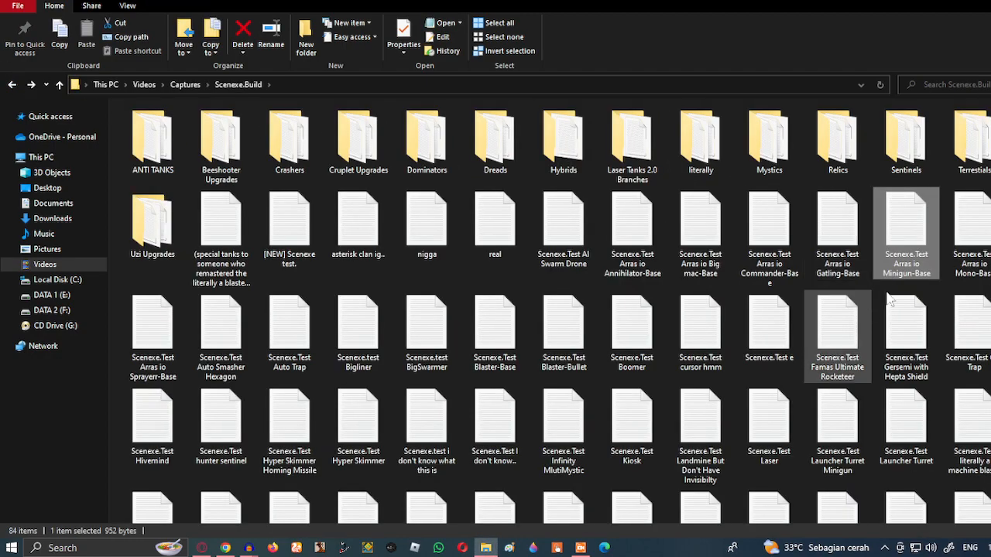
Fill the empty text box with the heading "Arras io Mono" and the code copied from the Scenexe.Test Arras io Mono-Base file
click(968, 2)
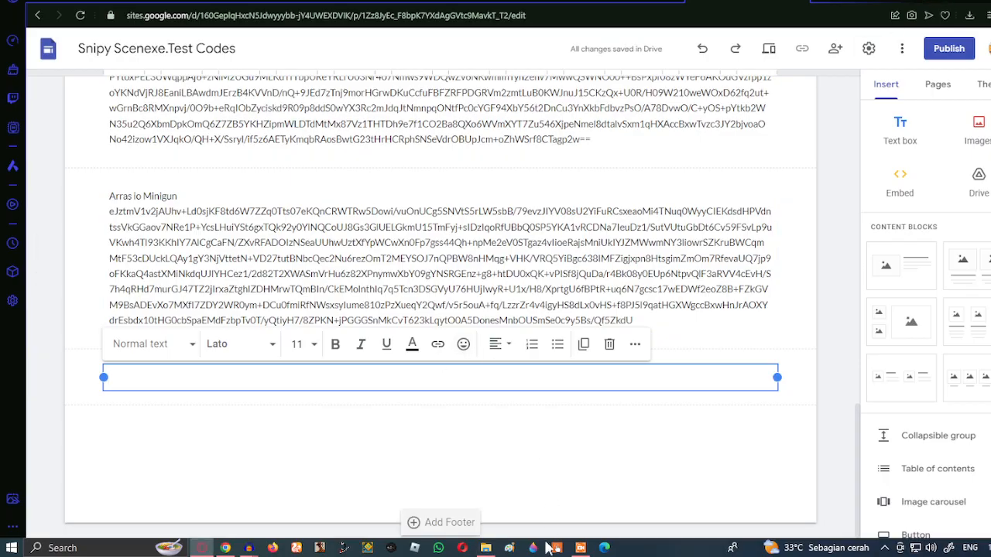
click(486, 548)
double_click(977, 209)
key(ctrl+a)
click(848, 77)
click(938, 3)
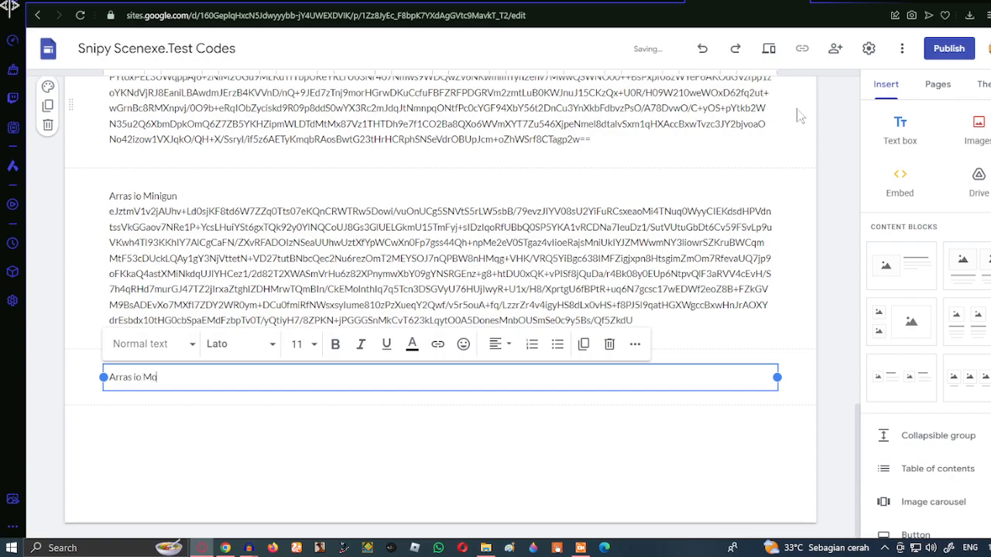
key(Return)
key(ctrl+v)
Add a text box headed "Arras io Sprayer Base" containing the code copied from the Scenexe.Test Arras io Sprayerr-Base file
click(900, 128)
click(486, 548)
double_click(153, 329)
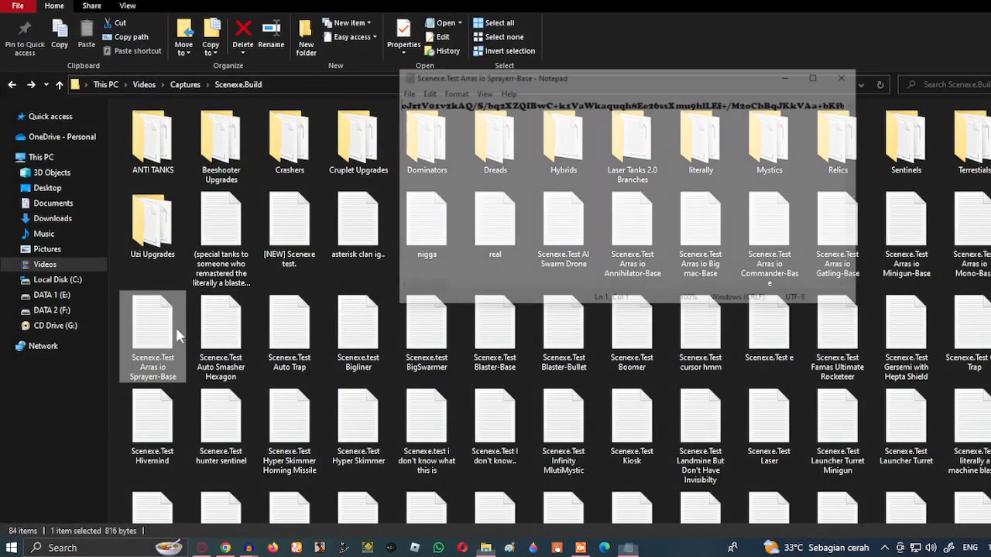
key(ctrl+a)
click(848, 76)
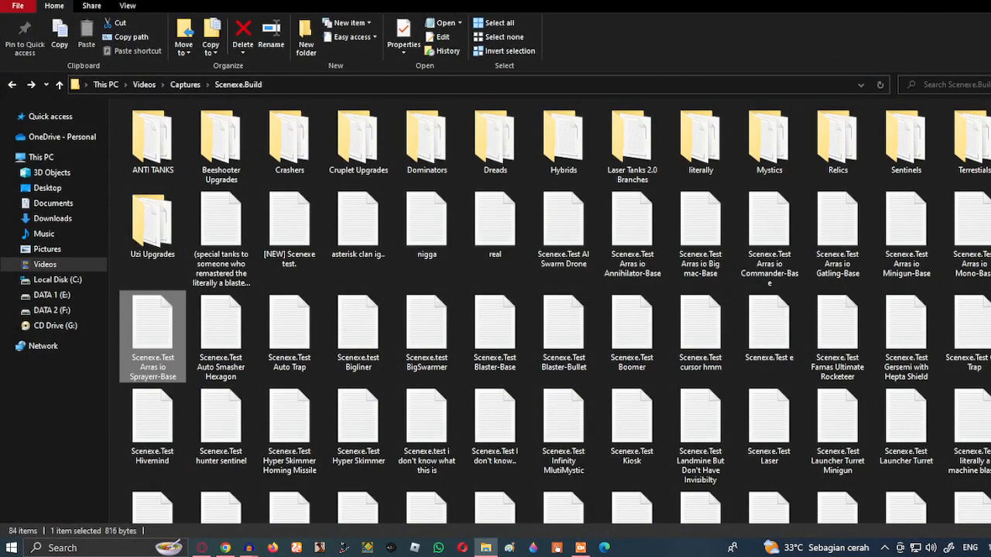
click(958, 1)
text(Arras io Spra)
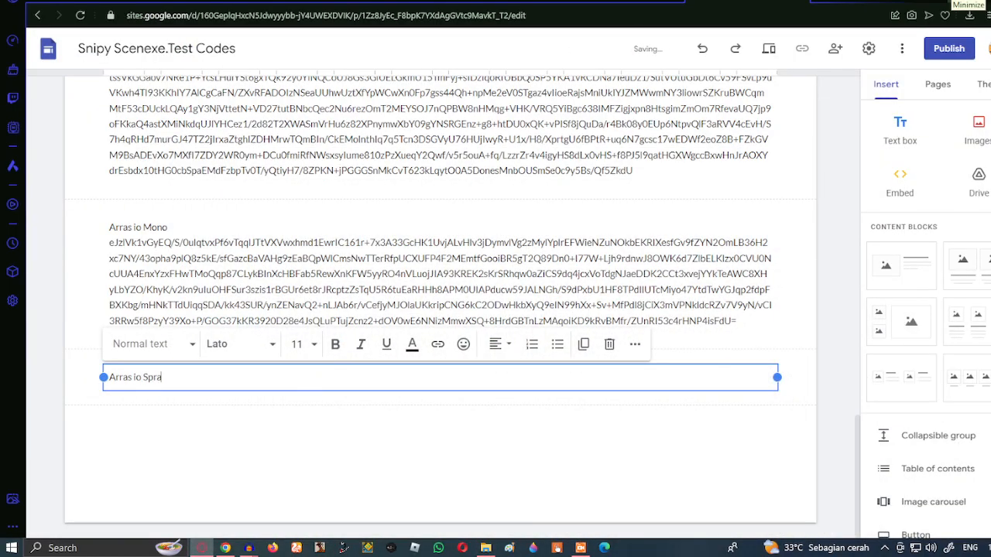
text(yer Base)
key(Return)
key(ctrl+v)
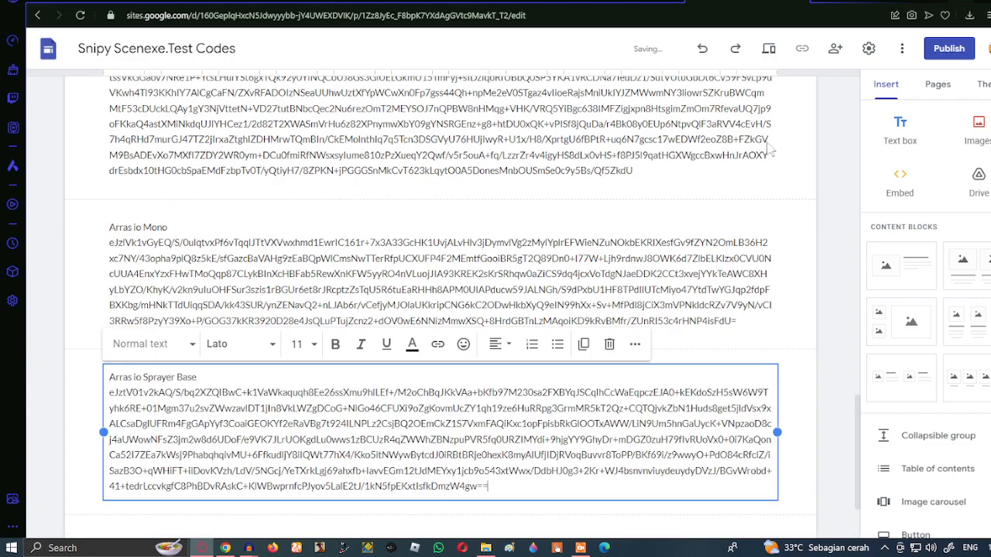
Add a text box headed "Auto Smasher Hexagon" containing the code copied from the Scenexe.Test Auto Smasher Hexagon file
click(900, 127)
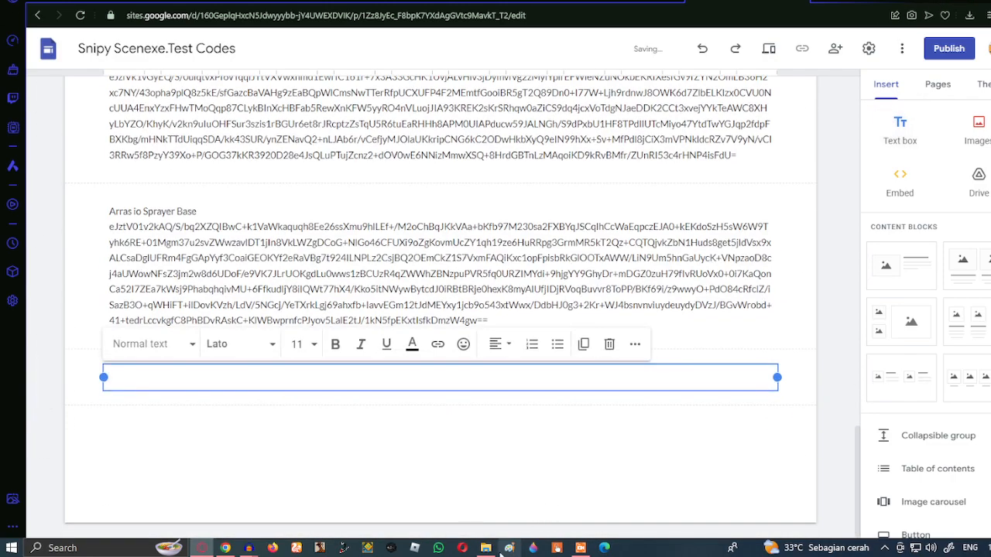
click(488, 548)
double_click(221, 333)
key(ctrl+a)
click(843, 76)
click(958, 0)
text(Aut)
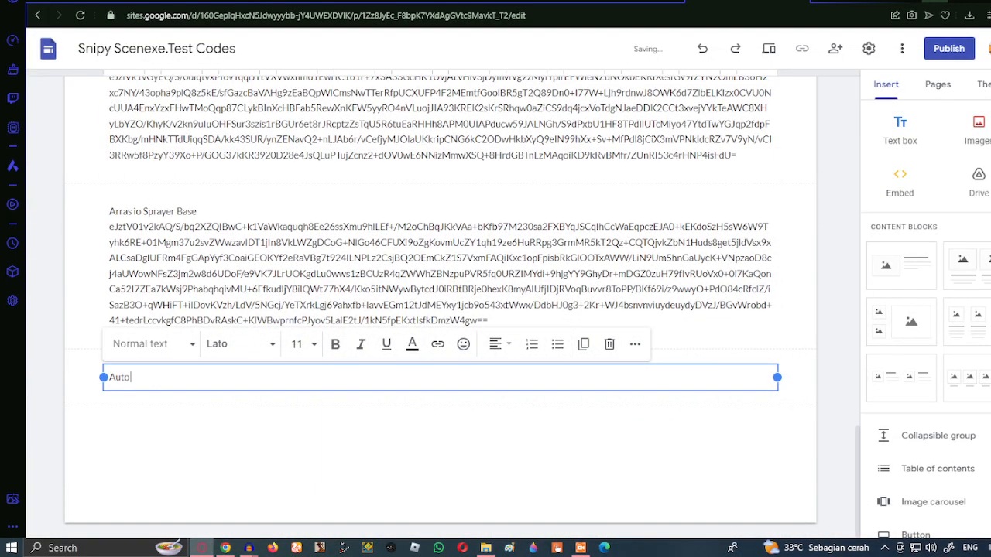
text(o Smasher Hexagon)
key(Return)
key(ctrl+v)
Add a text box headed "Auto Trap" containing the code copied from the Scenexe.Test Auto Trap file, and insert another empty text box
click(900, 128)
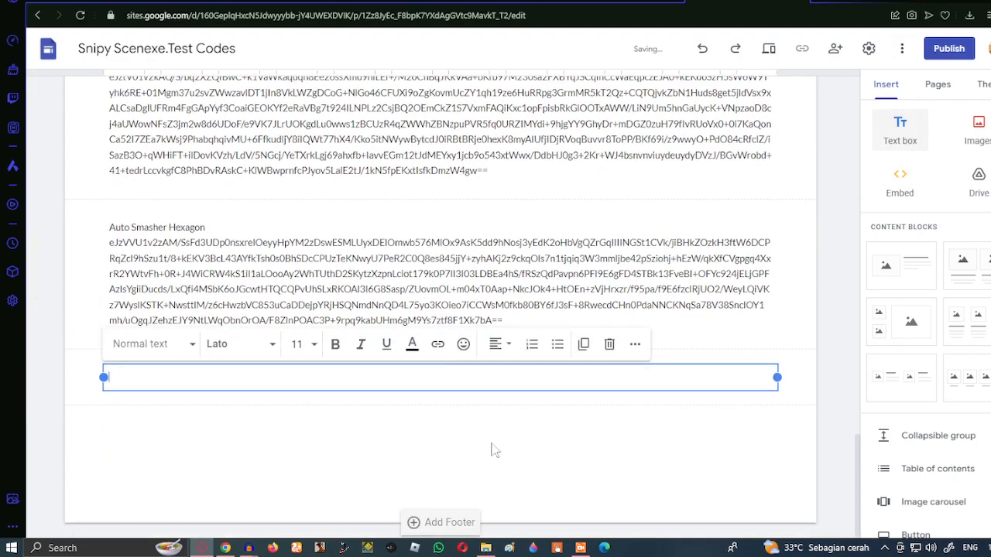
click(486, 548)
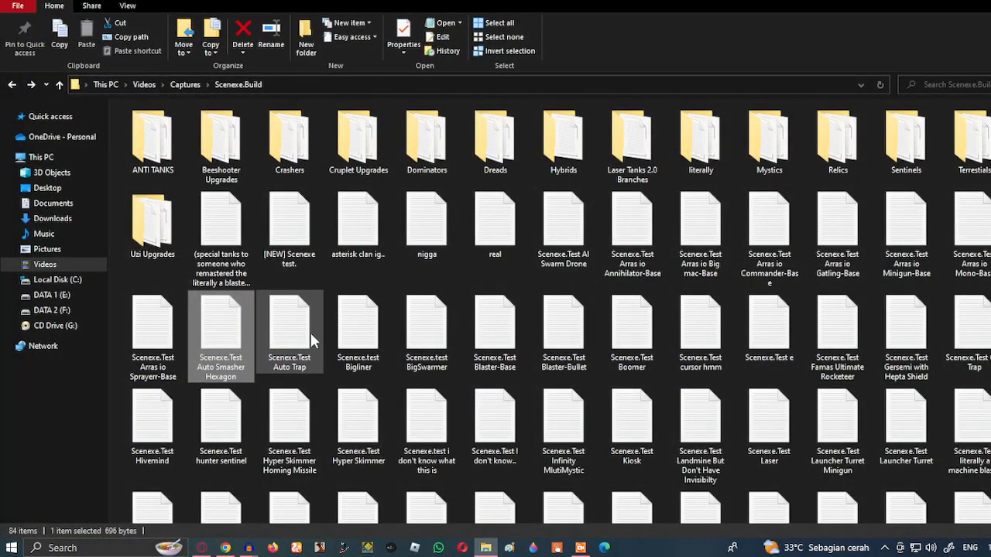
double_click(310, 355)
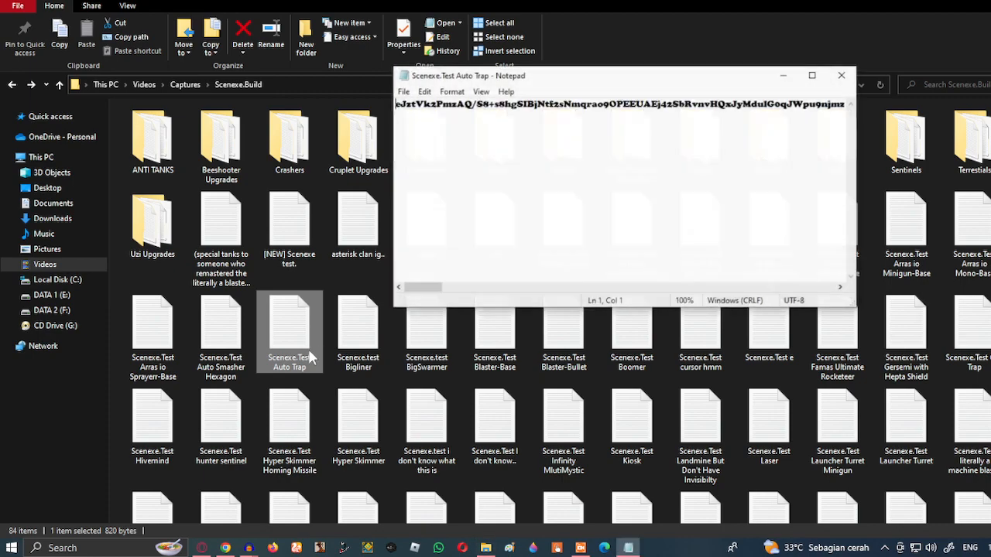
key(ctrl+a)
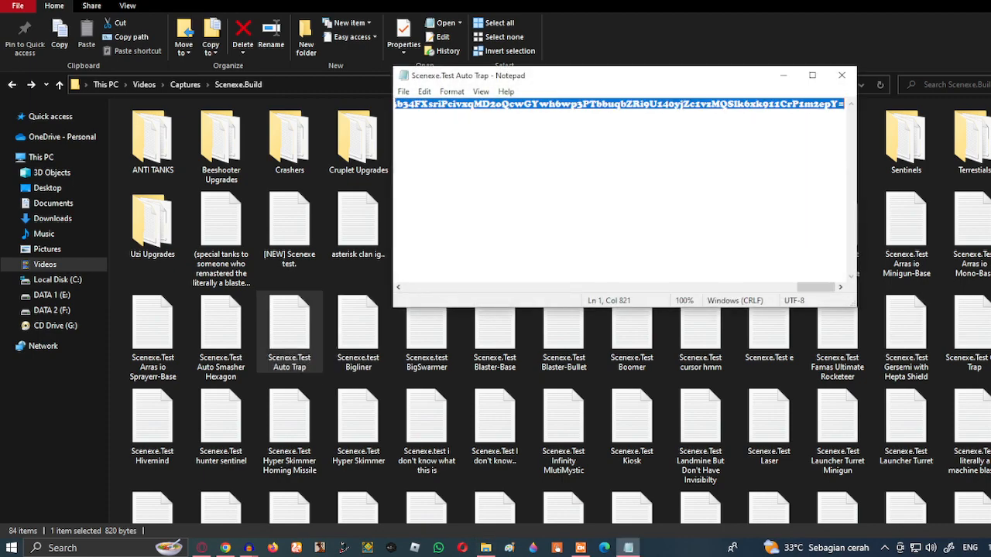
click(784, 75)
click(631, 550)
click(843, 75)
click(946, 1)
text(Auto)
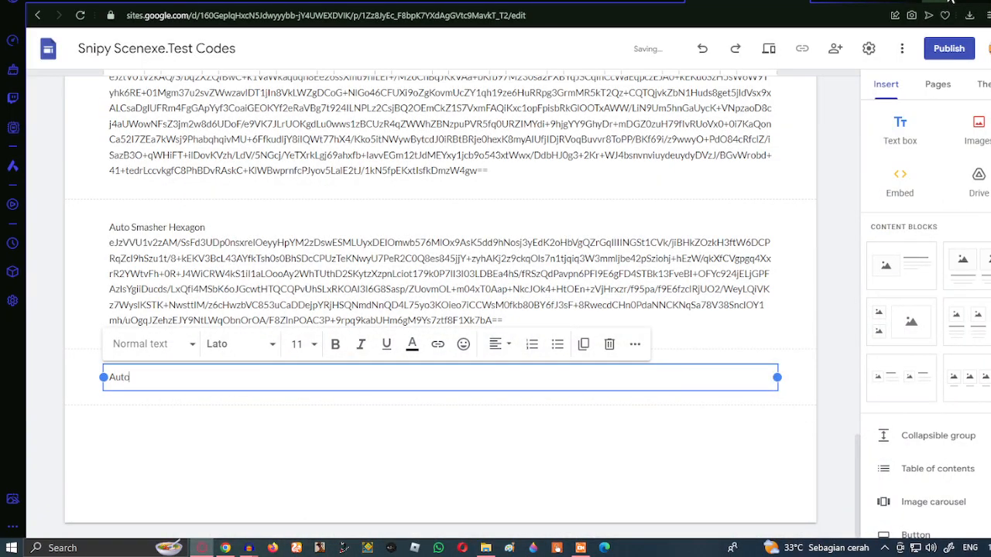
text( Trap)
key(Return)
key(ctrl+v)
click(899, 130)
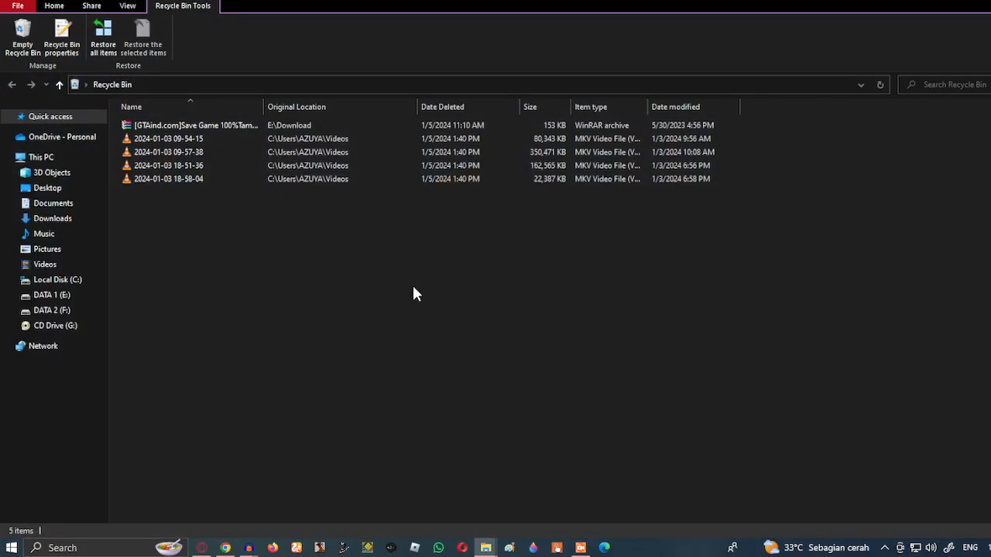
Empty the Recycle Bin and return to the site editor
right_click(279, 288)
click(325, 400)
click(569, 277)
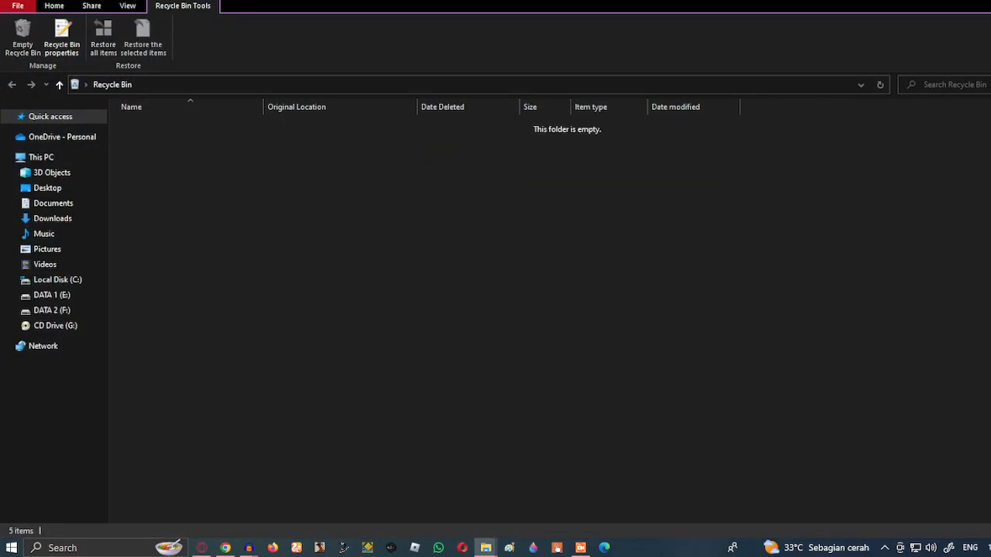
click(203, 550)
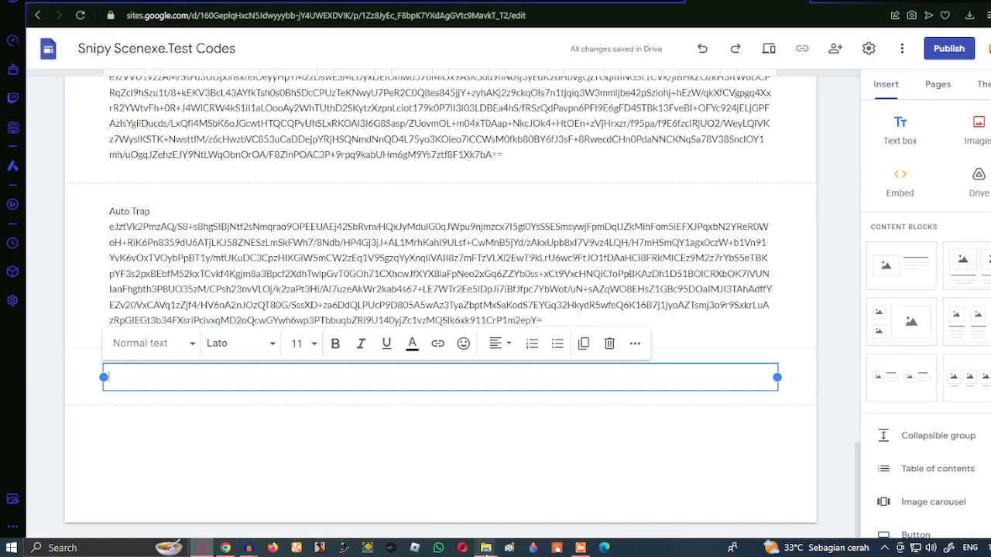
Fill the empty text box with the heading "Biglienr" and the code copied from the Scenexe.test Bigliner file
mouse_move(485, 548)
click(610, 453)
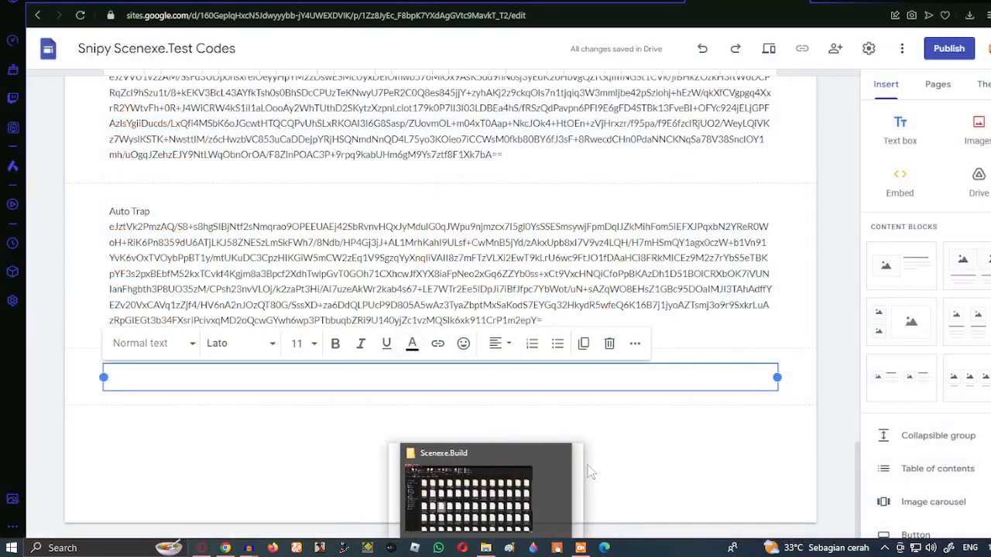
click(485, 548)
double_click(357, 329)
key(ctrl+a)
click(842, 76)
click(943, 1)
text(B)
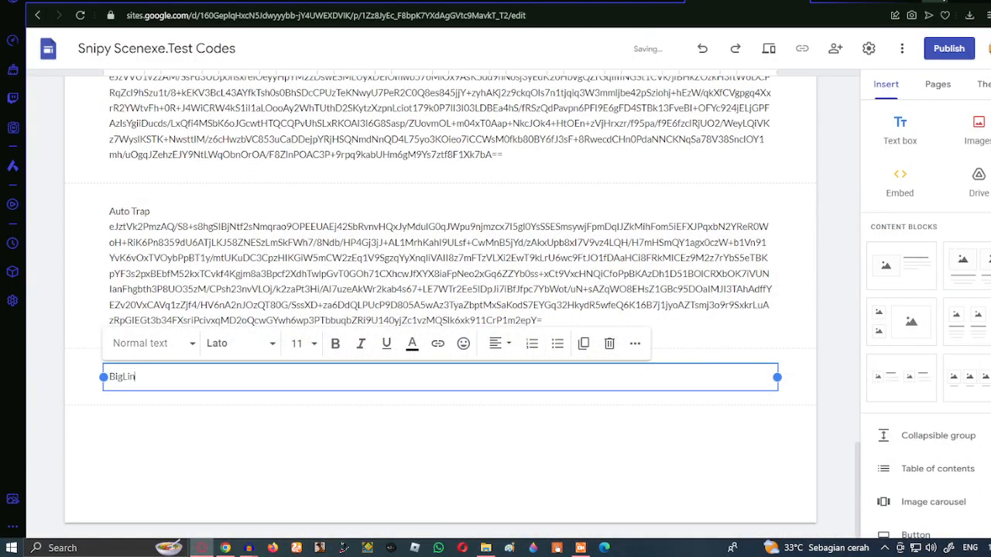
text(iglienr)
key(Return)
key(ctrl+v)
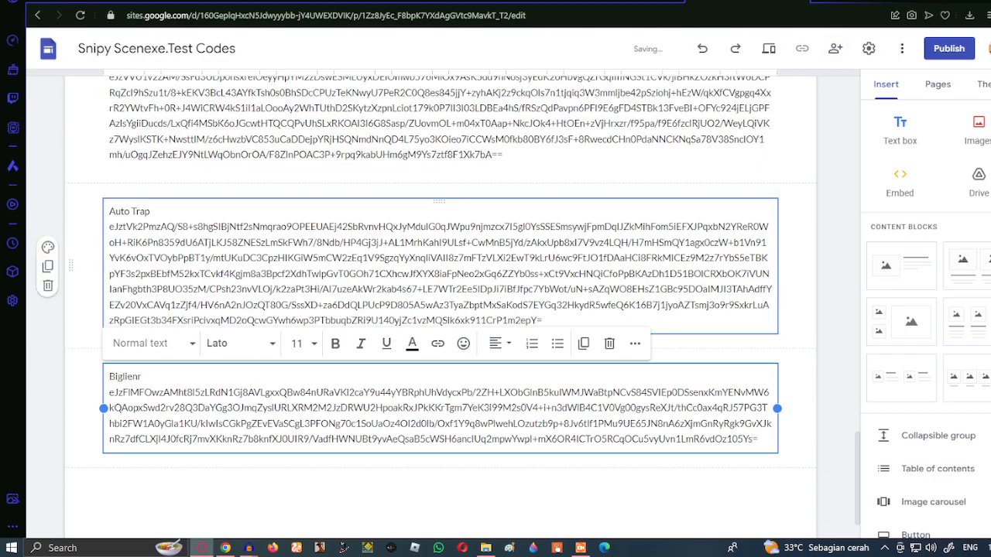
Add a text box headed "BigSwarmer" containing the code copied from the Scenexe.test BigSwarmer file
scroll(298, 341, down, 1)
click(905, 147)
click(485, 548)
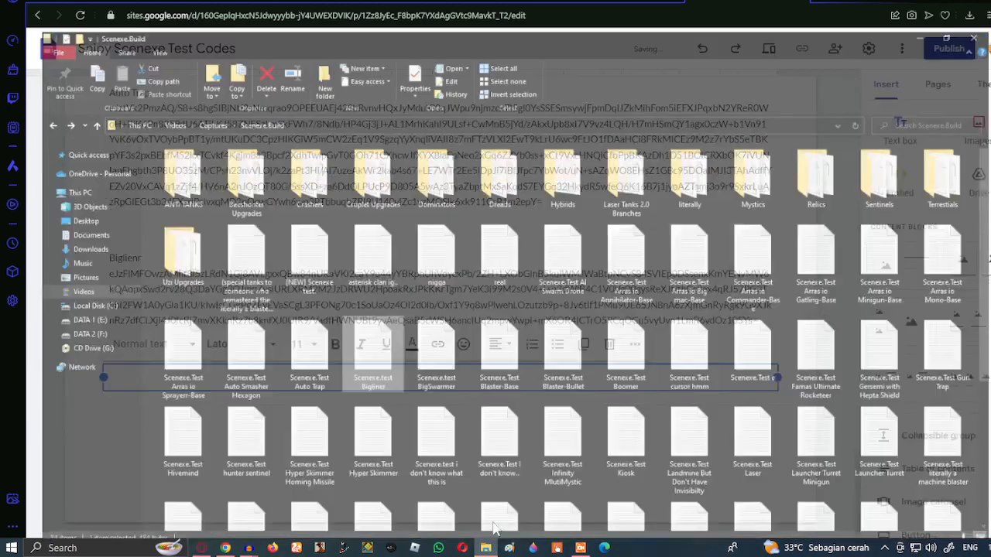
double_click(452, 308)
key(ctrl+a)
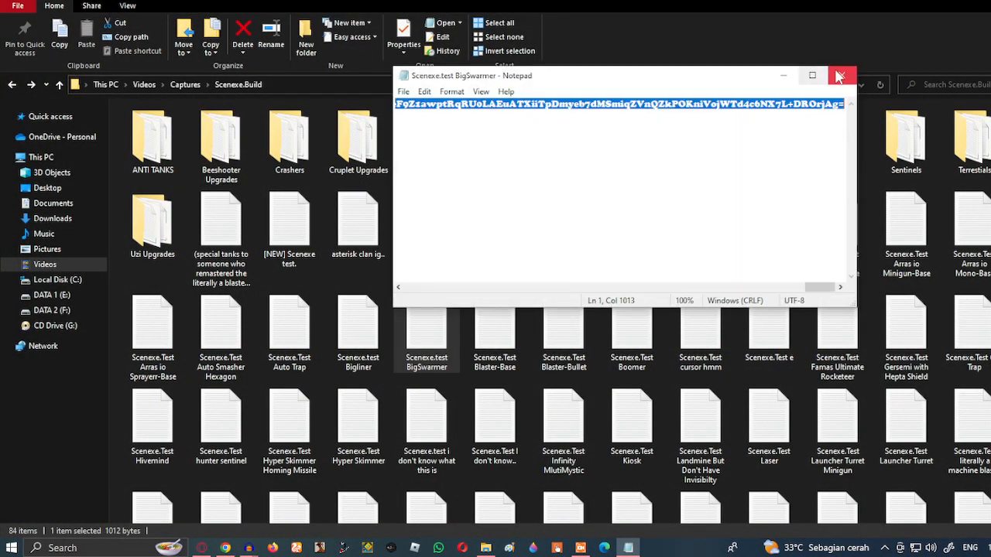
click(841, 75)
click(940, 1)
text(BigSwarmer)
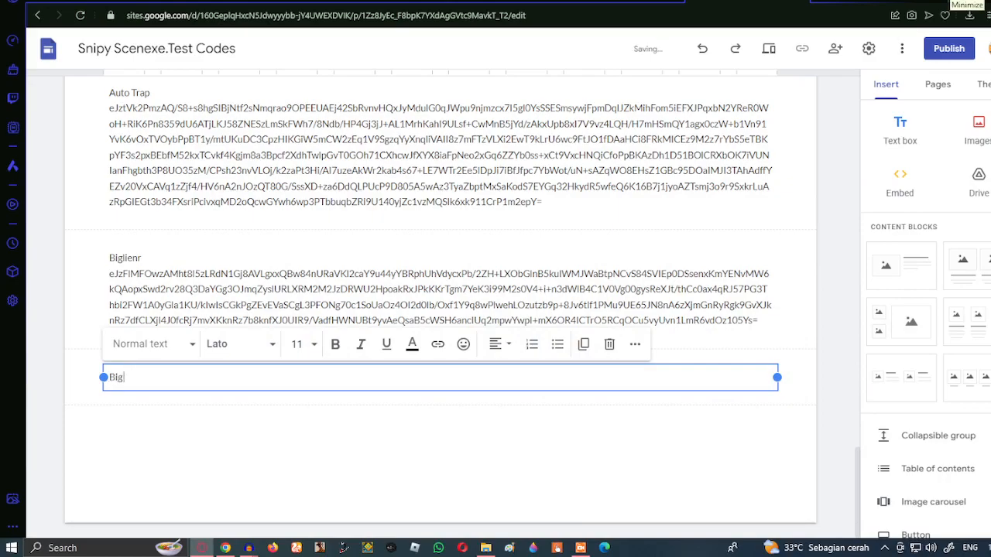
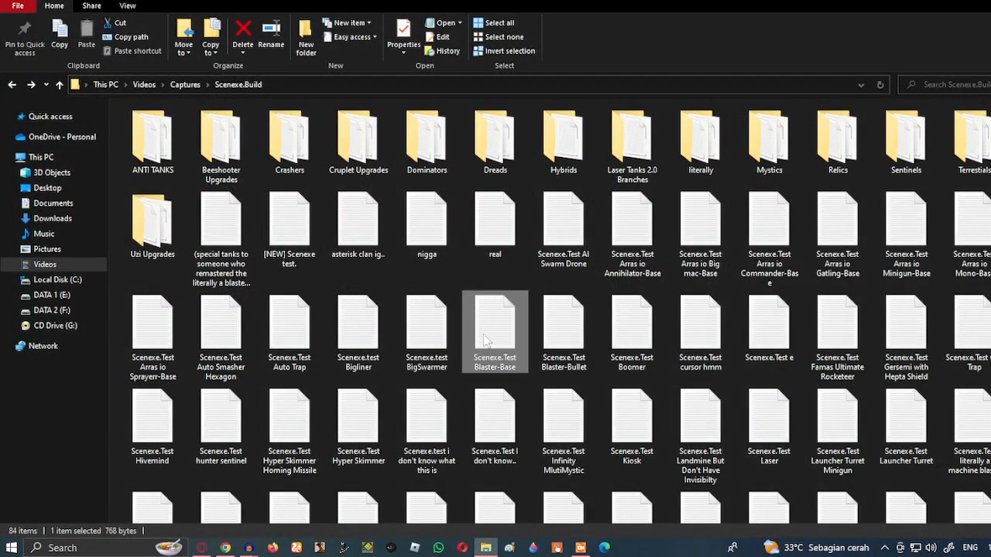
Add a text box headed "Blaster" containing the code copied from the Scenexe.Test Blaster-Base file
click(628, 548)
key(ctrl+a)
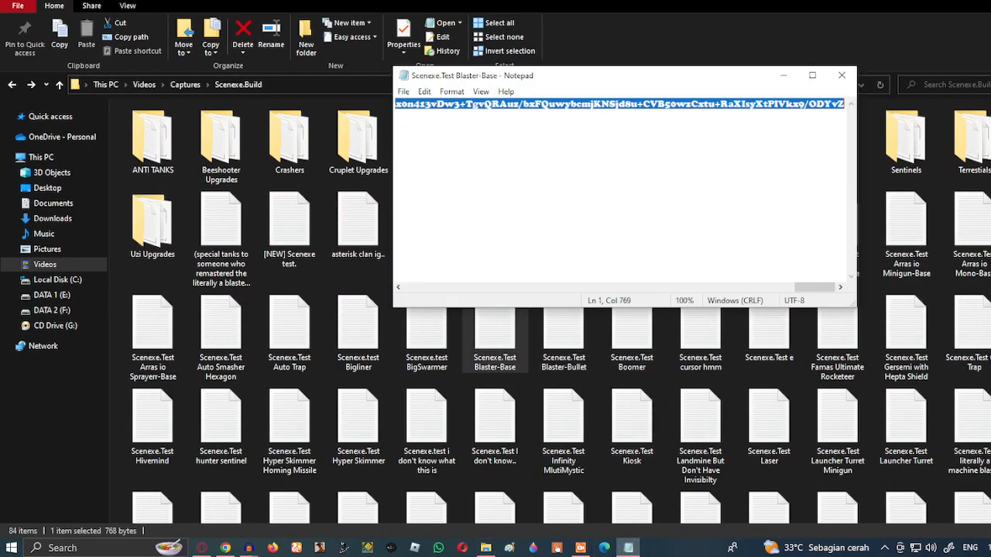
click(843, 75)
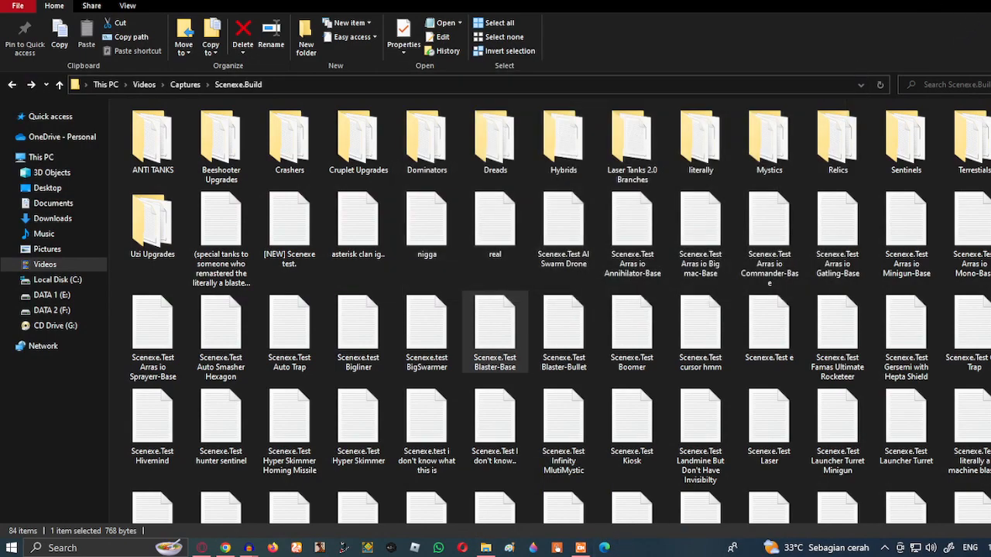
click(950, 1)
text(Blast)
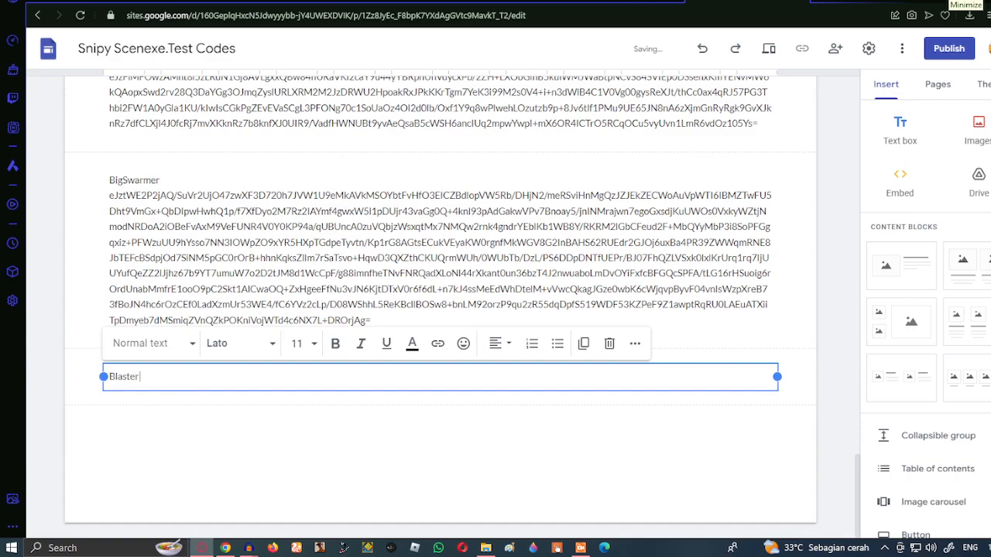
text(er)
key(Return)
key(ctrl+v)
scroll(835, 264, down, 3)
Add a text box headed "Boomer [from someone]" containing the code copied from the Scenexe.Test Boomer file
click(900, 130)
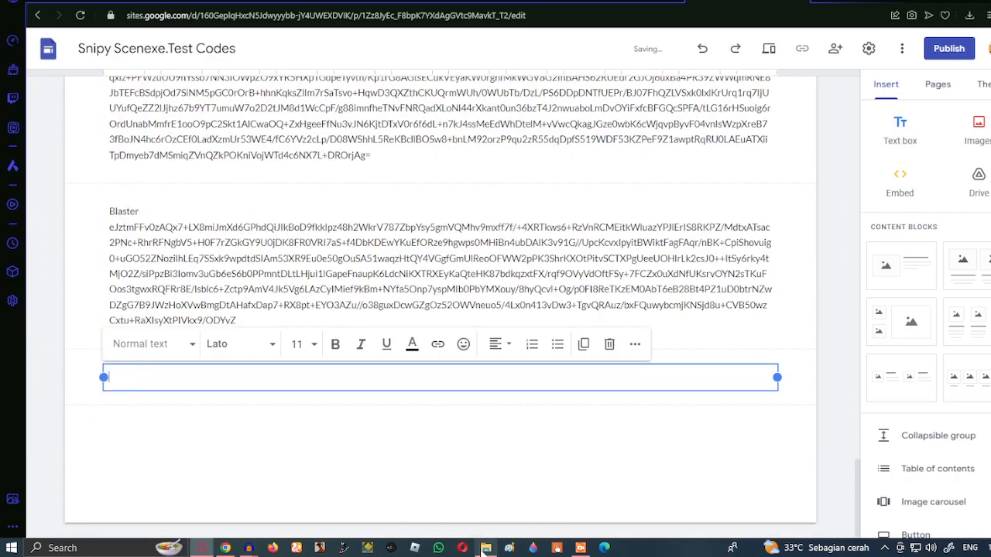
click(485, 548)
double_click(664, 310)
key(ctrl+a)
key(ctrl+c)
click(842, 75)
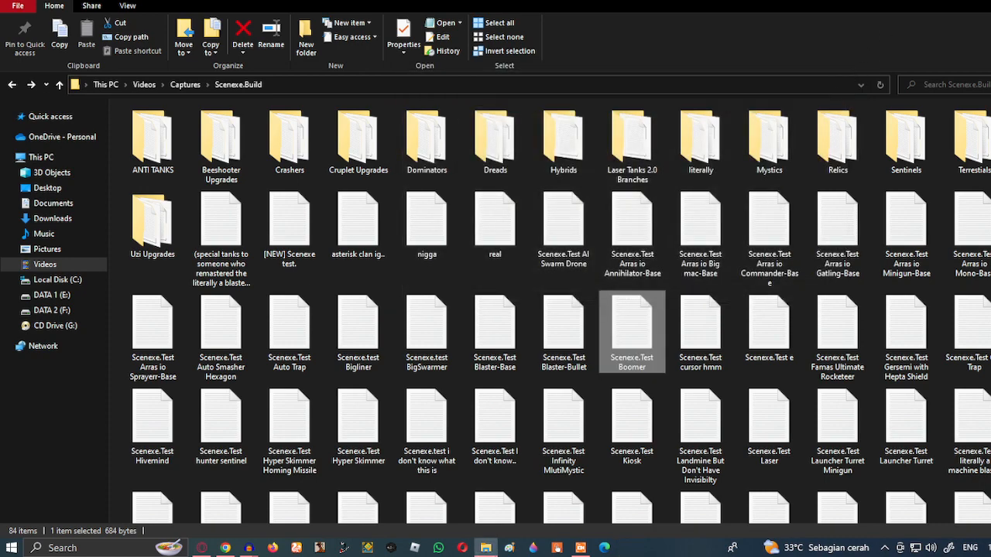
click(485, 548)
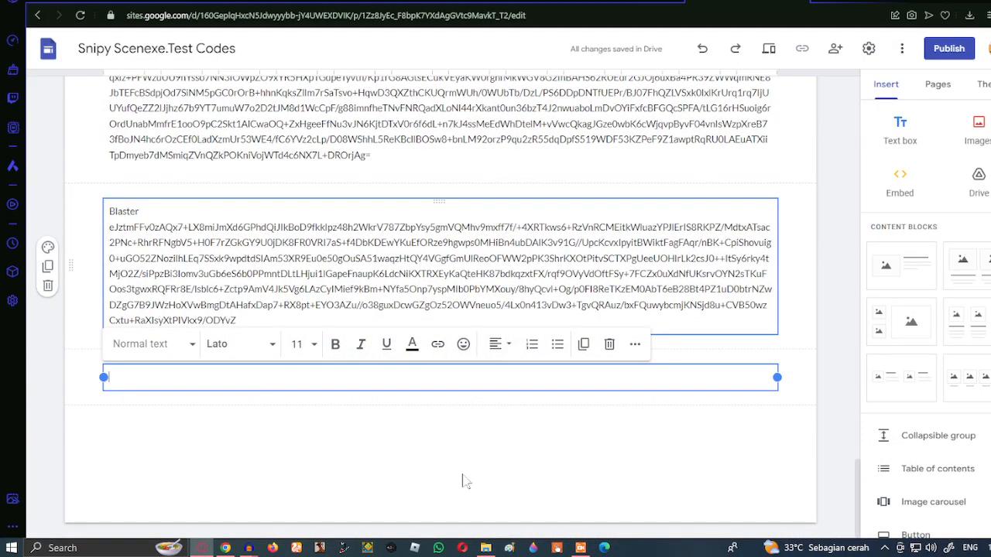
click(488, 549)
click(921, 16)
text(B)
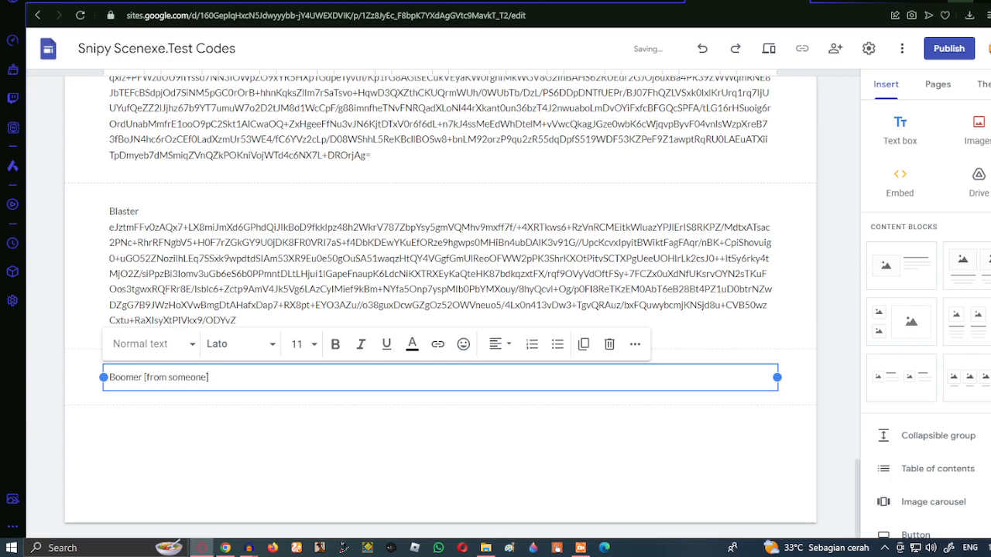
text(oomer [from someone])
key(Return)
key(ctrl+v)
Add a text box headed "cursor hmm" containing the code copied from the Scenexe.Test cursor hmm file
click(899, 130)
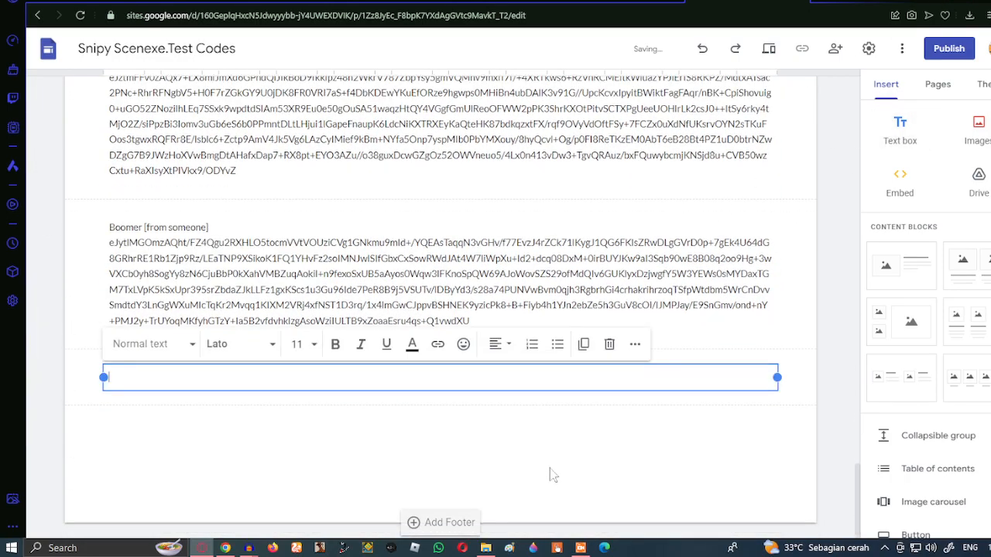
click(485, 548)
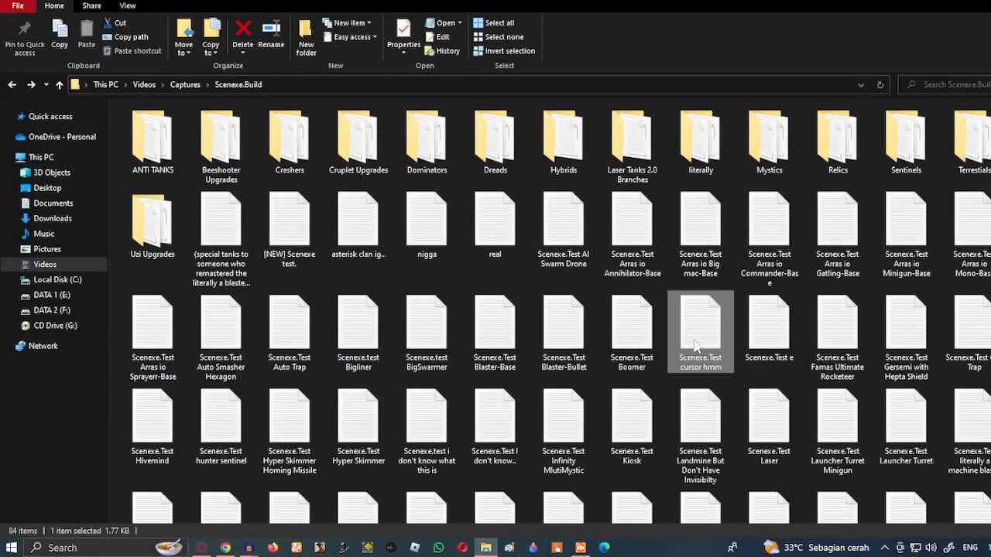
double_click(699, 344)
key(ctrl+a)
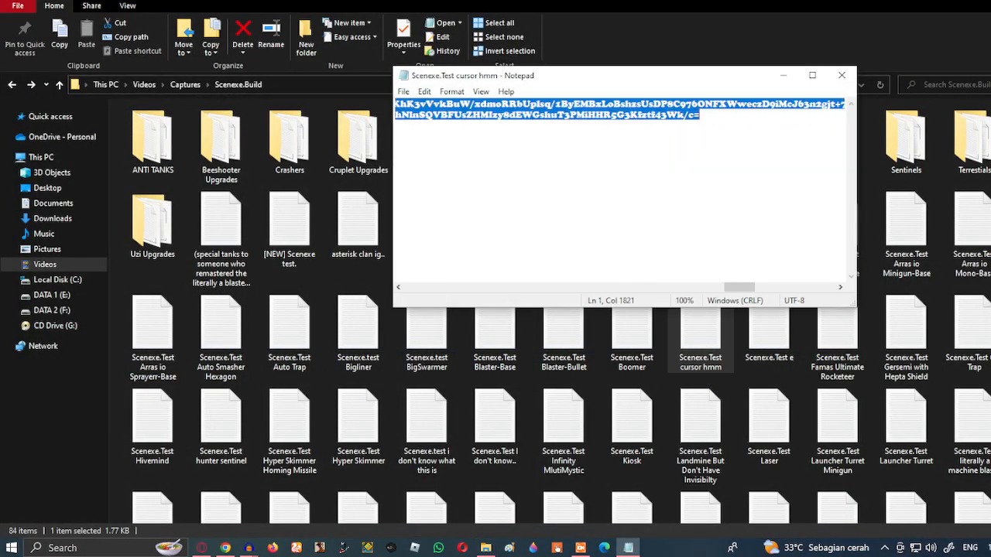
click(841, 76)
click(939, 3)
text(cursor)
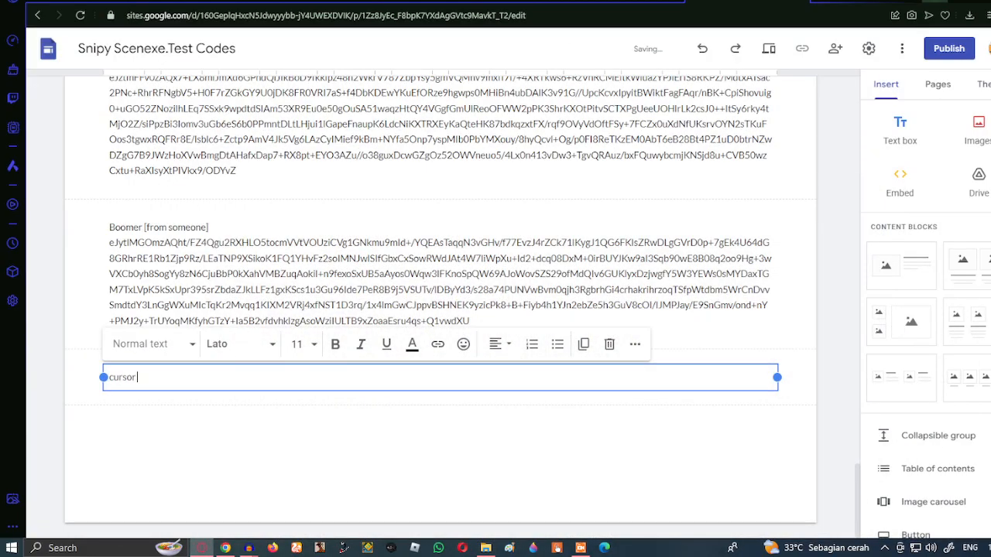
text( hmm)
key(Return)
key(ctrl+v)
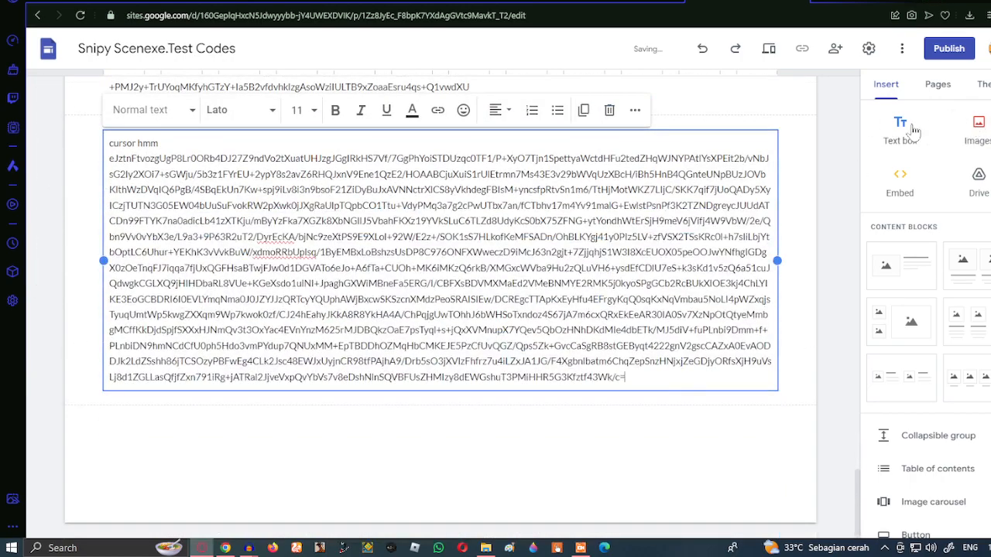
Add a text box headed "e" containing the code copied from the Scenexe.Test e file
click(923, 128)
click(485, 547)
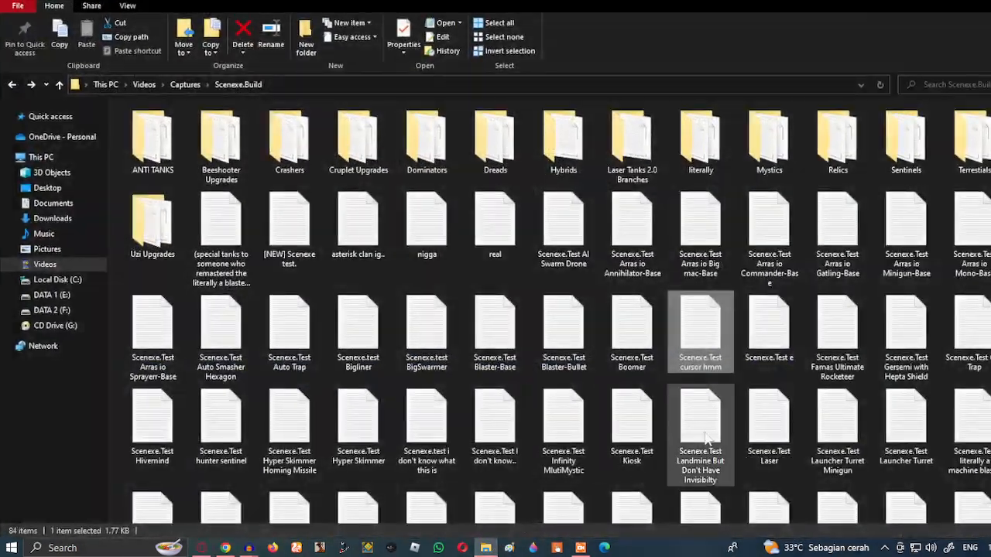
double_click(801, 318)
key(ctrl+a)
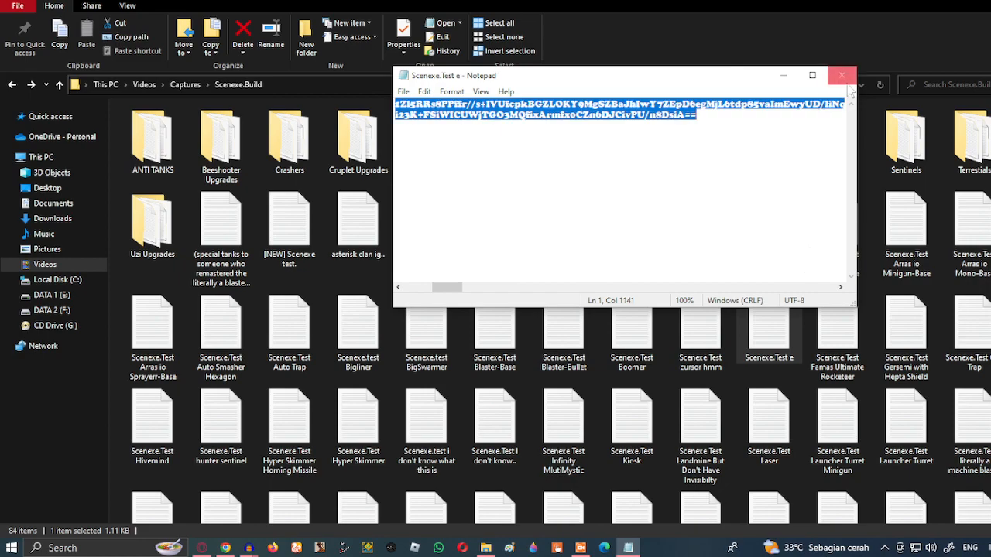
click(842, 76)
key(alt+Tab)
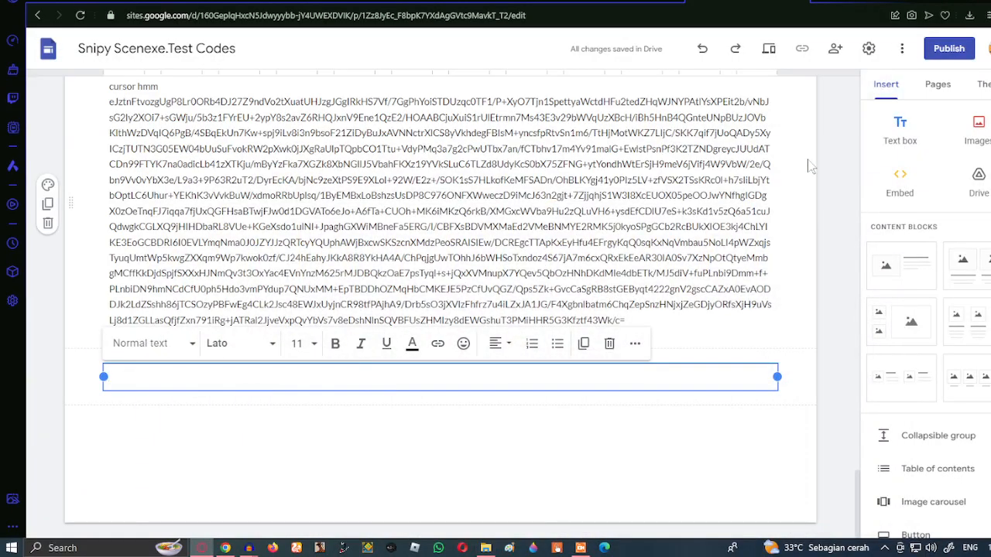
key(ctrl+v)
Add a text box headed "Famas Ultimate Rocketeer" containing the code copied from the Scenexe.Test Famas Ultimate Rocketeer file
click(900, 128)
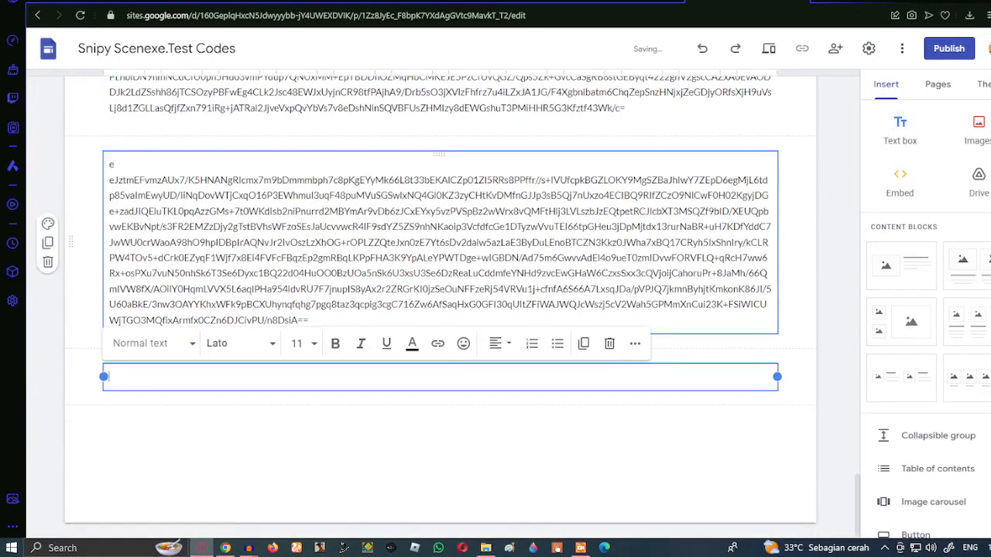
key(alt+Tab)
double_click(837, 340)
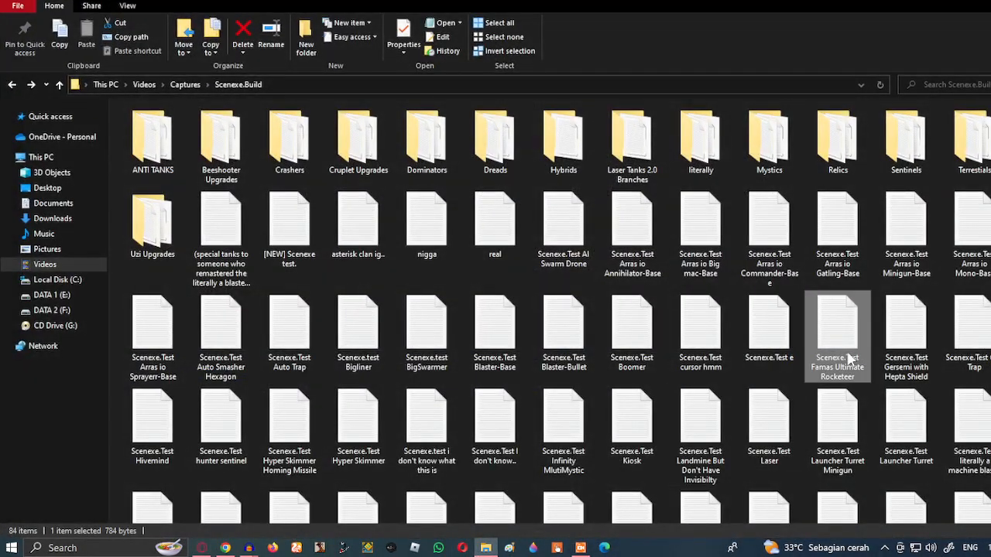
key(ctrl+a)
click(842, 75)
key(alt+Tab)
text(F)
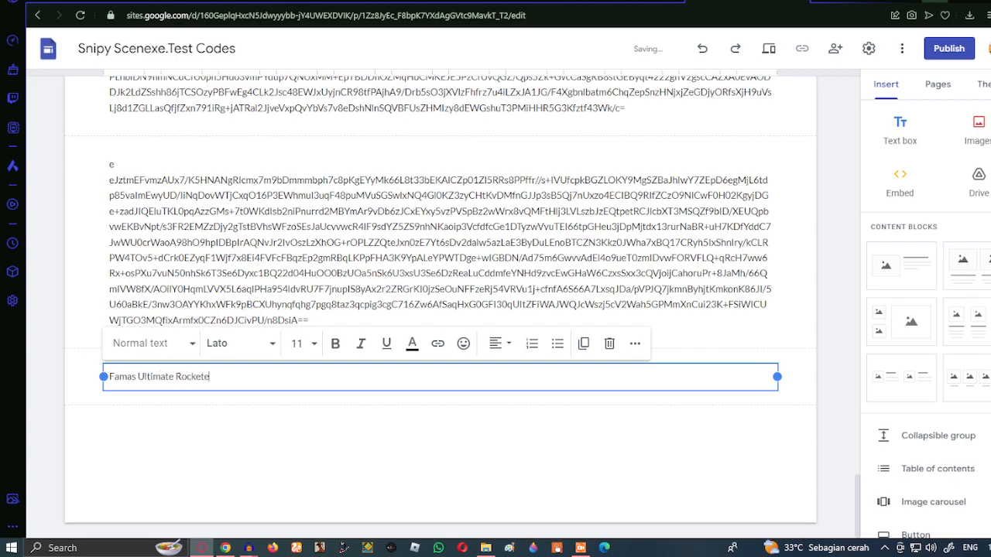
key(Return)
key(ctrl+v)
scroll(816, 209, down, 2)
Add a text box headed "Gersemi Hepta Shield" containing the code copied from the Scenexe.Test Gersemi with Hepta Shield file
click(898, 145)
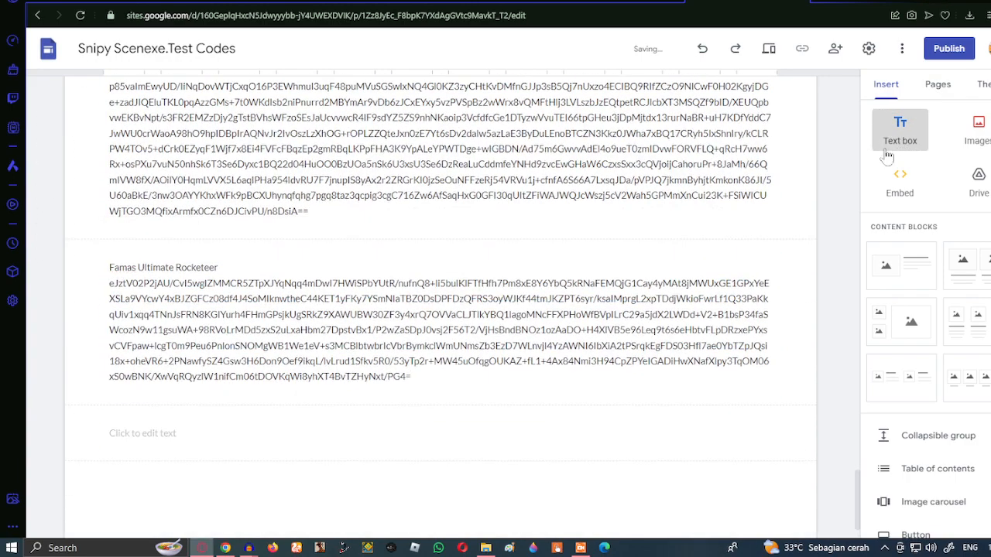
key(alt+Tab)
double_click(906, 333)
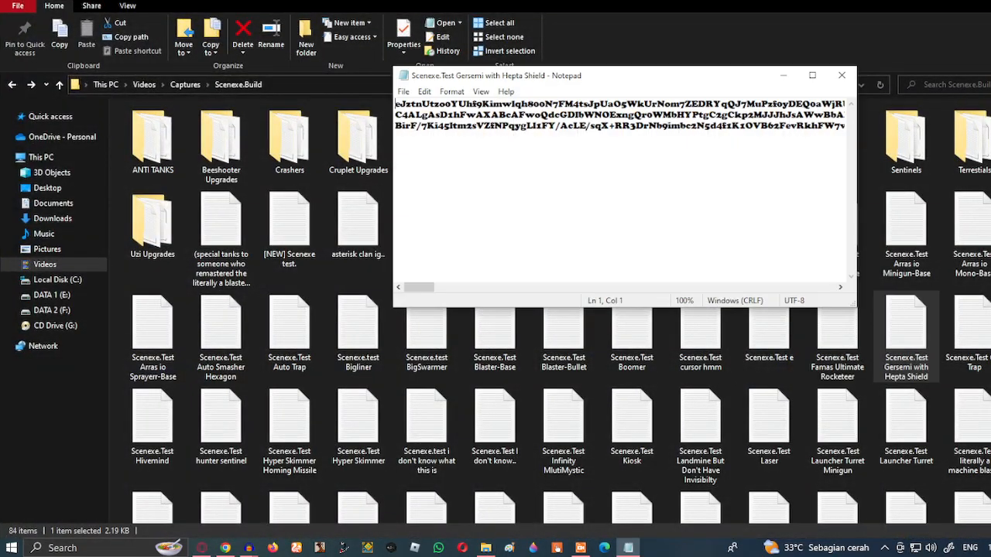
key(ctrl+a)
key(ctrl+c)
click(842, 75)
key(alt+Tab)
text(G)
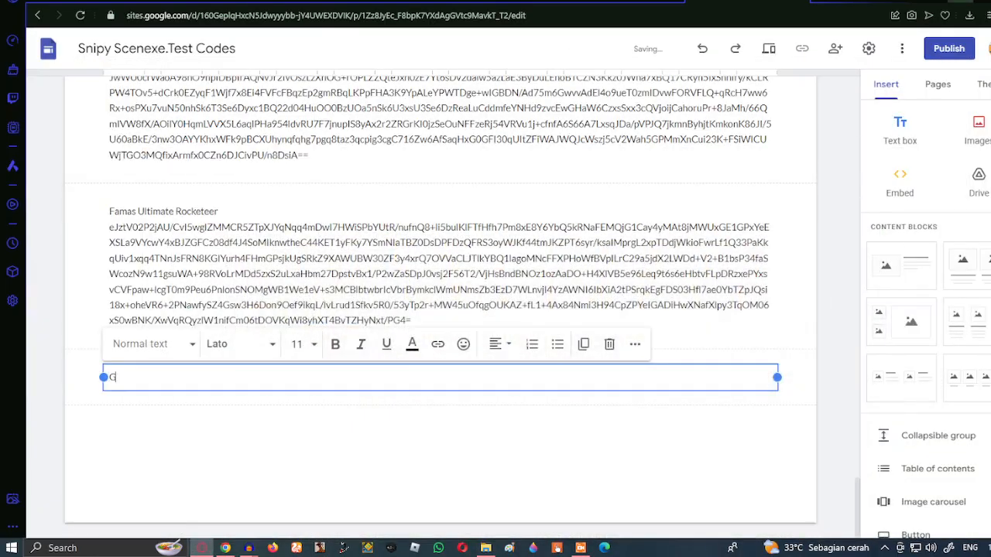
text(ersemi Hepta Shield)
key(Return)
key(ctrl+v)
Add a text box headed "Gun Trap" containing the code copied from the Scenexe.Test Gun Trap file
click(899, 132)
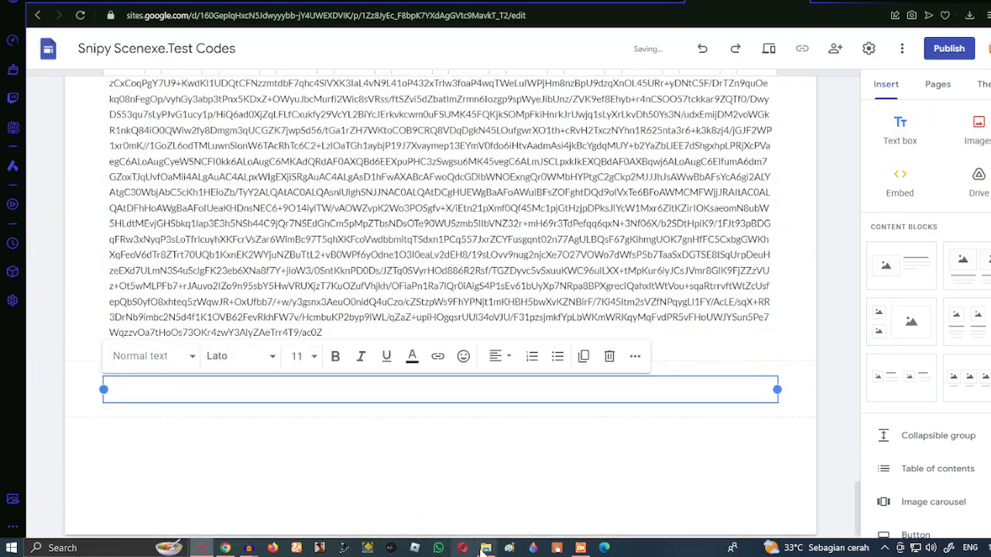
click(485, 548)
double_click(972, 333)
key(ctrl+a)
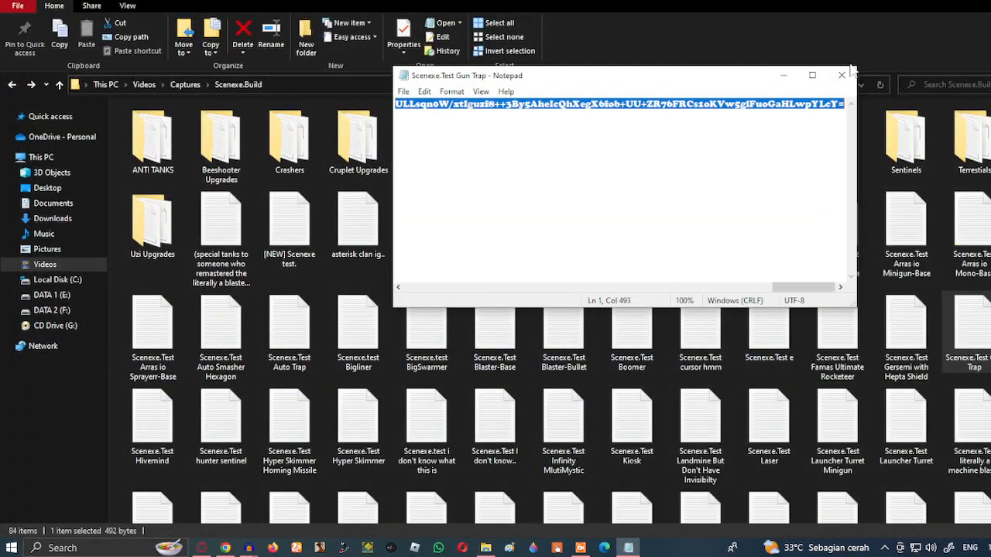
key(ctrl+c)
click(842, 75)
key(alt+Tab)
text(Gun trtap)
key(Return)
key(ctrl+v)
key(ctrl+a)
key(BackSpace)
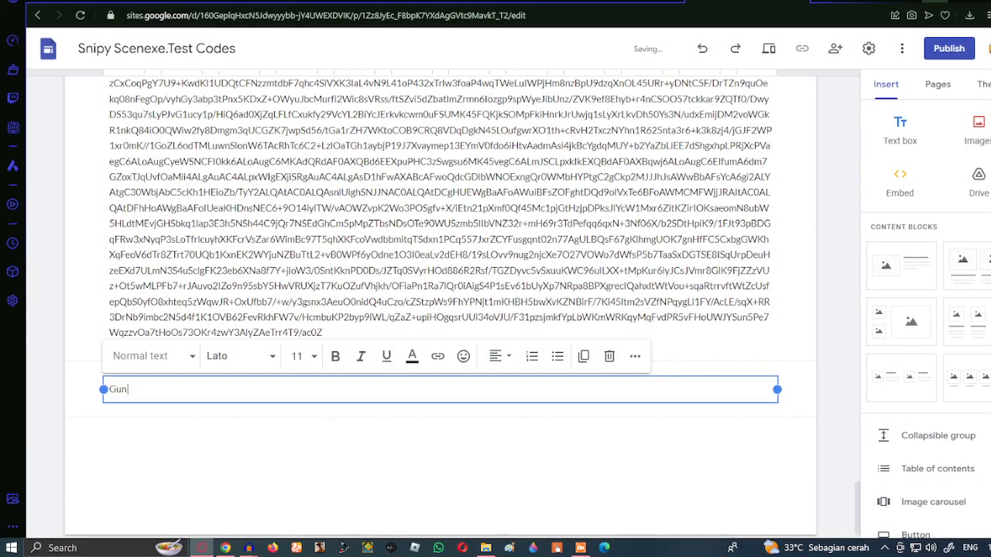
text(Gun Trap)
key(Return)
key(ctrl+v)
Add a text box headed "Hivemind" containing the code copied from the Scenexe.Test Hivemind file
click(900, 128)
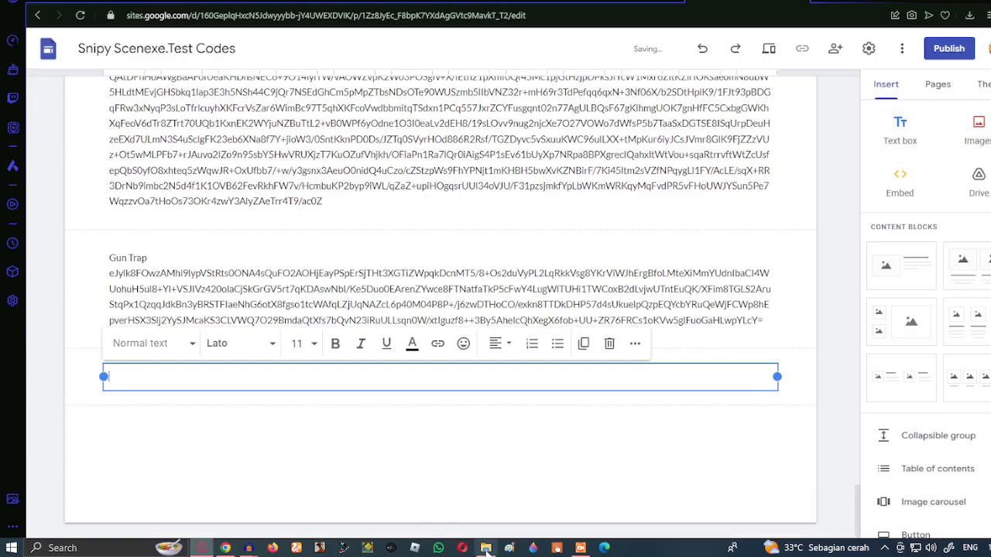
click(485, 547)
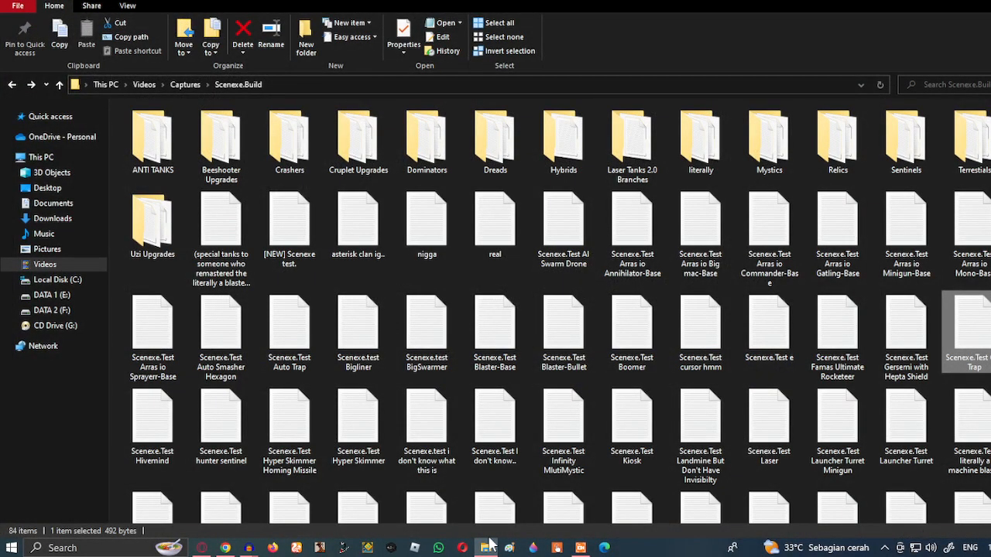
scroll(423, 256, down, 3)
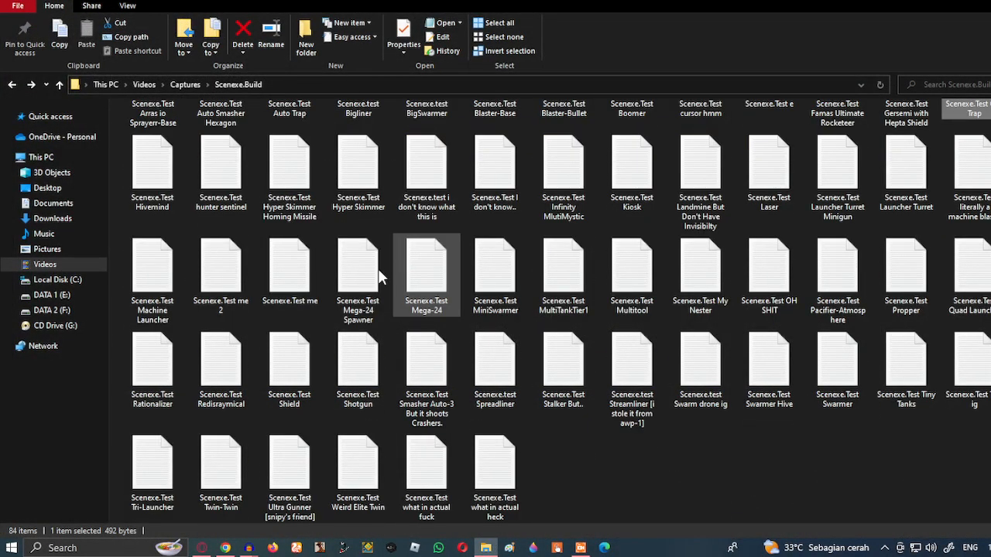
double_click(175, 169)
key(ctrl+a)
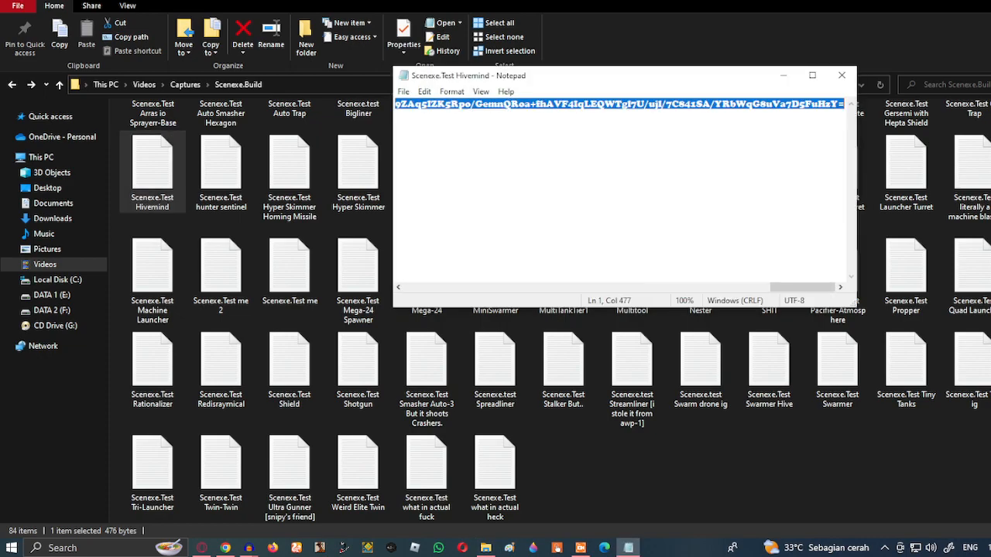
click(842, 76)
click(485, 548)
text(Hiv)
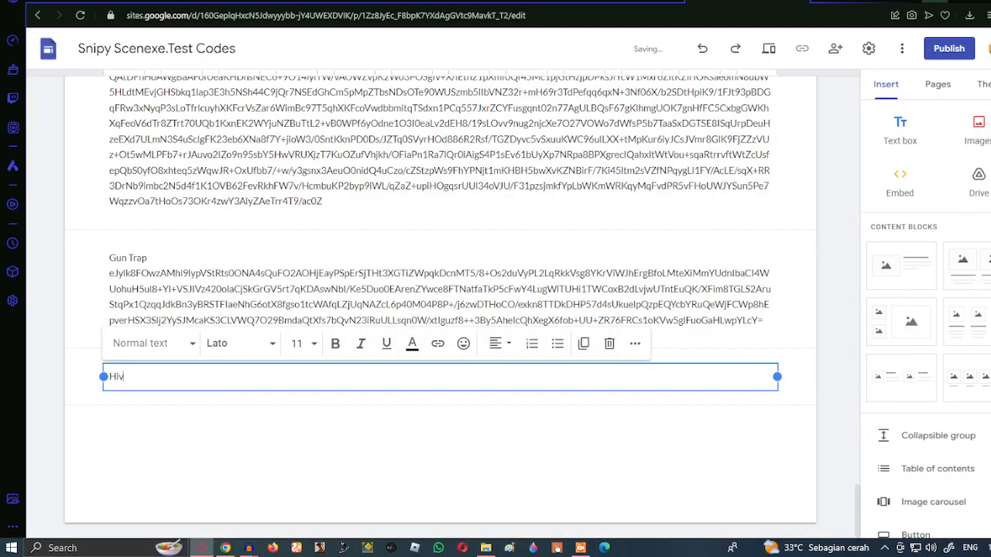
text(emind)
key(Return)
key(ctrl+v)
Add a text box headed "hunter sentinel" and try to fill it with the code from the Scenexe.Test hunter sentinel file
click(900, 128)
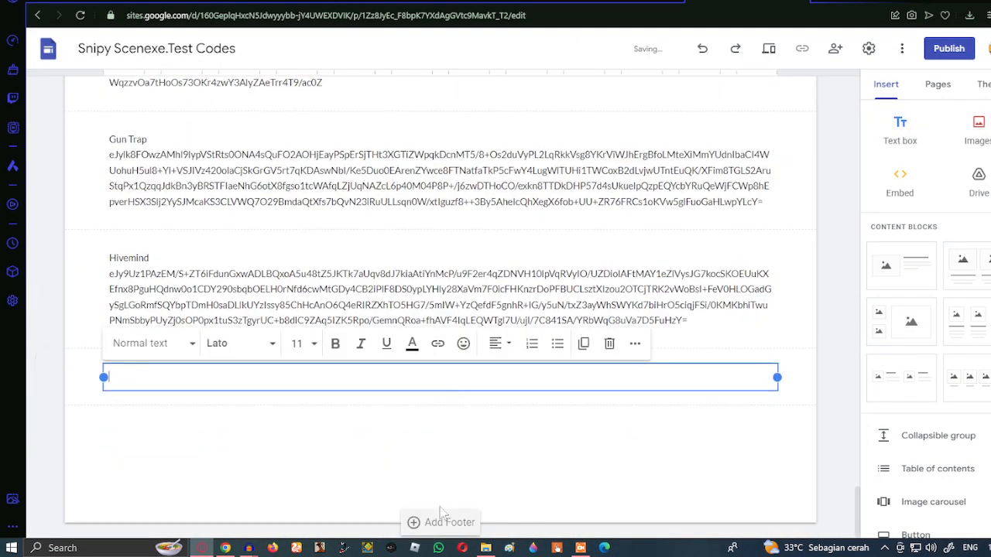
click(485, 547)
double_click(221, 167)
key(ctrl+a)
click(841, 76)
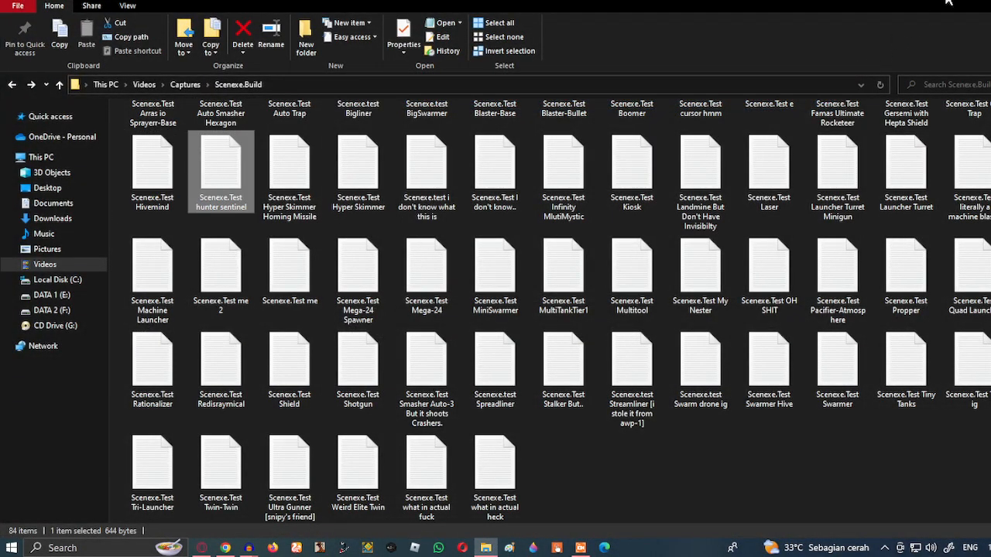
click(485, 547)
text(J)
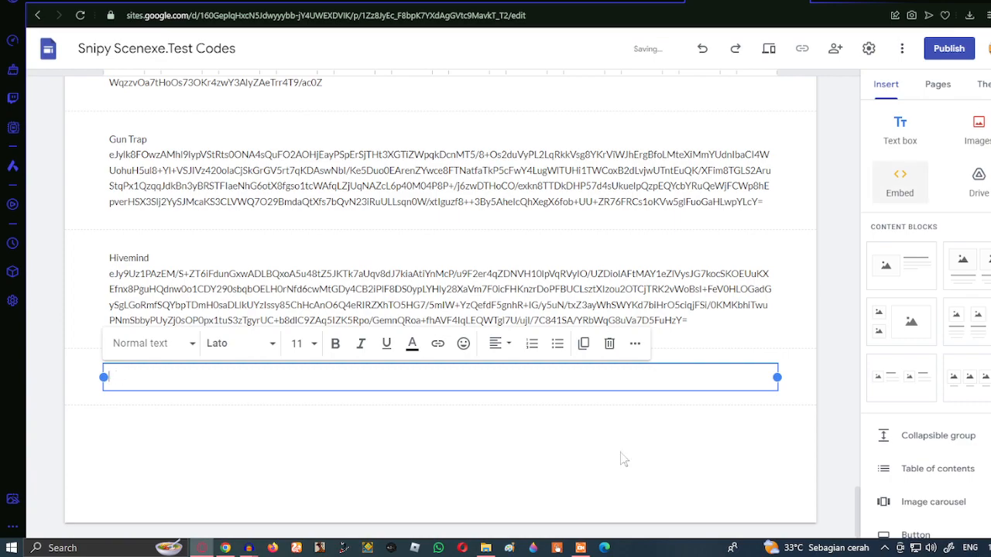
click(485, 547)
click(39, 158)
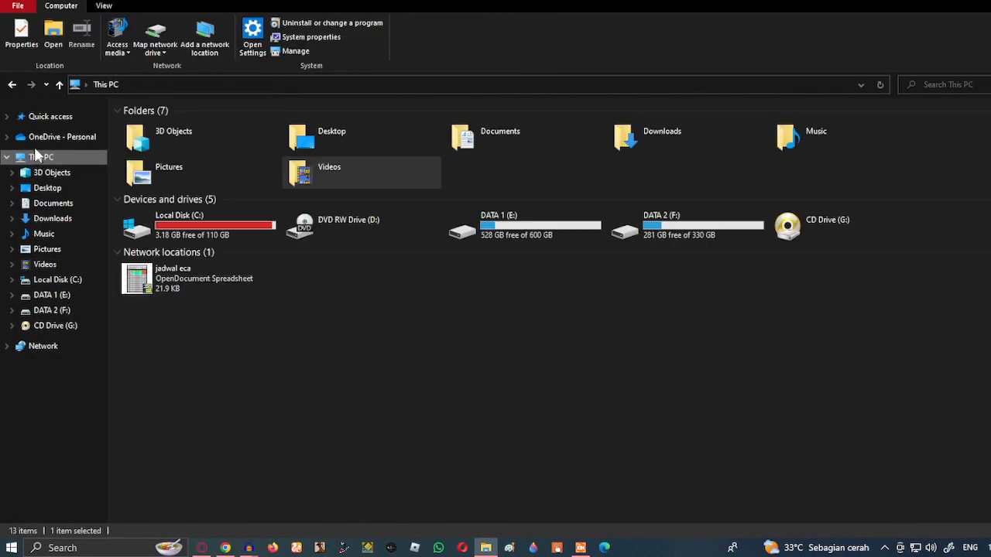
click(11, 85)
key(alt+Tab)
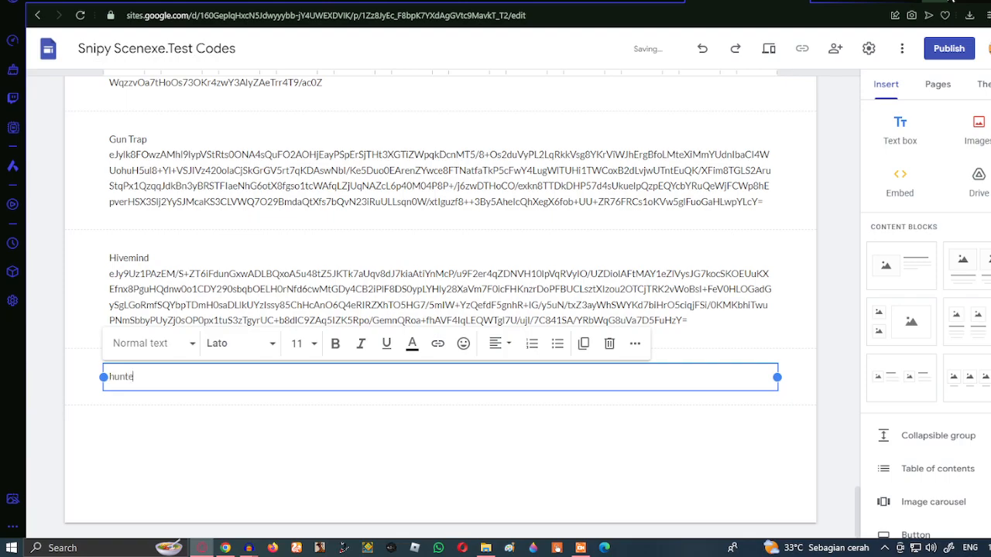
key(ctrl+v)
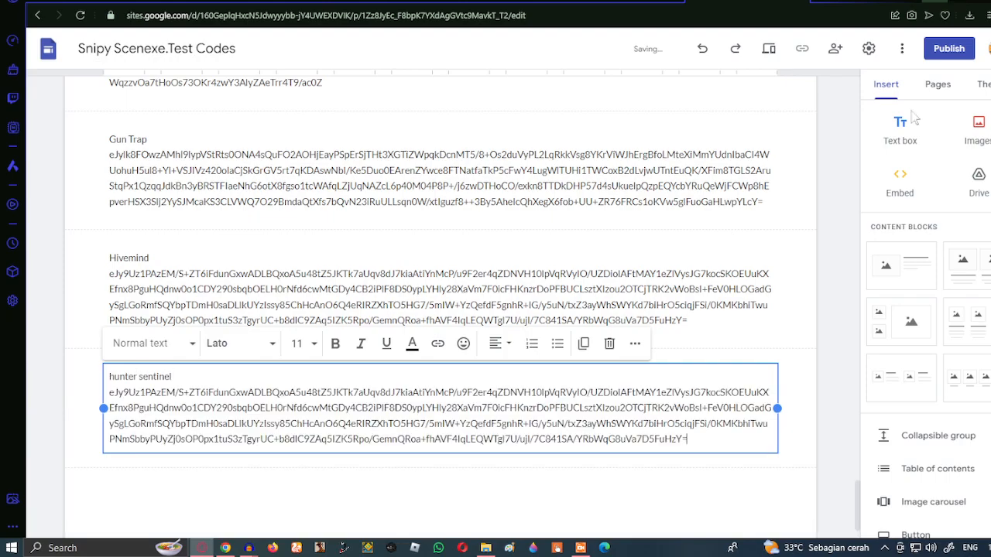
Add a text box headed "Hyper Skimmer Homing Missile" containing the code copied from the Scenexe.Test Hyper Skimmer Homing Missile file
click(899, 127)
click(486, 548)
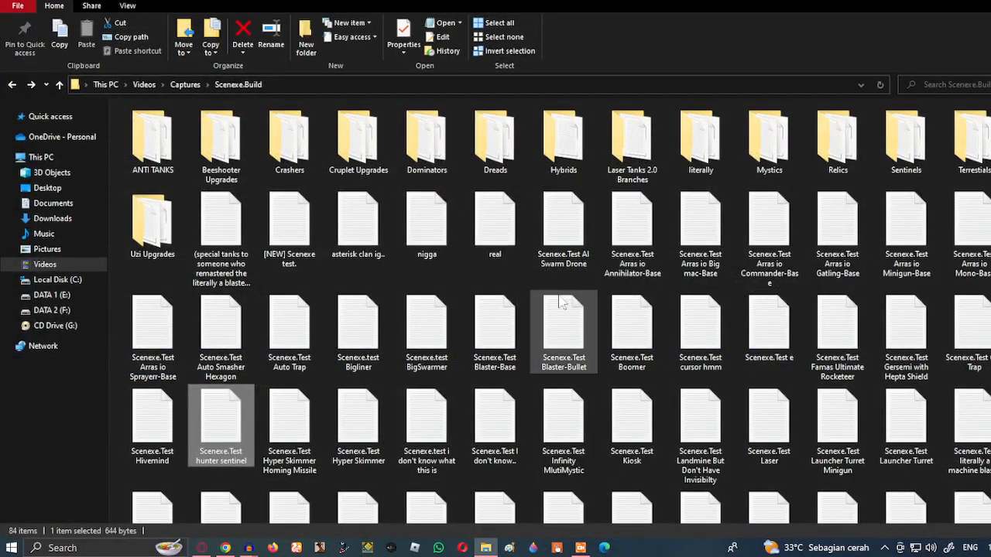
double_click(290, 426)
key(ctrl+a)
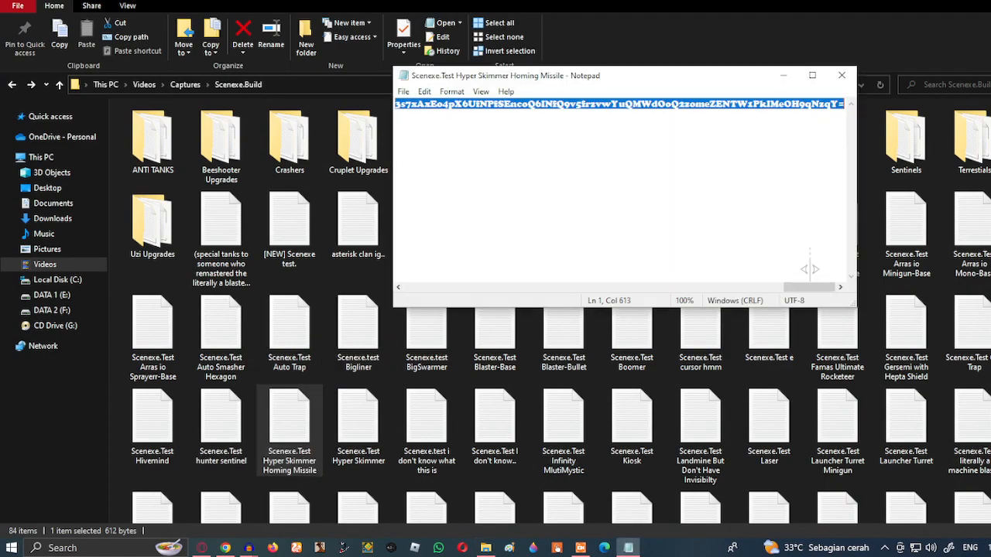
click(841, 75)
click(954, 3)
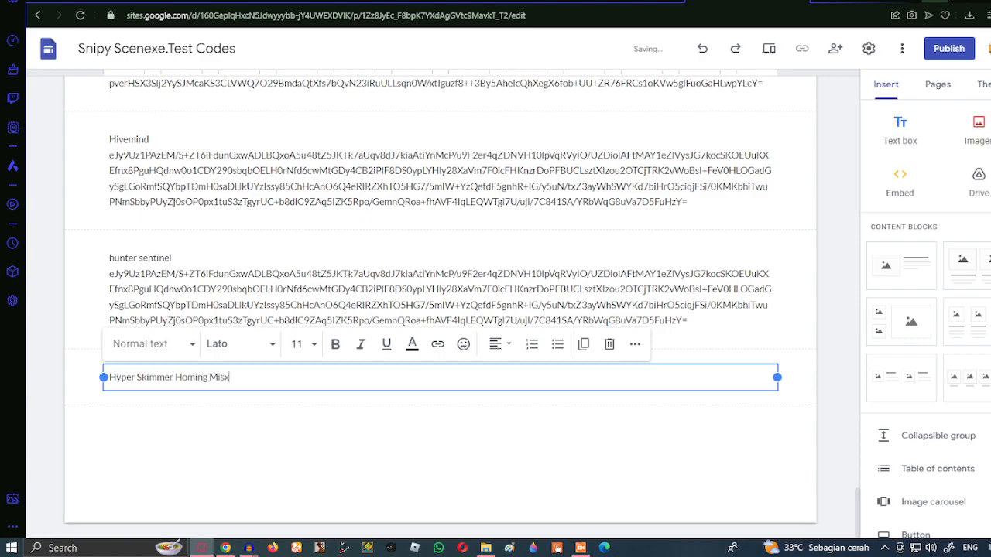
key(BackSpace)
key(BackSpace)
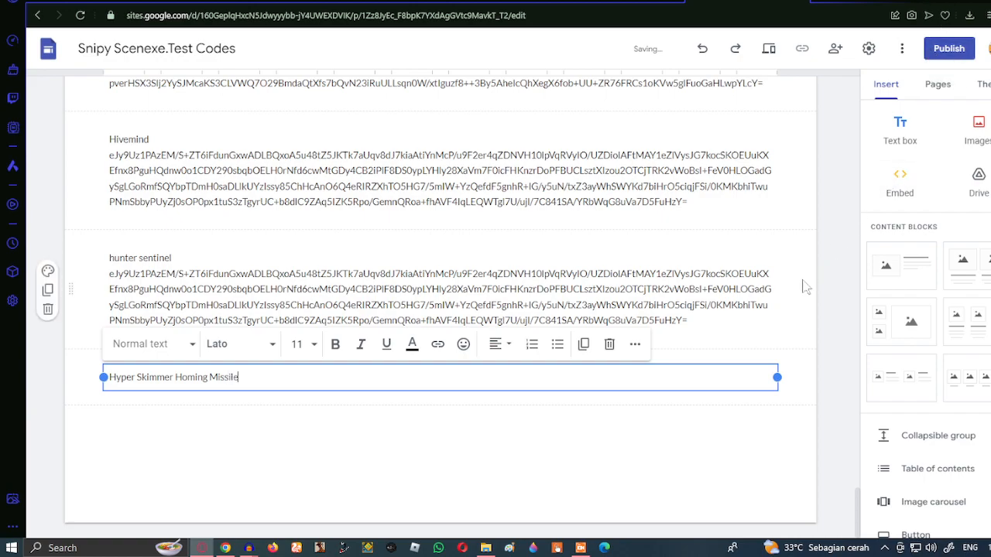
key(Return)
key(ctrl+v)
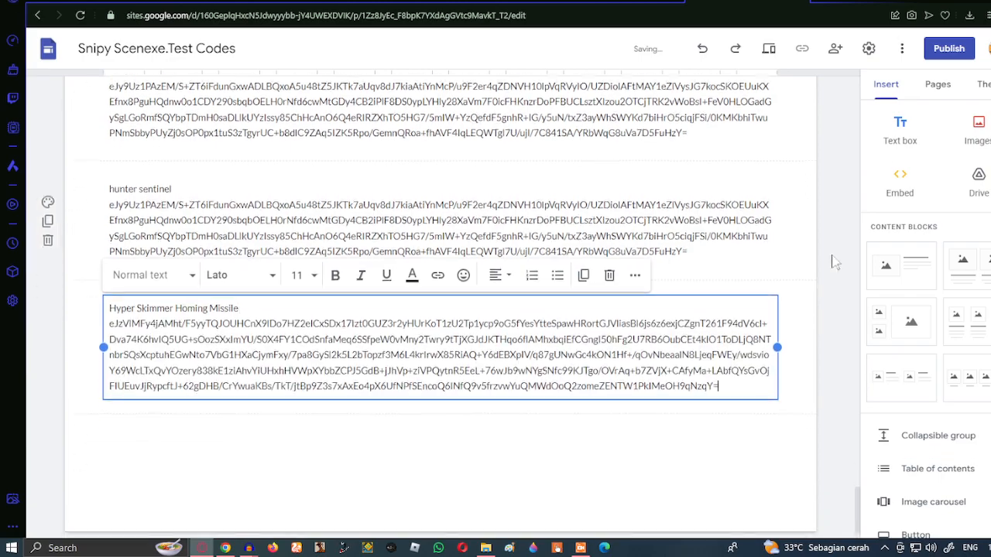
Add a text box headed "Hyper Skimmer" containing the code copied from the Scenexe.Test Hyper Skimmer file
click(900, 130)
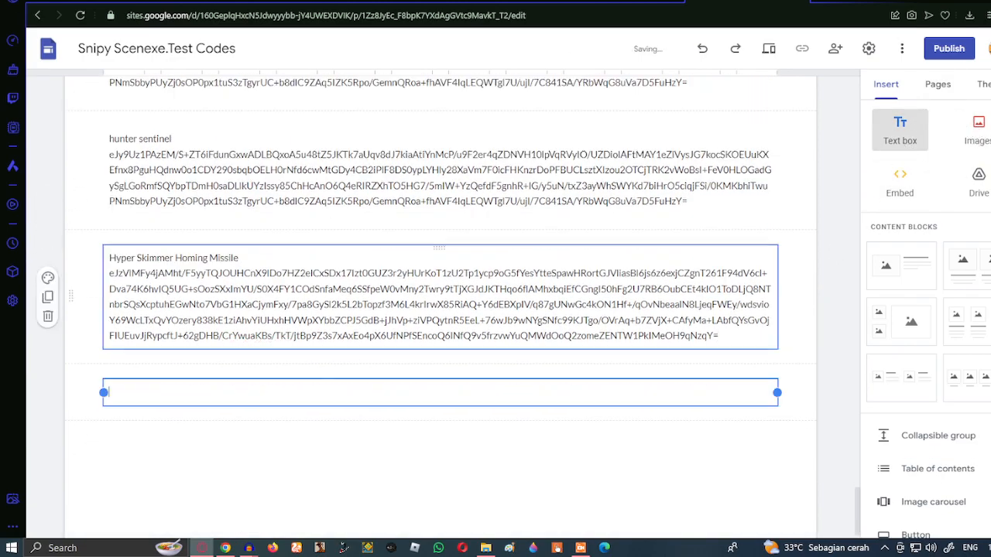
click(486, 548)
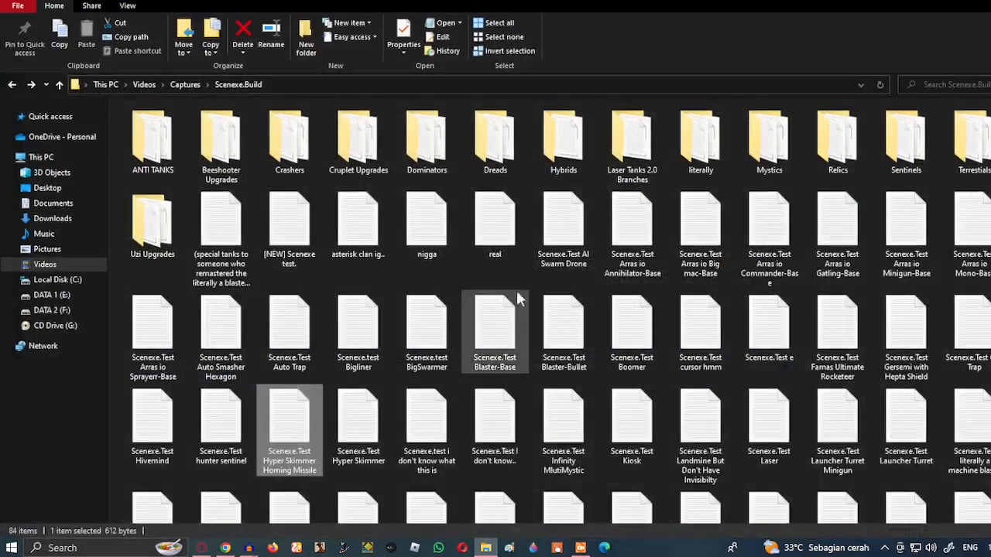
double_click(358, 426)
key(ctrl+a)
key(ctrl+c)
click(842, 76)
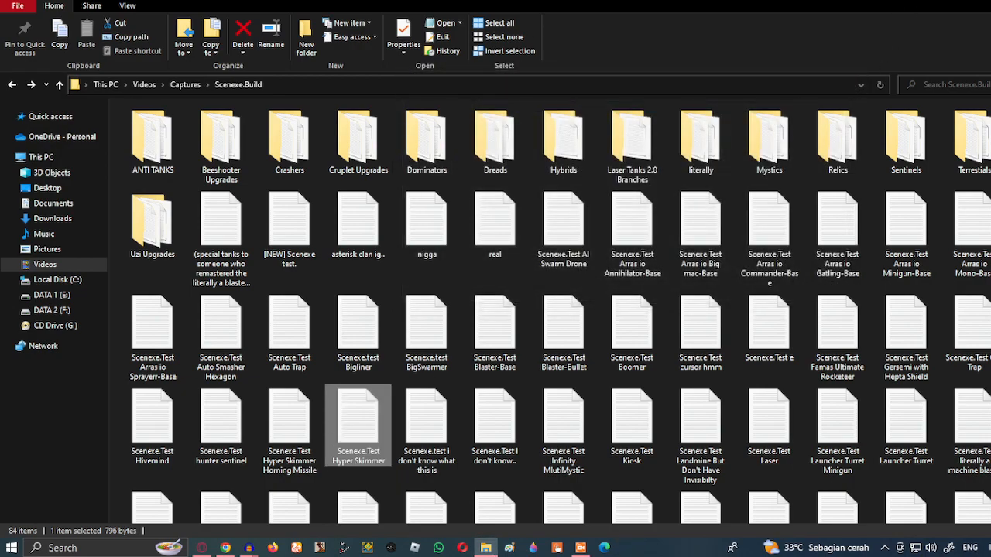
click(959, 2)
text(Hype)
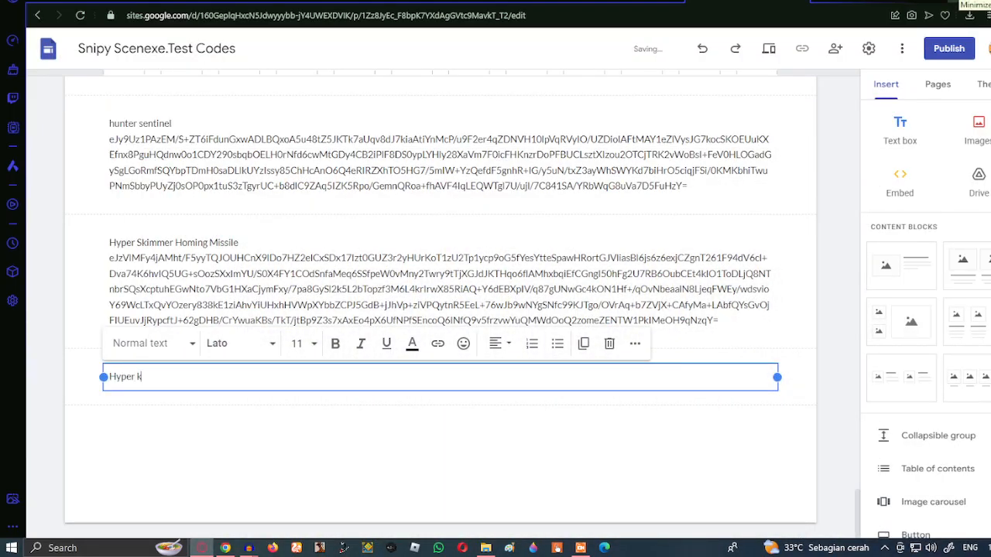
text(r Skimmer)
key(Return)
key(ctrl+v)
scroll(696, 271, down, 2)
Add a text box headed "i don't know what this is" containing the code copied from the Scenexe.test i don't know what this is file
click(899, 130)
scroll(431, 504, down, 1)
mouse_move(483, 549)
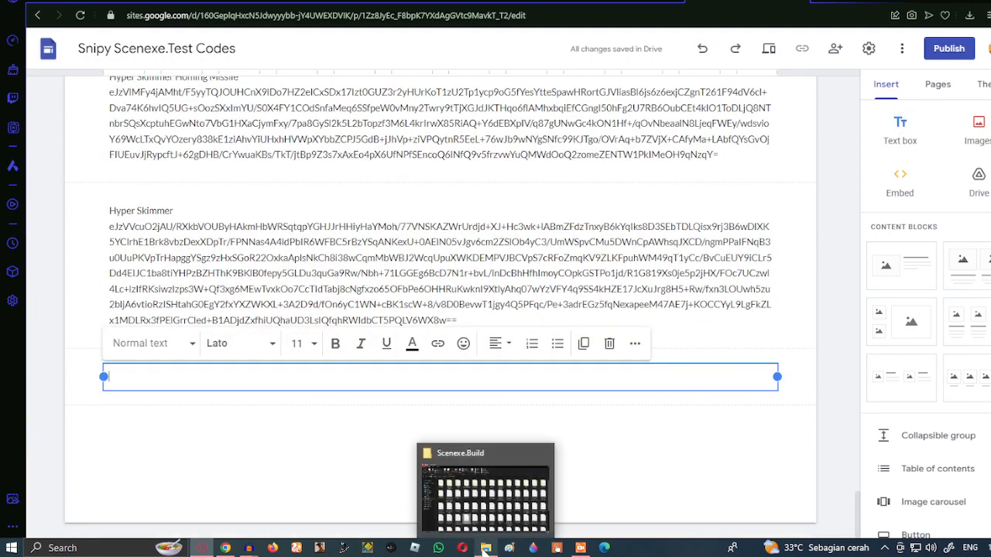
click(483, 549)
double_click(432, 422)
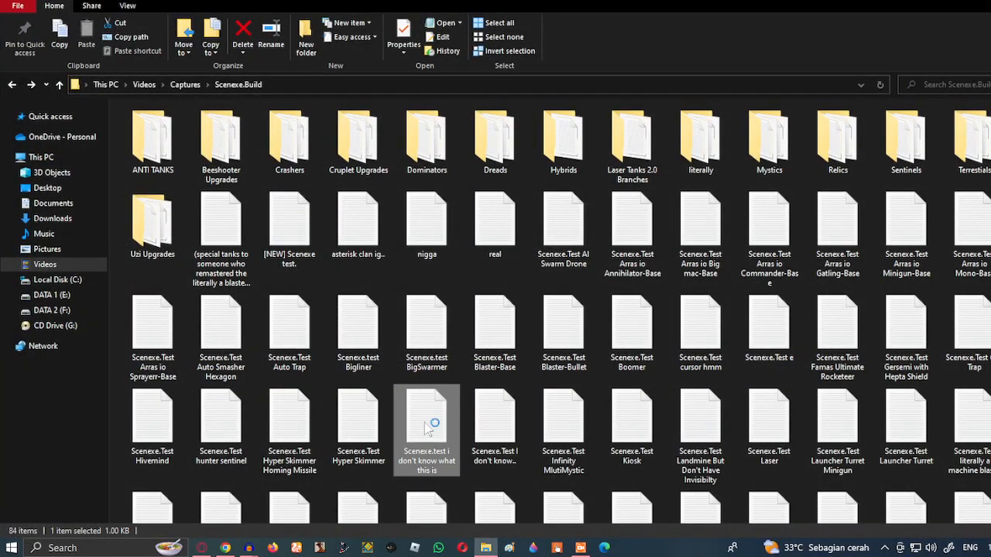
key(ctrl+a)
click(842, 75)
key(alt+Tab)
text(i don't know what this is)
key(Return)
key(ctrl+v)
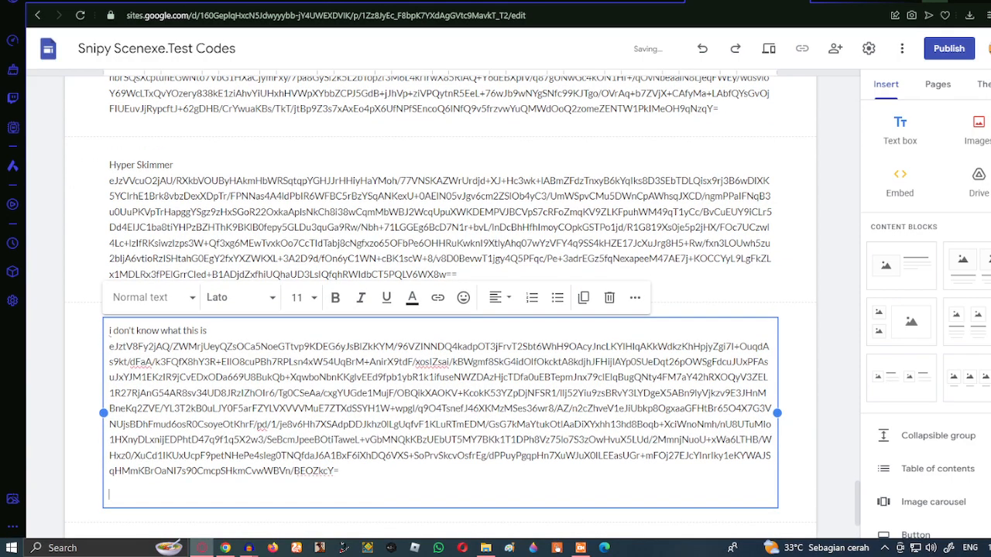
Add a text box headed "i don't know.." containing the code copied from the Scenexe.Test I don't know.. file
click(900, 131)
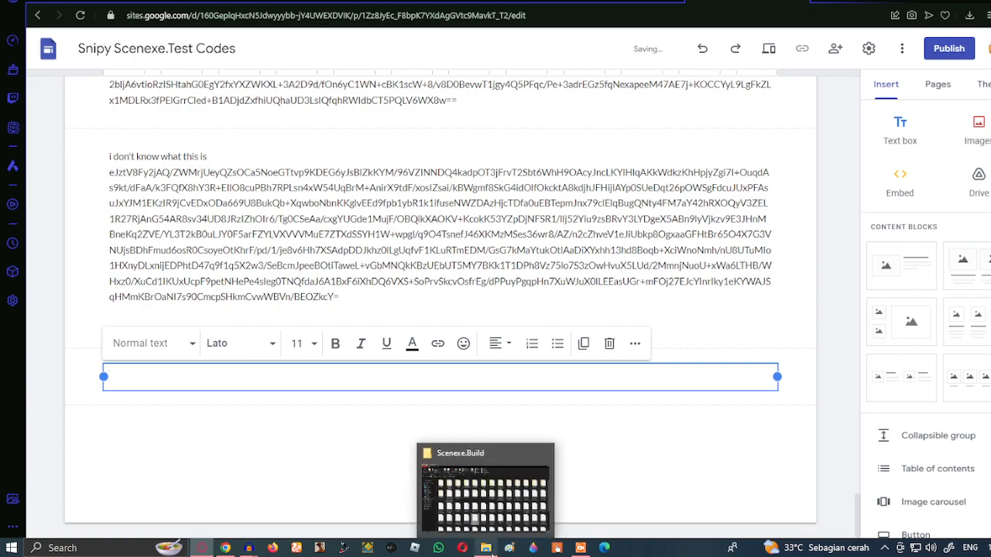
click(485, 548)
double_click(495, 425)
key(ctrl+a)
click(847, 68)
click(958, 4)
text(i do)
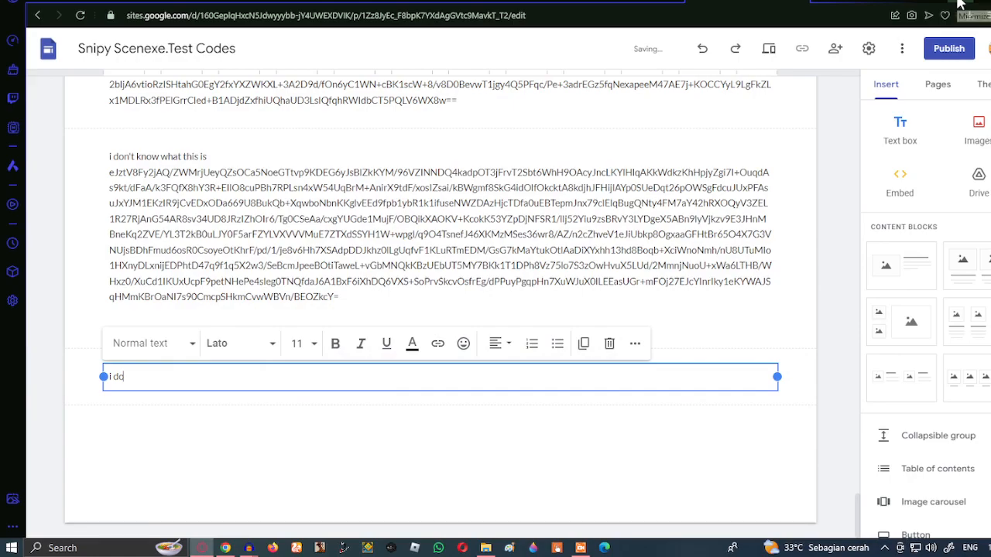
text(n't know..)
key(Return)
key(ctrl+v)
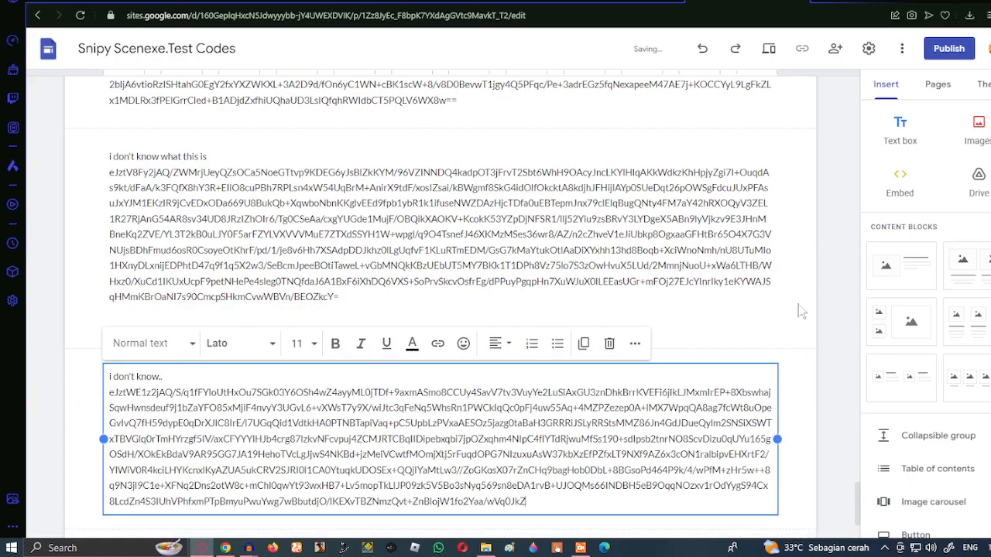
Add a text box headed "Kiosk" containing the code copied from the Scenexe.Test Kiosk file
click(901, 132)
click(485, 548)
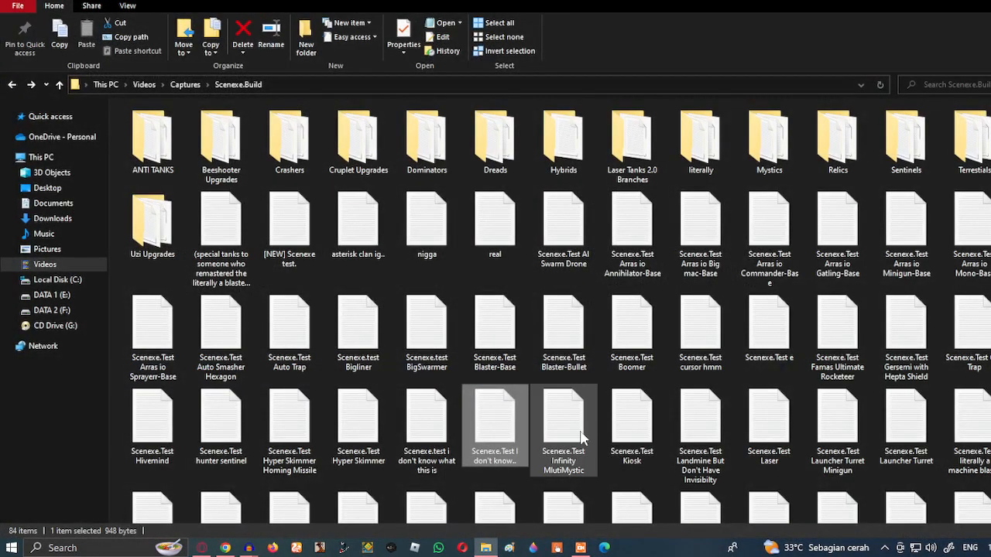
click(581, 439)
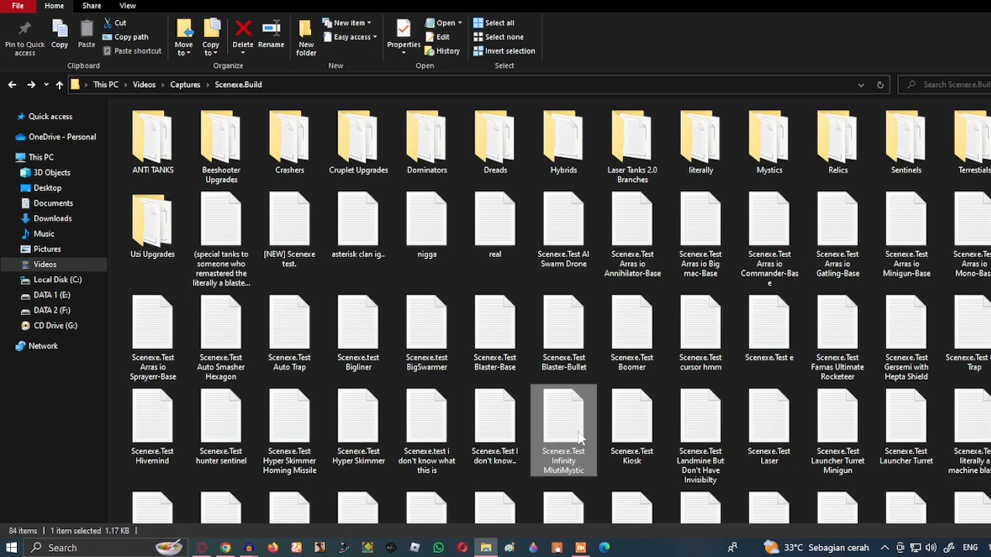
click(658, 422)
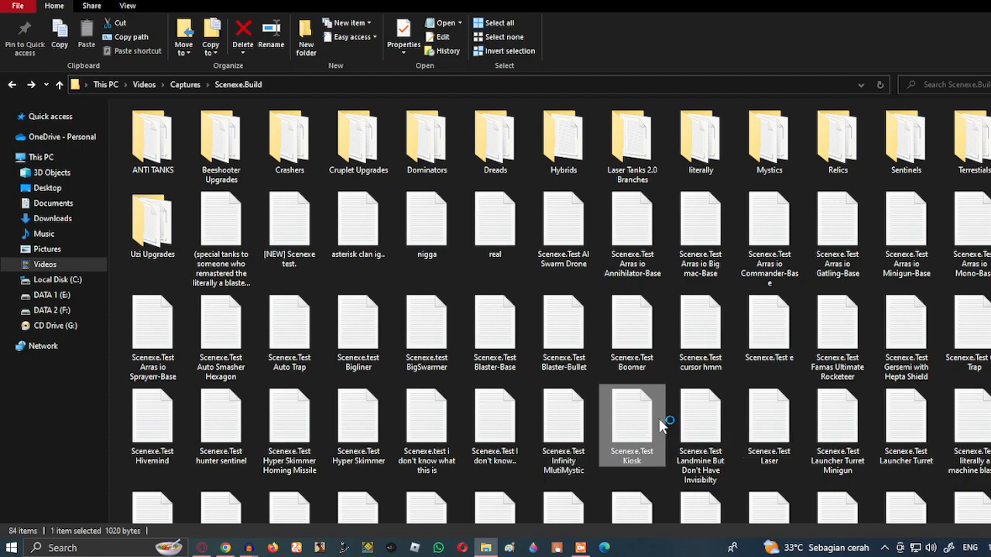
key(ctrl+a)
click(852, 75)
click(956, 2)
text(Kios)
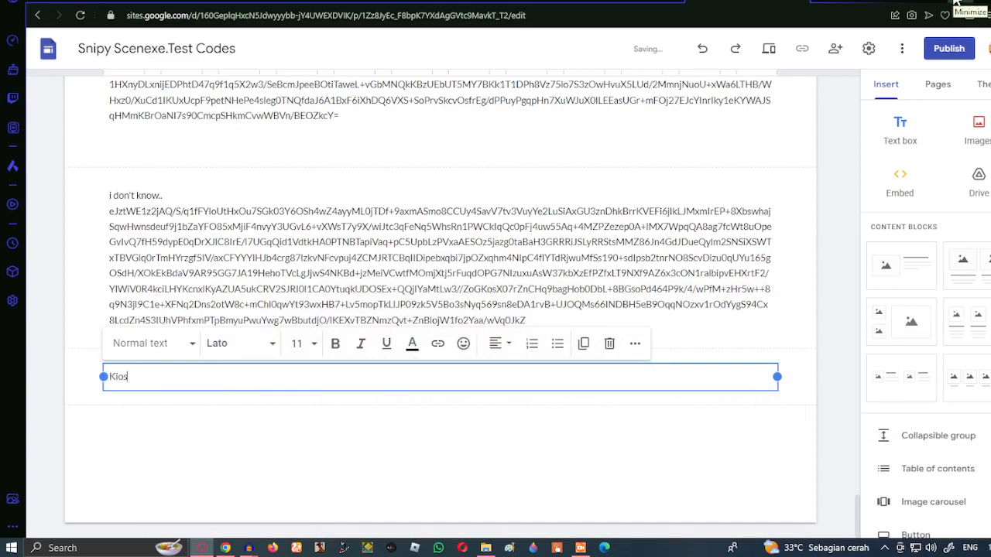
text(kk)
key(ctrl+v)
key(ctrl+a)
text(K)
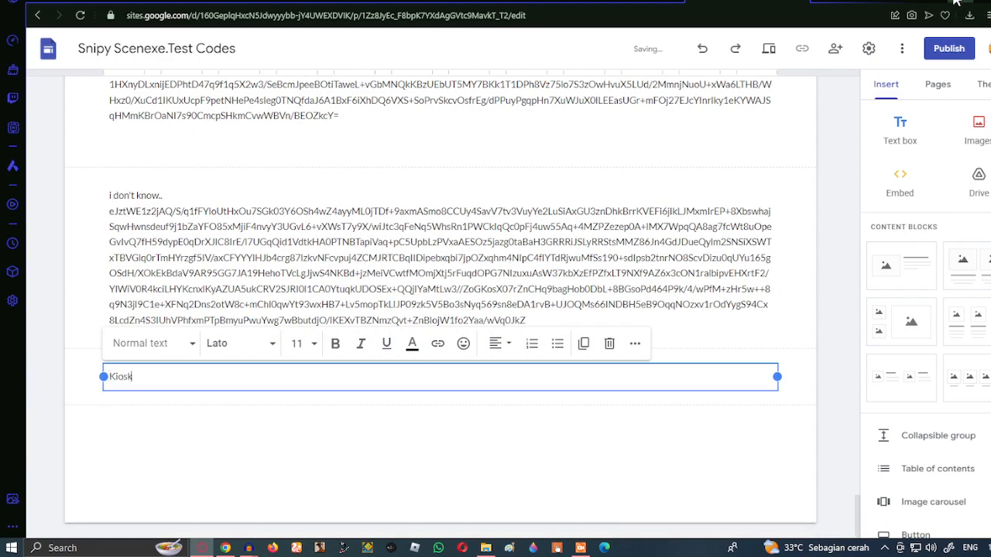
key(Return)
key(ctrl+v)
Add a text box below Kiosk headed "Landmine But No Invisibility" containing the code copied from the Scenexe.Test Landmine But Don't Have Invisibilty file
click(904, 129)
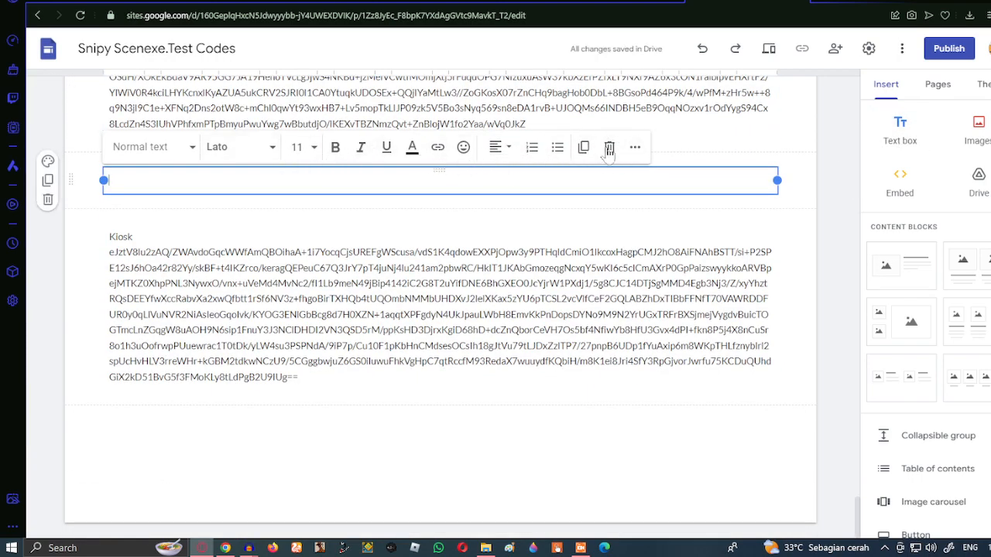
click(610, 147)
click(900, 129)
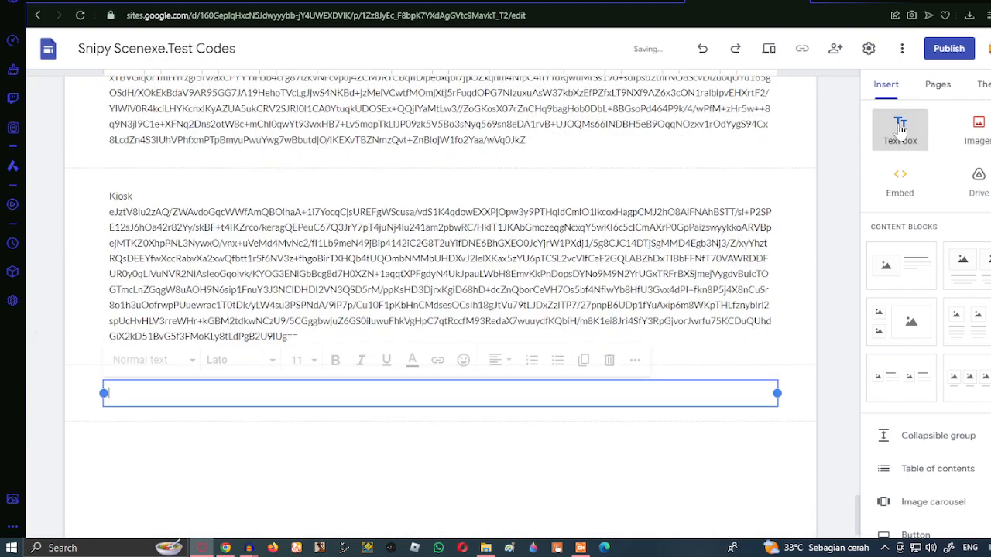
key(alt+Tab)
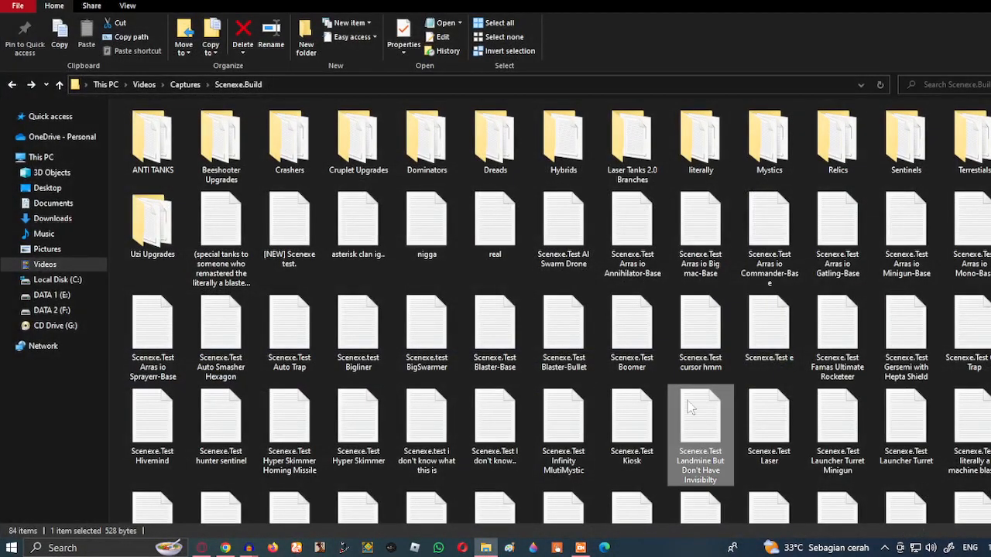
double_click(700, 434)
key(ctrl+a)
click(842, 75)
key(alt+Tab)
text(Land)
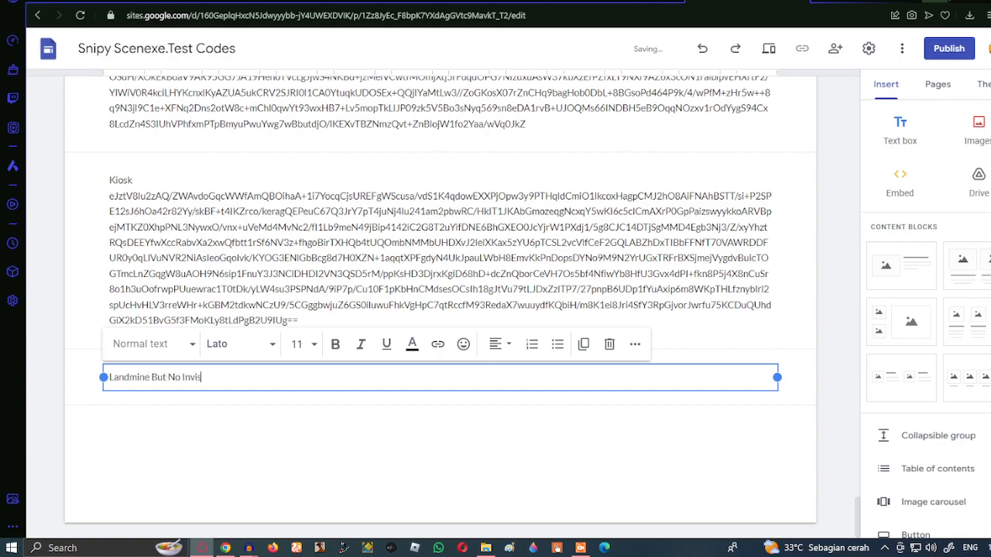
key(Return)
key(ctrl+v)
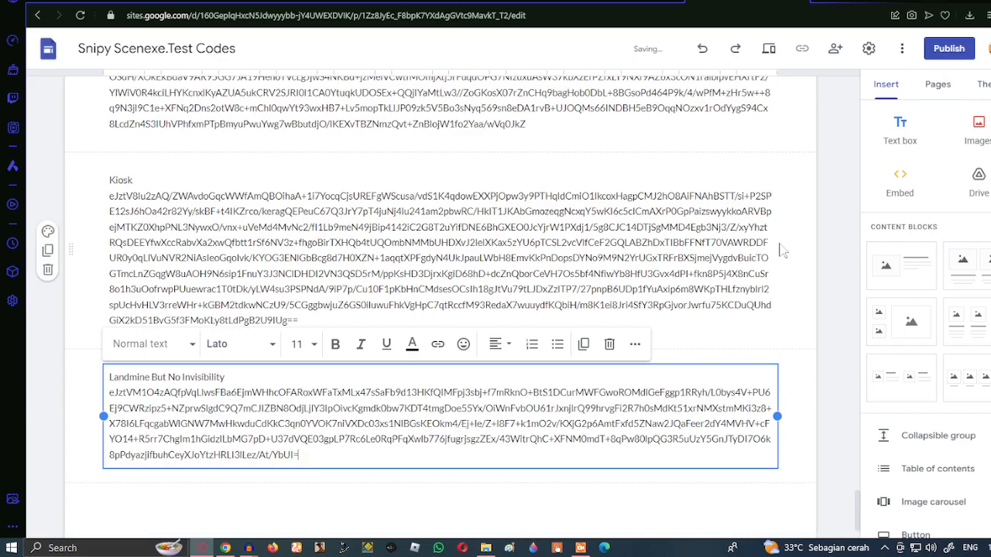
Add a text box headed "Laser" containing the code copied from the Scenexe.Test Laser file
click(899, 129)
click(485, 548)
double_click(768, 426)
key(ctrl+a)
click(843, 75)
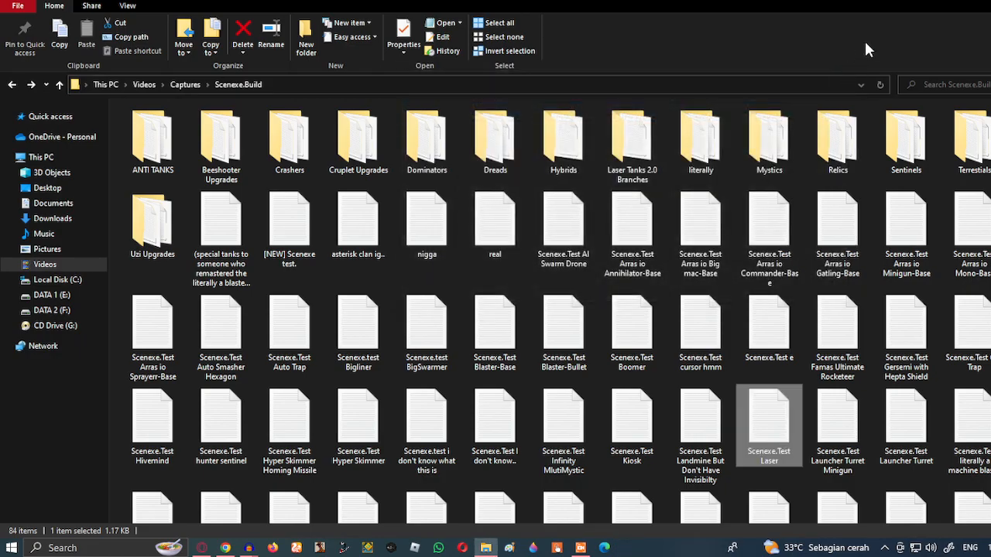
click(202, 548)
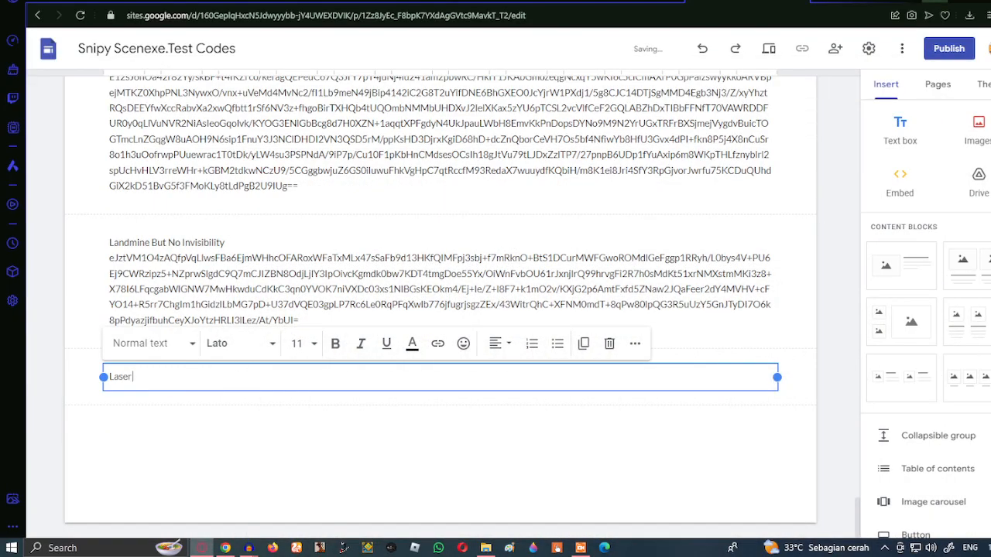
text(Laser)
key(Return)
key(ctrl+v)
Add a text box headed "Launcher Turret MInigun" containing the code copied from the Scenexe.Test Launcher Turret Minigun file
click(911, 145)
scroll(440, 310, up, 5)
scroll(590, 385, down, 5)
click(486, 548)
double_click(844, 431)
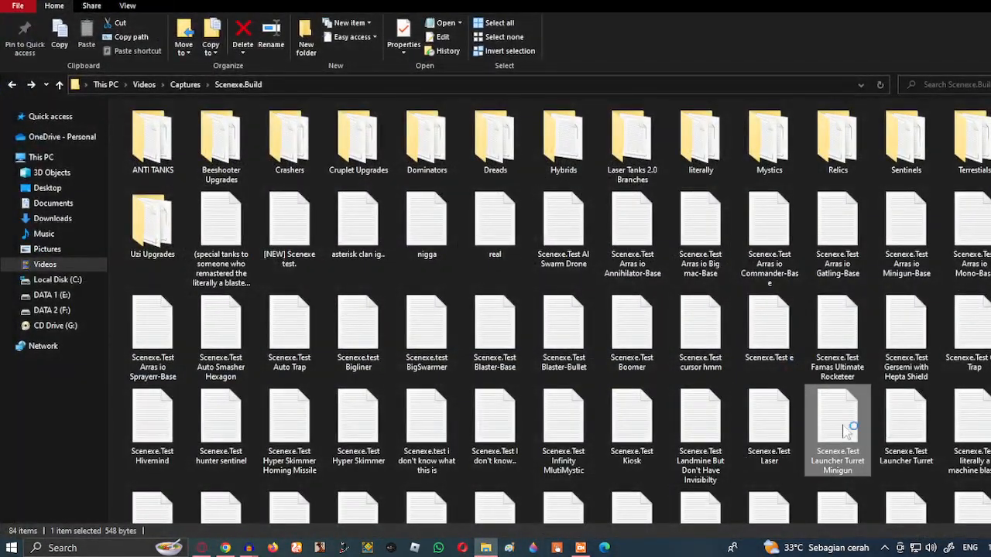
key(ctrl+a)
click(842, 75)
key(alt+Tab)
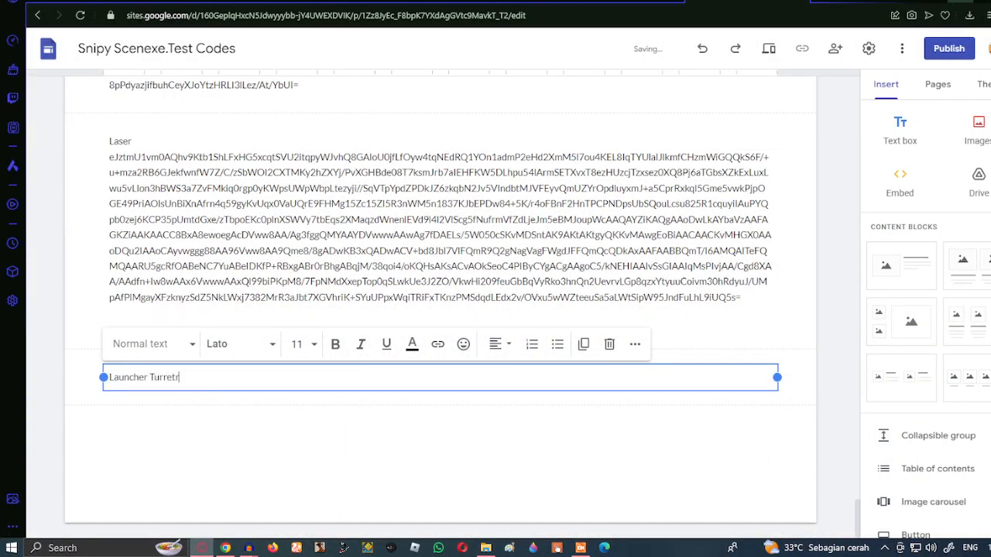
key(Return)
key(ctrl+v)
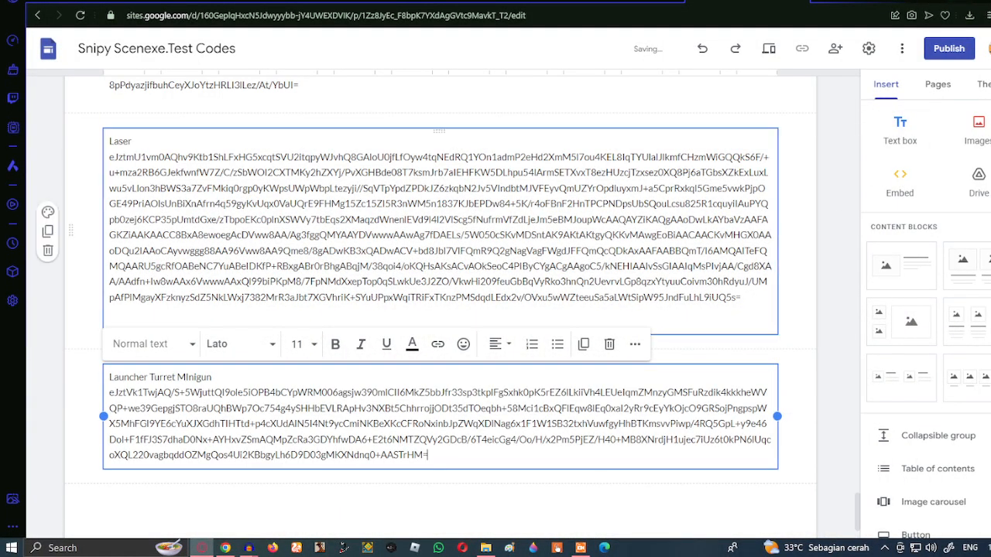
Add a text box headed "Launcher Turret" containing the code copied from the Scenexe.Test Launcher Turret file
click(900, 128)
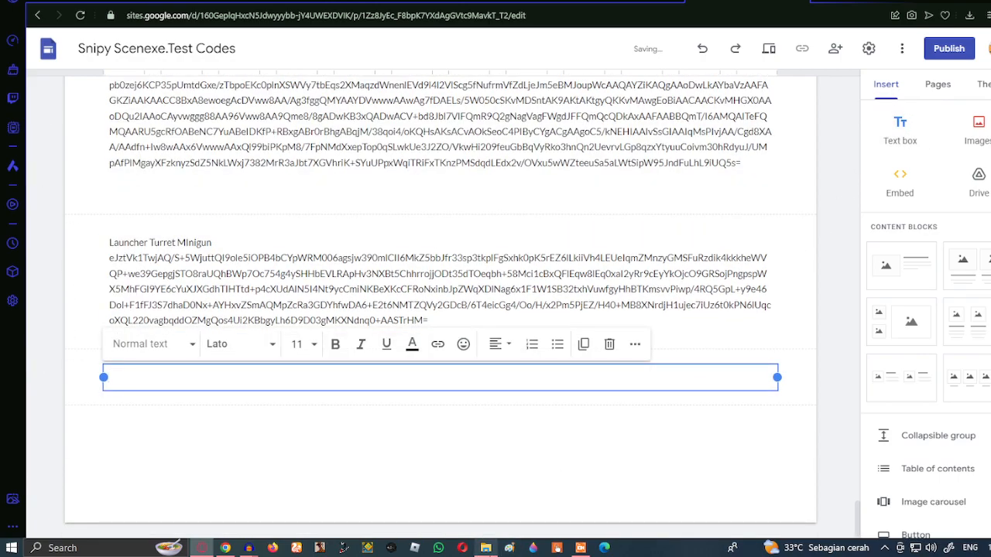
key(alt+Tab)
double_click(906, 422)
key(ctrl+a)
key(ctrl+c)
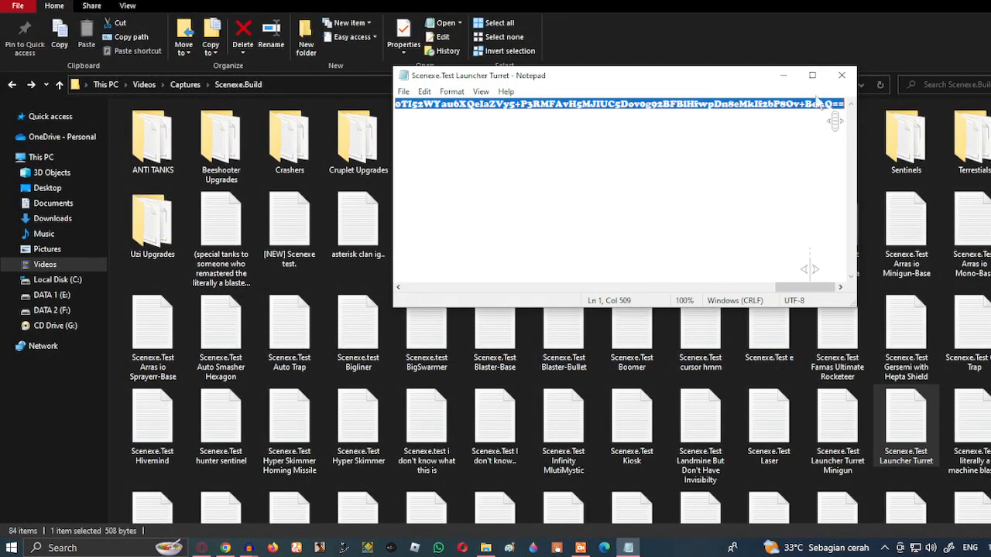
click(840, 75)
key(alt+Tab)
text(L)
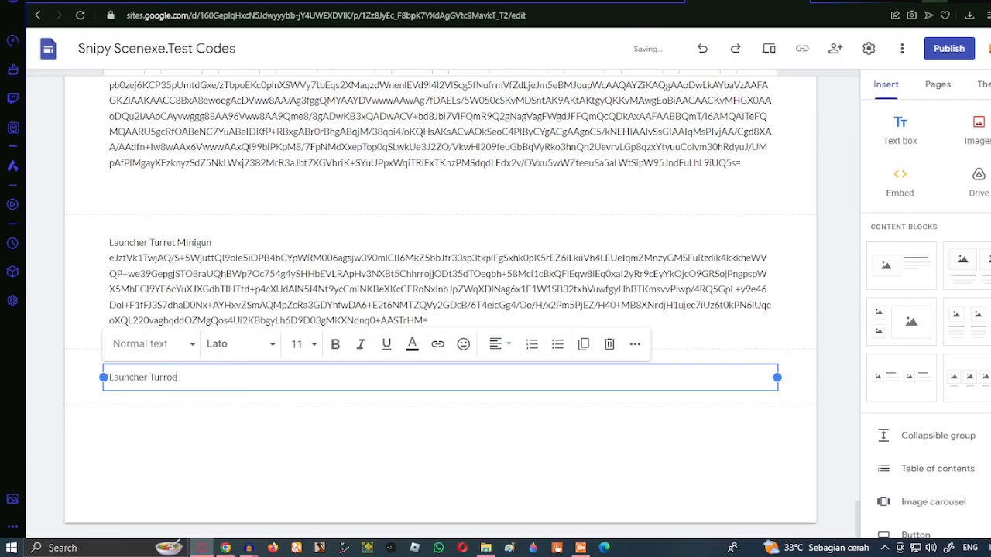
text(auncher Turret)
key(Return)
key(ctrl+v)
Add a text box headed "literally a blaster" containing the code copied from the "literally a machine blas..." file beside Scenexe.Test Launcher Turret
click(900, 127)
key(alt+Tab)
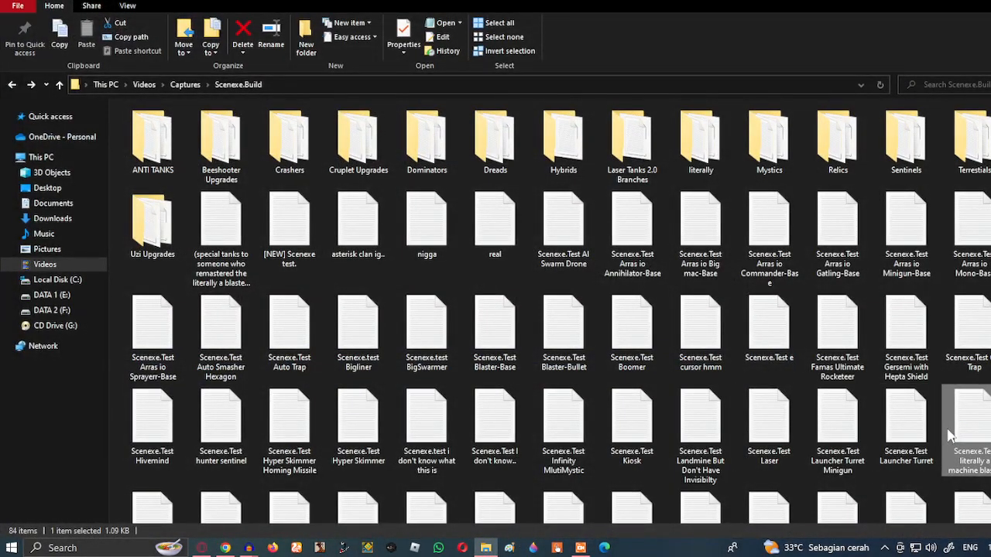
double_click(950, 436)
key(ctrl+a)
key(ctrl+c)
click(844, 72)
key(alt+Tab)
text(La)
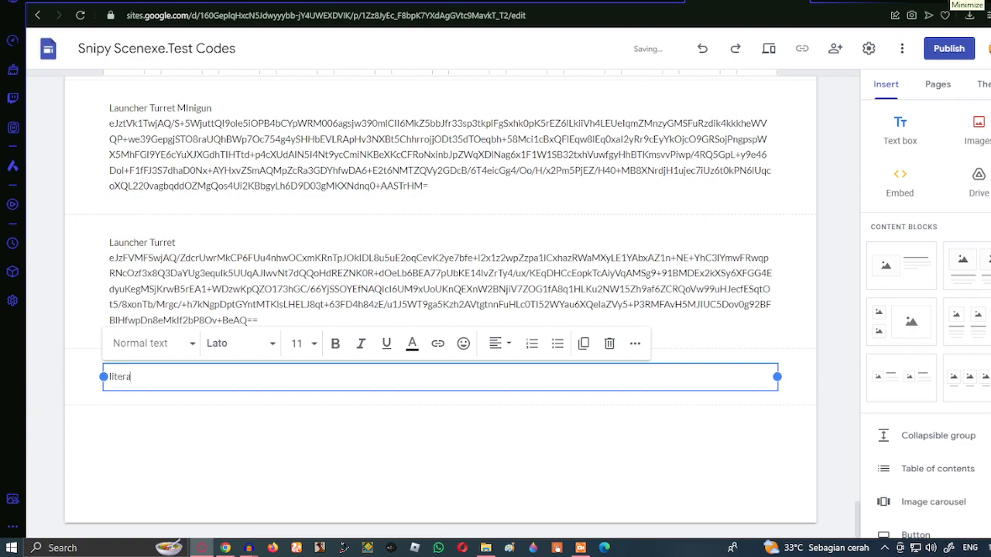
key(Return)
key(ctrl+v)
Add a text box headed "Machine Launcher" containing the code copied from the Scenexe.Test Machine Launcher file
click(900, 130)
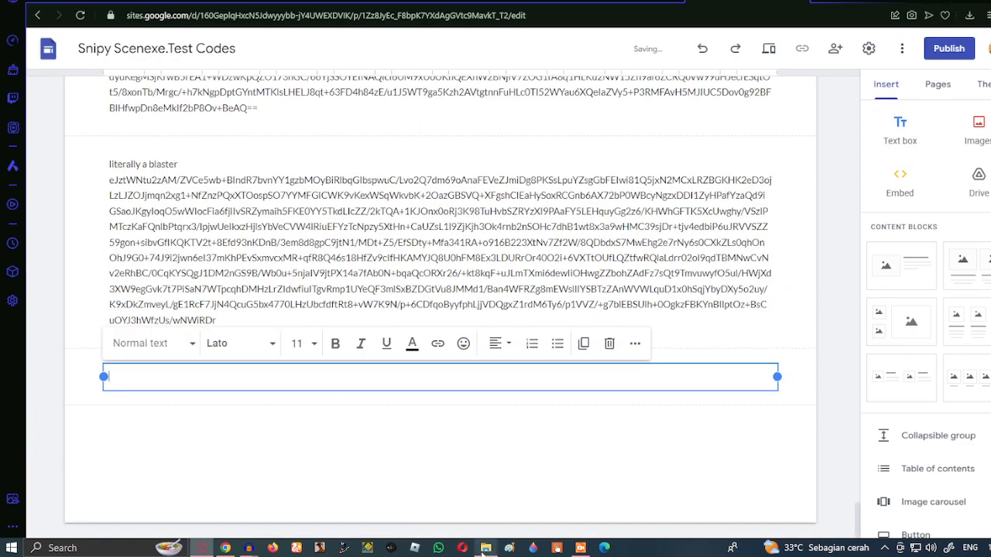
click(485, 548)
scroll(516, 432, down, 3)
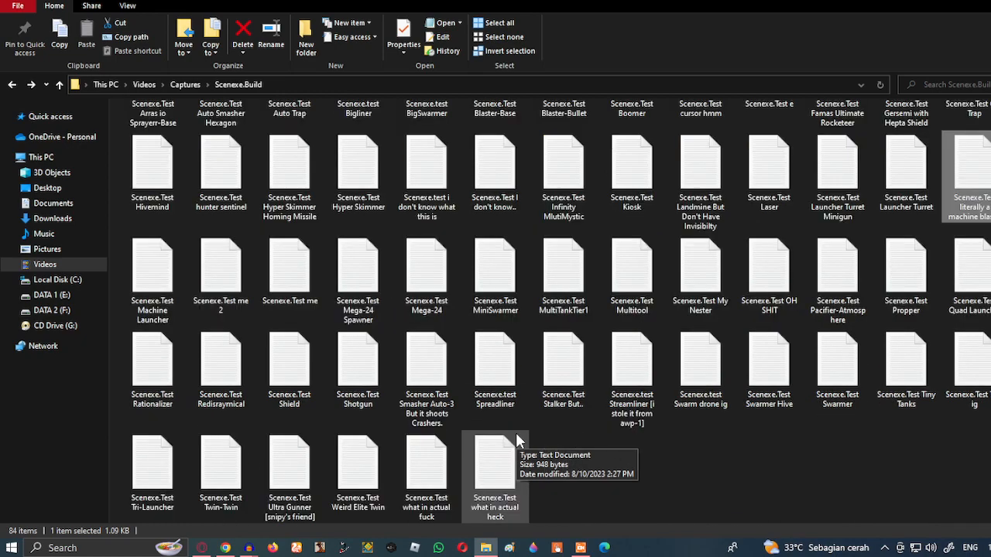
click(137, 272)
double_click(152, 269)
key(ctrl+a)
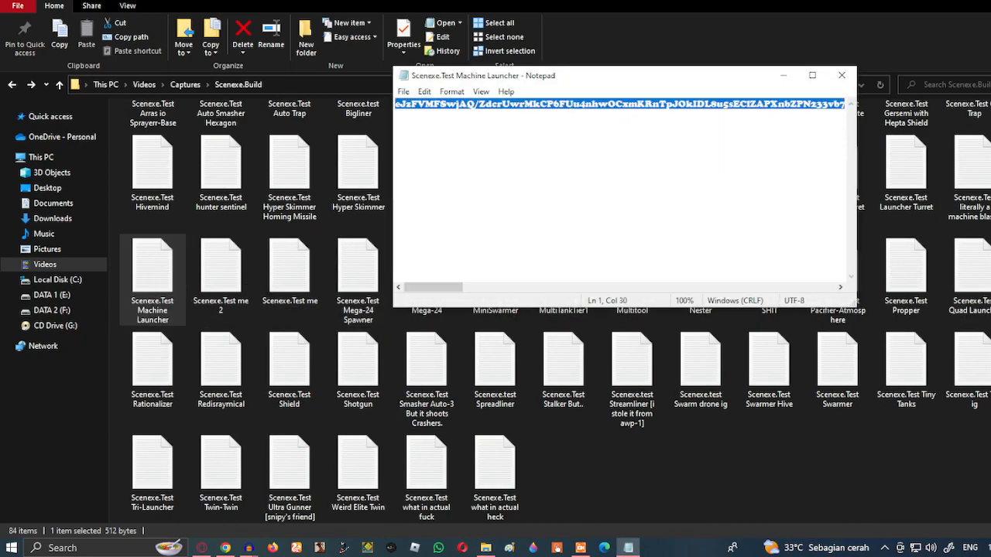
click(844, 75)
click(942, 1)
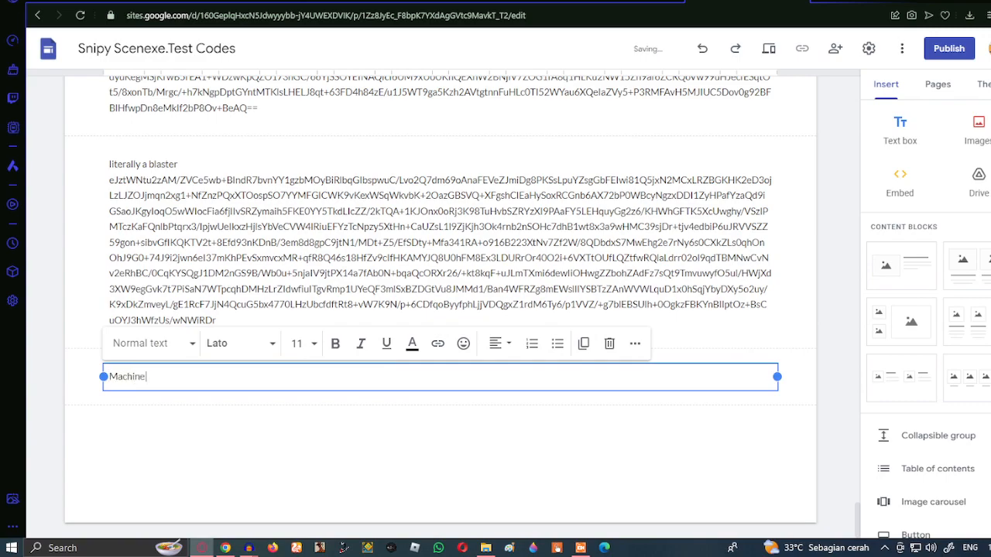
key(Return)
key(ctrl+v)
Add a text box headed "vulture" containing the code copied from the Scenexe.Test me 2 file
scroll(937, 232, down, 5)
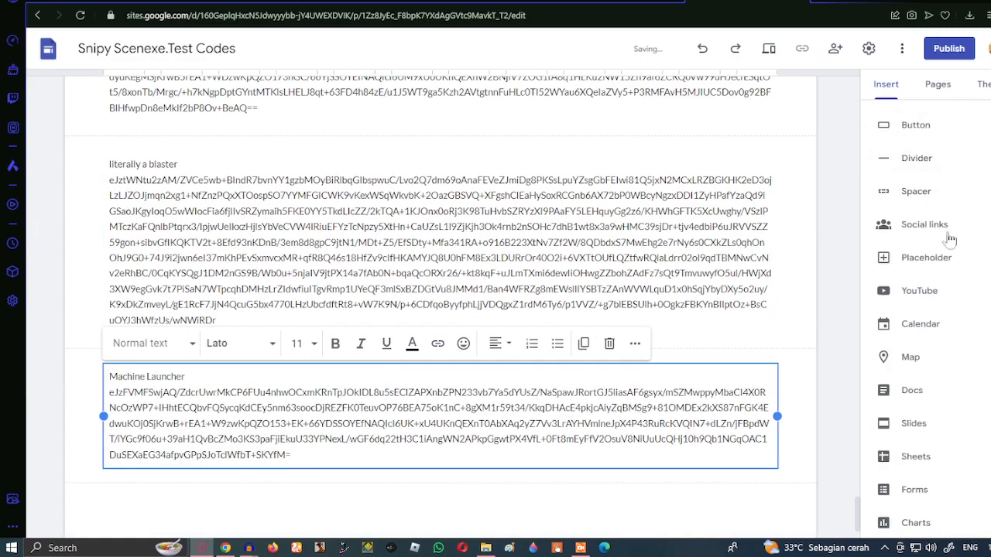
scroll(912, 408, up, 5)
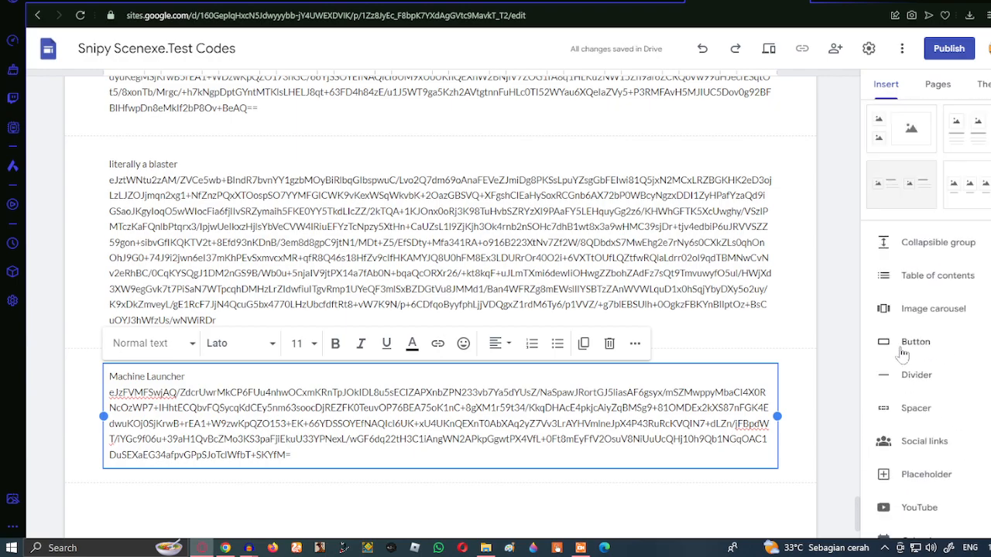
click(904, 130)
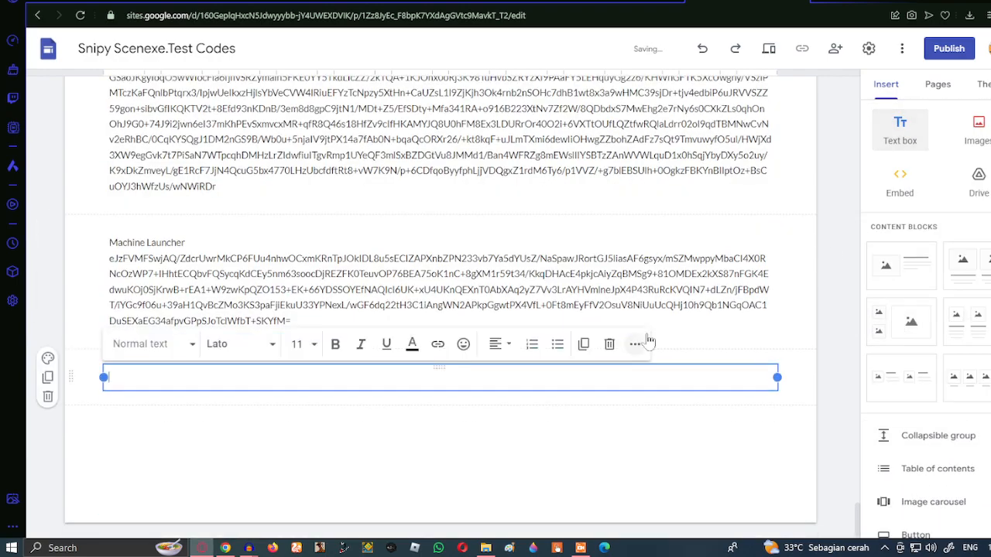
click(485, 547)
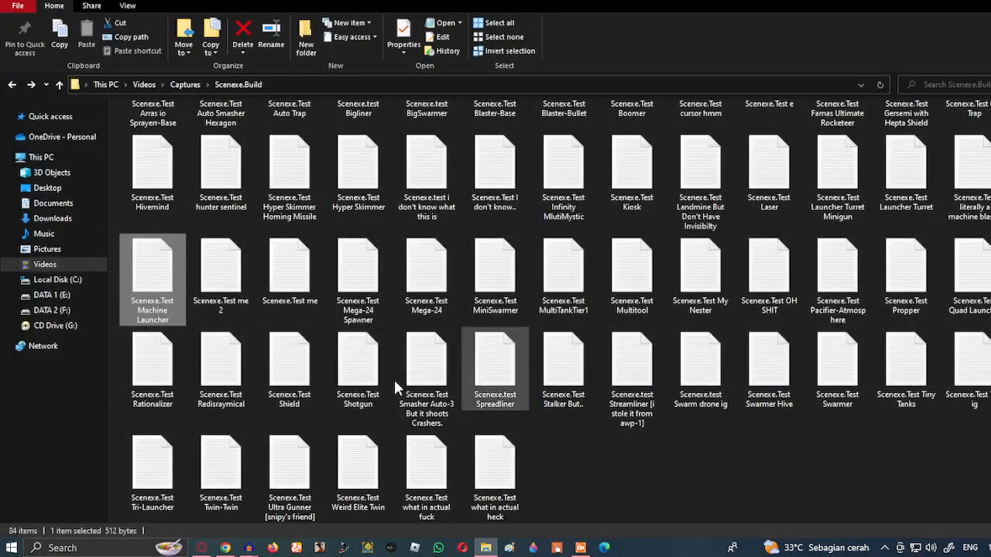
double_click(221, 271)
click(559, 103)
key(ctrl+a)
key(ctrl+c)
click(842, 75)
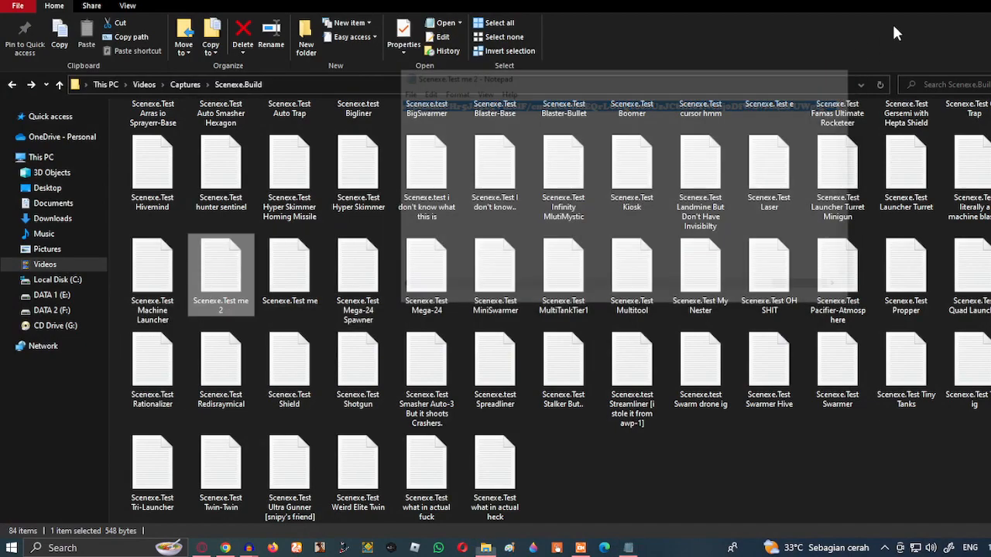
click(486, 547)
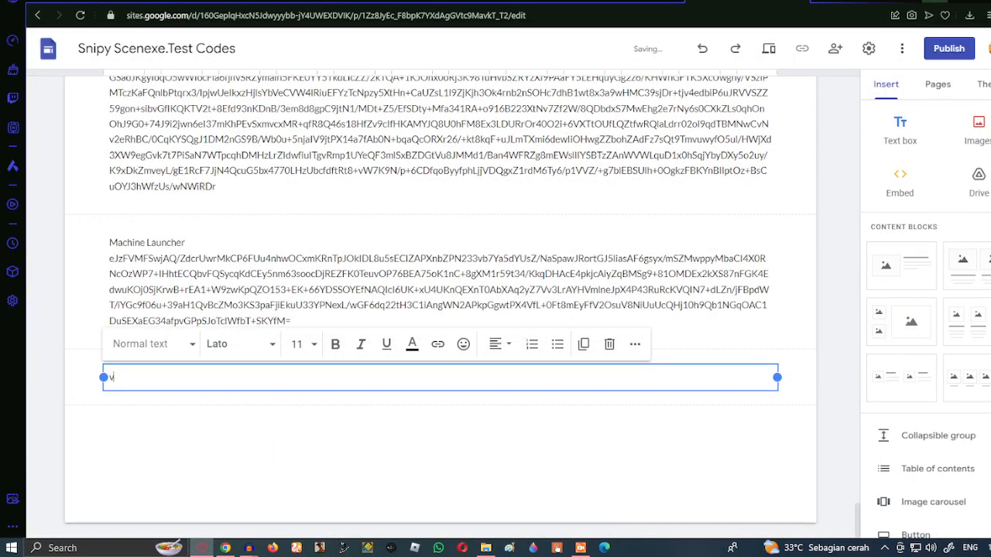
text(vulture)
key(Return)
key(ctrl+v)
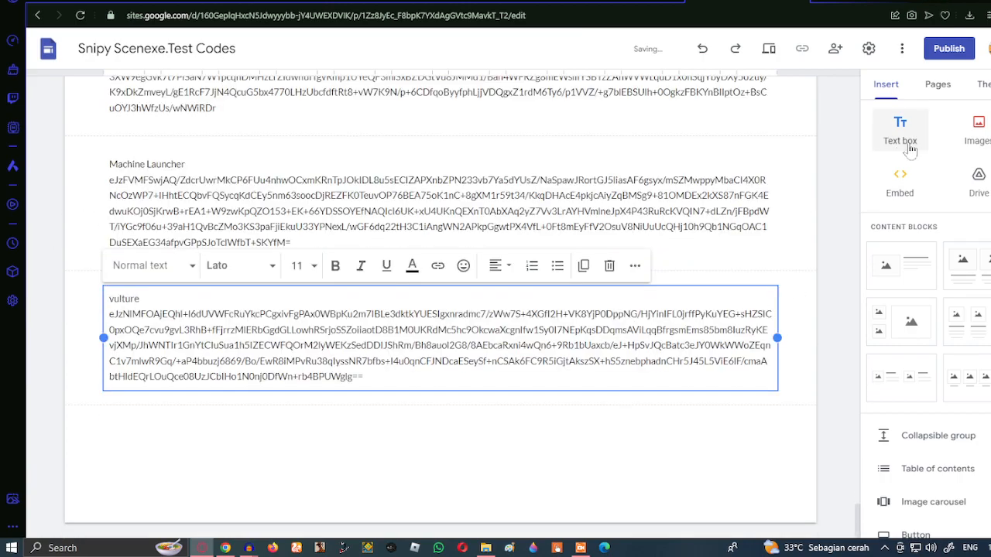
Add a text box headed "myself" containing the code copied from the Scenexe.Test me file
click(907, 147)
click(485, 547)
double_click(289, 267)
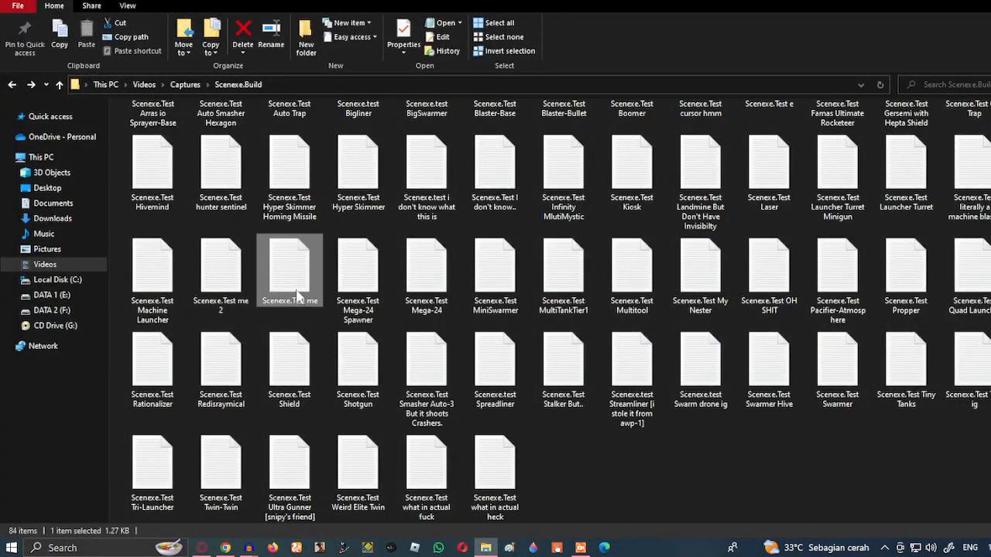
key(ctrl+a)
click(841, 75)
scroll(769, 143, up, 3)
scroll(945, 4, down, 3)
click(958, 3)
text(myself)
key(Return)
key(ctrl+v)
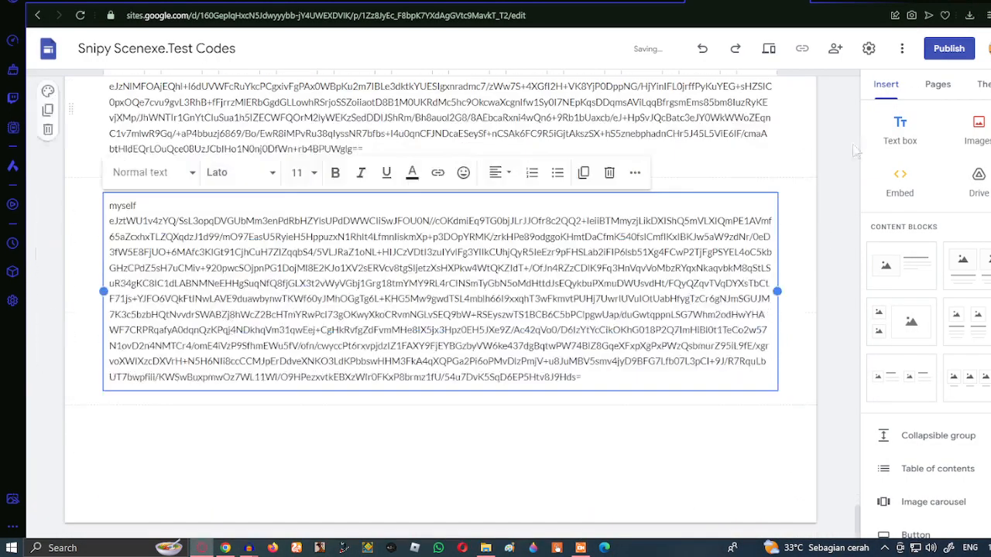
Add a text box headed "Mega 24 [Spawner]" containing the code copied from the Scenexe.Test Mega-24 Spawner file
click(900, 130)
click(485, 548)
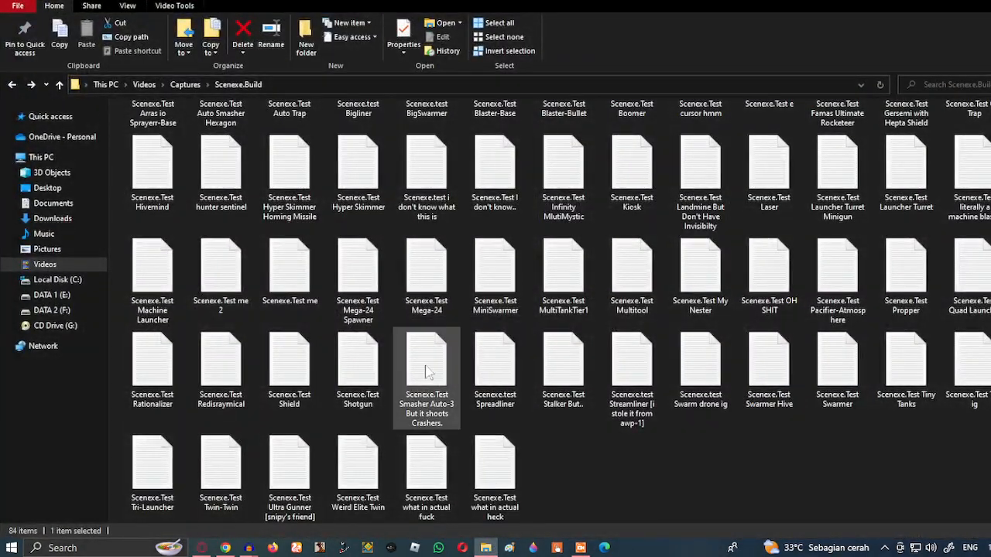
double_click(384, 271)
key(ctrl+a)
click(851, 70)
click(942, 2)
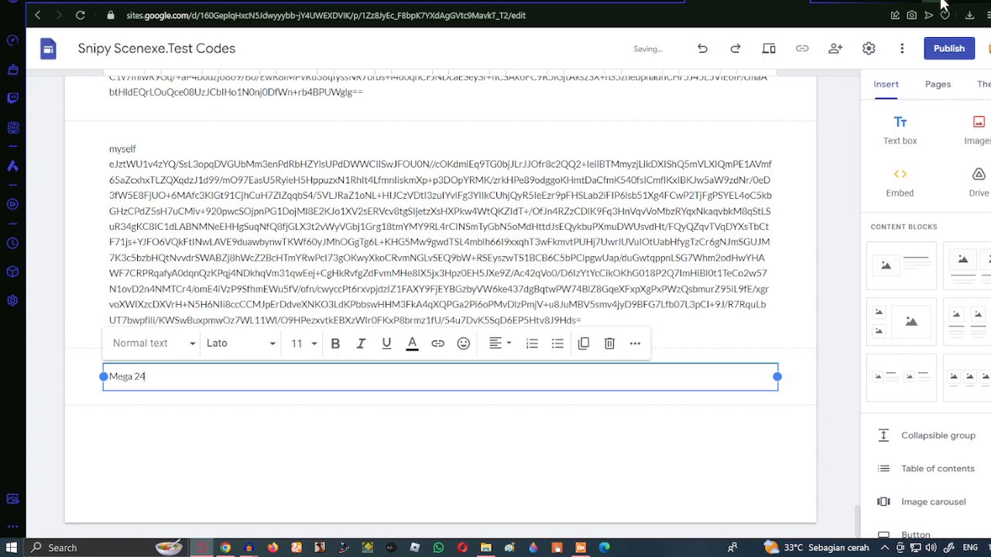
key(Return)
key(ctrl+v)
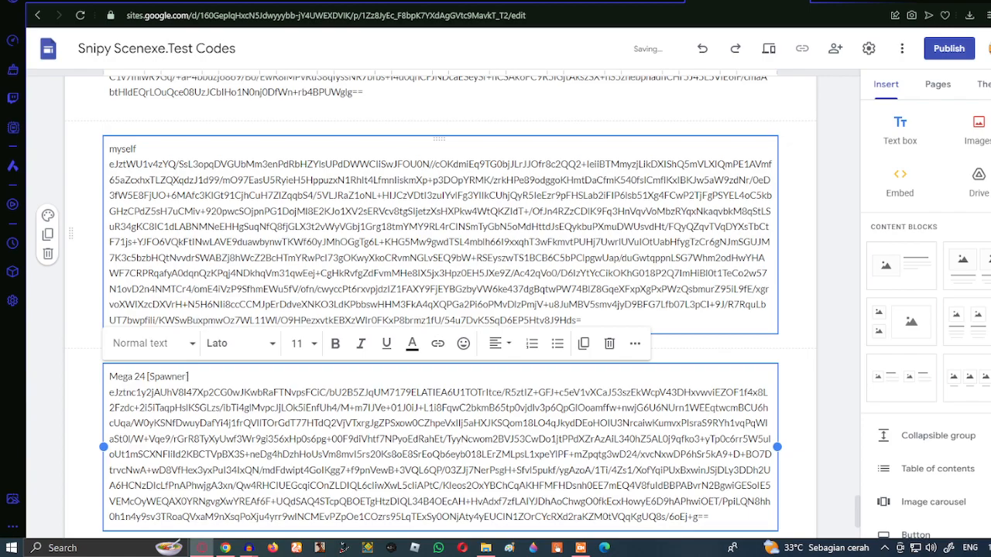
scroll(440, 310, down, 2)
Add a text box headed "Mega 24" containing the code copied from the Scenexe.Test Mega-24 file
click(900, 128)
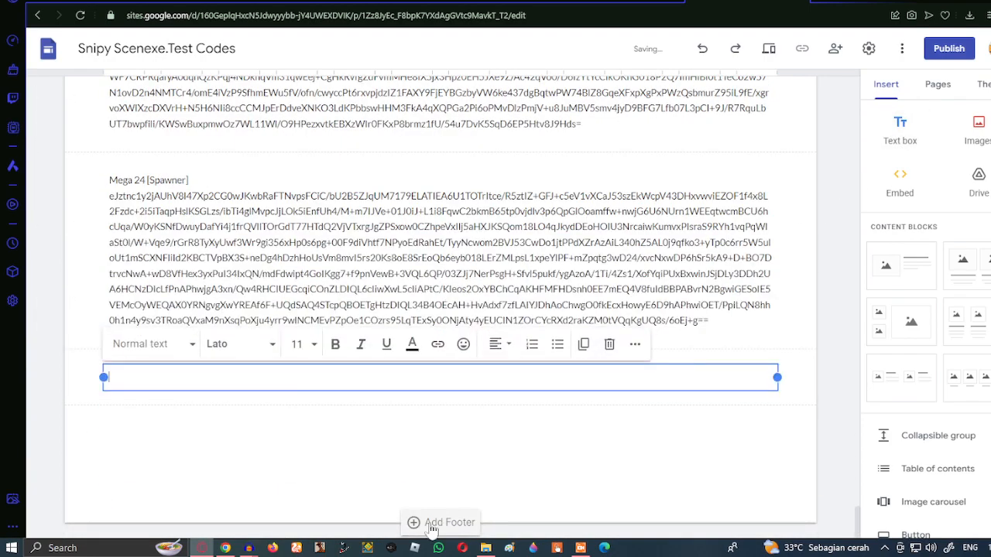
click(486, 548)
double_click(455, 267)
key(ctrl+a)
click(841, 75)
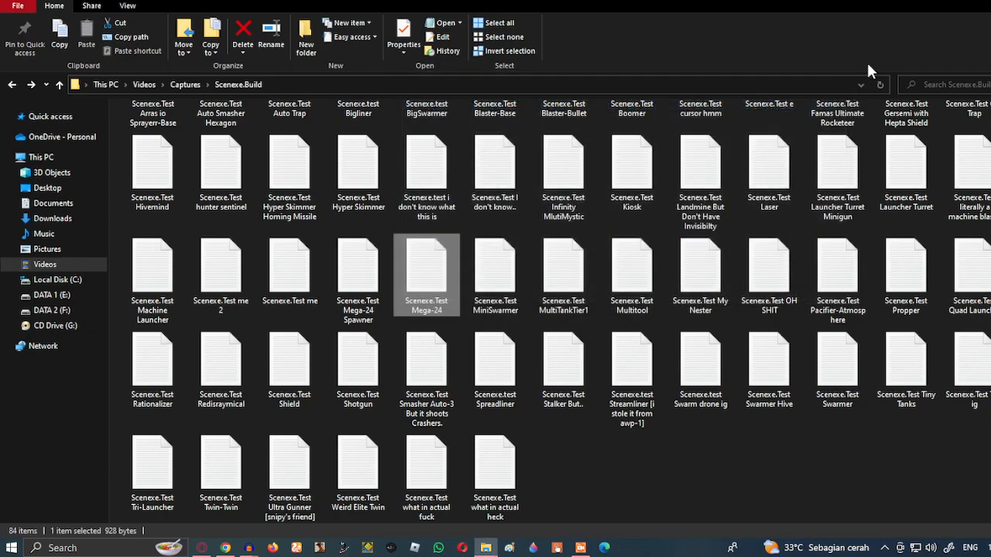
click(958, 4)
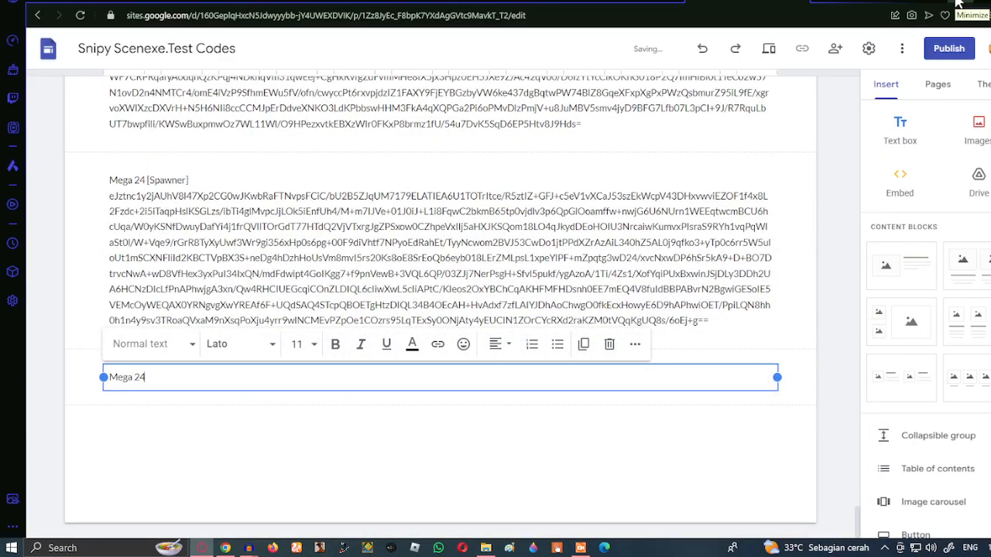
text(Mega 24)
key(Return)
key(ctrl+v)
Add a text box headed "MiniSwarm" containing the code copied from the Scenexe.Test MiniSwarmer file
click(890, 132)
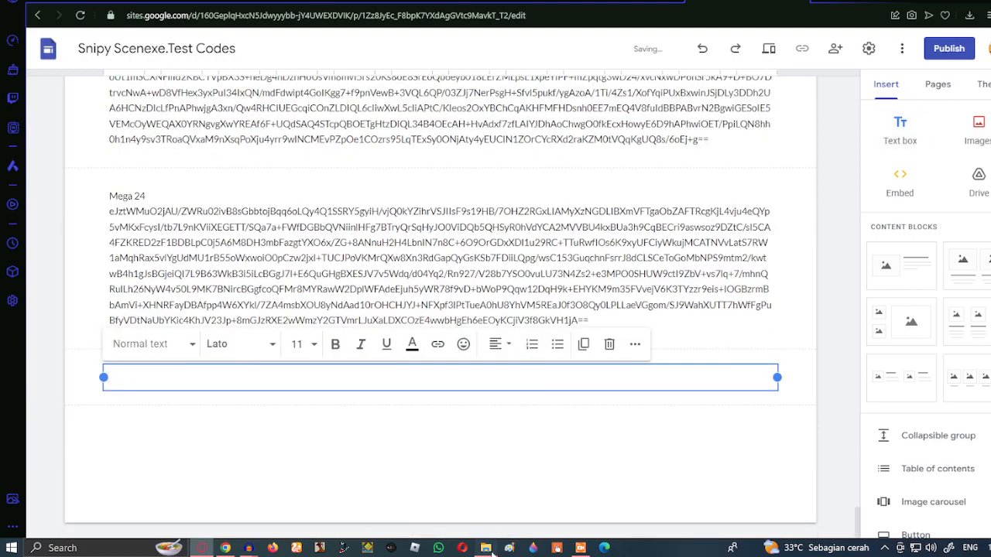
click(486, 548)
click(519, 307)
double_click(520, 304)
key(ctrl+a)
click(845, 72)
click(957, 4)
text(Mi)
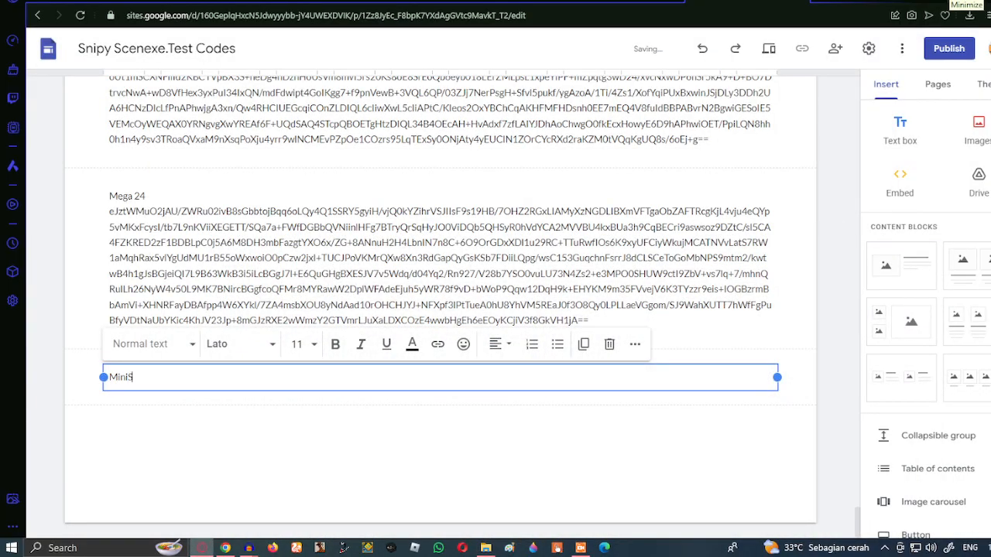
text(niSwarm)
key(Return)
key(ctrl+v)
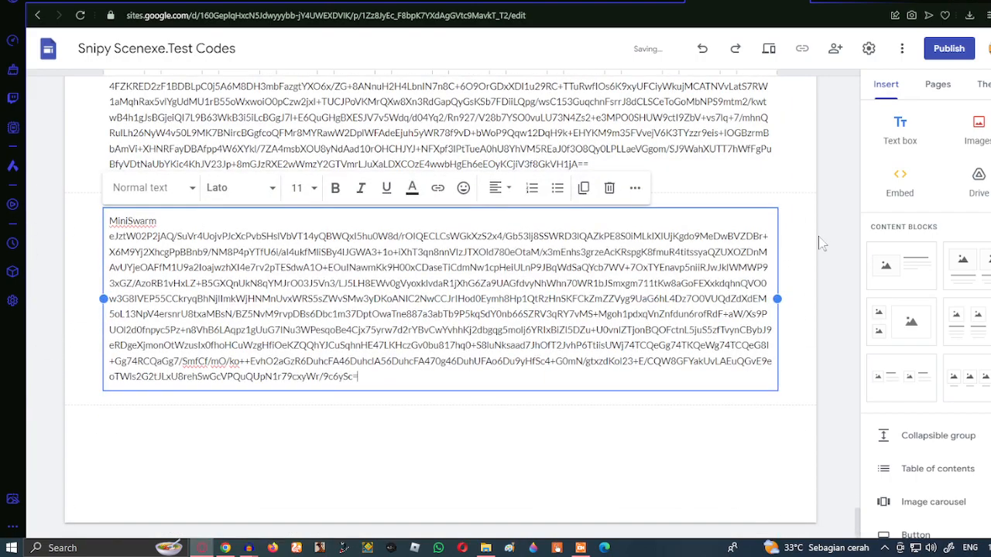
Add a text box headed "MutliTankTier 1" containing the code copied from the Scenexe.Test MultiTankTier1 file
click(899, 131)
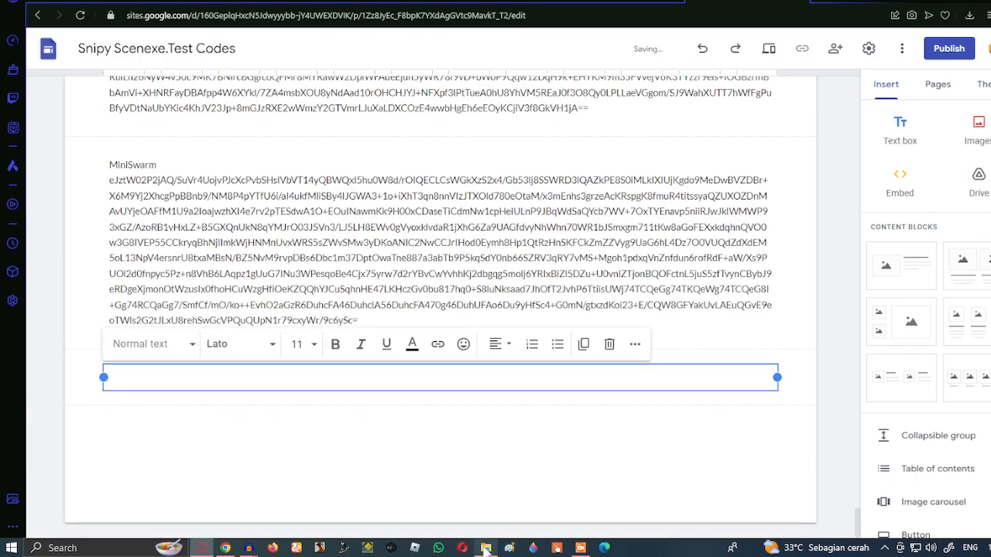
click(485, 549)
click(600, 269)
click(559, 273)
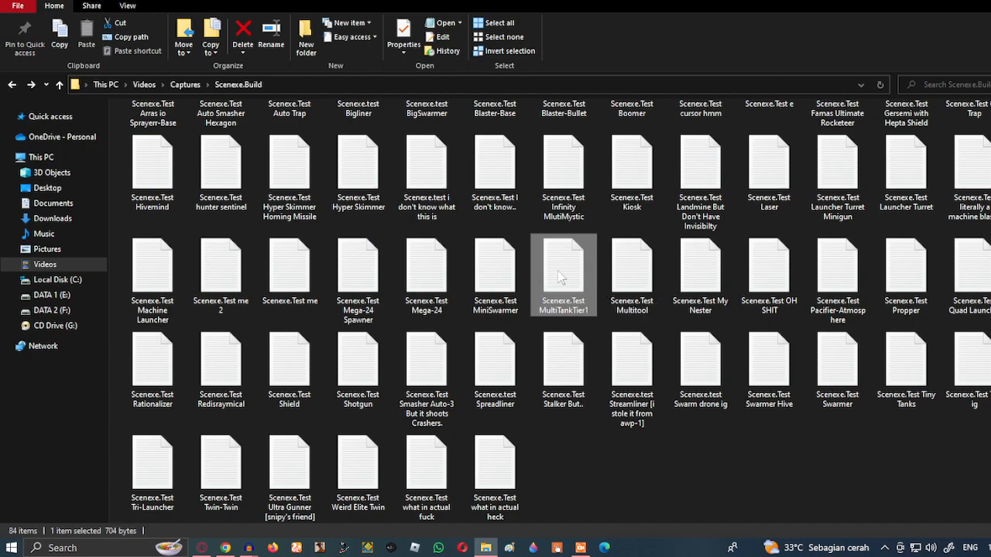
double_click(562, 277)
key(ctrl+a)
click(843, 73)
click(954, 3)
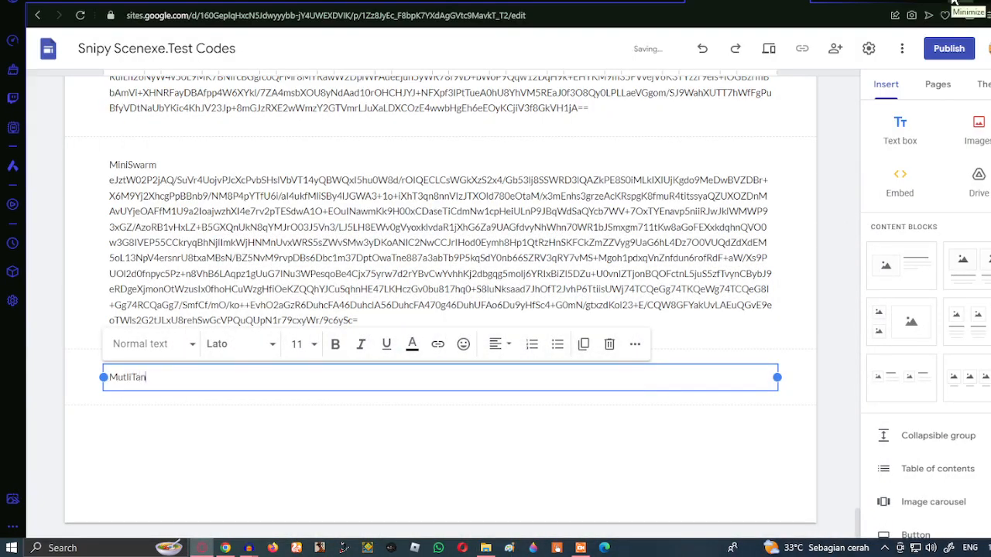
text(MutliTankTier)
key(Return)
key(ctrl+v)
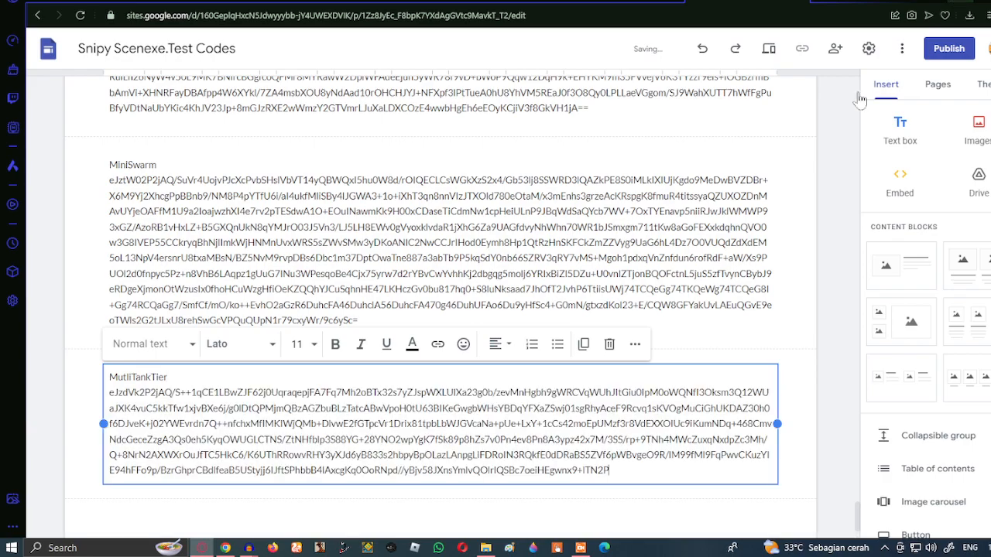
text(1)
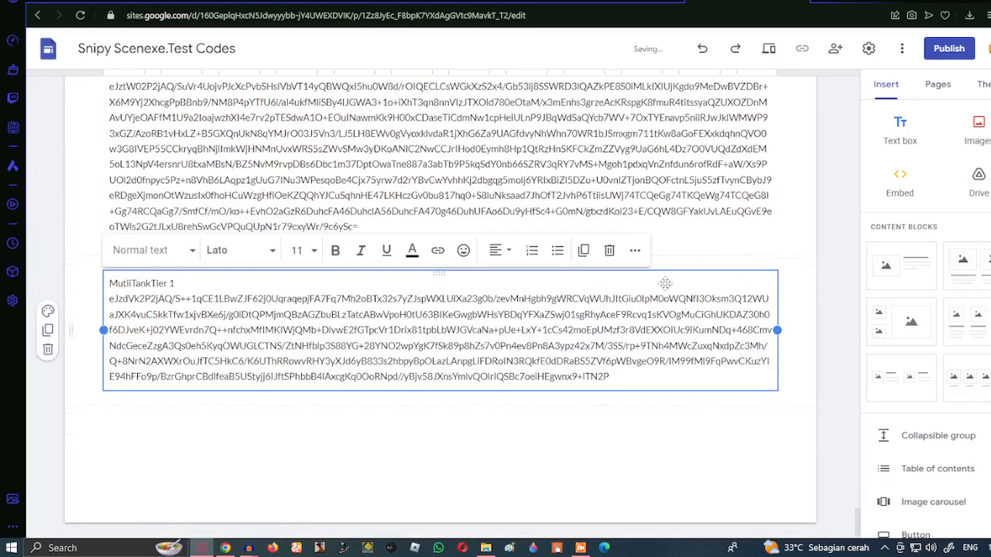
Add a text box headed "Multi Tool" containing the code copied from the Scenexe.Test Multitool file
click(899, 127)
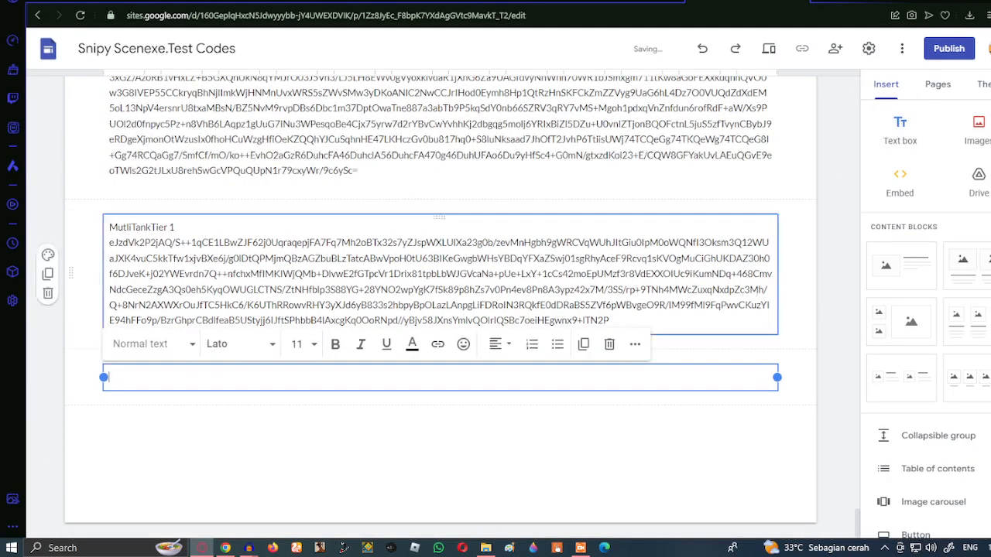
click(486, 548)
double_click(643, 305)
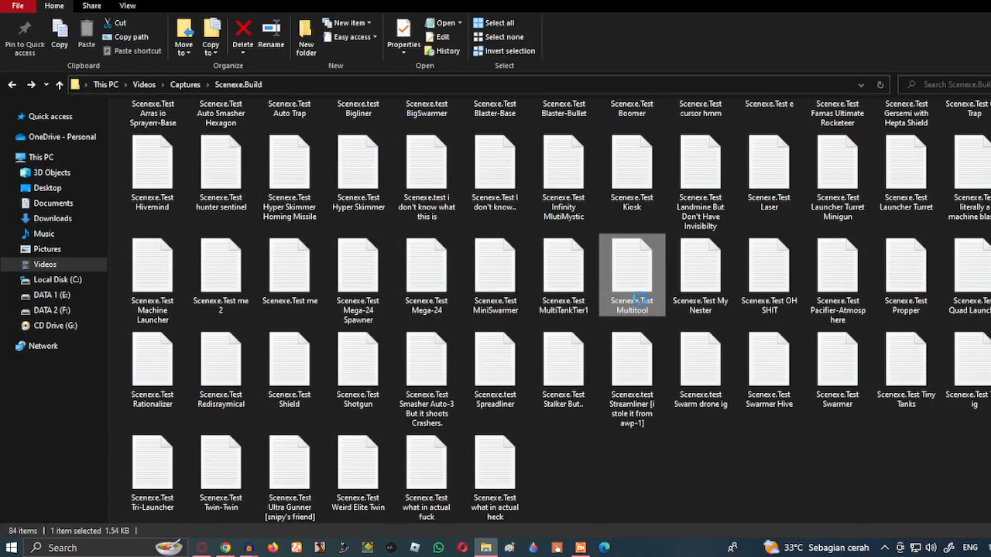
key(ctrl+a)
click(843, 77)
key(alt+Tab)
text(Mu)
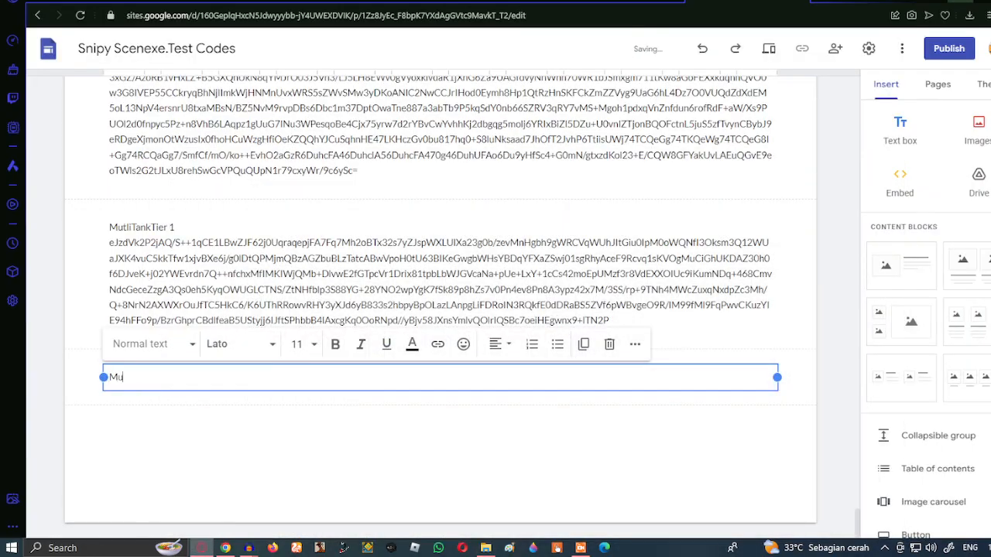
text(lti Tool)
key(Return)
key(ctrl+v)
Add a text box headed "my nest keepr" containing the code copied from the Scenexe.Test My Nester file
click(899, 132)
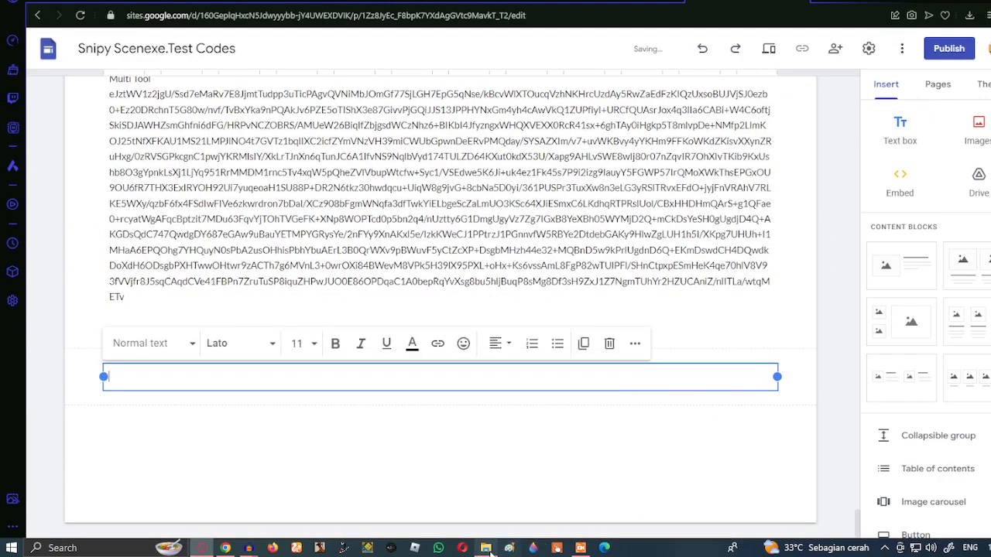
click(486, 548)
double_click(700, 283)
key(ctrl+a)
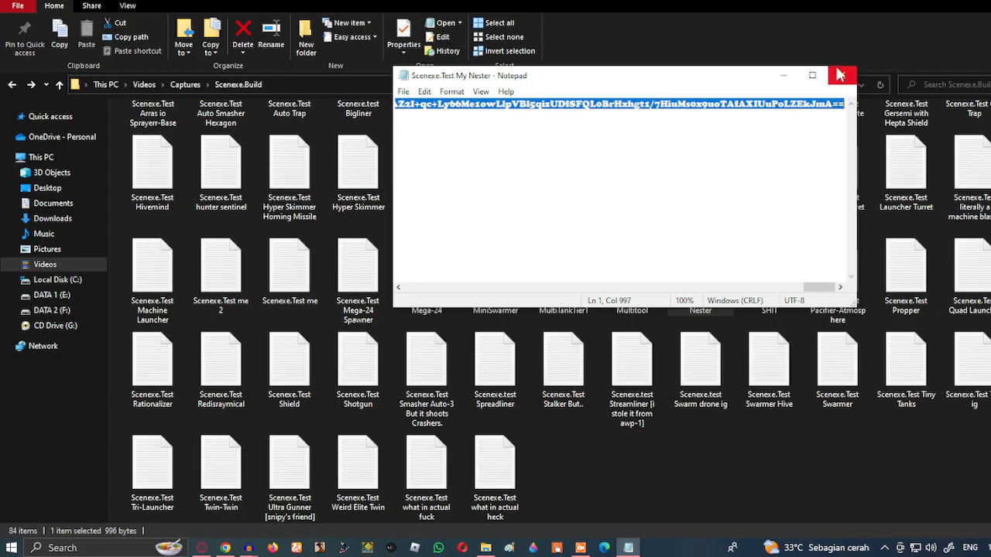
click(840, 75)
key(alt+Tab)
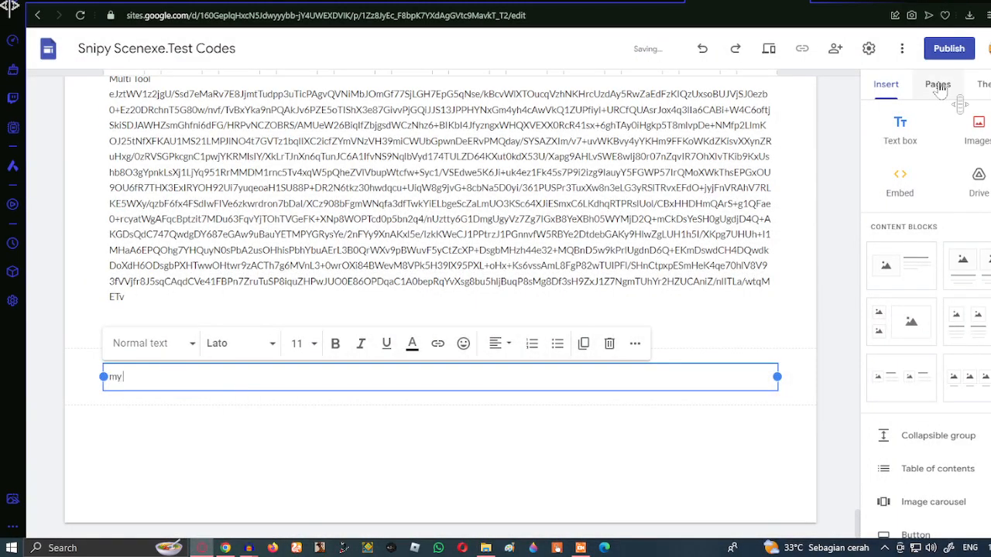
text(my nest keepr)
key(Return)
key(ctrl+v)
Add a text box headed "oh shuit" containing the code copied from the Scenexe.Test OH SHIT file
click(900, 132)
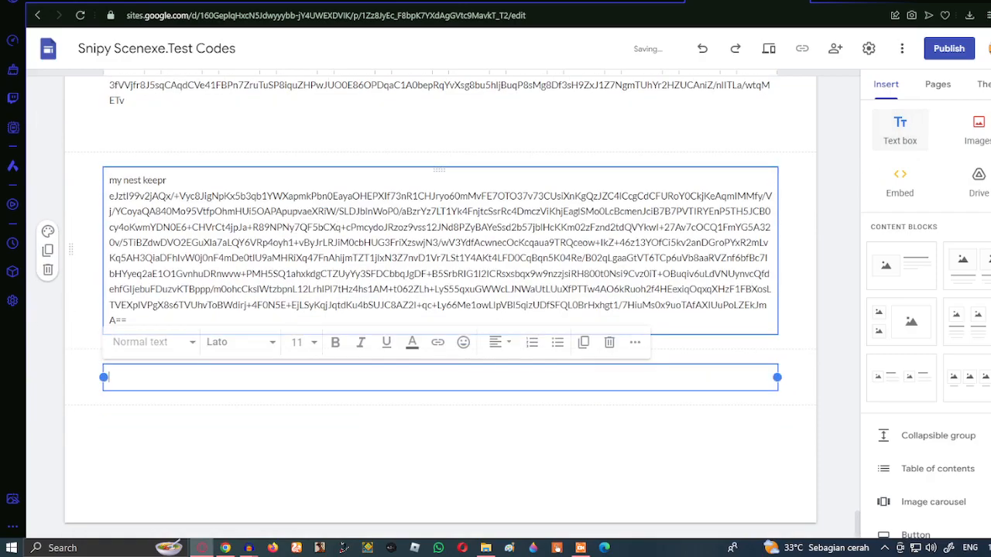
click(487, 548)
double_click(769, 276)
key(ctrl+a)
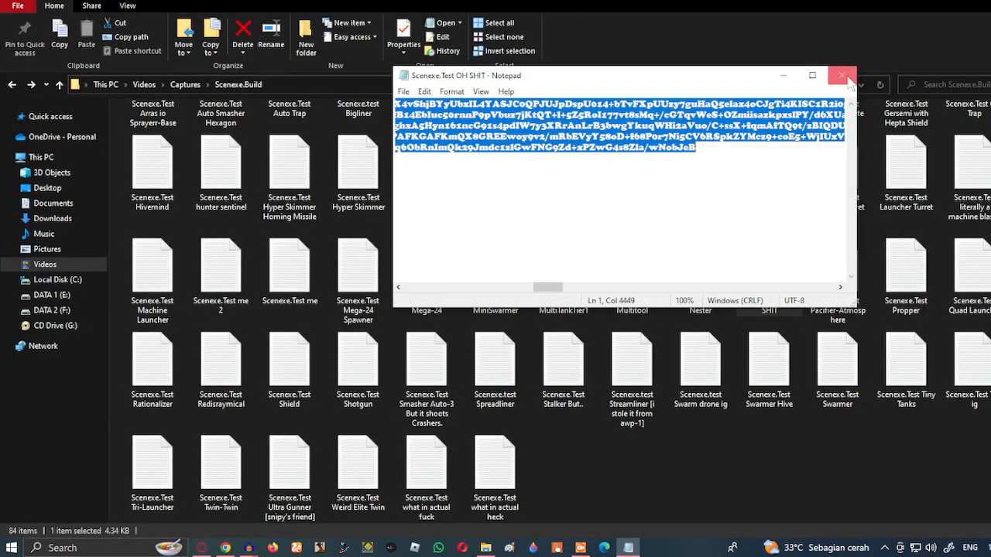
click(842, 75)
key(alt+Tab)
text(oh)
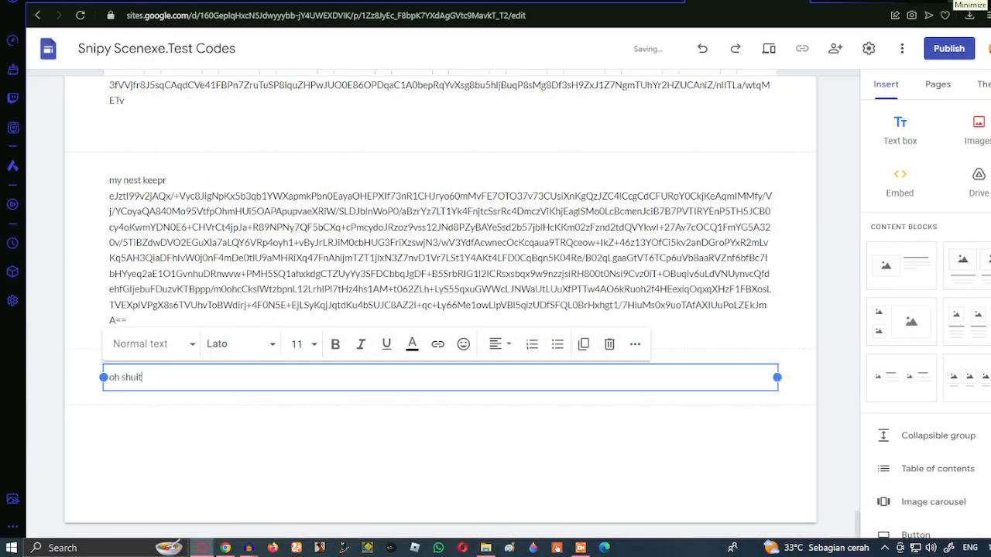
text( shit)
key(ctrl+v)
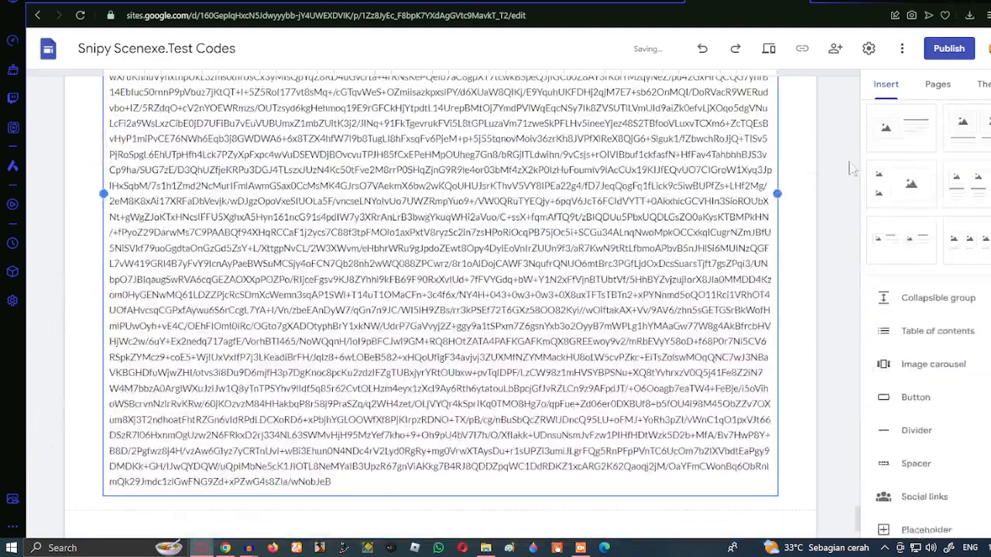
Add a text box headed "Pacifier Atmosphere" containing the code copied from the Scenexe.Test Pacifier-Atmosphere file
click(901, 128)
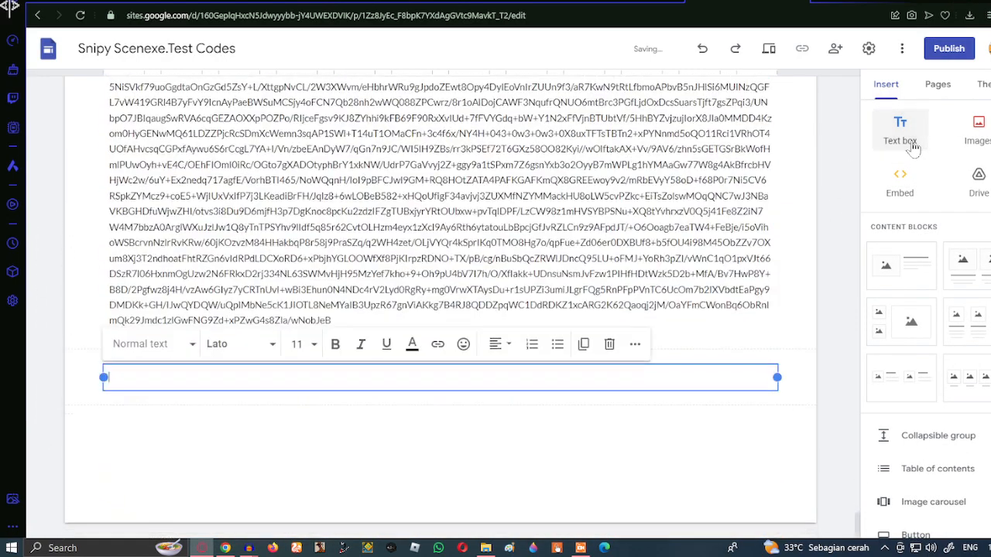
key(alt+Tab)
double_click(837, 271)
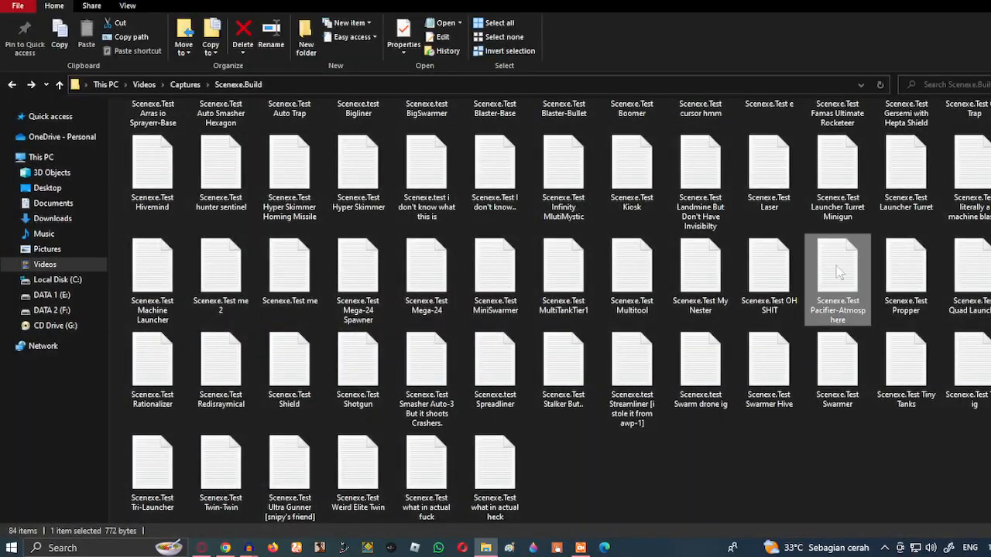
key(ctrl+a)
click(841, 75)
key(alt+Tab)
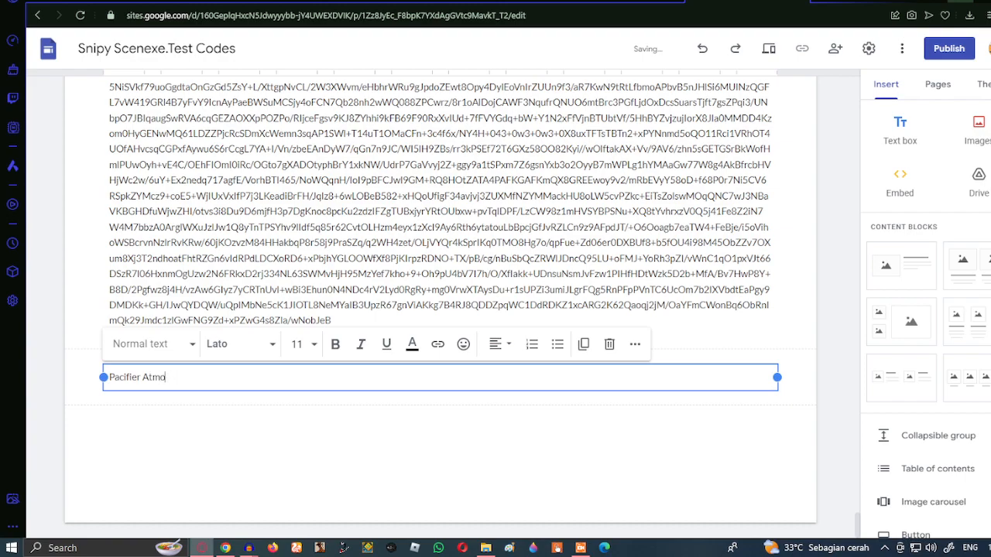
key(Return)
key(ctrl+v)
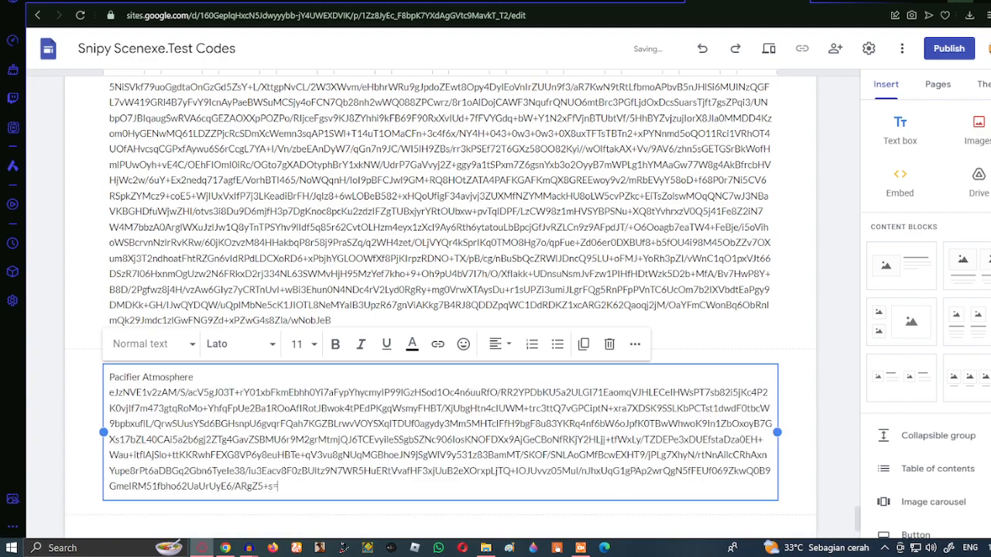
Copy the code from the Scenexe.Test Propper file and add a text box headed "Propper"
click(900, 133)
key(alt+Tab)
double_click(905, 267)
key(ctrl+a)
click(841, 75)
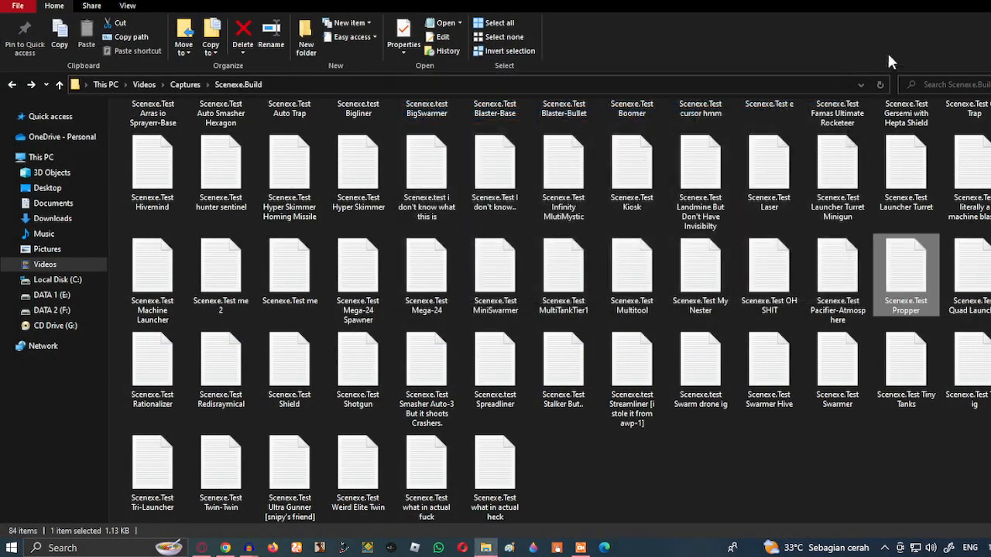
key(alt+Tab)
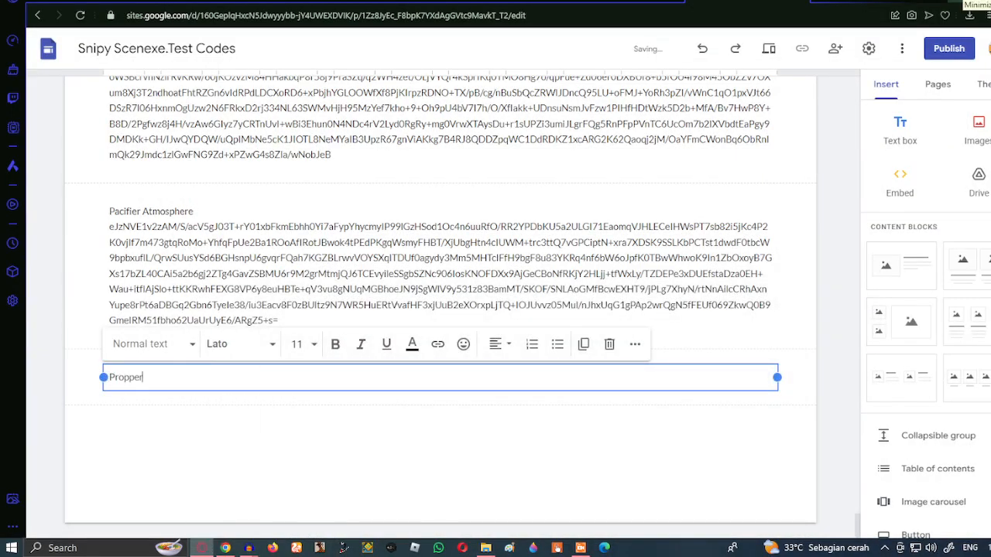
text(Propper)
Add an empty text box below "Propper" and paste the code from the Scenexe.Test Propper file under the "Propper" heading
click(899, 130)
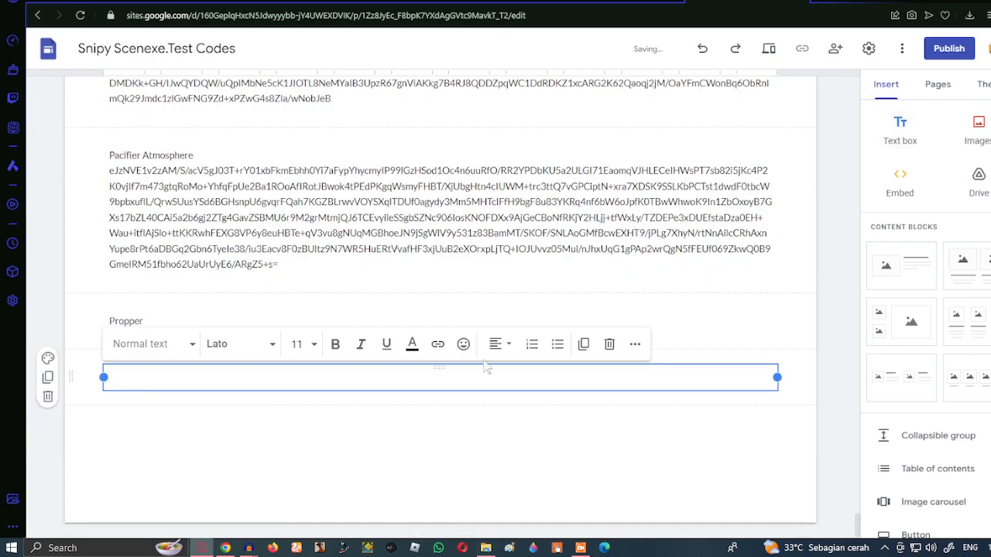
click(237, 319)
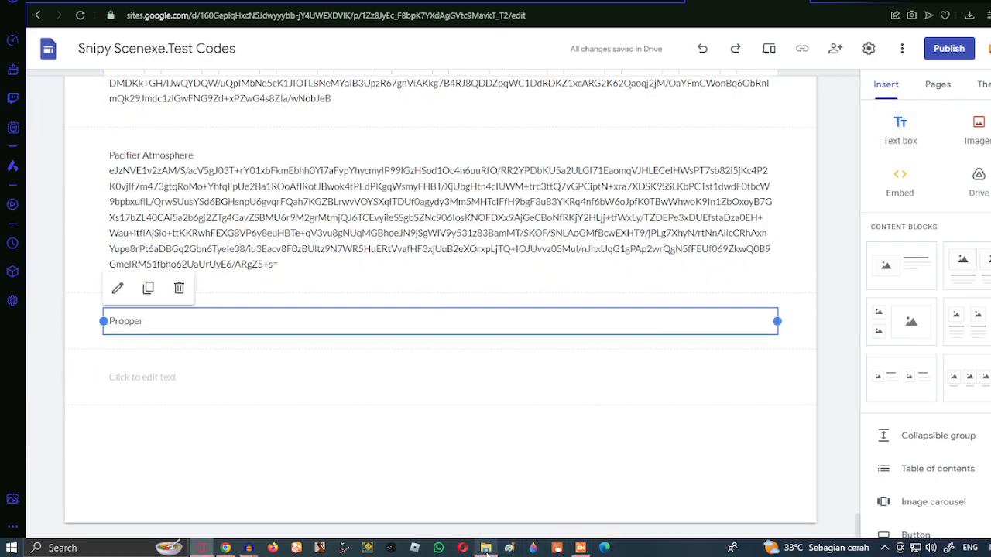
click(486, 548)
double_click(925, 257)
key(ctrl+a)
key(ctrl+c)
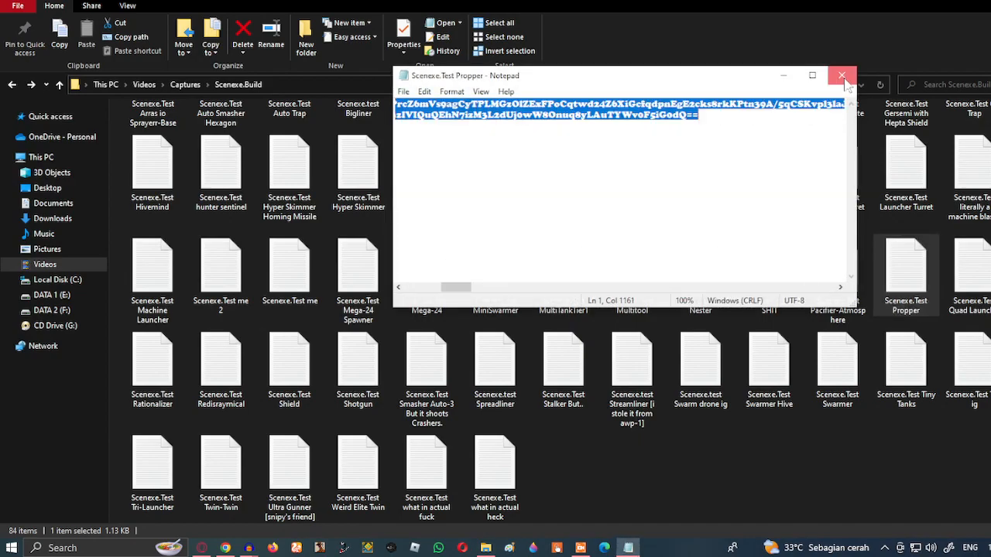
click(844, 76)
key(alt+Tab)
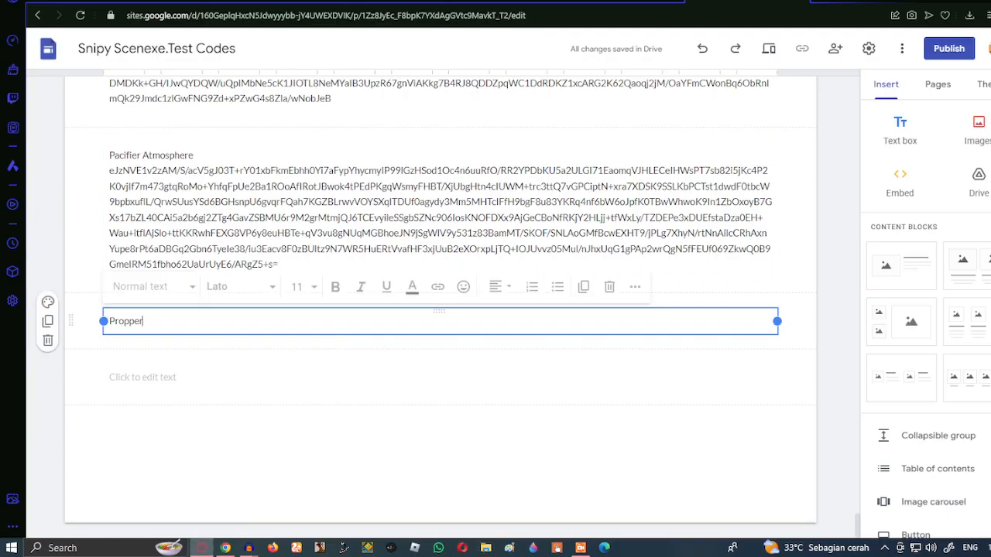
key(ctrl+v)
click(263, 377)
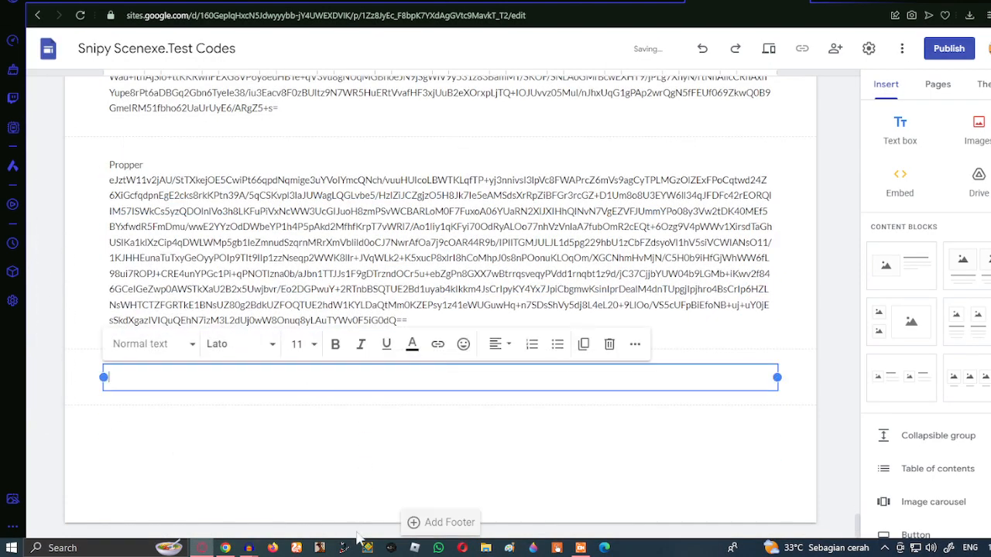
Switch to File Explorer and open the Scenexe.Build folder inside Captures in the Videos folder
click(485, 547)
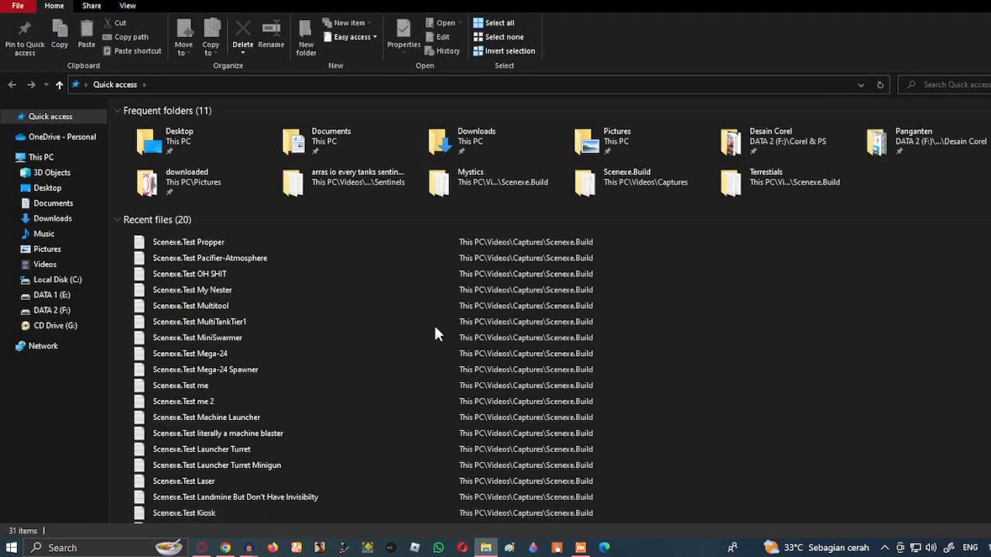
click(46, 249)
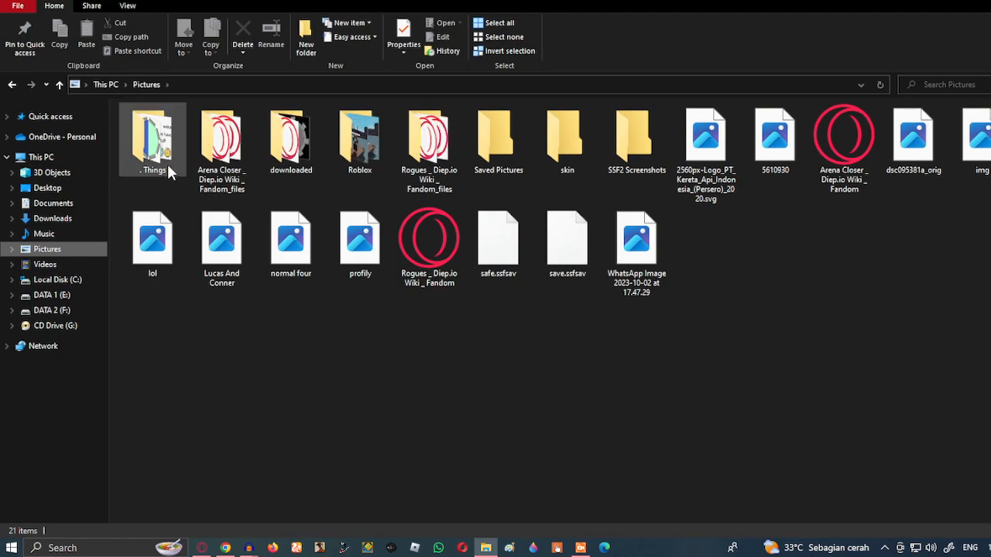
double_click(167, 163)
click(45, 264)
double_click(152, 143)
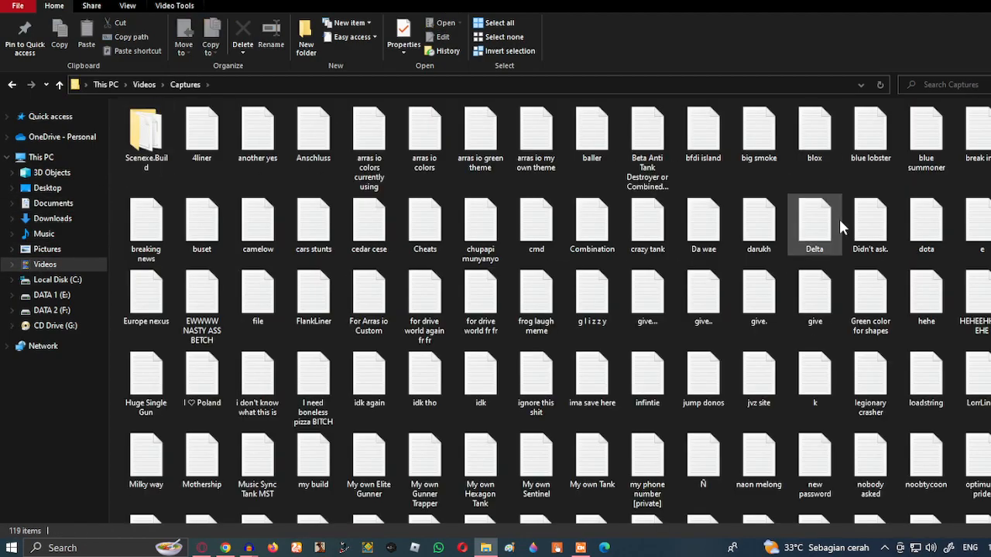
click(144, 122)
double_click(143, 122)
scroll(619, 294, down, 3)
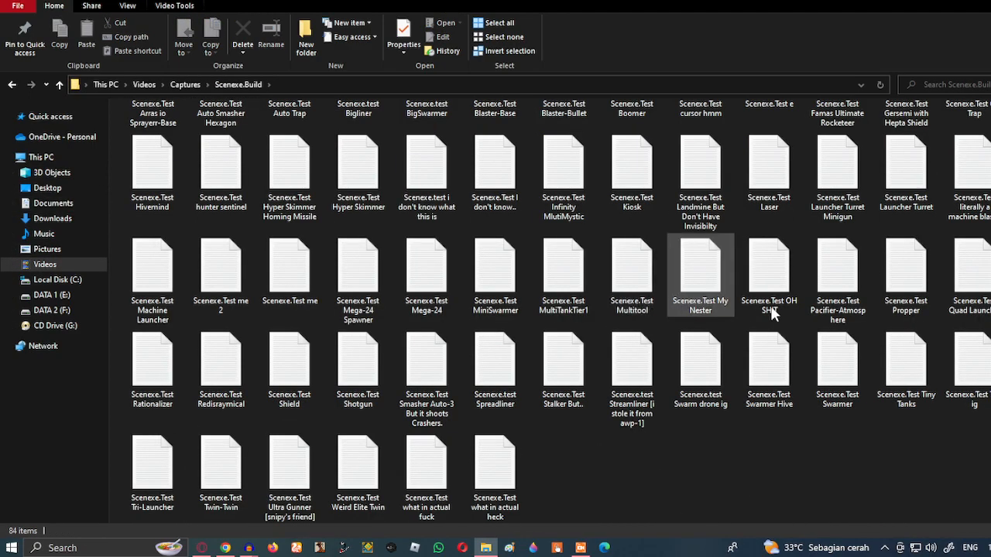
Copy the code from the Scenexe.Test Quad Launcher file and paste it into the empty text box under the heading "Quad Launcher"
double_click(981, 298)
key(ctrl+a)
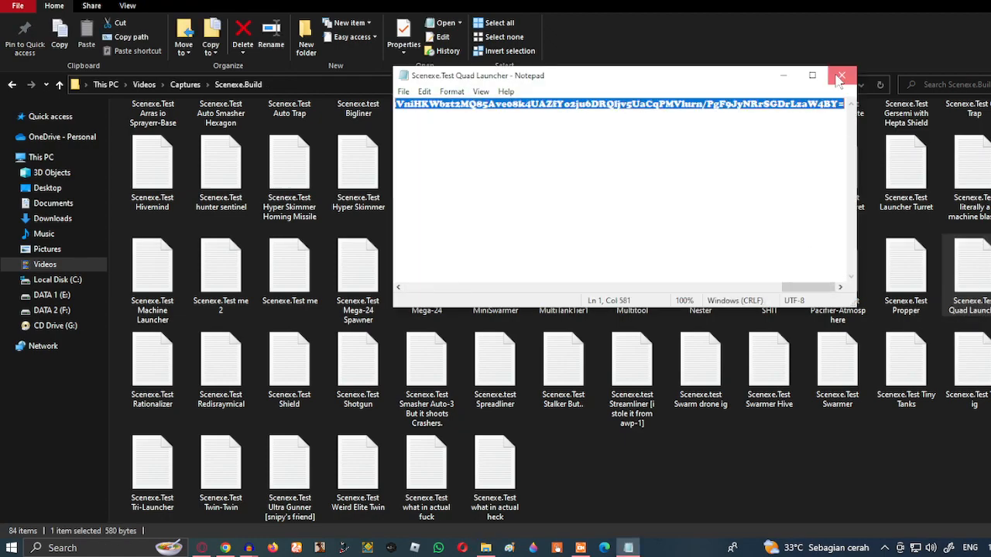
click(844, 75)
key(alt+Tab)
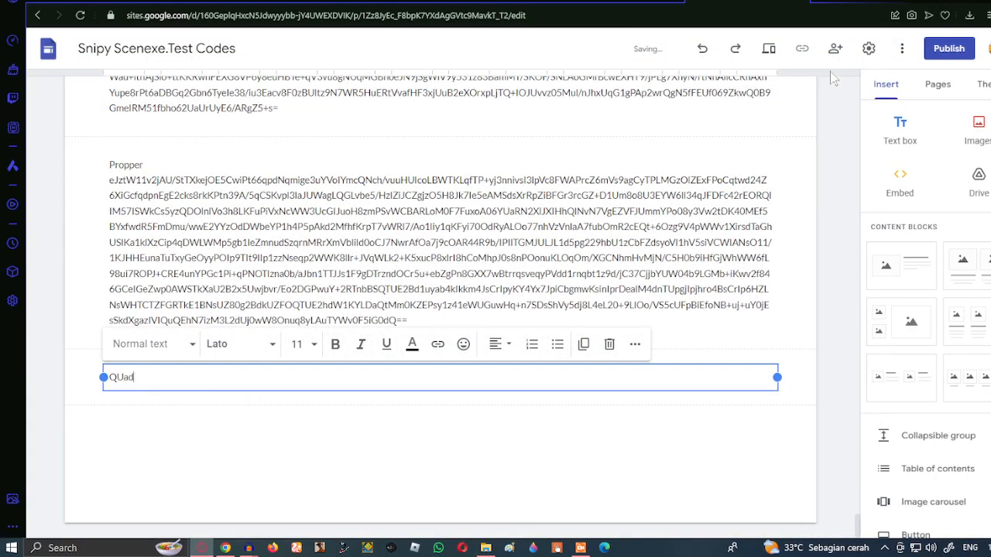
text(Quad Launcher)
key(Return)
key(ctrl+v)
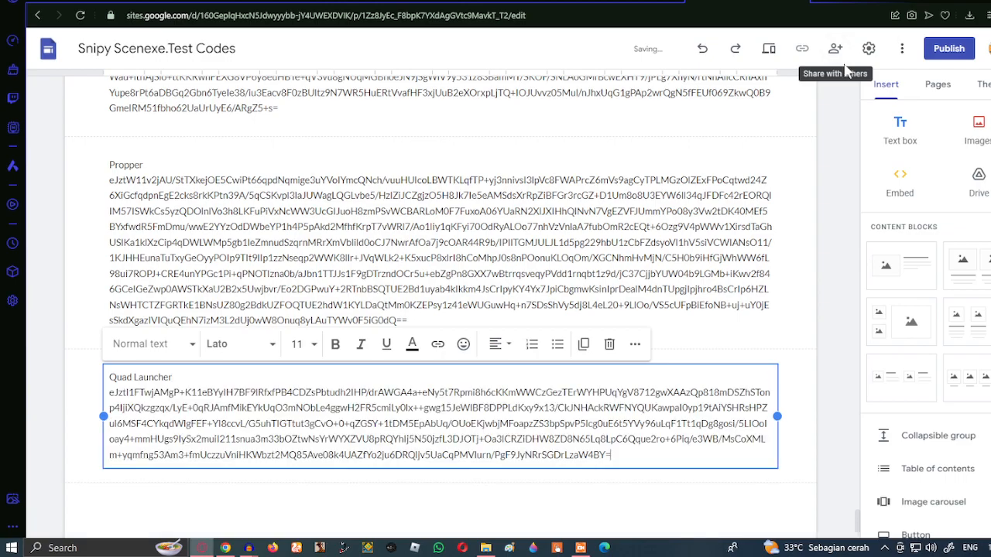
Add a text box headed "Rationalizer" containing the code copied from the Scenexe.Test Rationalizer file
click(902, 141)
key(alt+Tab)
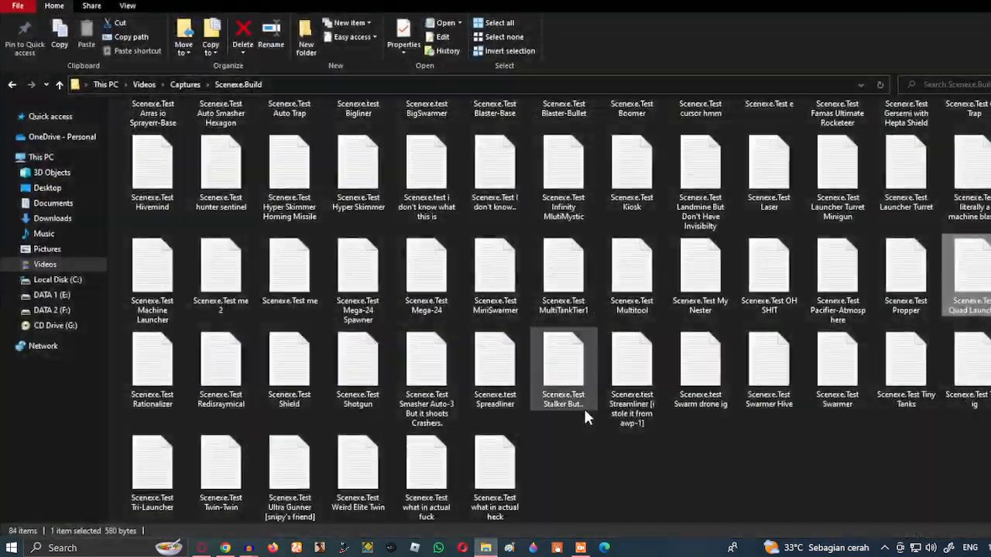
double_click(165, 398)
key(ctrl+a)
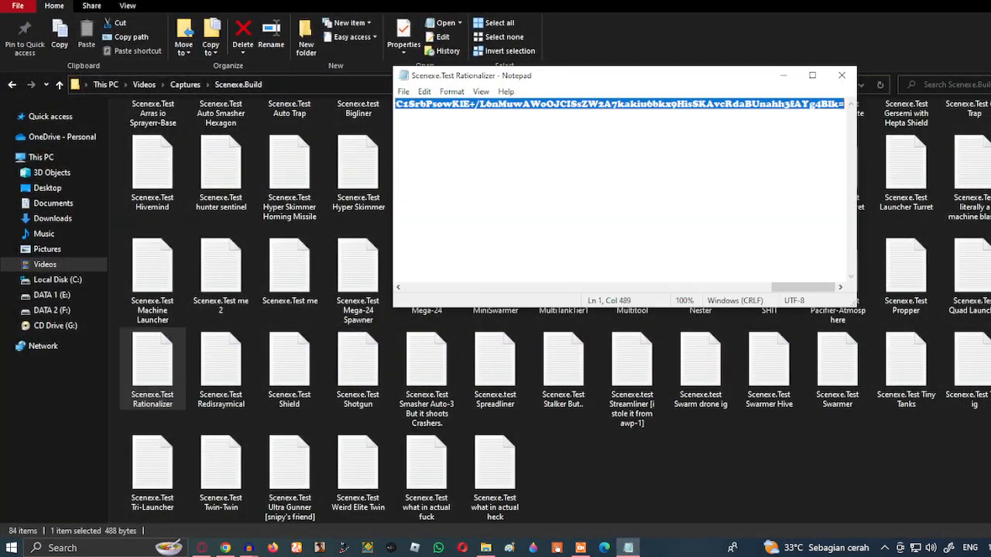
click(812, 76)
click(978, 1)
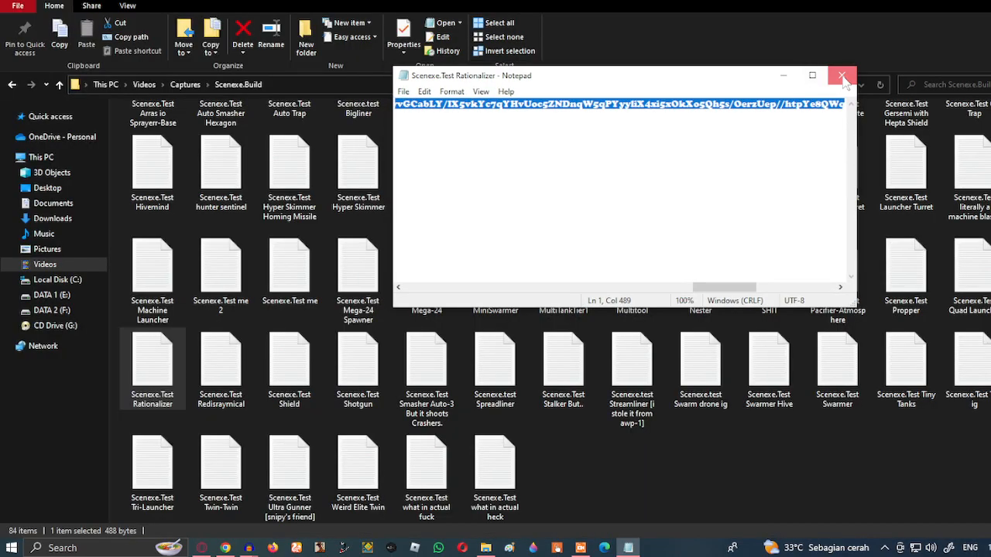
click(844, 75)
click(944, 1)
text(Ration)
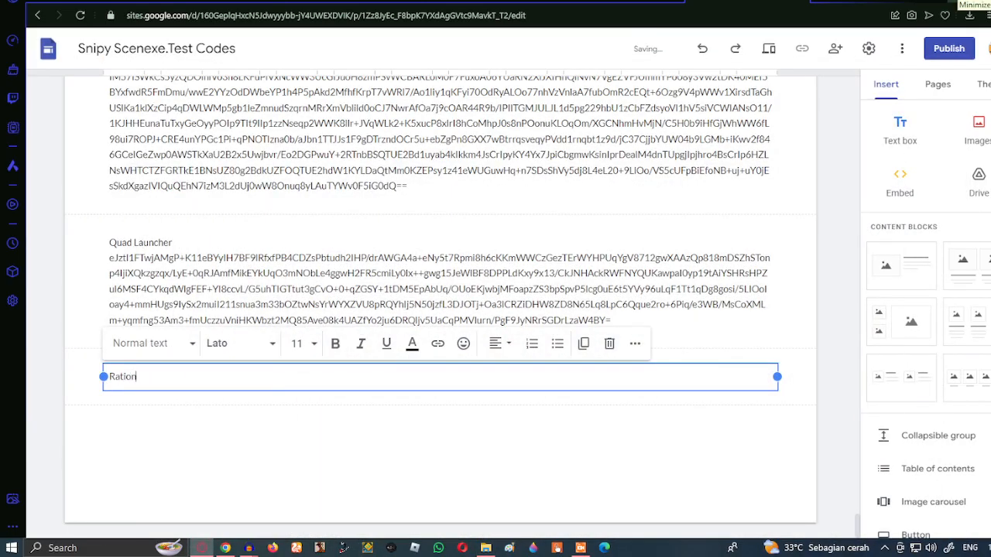
text(alizer)
key(Return)
key(ctrl+v)
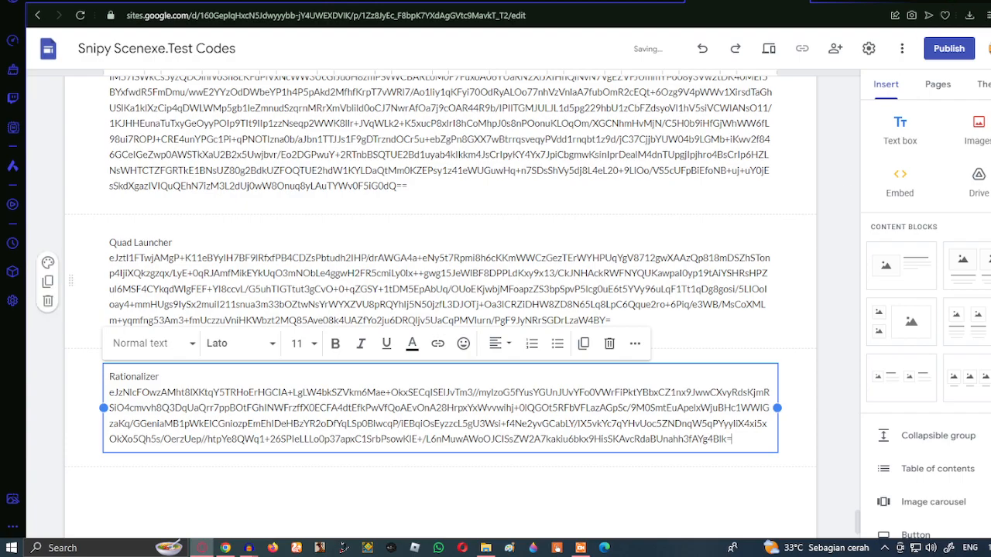
Add a text box headed "Redisraymical" containing the code copied from the Scenexe.Test Redisraymical file
click(899, 130)
click(486, 548)
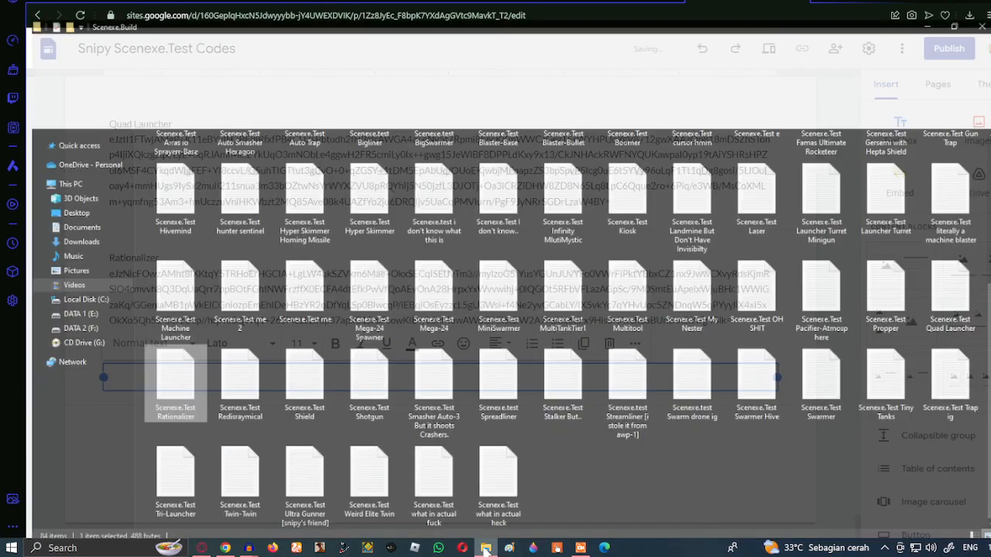
double_click(222, 378)
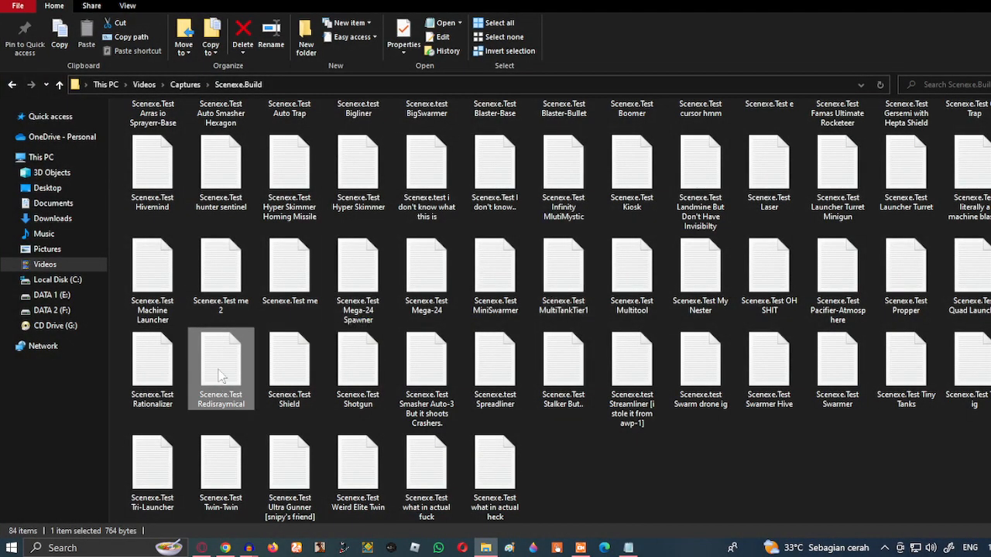
key(ctrl+a)
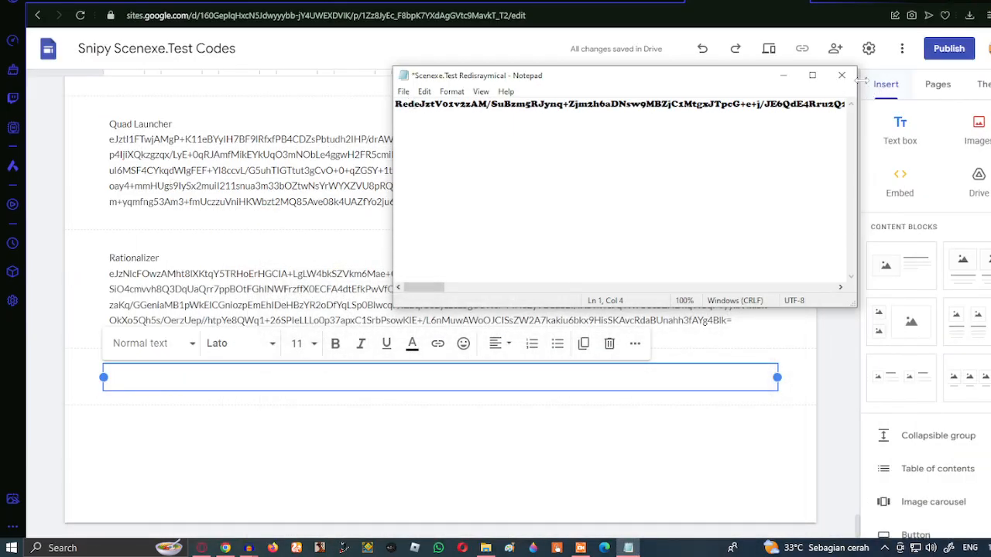
click(842, 75)
click(542, 283)
text(Redis)
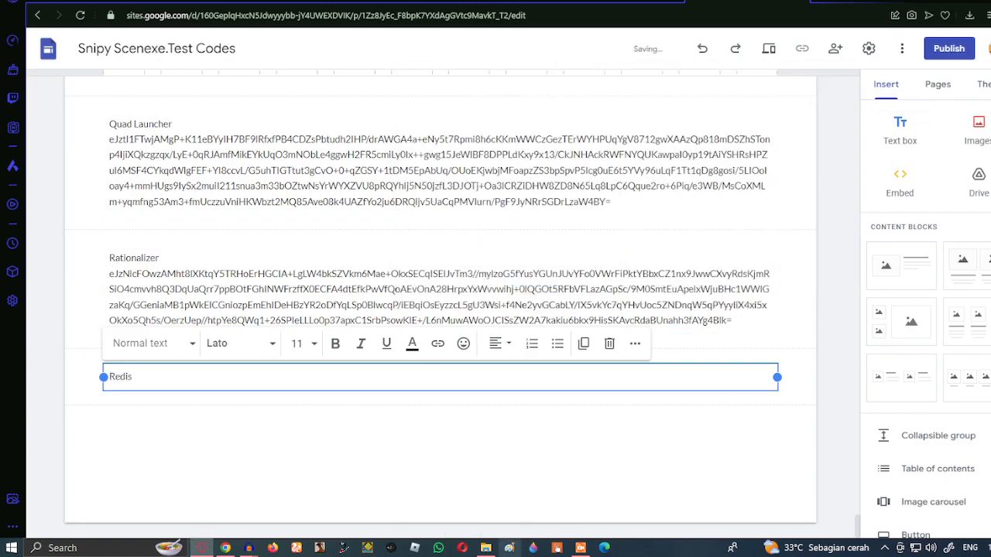
click(485, 549)
key(alt+Tab)
text(raymical)
key(Return)
key(ctrl+v)
Add a text box headed "Shield" containing the code copied from the Scenexe.Test Shield file
click(900, 128)
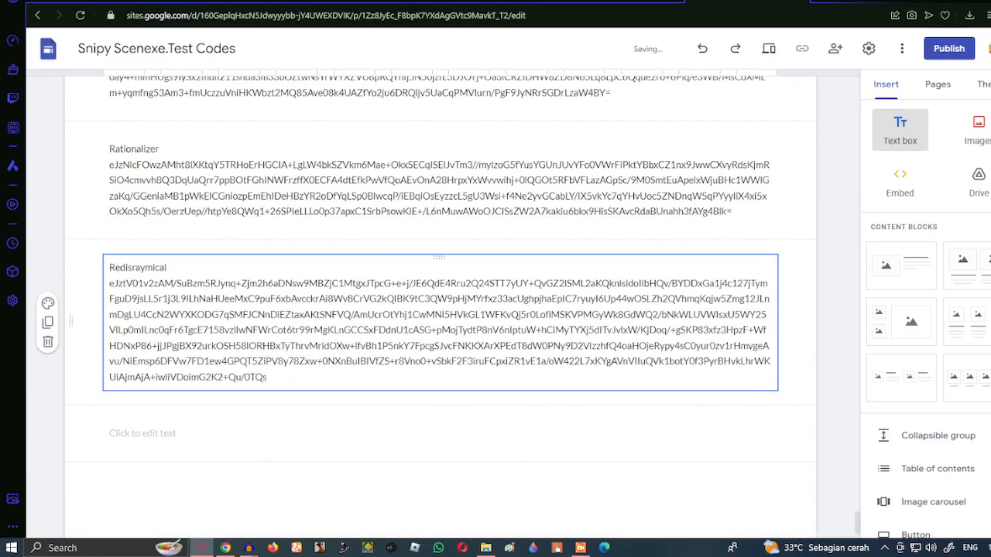
key(alt+Tab)
double_click(289, 364)
key(ctrl+a)
click(841, 75)
key(alt+Tab)
text(S)
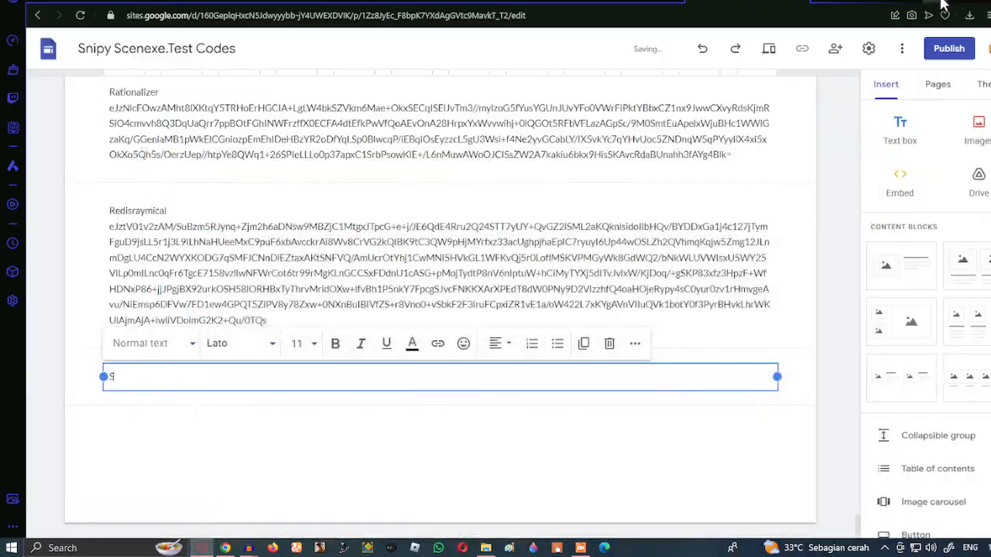
text(hield)
key(Return)
key(ctrl+v)
Copy the code from the Scenexe.Test Shotgun file into a new text box headed "Shotgun"
key(alt+Tab)
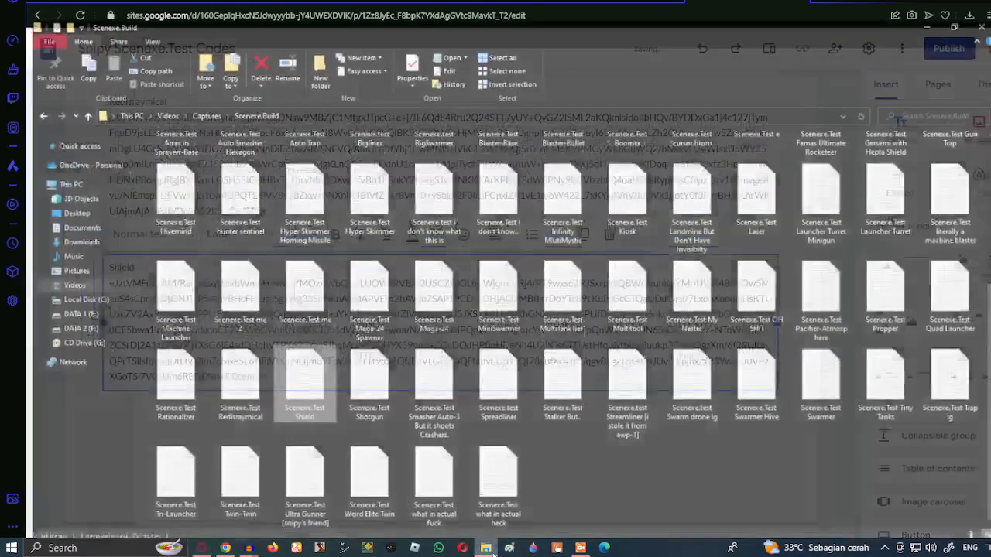
double_click(330, 374)
key(ctrl+a)
click(845, 73)
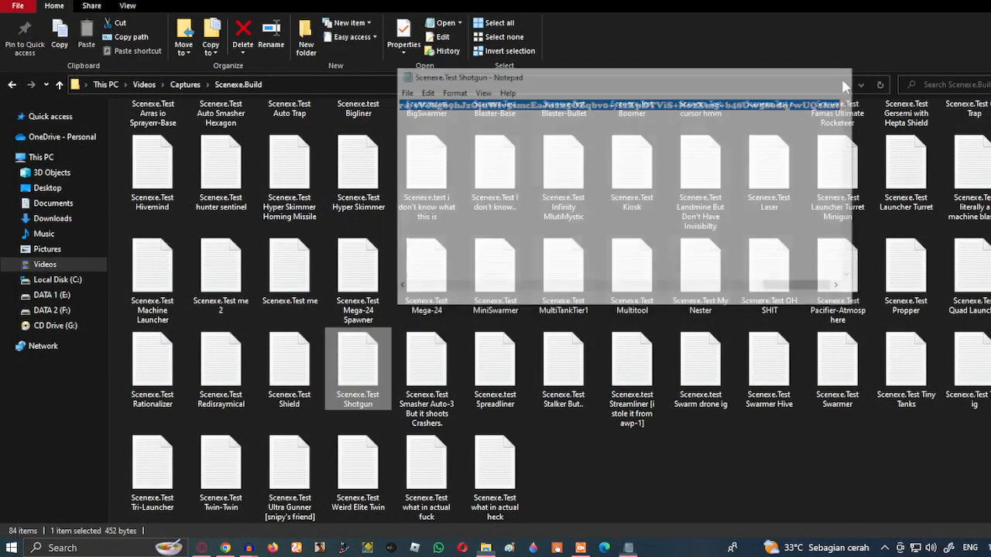
key(alt+Tab)
click(902, 128)
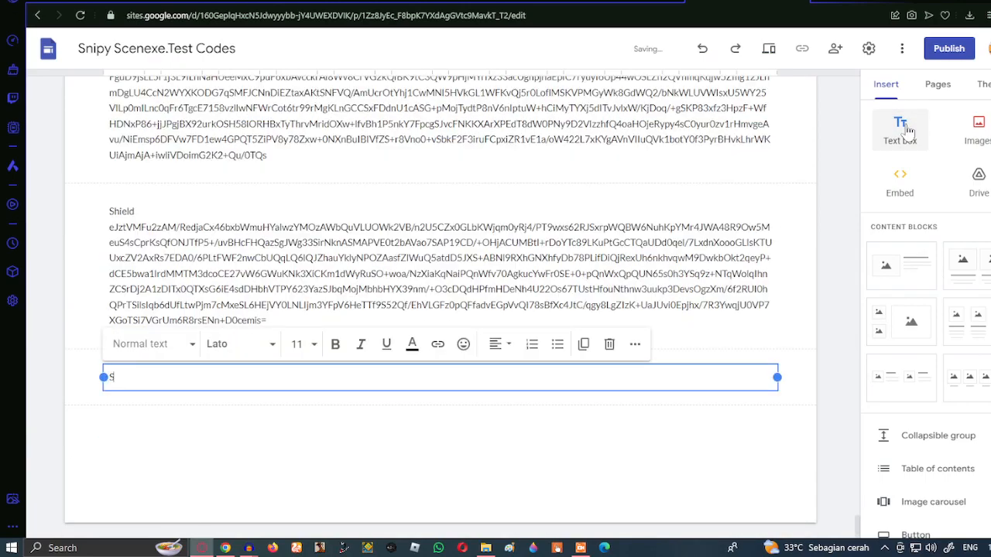
text(Shotgun)
key(Return)
key(ctrl+v)
Add a text box headed "Smasher Auto-3 But it shoots crashers" containing the code copied from the matching Scenexe.Test Smasher Auto-3 file
click(904, 130)
key(alt+Tab)
double_click(426, 364)
key(ctrl+a)
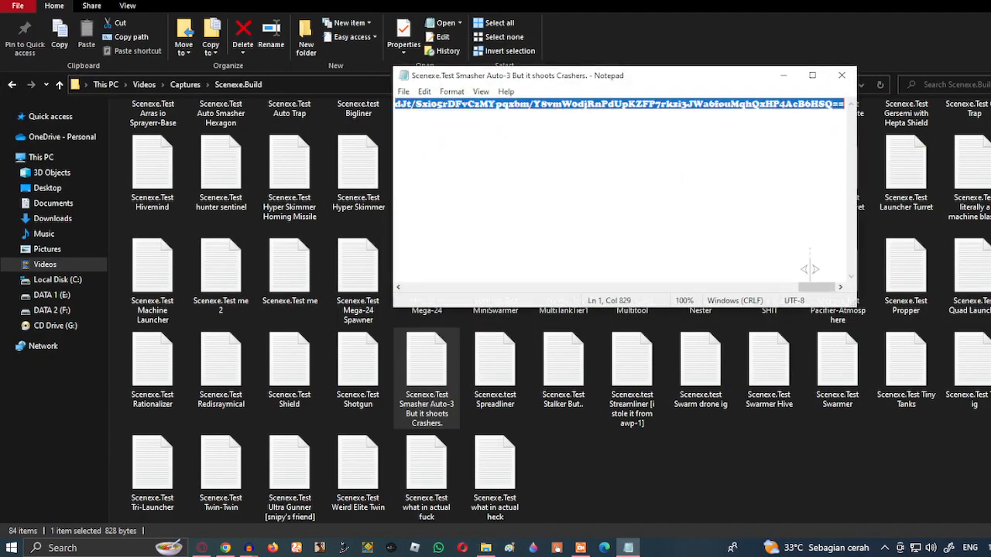
click(843, 76)
key(alt+Tab)
text(S)
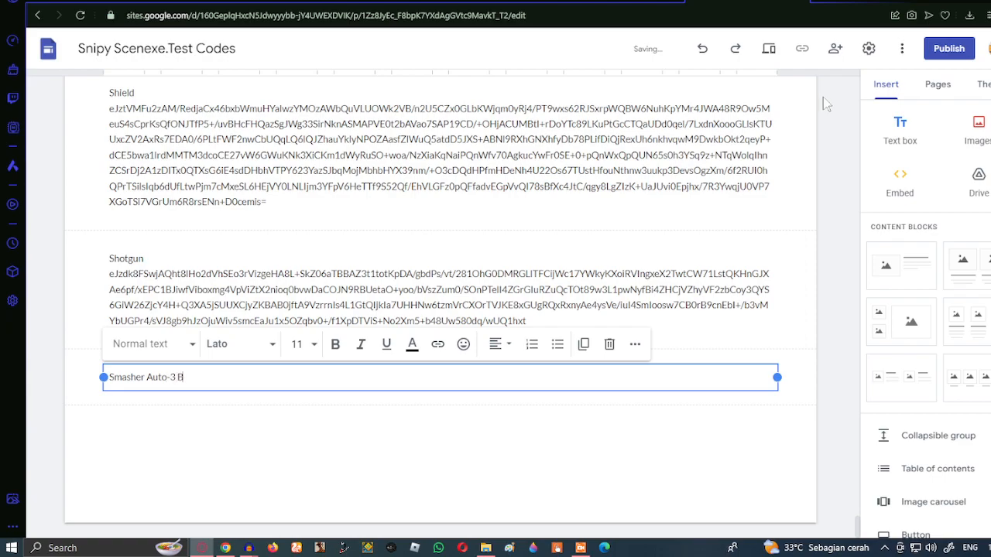
key(Return)
key(ctrl+v)
Add a text box headed "Spreadliner" containing the code copied from the Scenexe.test Spreadliner file
click(900, 132)
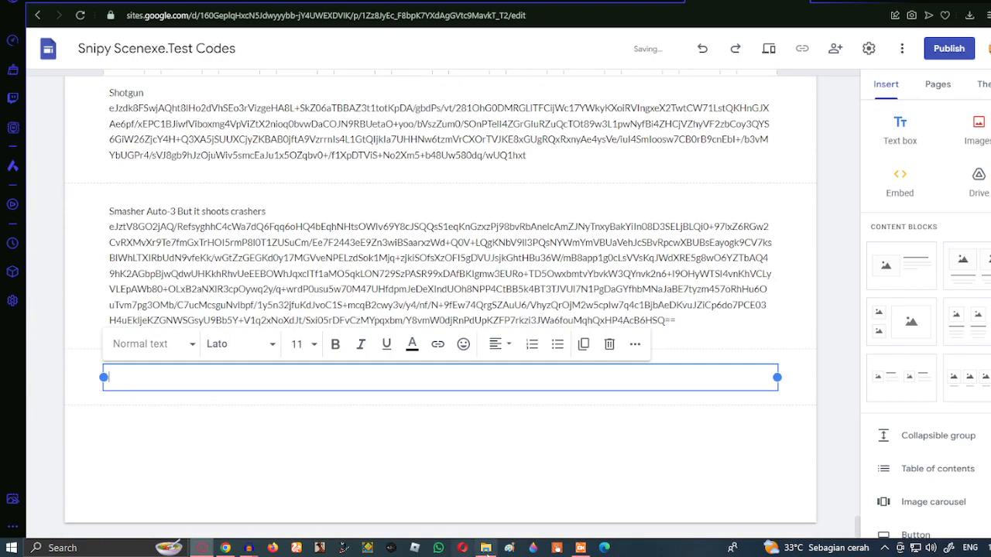
key(alt+Tab)
double_click(520, 362)
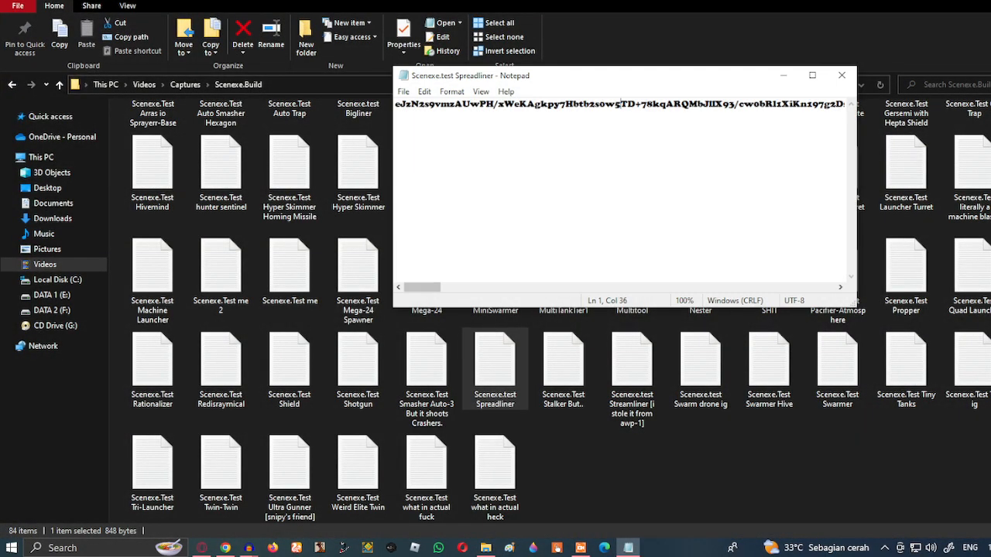
key(ctrl+a)
key(ctrl+c)
click(841, 75)
key(alt+Tab)
key(ctrl+v)
key(ctrl+a)
text(Sp)
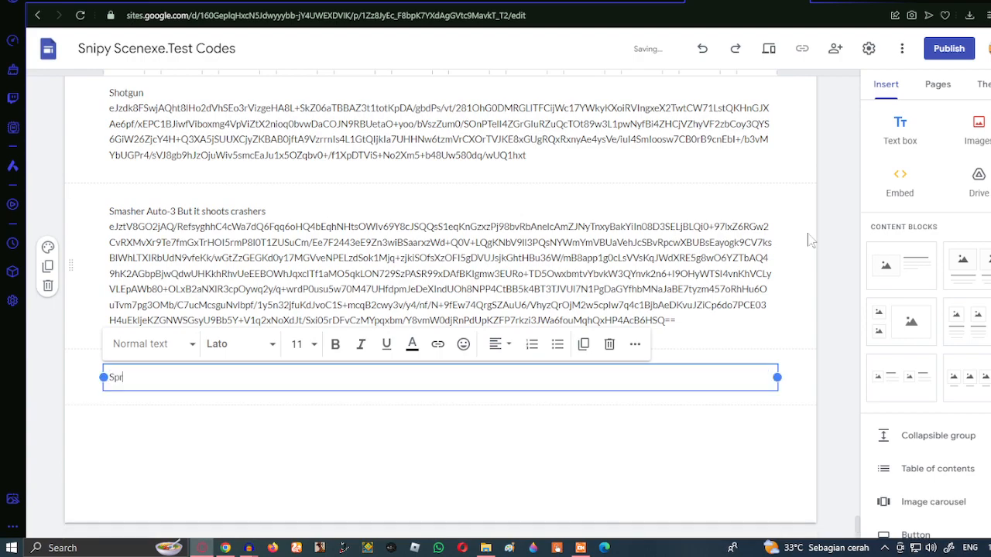
text(readliner)
key(Return)
key(ctrl+v)
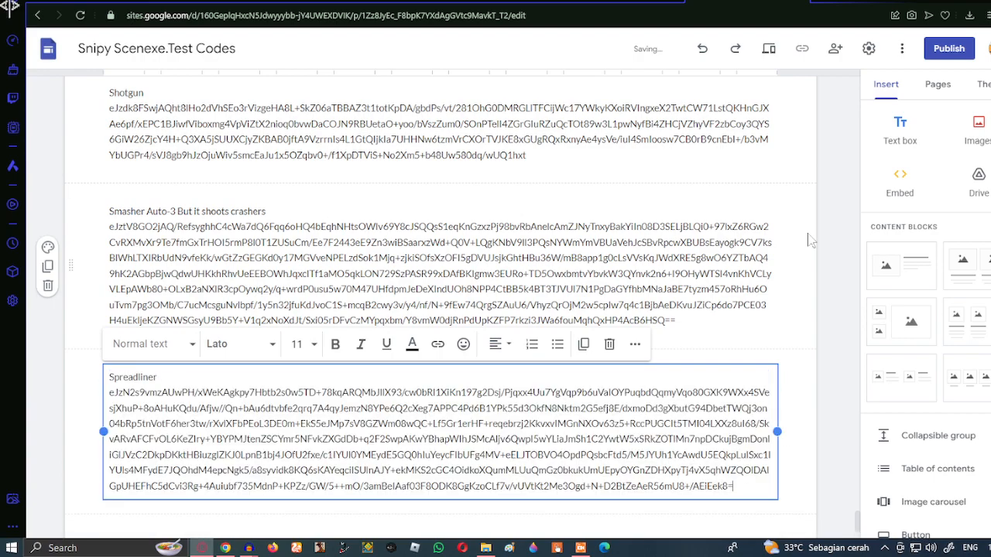
Add a text box headed "Stalker But.. it does not have invis." and delete the Spreadliner code pasted beneath that heading
click(901, 130)
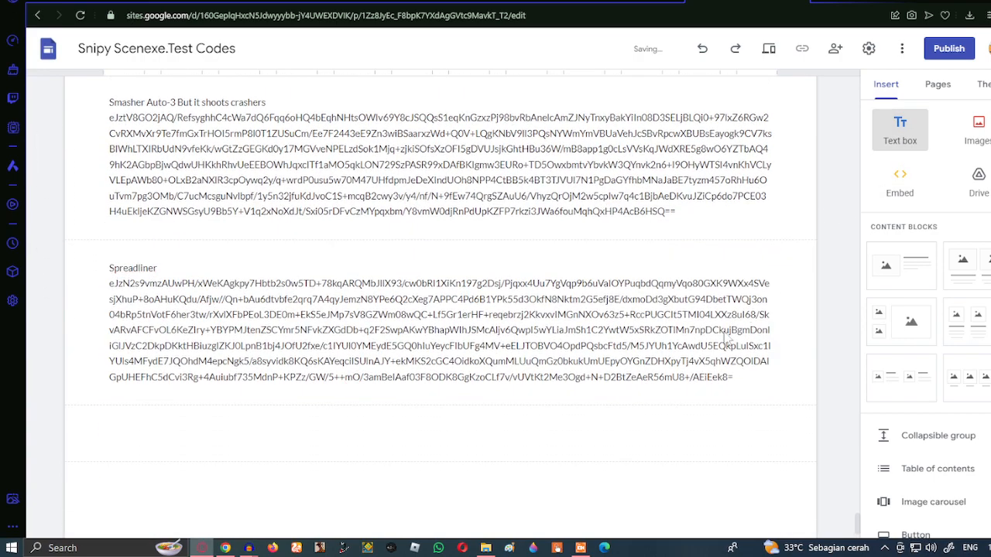
mouse_move(485, 548)
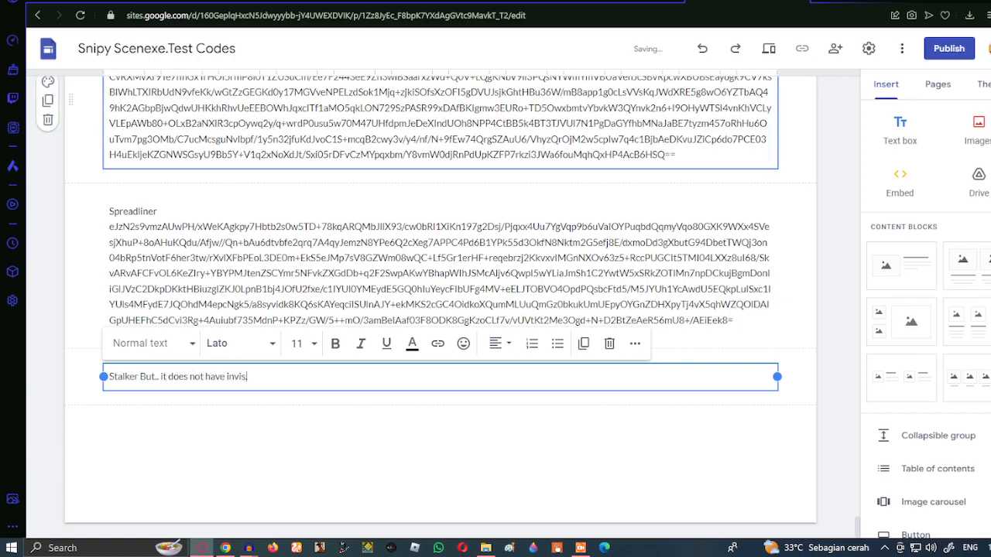
key(ctrl+v)
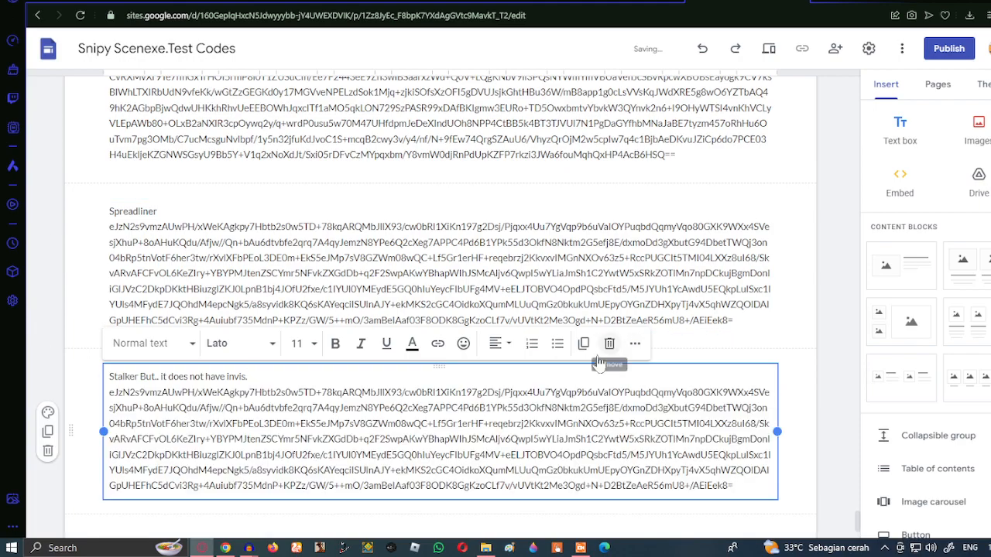
drag(249, 377, 960, 549)
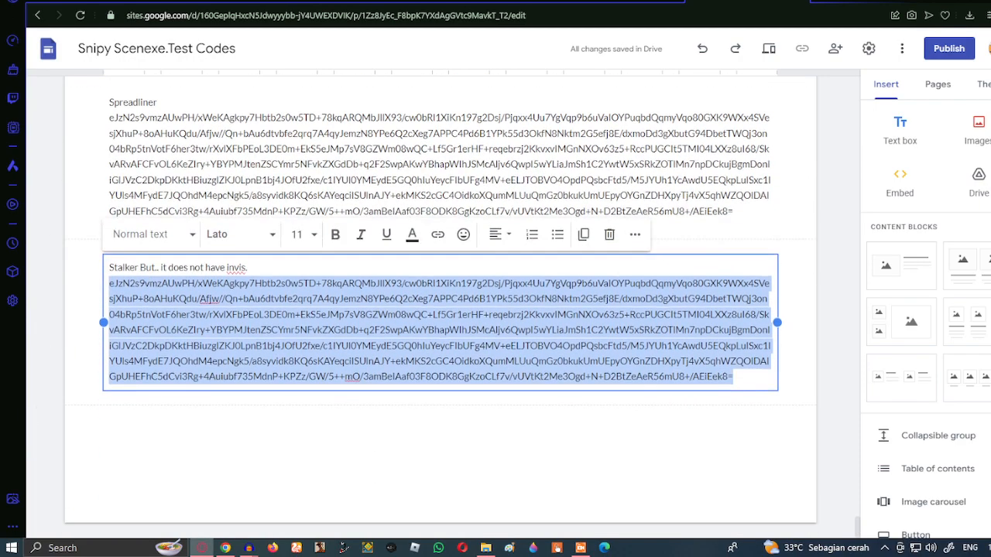
key(BackSpace)
Copy the code from the Scenexe.Test Stalker But.. file and paste it under the "Stalker But.. it does not have invis." heading
click(486, 547)
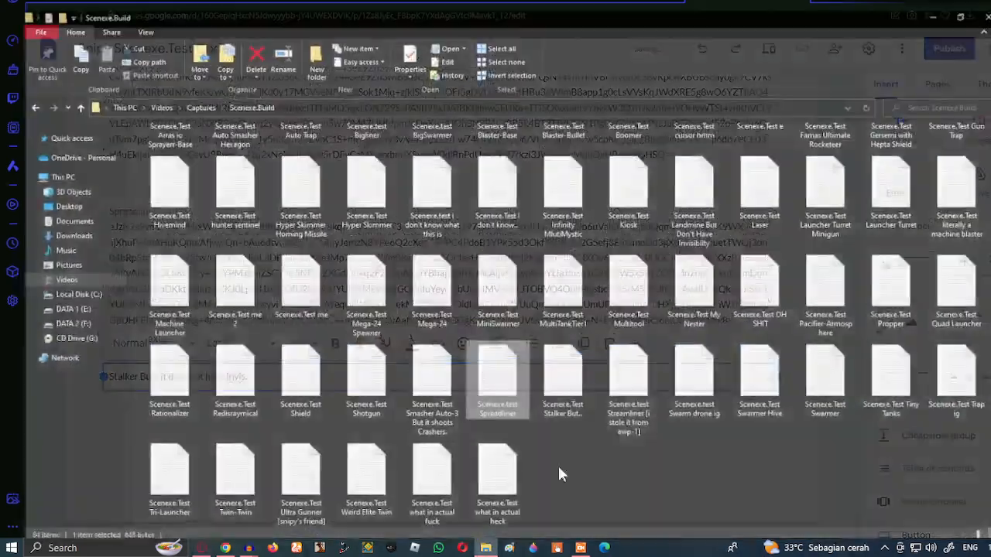
double_click(595, 354)
key(ctrl+a)
key(ctrl+c)
click(842, 75)
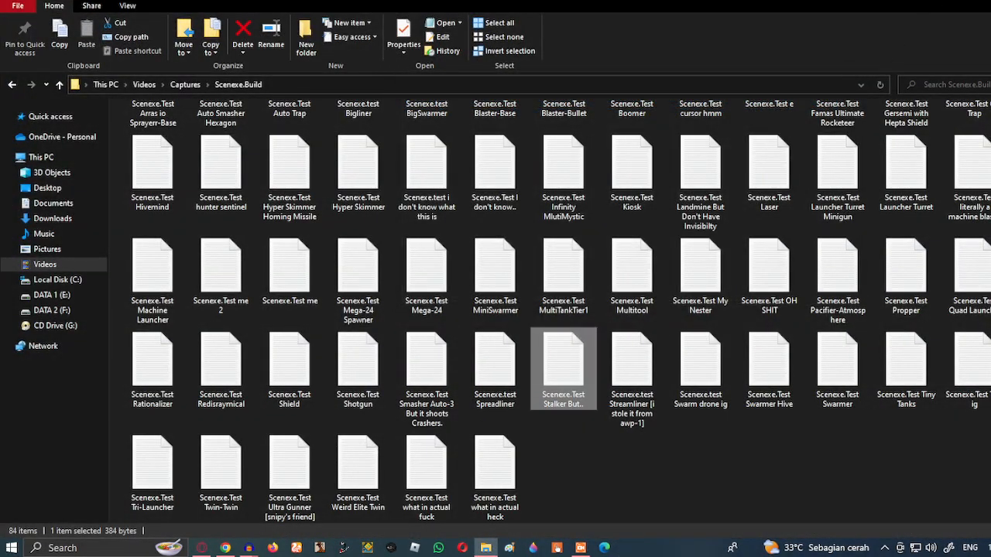
key(alt+Tab)
key(ctrl+v)
Add a text box headed "Swarm Drone" containing the code copied from the Scenexe.test Swarm drone ig file
click(926, 124)
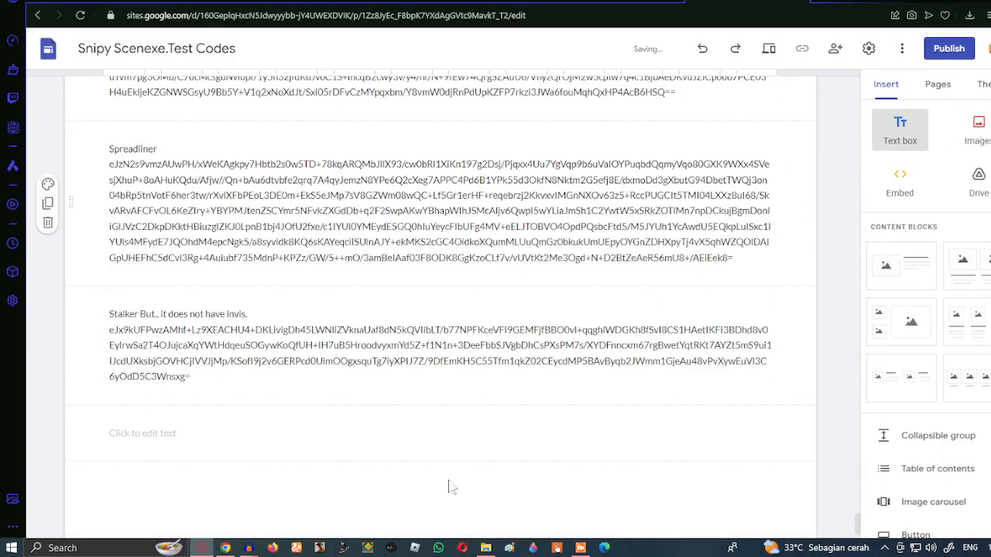
click(486, 548)
double_click(632, 372)
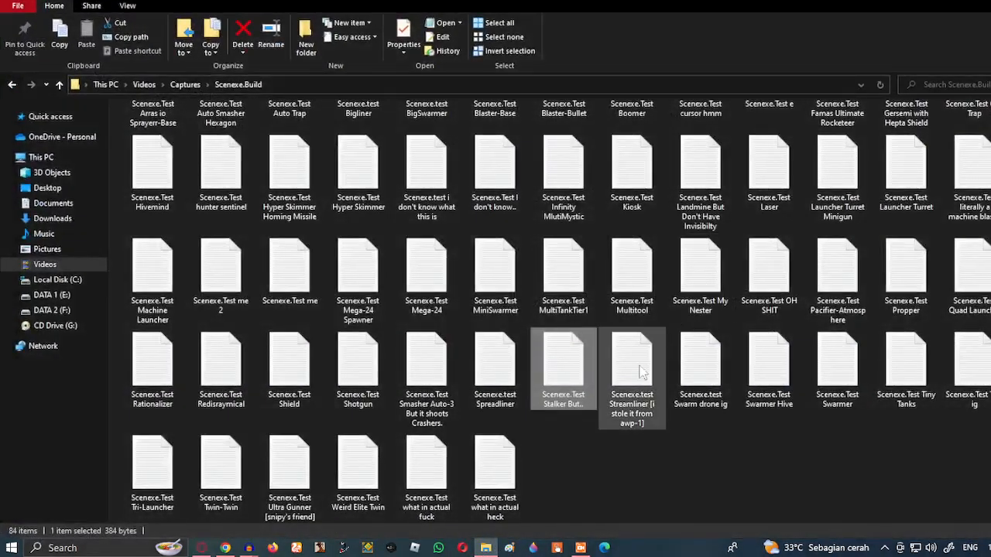
click(842, 75)
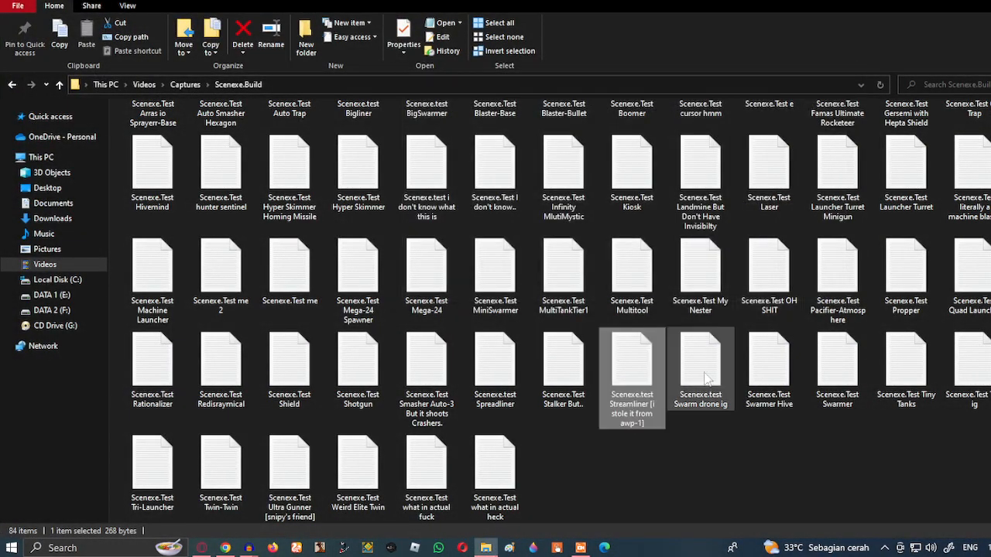
double_click(722, 340)
key(ctrl+a)
click(841, 75)
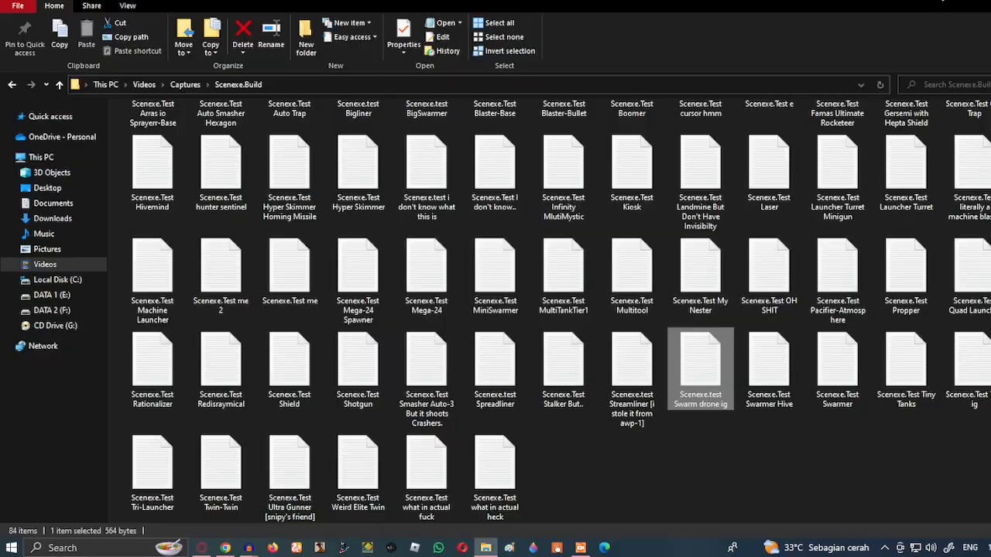
key(alt+Tab)
text(S)
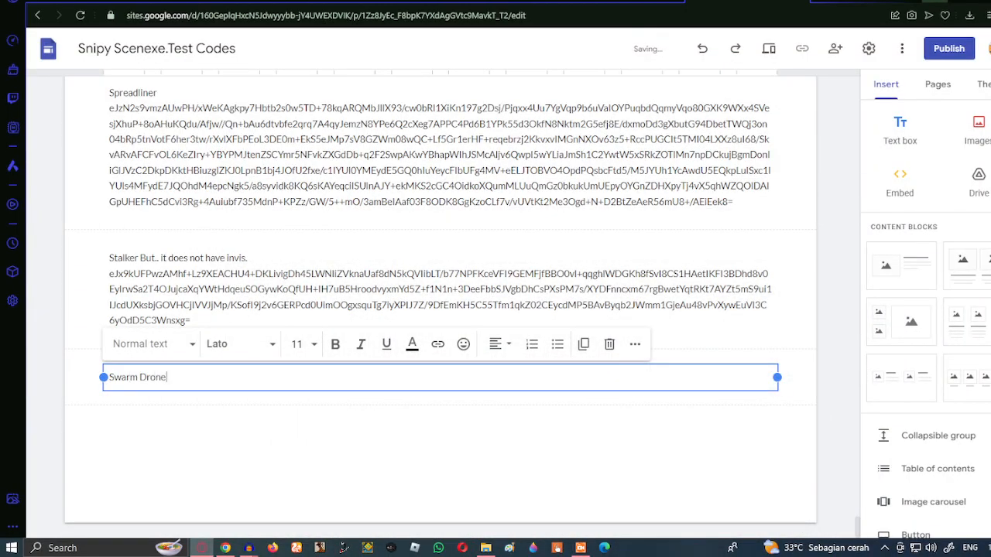
key(Return)
key(ctrl+v)
Add a text box headed "Swarm Hive" containing the code copied from the Scenexe.Test Swarmer Hive file
click(900, 130)
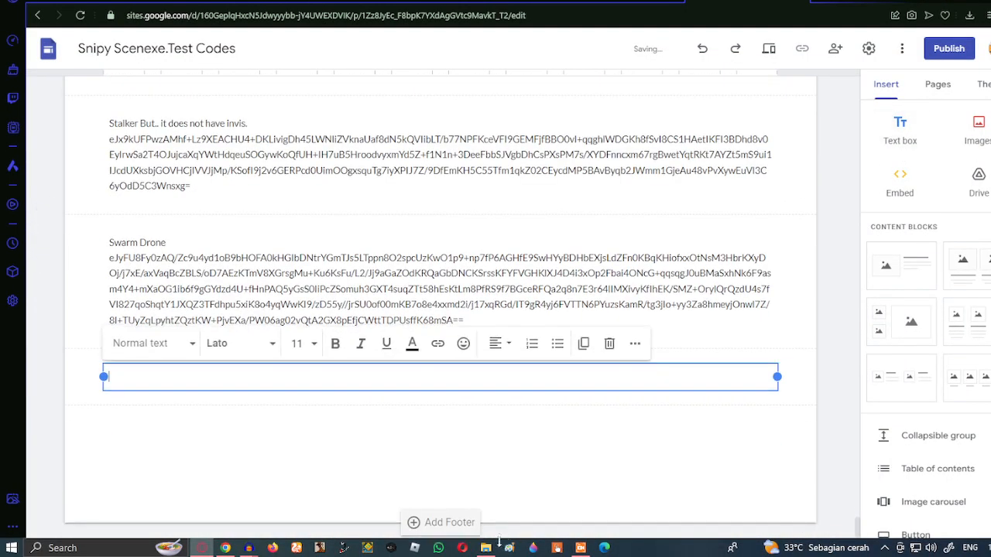
key(alt+Tab)
double_click(768, 360)
key(ctrl+a)
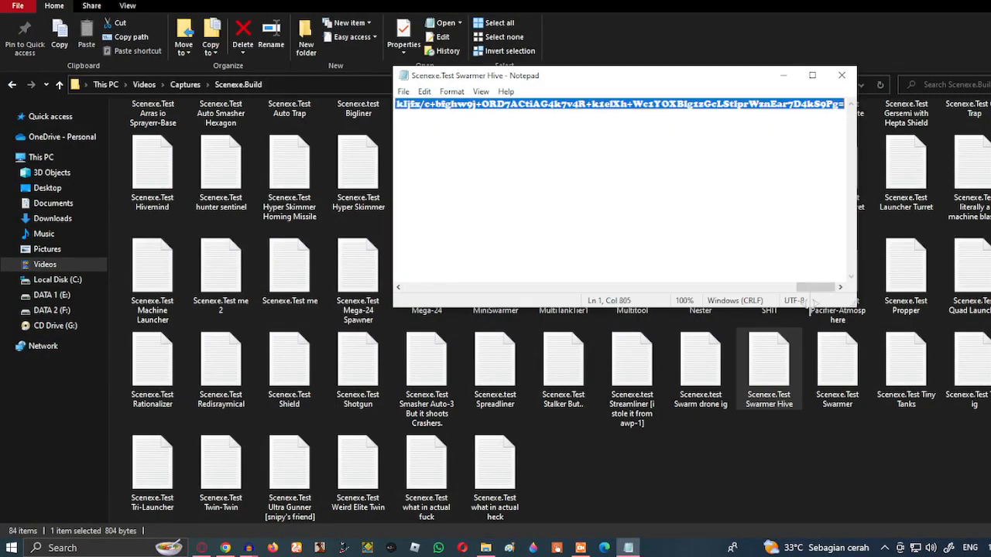
click(841, 75)
key(alt+Tab)
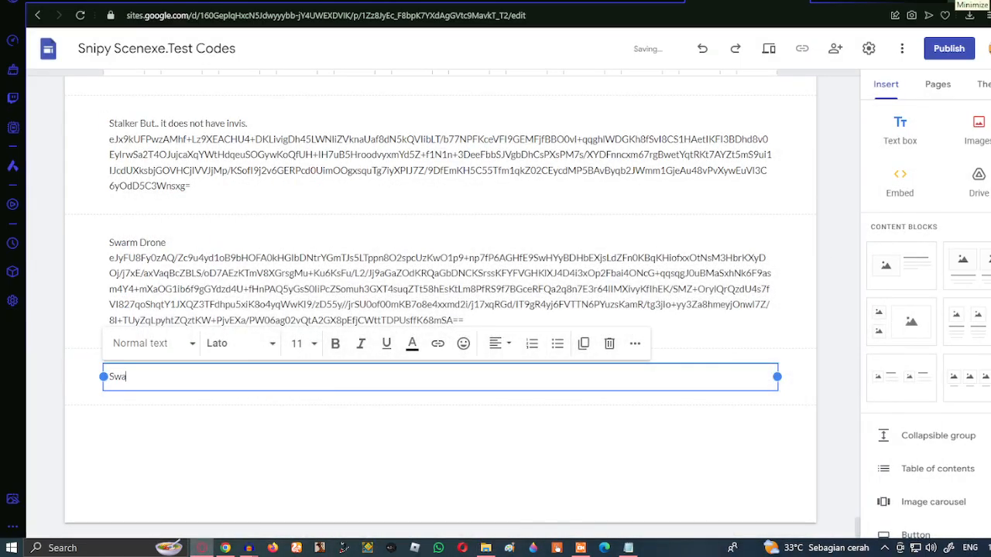
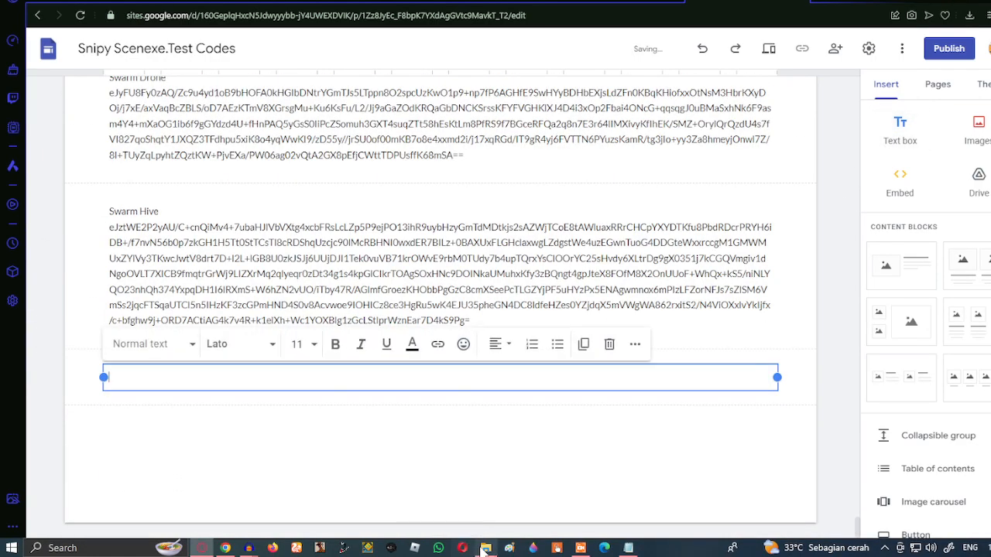
Fill the empty text box with the heading "Swarmer" and the code copied from the Scenexe.Test Swarmer file
click(481, 550)
double_click(836, 360)
key(ctrl+a)
click(852, 81)
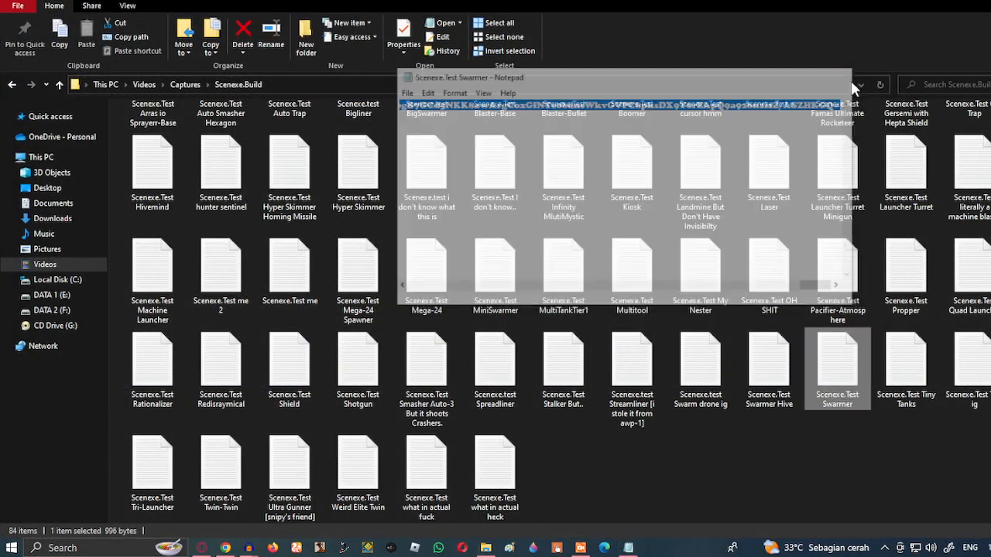
key(alt+Tab)
text(w)
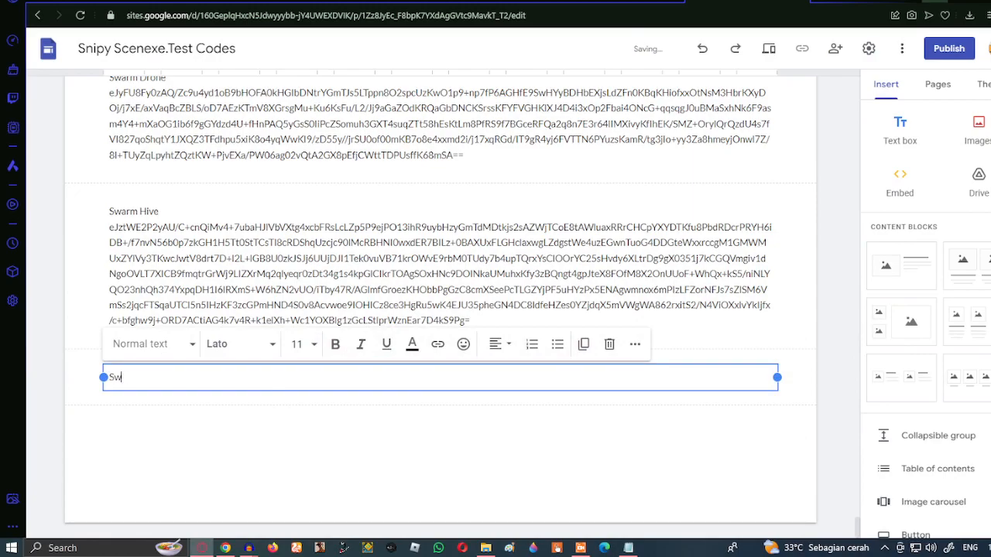
key(Return)
key(ctrl+v)
Add a text box headed "Tiny Tanks" and try to fill it with the code from the Scenexe.Test Tiny Tanks file
click(900, 130)
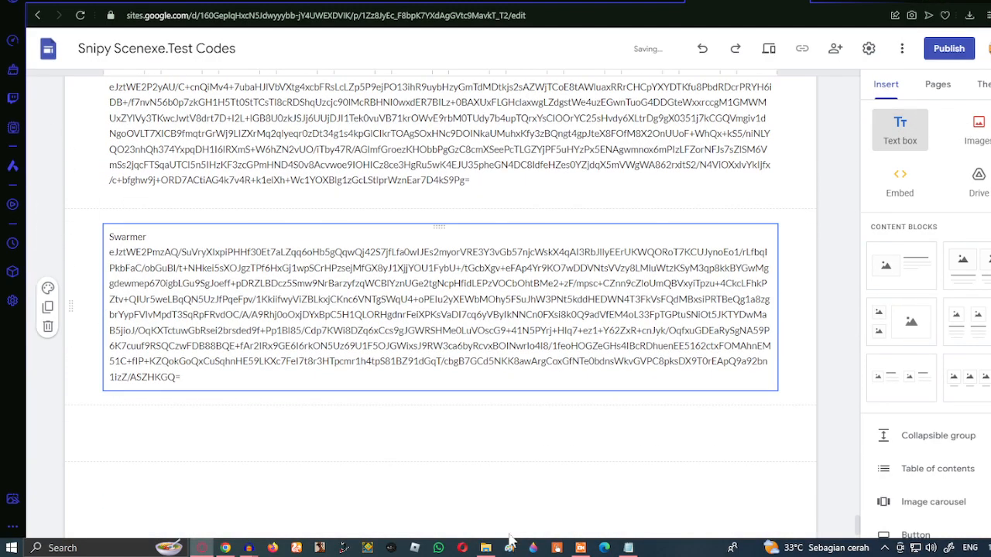
click(487, 549)
double_click(906, 364)
key(ctrl+a)
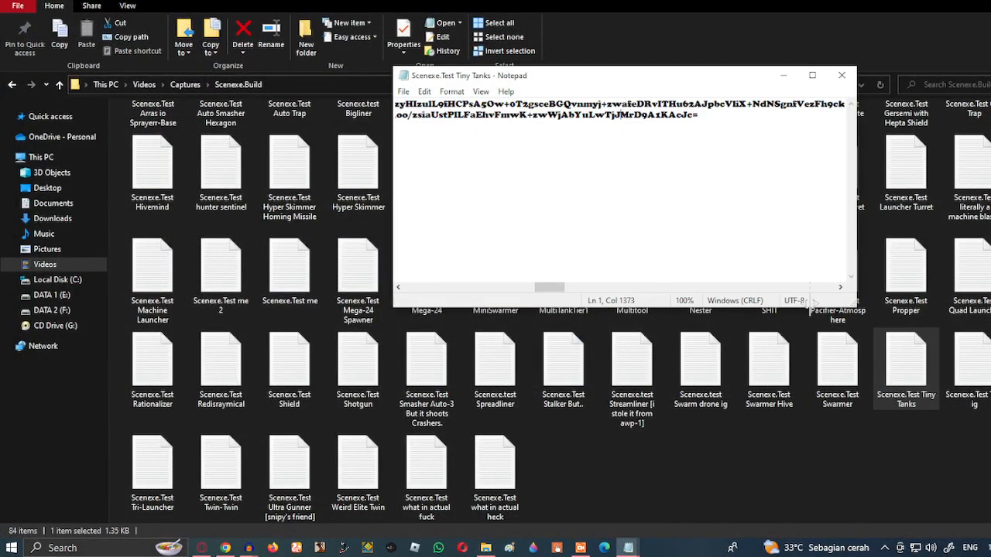
key(ctrl+c)
click(842, 75)
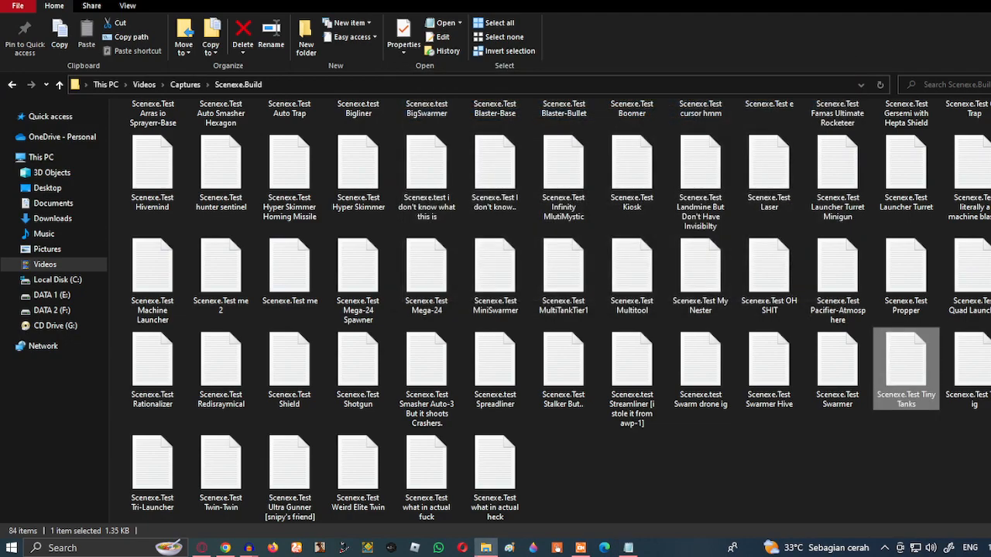
key(alt+Tab)
text(Tiny Tanks)
key(Return)
key(ctrl+v)
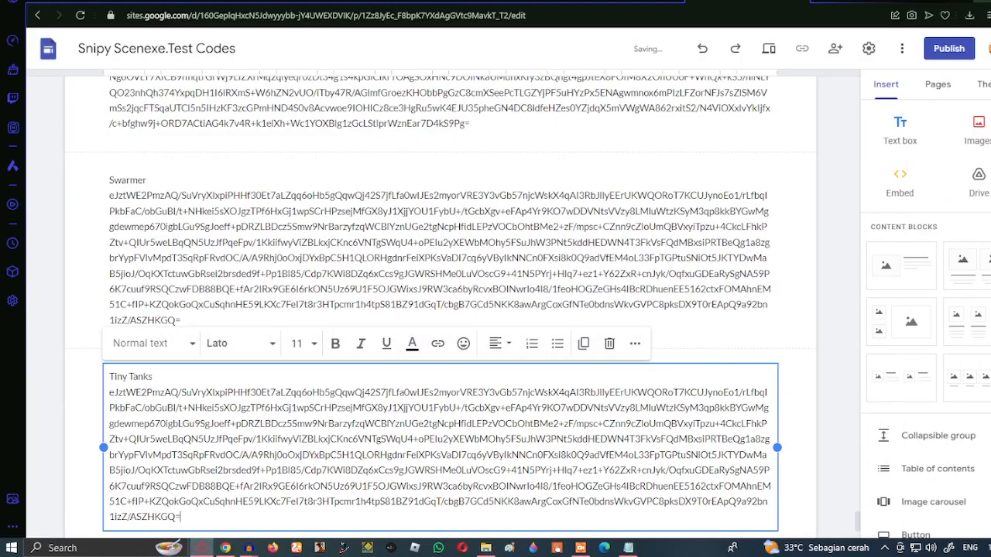
Add an empty text box below Tiny Tanks and copy the code from the Scenexe.Test Trap ig file
click(901, 131)
click(486, 548)
double_click(968, 363)
key(ctrl+a)
key(ctrl+c)
click(846, 75)
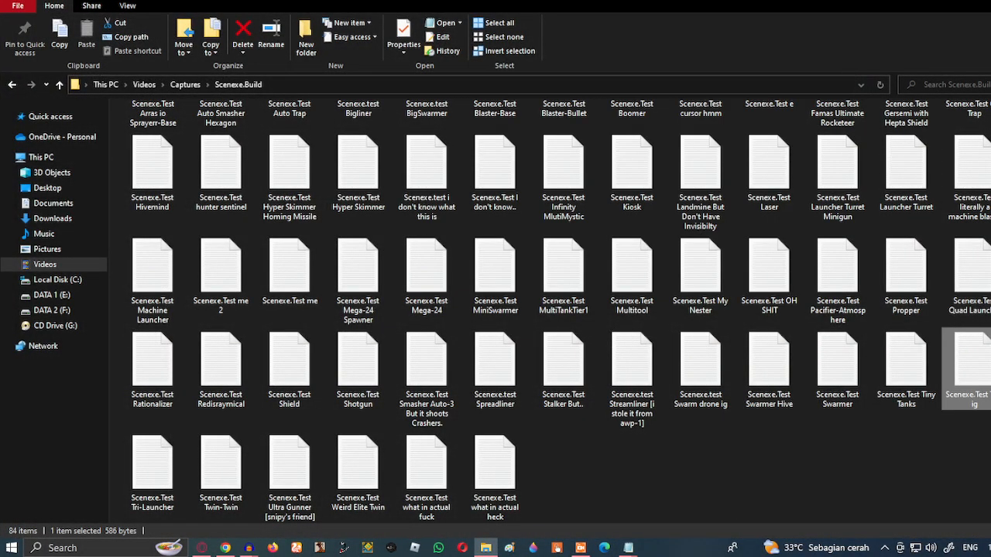
Head the empty text box "asterisk trap" and paste the copied trap code beneath the heading
click(961, 1)
click(842, 75)
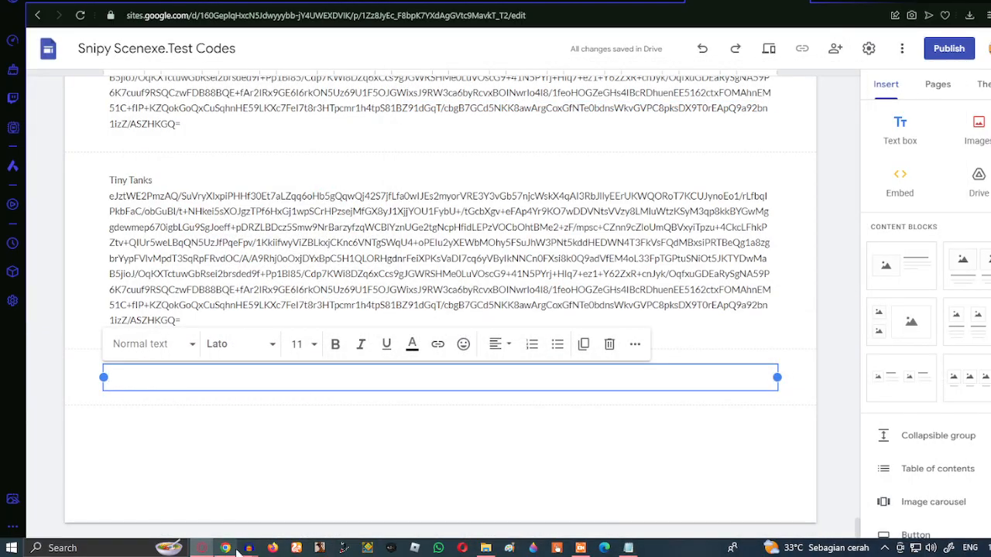
click(333, 476)
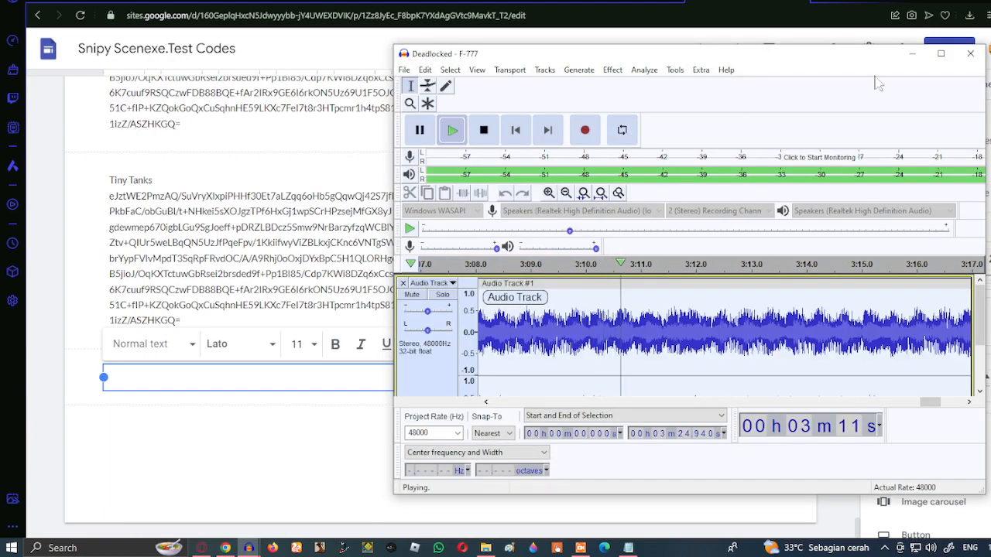
click(912, 54)
text(asterisk trap)
key(Return)
key(ctrl+v)
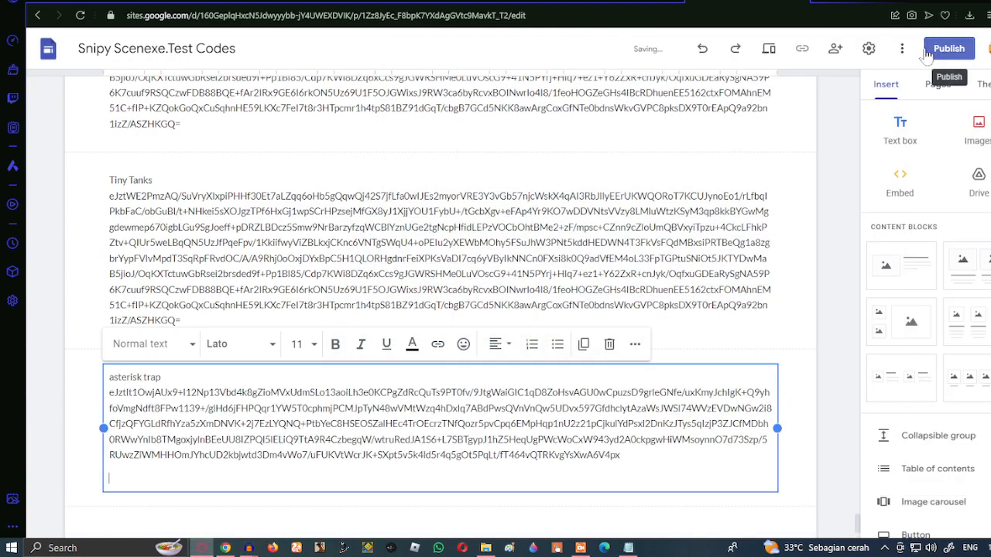
Add a text box headed "Tri-Launcher" containing the code copied from the Scenexe.Test Tri-Launcher file
click(899, 131)
click(487, 548)
click(147, 480)
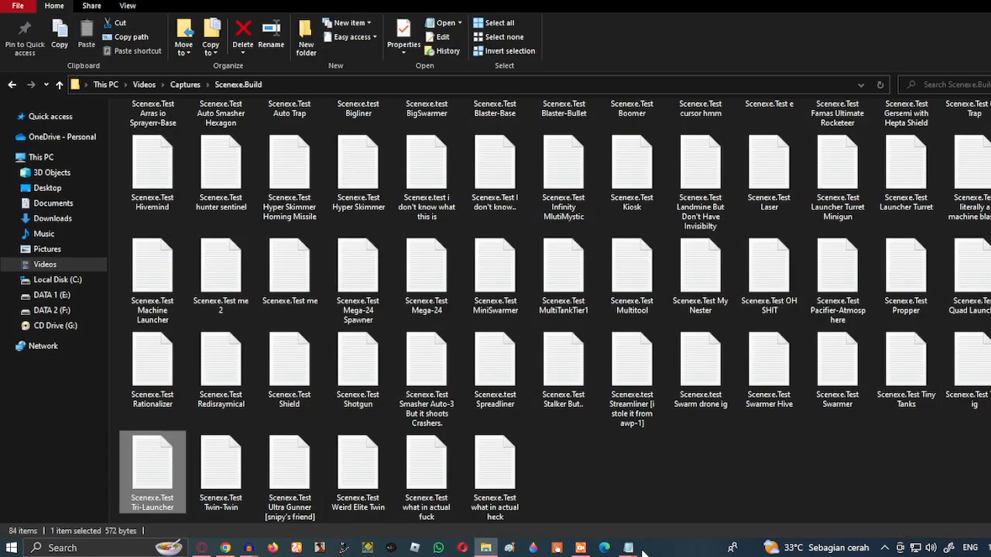
mouse_move(628, 548)
click(650, 507)
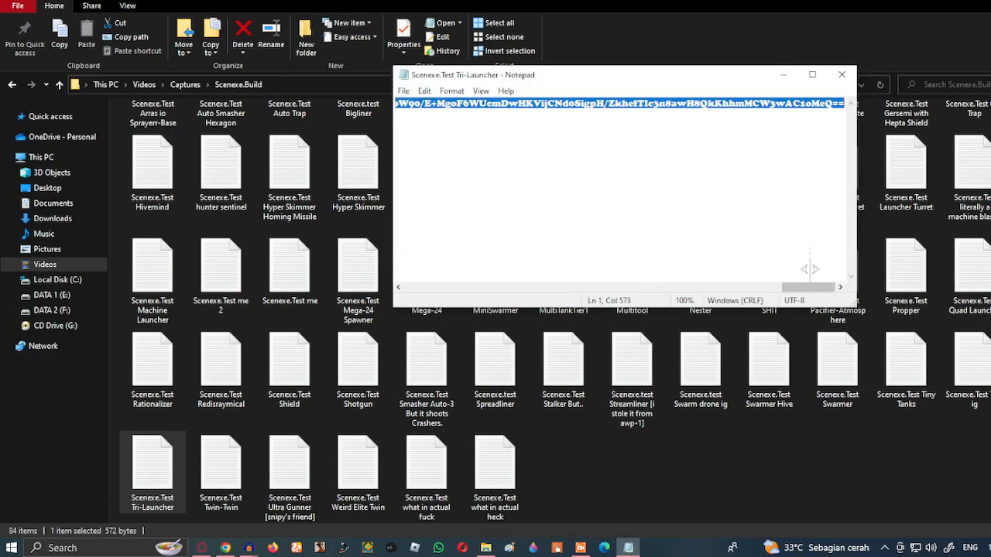
click(842, 75)
click(942, 4)
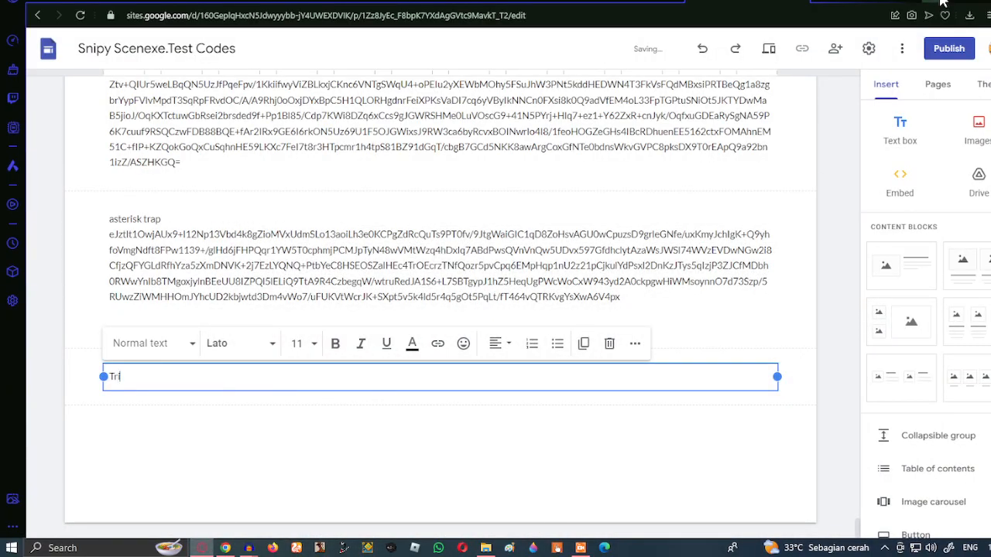
key(Return)
key(ctrl+v)
Add a text box headed "Twin-Twin" containing the code copied from the Scenexe.Test Twin-Twin file
scroll(672, 284, down, 1)
click(894, 145)
click(486, 548)
double_click(221, 464)
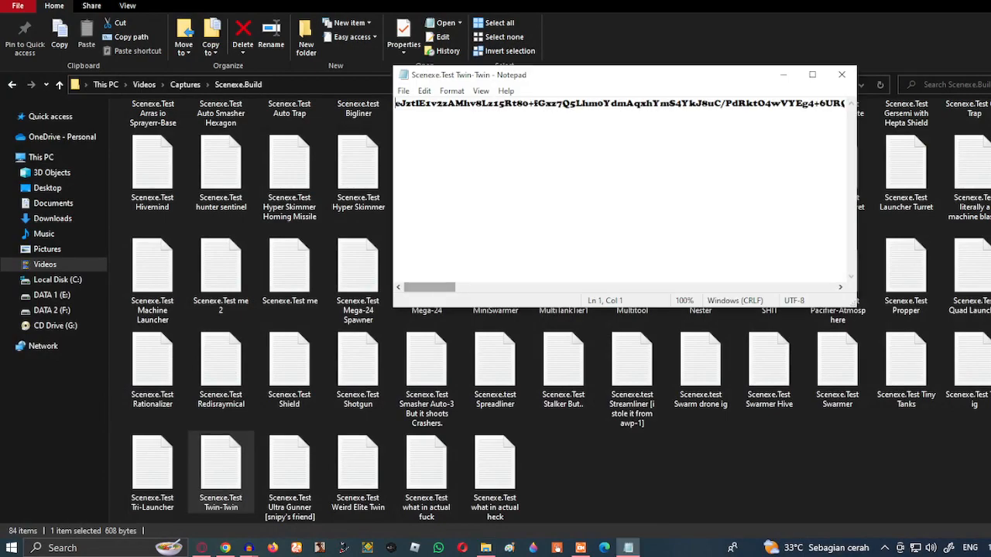
key(ctrl+a)
click(842, 75)
click(943, 3)
text(Twin-Twi)
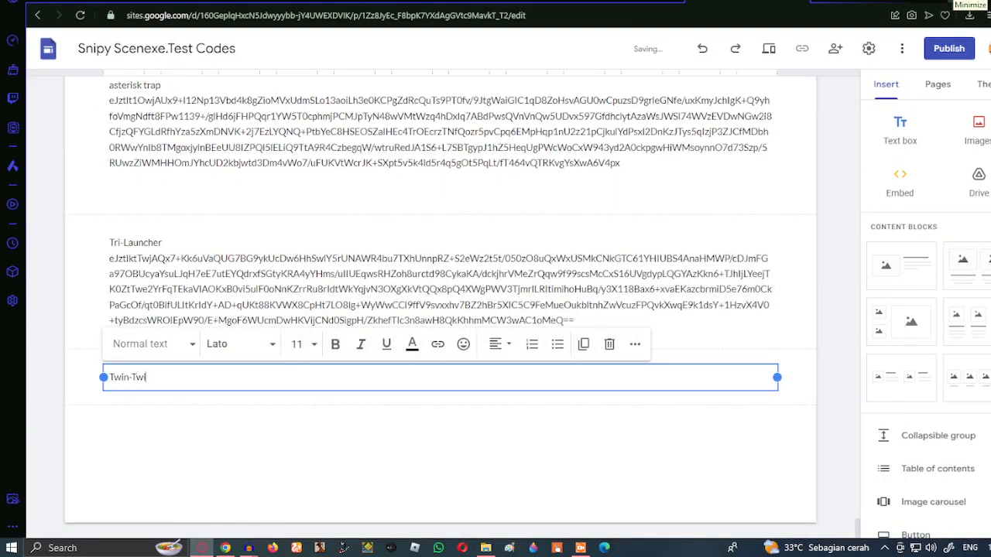
text(n)
key(Return)
key(ctrl+v)
Add a text box headed "Ultra Gunner" containing the code copied from the Scenexe.Test Ultra Gunner file
click(900, 119)
click(898, 130)
click(488, 548)
double_click(289, 468)
key(ctrl+a)
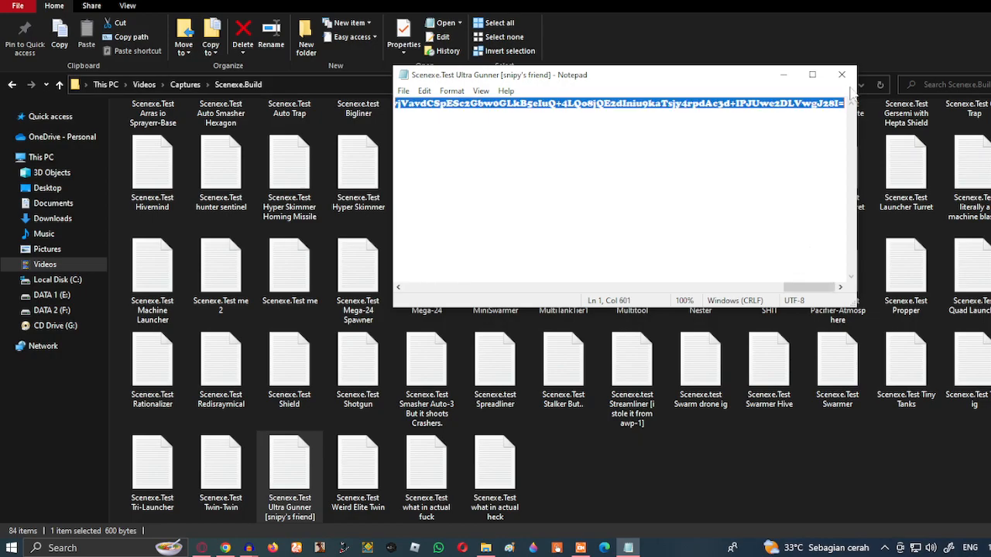
key(ctrl+c)
click(844, 76)
click(941, 2)
text(Ultra)
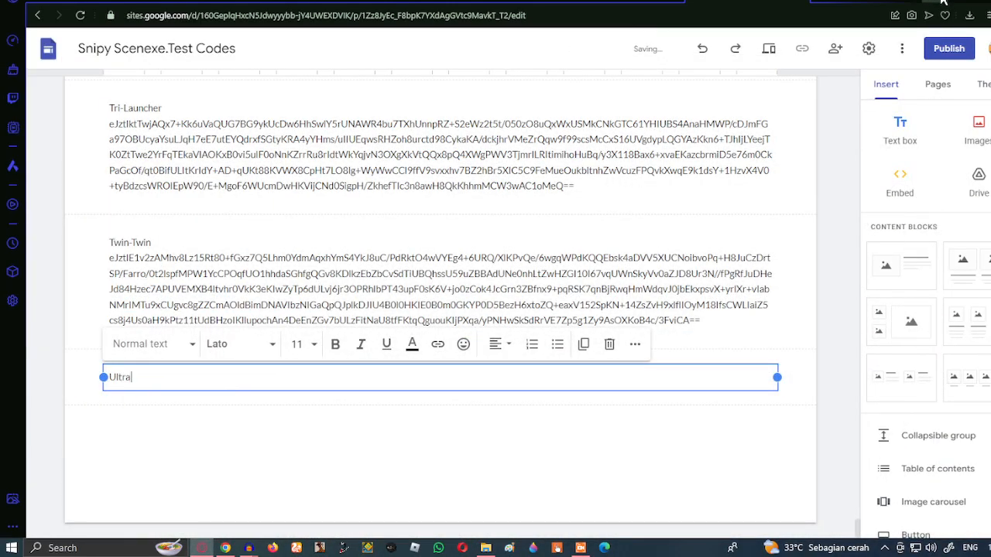
text( Gunenr)
key(Return)
key(ctrl+v)
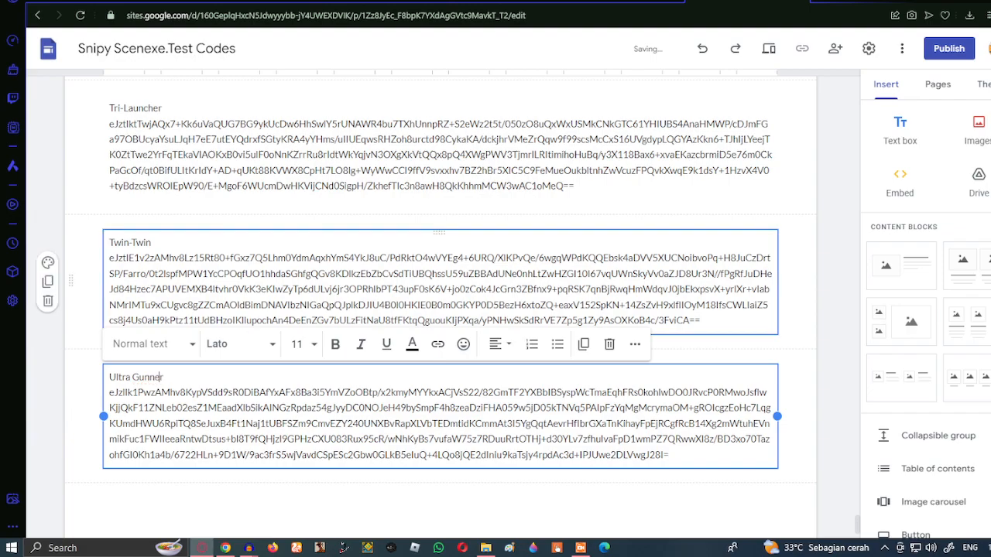
Add a text box headed "Weird Elite Twin" containing the code copied from the Scenexe.Test Weird Elite Twin file
scroll(759, 372, down, 1)
click(900, 135)
click(487, 548)
double_click(384, 449)
key(ctrl+a)
click(842, 74)
key(alt+Tab)
text(WEi)
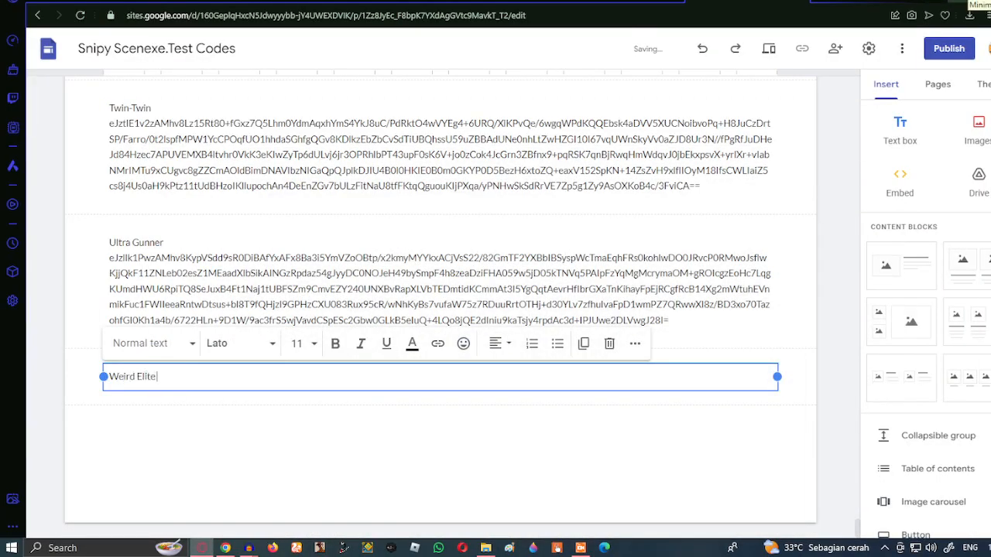
text(rd Elite Twin)
key(Return)
key(ctrl+v)
Add a text box headed "what in actual fuck" containing the code from the file of that name, plus an empty text box below it
click(900, 135)
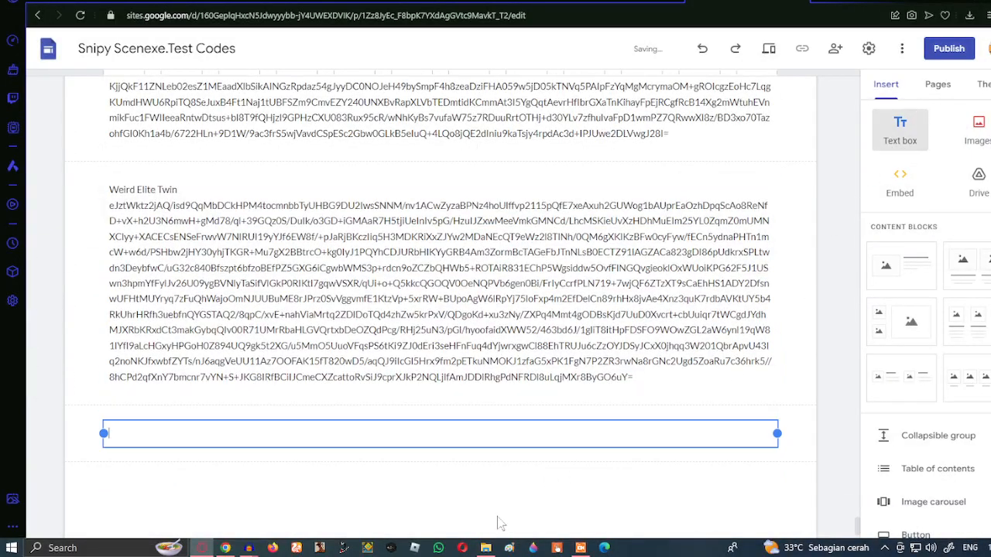
click(486, 548)
double_click(453, 448)
key(ctrl+a)
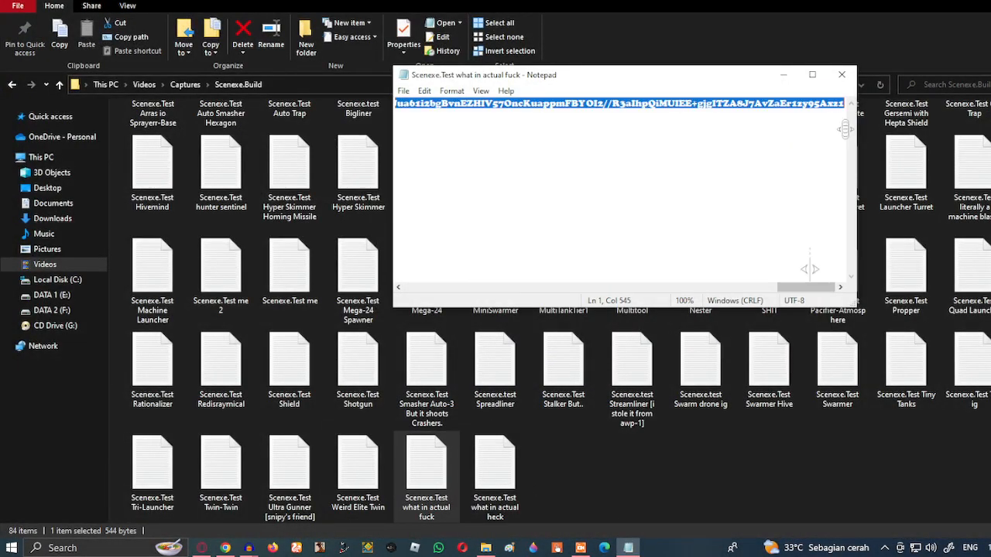
click(849, 81)
key(alt+Tab)
text(what i)
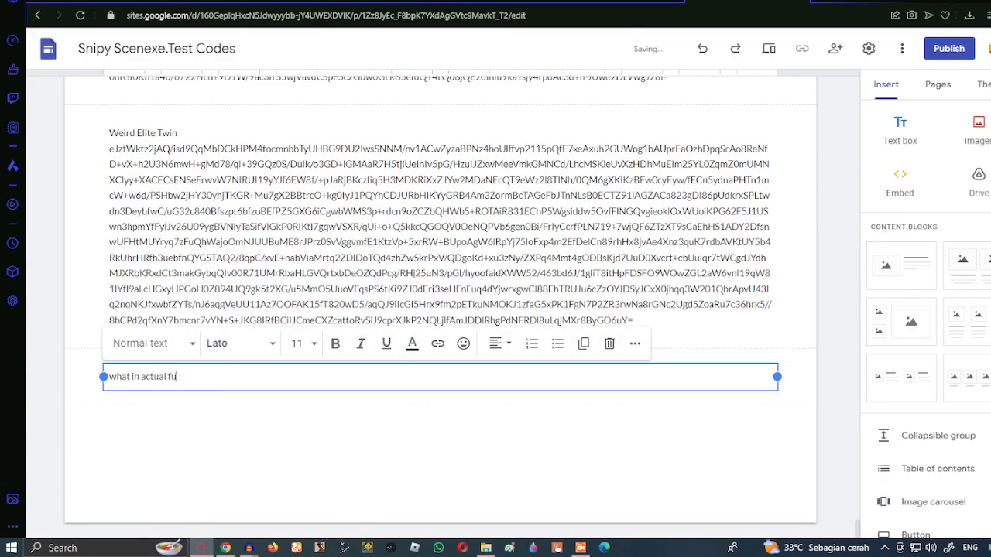
click(899, 133)
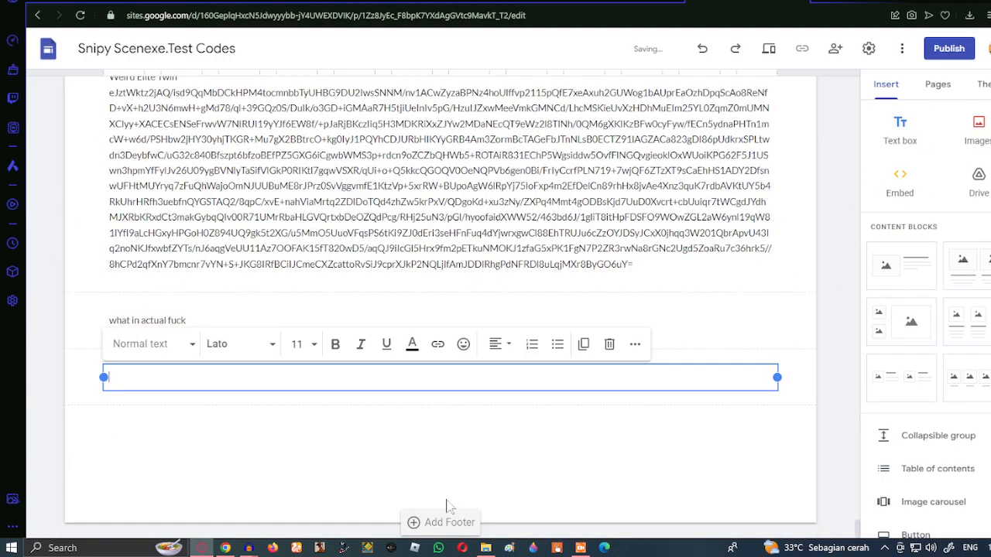
click(354, 309)
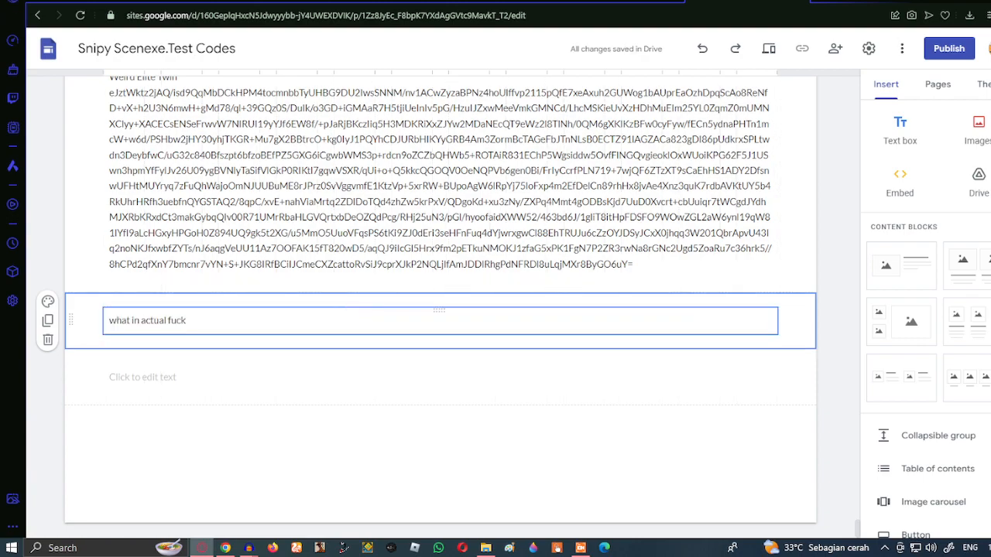
key(Return)
key(ctrl+v)
Fill the empty last text box with the heading "what in actual heck" and the code copied from the matching Scenexe.Test file
click(291, 367)
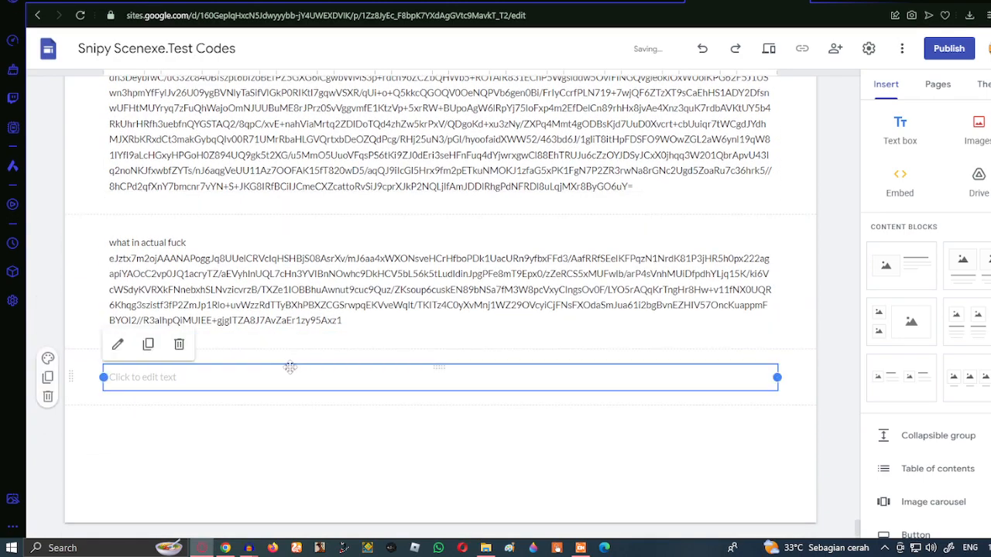
click(486, 548)
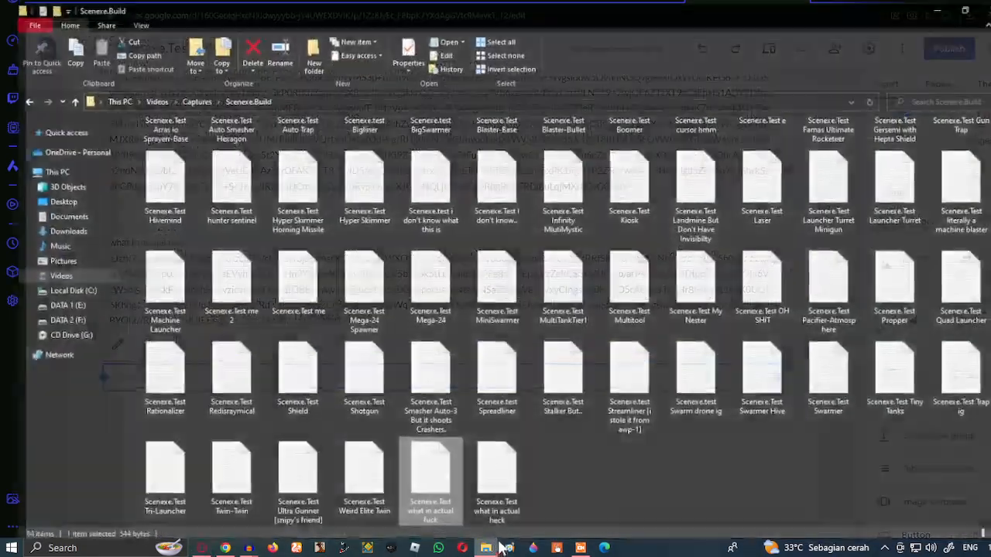
double_click(499, 484)
key(ctrl+a)
click(846, 74)
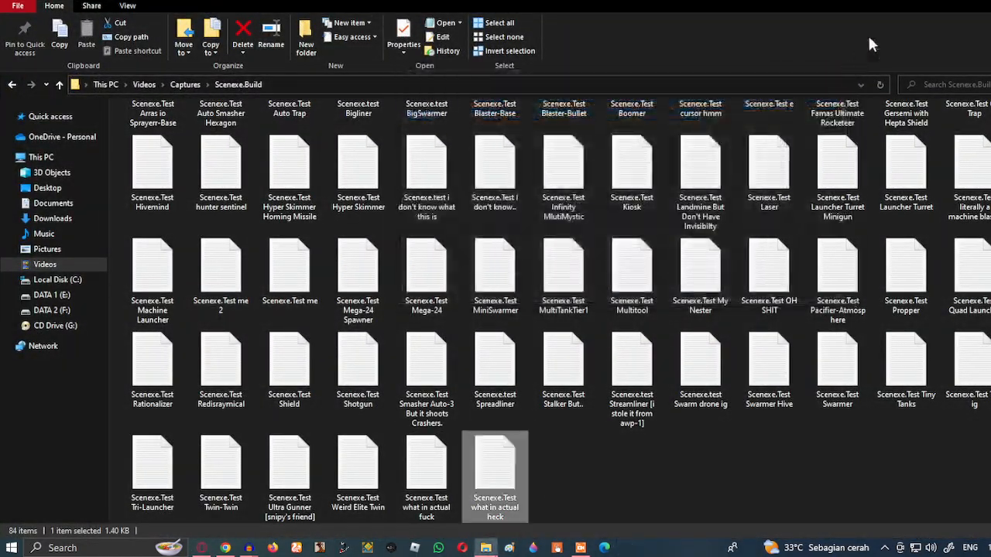
click(967, 0)
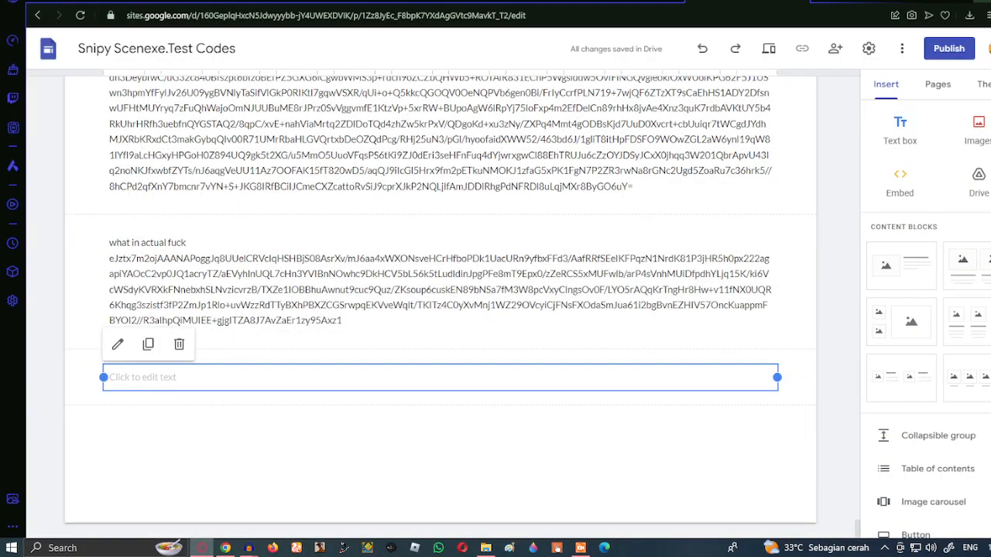
click(491, 377)
text(what)
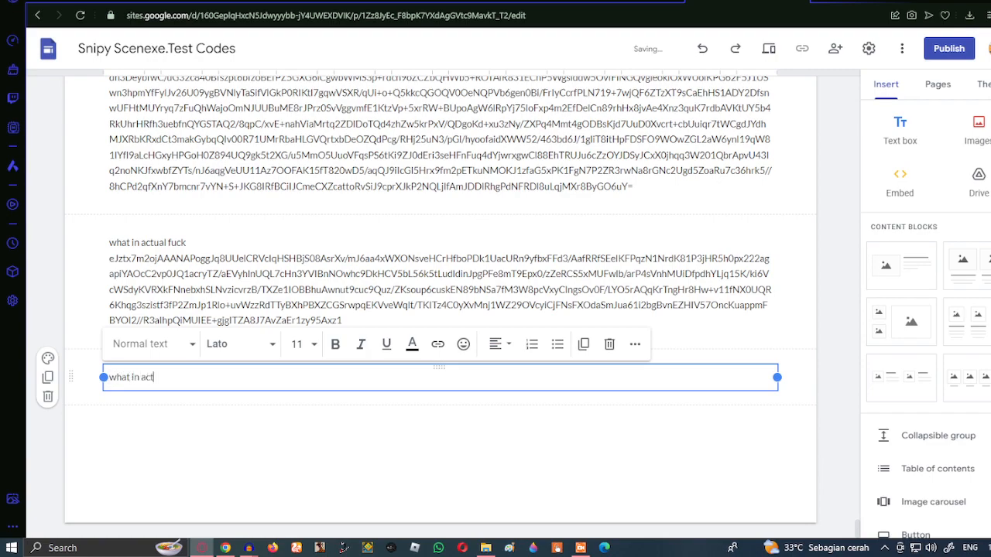
text(in actual heck)
key(Return)
key(ctrl+v)
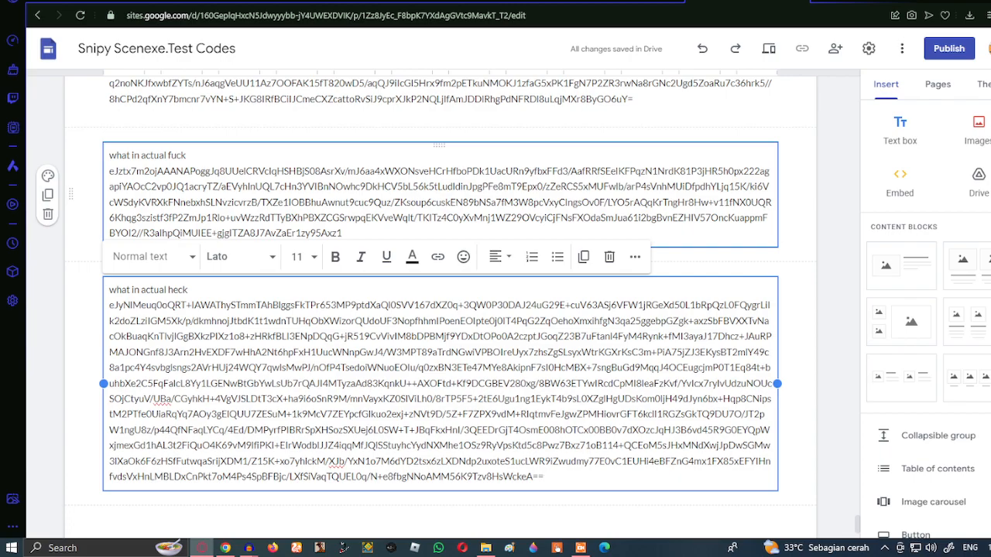
click(580, 547)
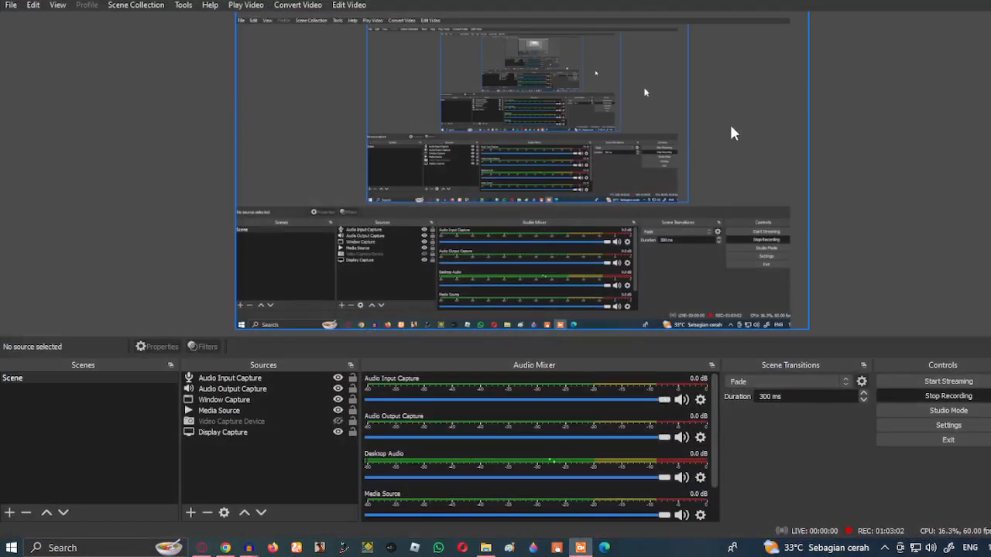